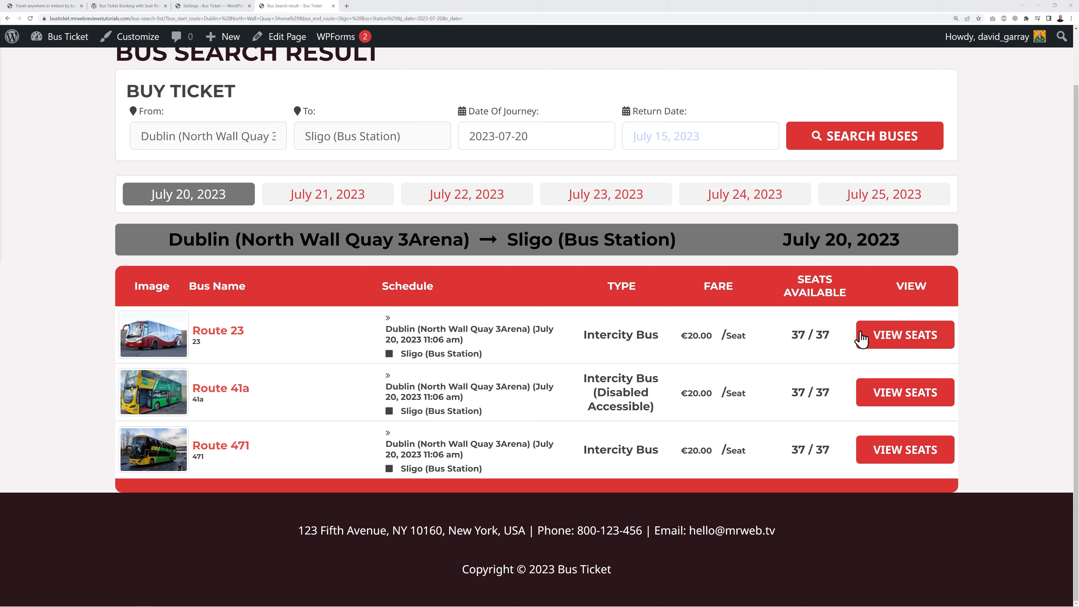
- Open the Route 23 seat map, then pick seat 5 and deselect it again
left_click(875, 339)
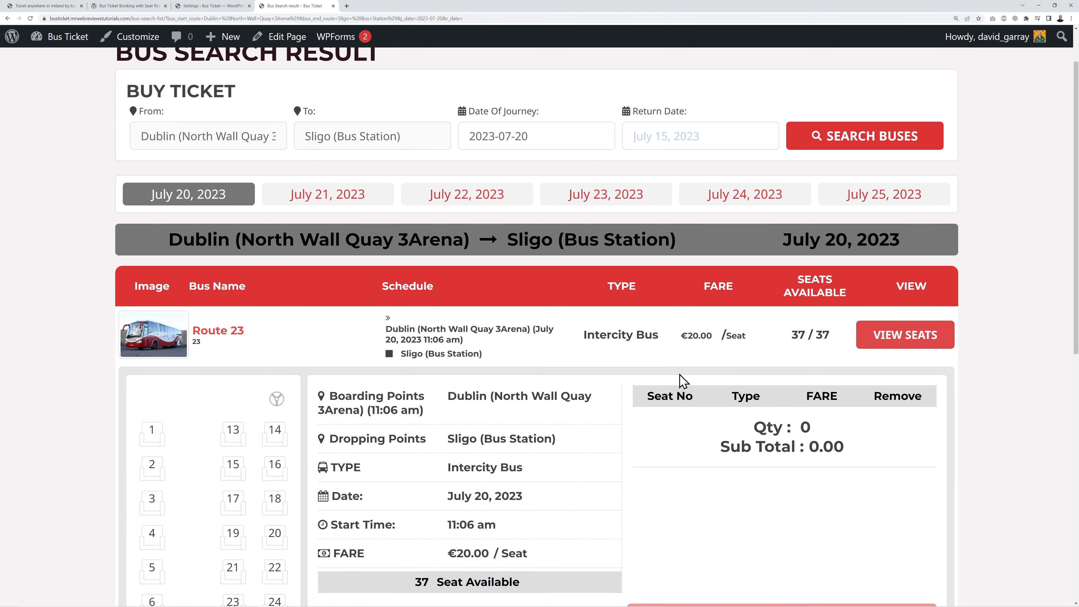
scroll(679, 374, "down", 5)
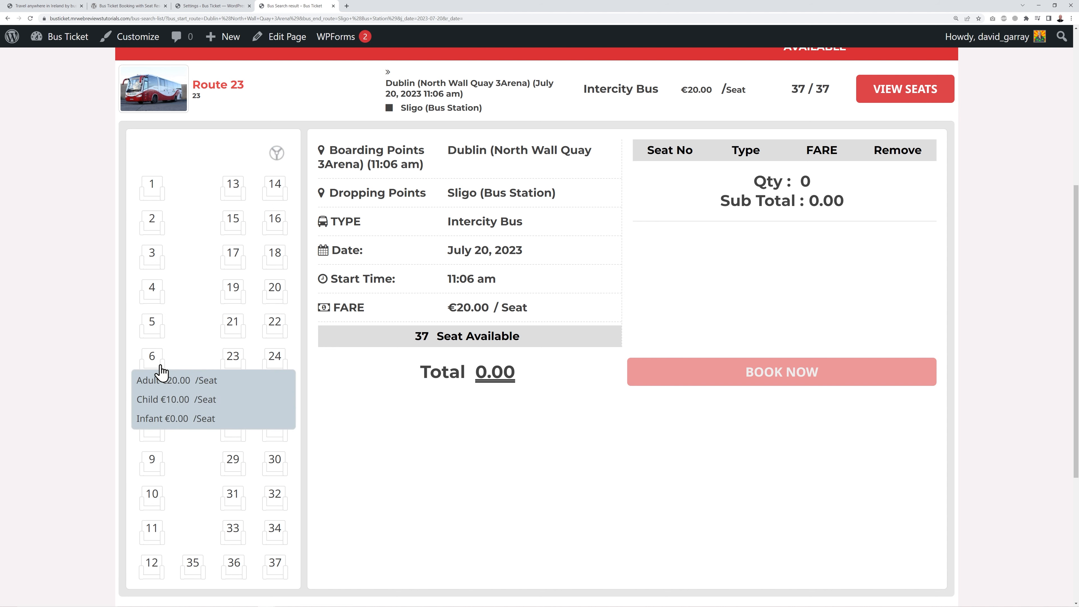
left_click(149, 331)
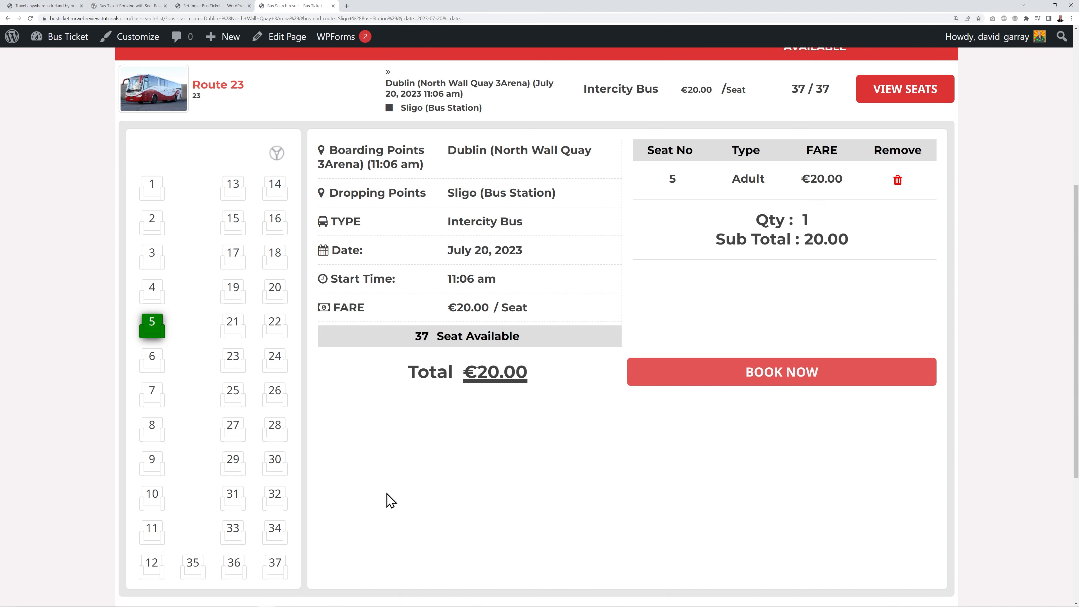
left_click(156, 330)
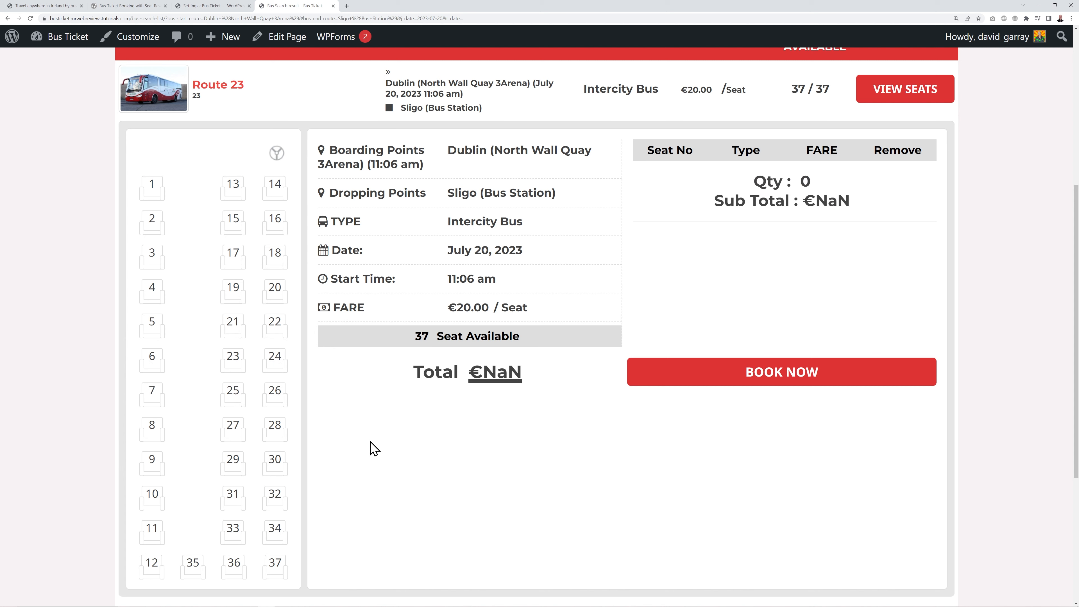
- Add seats 21 and 22 as adult seats, bringing the total to €40.00
mouse_move(230, 325)
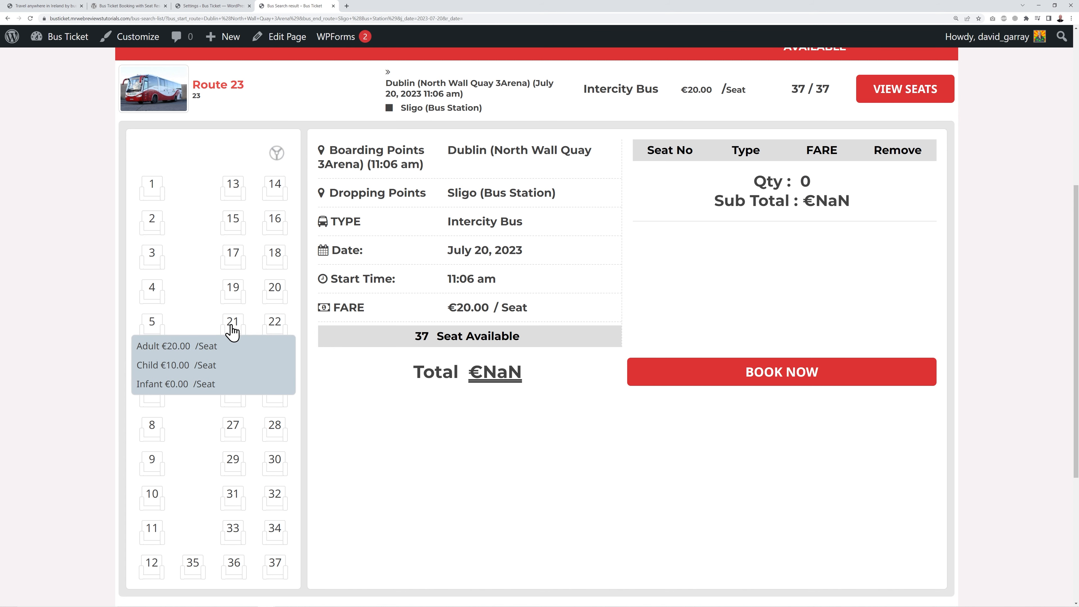
left_click(238, 345)
mouse_move(275, 327)
left_click(272, 347)
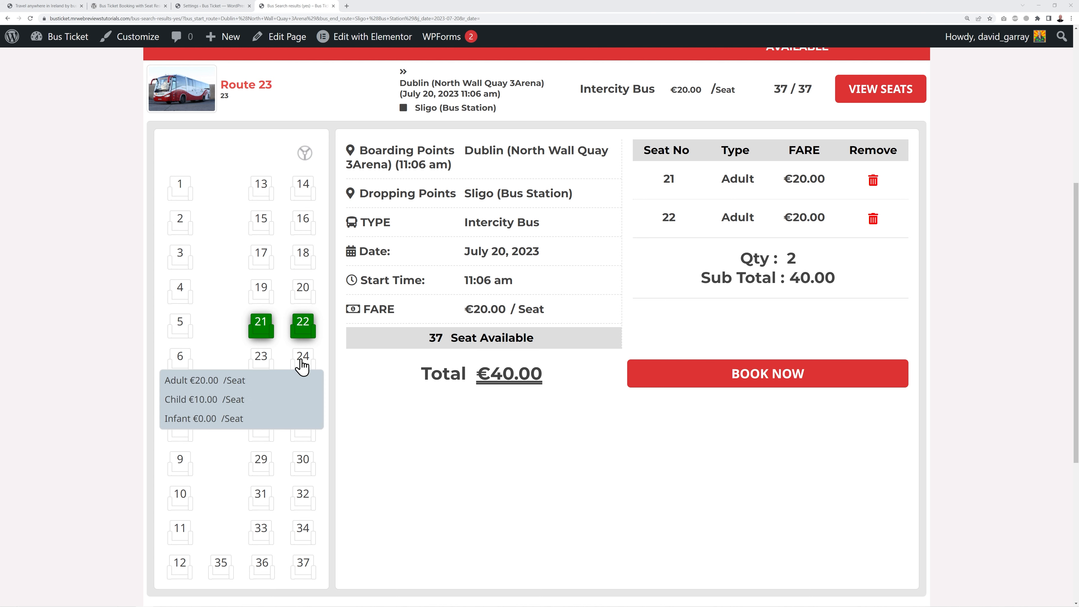
mouse_move(301, 325)
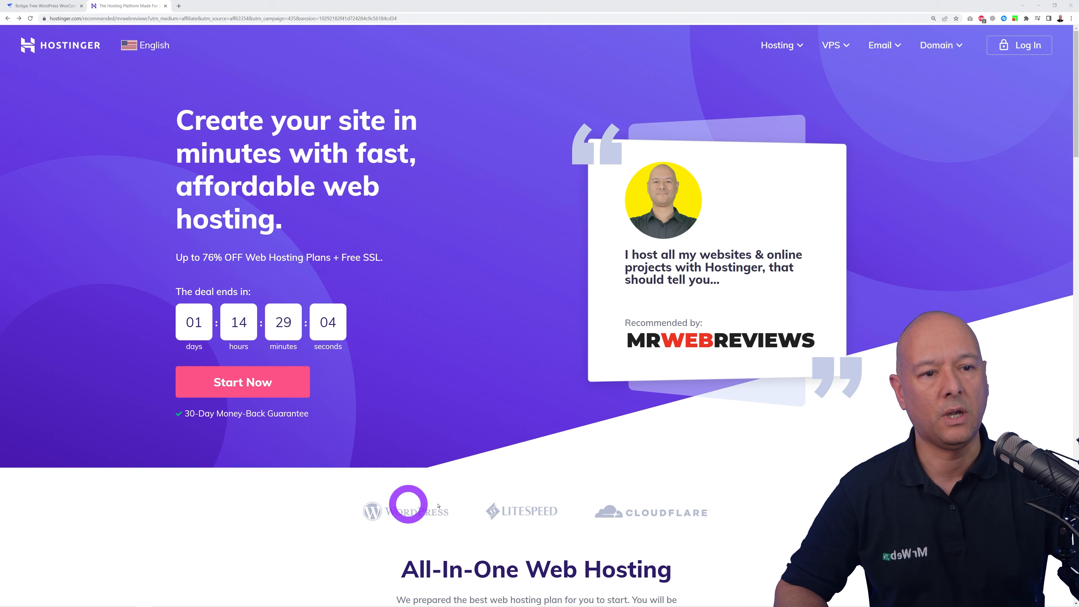
- Select the Web Hosting pricing plan to reach the Premium Web Hosting checkout
left_click(211, 387)
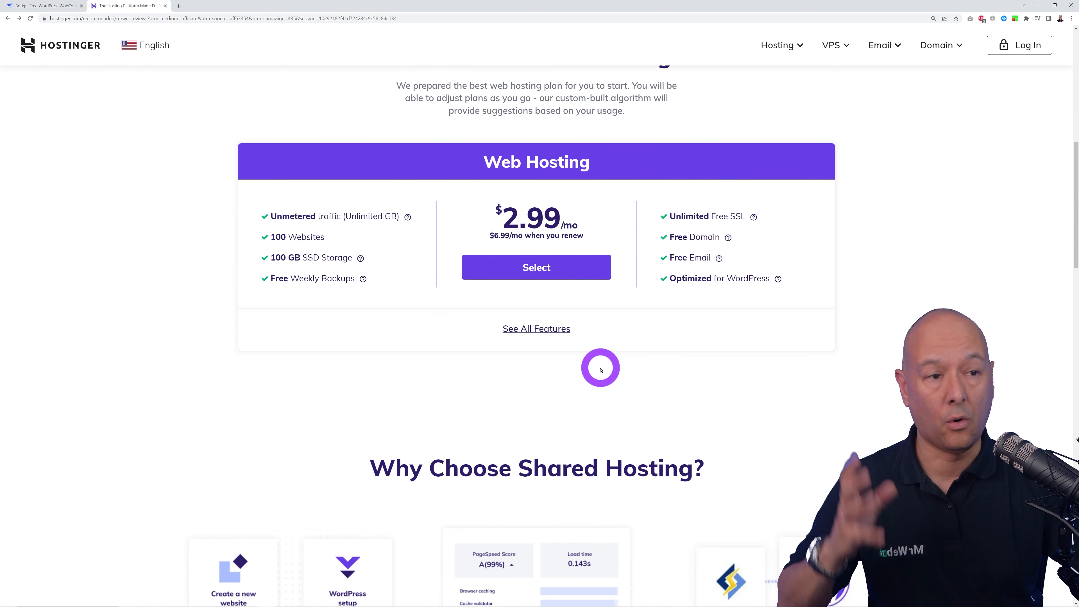
left_click(550, 275)
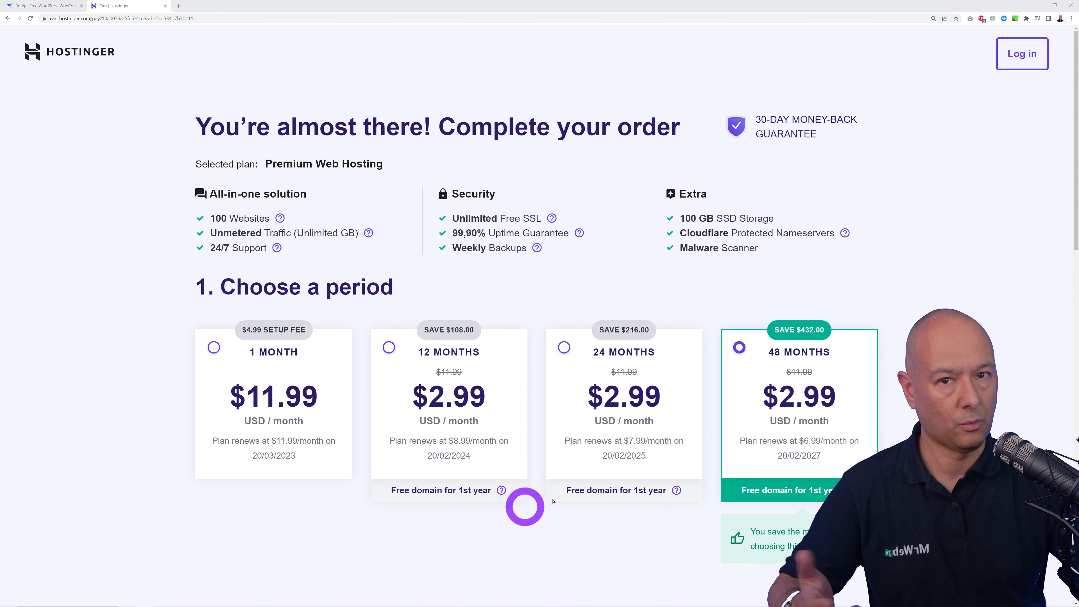
scroll(535, 314, "down", 10)
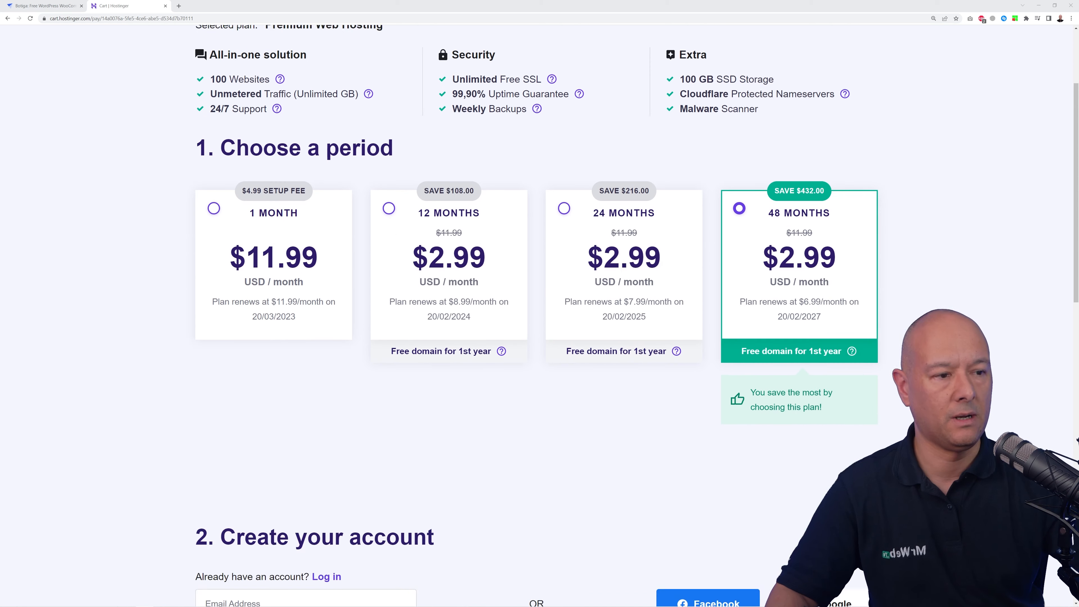
scroll(535, 314, "down", 2)
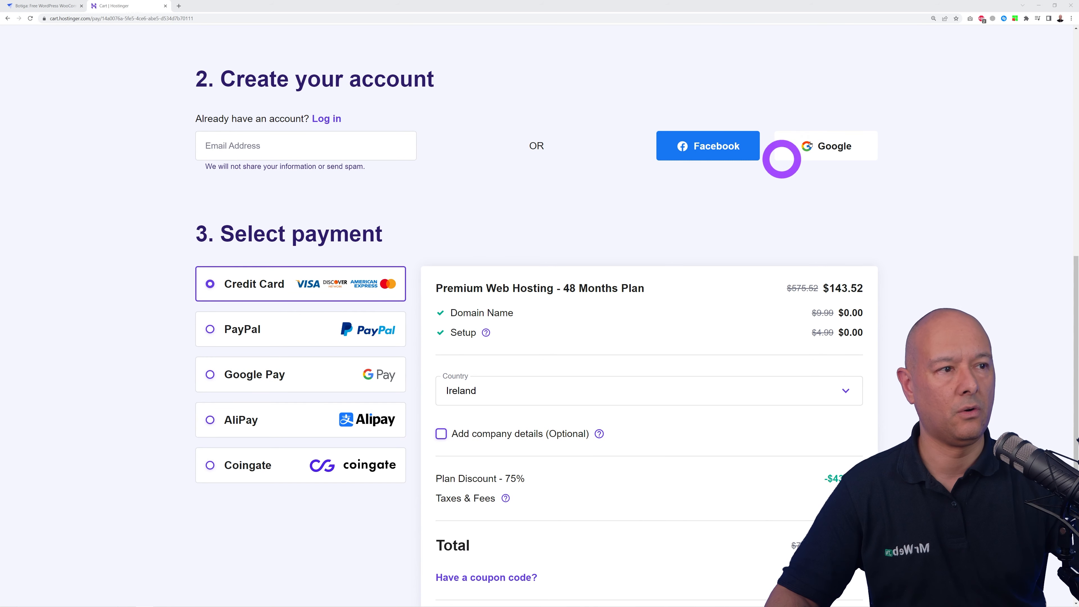
scroll(384, 60, "down", 2)
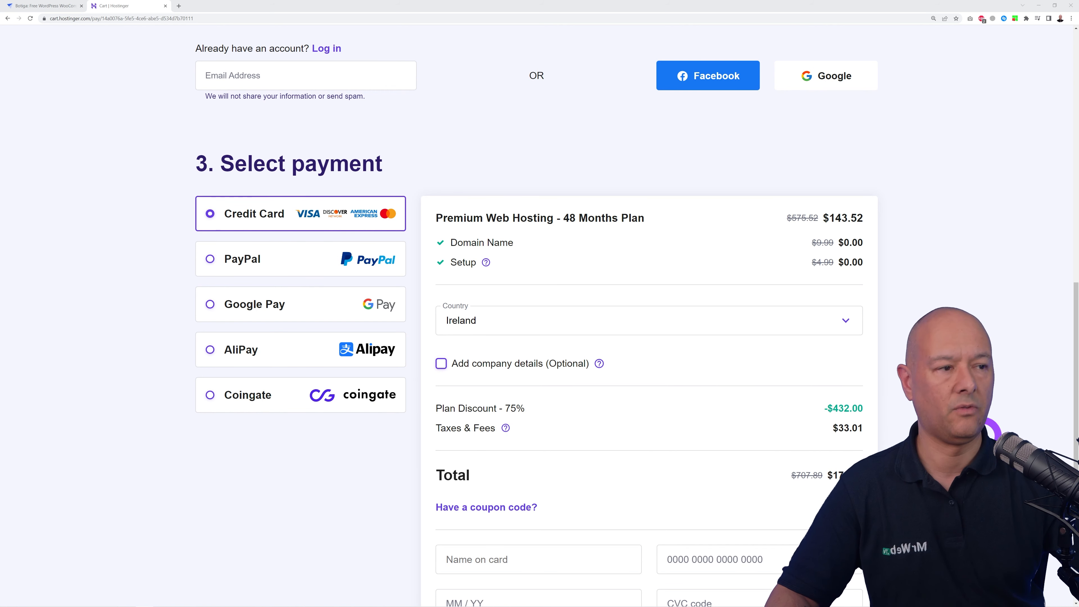
scroll(989, 431, "down", 2)
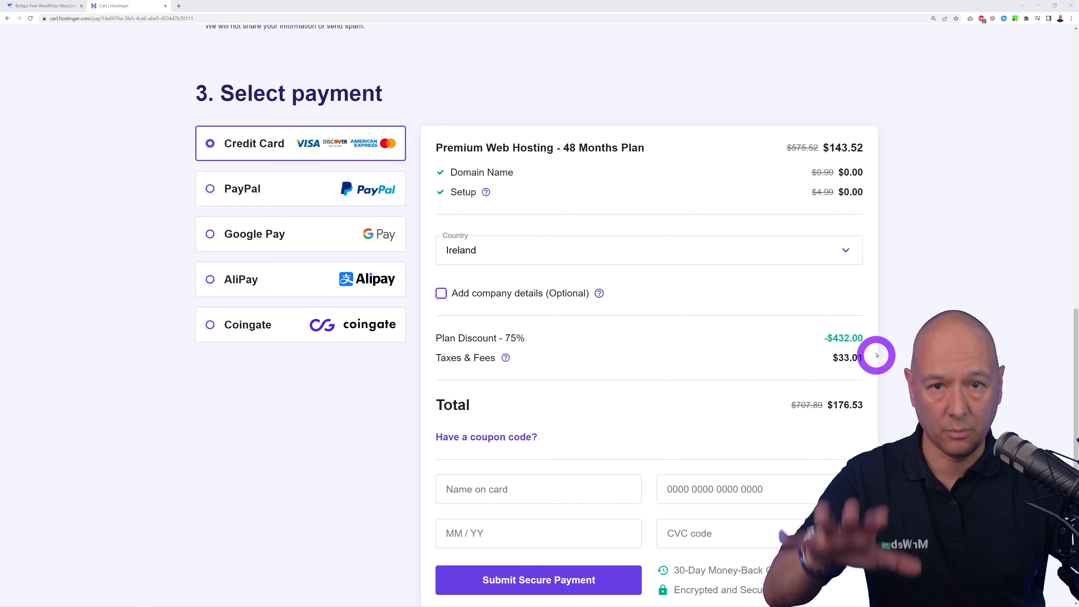
scroll(876, 359, "down", 1)
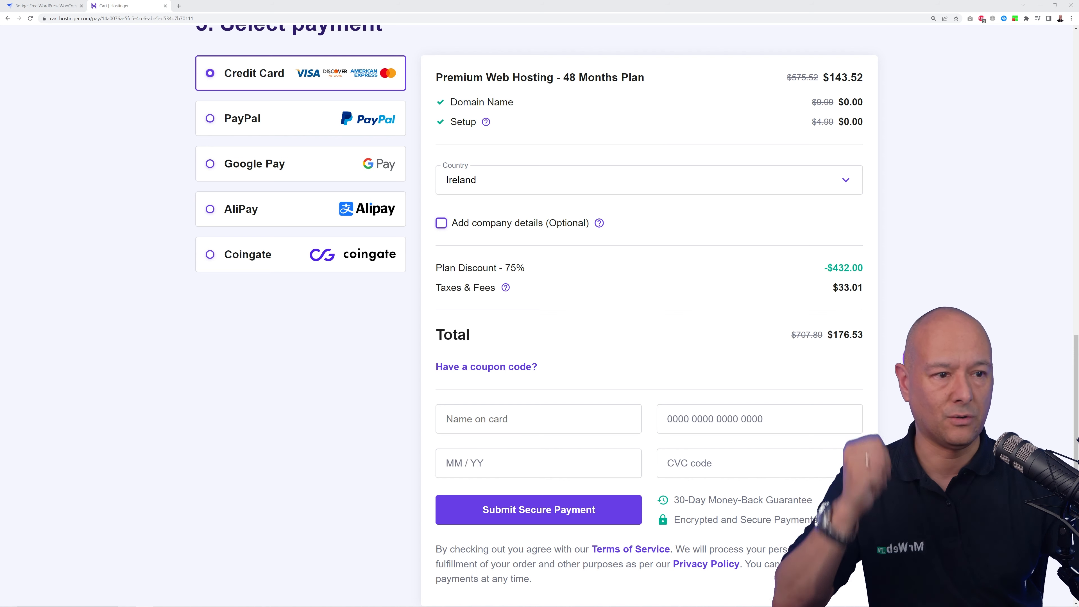
- Apply coupon code MRWEBREVIEWS so the order total drops to $158.88
left_click(534, 368)
left_click(536, 408)
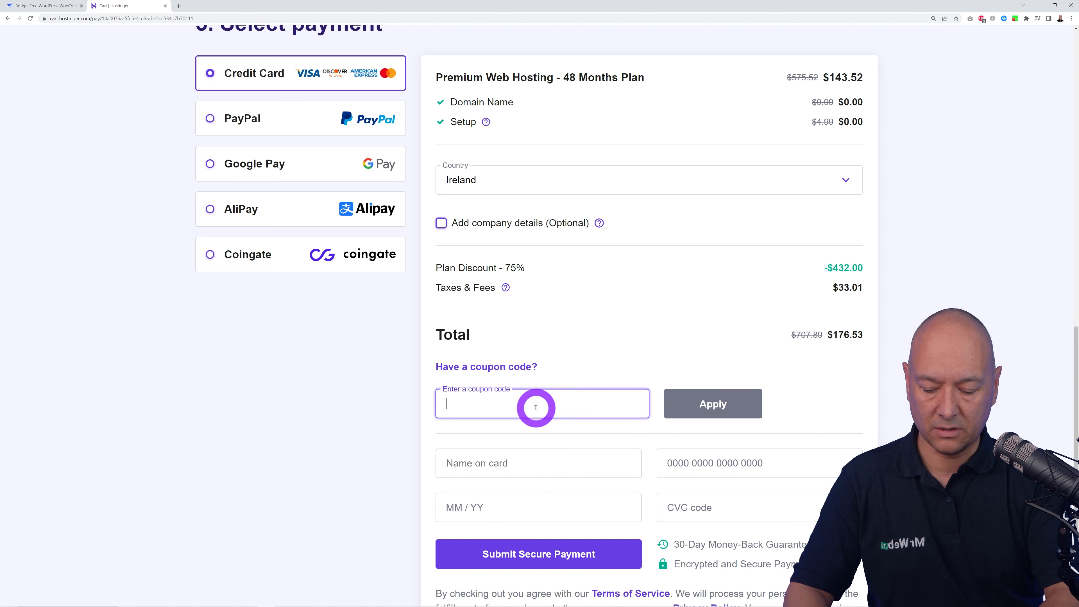
type("MRWEBREVIEWS")
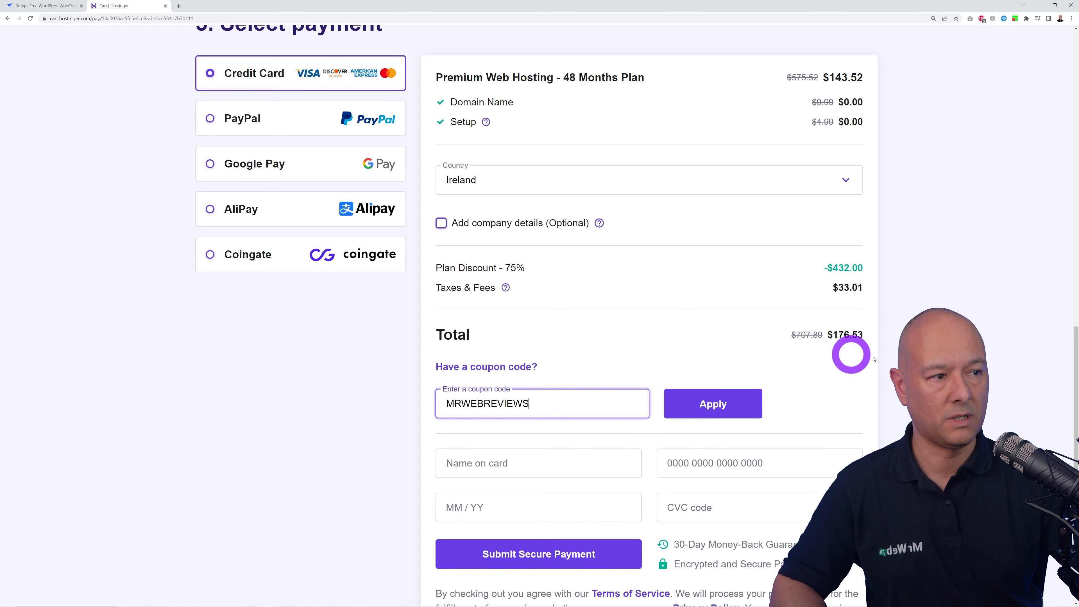
left_click(741, 408)
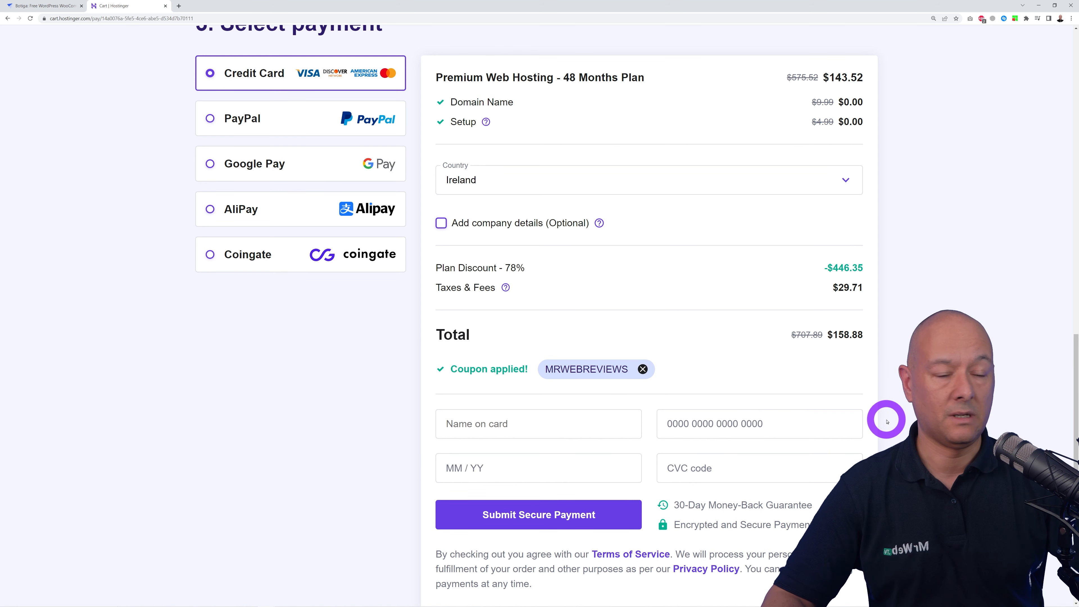
scroll(848, 448, "down", 2)
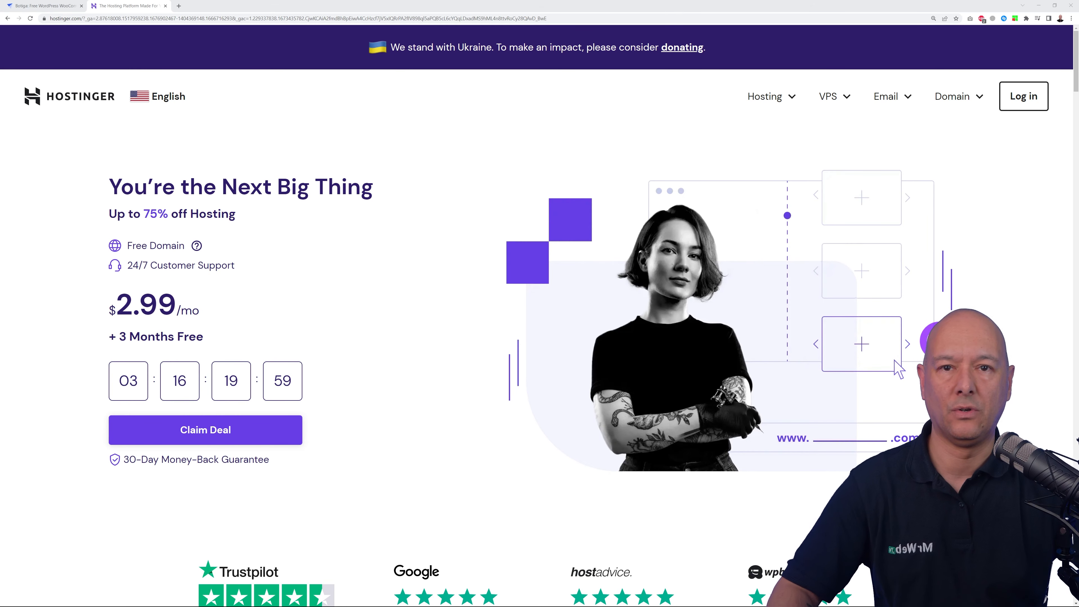
- Log in to hPanel, start claiming the free domain, and check a name with .com
left_click(1022, 96)
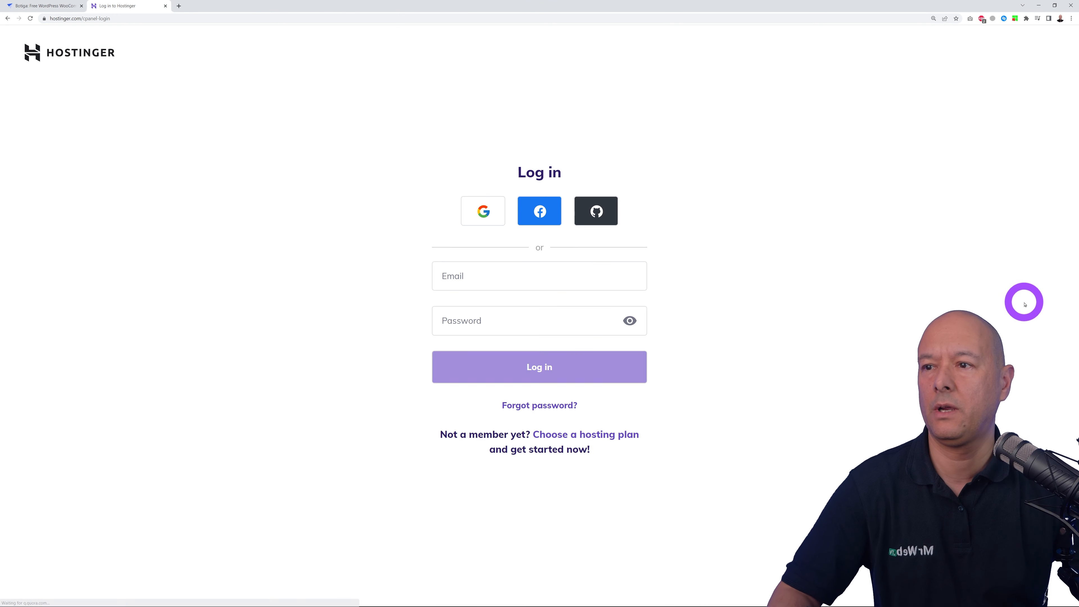
left_click(552, 373)
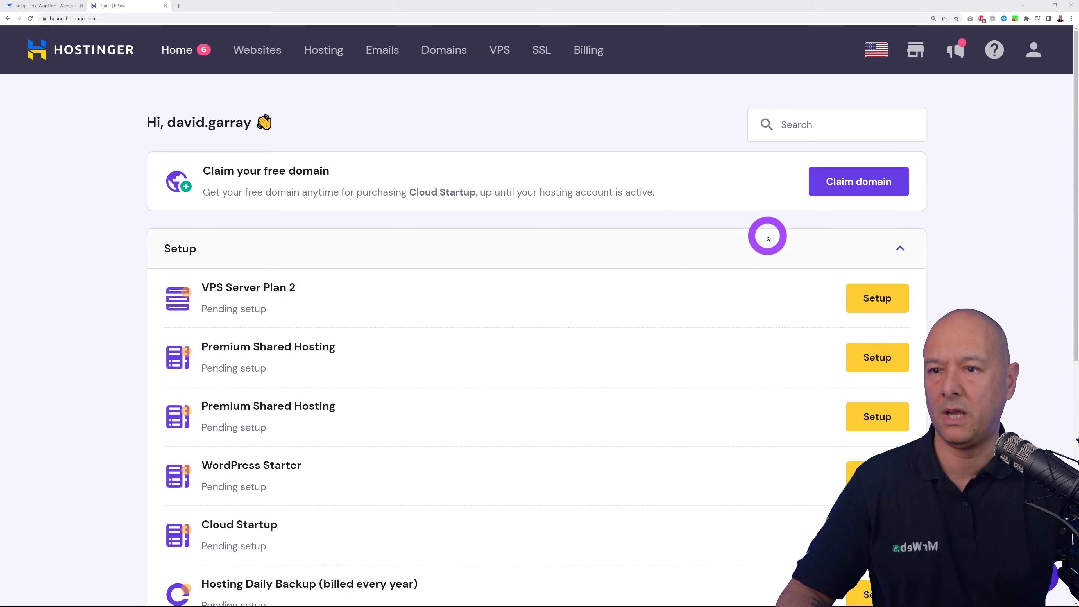
left_click(868, 181)
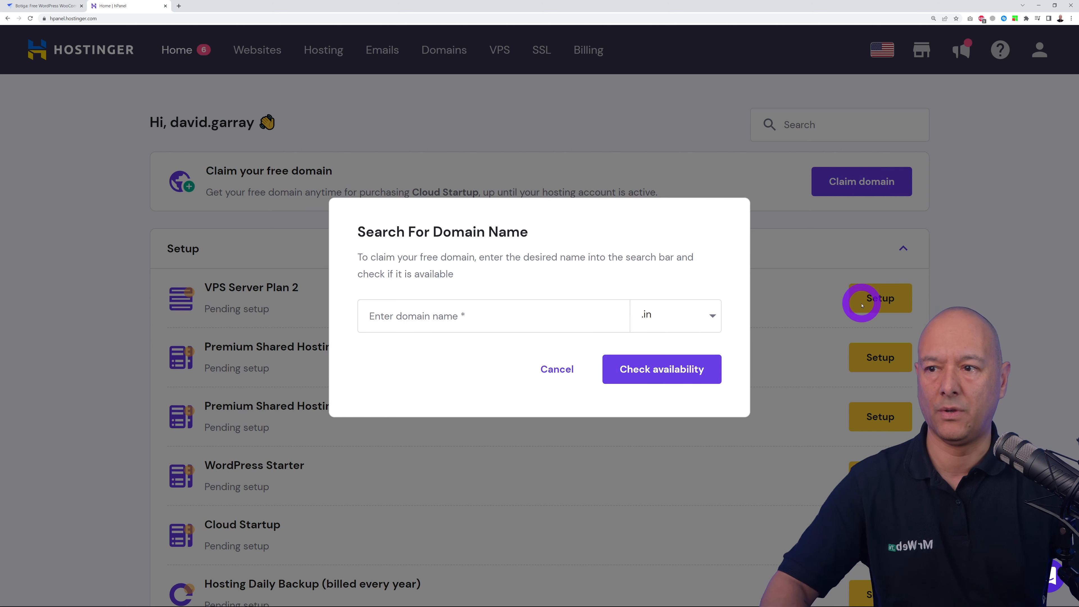
left_click(436, 317)
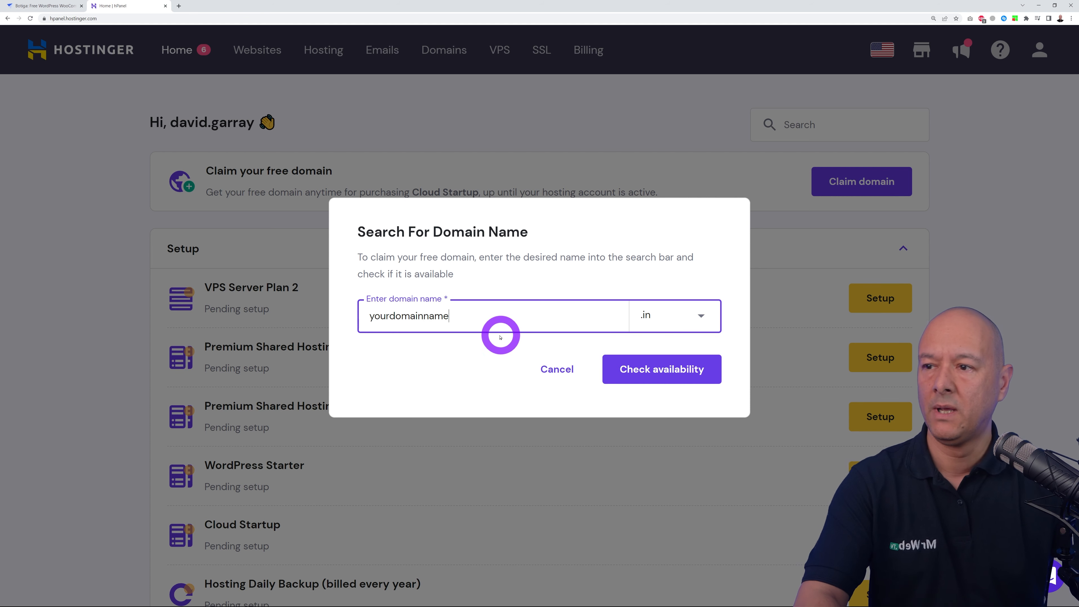
left_click(691, 318)
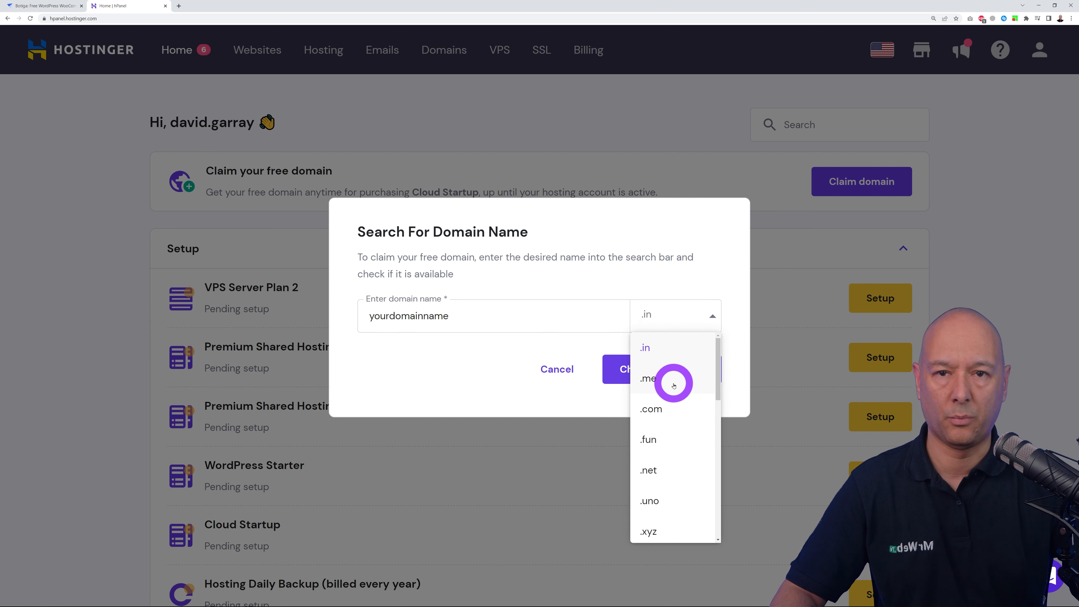
scroll(683, 420, "down", 4)
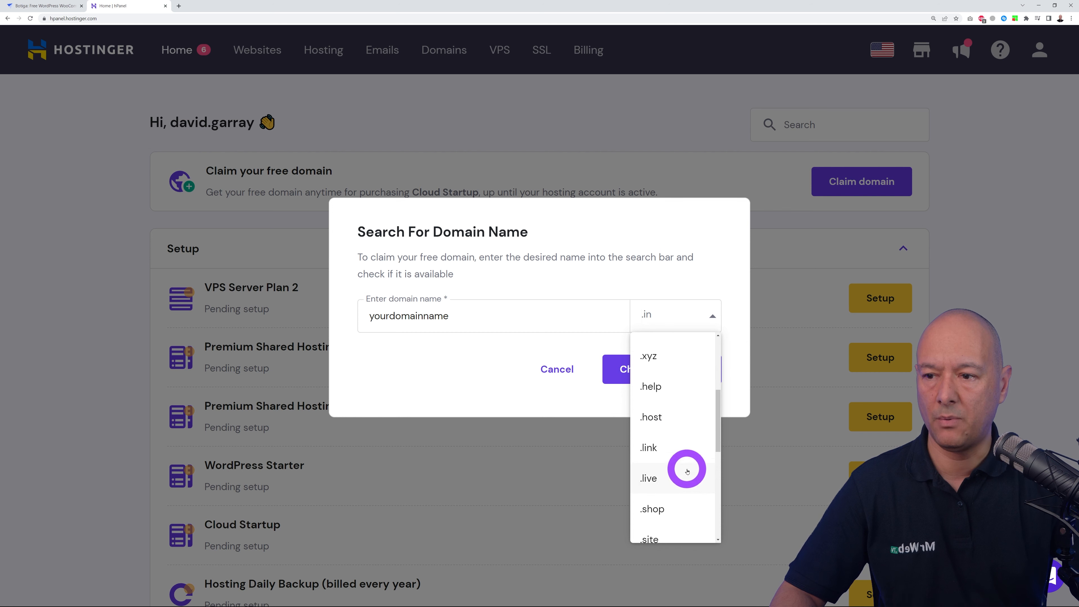
scroll(682, 480, "down", 5)
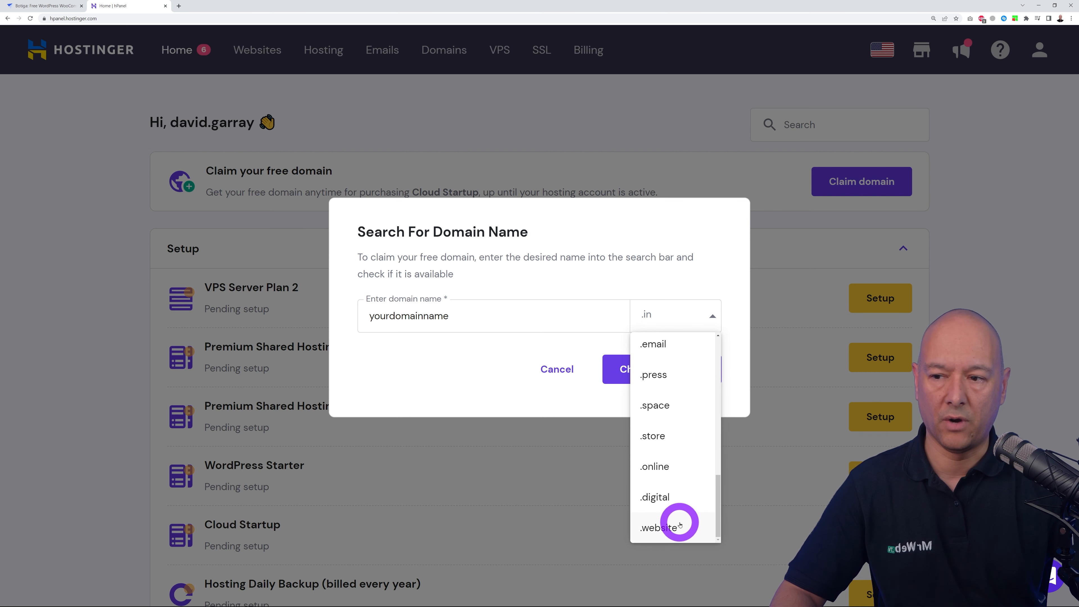
scroll(680, 523, "up", 9)
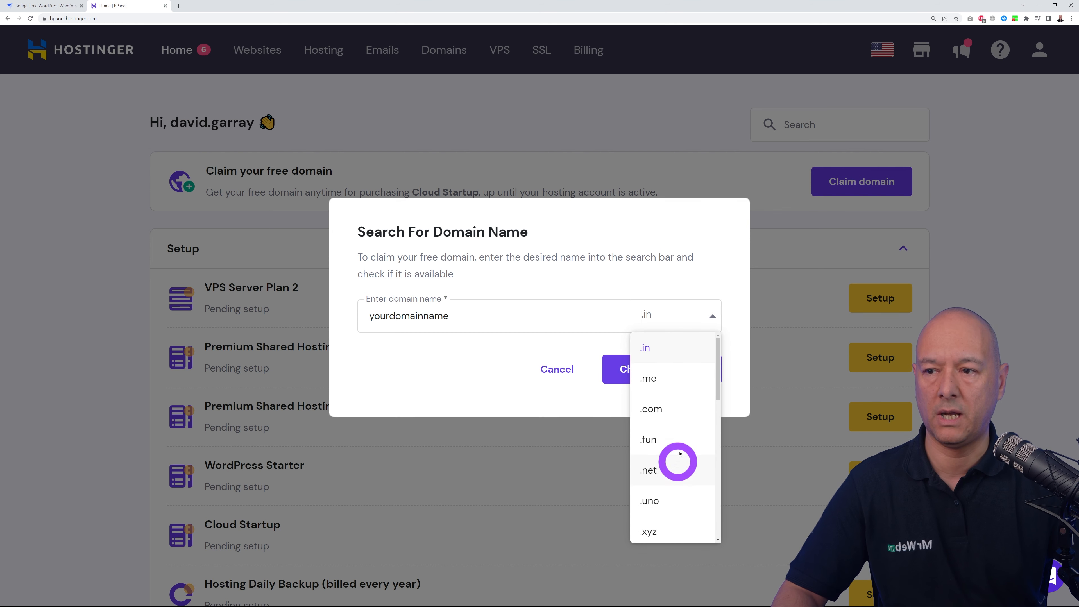
left_click(683, 282)
left_click(699, 318)
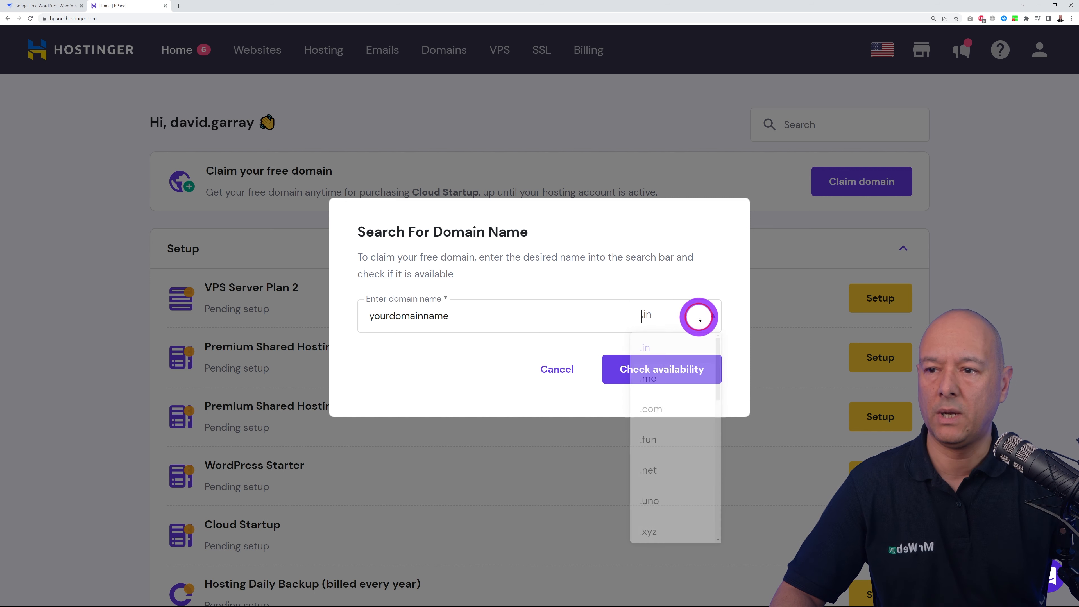
left_click(676, 411)
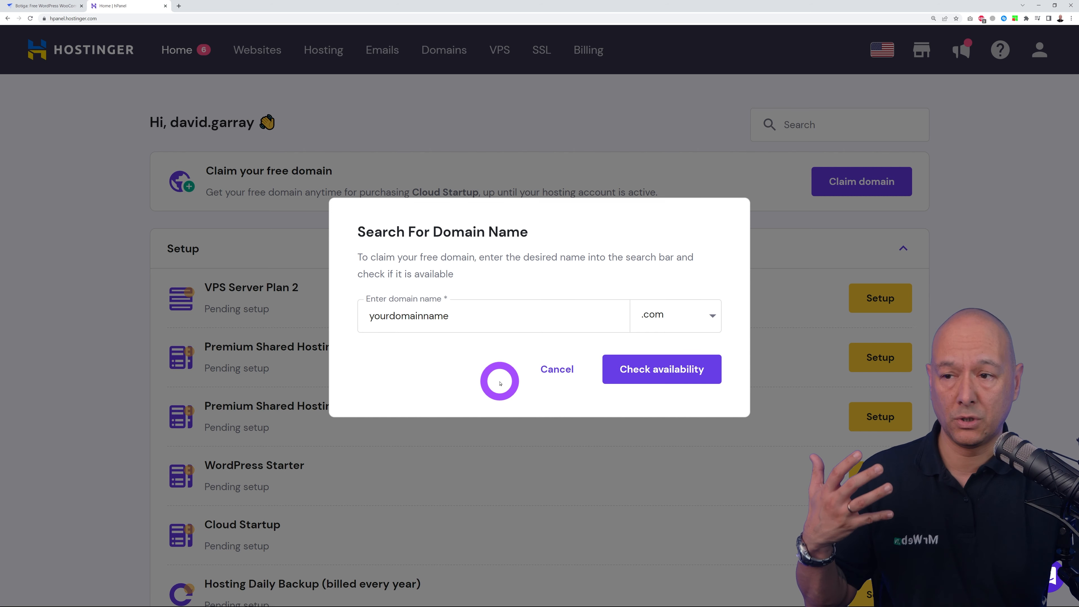
left_click(646, 369)
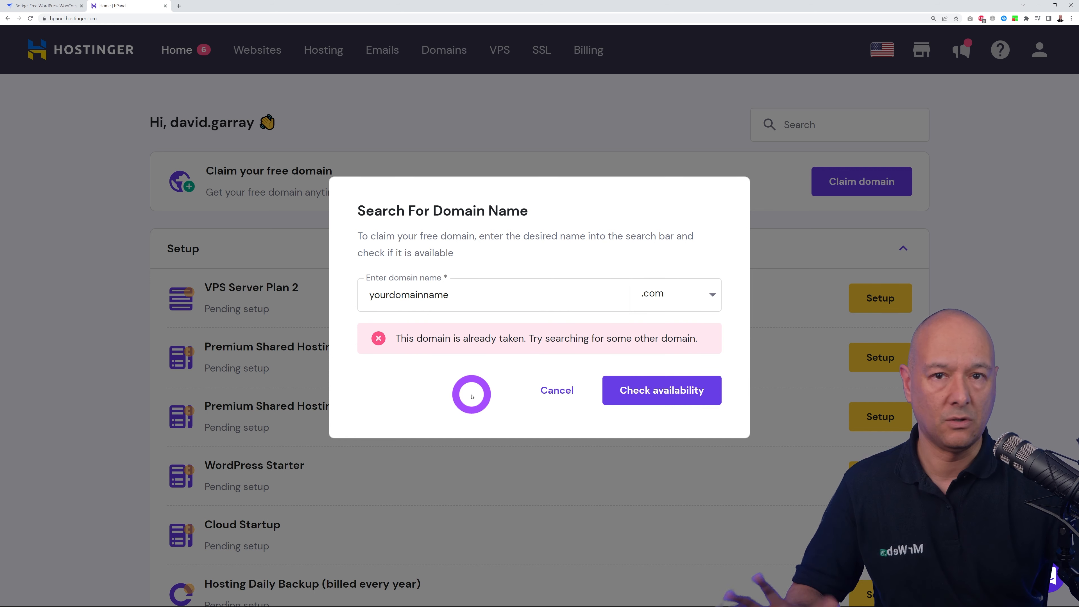
- Replace the name with ecommercewithmrweb and confirm ecommercewithmrweb.com is available for $0.00
left_click_drag(463, 295, 361, 296)
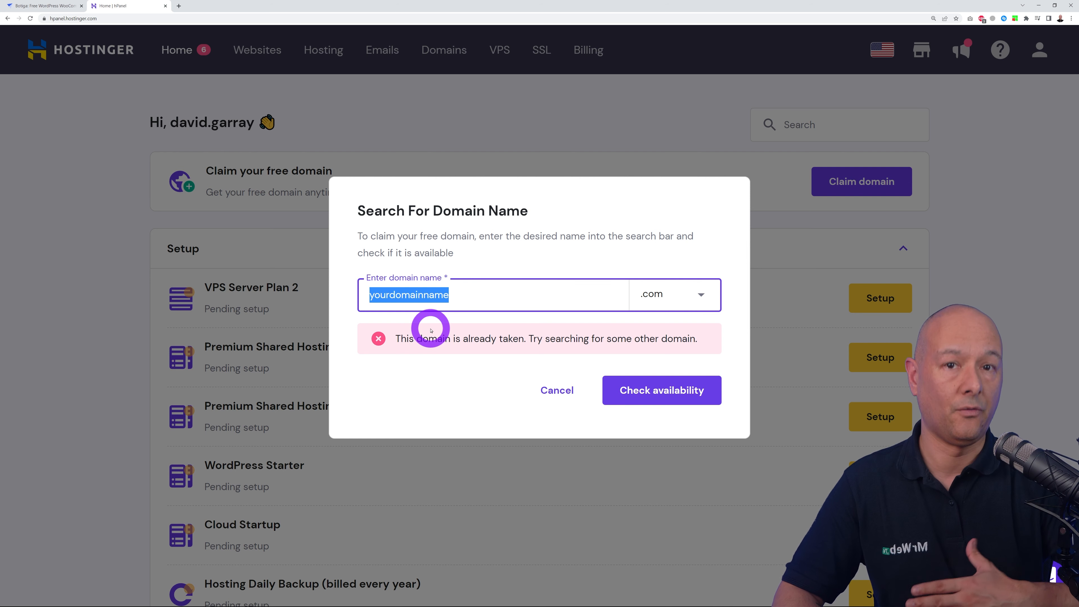
type("ecommercewithmrweb")
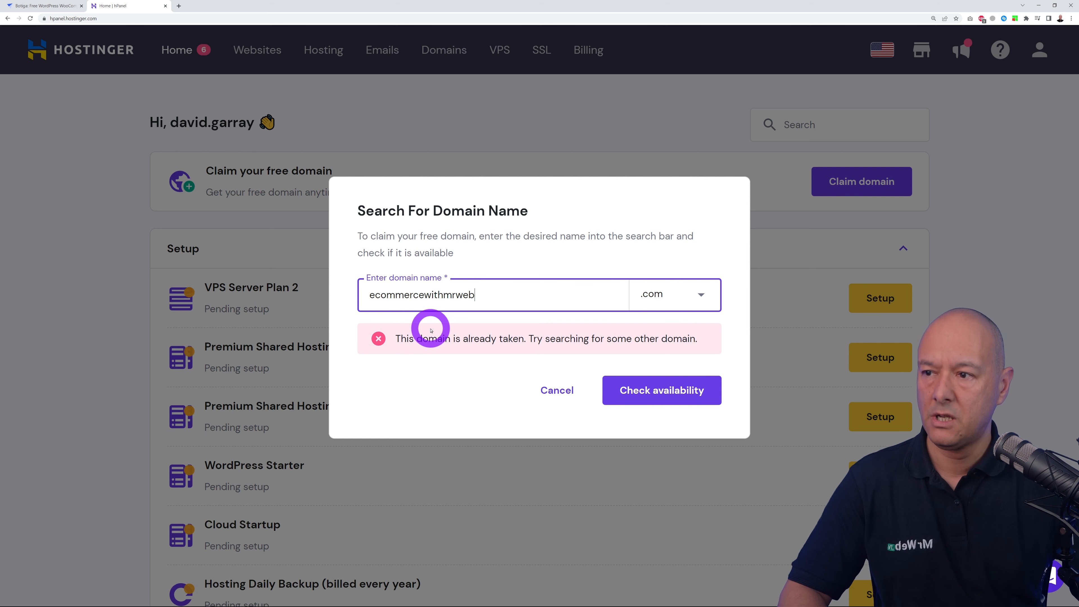
left_click(599, 238)
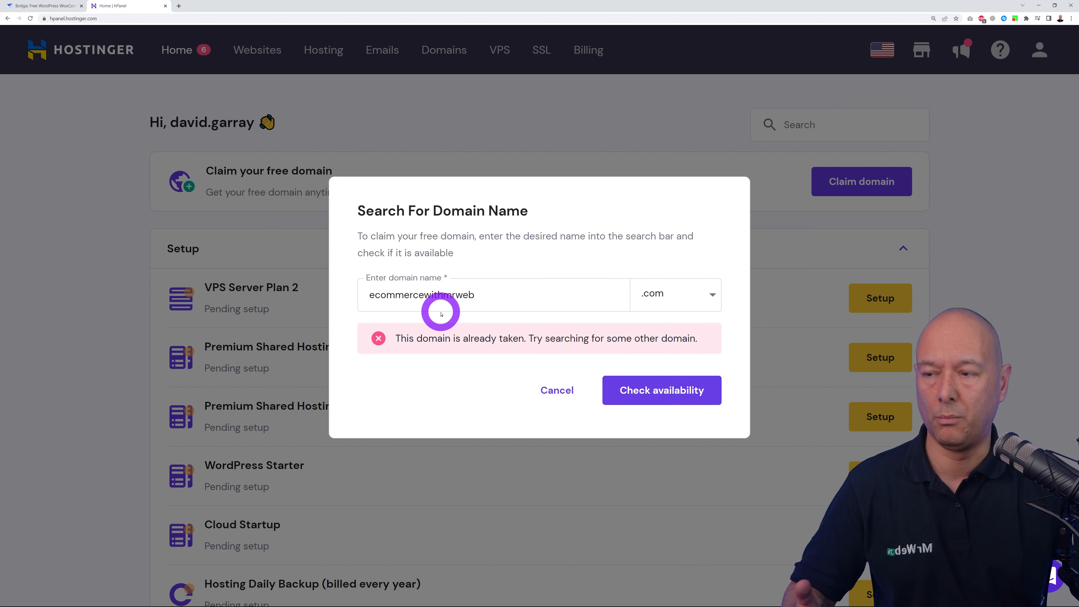
left_click(682, 393)
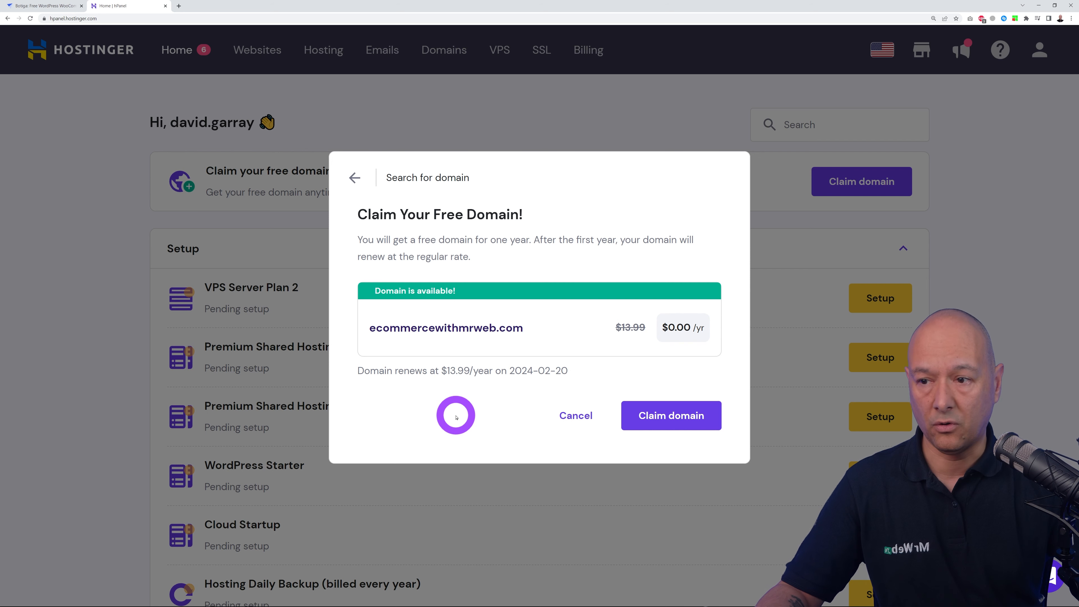
- Claim ecommercewithmrweb.com using the existing domain profile and open its Domain Overview
left_click(678, 421)
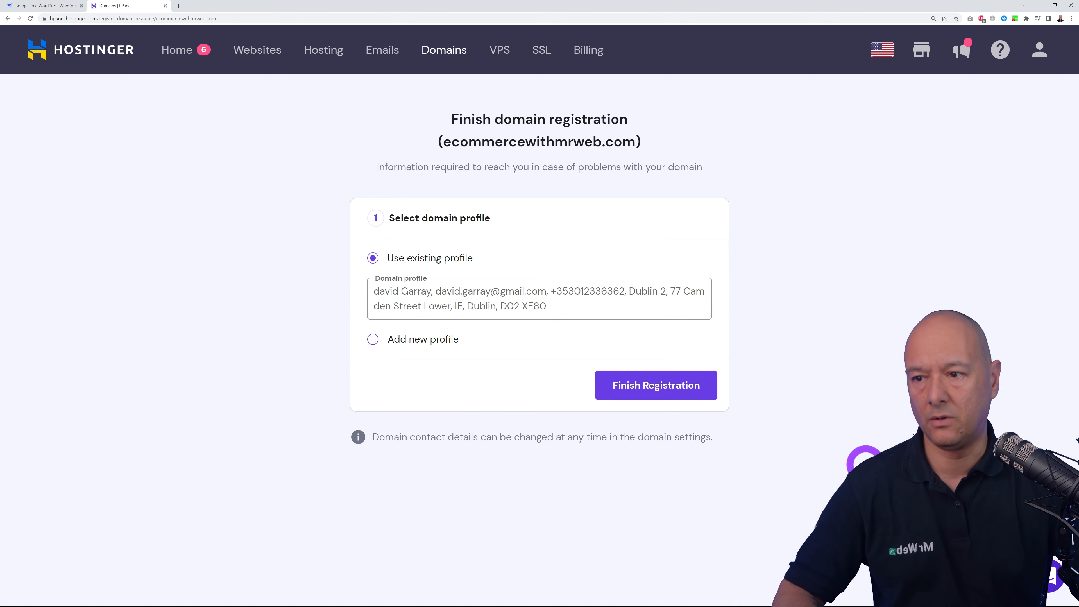
left_click(657, 392)
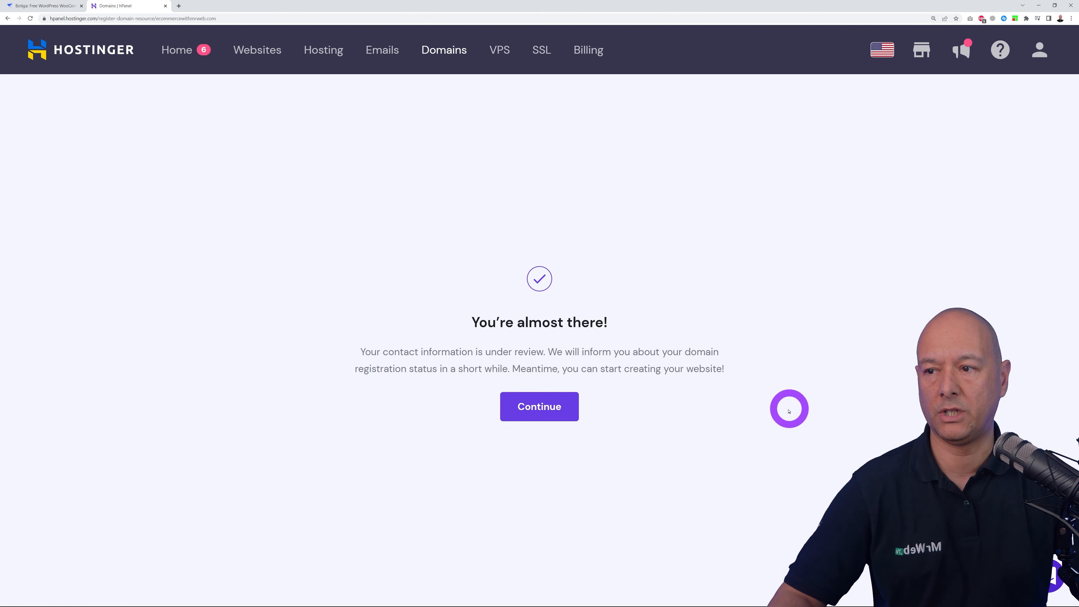
left_click(548, 411)
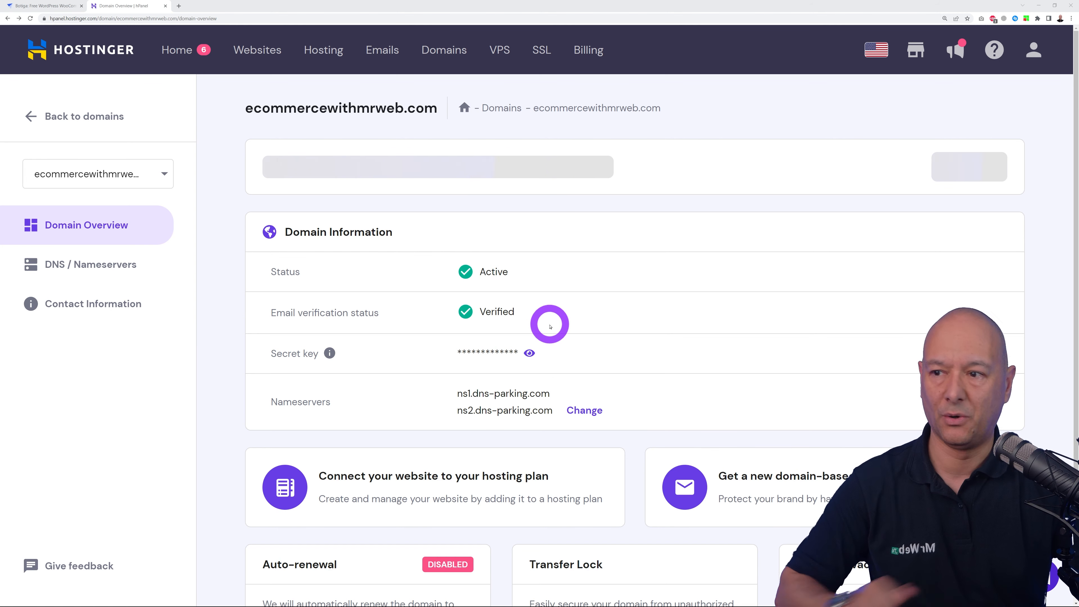
- Go back to hPanel Home and review the Setup list of pending hosting plans
left_click(166, 50)
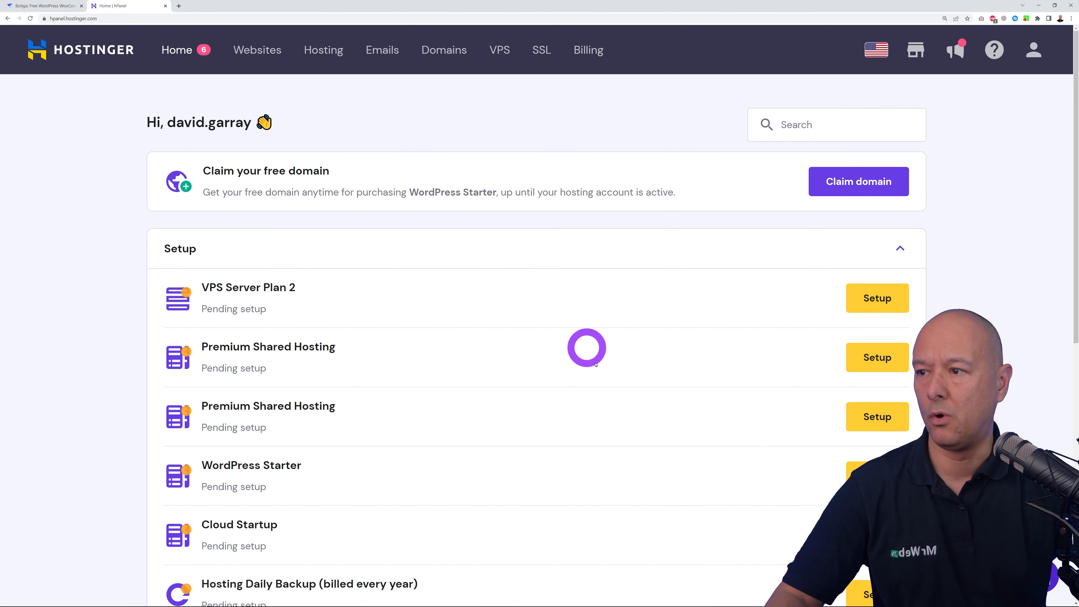
scroll(625, 375, "down", 1)
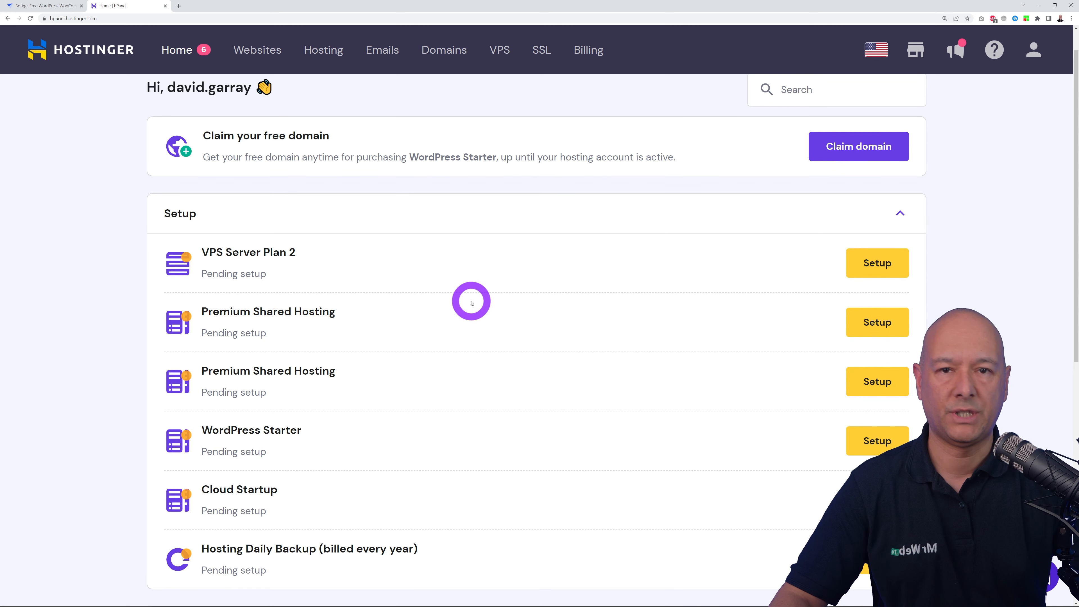
scroll(476, 304, "down", 1)
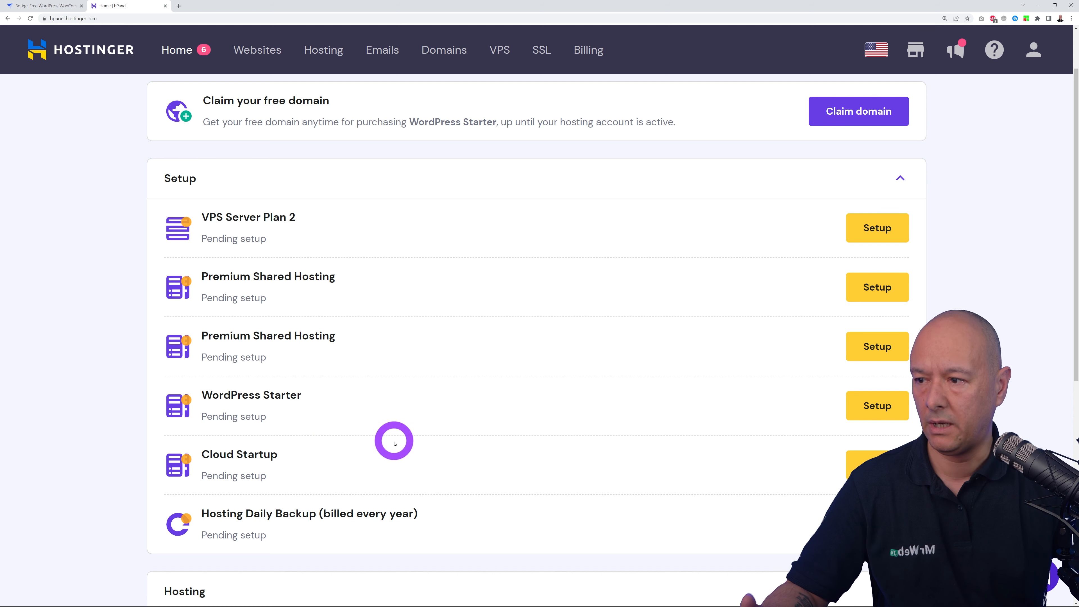
scroll(420, 441, "up", 2)
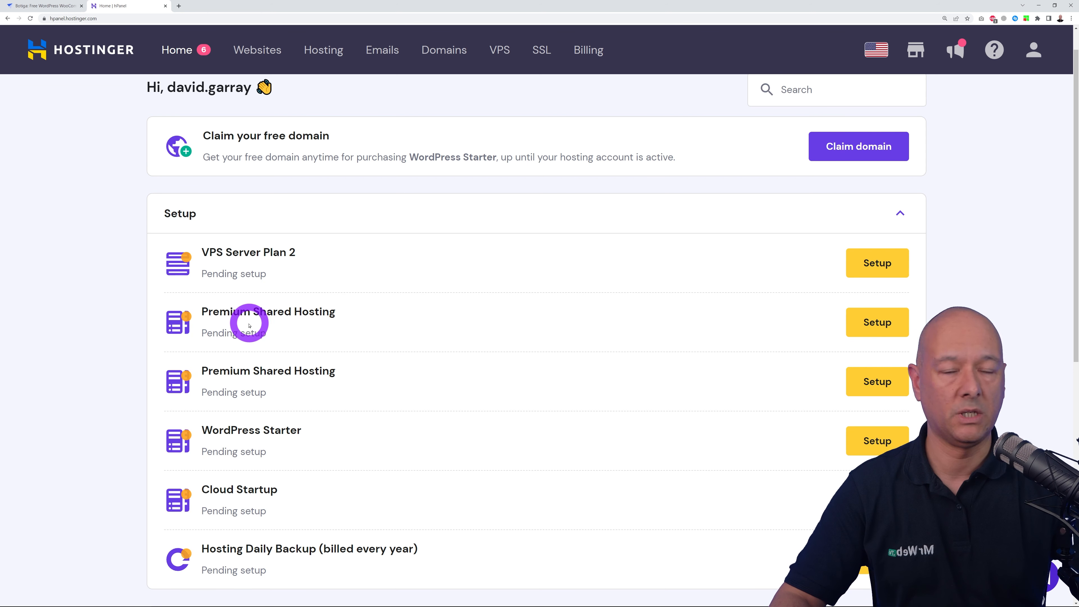
- Set up Premium Shared Hosting: for myself, self-built, online store, no help, new website
left_click(854, 321)
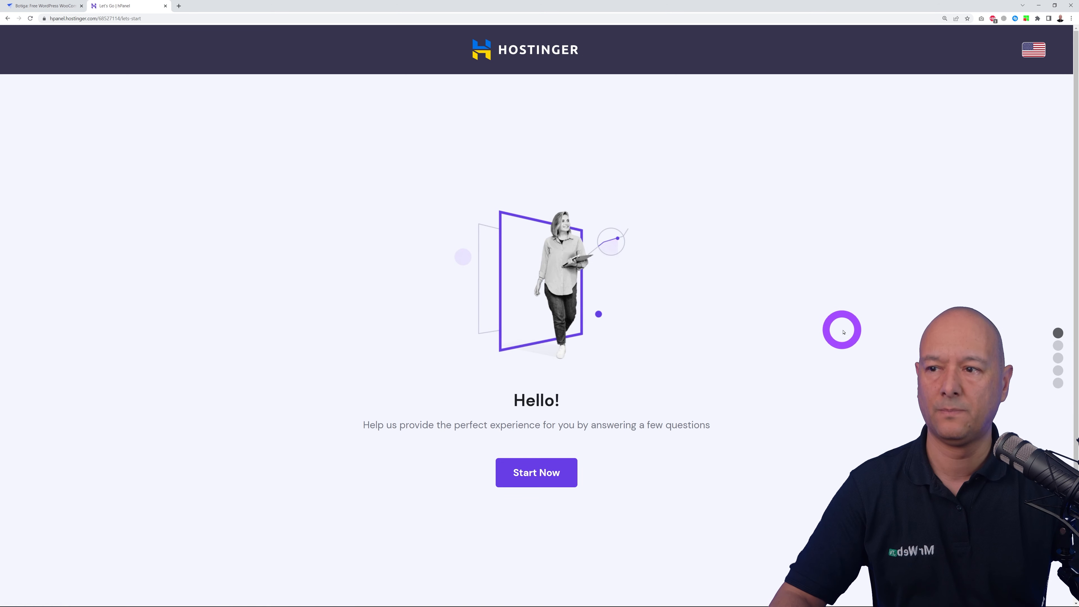
left_click(566, 475)
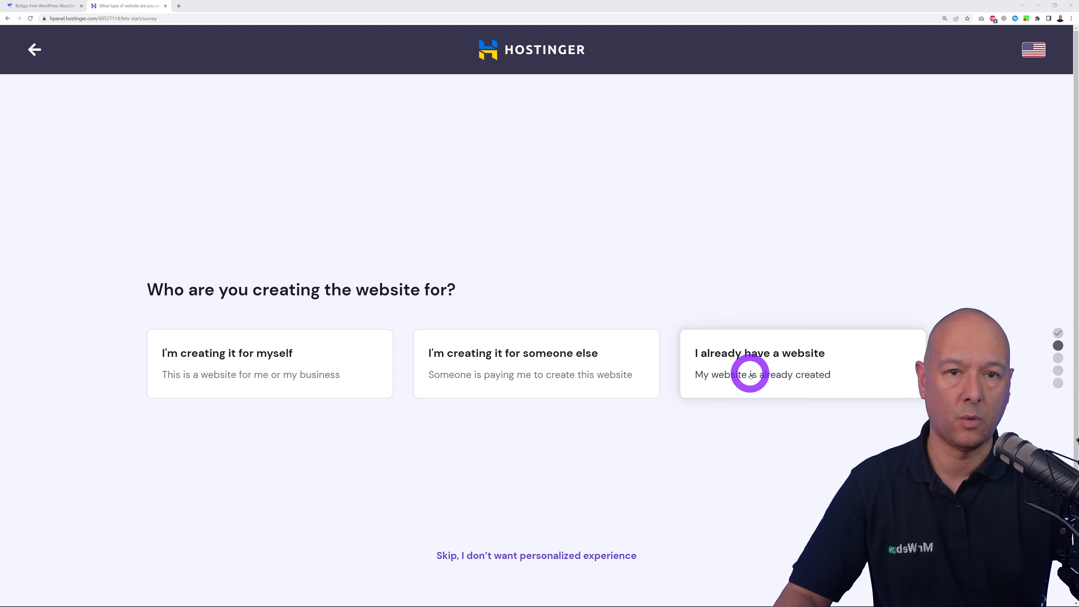
left_click(249, 372)
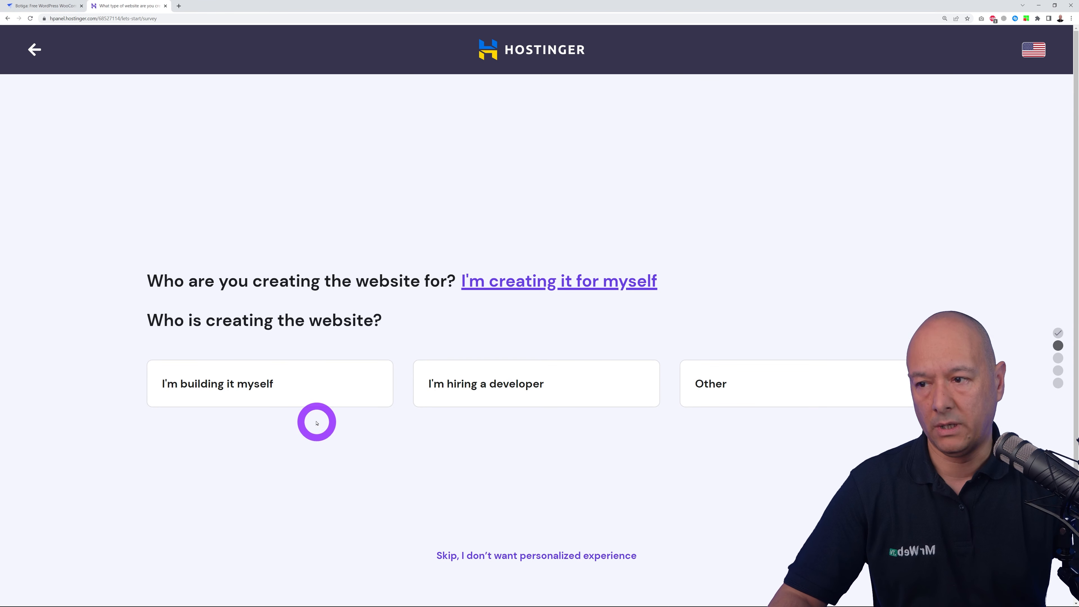
left_click(308, 395)
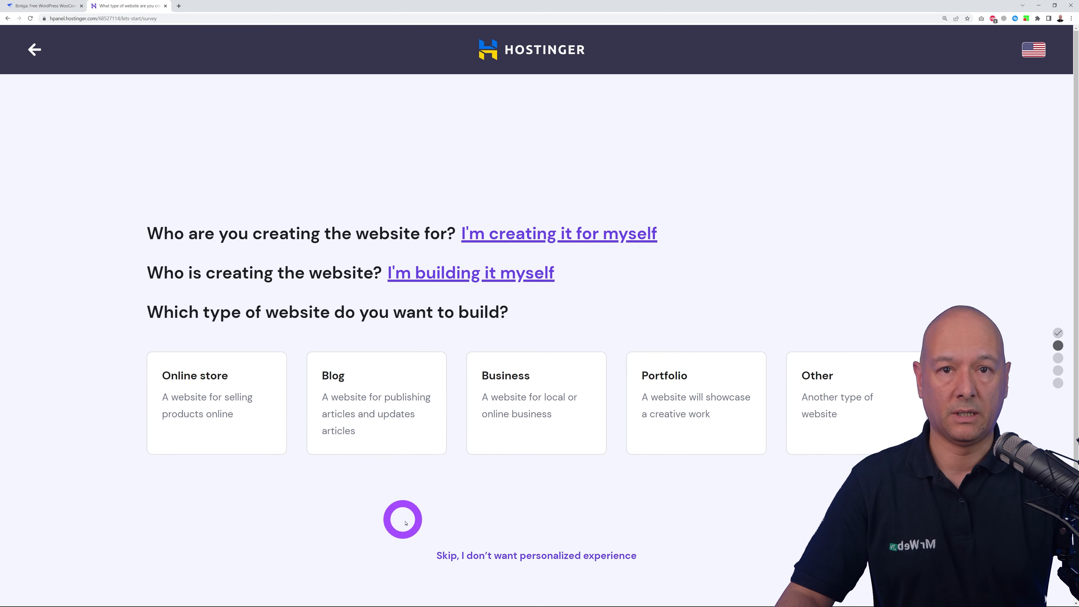
left_click(225, 413)
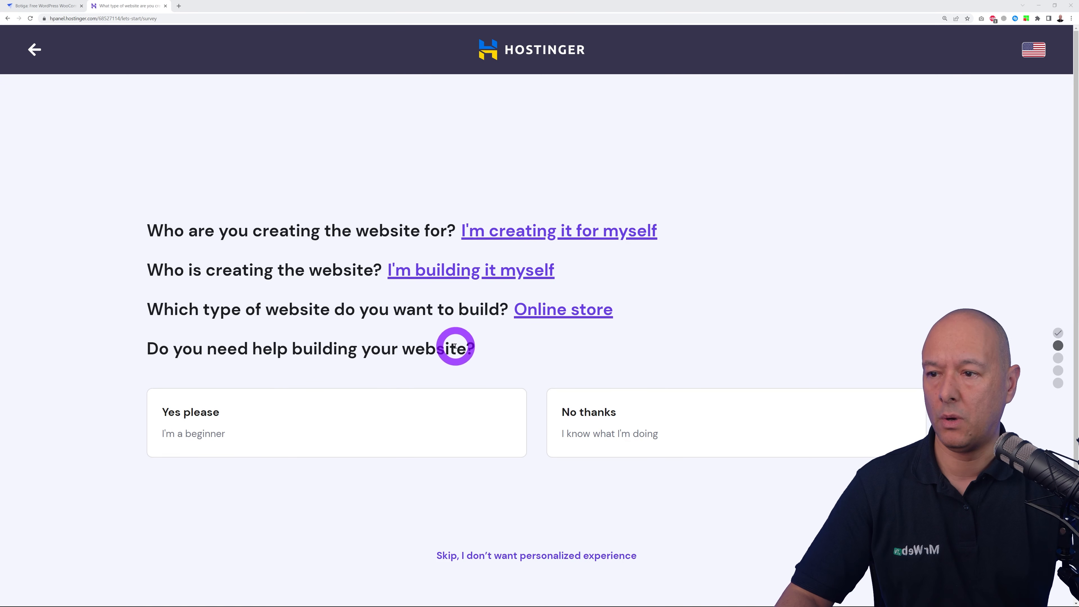
left_click(610, 420)
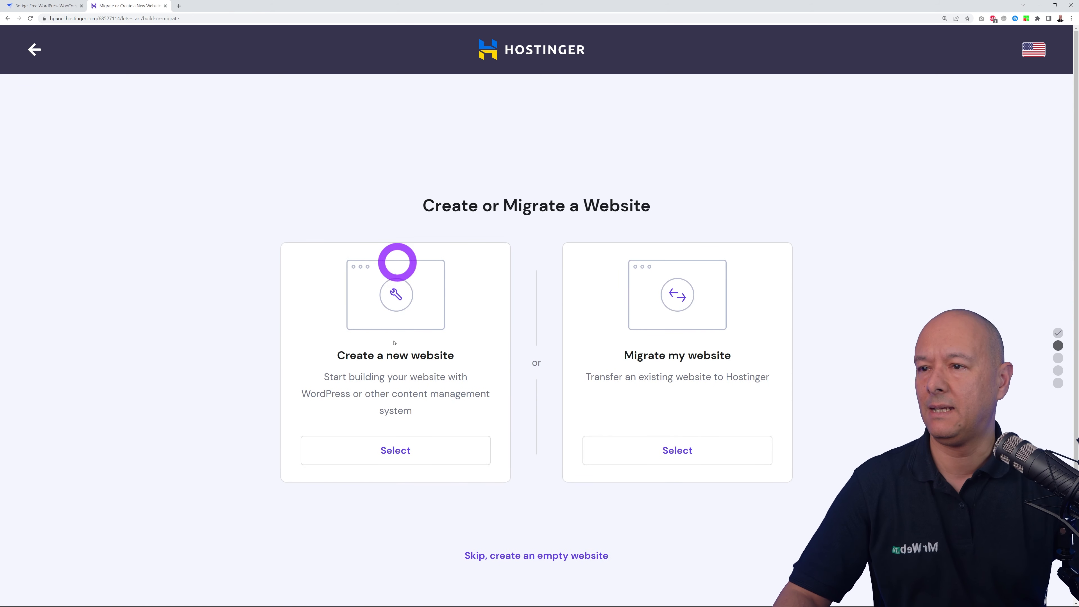
left_click(402, 457)
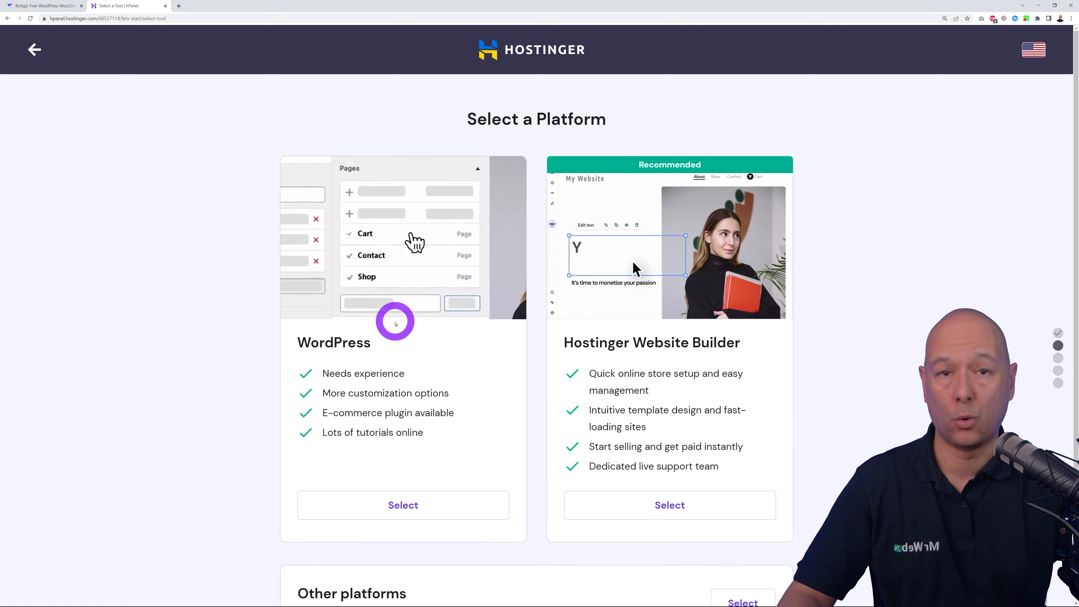
- Pick WordPress, confirm the admin login details, and keep WooCommerce as the only plugin
left_click(412, 507)
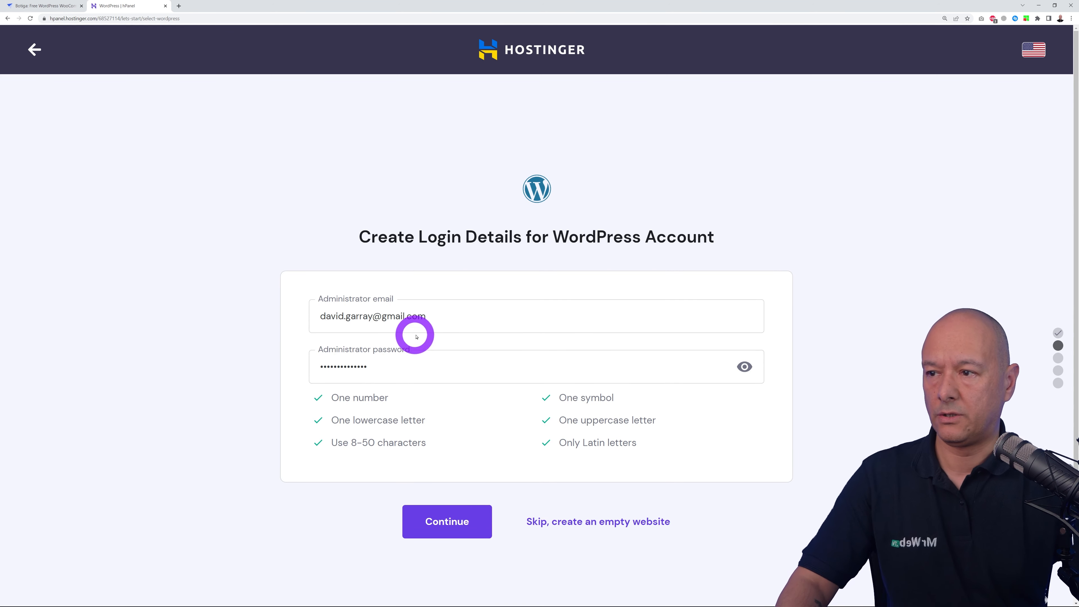
left_click(433, 521)
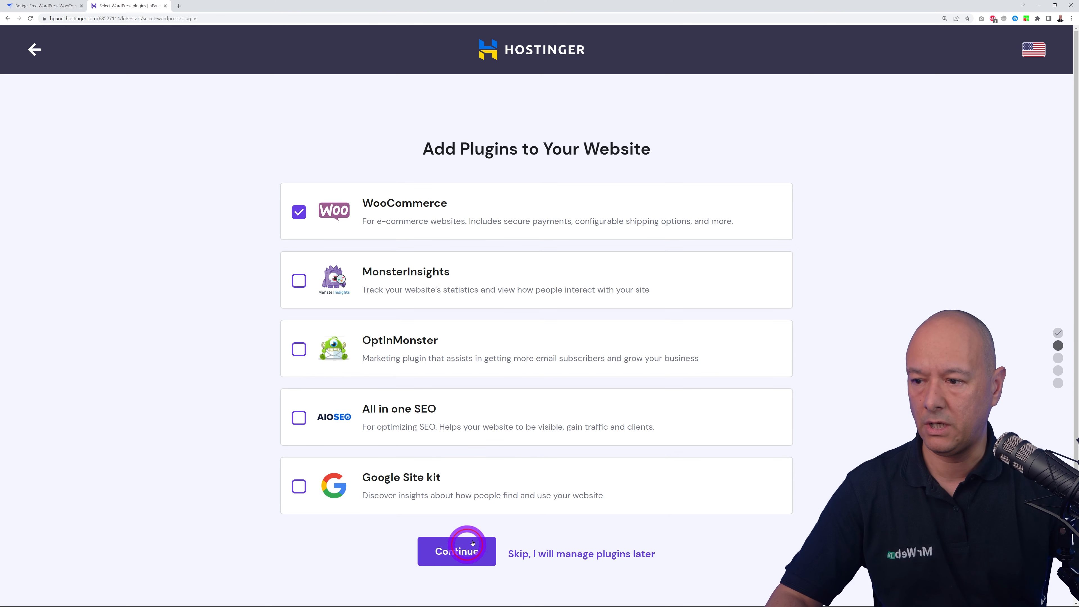
left_click(457, 551)
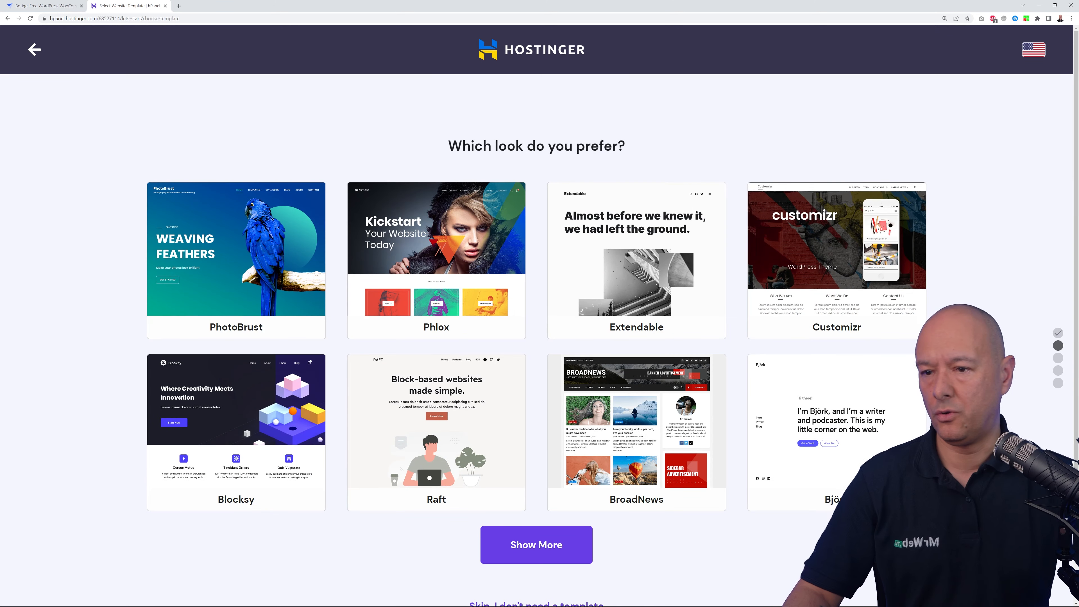
- Skip the template and assign ecommercewithmrweb.com as the website's domain
scroll(537, 323, "down", 2)
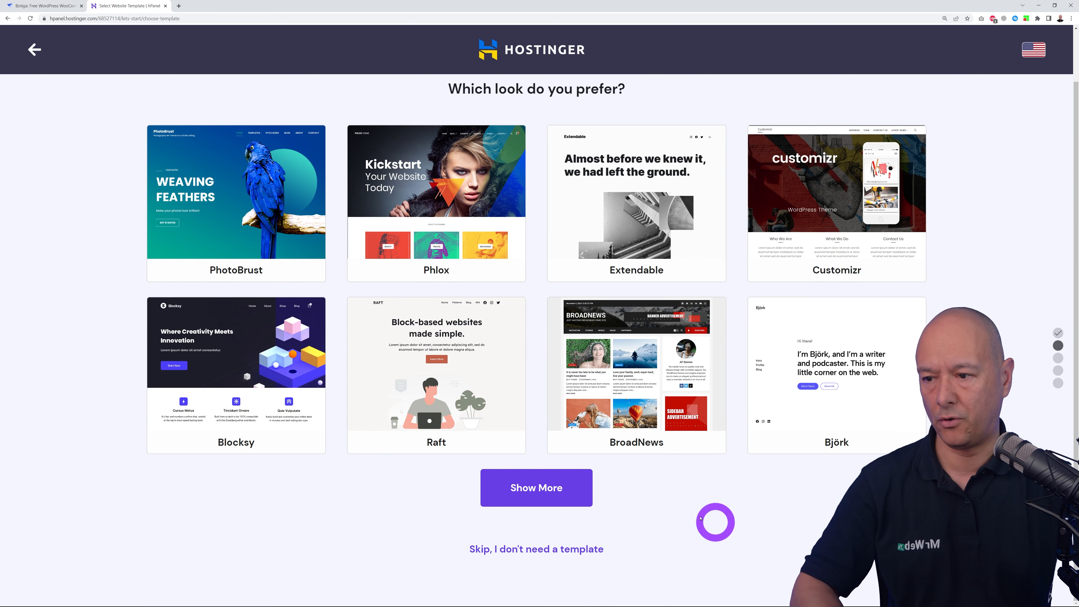
left_click(529, 549)
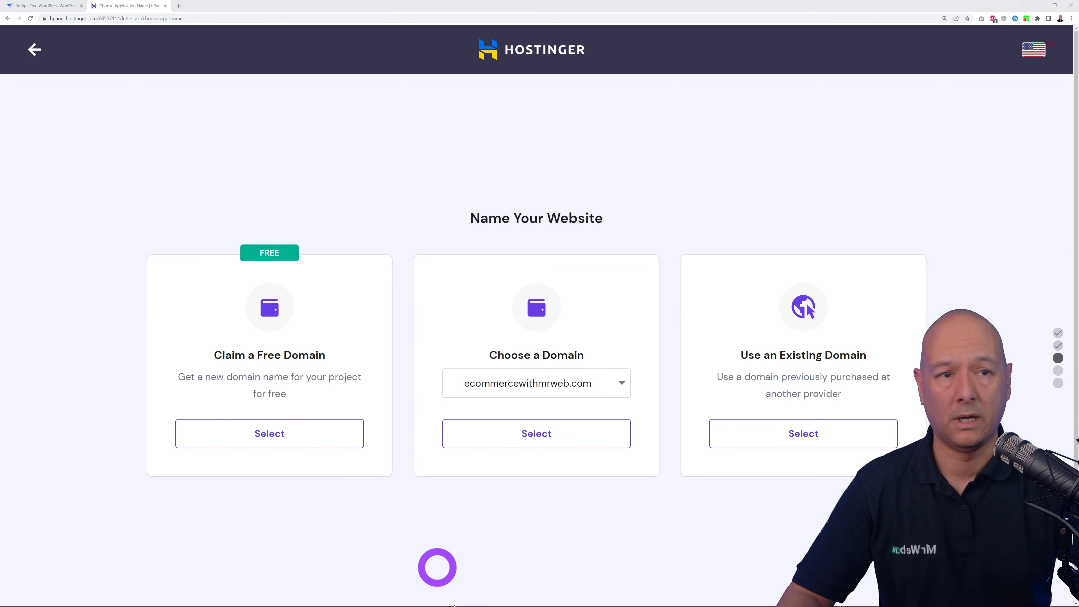
left_click(618, 381)
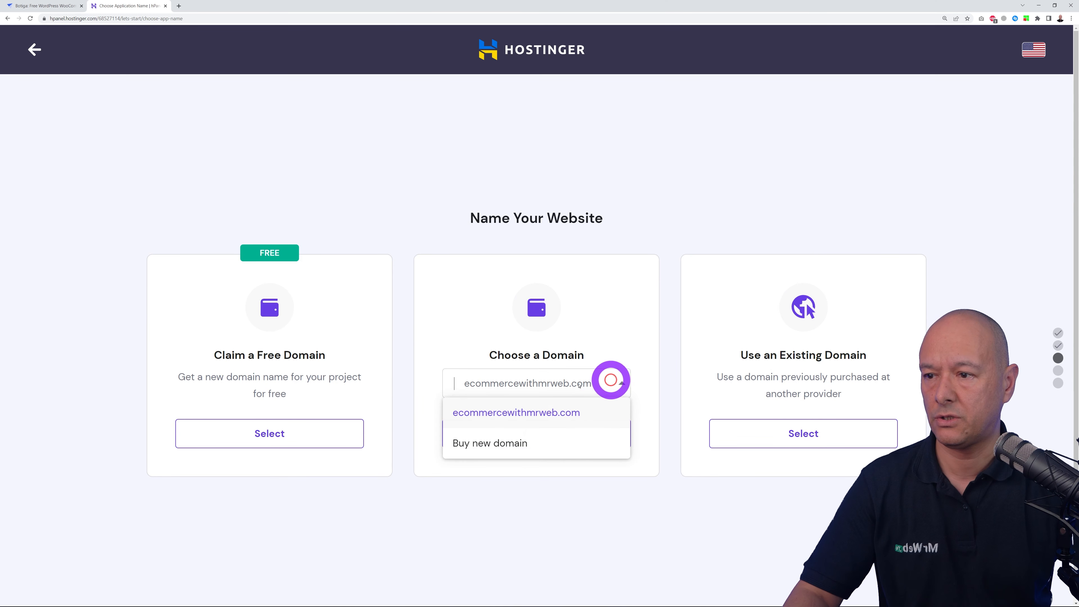
left_click(504, 415)
left_click(622, 382)
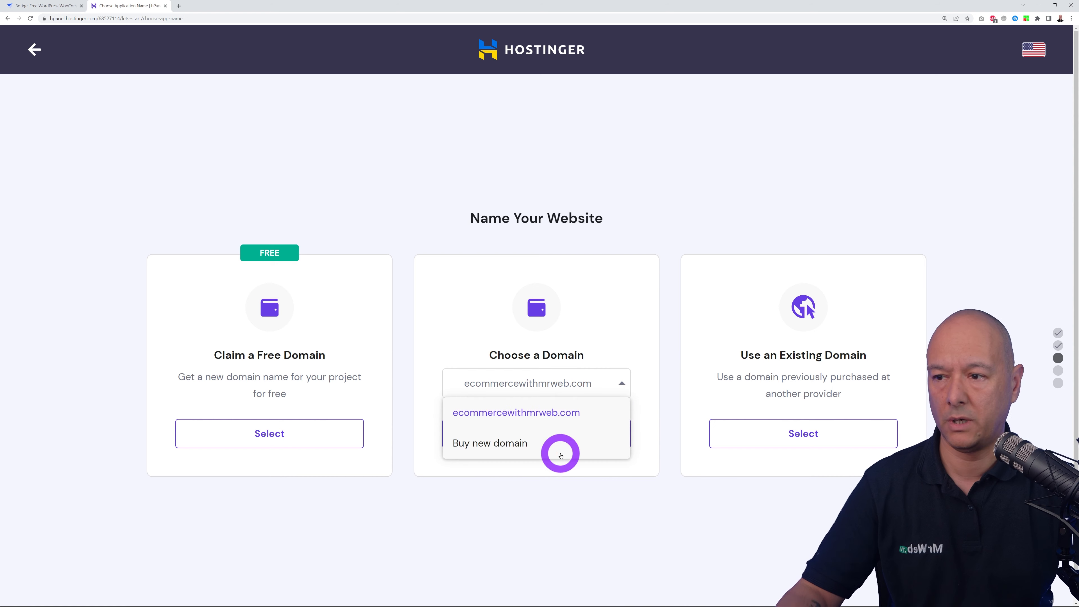
left_click(571, 420)
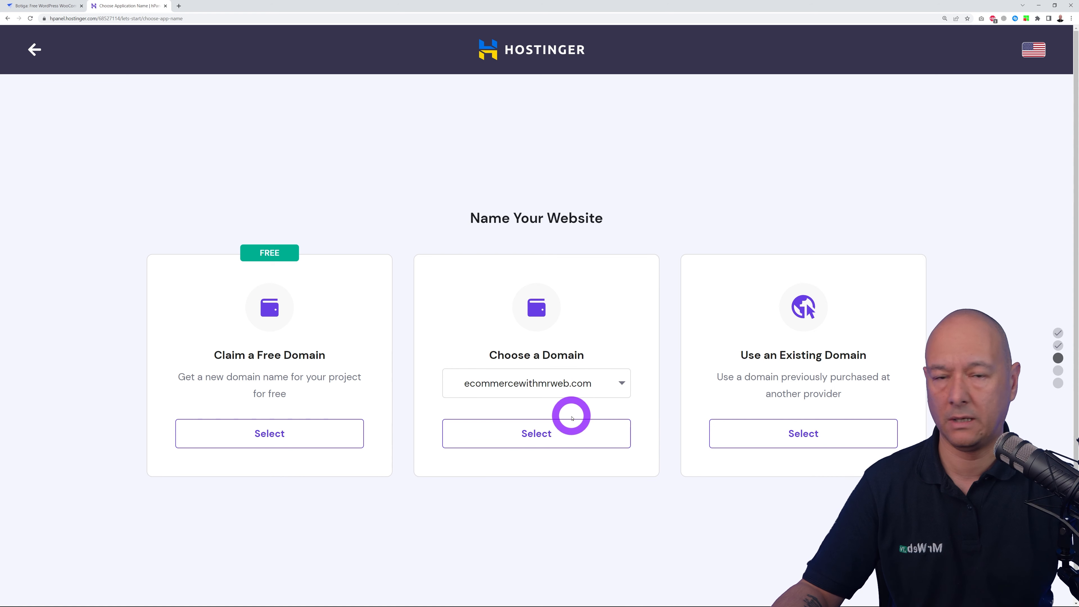
left_click(550, 441)
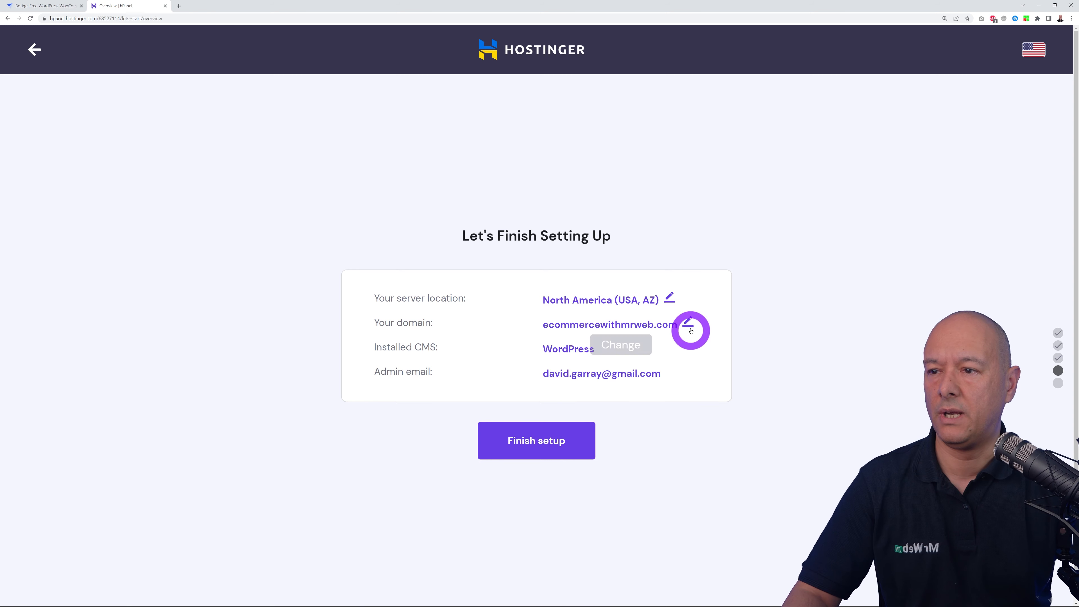
- Change the server location to Europe (United Kingdom) and complete the WordPress site setup
left_click(671, 298)
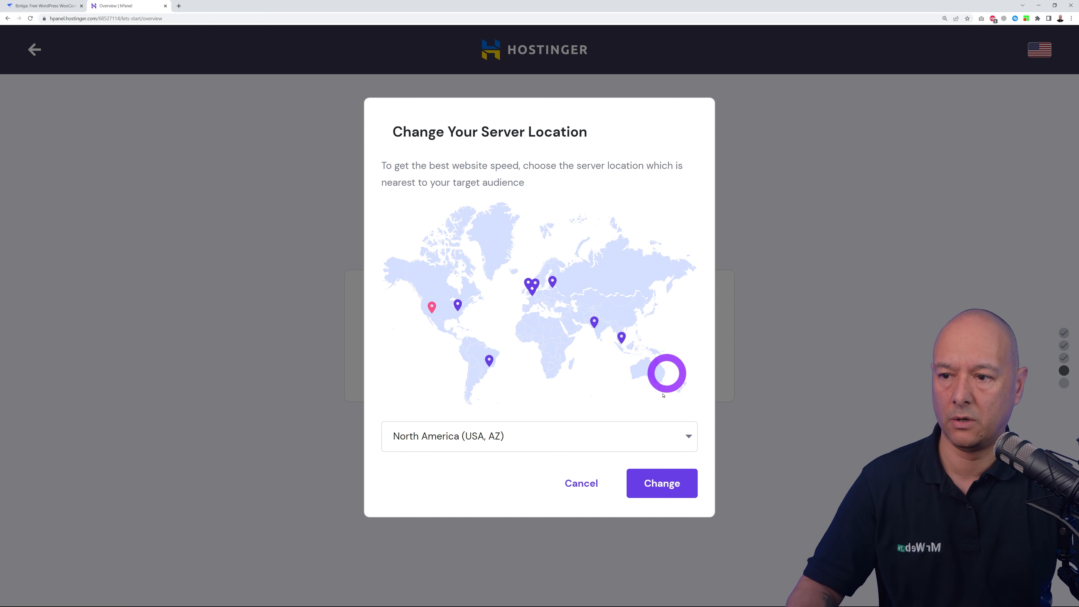
left_click(684, 440)
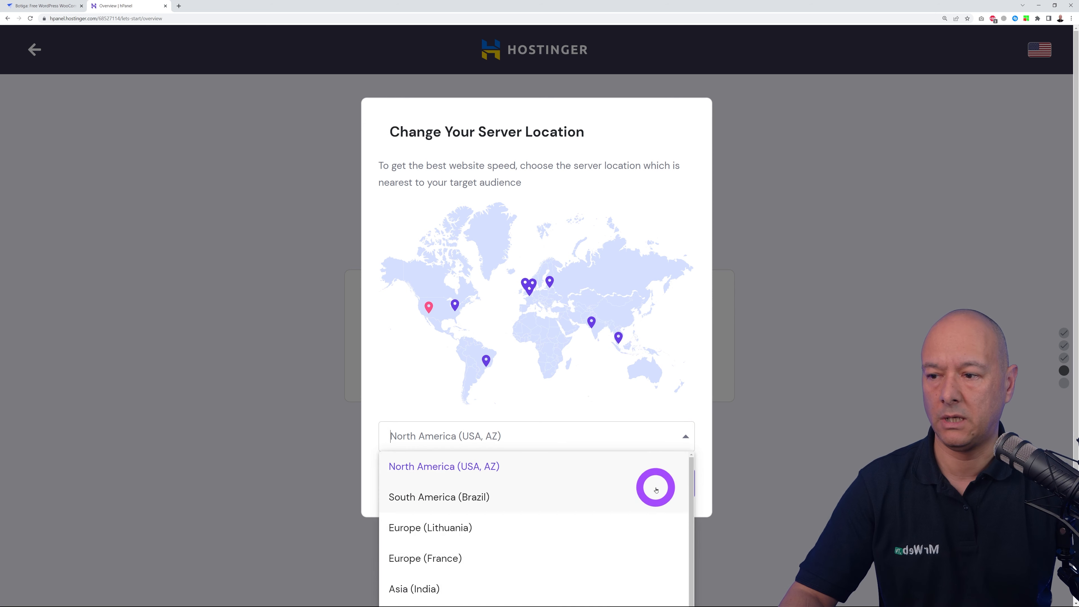
scroll(654, 493, "down", 3)
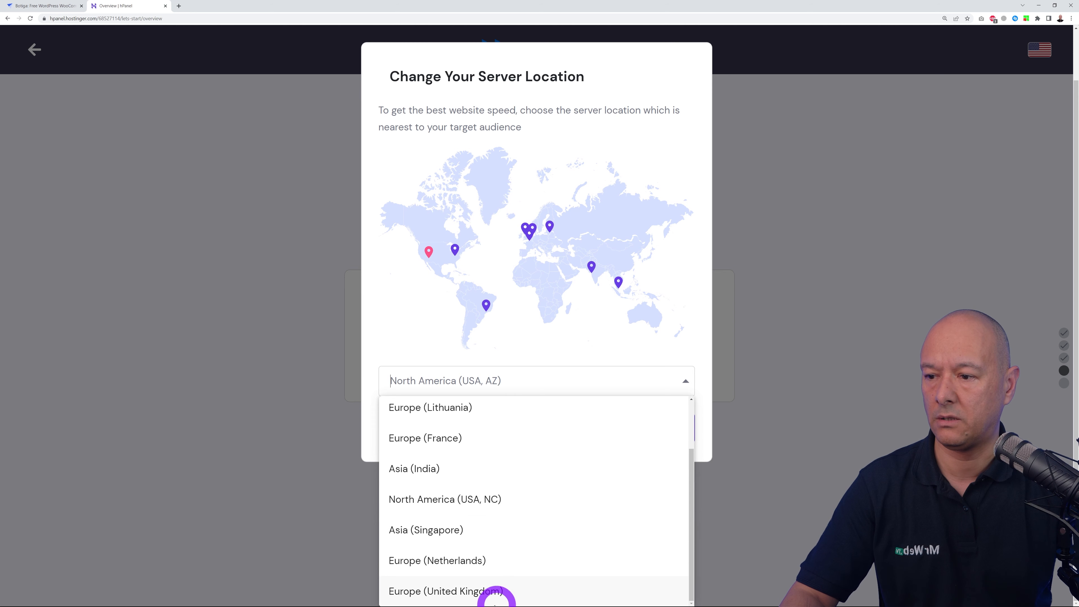
left_click(473, 592)
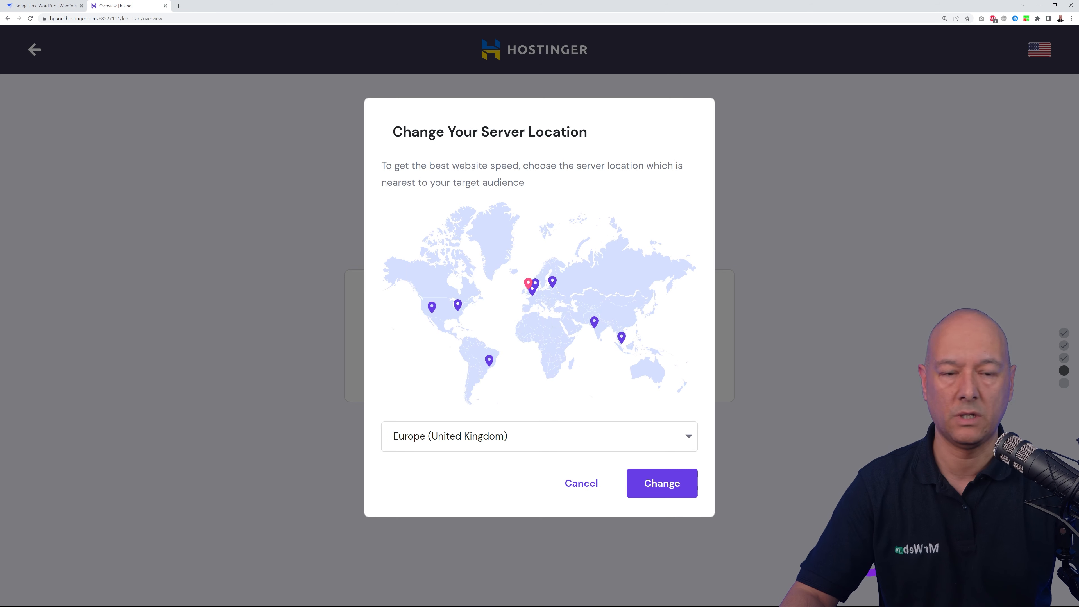
left_click(652, 488)
left_click(795, 500)
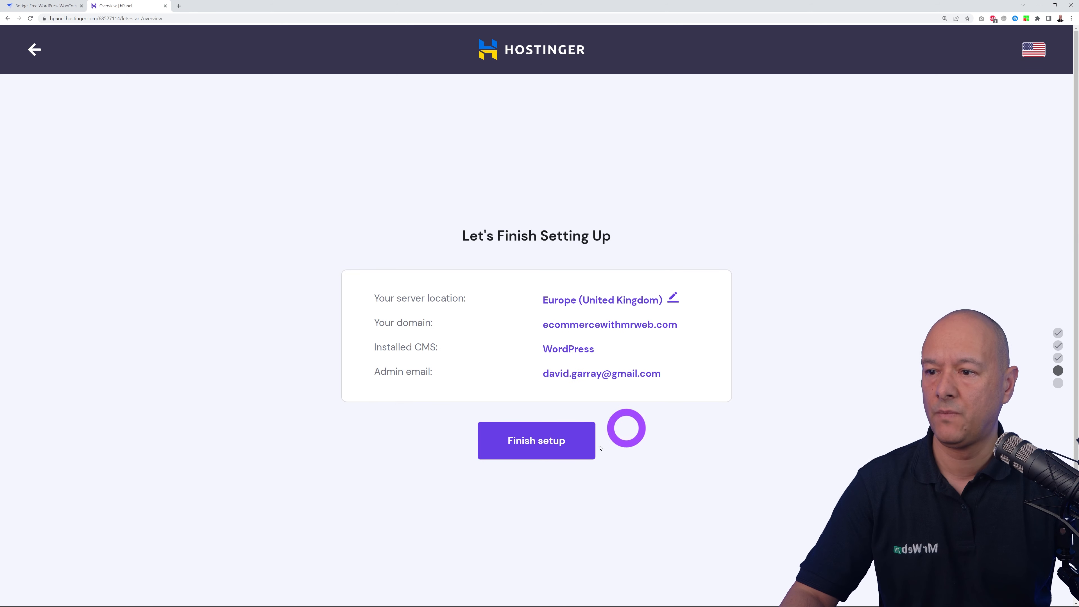
left_click(569, 449)
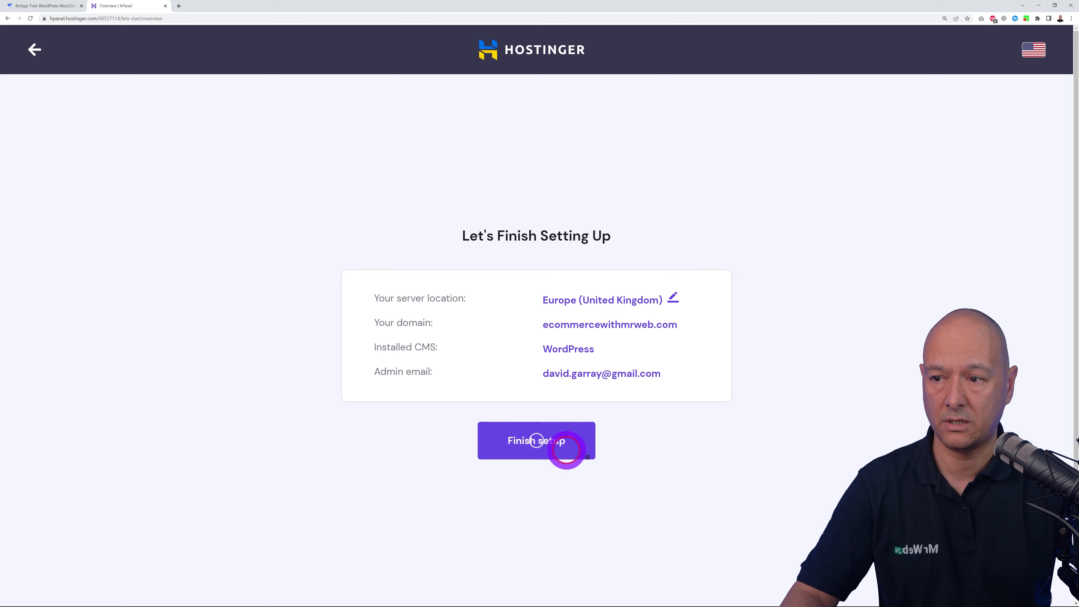
left_click(796, 496)
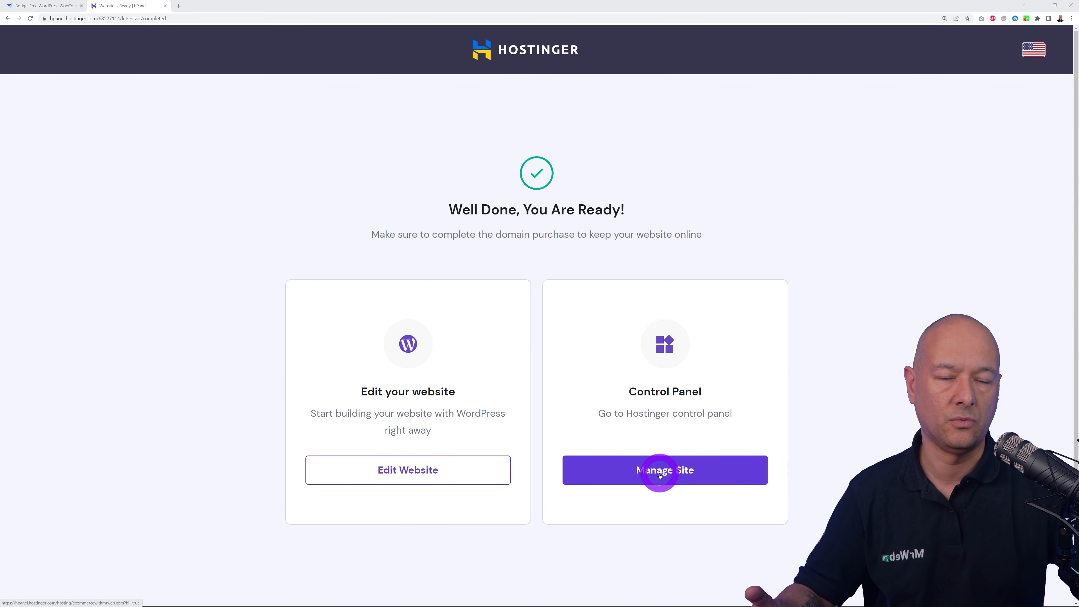
- Open the Email Accounts page for ecommercewithmrweb.com from Manage Site's Emails menu
left_click(659, 475)
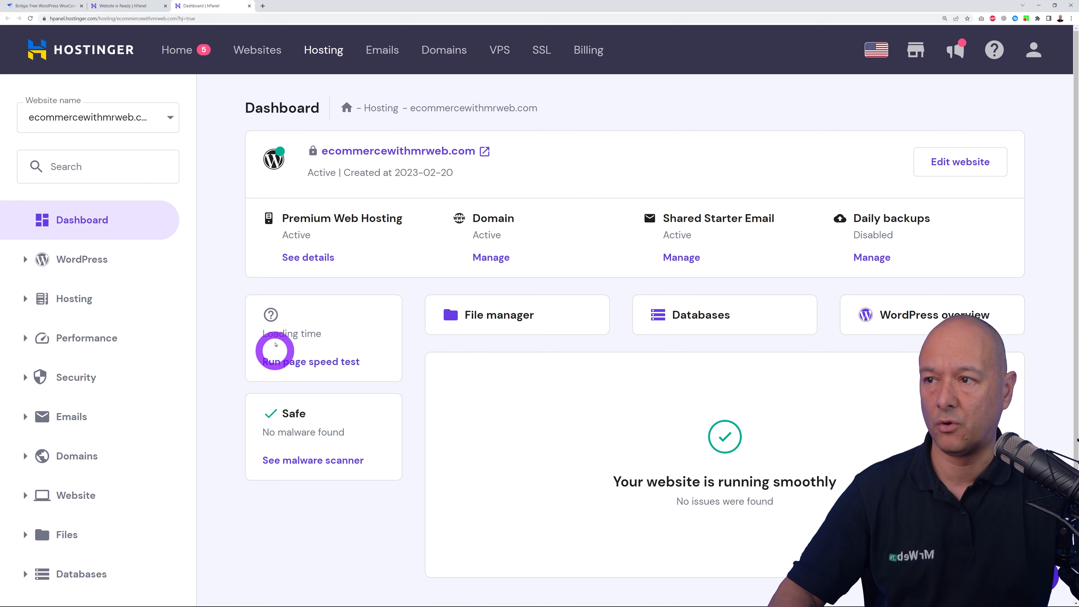
left_click(72, 417)
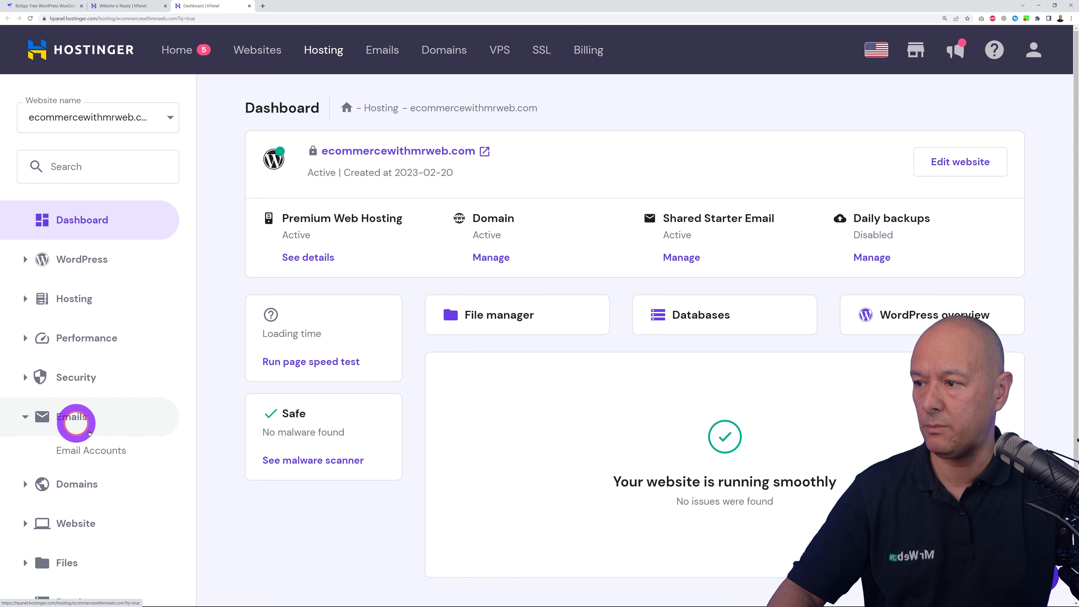
left_click(76, 454)
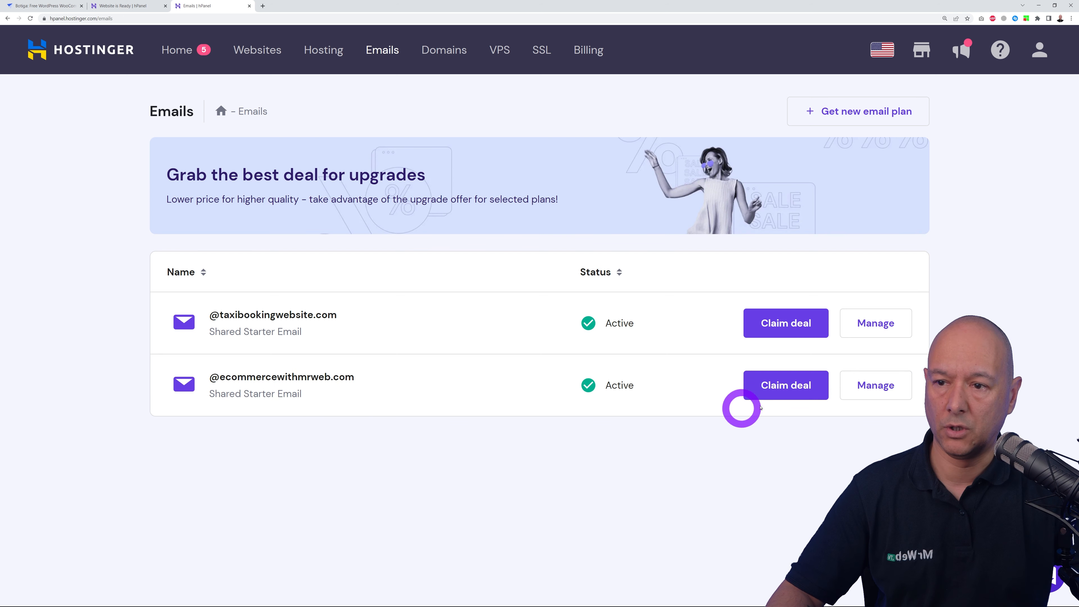
left_click(867, 394)
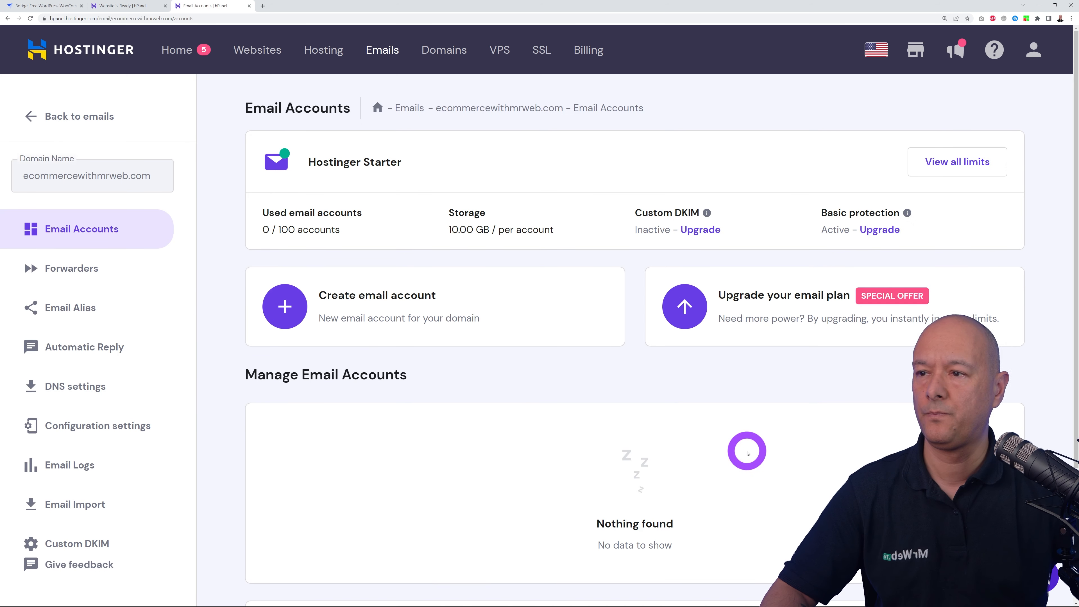
- Create a new email account named info with a password
left_click(291, 314)
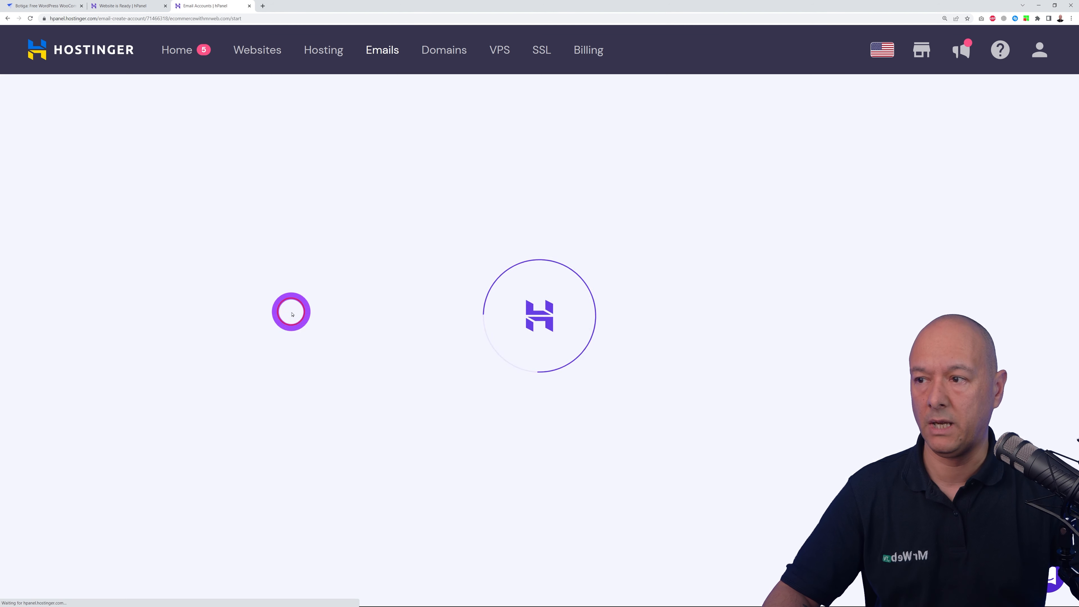
left_click(421, 241)
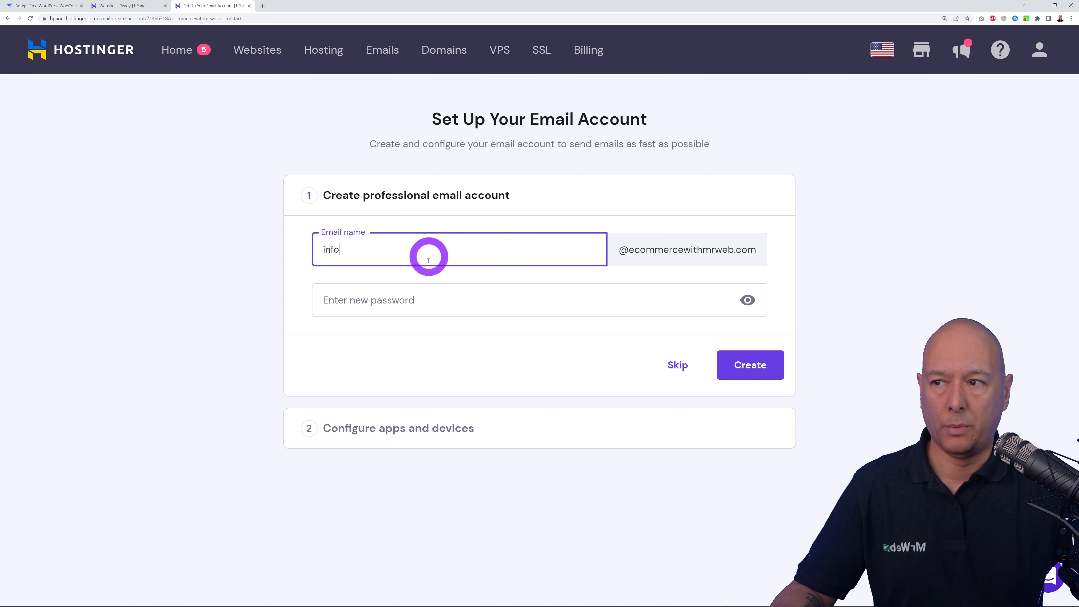
left_click(429, 296)
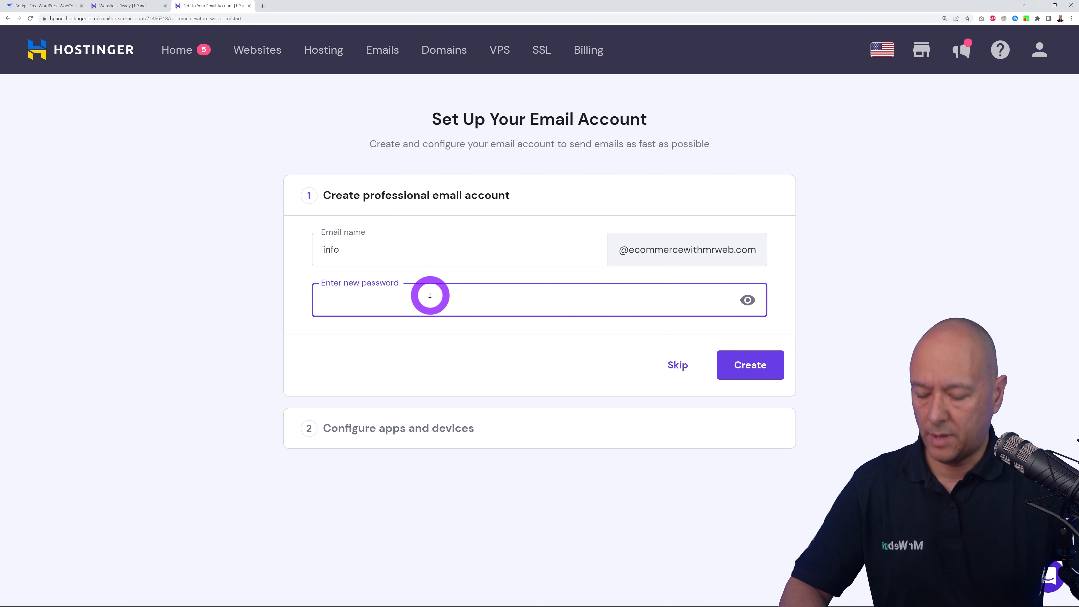
type("••••")
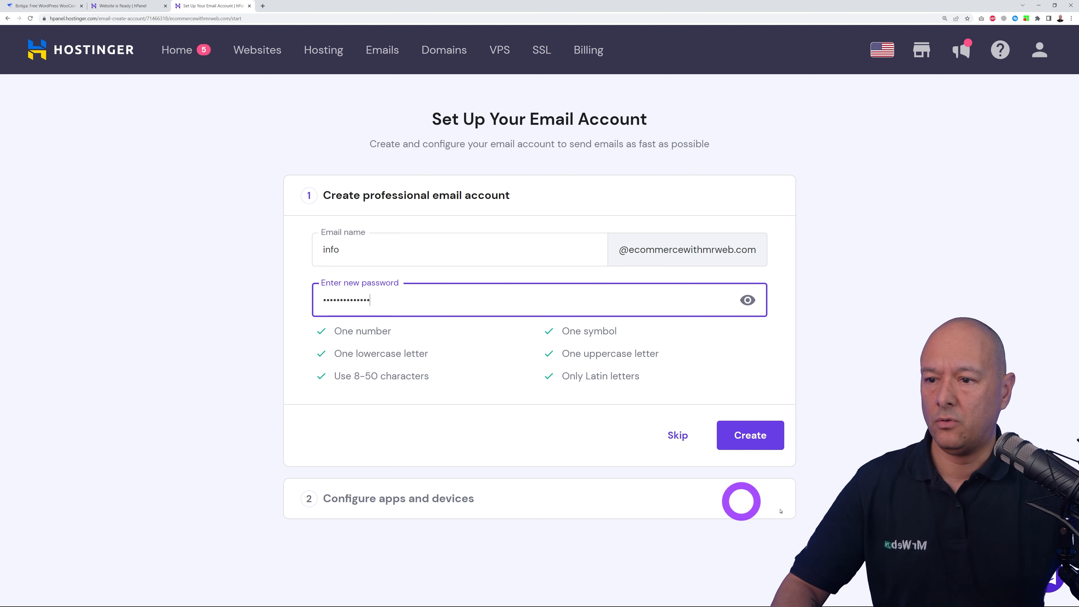
left_click(753, 437)
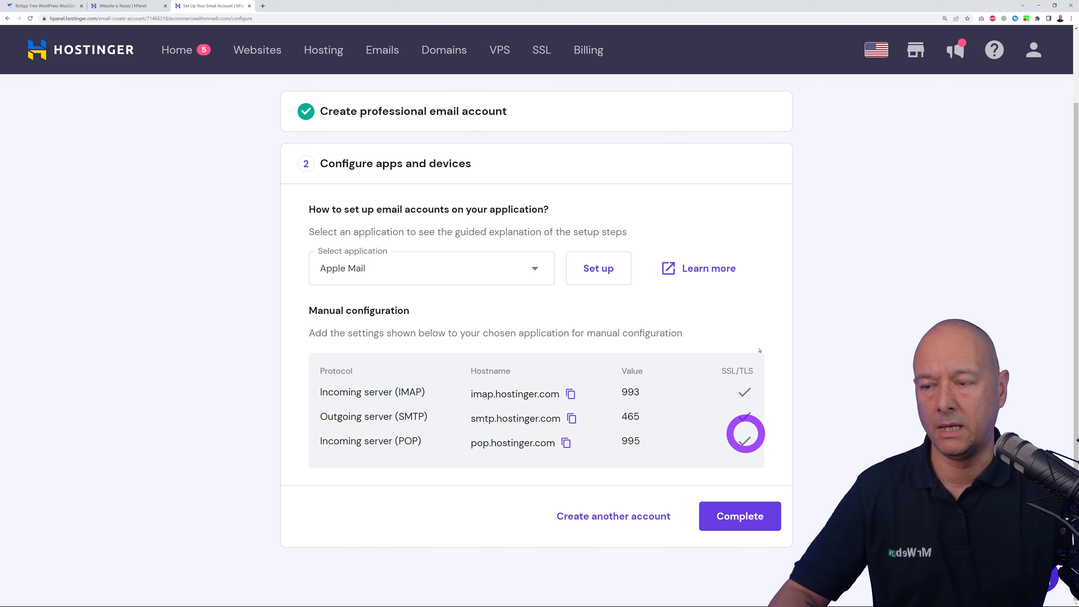
- Keep Apple Mail as the mail application and complete the account setup
left_click(525, 271)
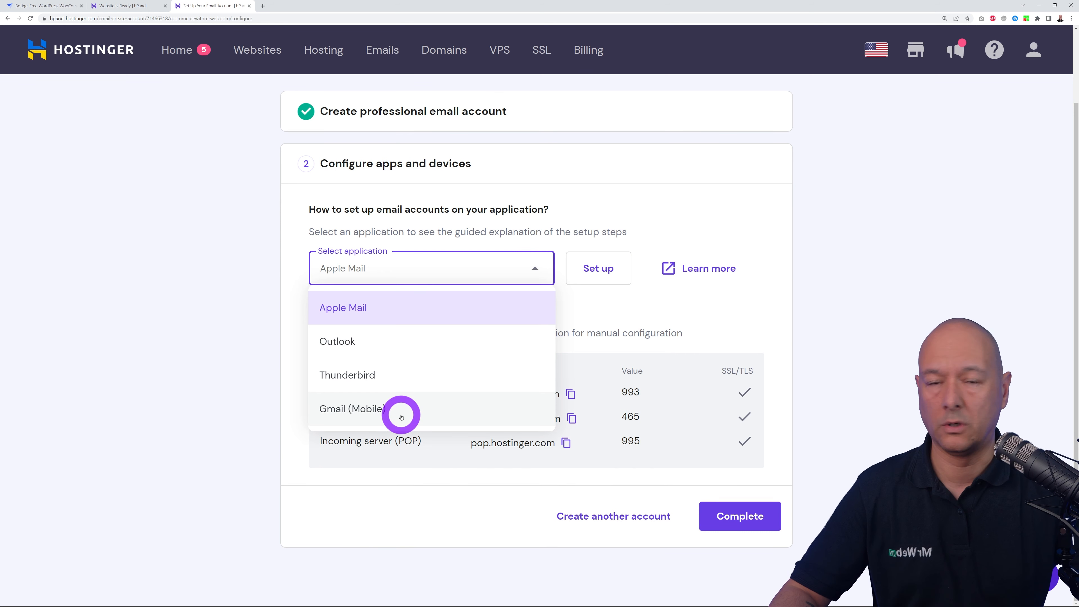
left_click(837, 367)
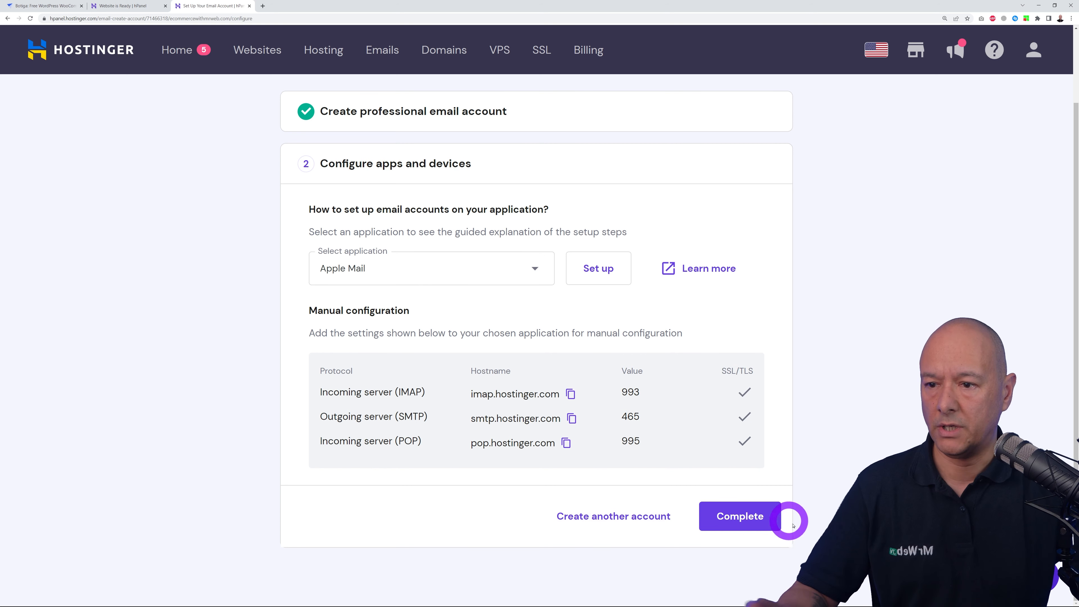
left_click(755, 520)
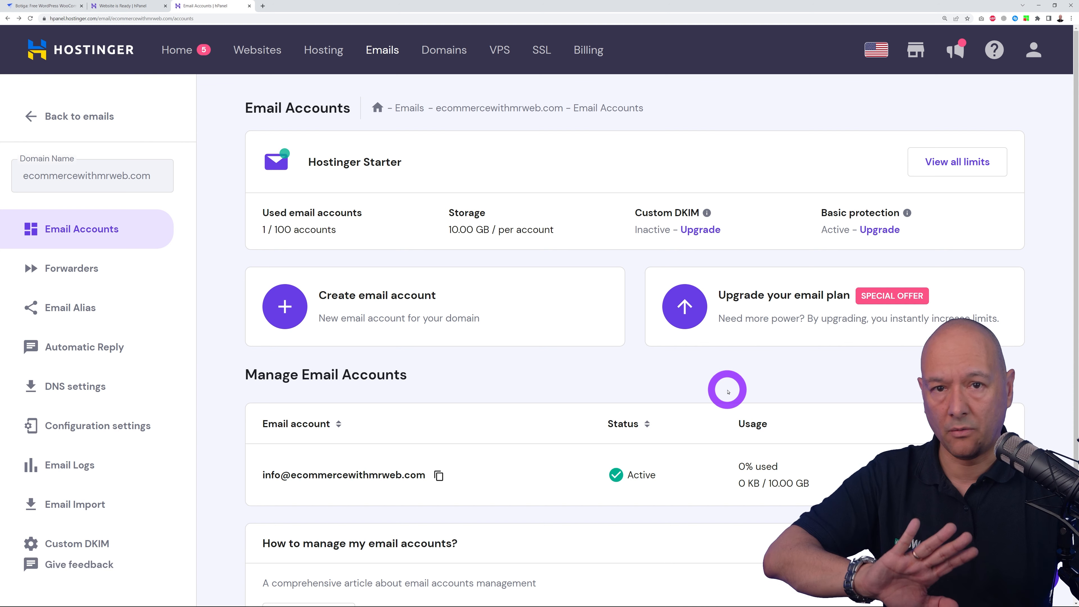
- Open the ecommercewithmrweb.com site's WordPress admin from the Websites list
left_click(272, 56)
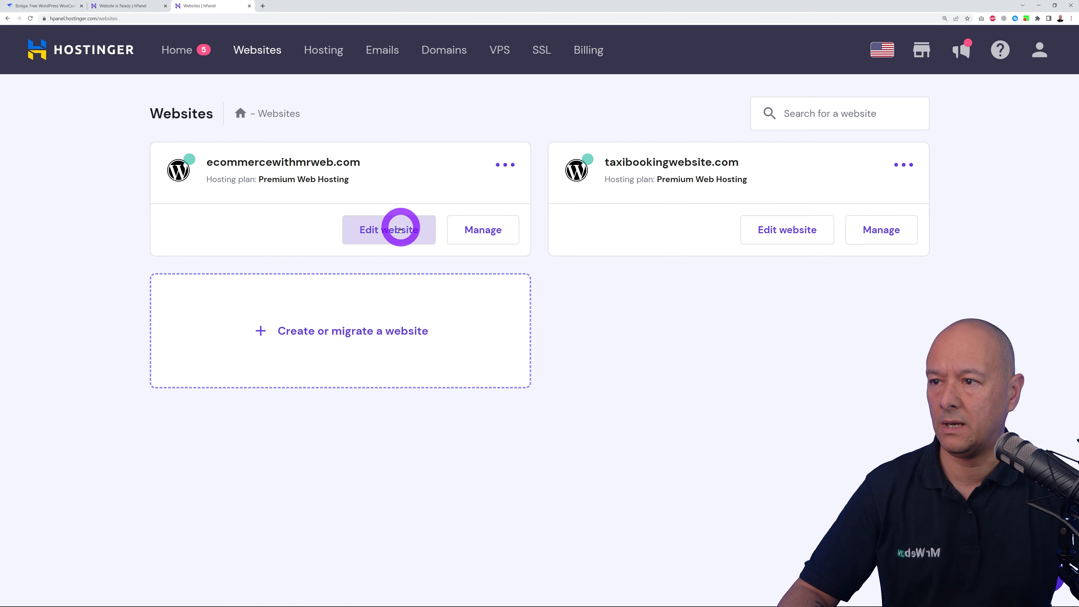
left_click(386, 235)
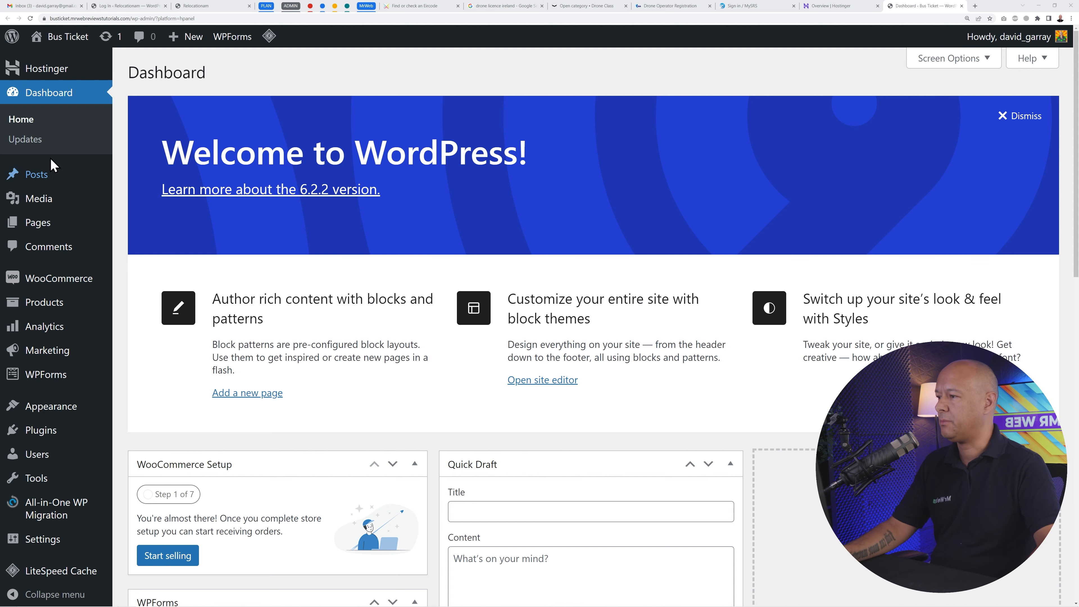
- Open Installed Plugins and select every plugin for a bulk action
mouse_move(41, 430)
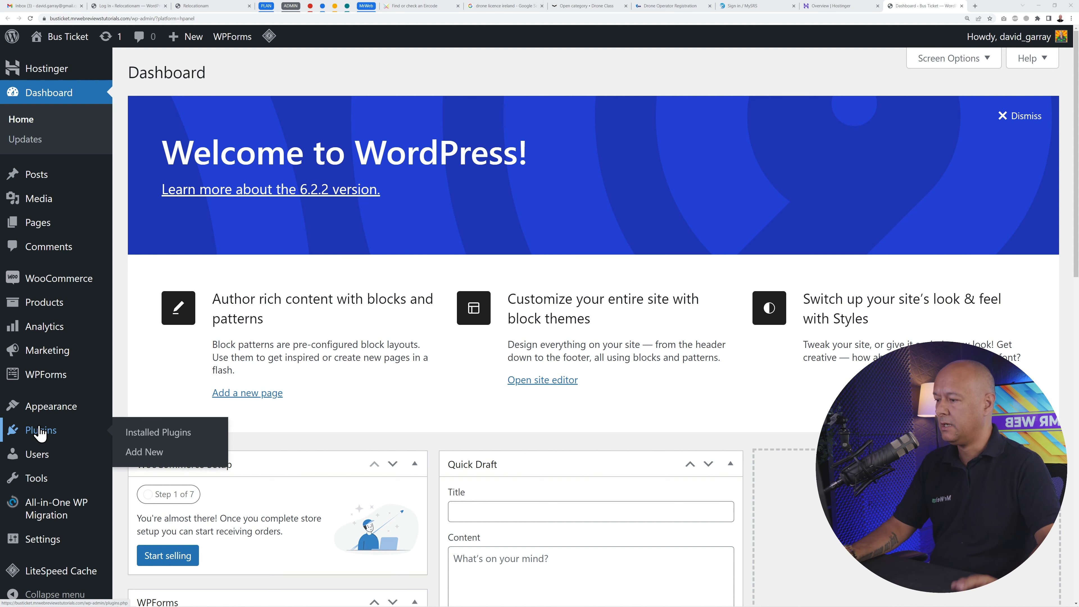
left_click(161, 438)
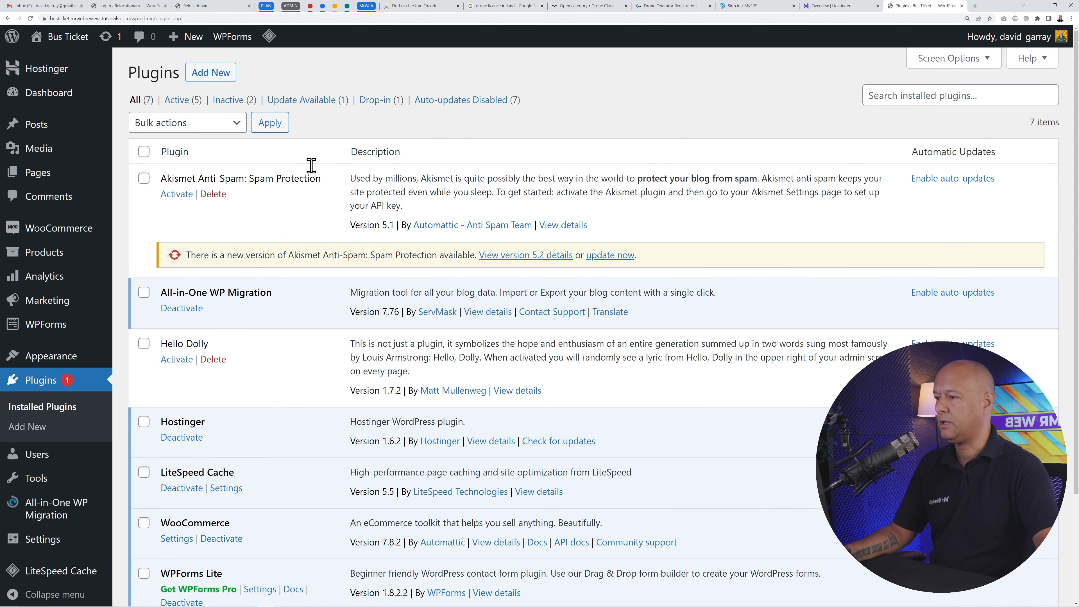
scroll(322, 469, "down", 5)
scroll(322, 471, "up", 5)
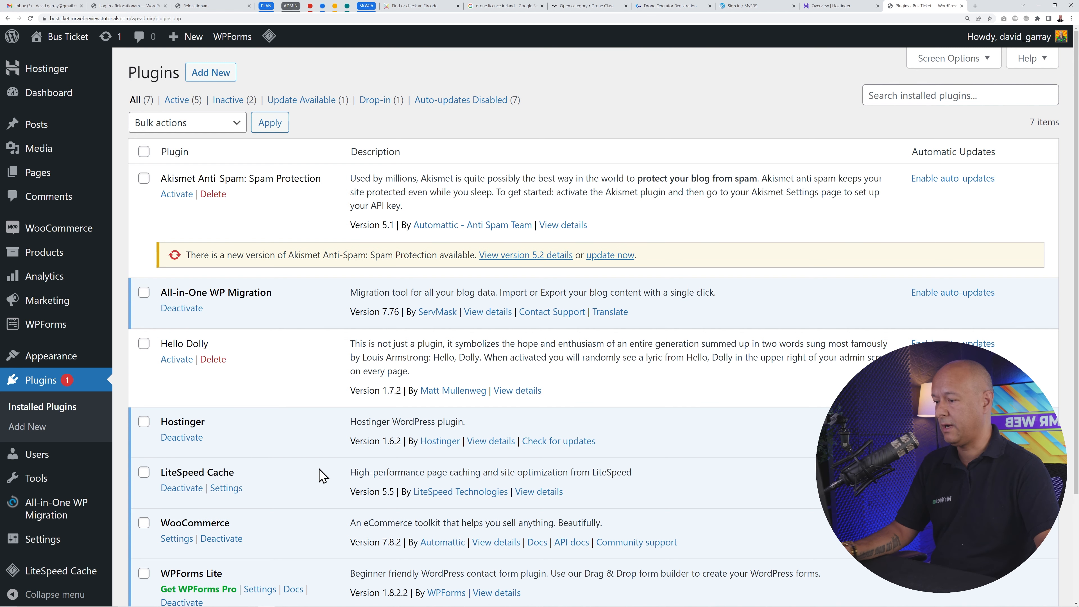
scroll(321, 475, "down", 2)
scroll(297, 461, "up", 2)
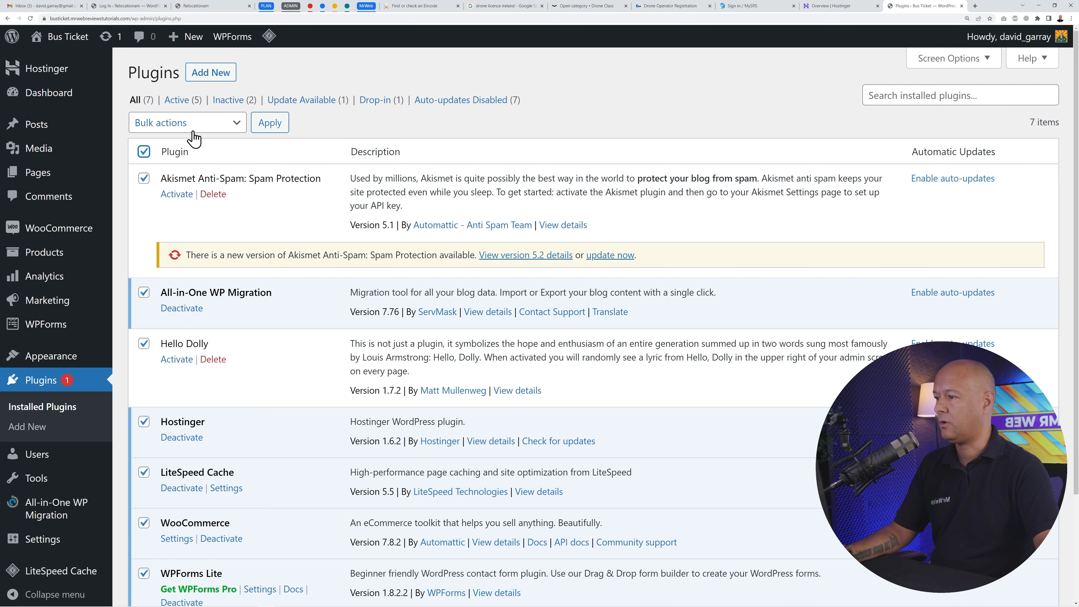
scroll(274, 421, "down", 3)
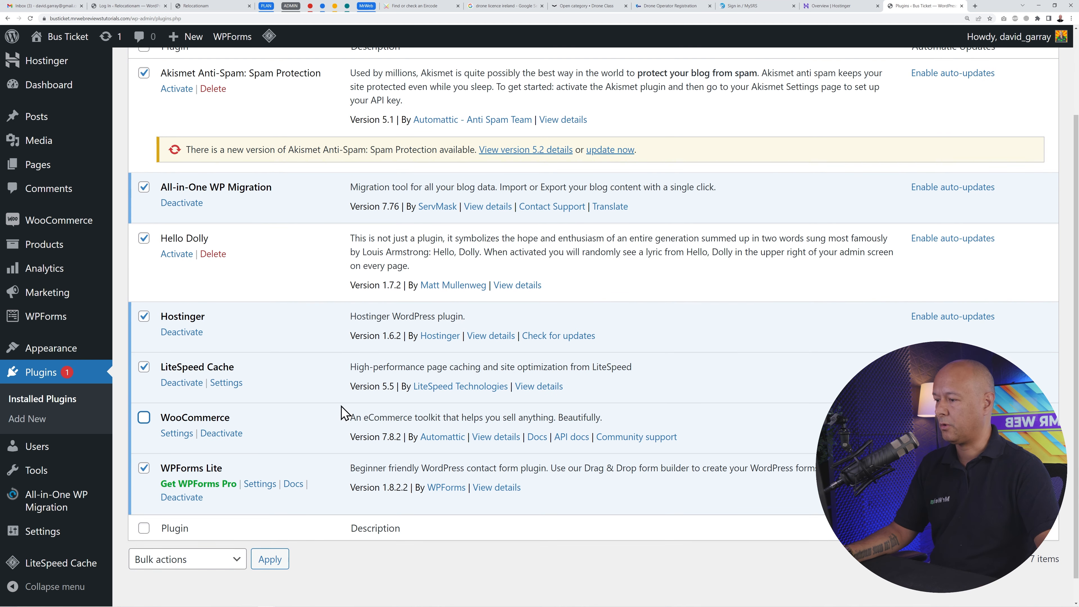
scroll(344, 412, "up", 3)
left_click(236, 122)
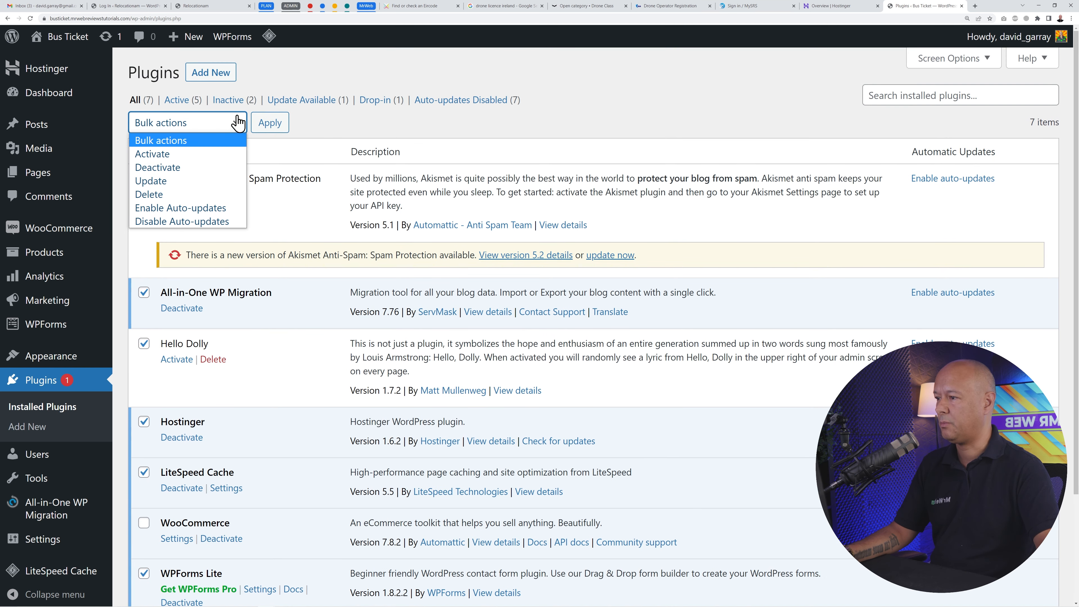
left_click(193, 167)
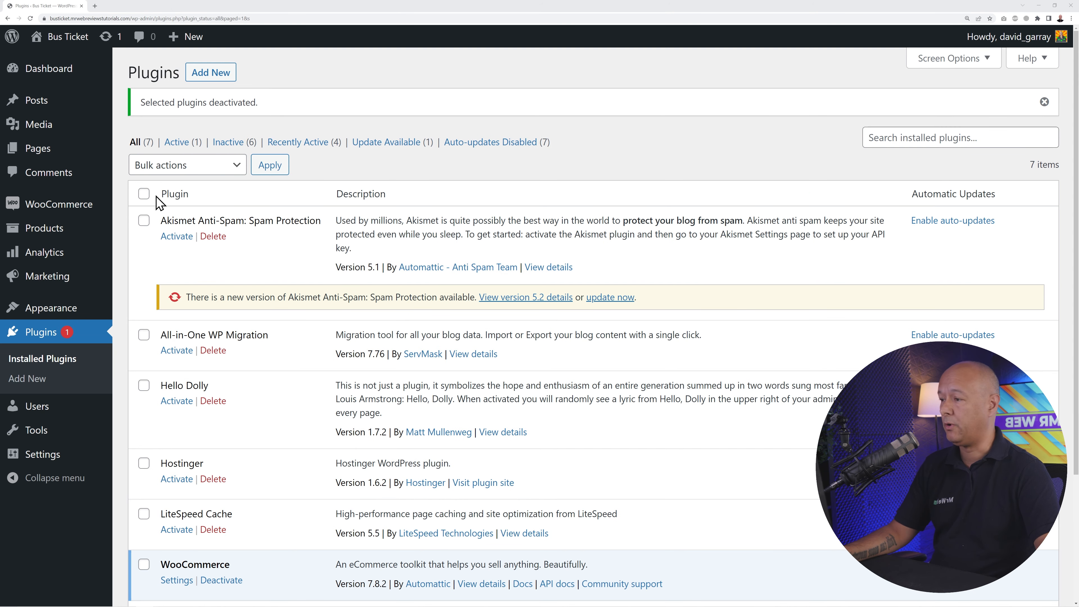
left_click(143, 194)
- Bulk-delete all selected plugins, then dismiss the Dashboard's Welcome to WordPress panel
scroll(315, 320, "down", 3)
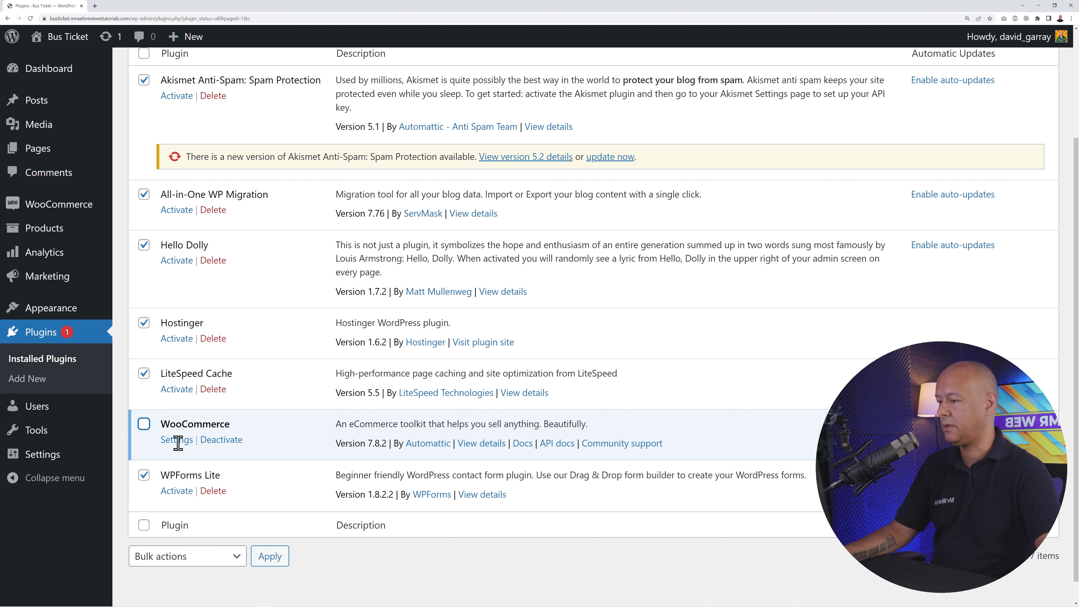
scroll(331, 411, "up", 3)
left_click(234, 172)
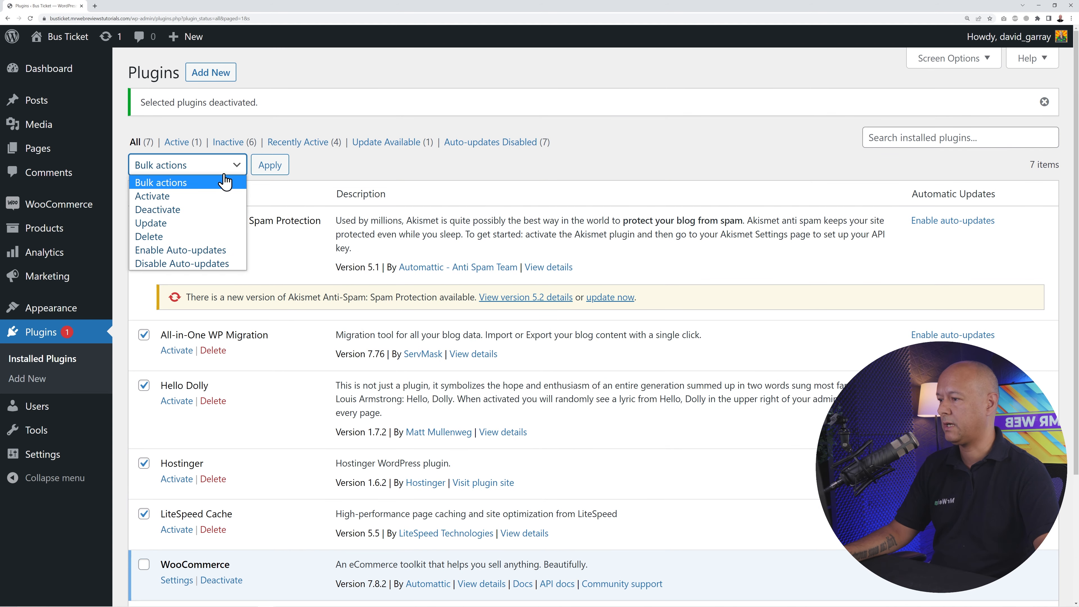
left_click(200, 233)
left_click(269, 169)
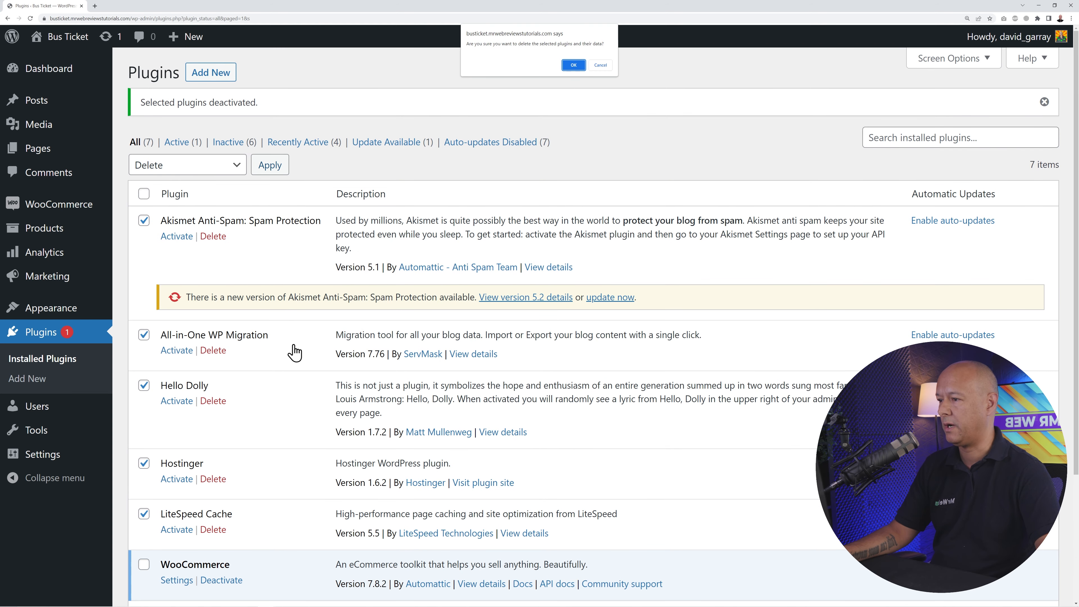
left_click(573, 65)
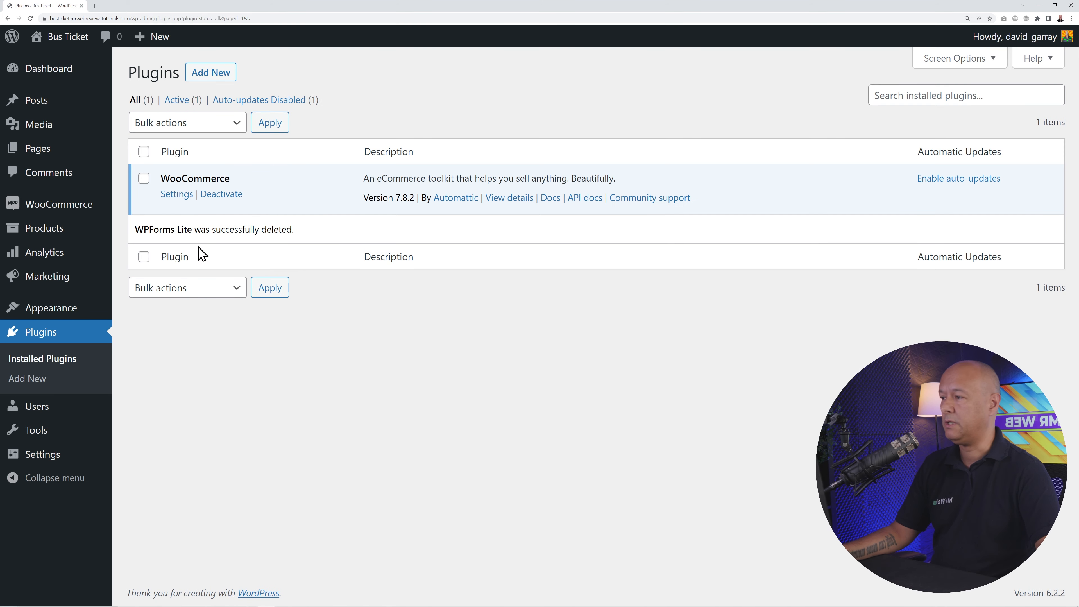
left_click(70, 73)
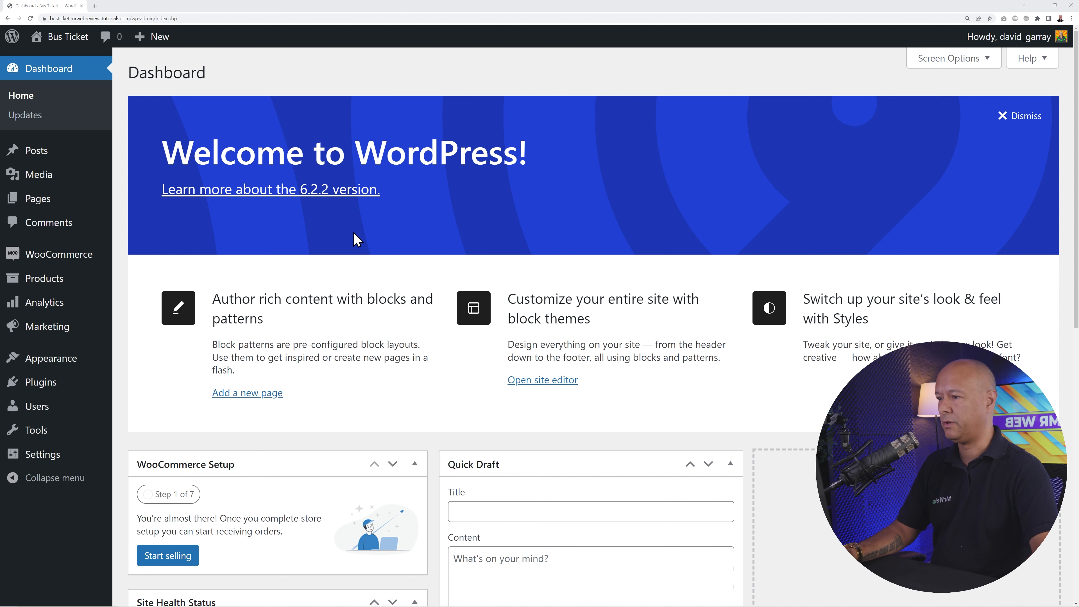
left_click(1019, 116)
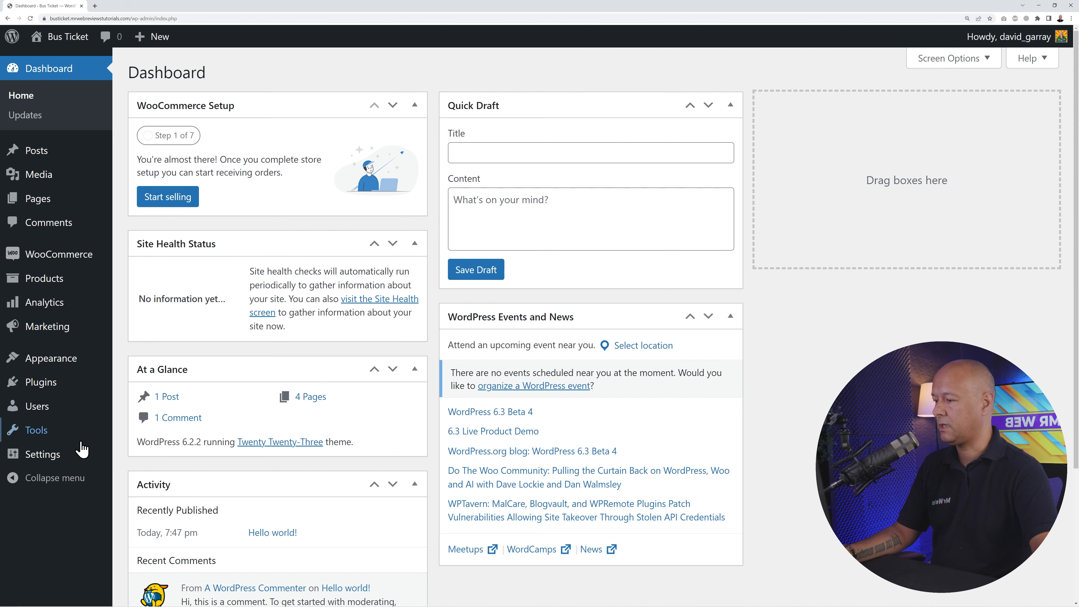
- Open General Settings and review the Bus Ticket site title and tagline
mouse_move(48, 454)
left_click(143, 449)
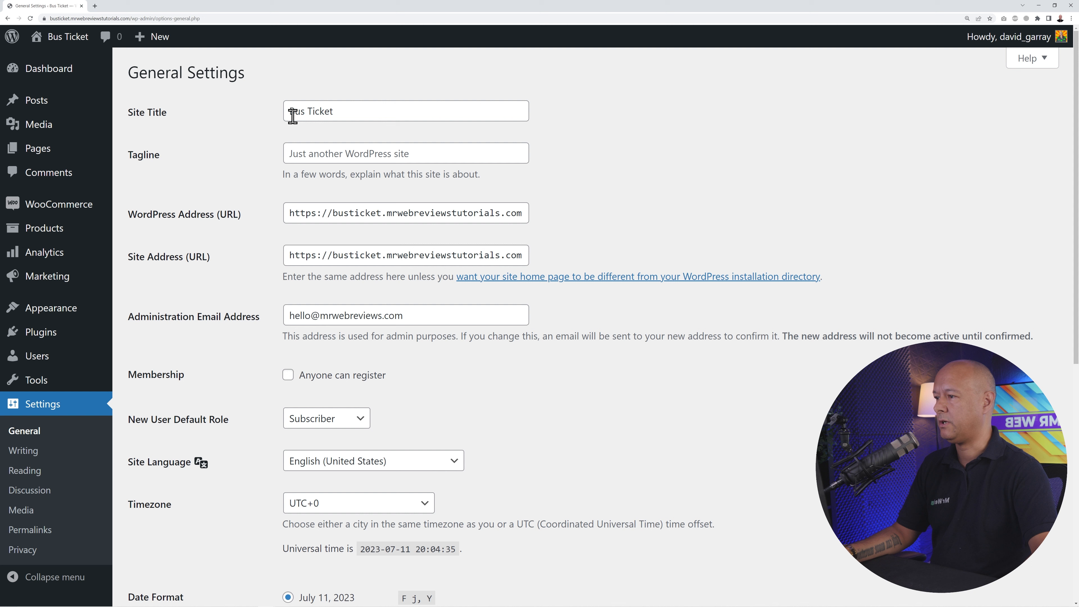
left_click_drag(293, 115, 356, 112)
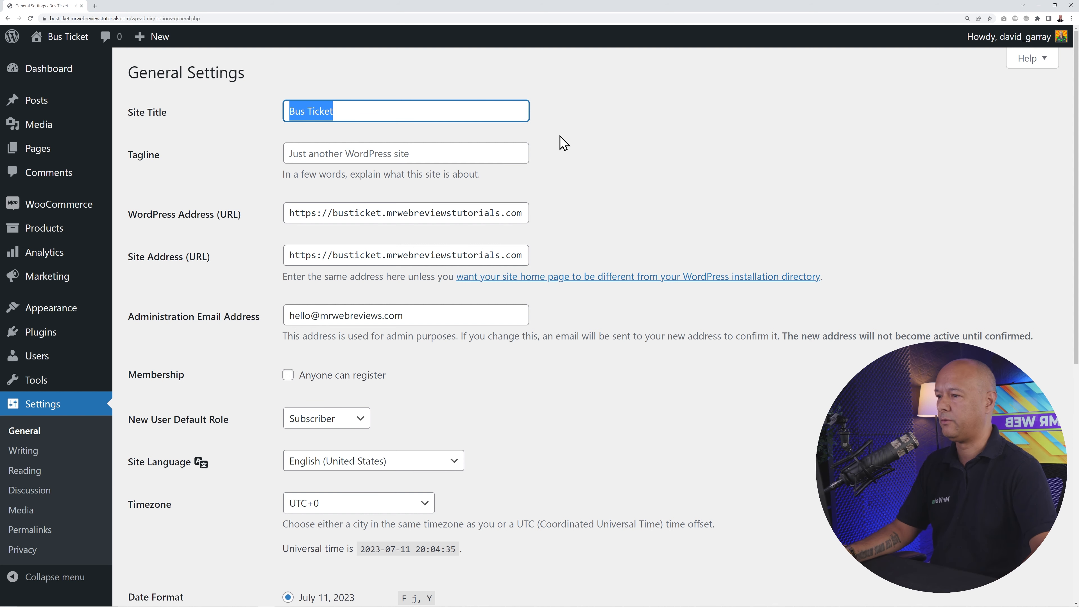
left_click(514, 153)
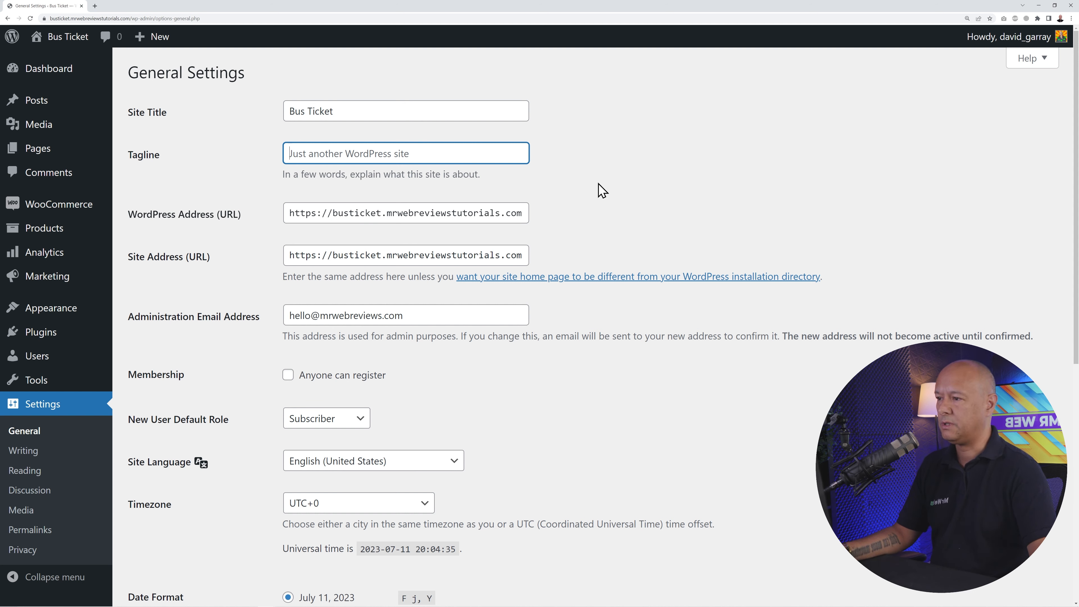
left_click_drag(293, 111, 346, 111)
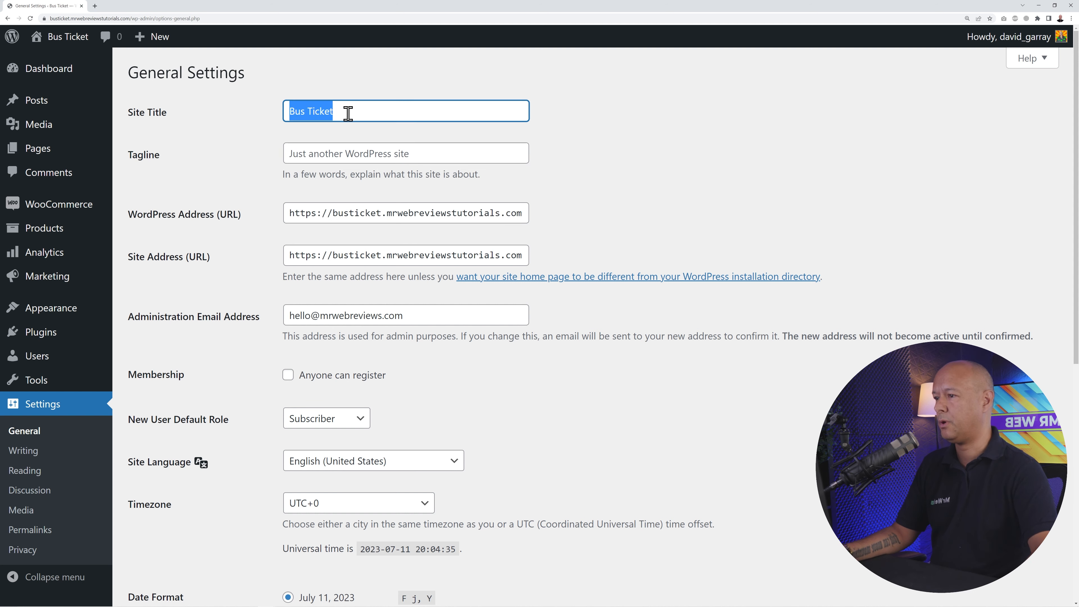
left_click(379, 154)
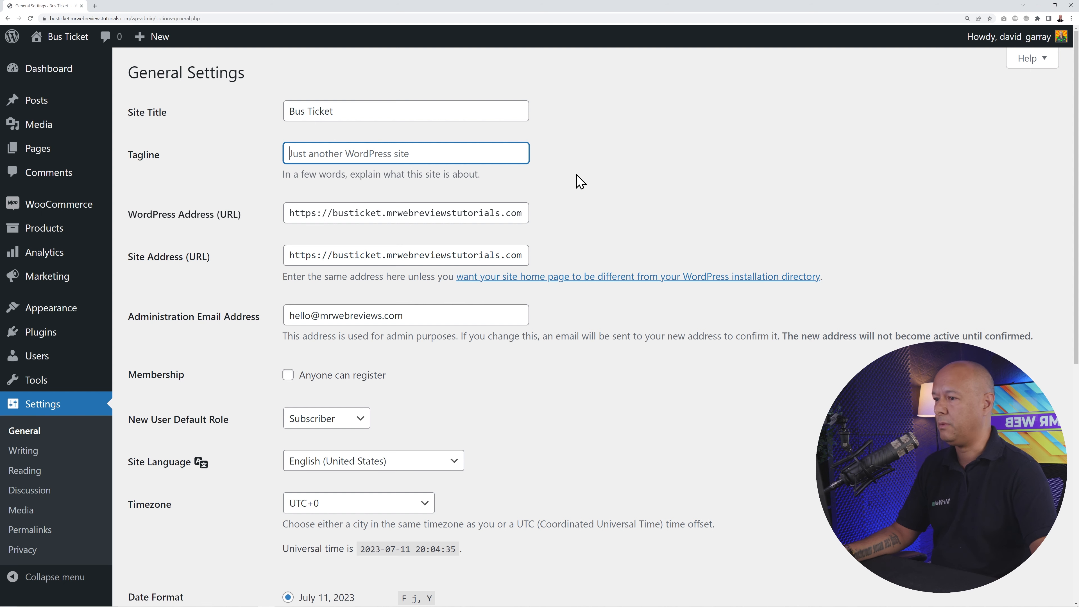
- Check the administration email and save the General Settings with a blank tagline
scroll(626, 190, "down", 2)
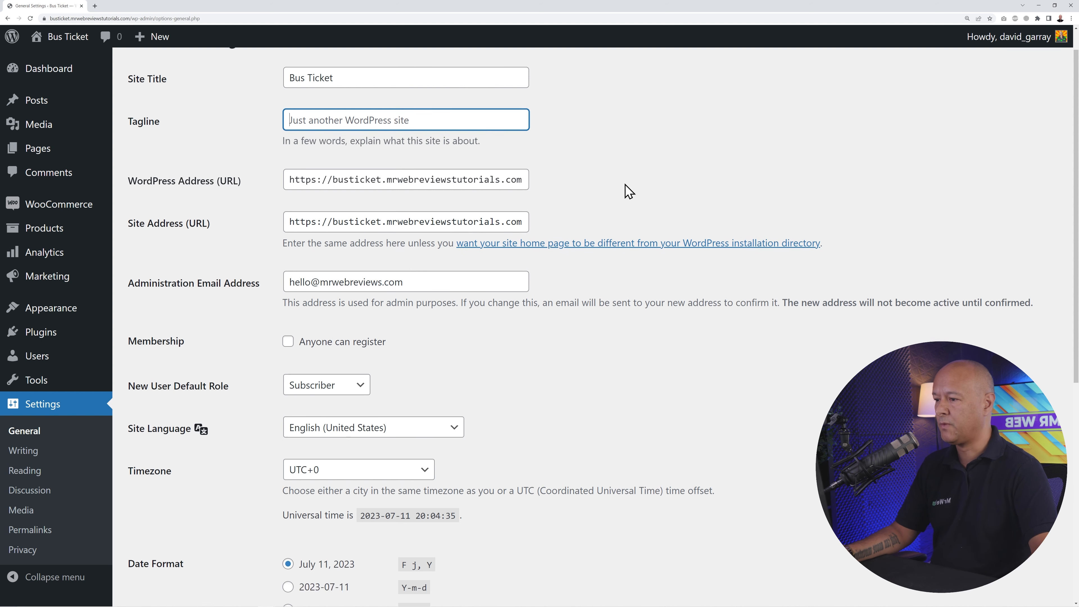
left_click_drag(289, 242, 427, 243)
left_click(487, 299)
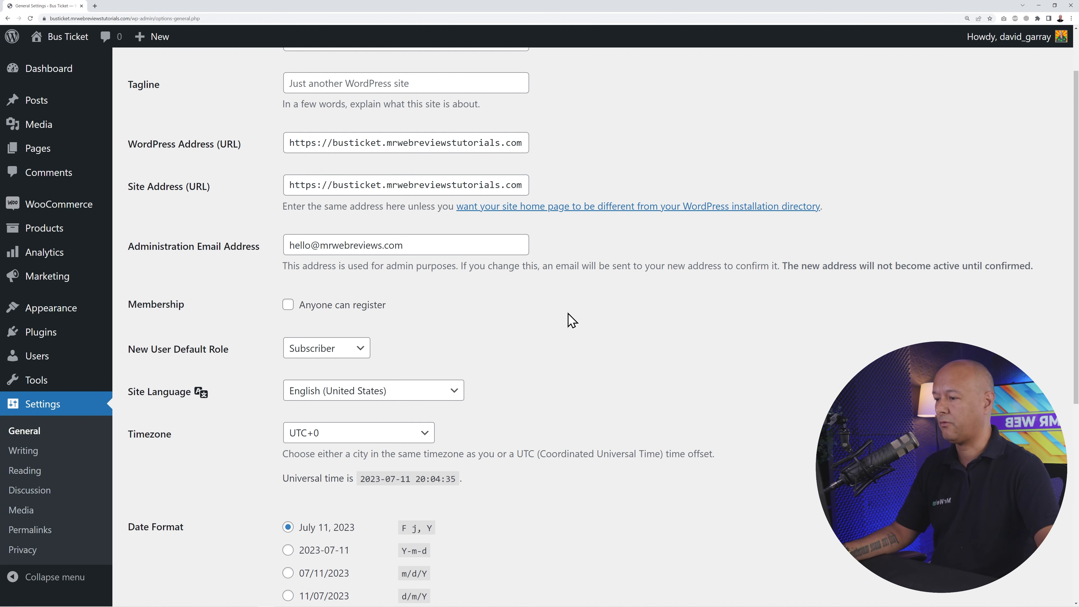
scroll(569, 320, "down", 8)
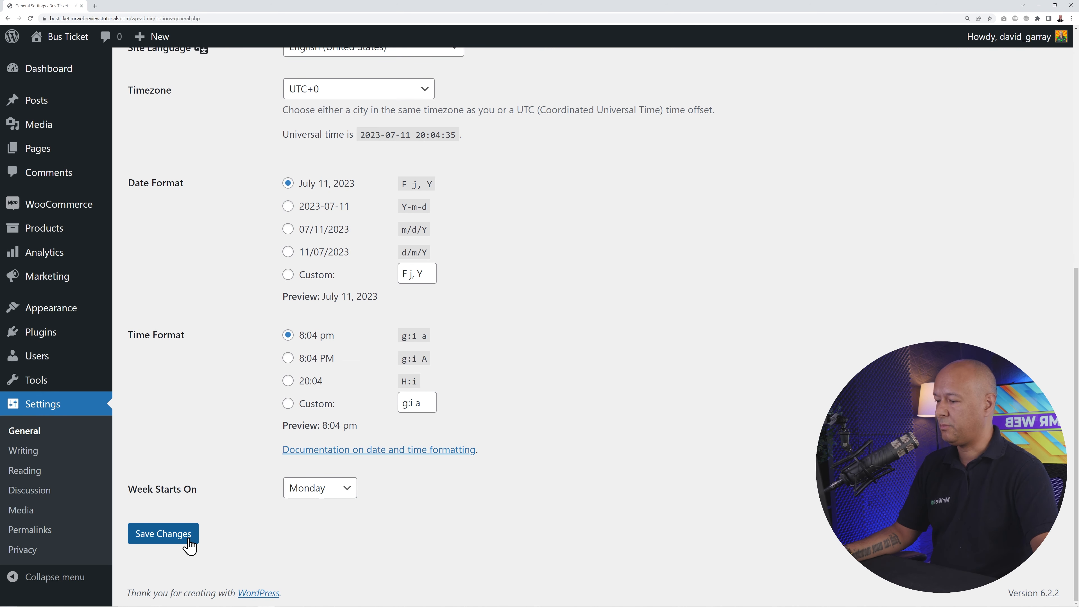
left_click(178, 536)
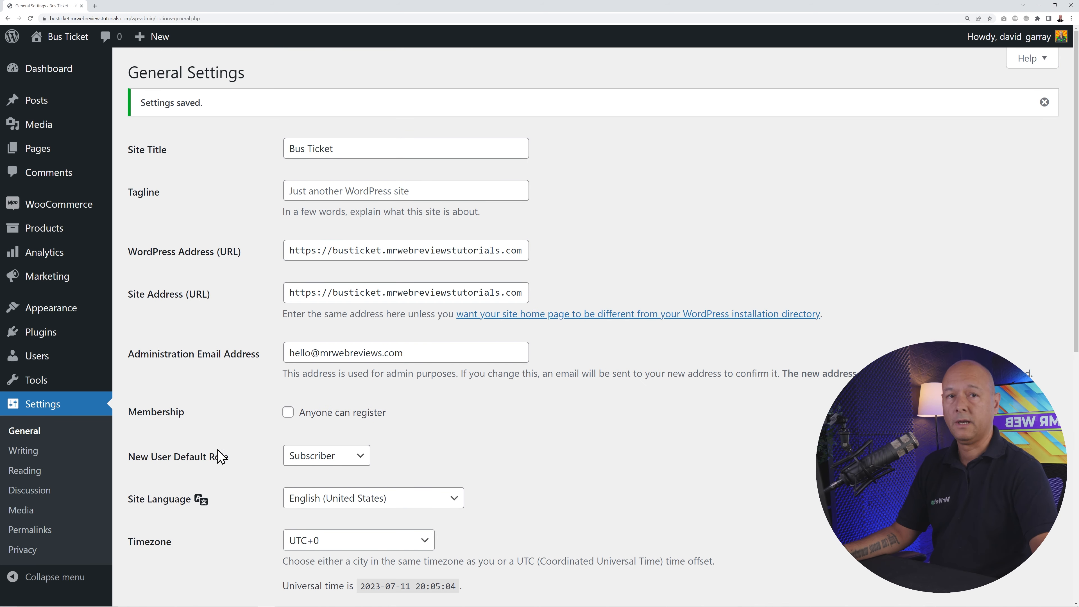
left_click(44, 531)
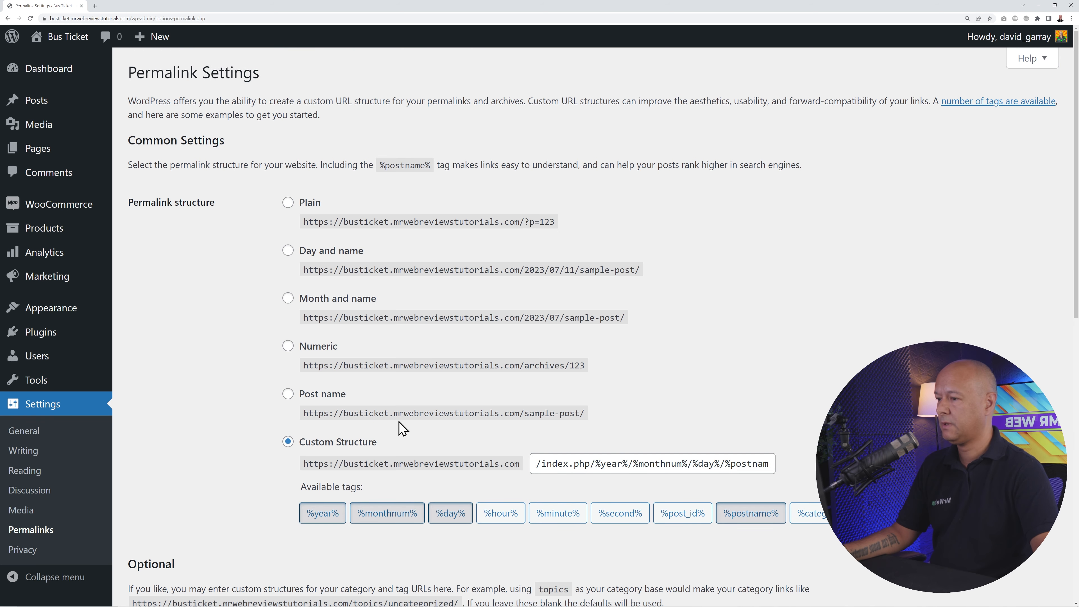
- Change the permalink structure to Post name and save the change
left_click(288, 396)
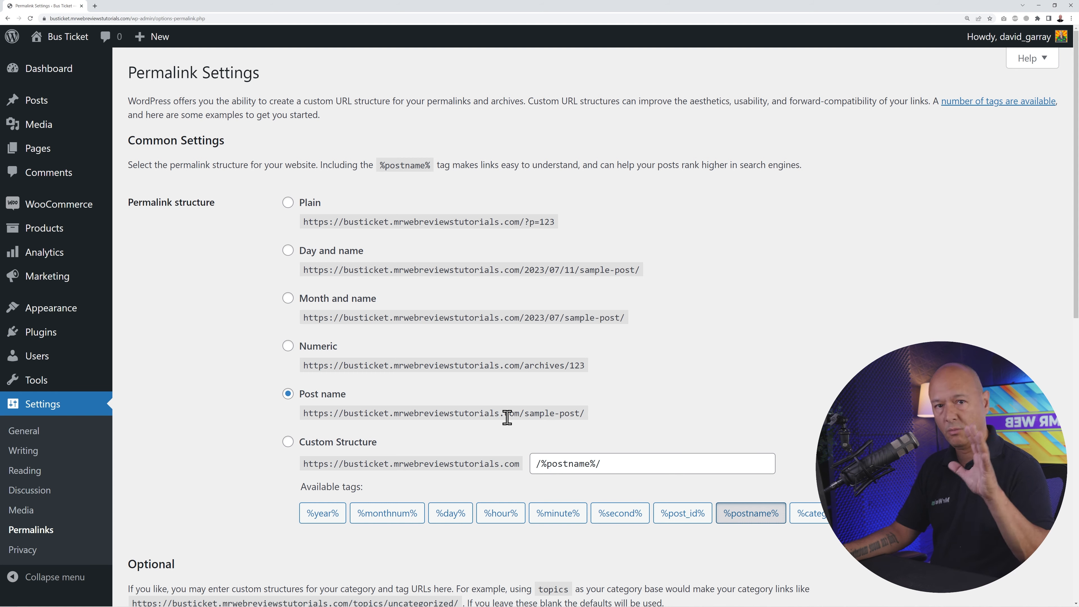
scroll(492, 390, "down", 10)
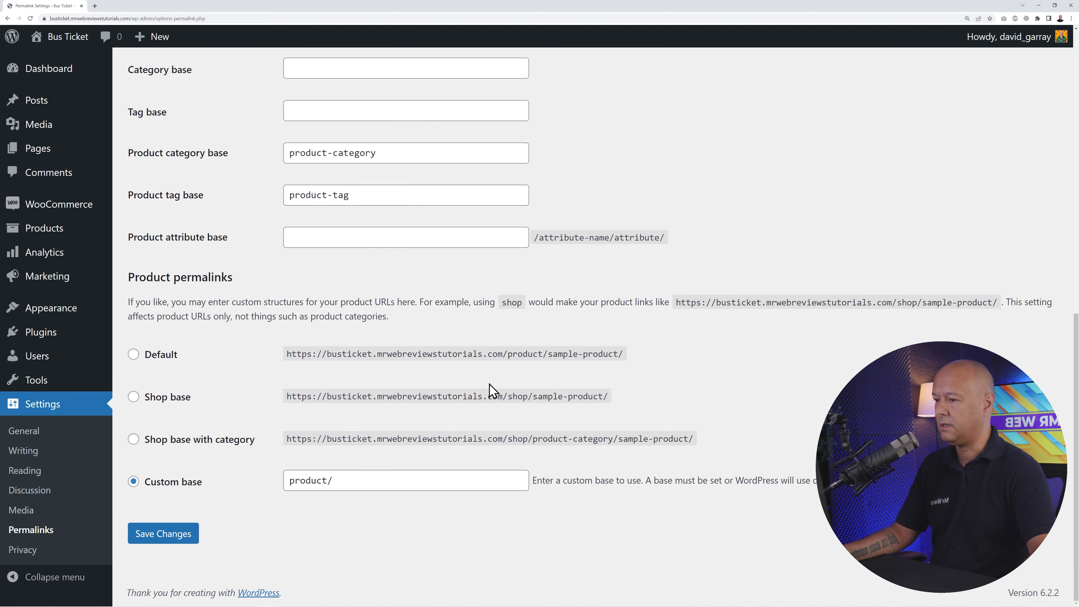
left_click(160, 536)
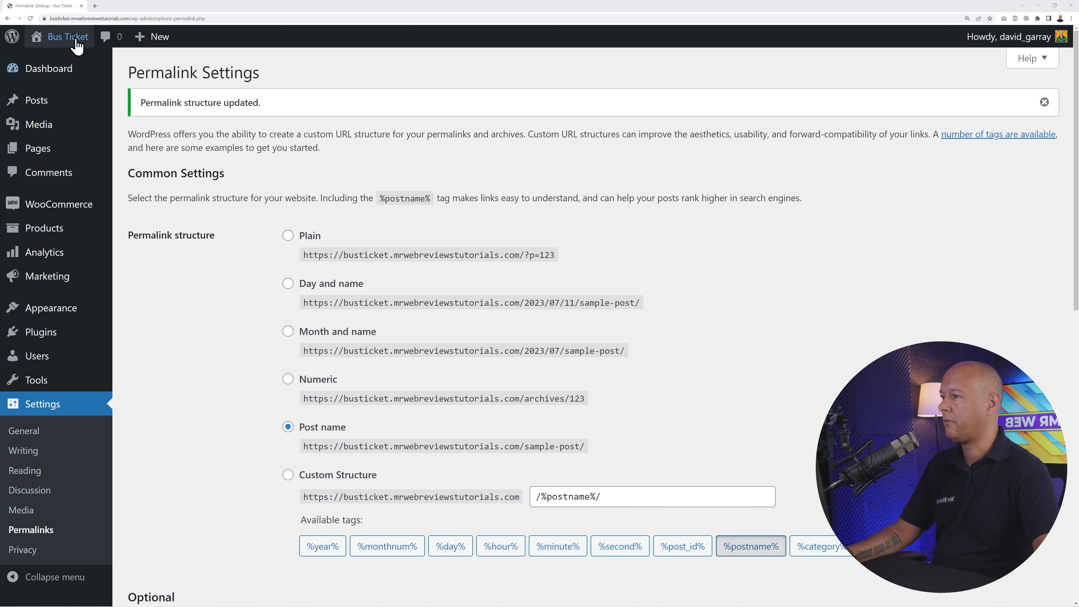
- Open the live Bus Ticket site in a new tab, scroll through it, then return to Permalink Settings
mouse_move(77, 45)
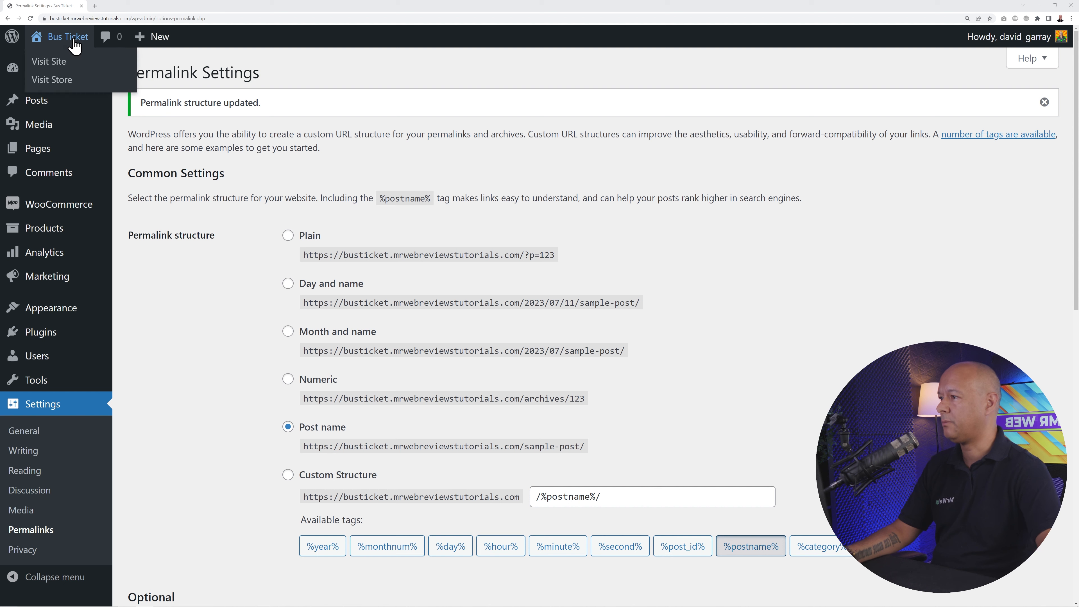
right_click(59, 68)
left_click(87, 72)
left_click(127, 6)
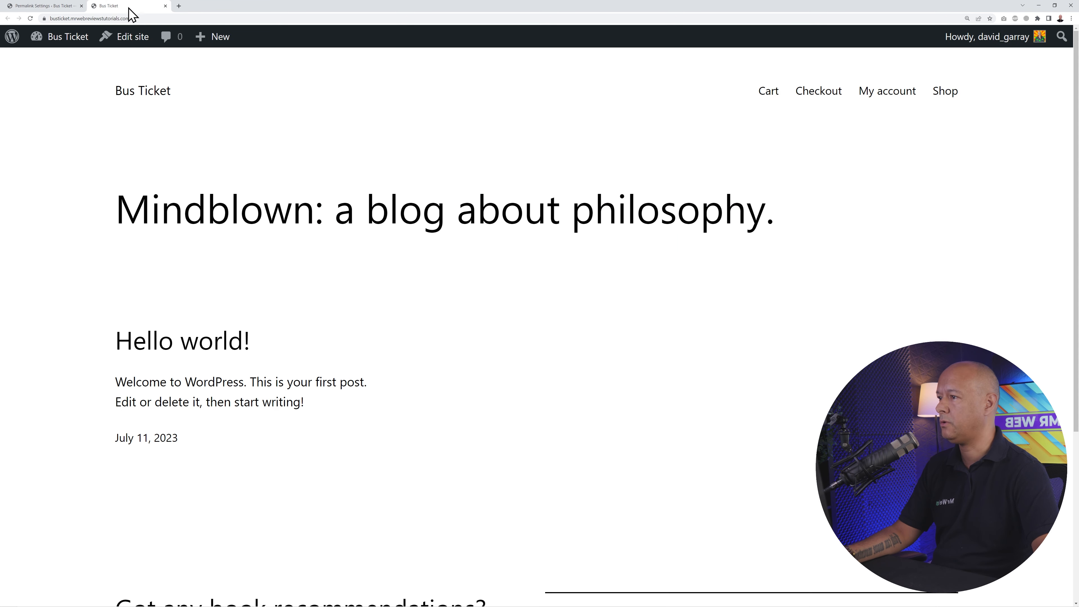
scroll(626, 376, "down", 5)
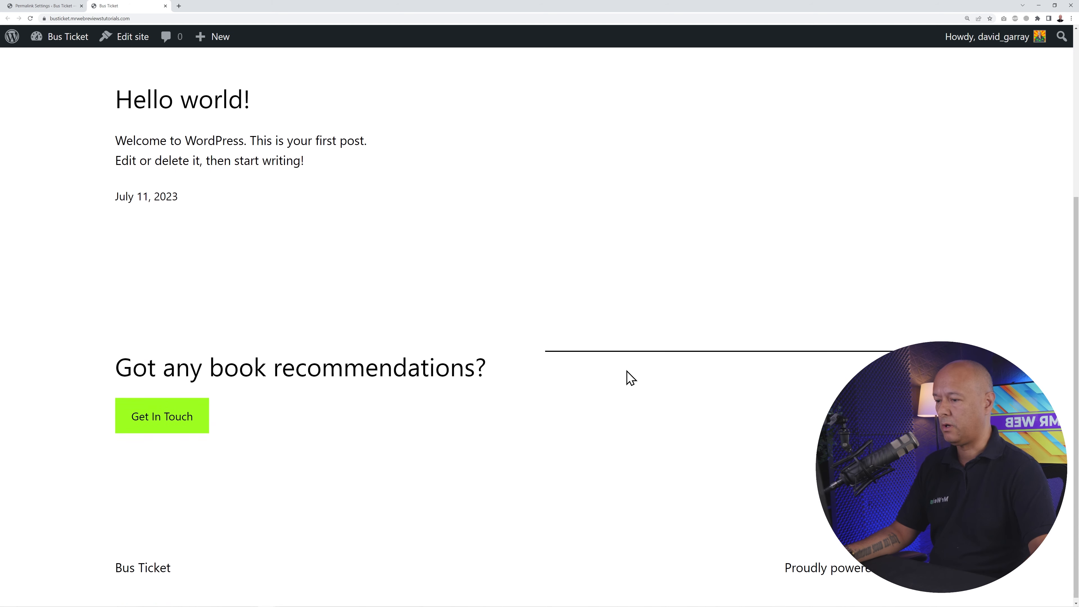
scroll(630, 383, "up", 2)
scroll(630, 382, "up", 3)
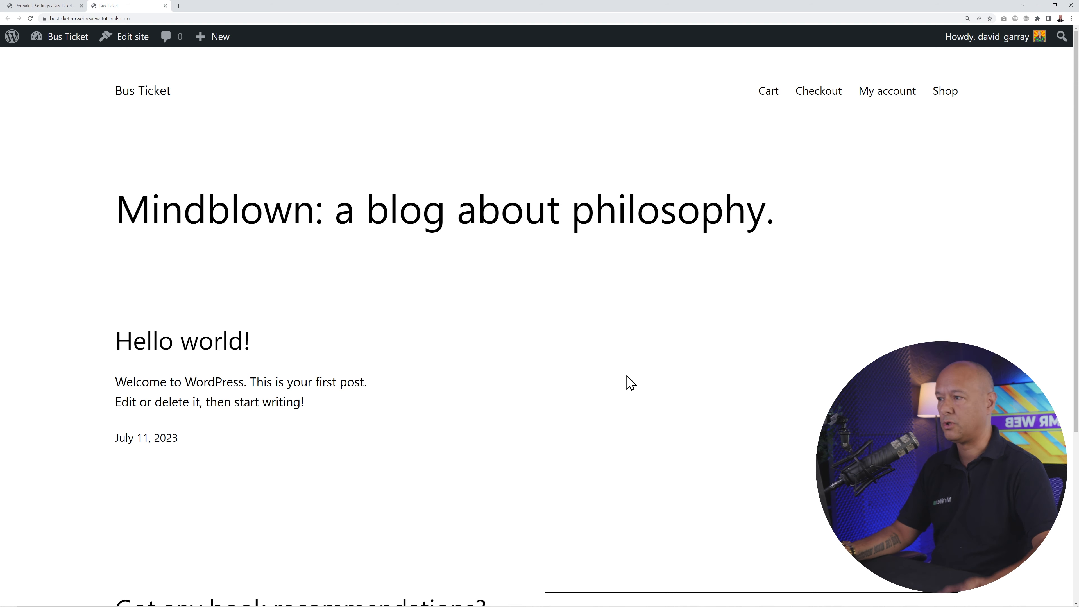
left_click(37, 6)
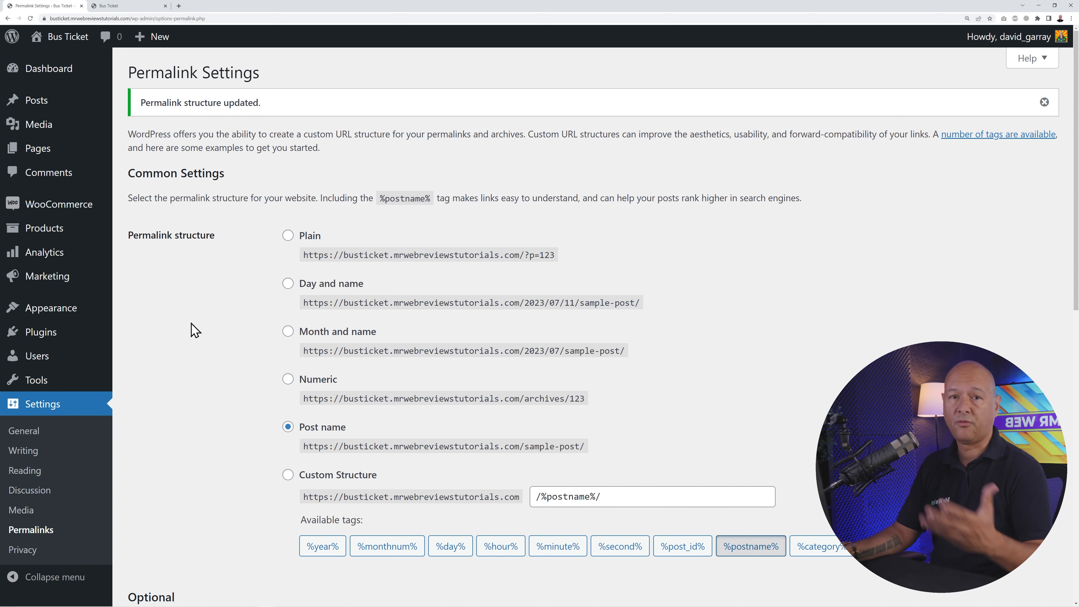
- Search the theme directory for 'astra', then install and activate the Astra theme
mouse_move(59, 314)
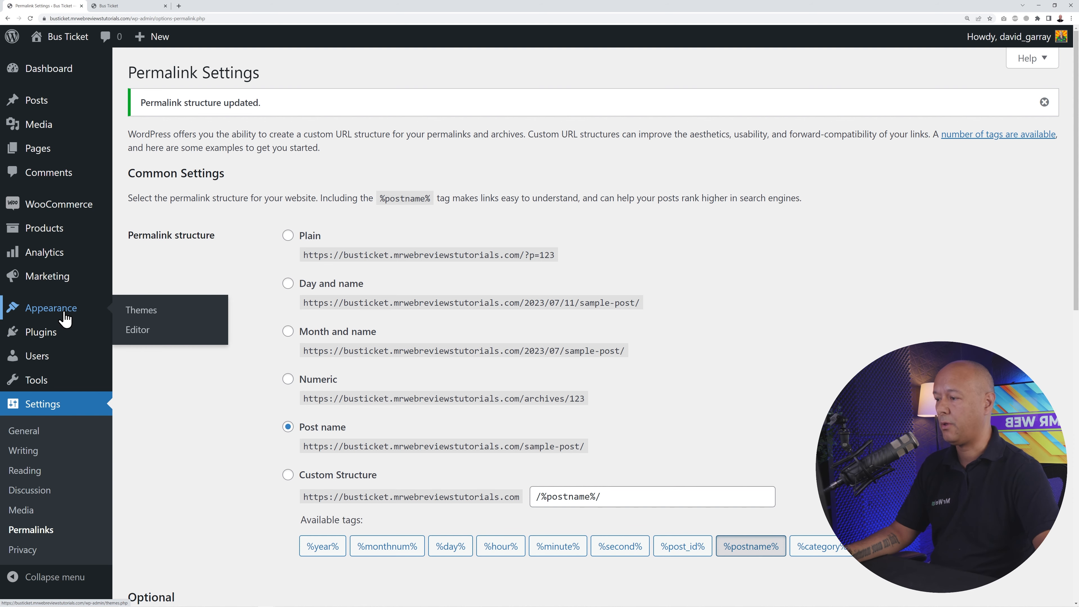
left_click(214, 314)
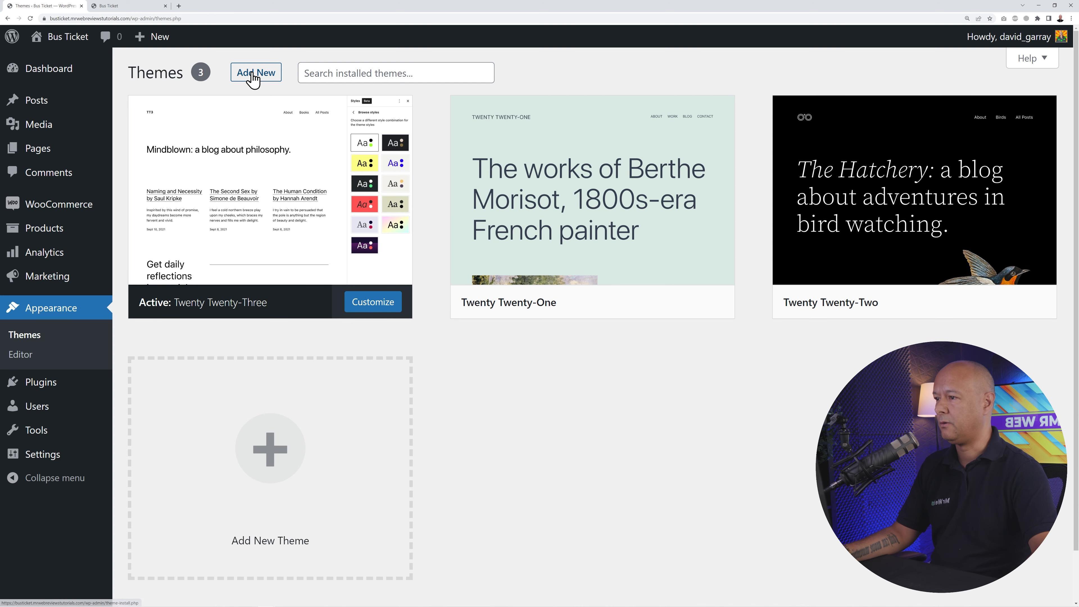
left_click(251, 74)
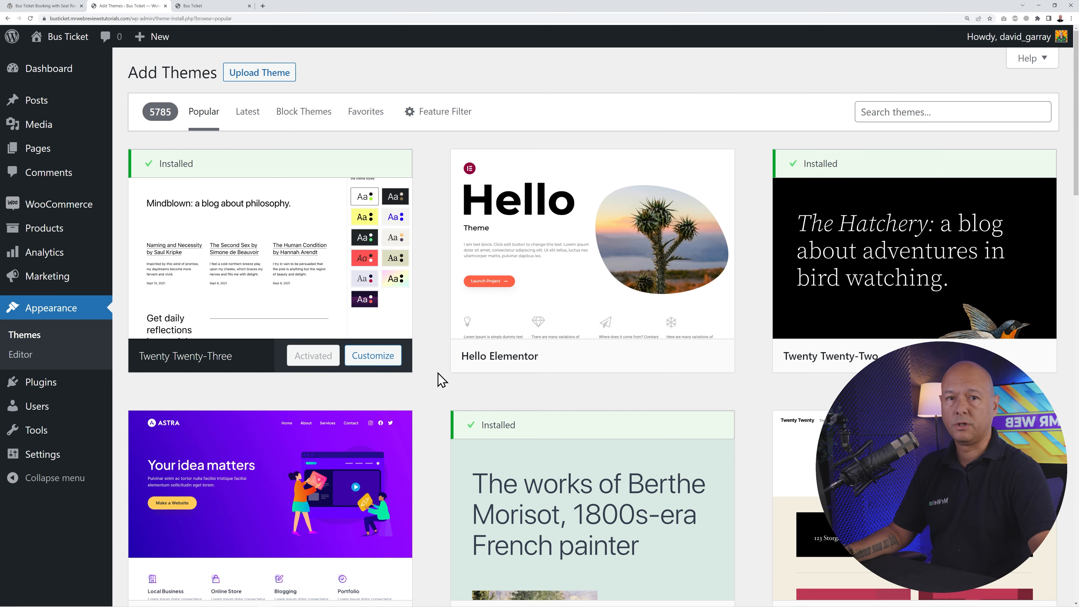
scroll(442, 379, "down", 3)
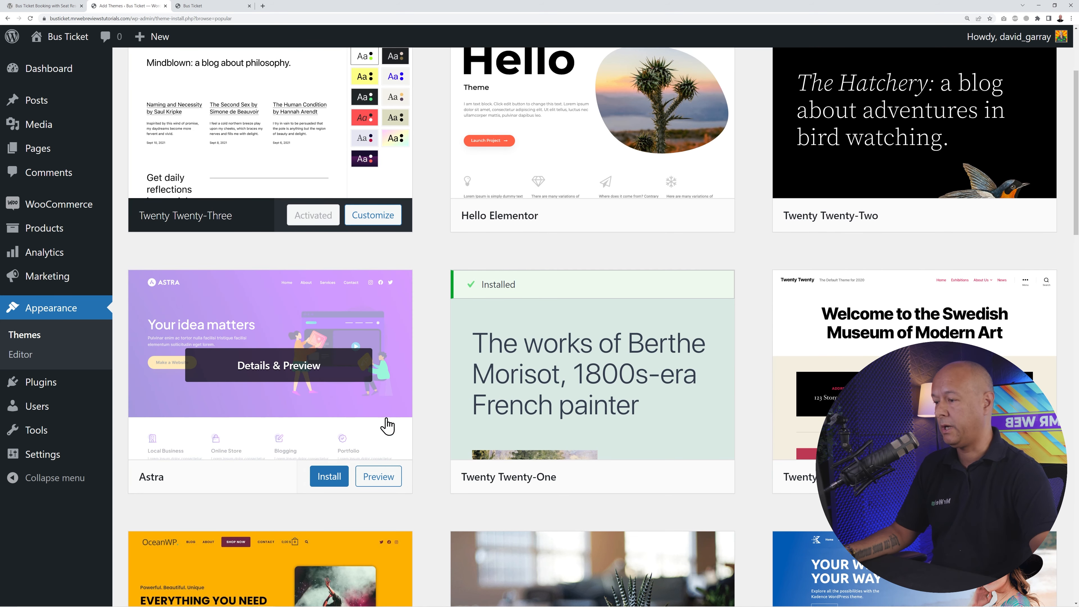
scroll(595, 170, "up", 3)
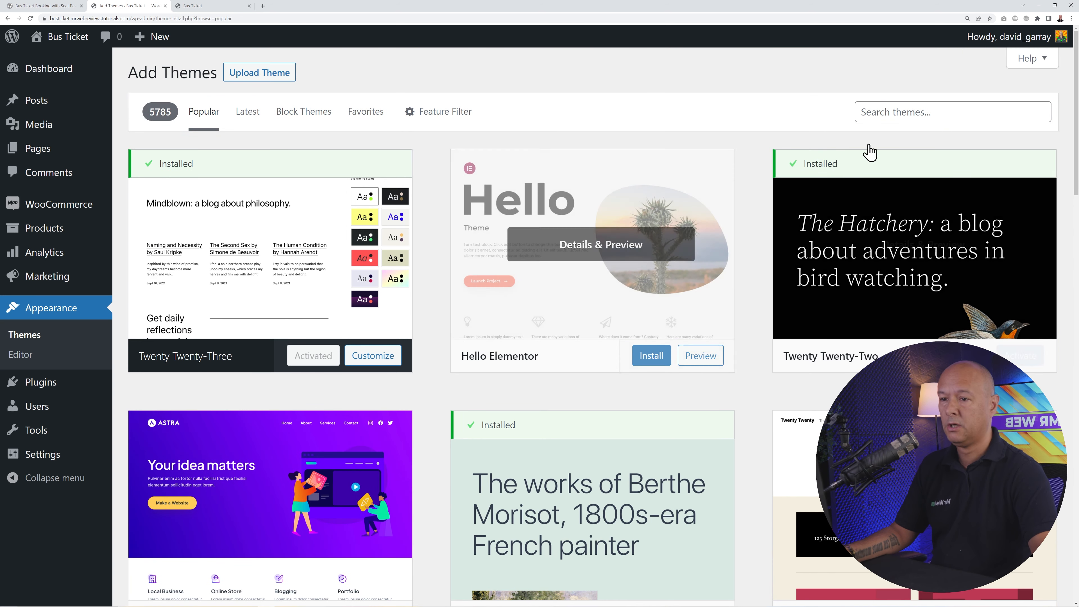
left_click(908, 110)
type("astra")
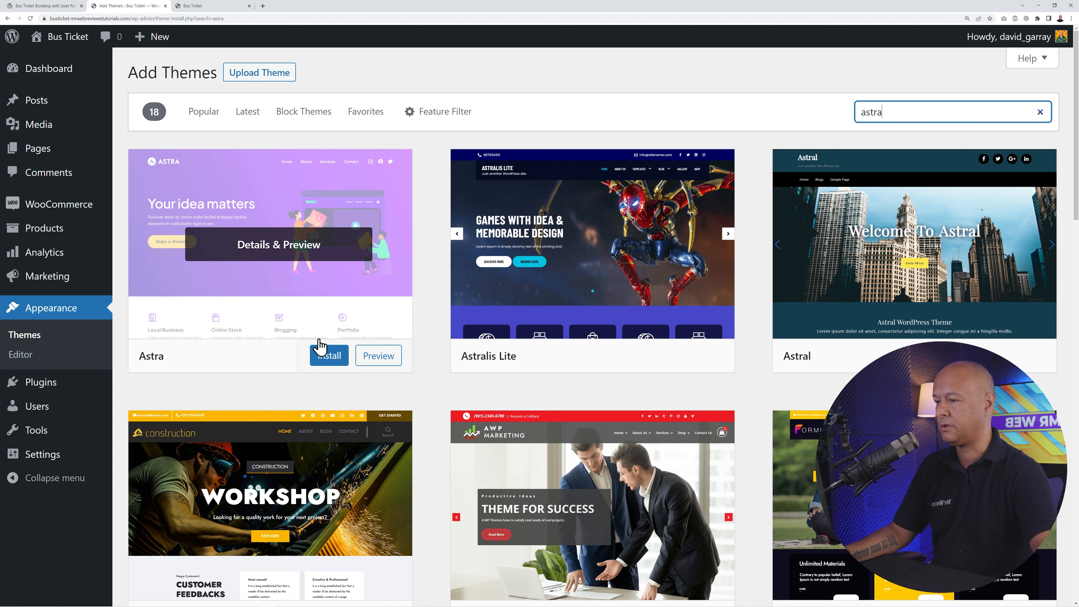
left_click(329, 356)
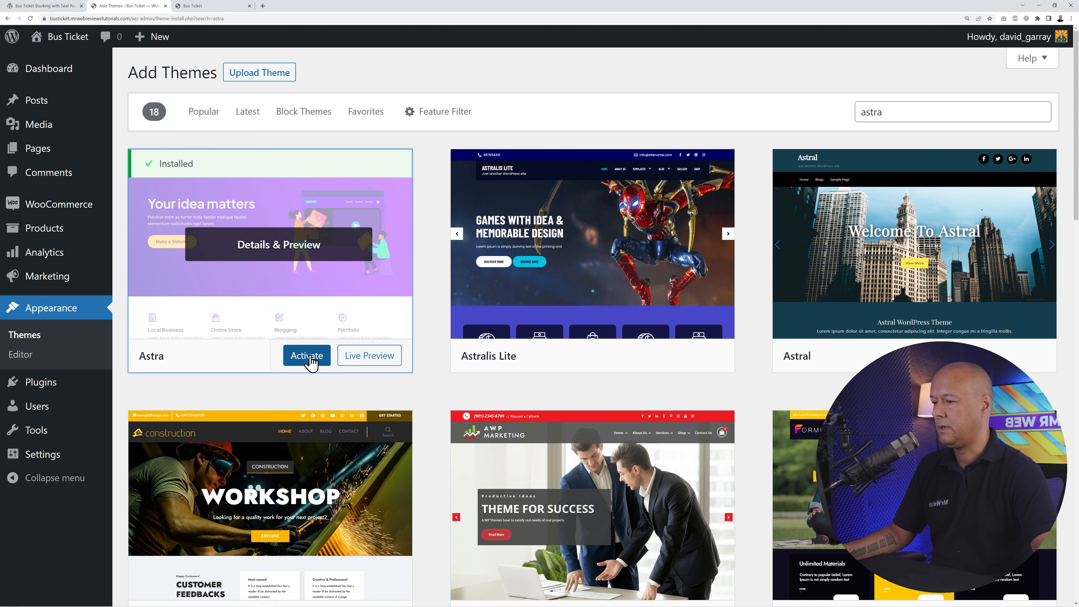
left_click(311, 361)
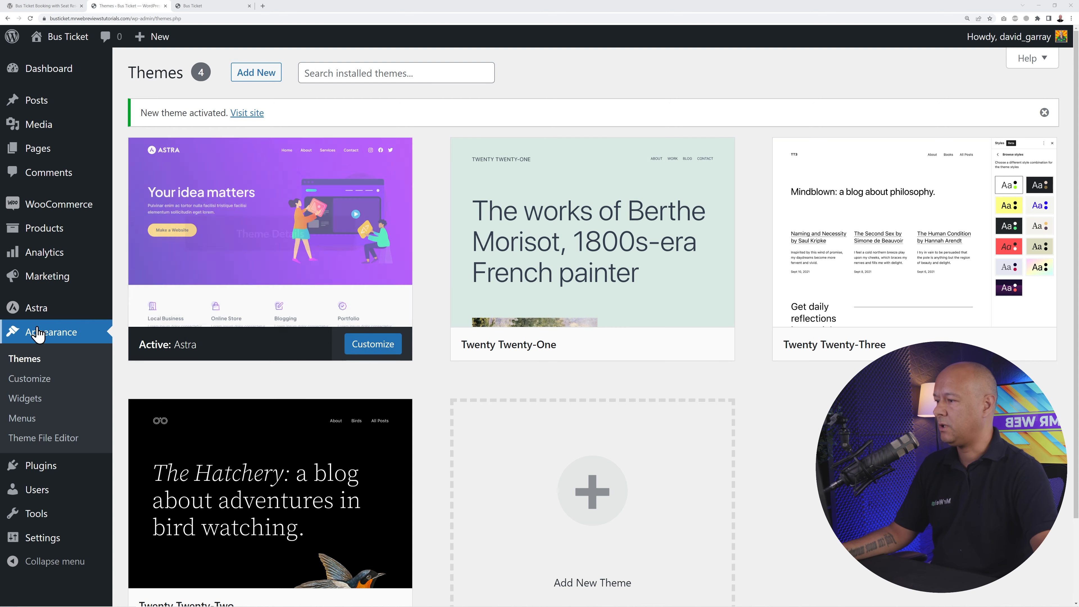
- Install Astra's Starter Templates plugin and launch Build Your Website Now to reach page-builder selection
left_click(41, 315)
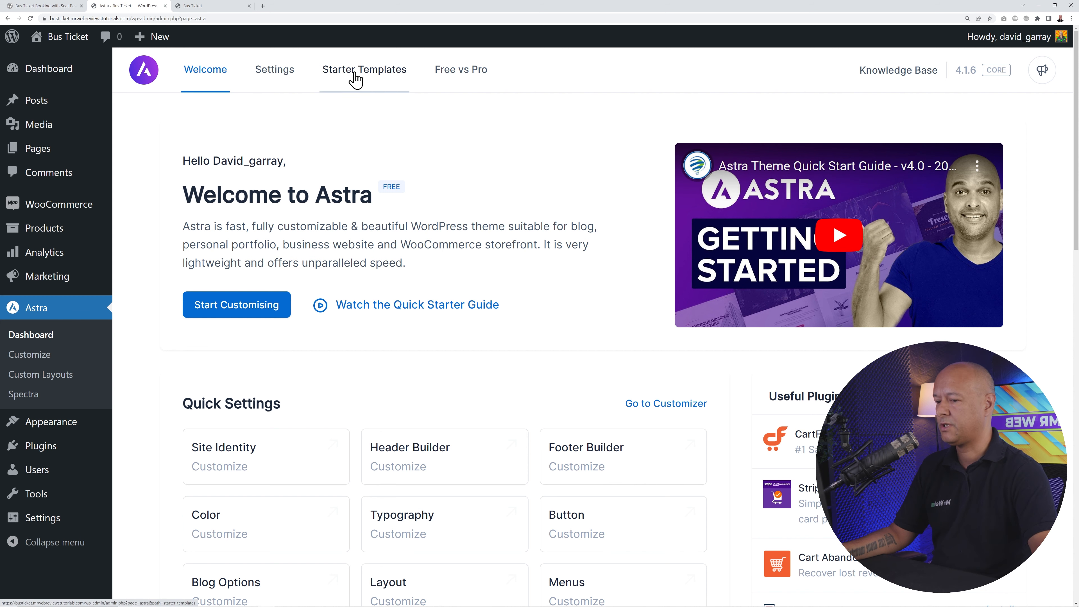
left_click(373, 78)
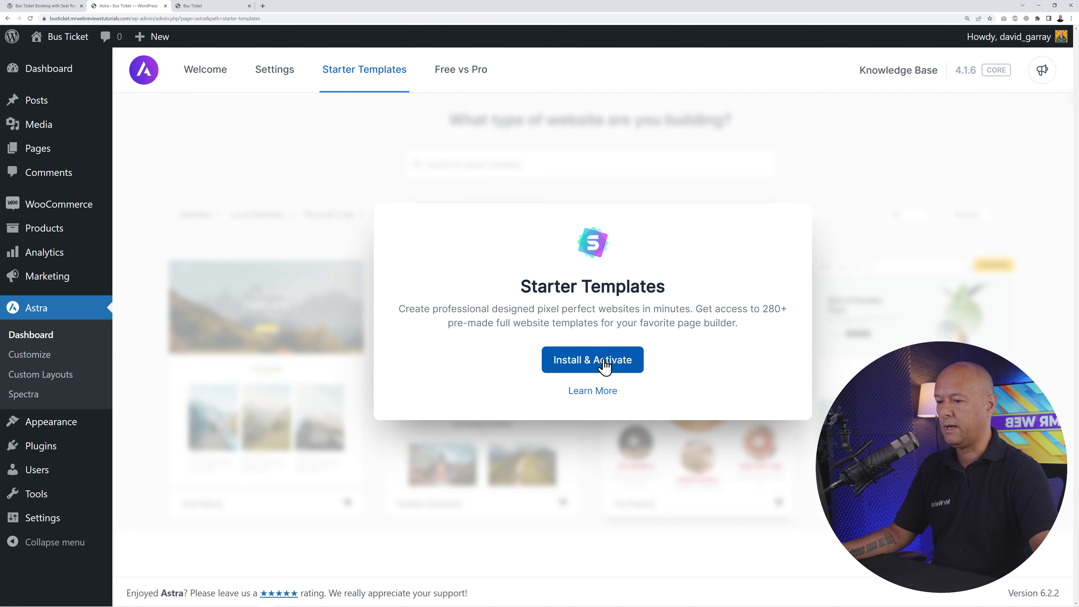
left_click(615, 368)
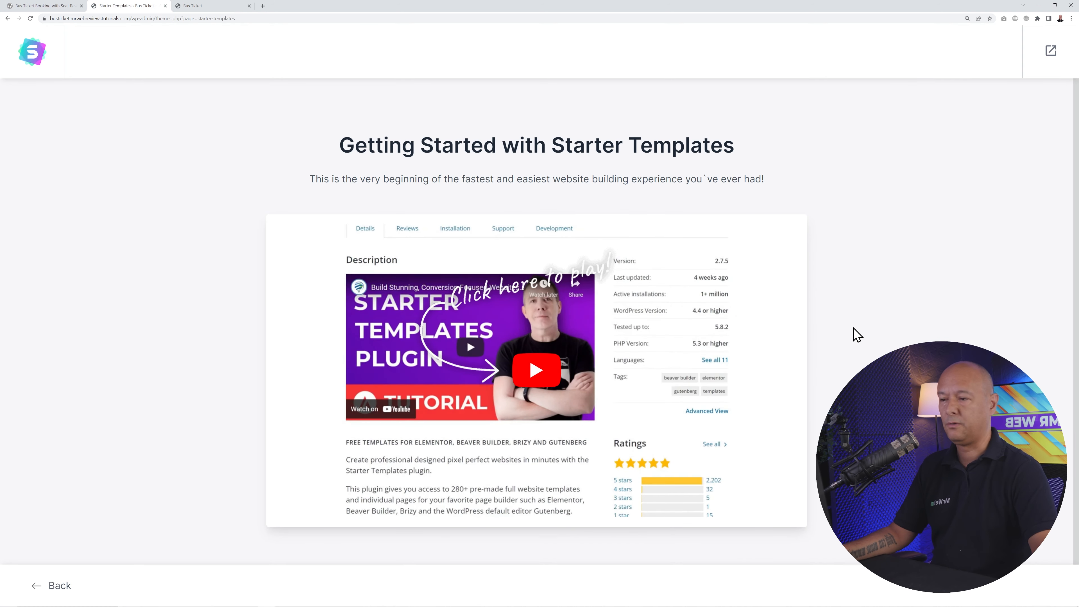
scroll(866, 272, "down", 1)
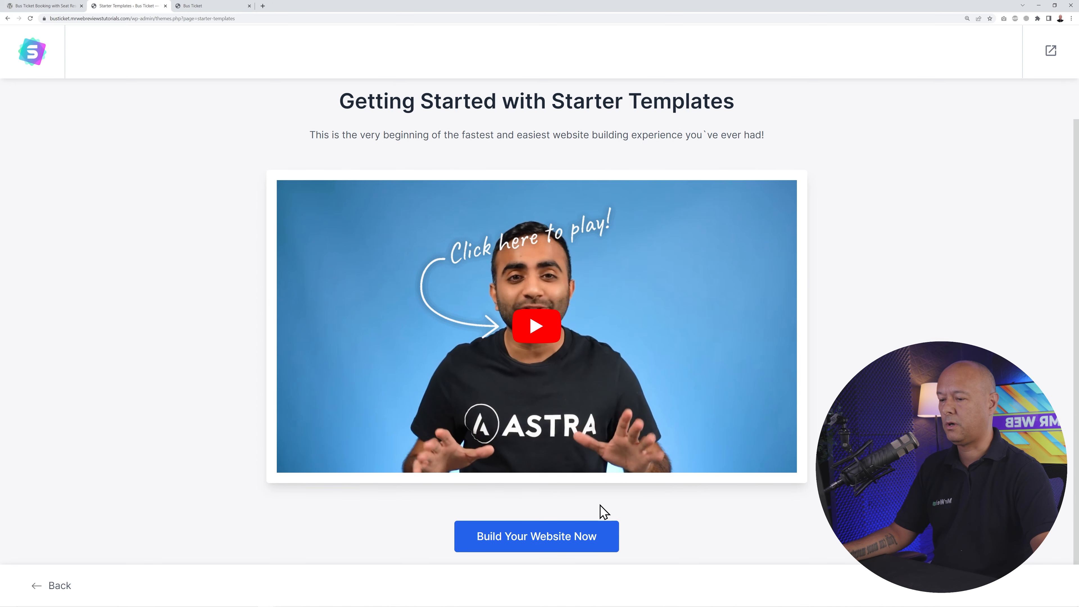
left_click(533, 548)
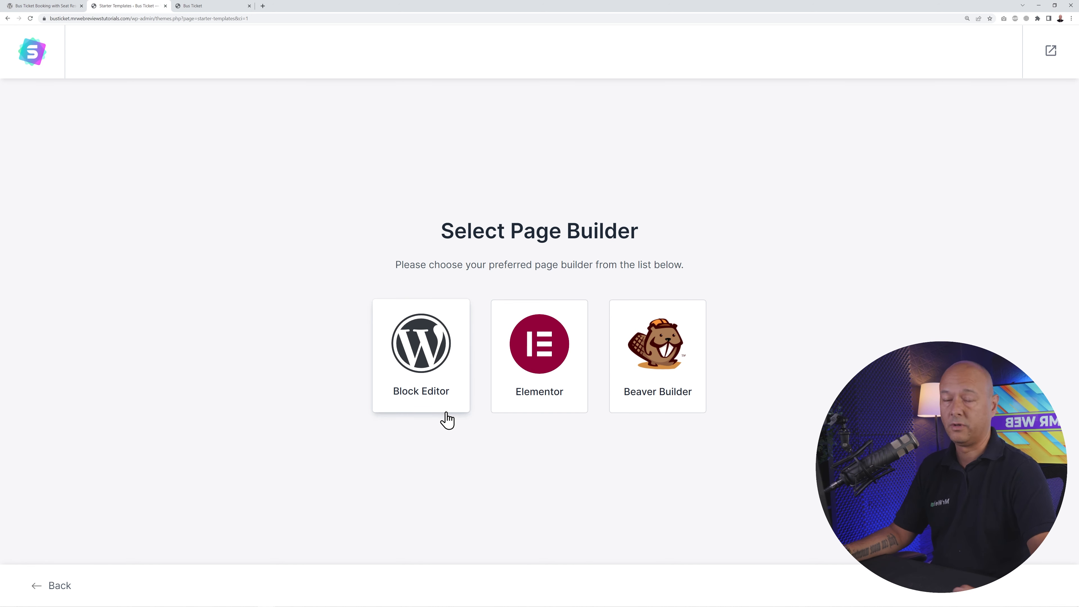
- Pick Elementor and filter the starter templates to Transport, browsing results like Limousine Rental Agency
left_click(538, 393)
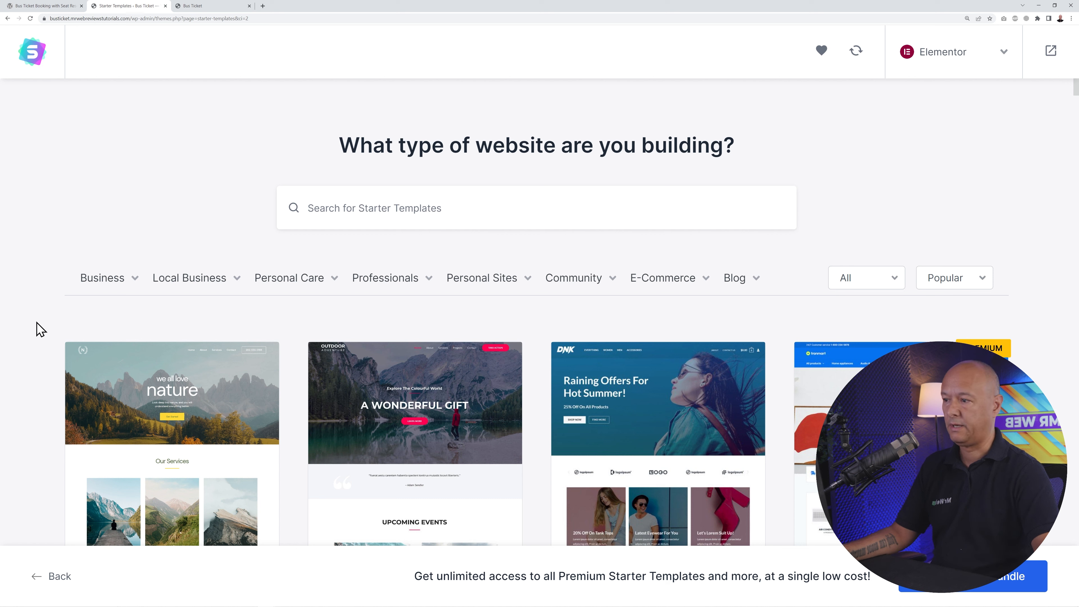
mouse_move(134, 293)
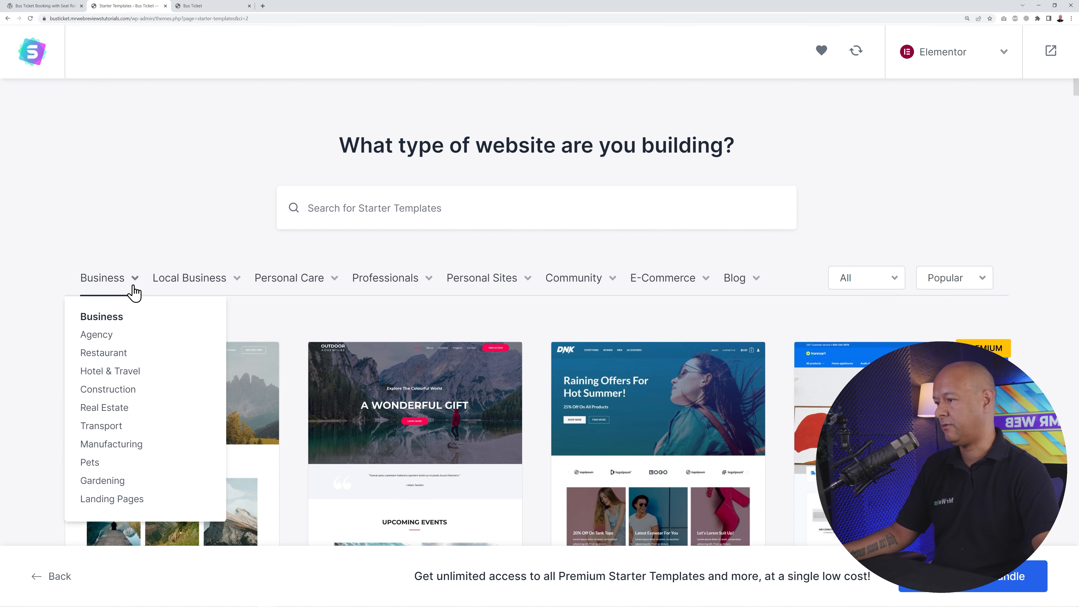
mouse_move(174, 283)
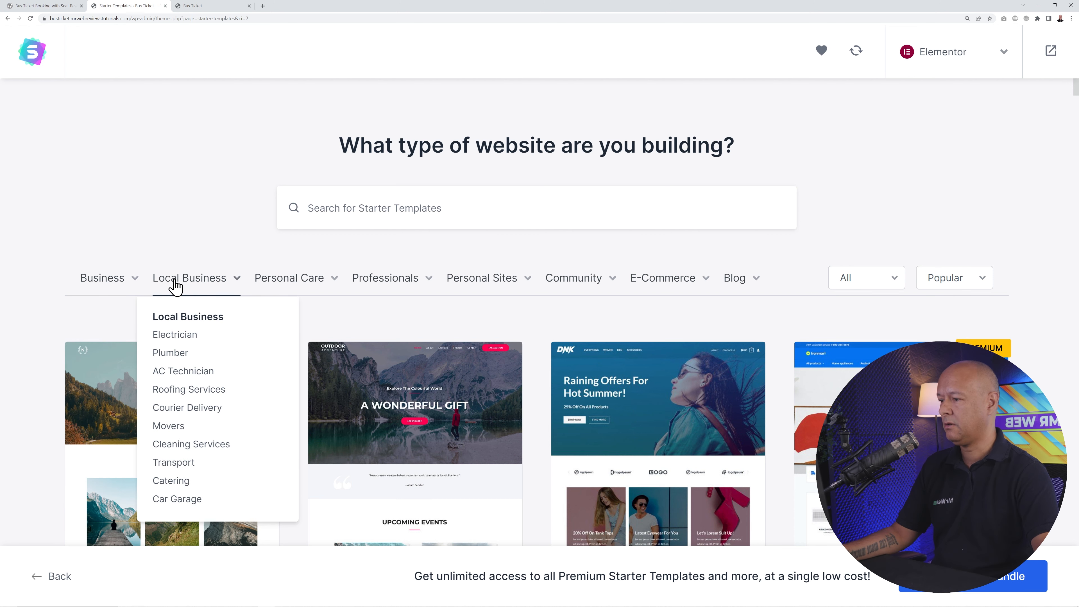
mouse_move(269, 284)
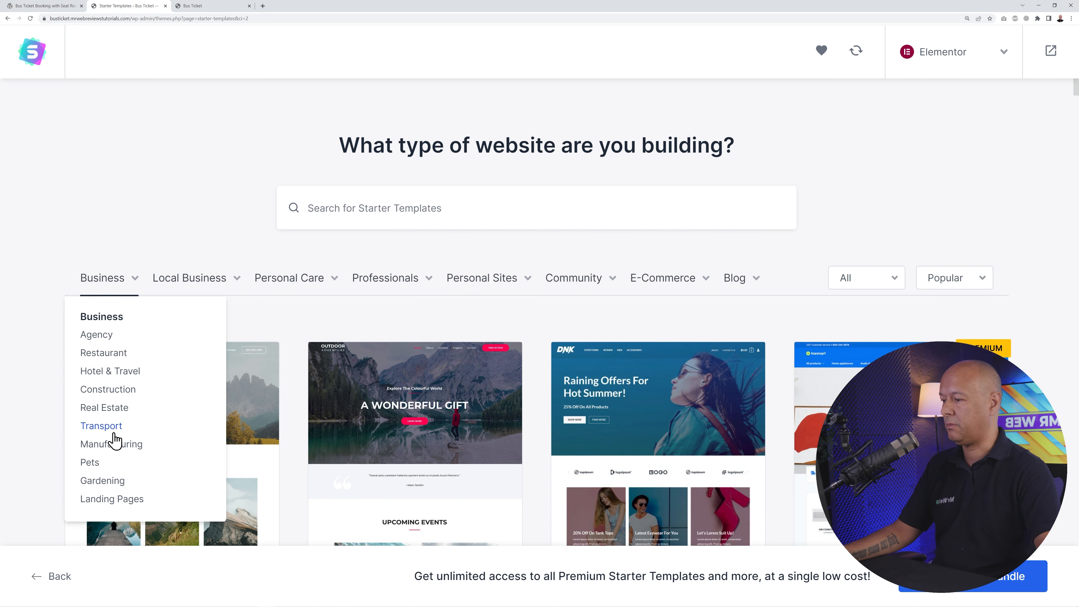
mouse_move(216, 289)
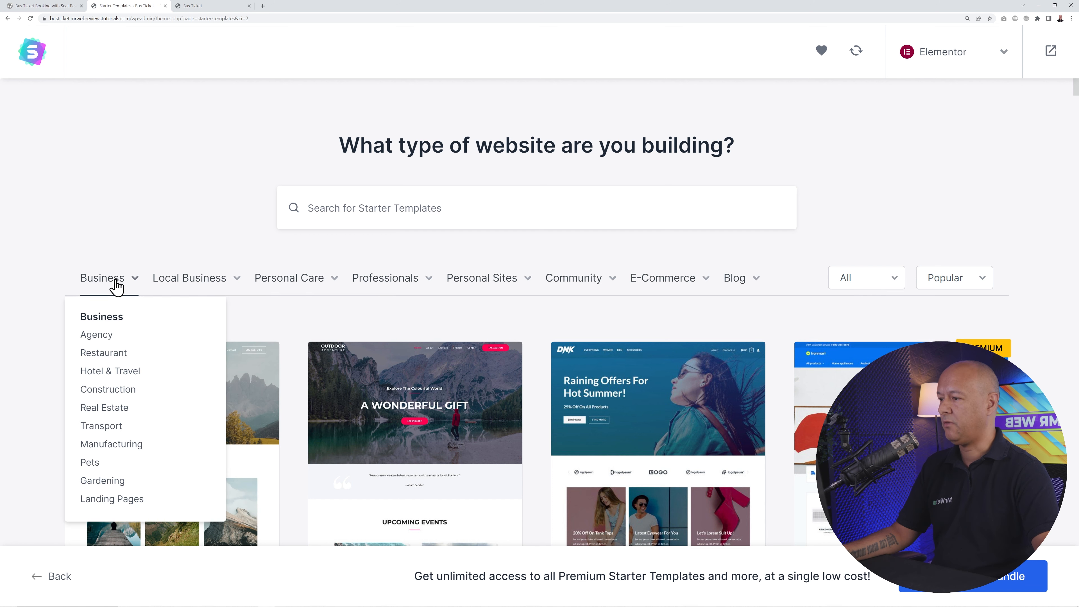
left_click(115, 426)
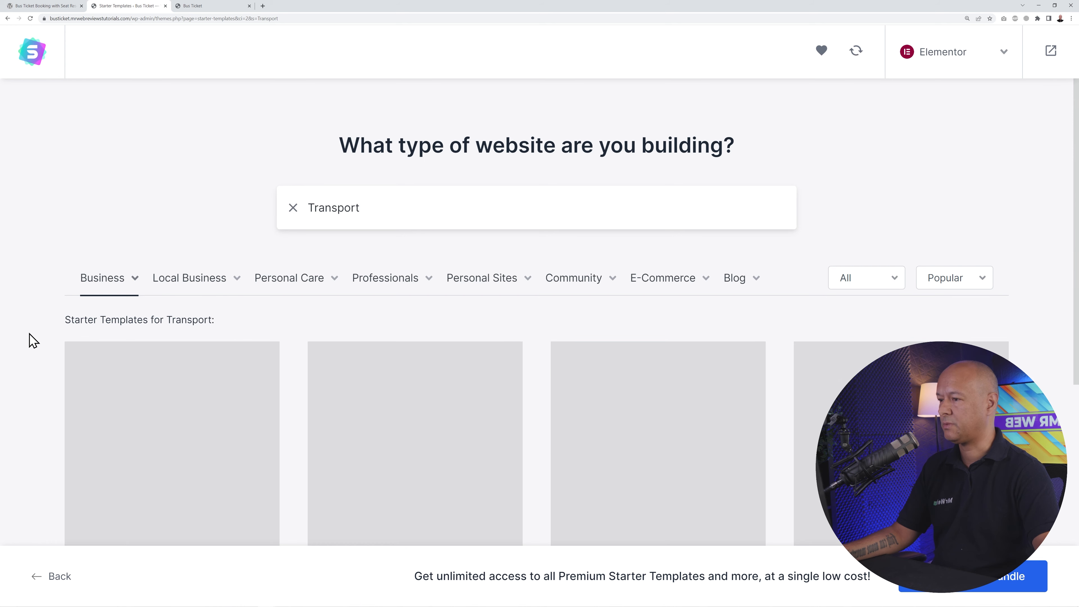
scroll(30, 335, "down", 10)
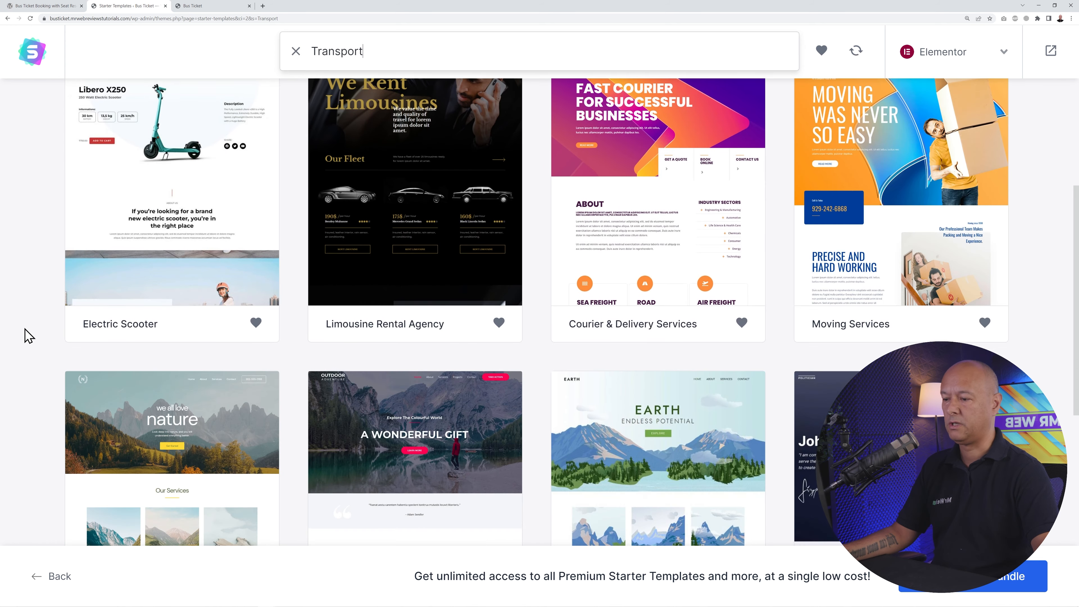
scroll(17, 362, "up", 10)
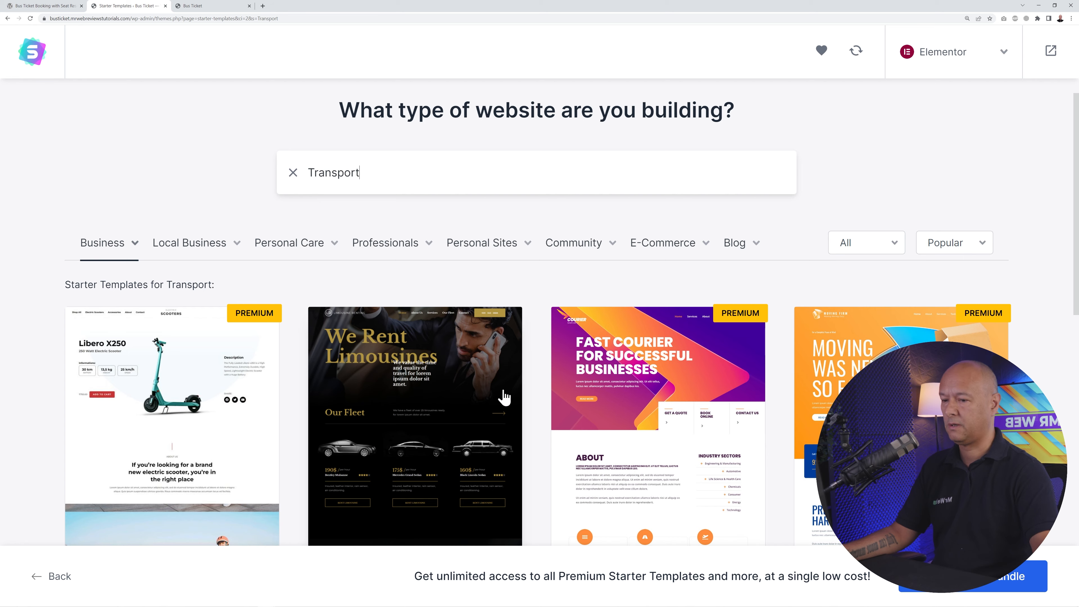
scroll(478, 401, "down", 8)
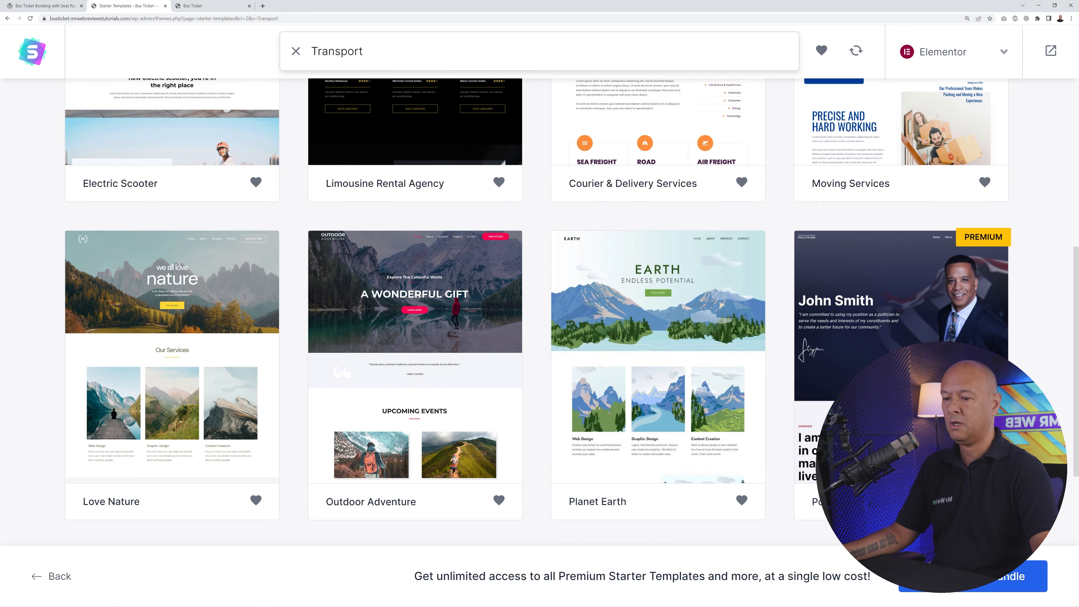
scroll(304, 358, "down", 1)
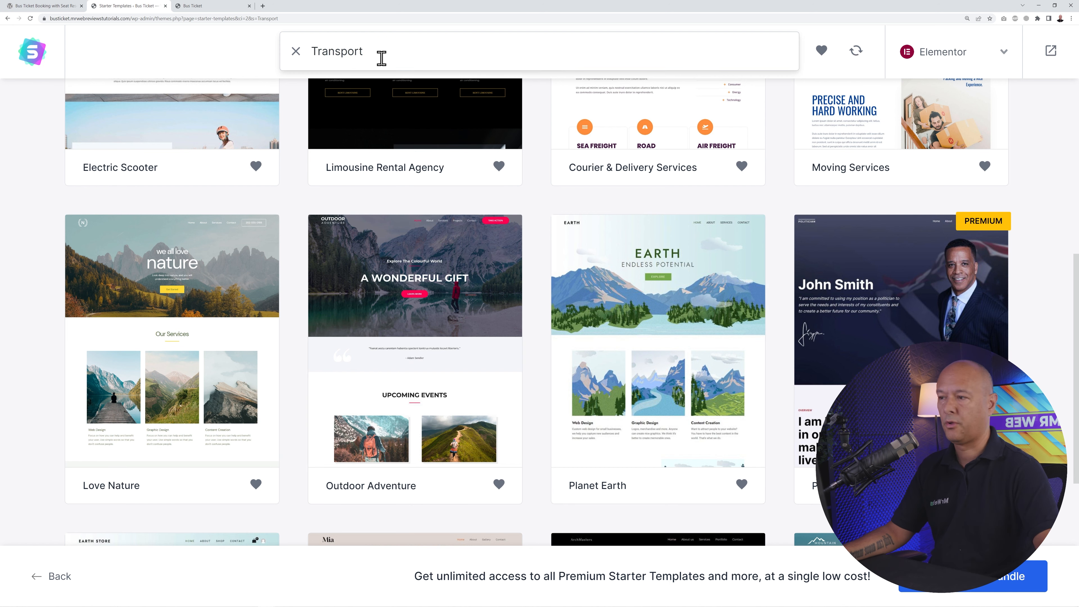
- Clear the Transport search filter and pick the Outdoor Adventure starter template
left_click(295, 52)
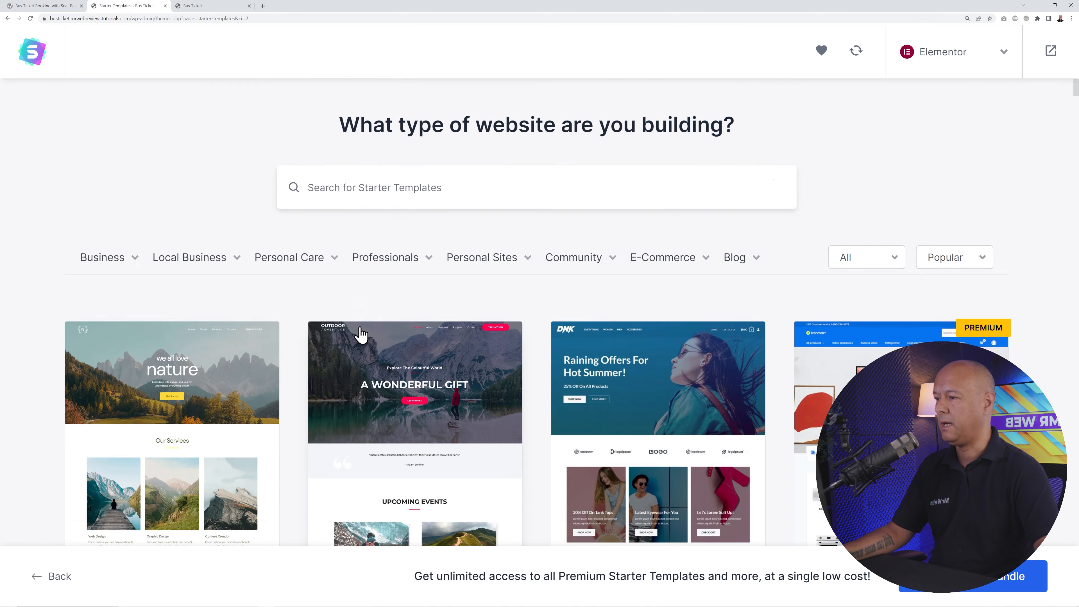
scroll(284, 330, "down", 4)
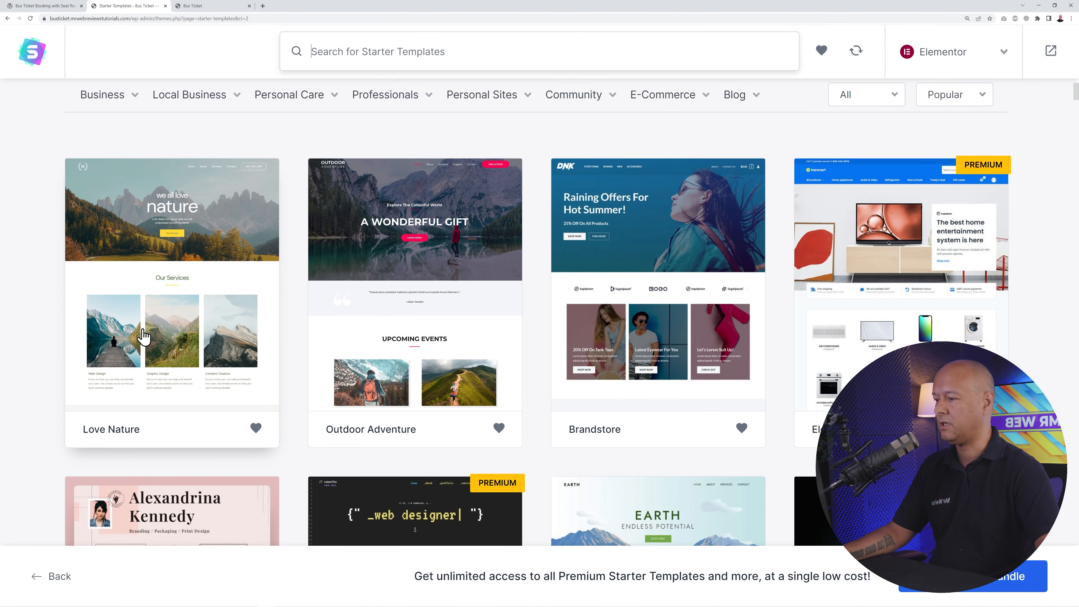
scroll(414, 309, "down", 4)
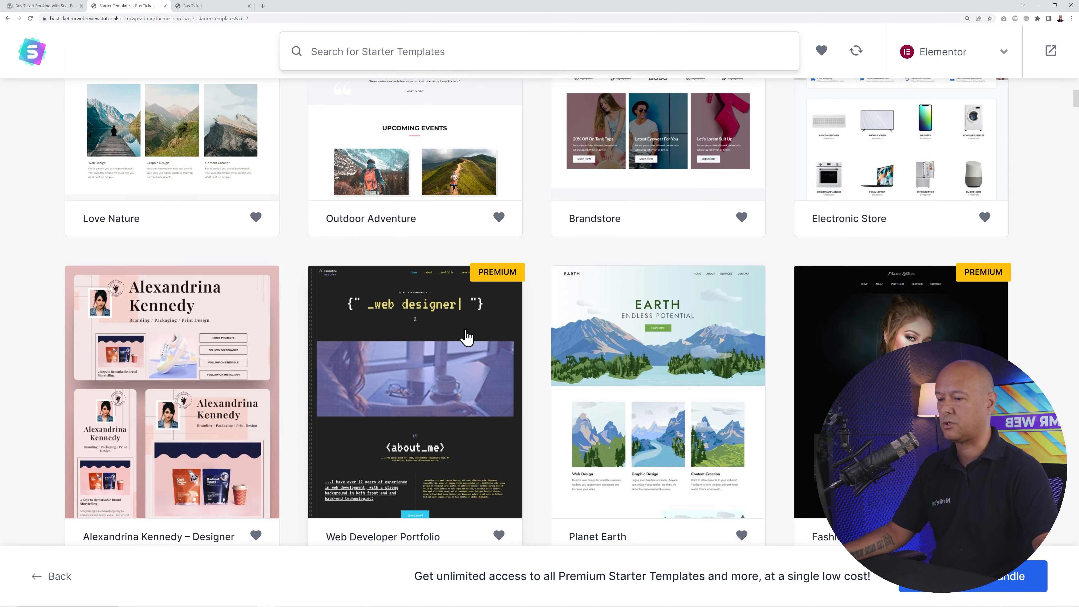
scroll(685, 406, "down", 1)
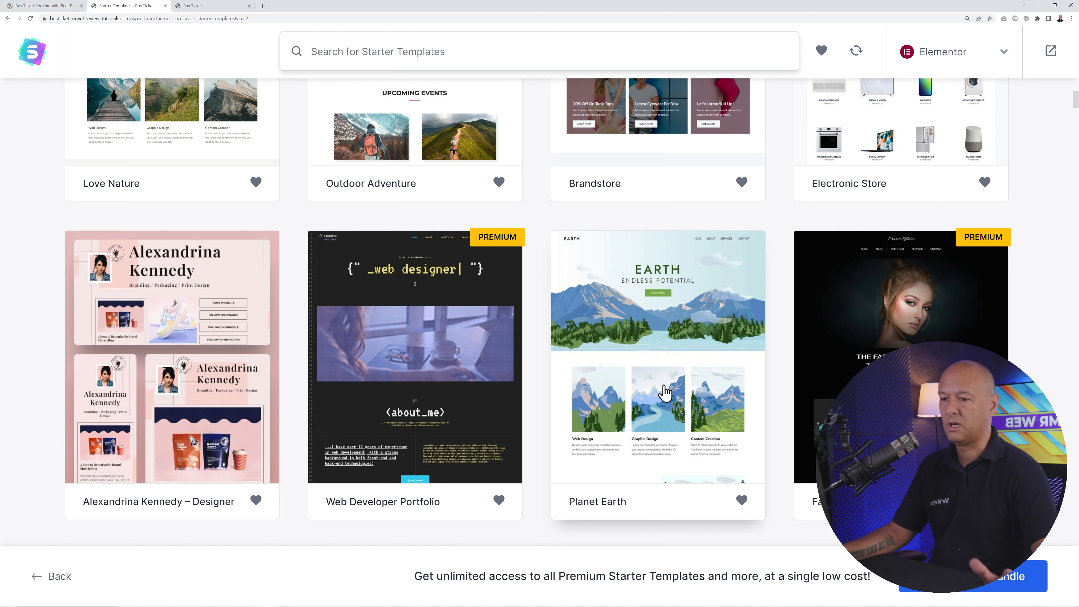
scroll(664, 393, "up", 5)
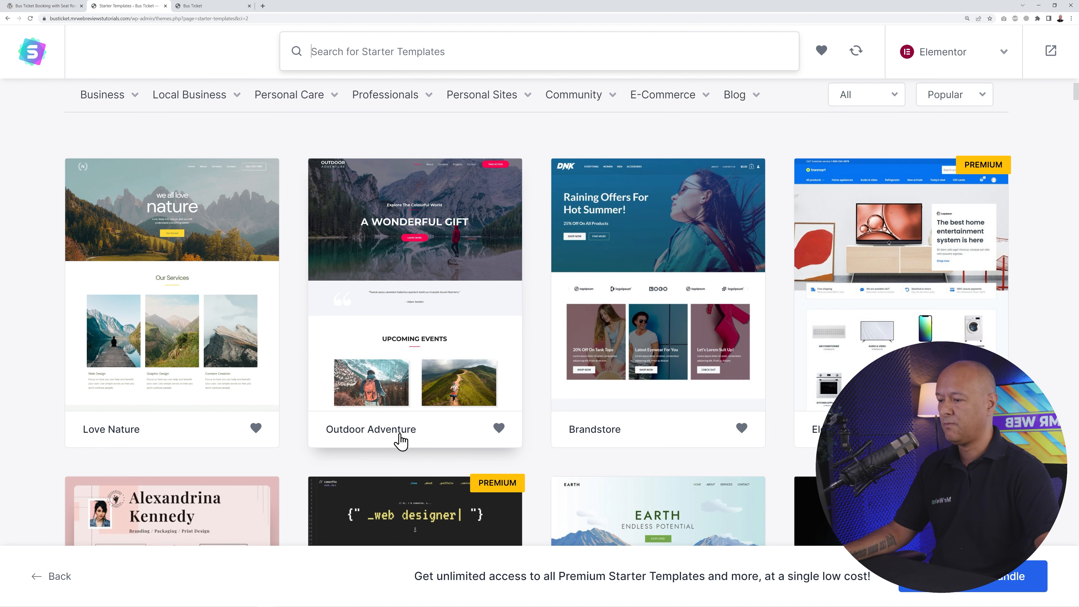
left_click(416, 316)
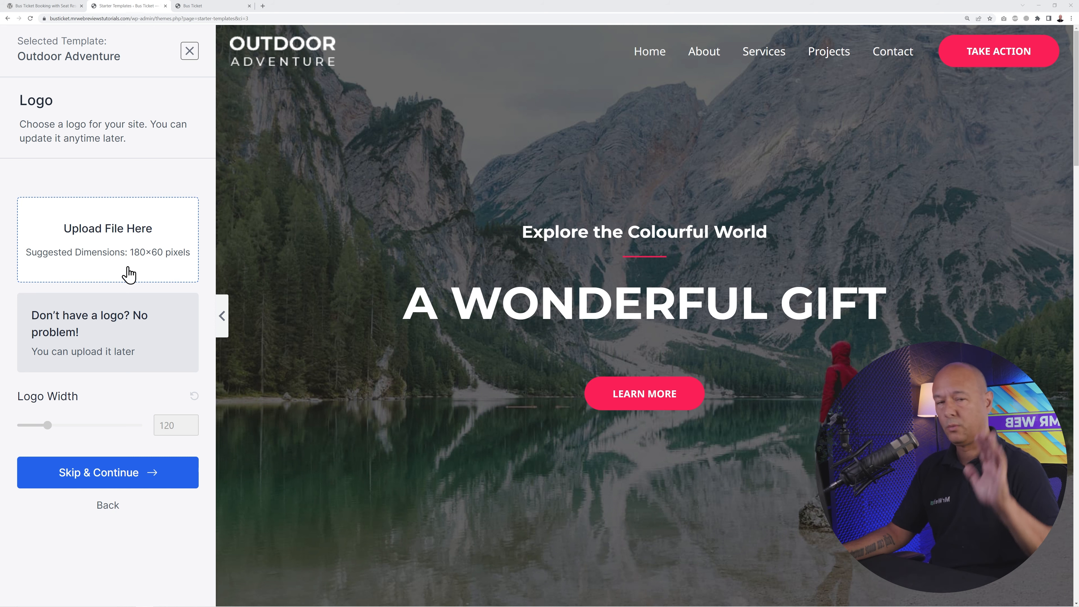
- Skip the logo, preview the purple, pink, orange and blue palettes, then apply red
left_click(119, 474)
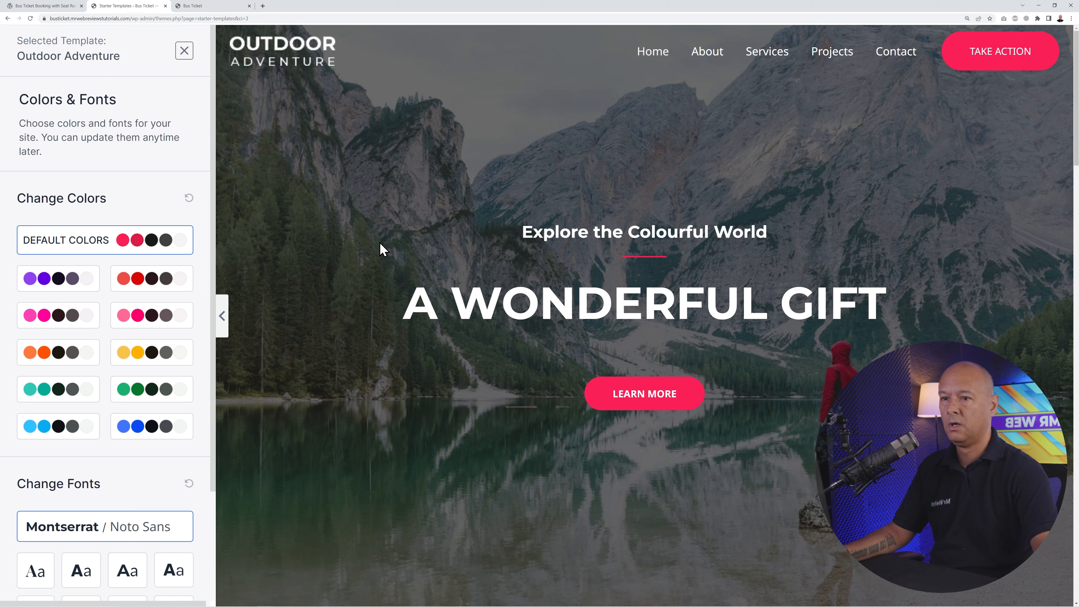
left_click(70, 281)
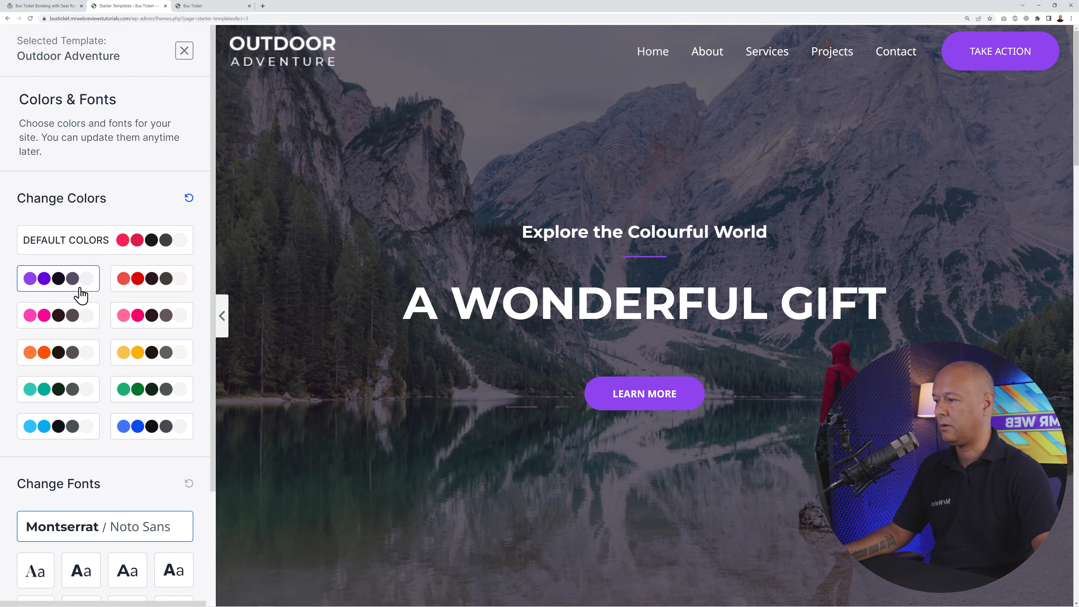
left_click(74, 314)
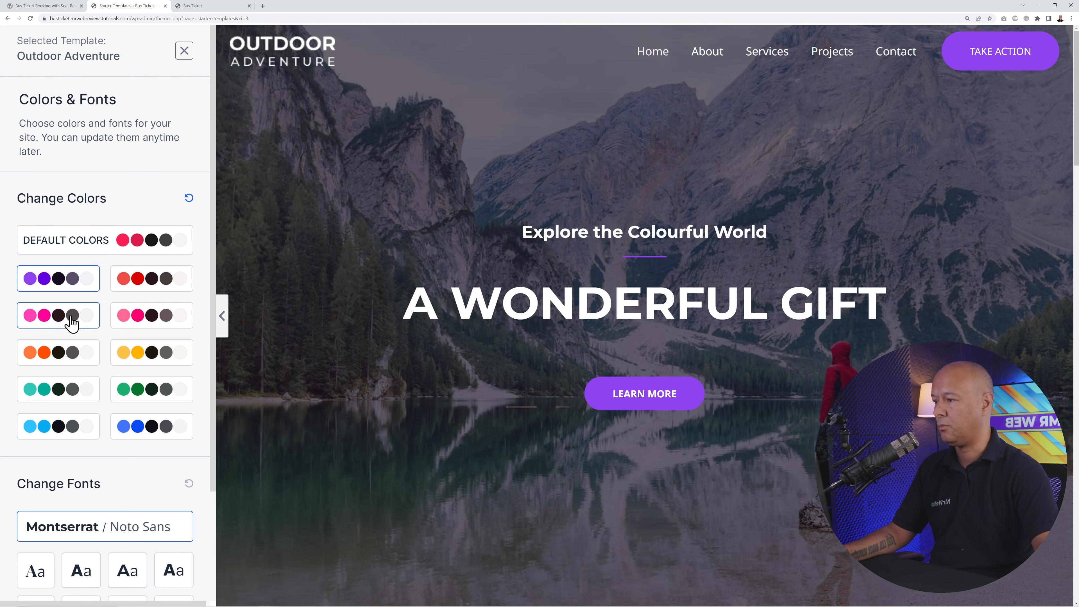
left_click(64, 360)
left_click(148, 428)
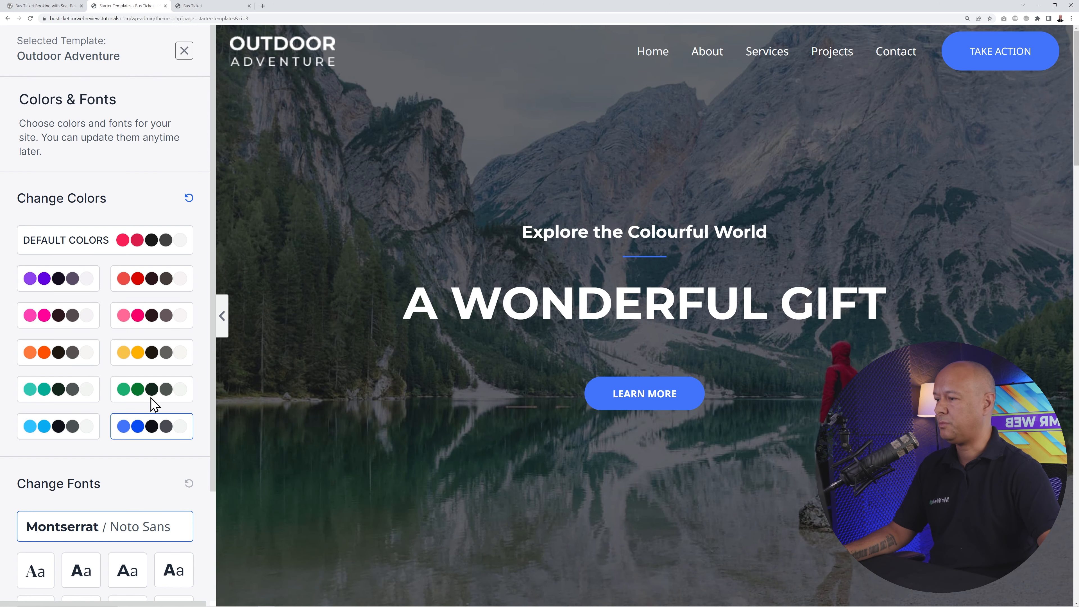
left_click(157, 287)
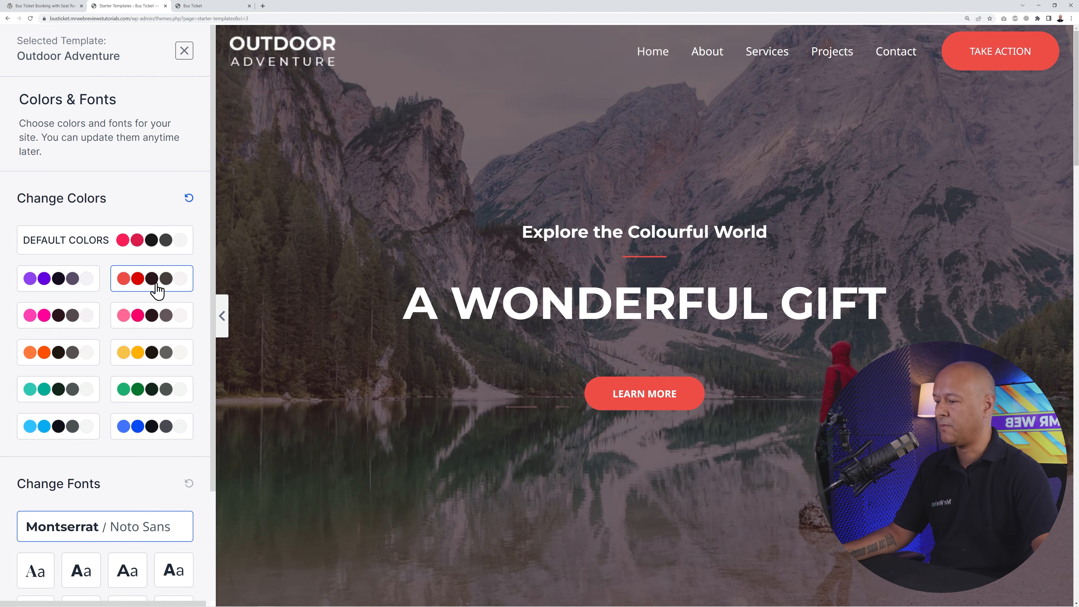
scroll(157, 289, "down", 3)
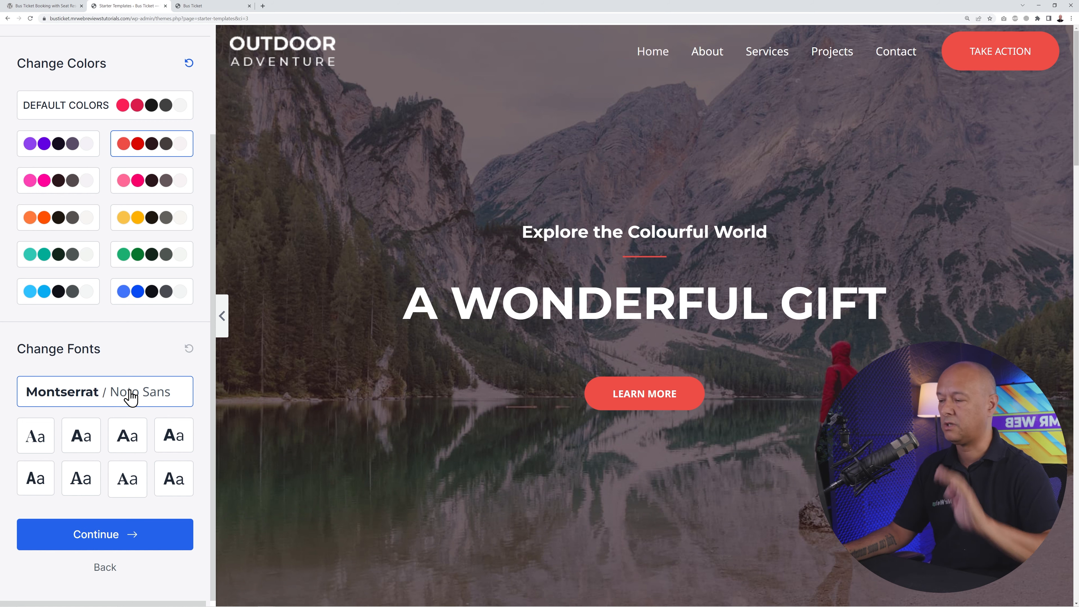
- Preview the other font pairings, then return to Montserrat / Noto Sans
left_click(37, 435)
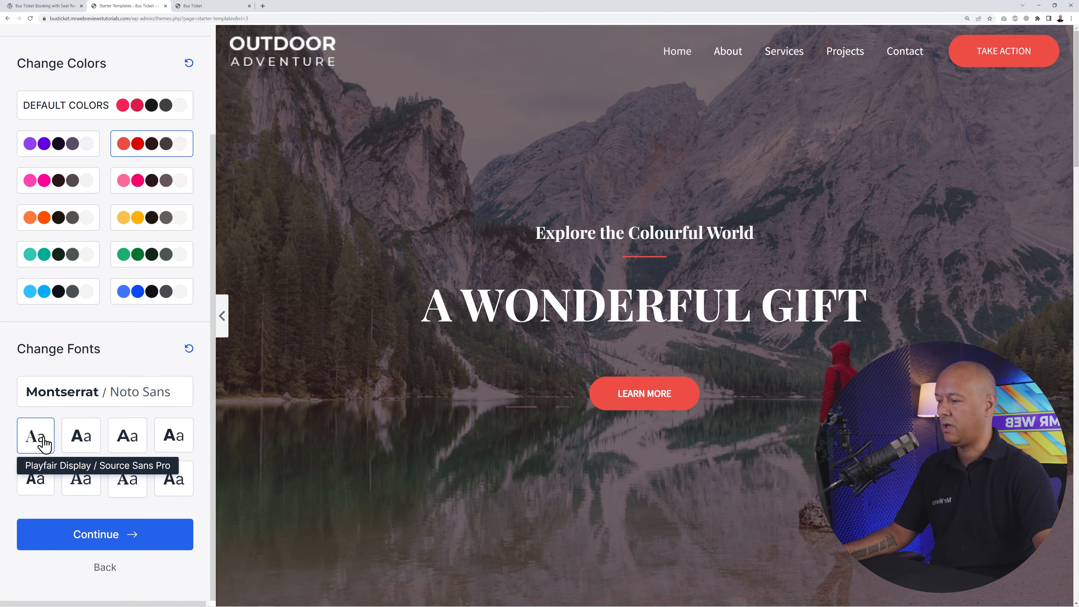
left_click(76, 442)
left_click(135, 441)
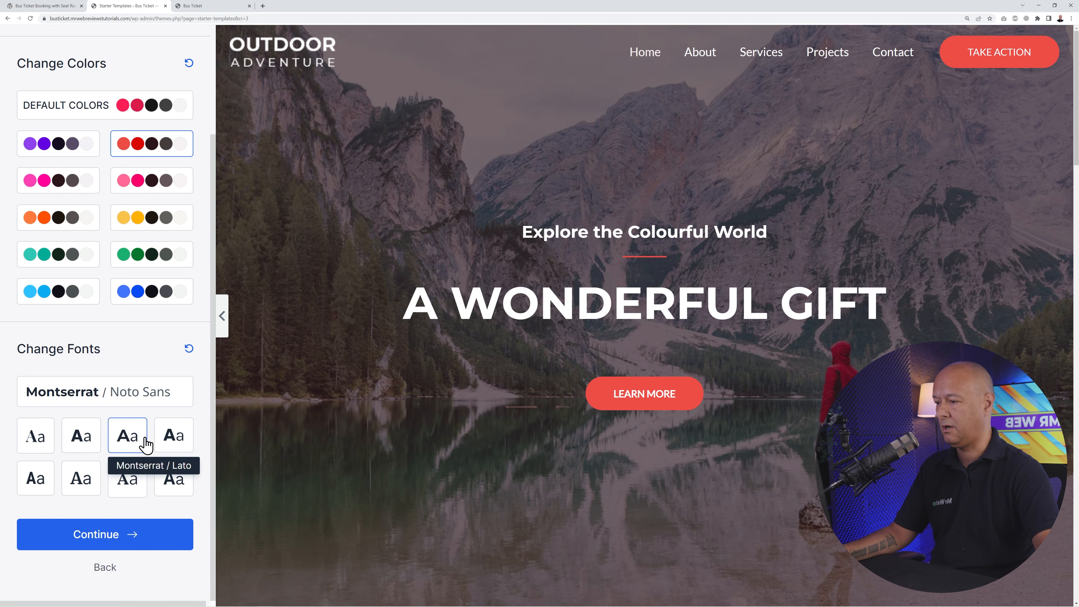
left_click(174, 442)
left_click(176, 485)
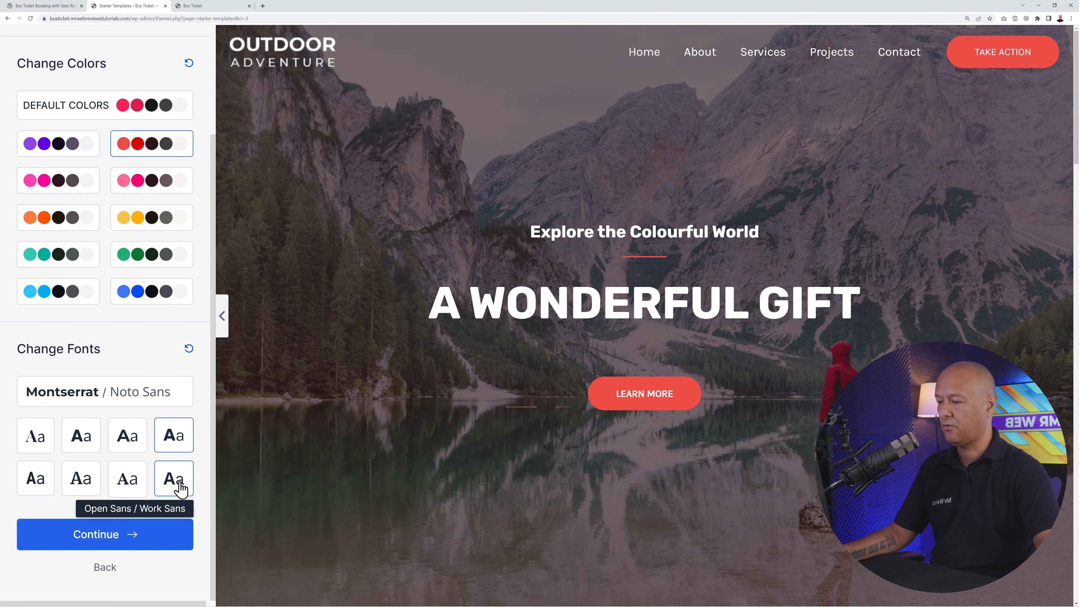
left_click(129, 484)
left_click(88, 486)
left_click(39, 481)
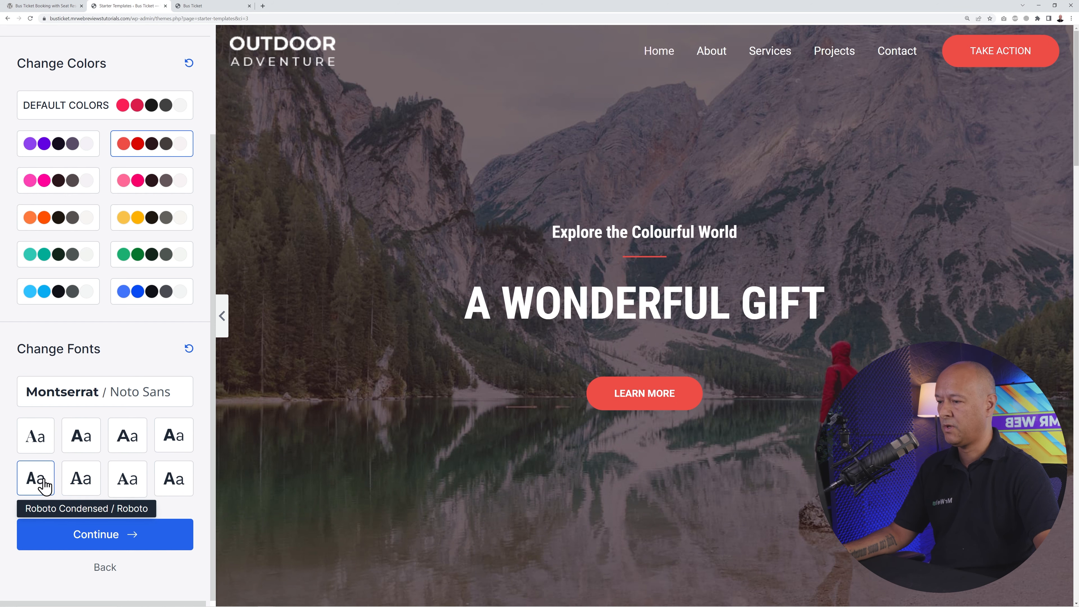
left_click(115, 403)
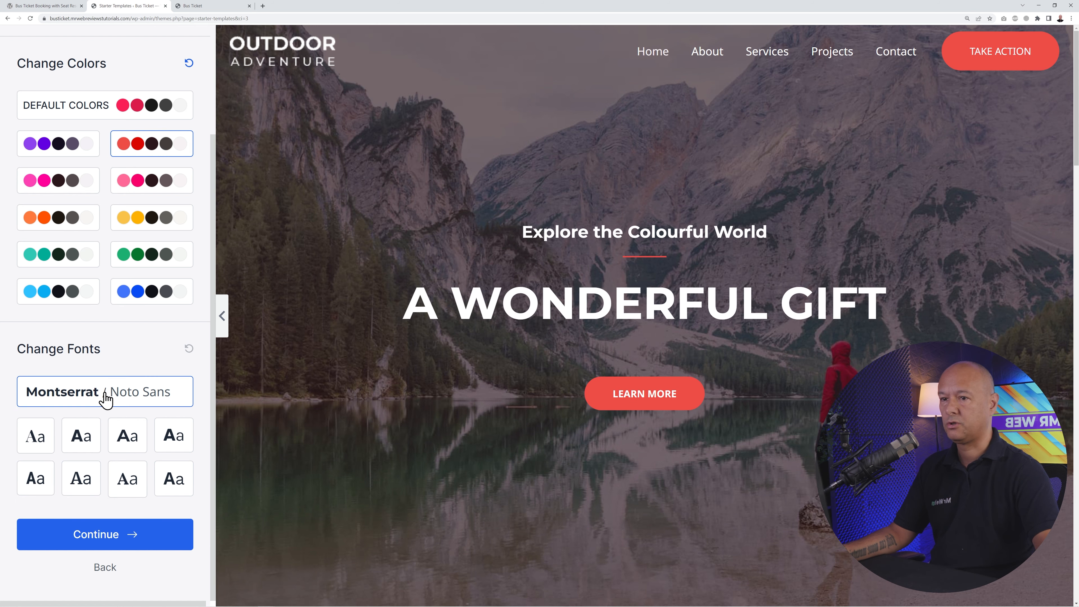
- Continue through the final setup step and exit the template builder to the WordPress dashboard
left_click(128, 546)
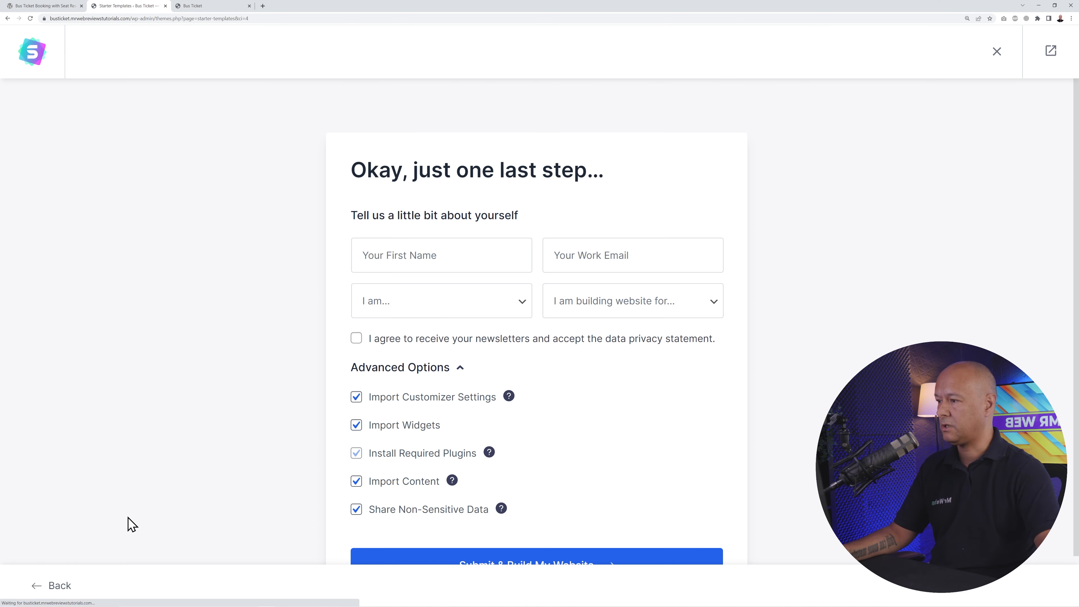
scroll(357, 347, "down", 1)
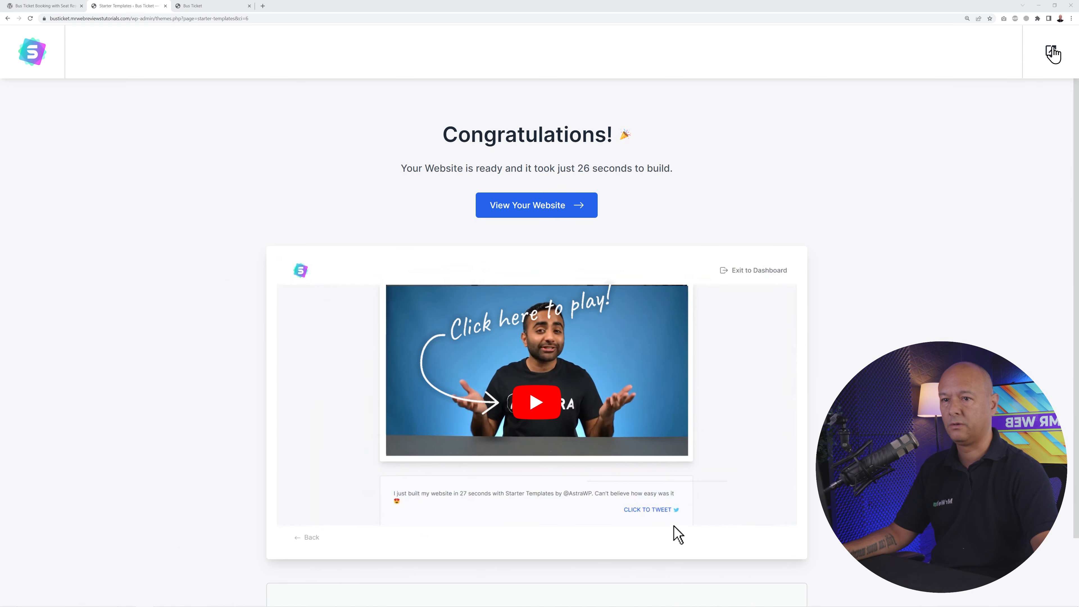
left_click(1050, 52)
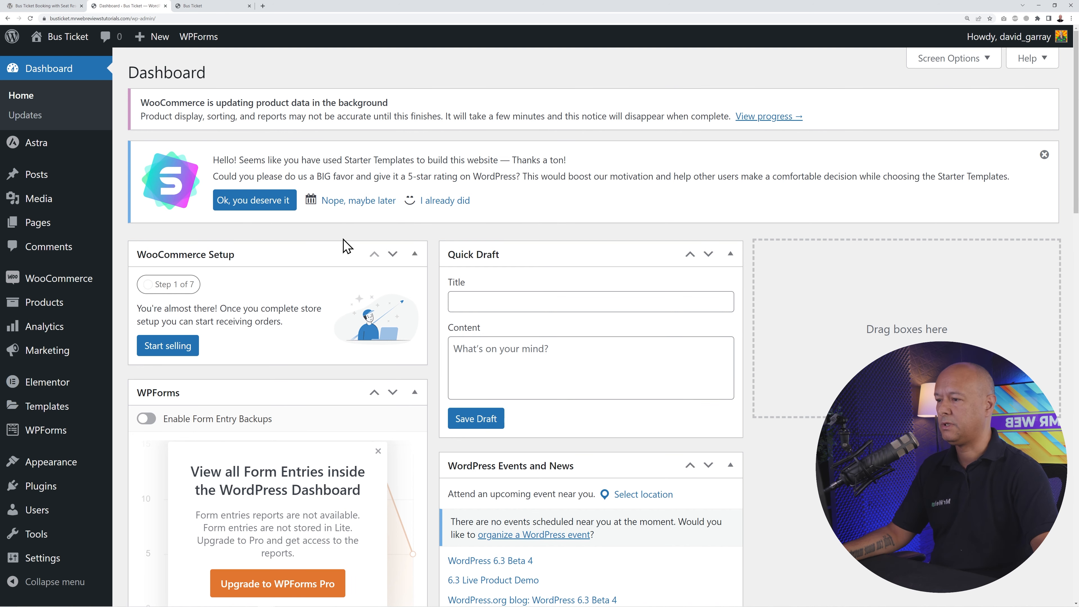
- Dismiss the rating notice, copy the Bus Ticket Booking with Seat Reservation plugin name, and return
left_click(358, 200)
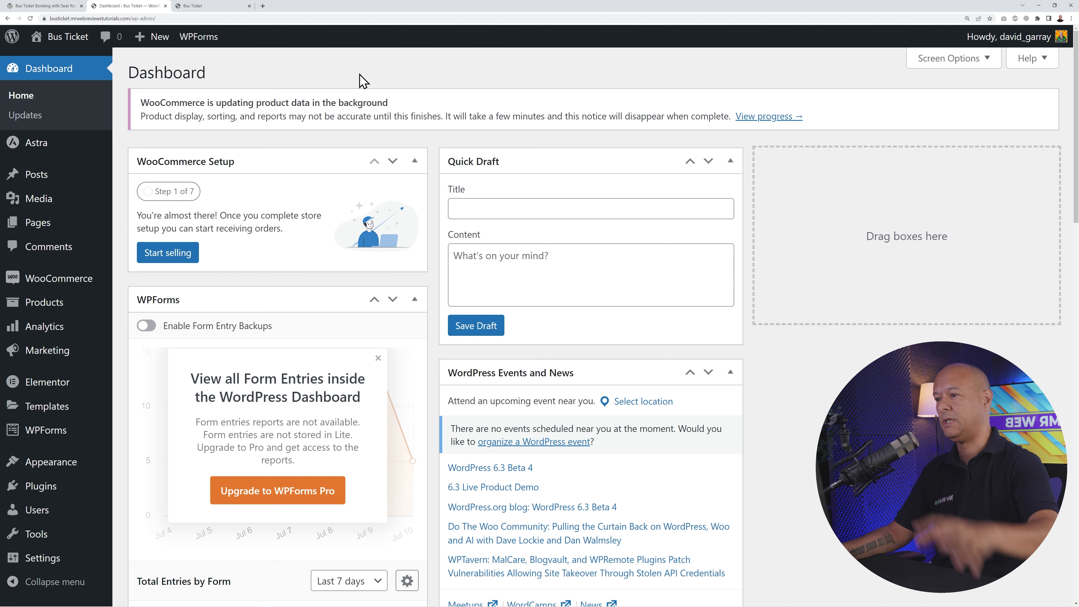
left_click(45, 6)
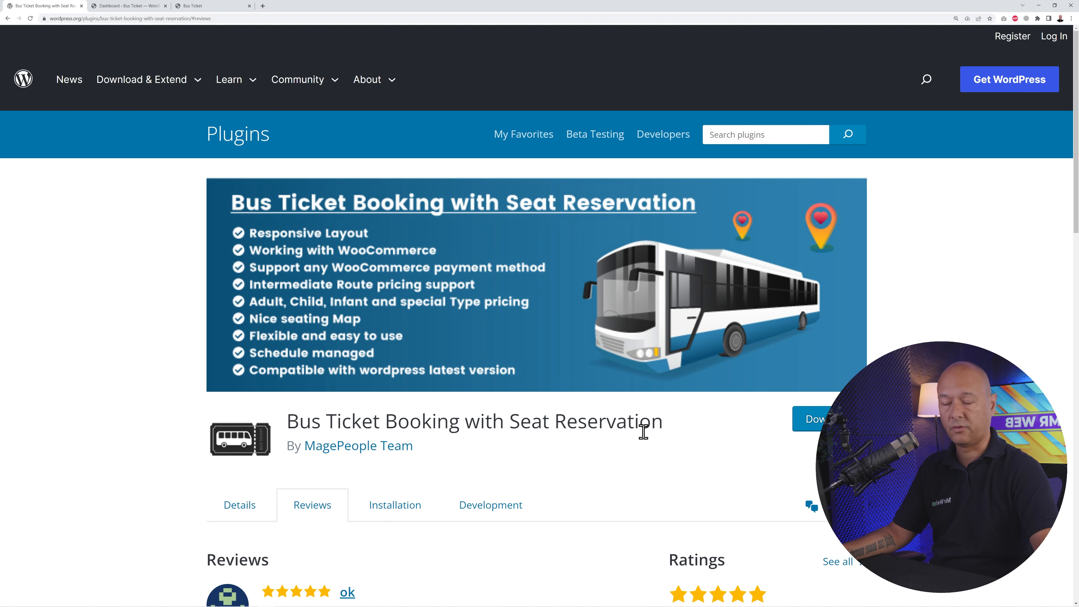
scroll(639, 420, "down", 1)
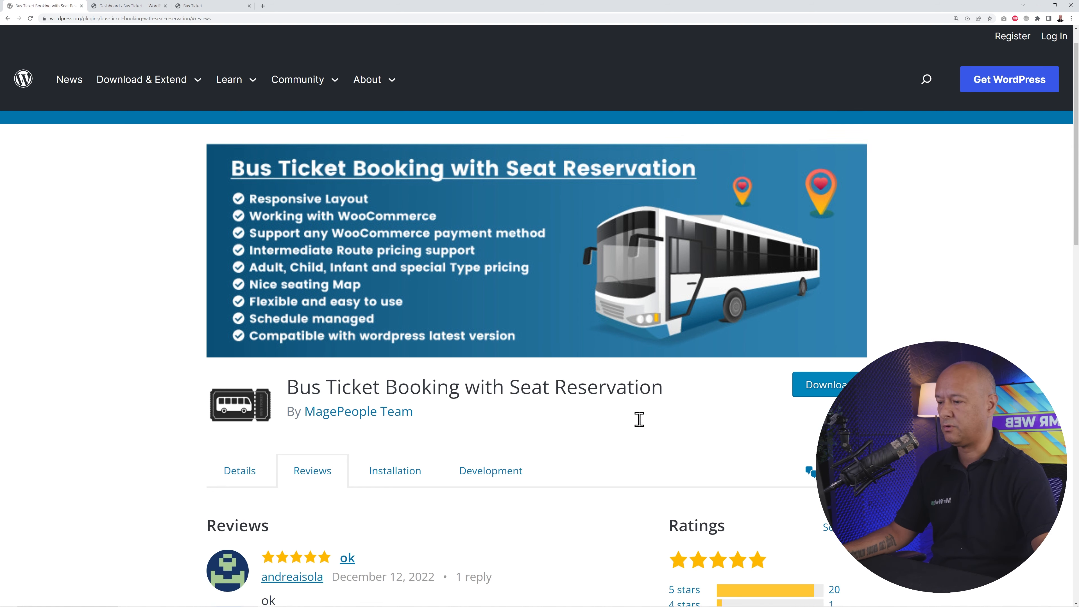
scroll(667, 387, "up", 1)
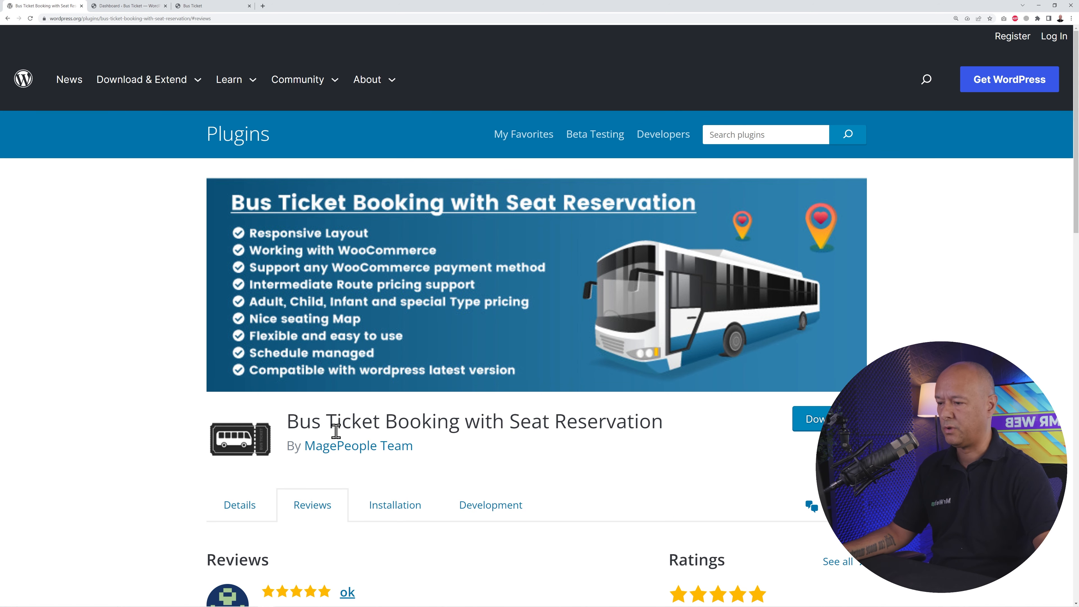
left_click_drag(287, 423, 666, 445)
key("ctrl+c")
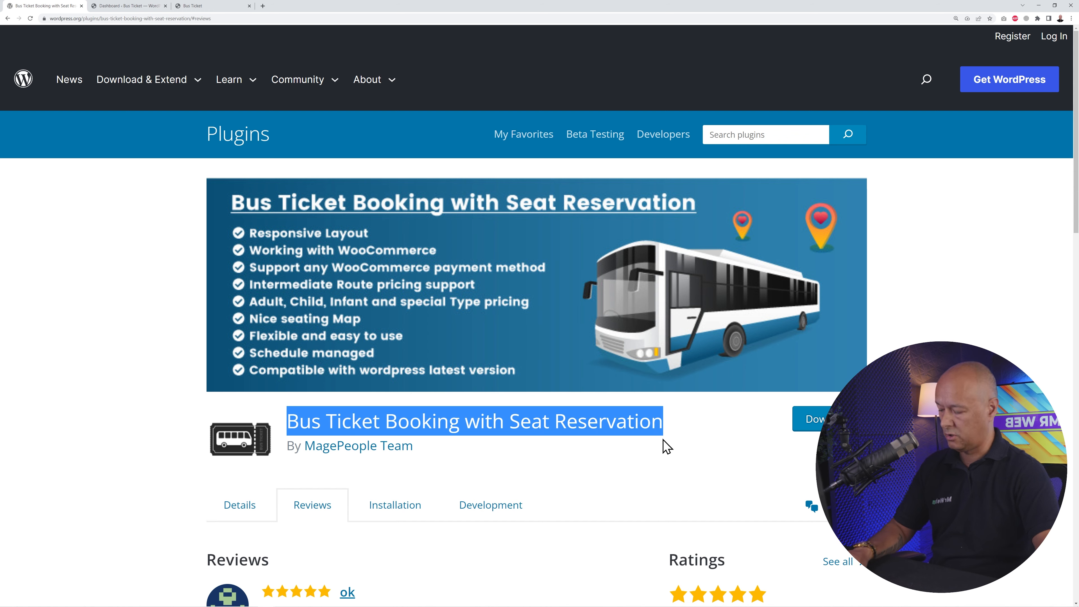
left_click(146, 7)
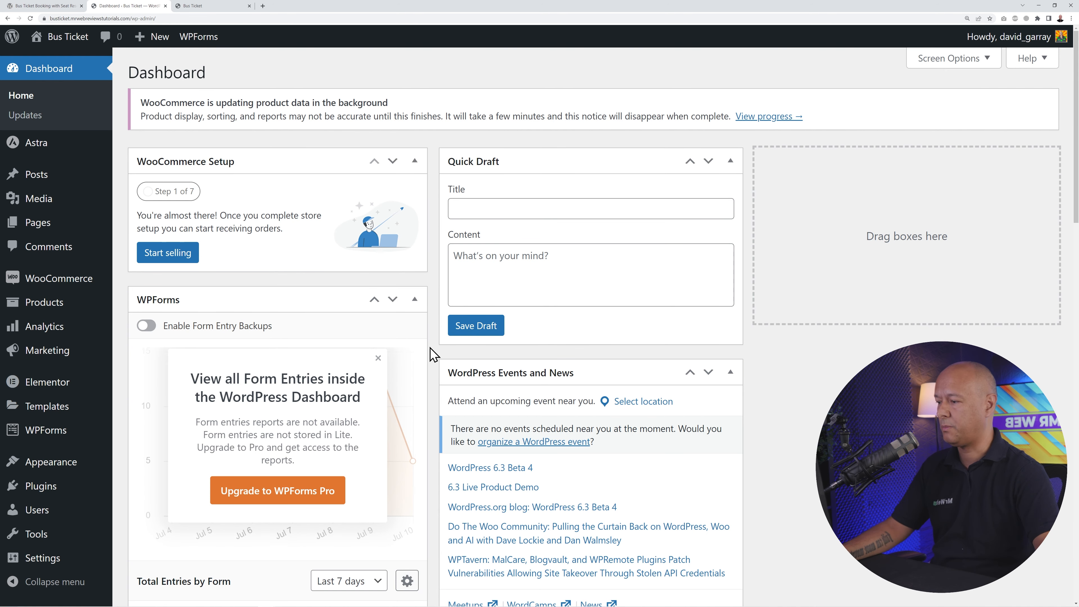
- Search Plugins > Add New for Bus Ticket Booking with Seat Reservation and install it
mouse_move(61, 494)
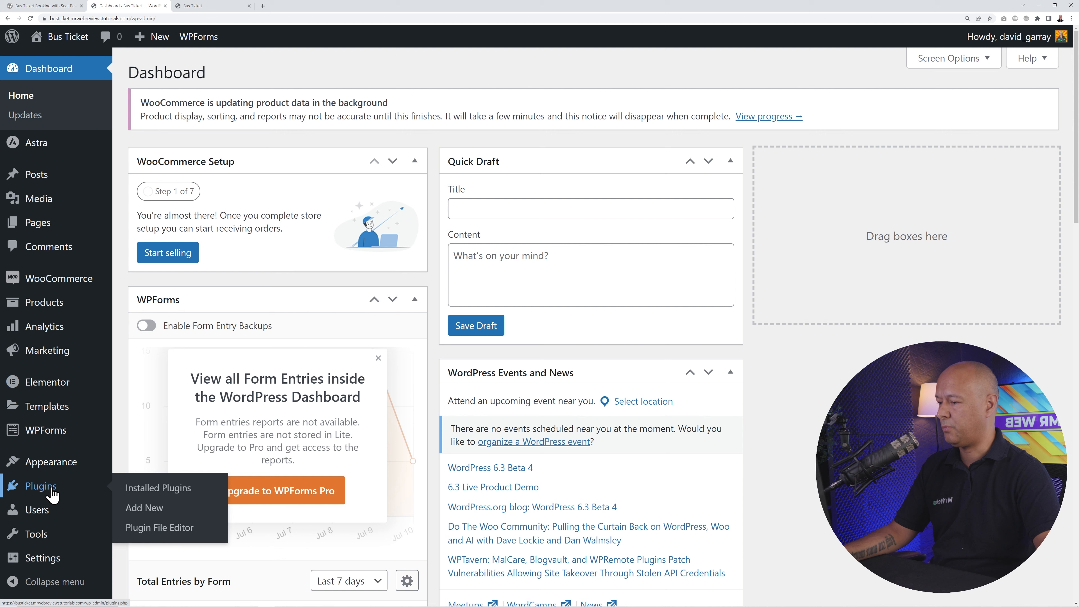
left_click(139, 510)
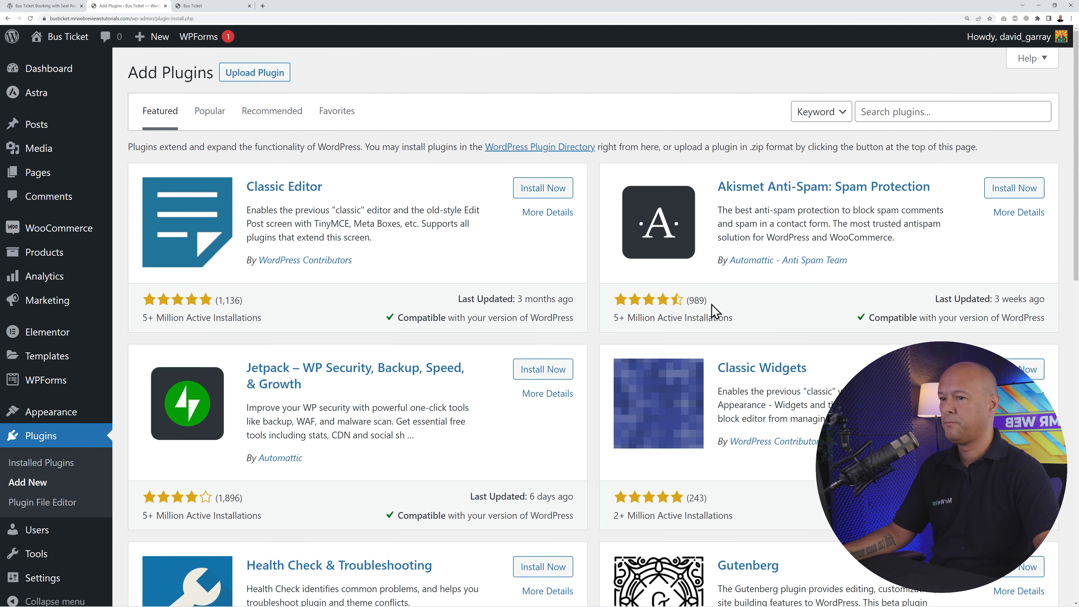
left_click(879, 116)
key("ctrl+v")
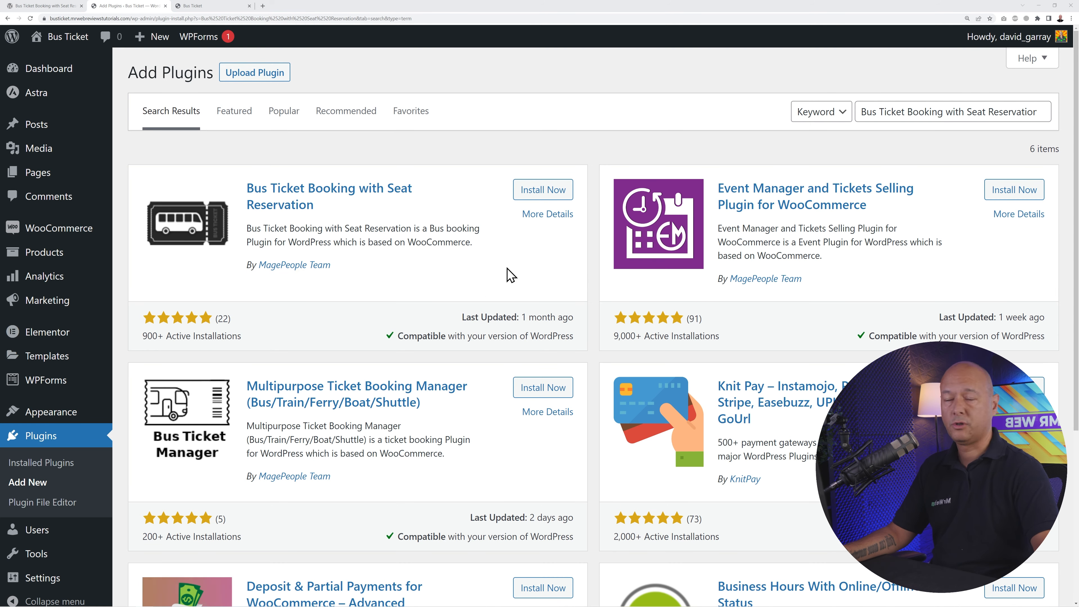
left_click(547, 192)
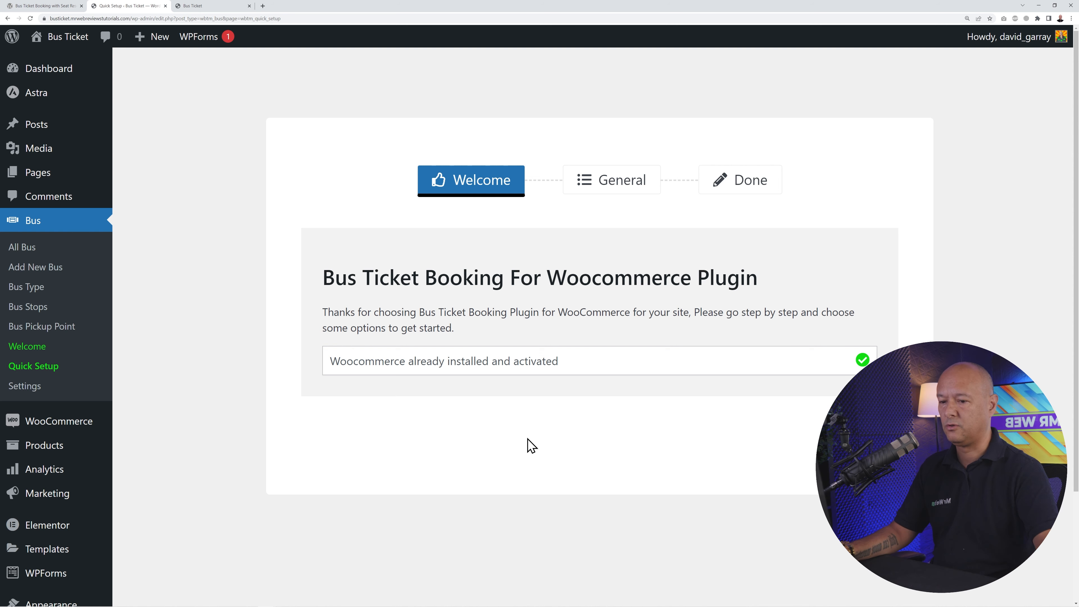
- Run the quick setup keeping the default Bus Label and Bus Slug, then Finish & Save
left_click(817, 438)
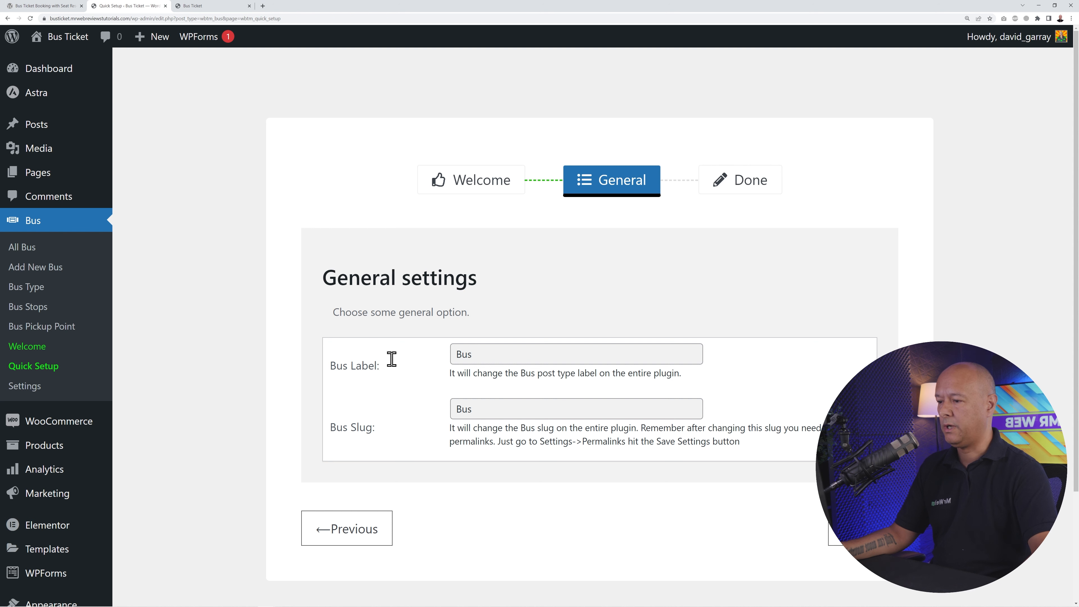
left_click(469, 354)
left_click(504, 410)
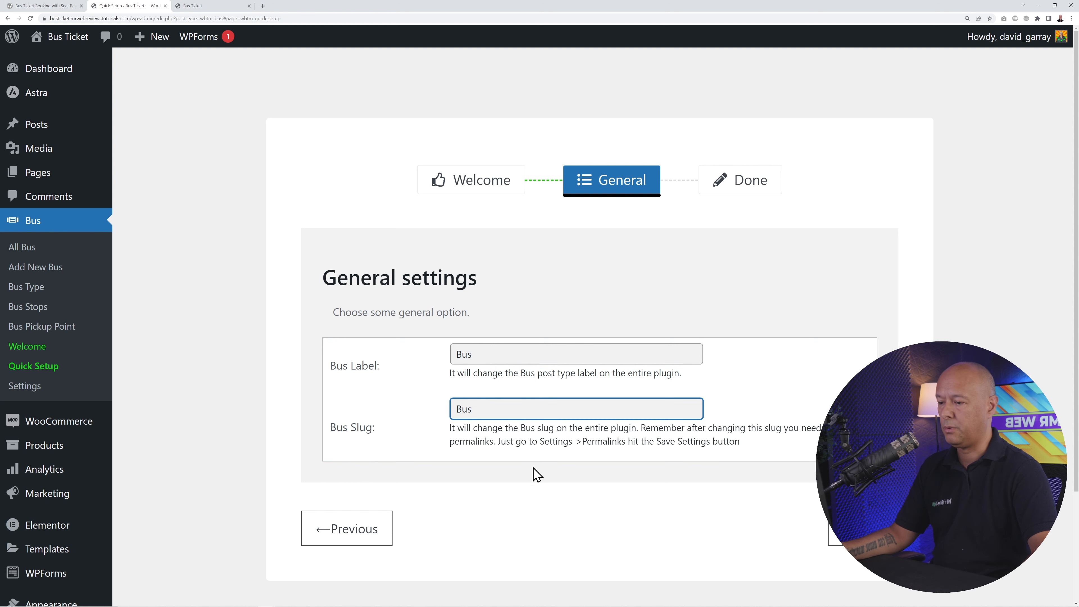
left_click(843, 528)
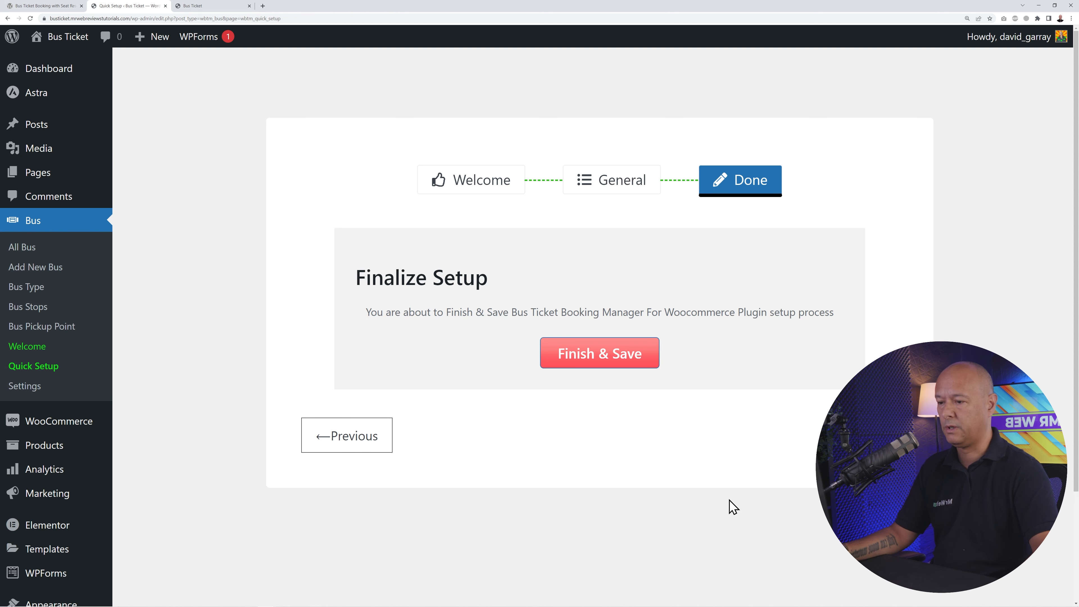
left_click(603, 363)
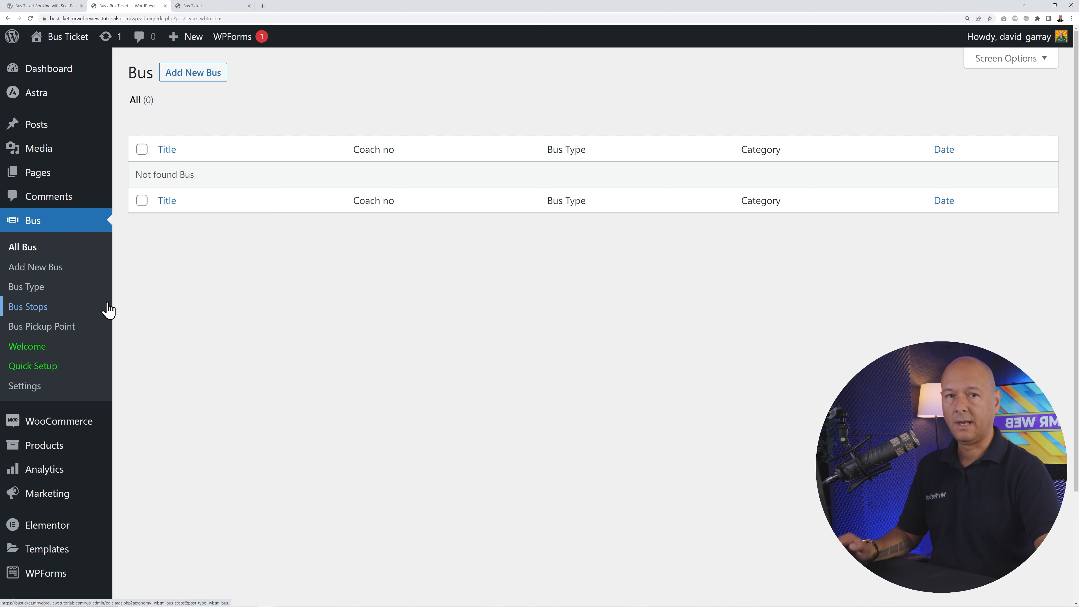
- Add 'City Bus' as a new bus type, then go to the Bus Stops page
left_click(60, 330)
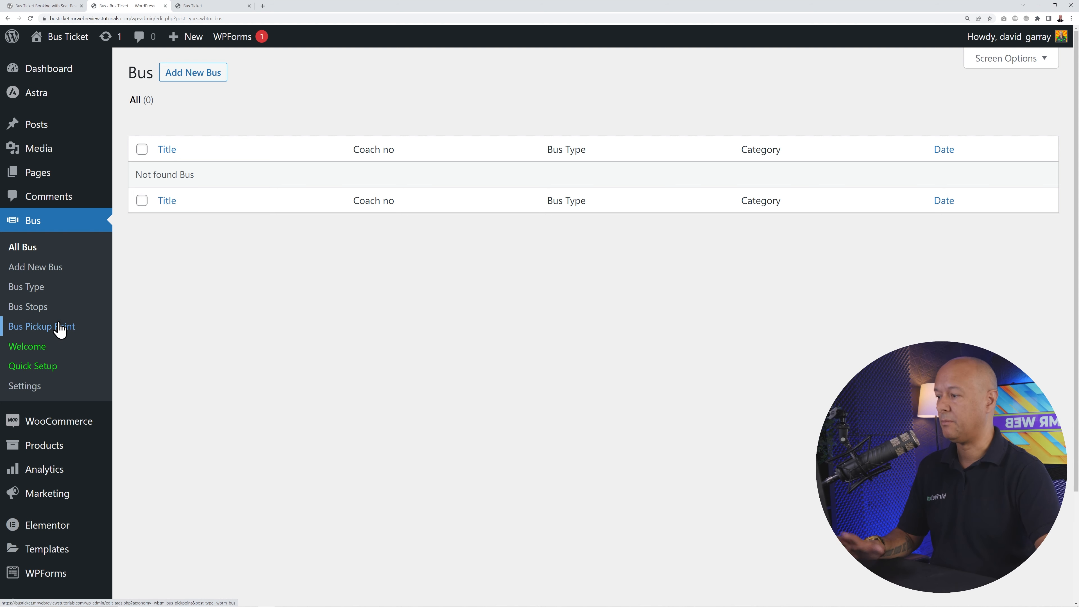
left_click(39, 290)
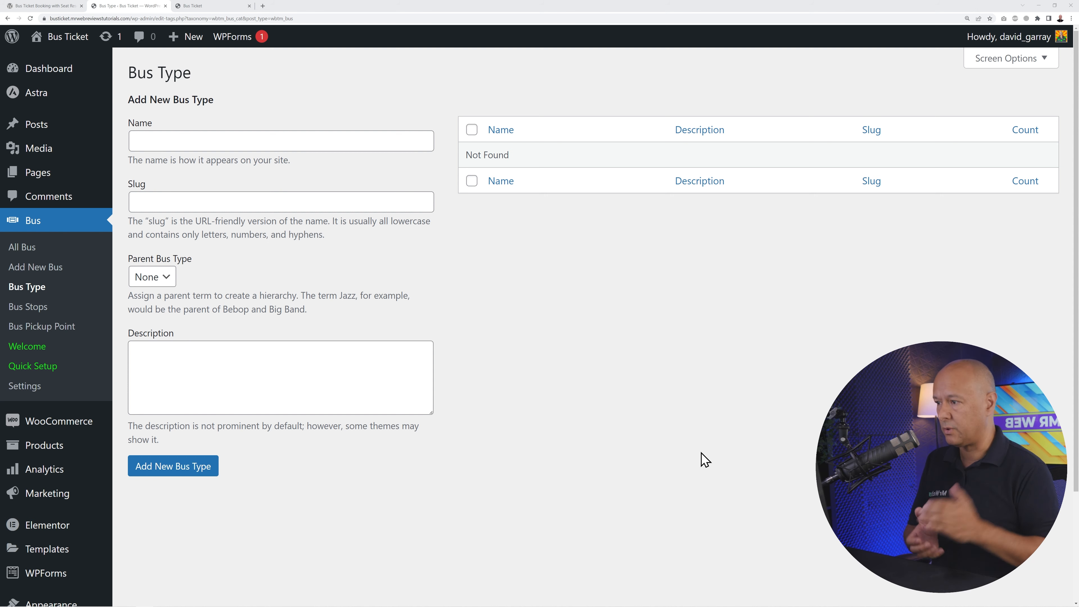
left_click(393, 141)
type("City Bus")
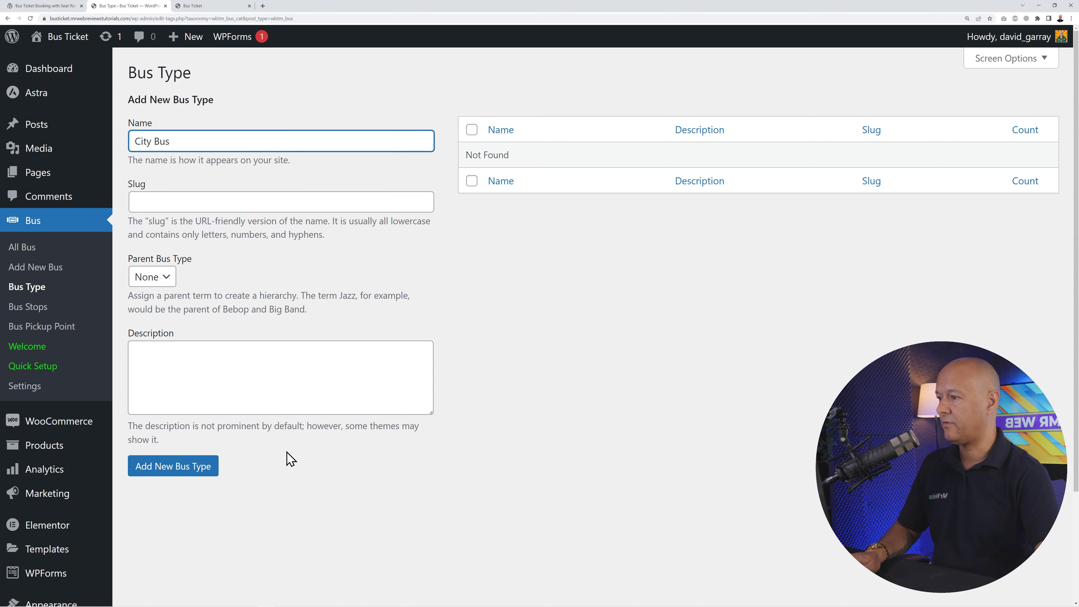
left_click(202, 475)
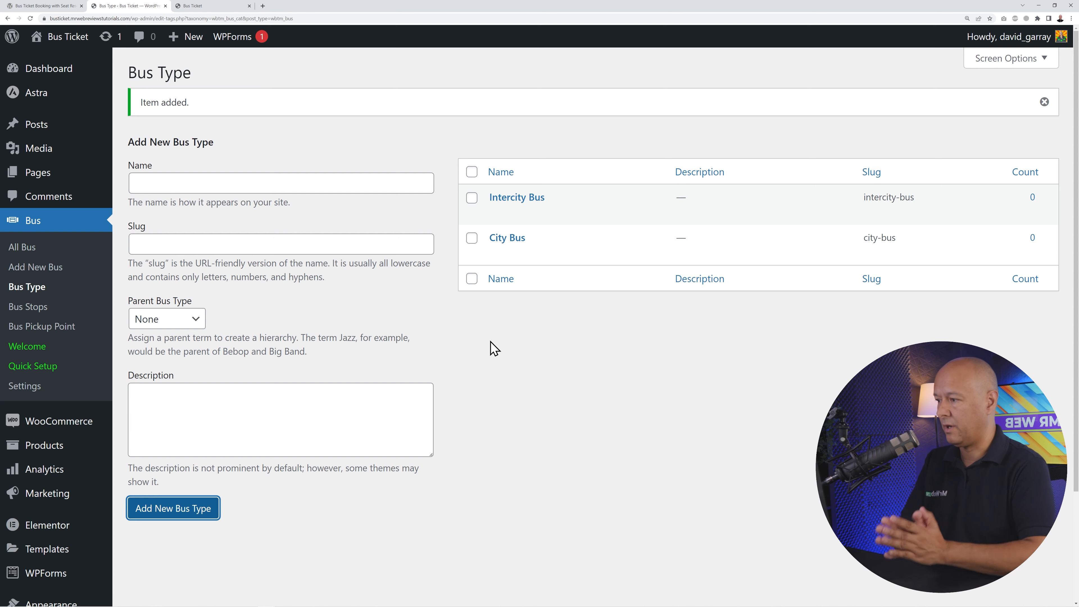
left_click(34, 307)
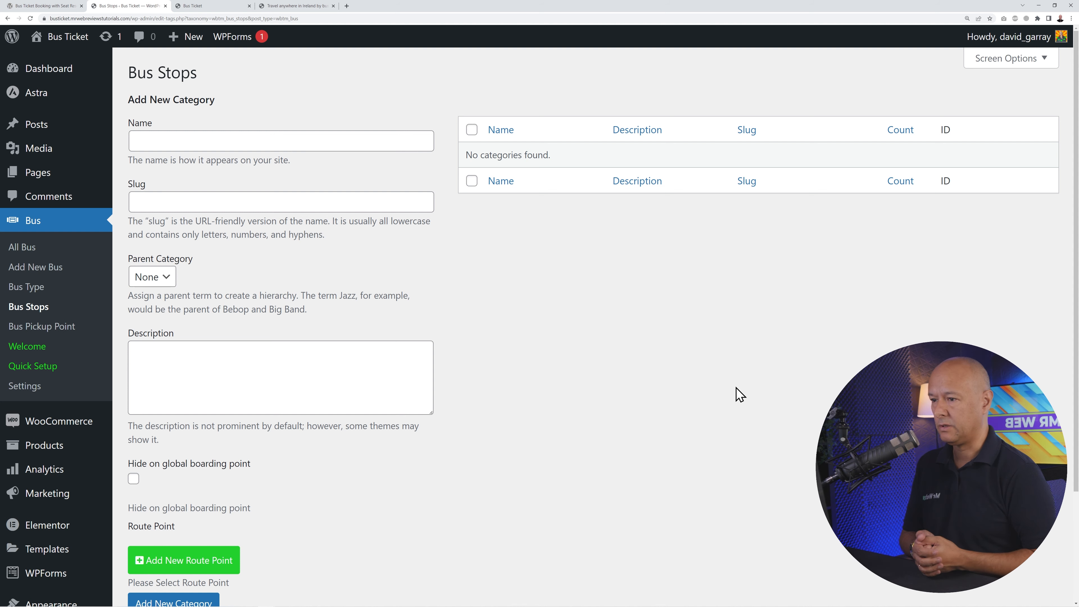
- Show every intermediate stop for the 11:00 Route 23 departure on Bus Éireann
left_click(263, 7)
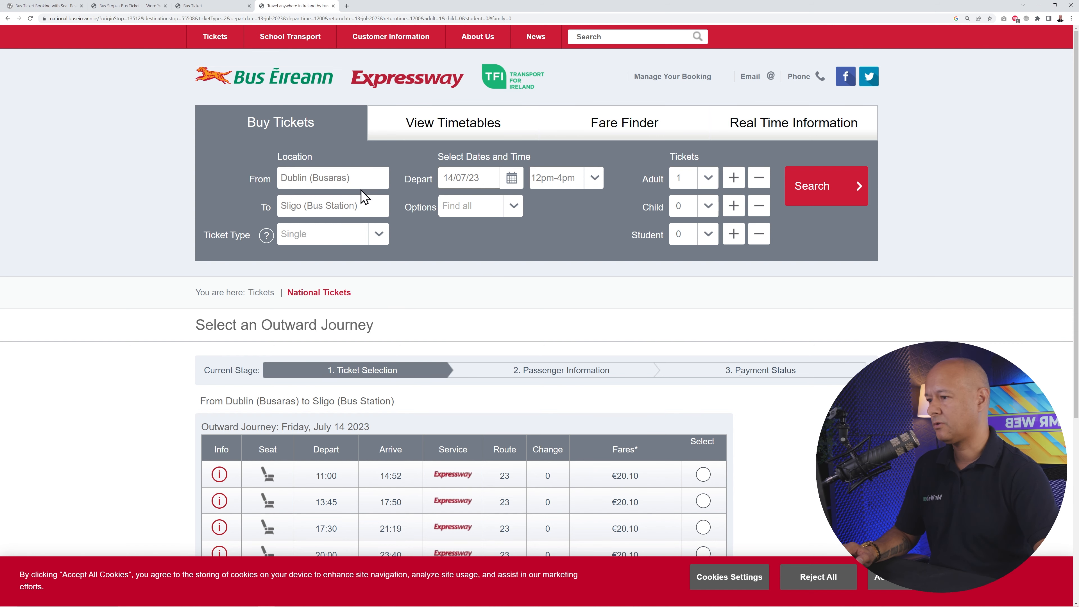
scroll(807, 353, "down", 3)
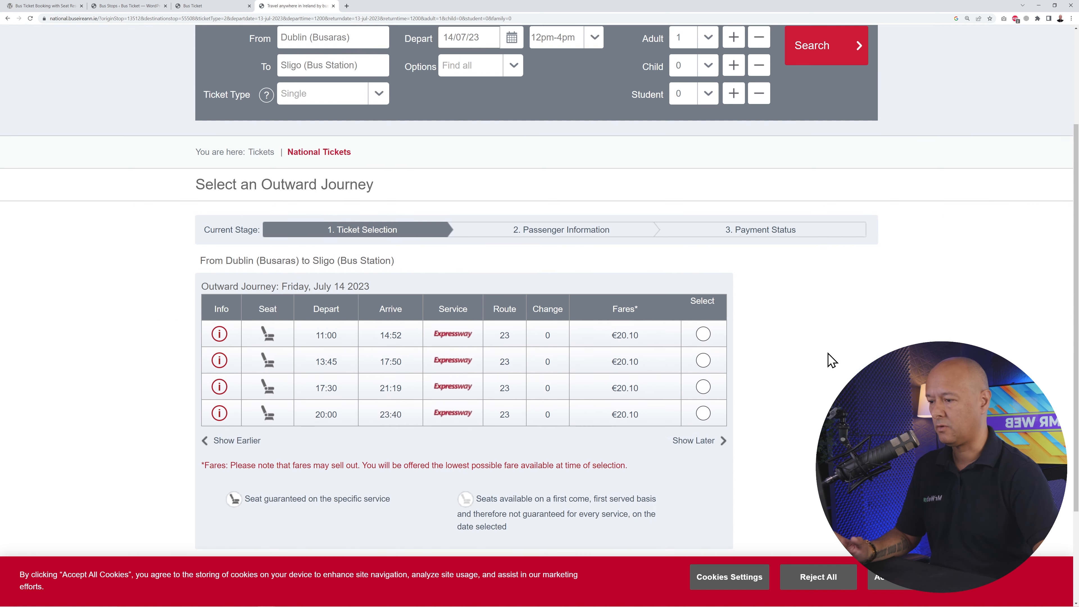
scroll(765, 323, "down", 2)
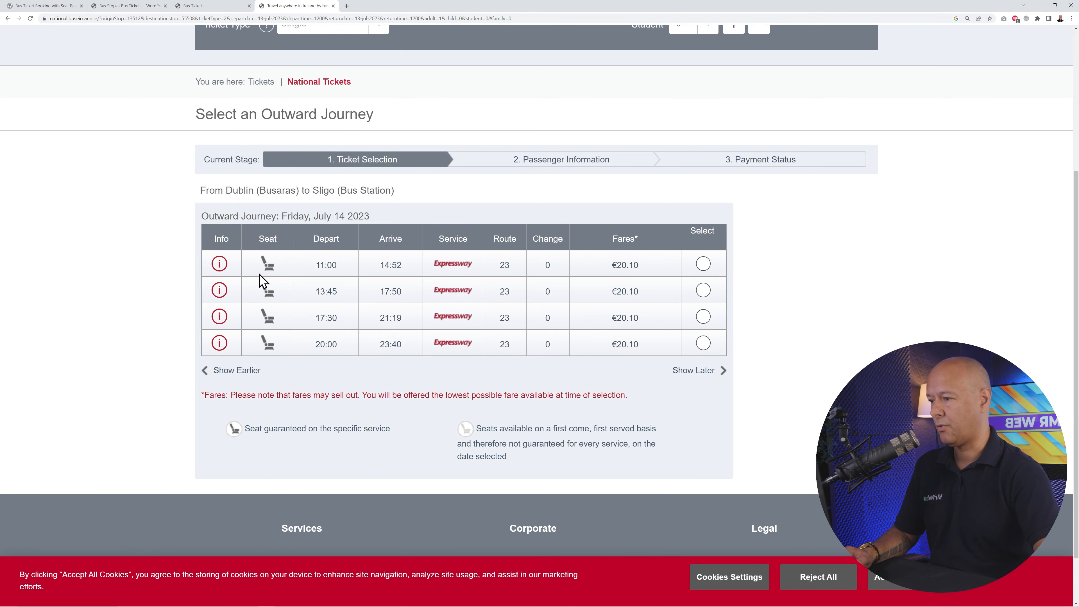
left_click(225, 269)
left_click(297, 321)
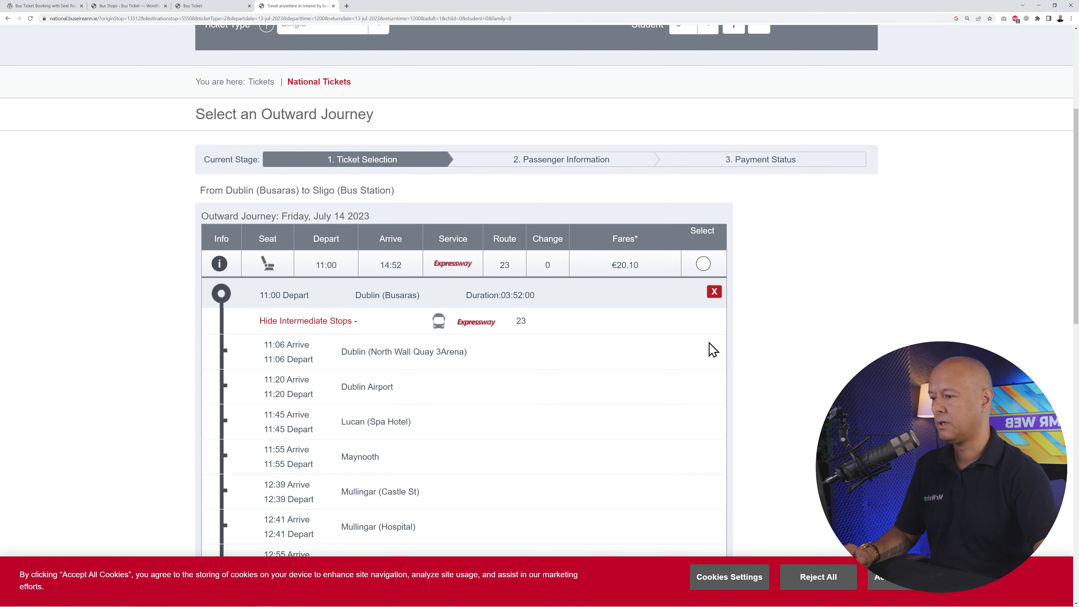
scroll(709, 335, "down", 3)
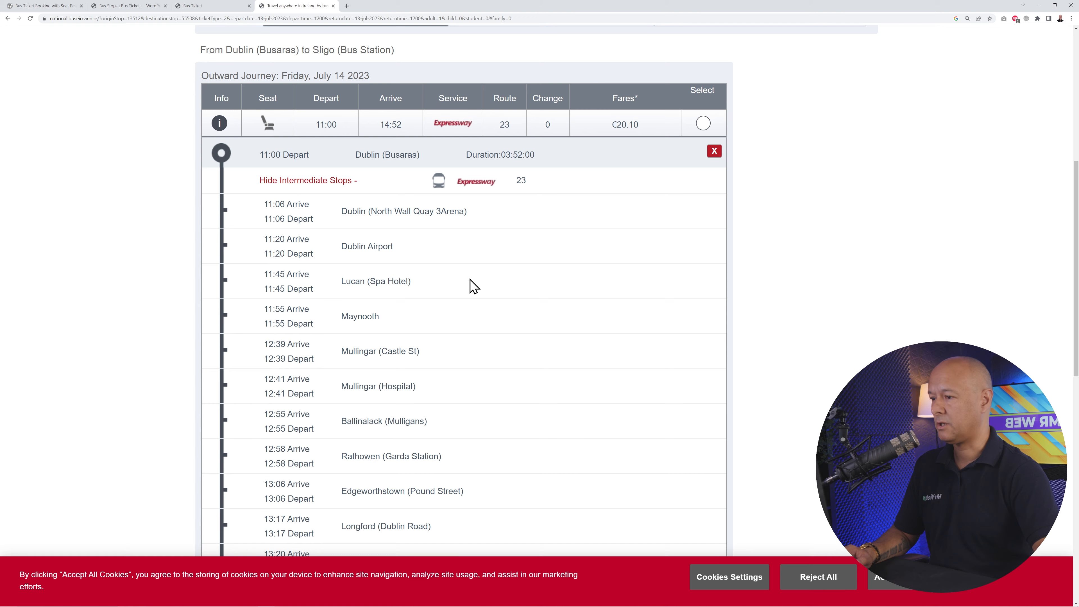
scroll(473, 286, "down", 2)
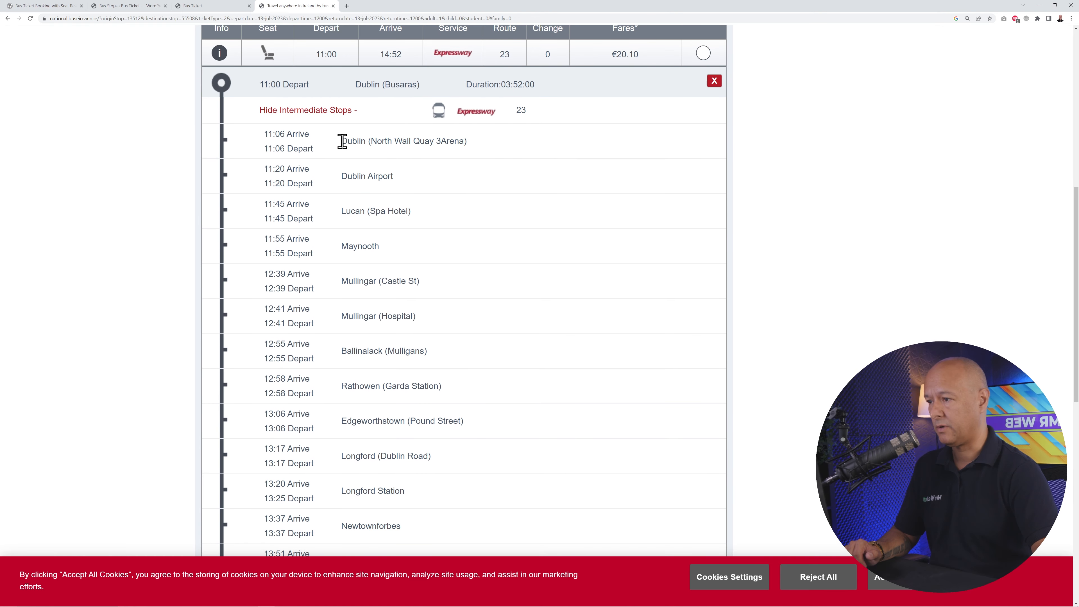
- Add Dublin (North Wall Quay 3Arena) as a bus stop, copied from the timetable
left_click_drag(342, 141, 472, 151)
key("ctrl+c")
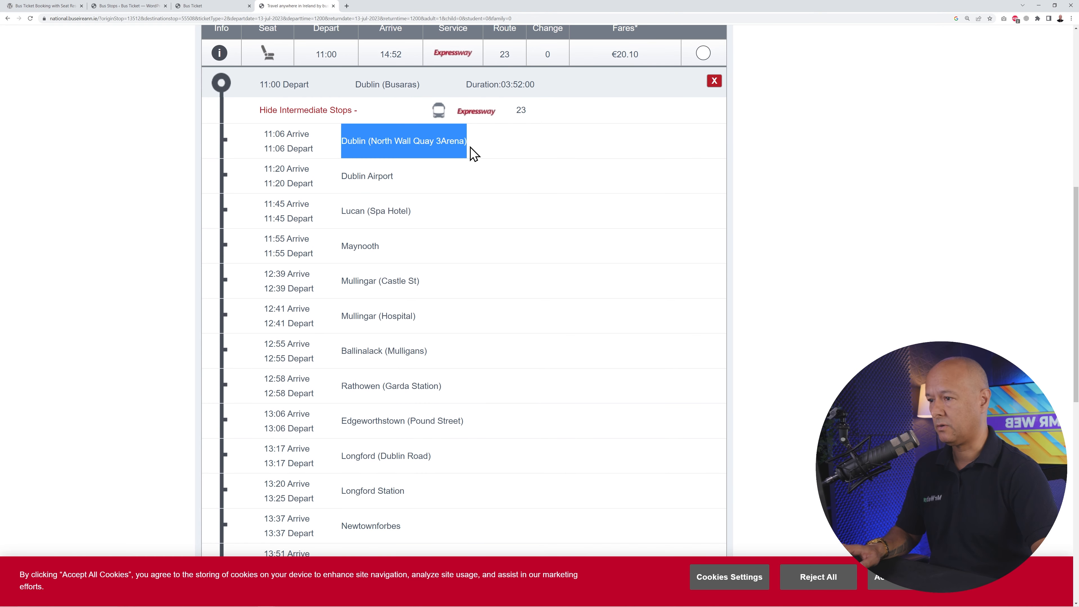
left_click(135, 6)
left_click(292, 131)
key("ctrl+v")
scroll(333, 502, "down", 1)
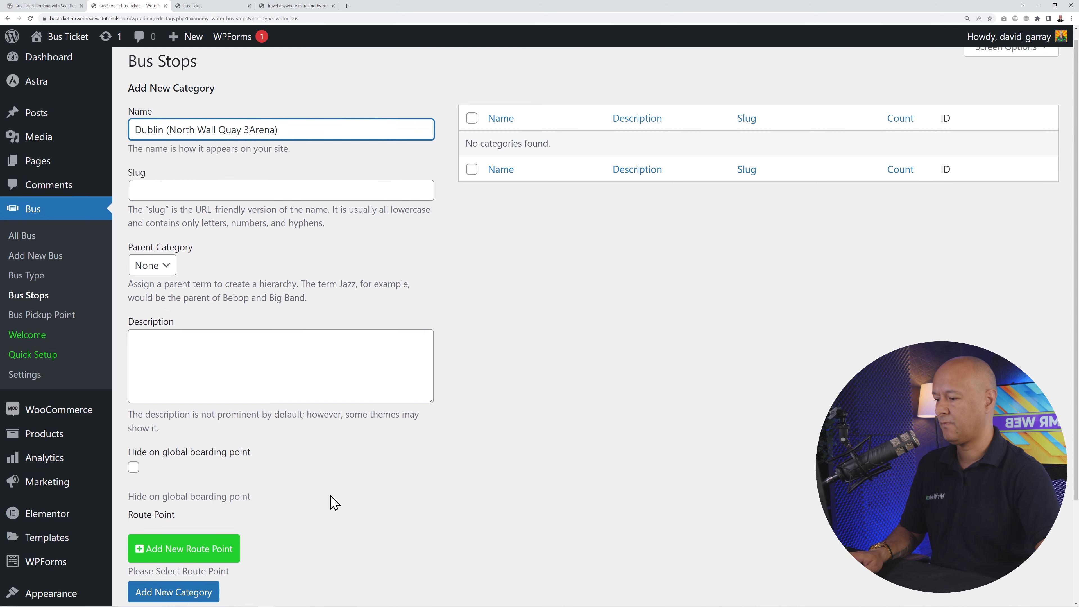
scroll(333, 501, "down", 2)
left_click(198, 595)
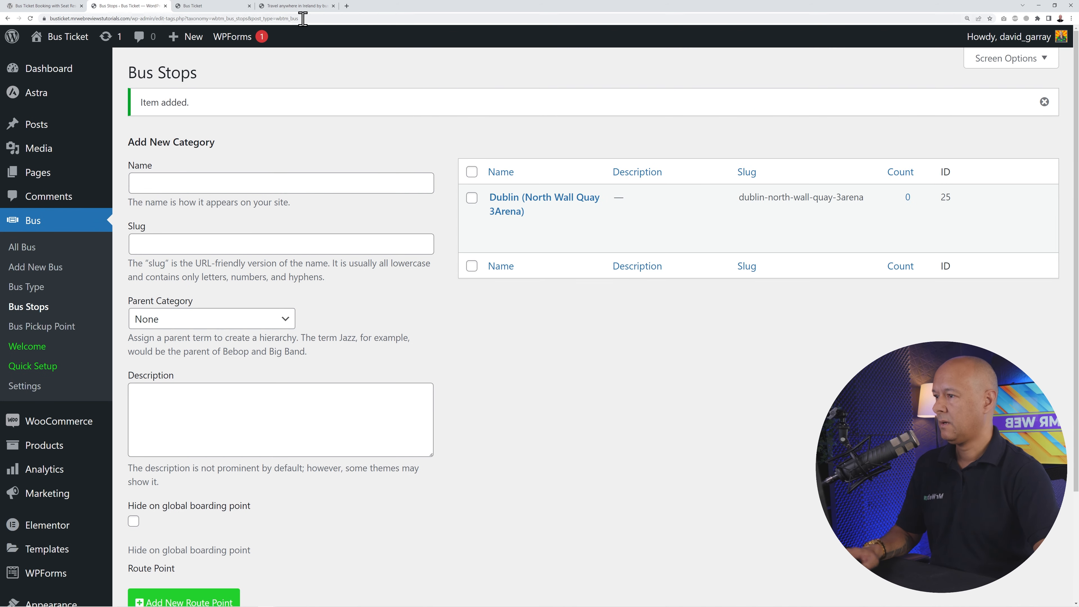
- Add Dublin Airport as a bus stop, copied from the timetable
left_click(296, 6)
left_click_drag(342, 175, 397, 186)
key("ctrl+c")
left_click(135, 6)
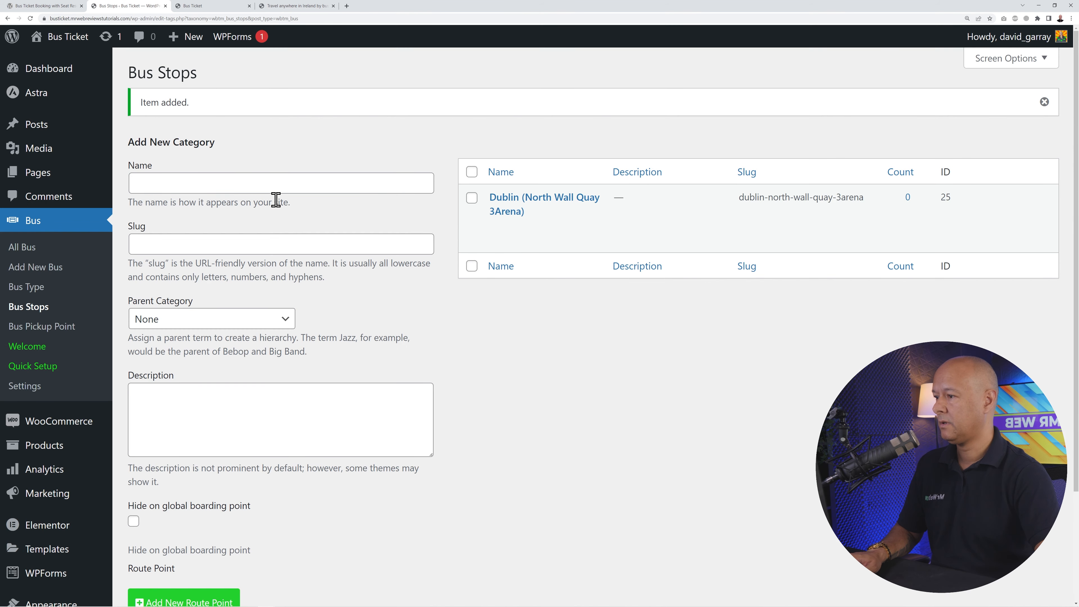
left_click(275, 185)
key("ctrl+v")
scroll(443, 408, "down", 3)
left_click(192, 508)
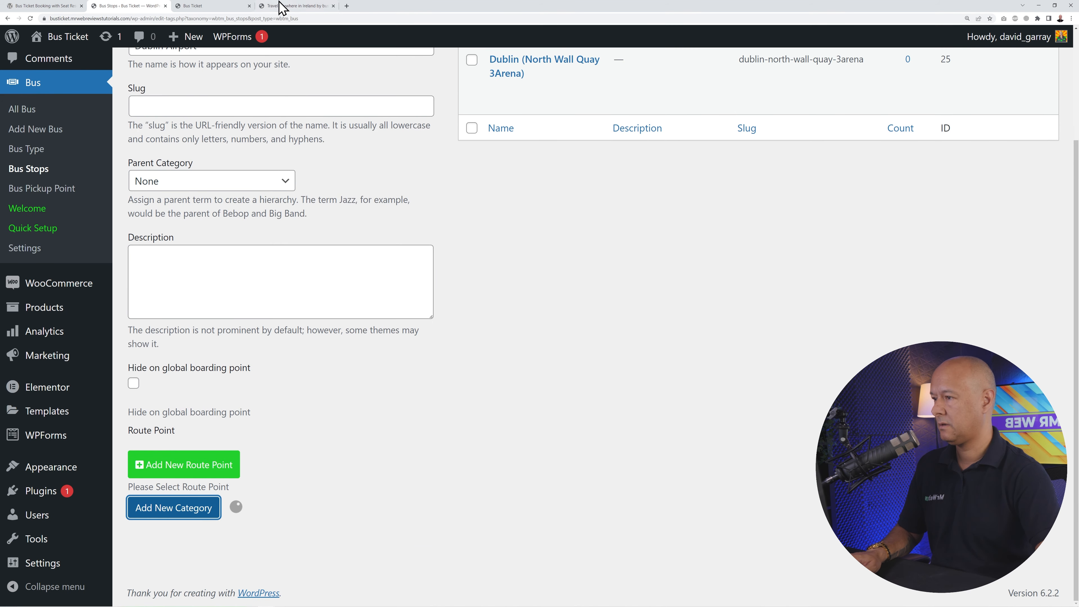
- Add Lucan (Spa Hotel) as a bus stop, copied from the timetable
left_click(282, 6)
left_click_drag(342, 211, 264, 200)
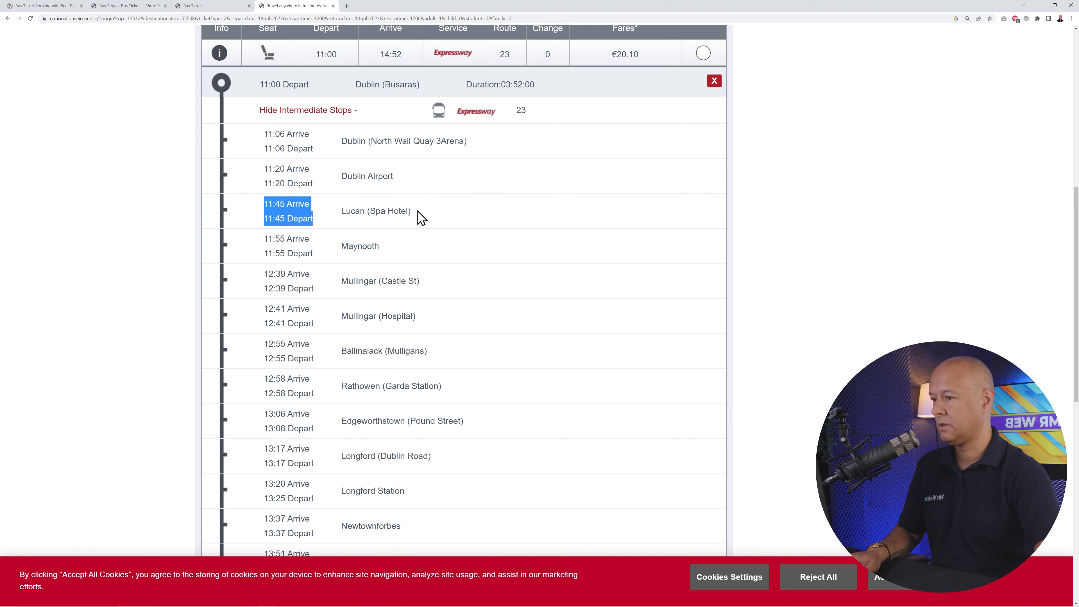
triple_click(418, 218)
key("ctrl+c")
left_click(146, 6)
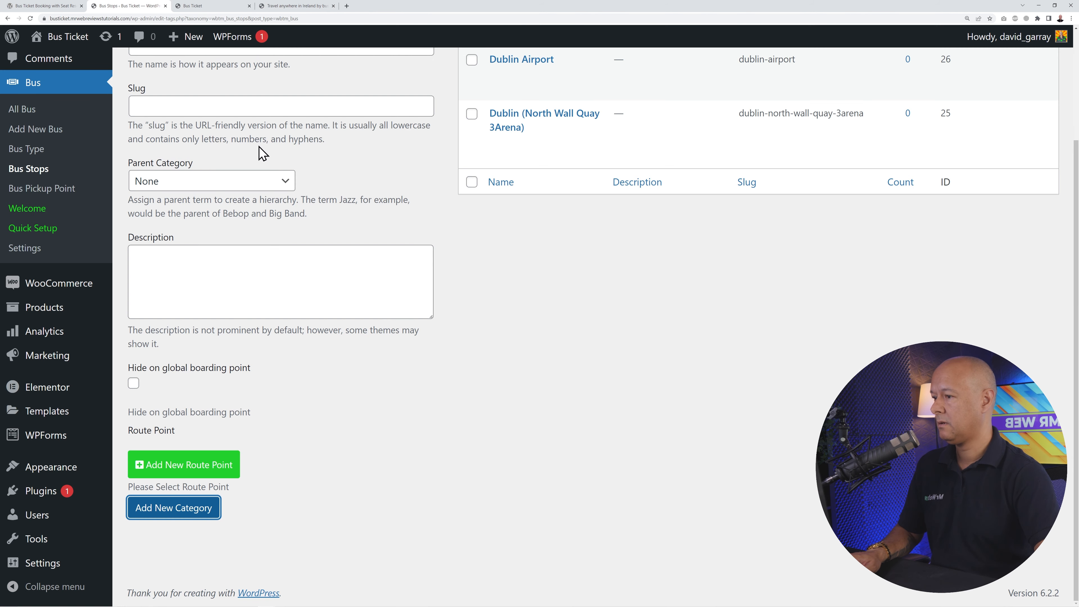
scroll(259, 178, "up", 3)
left_click(257, 183)
key("ctrl+v")
scroll(323, 428, "down", 3)
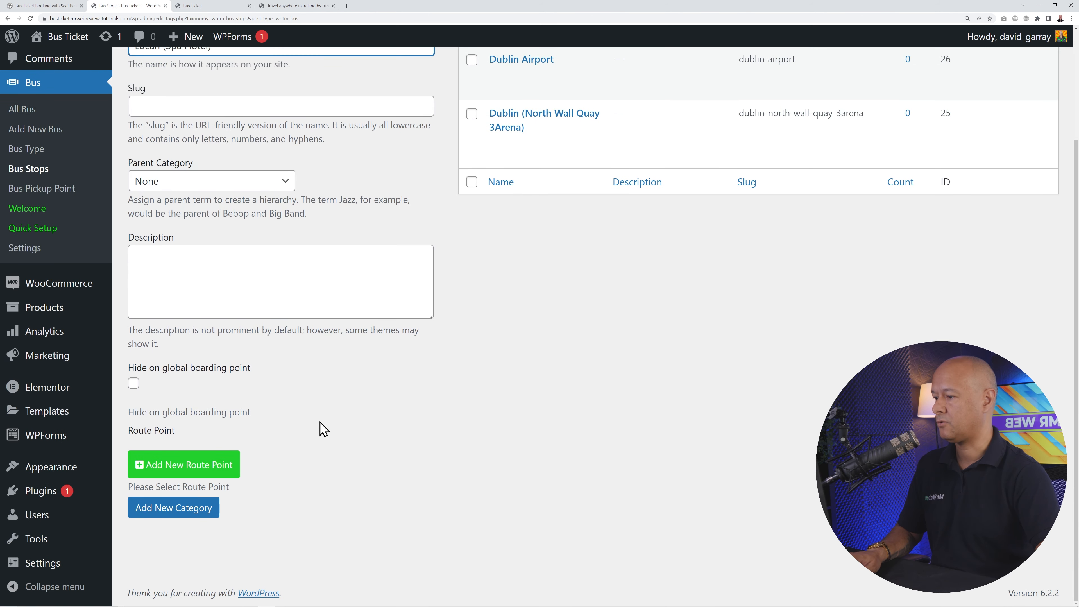
left_click(208, 508)
- Add Maynooth as a bus stop, copied from the timetable
left_click(293, 6)
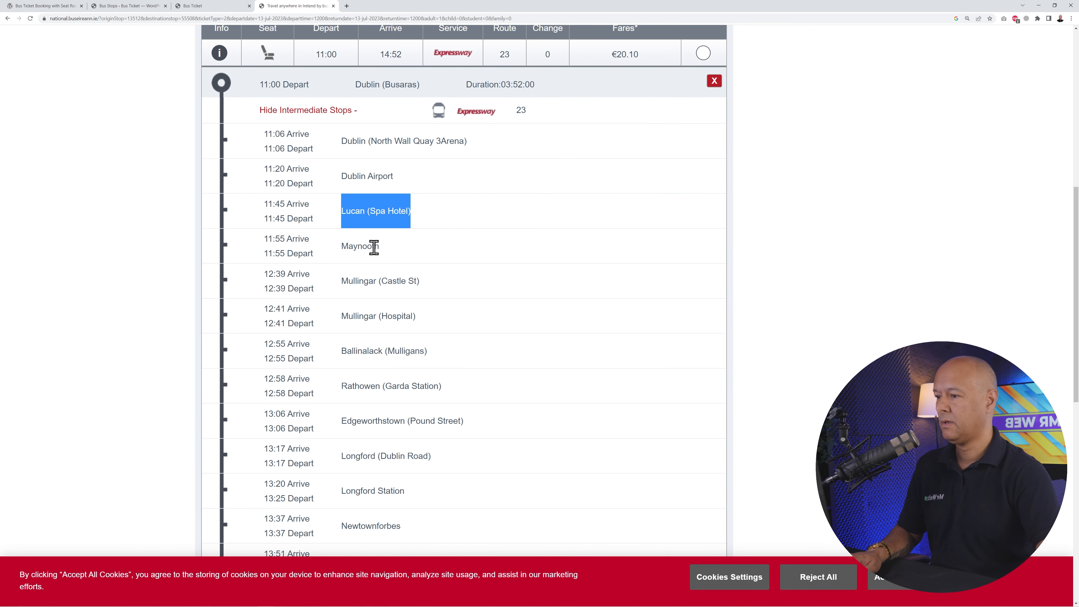
triple_click(392, 250)
triple_click(371, 247)
key("ctrl+c")
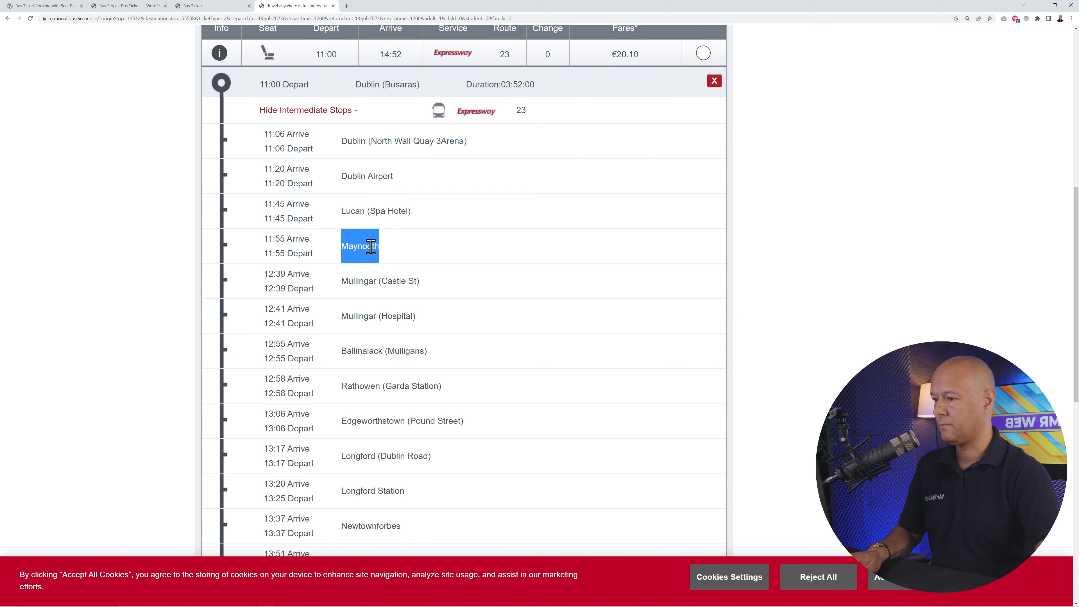
left_click(135, 6)
scroll(349, 271, "up", 3)
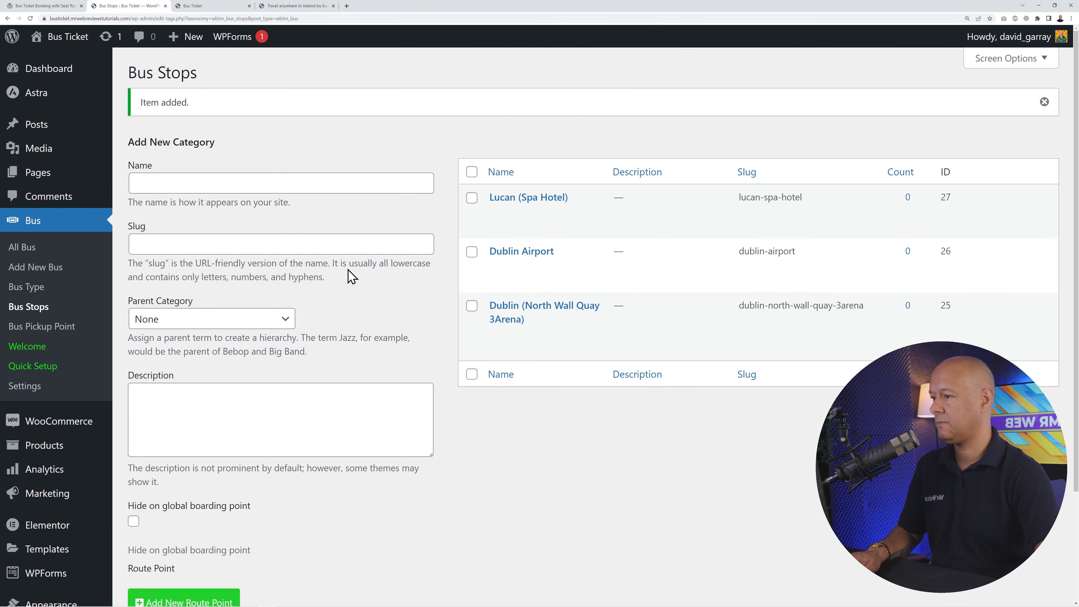
left_click(293, 183)
key("ctrl+v")
scroll(441, 273, "down", 3)
left_click(200, 507)
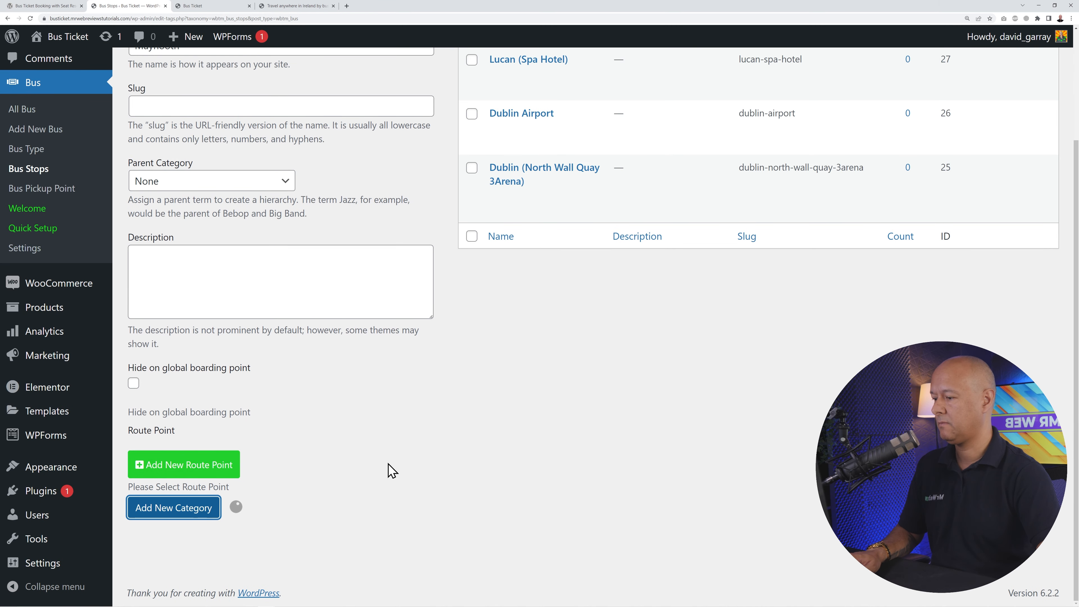
scroll(448, 441, "up", 4)
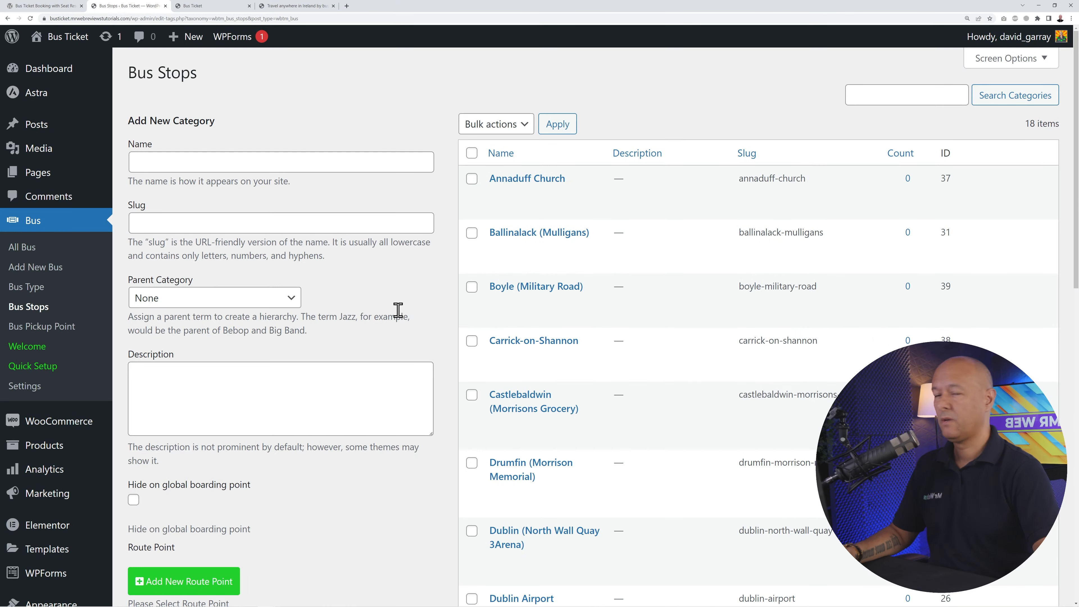
- Review the five bus stops in the list, then go to Bus > Bus Pickup Point
scroll(399, 315, "down", 1)
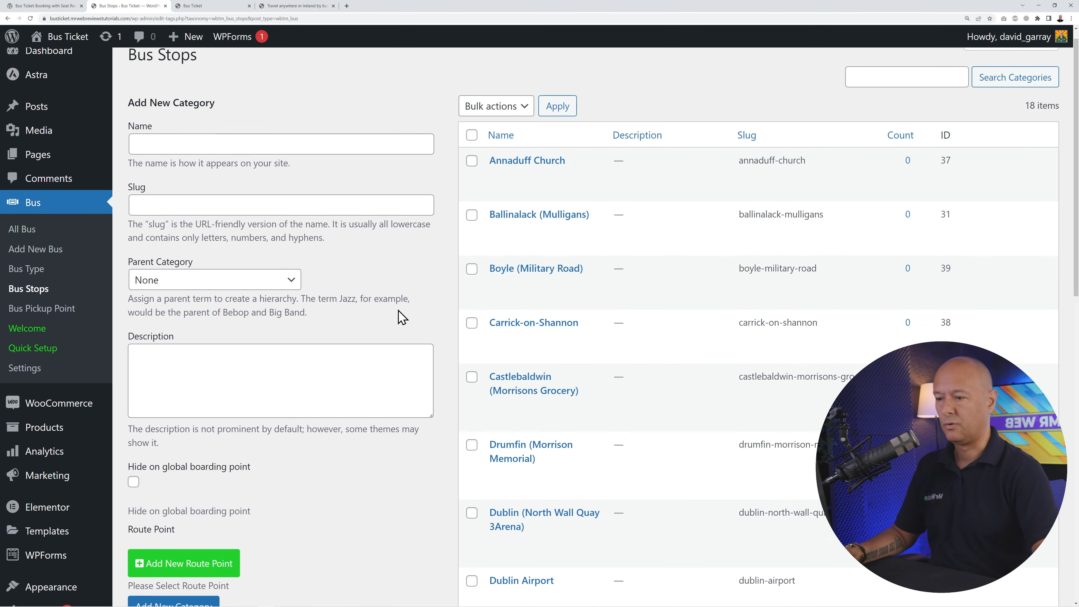
scroll(402, 316, "down", 10)
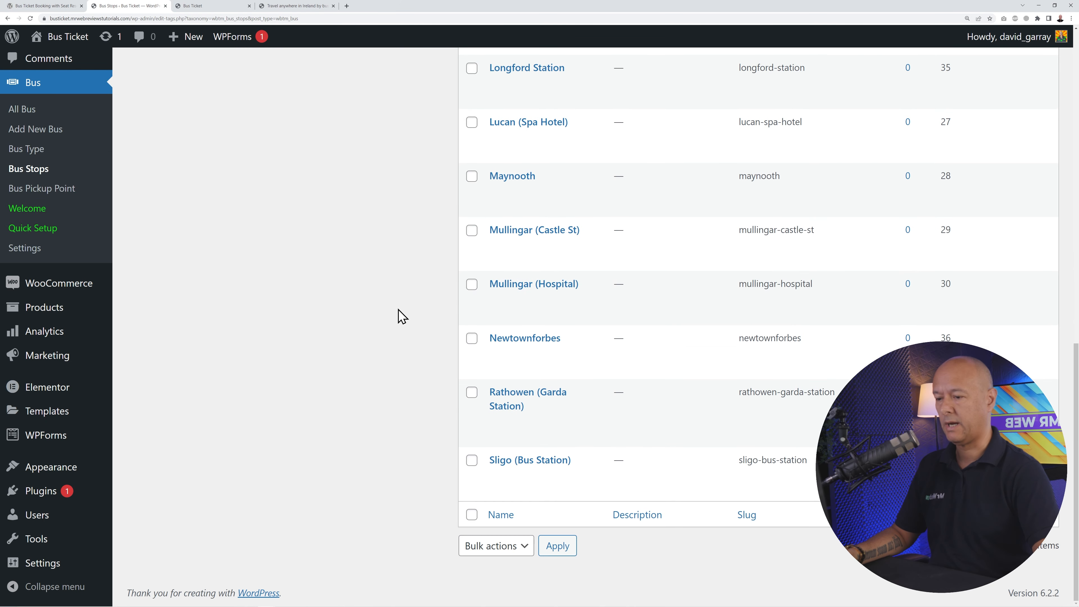
scroll(402, 317, "up", 10)
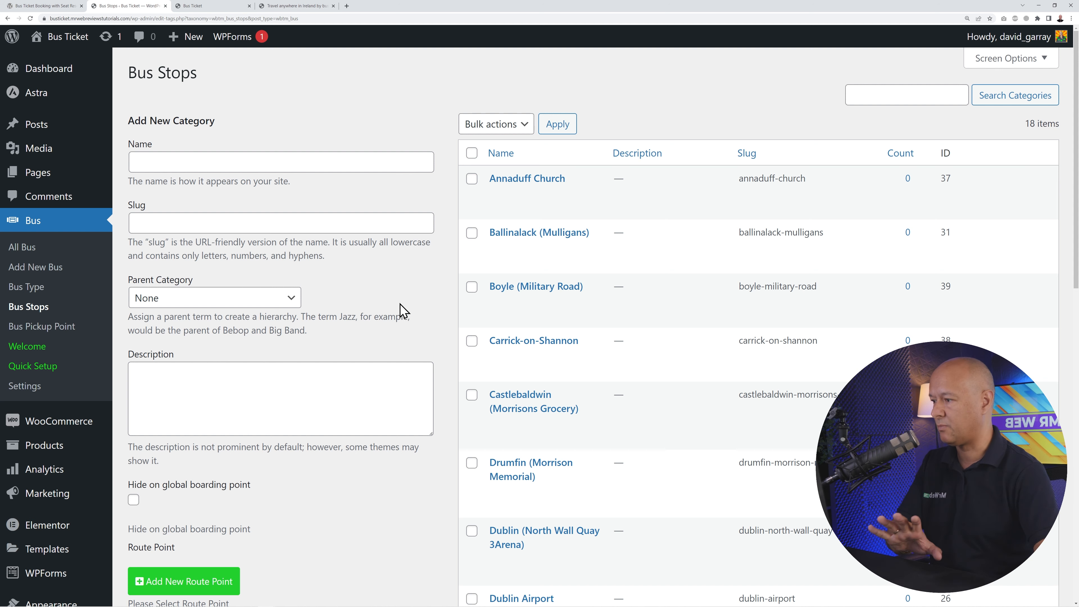
left_click(69, 335)
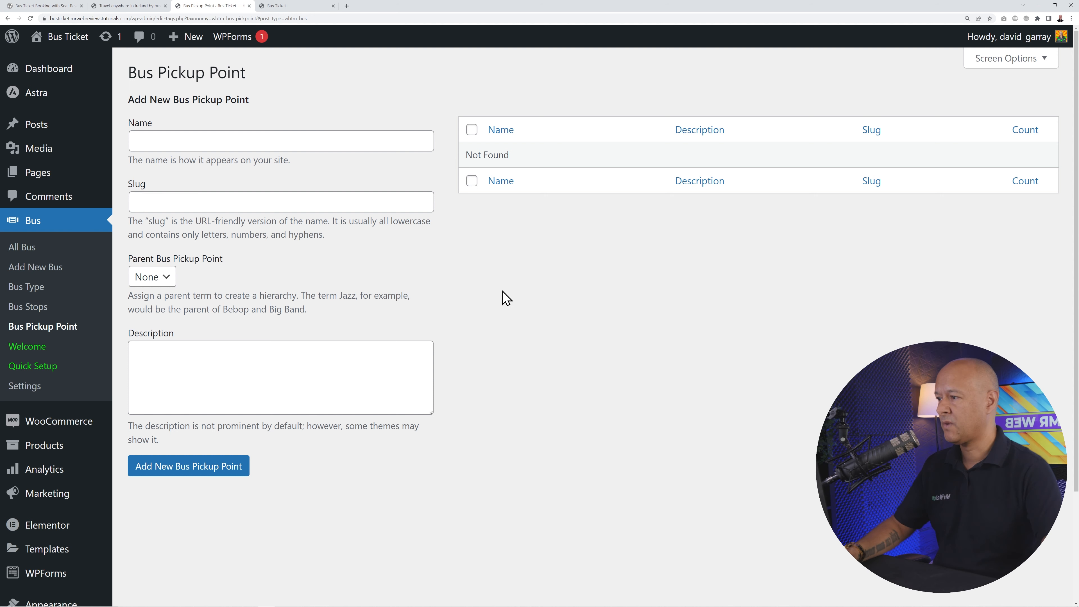
- Add Dublin, Longford and Mullingar as bus pickup points
left_click(254, 140)
type("D")
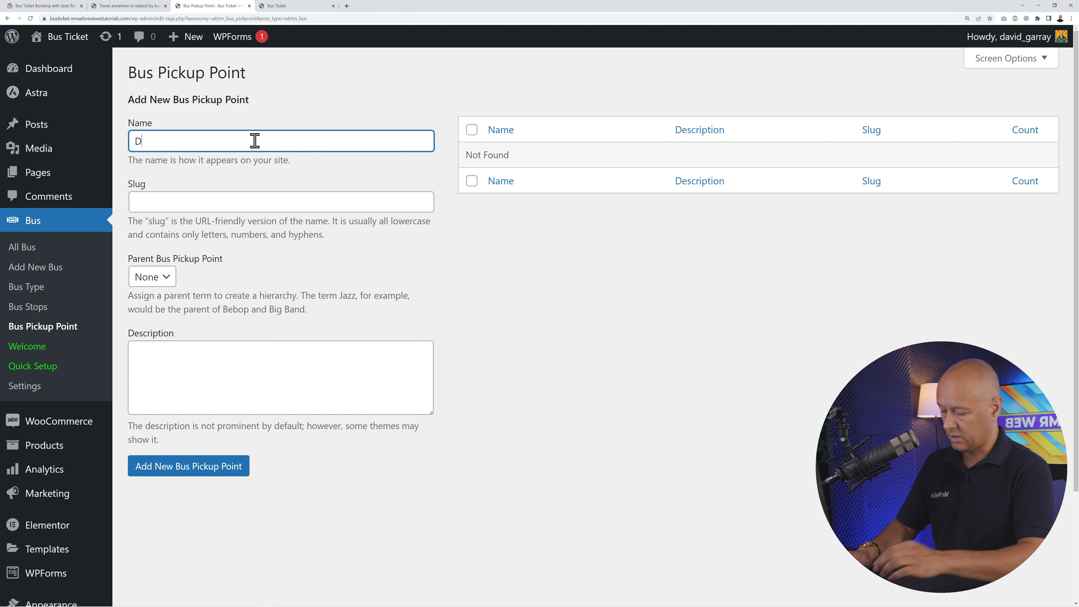
type("ublin")
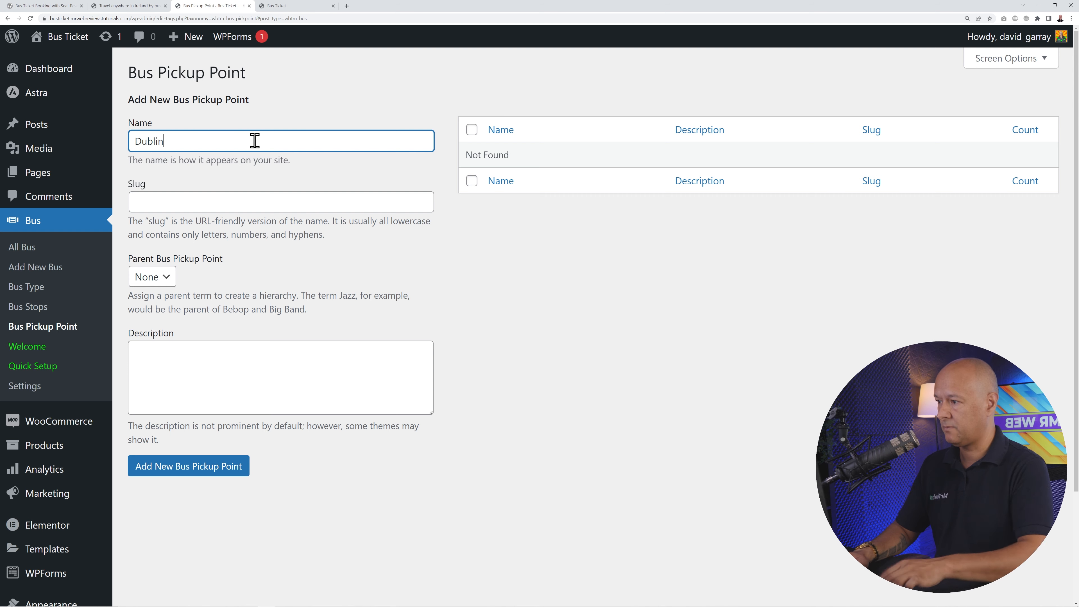
key("Return")
type("Longford")
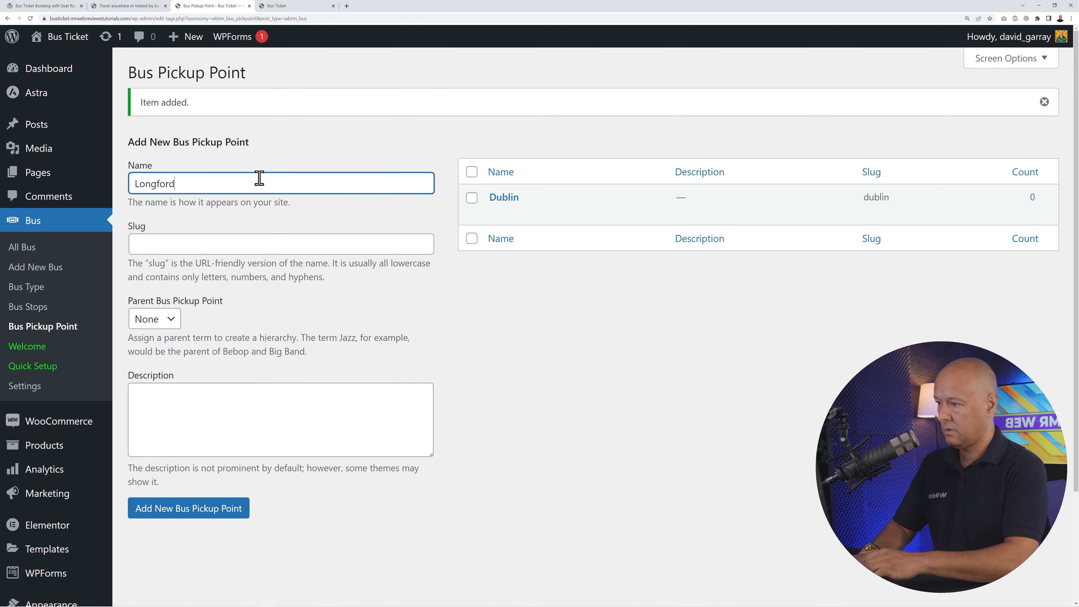
key("Return")
type("Mu")
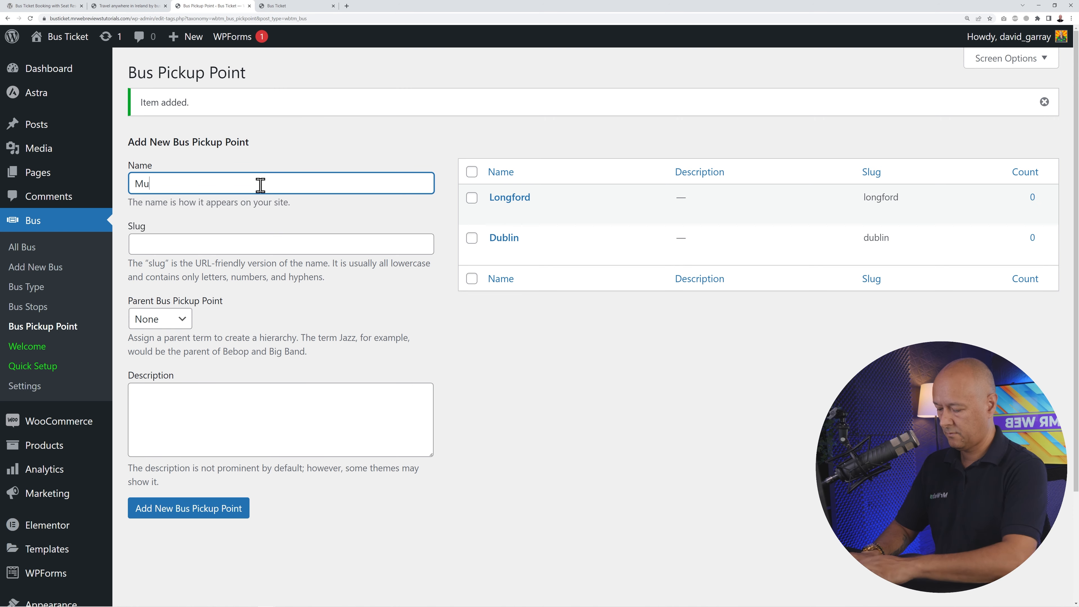
type("llingar")
key("Return")
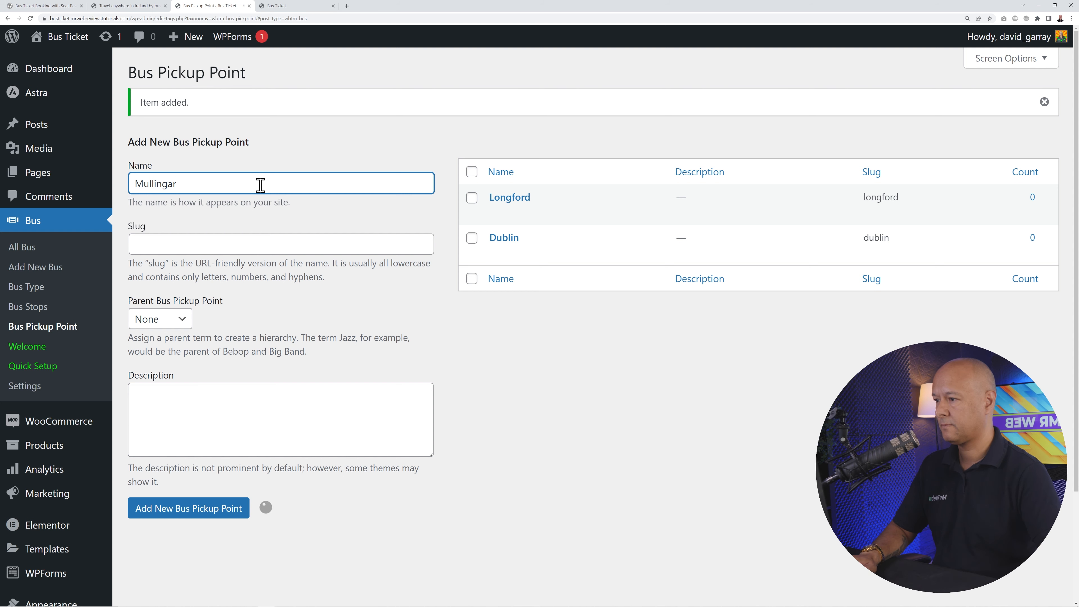
- Add Carrick on Shannon, Boyle and Sligo as bus pickup points
type("Carrick on Shan")
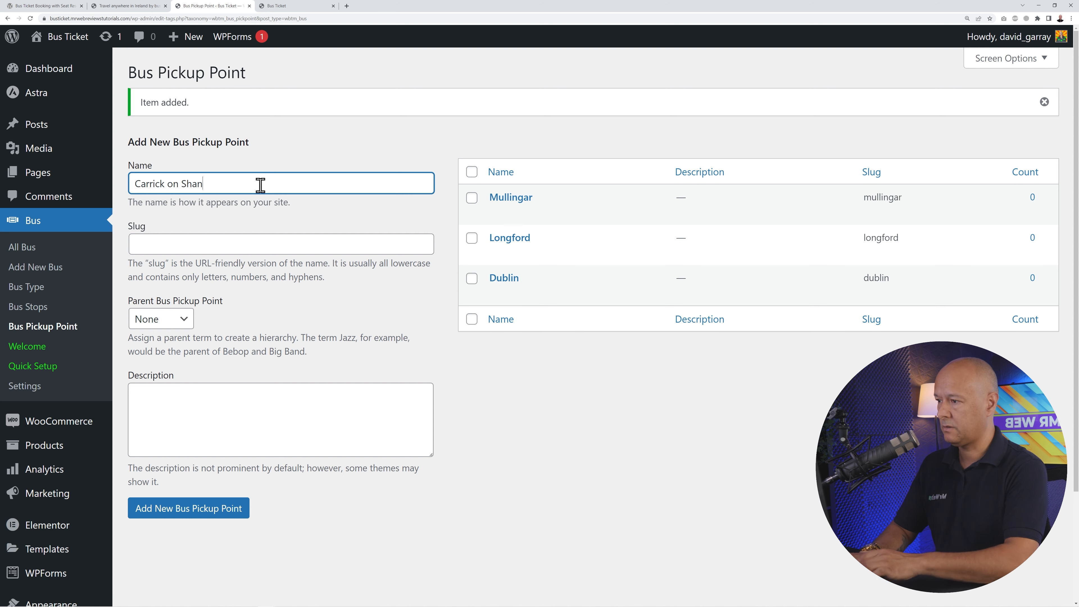
type("non")
key("Return")
type("B")
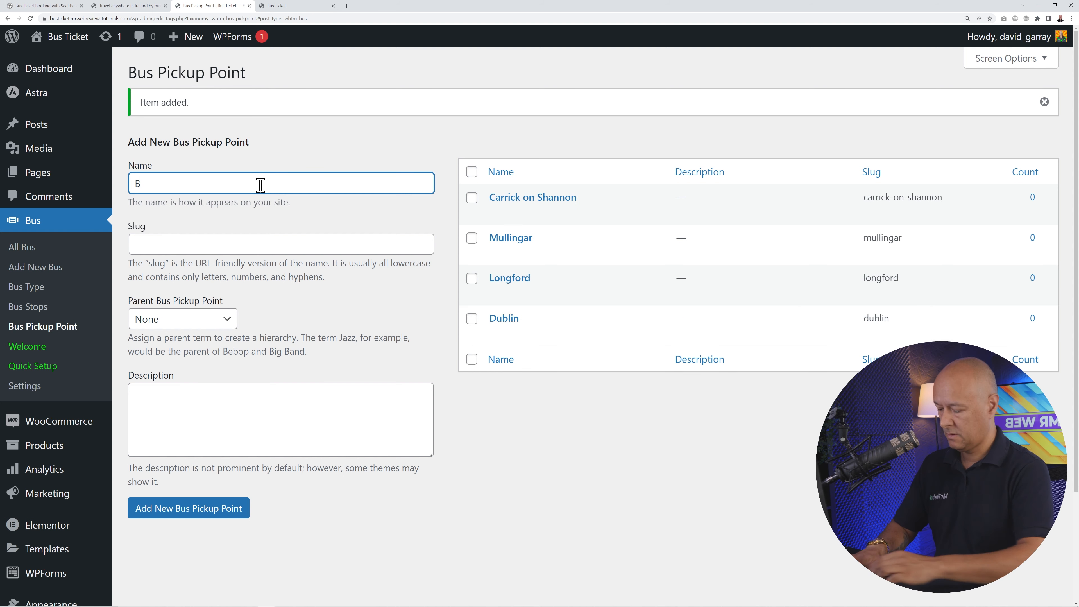
type("oyleSligo")
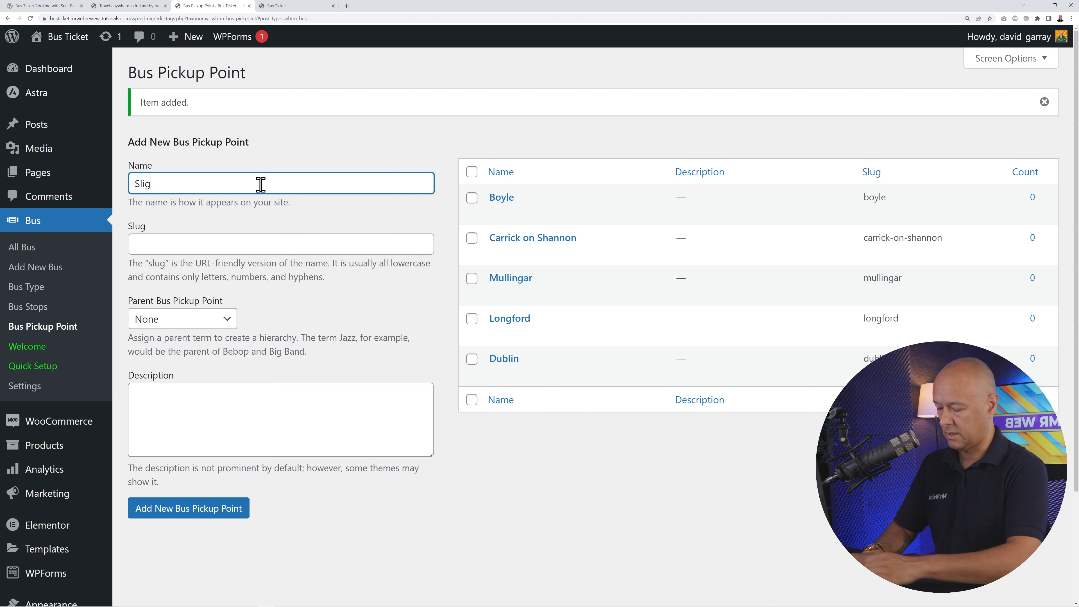
key("Return")
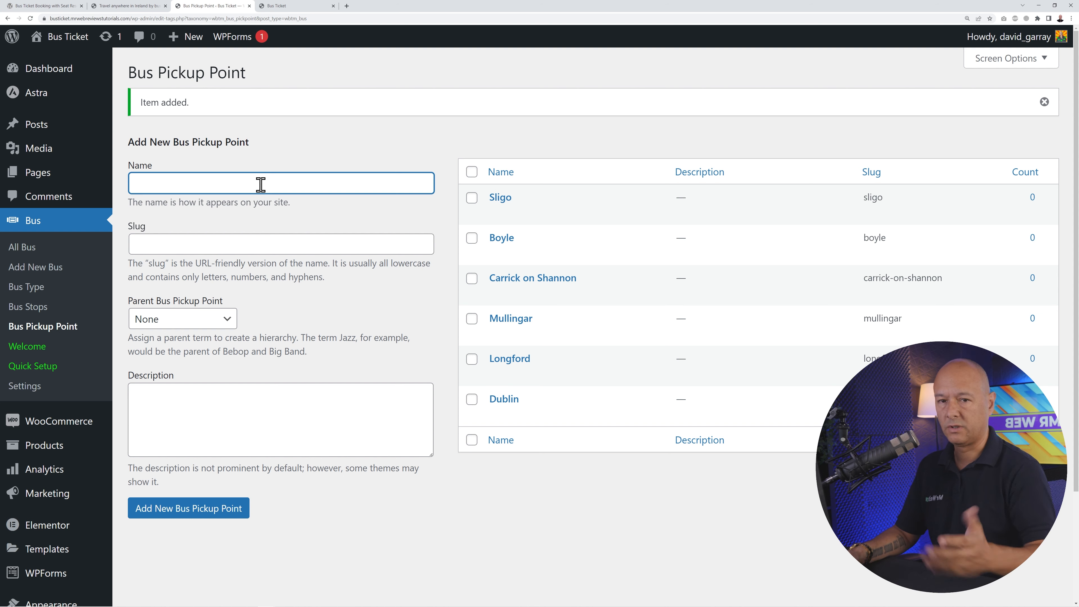
left_click(355, 317)
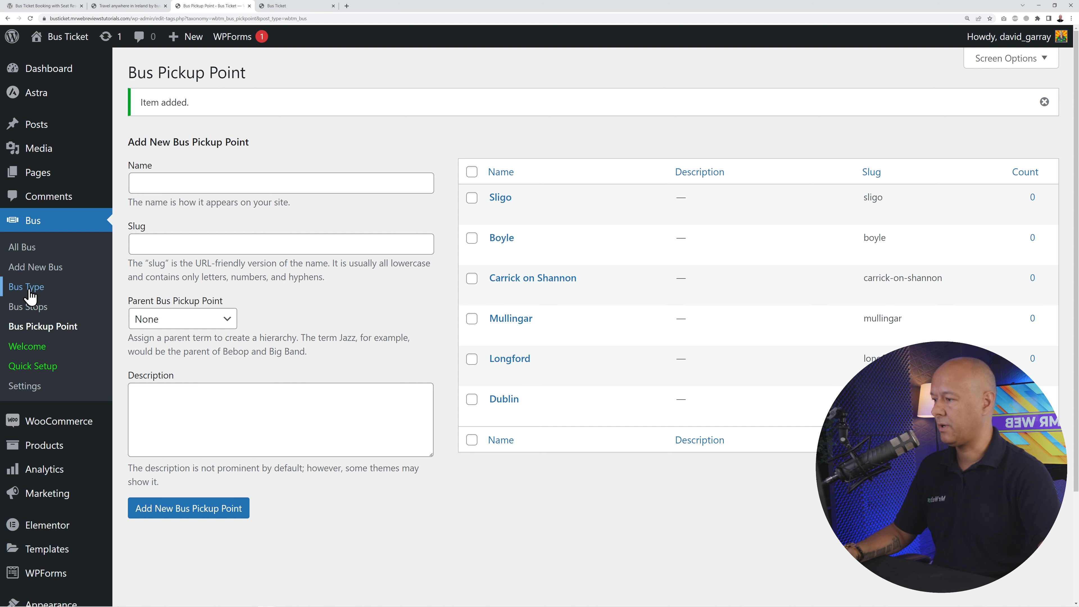
left_click(363, 302)
left_click(510, 545)
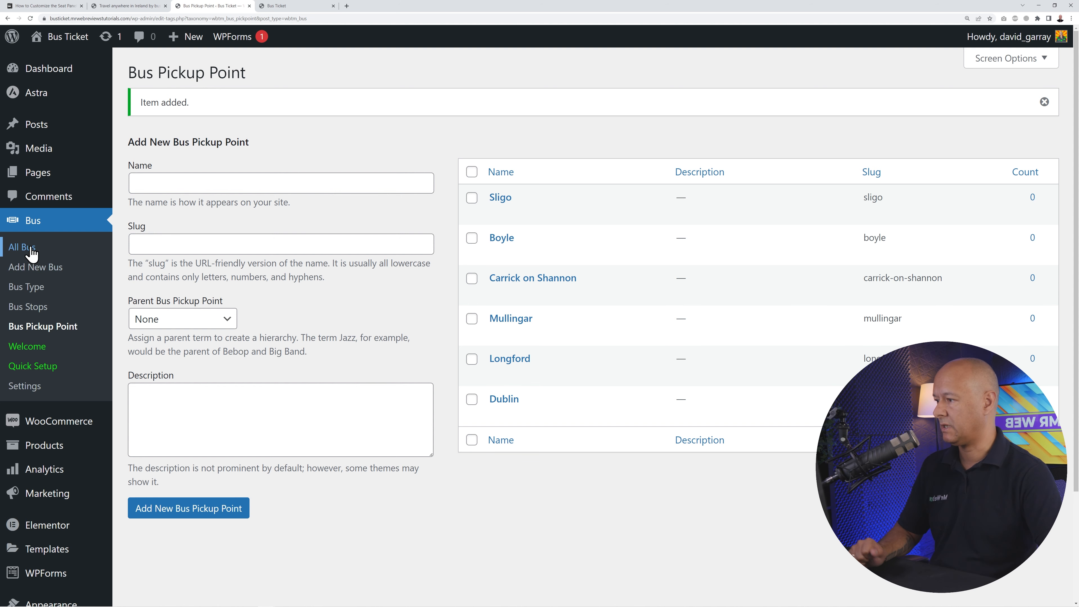
- Start a new bus post titled 'ROUTE 23' with bus number 23
left_click(49, 268)
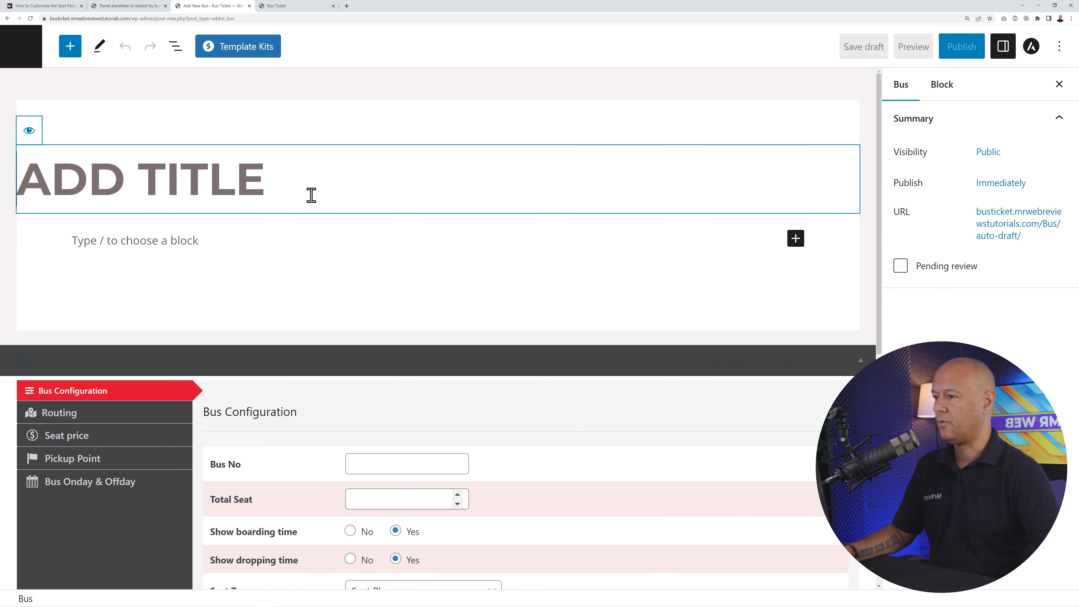
type("ROUTE 23")
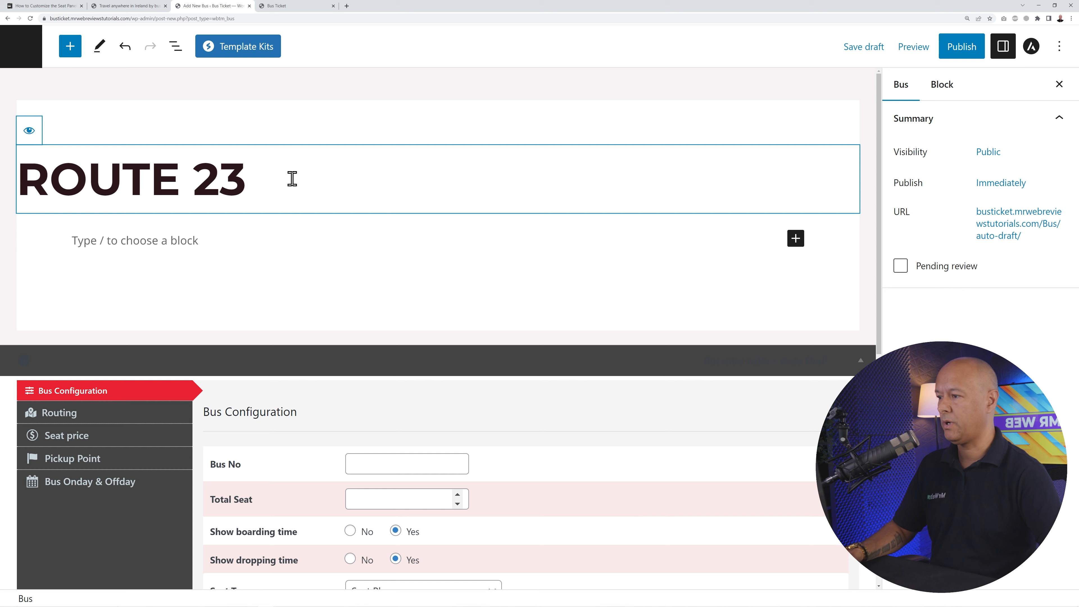
left_click(304, 237)
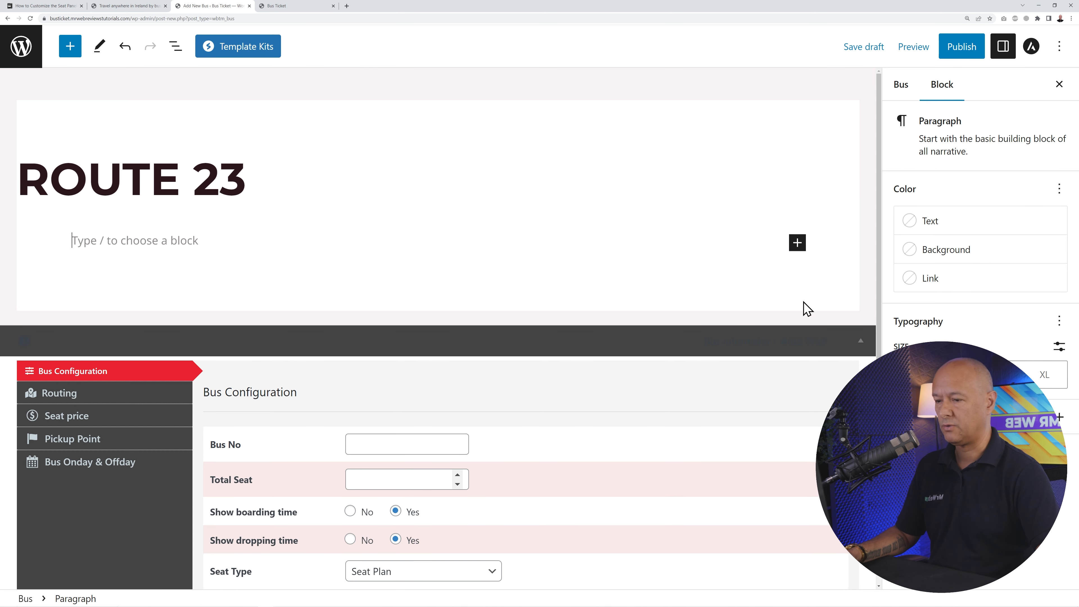
scroll(824, 317, "down", 5)
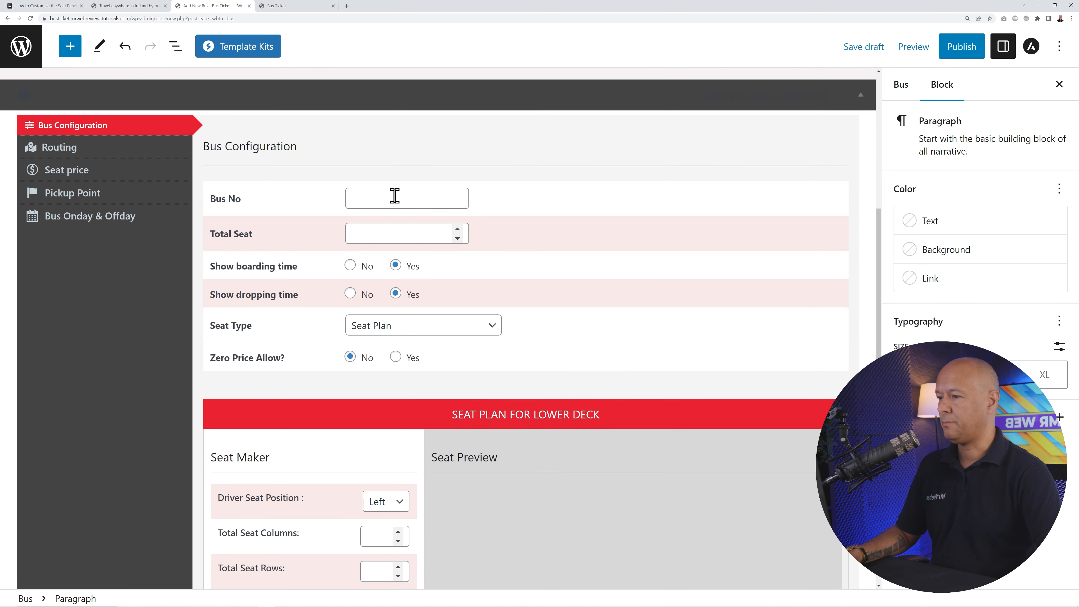
left_click(394, 196)
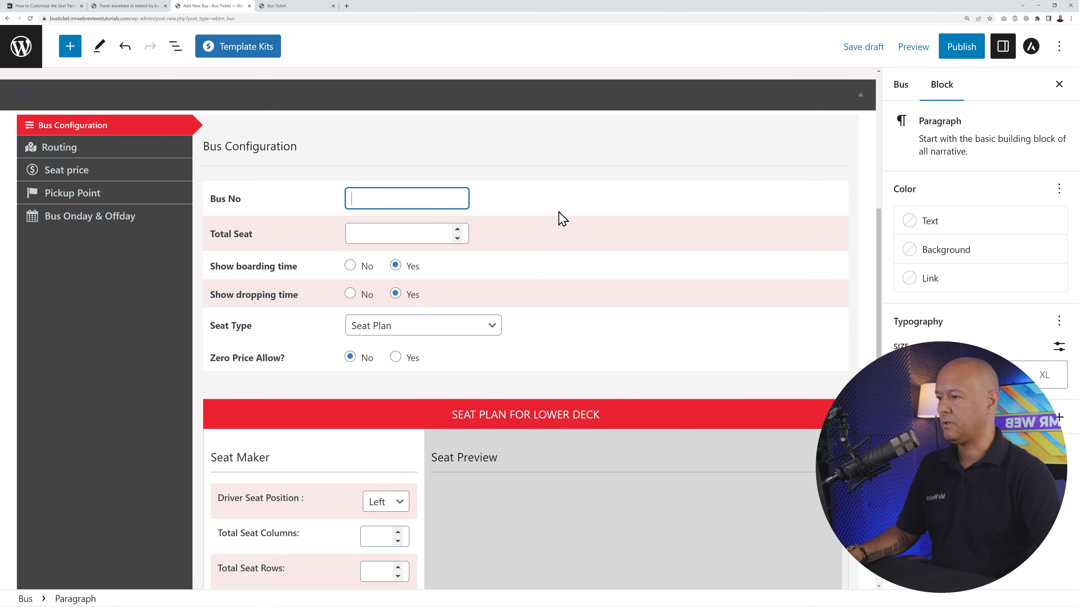
type("23")
left_click(578, 221)
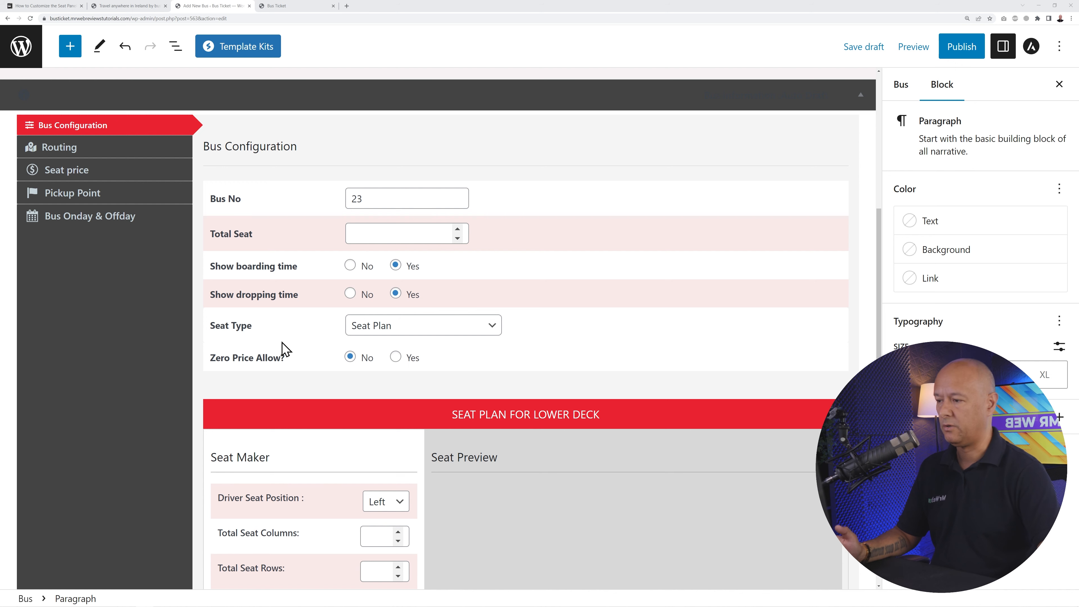
- Switch the seat type to Without Seat Plan, then back to Seat Plan
left_click(442, 328)
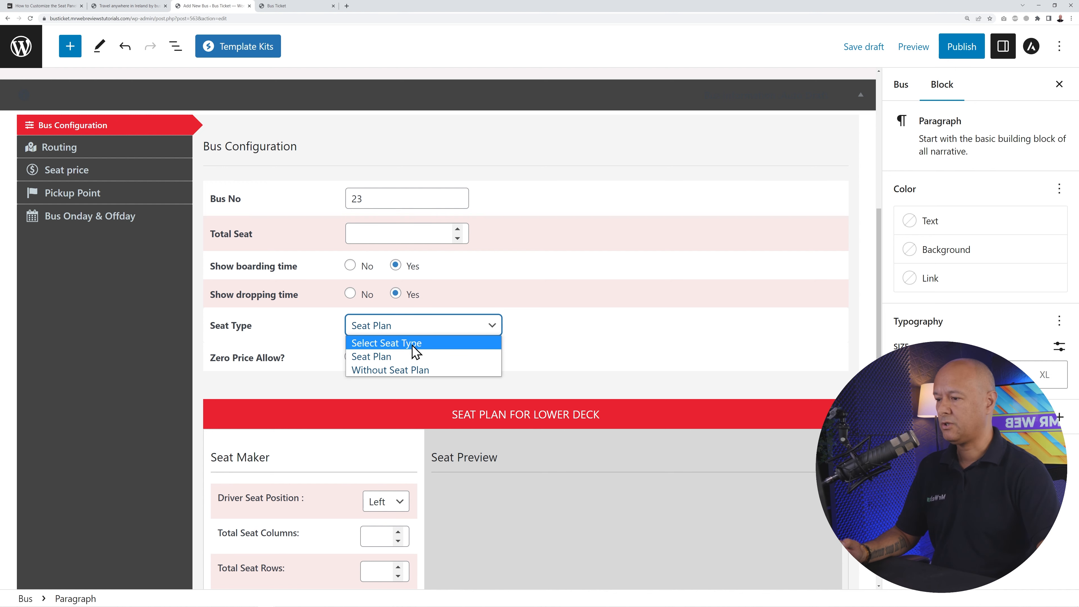
left_click(391, 370)
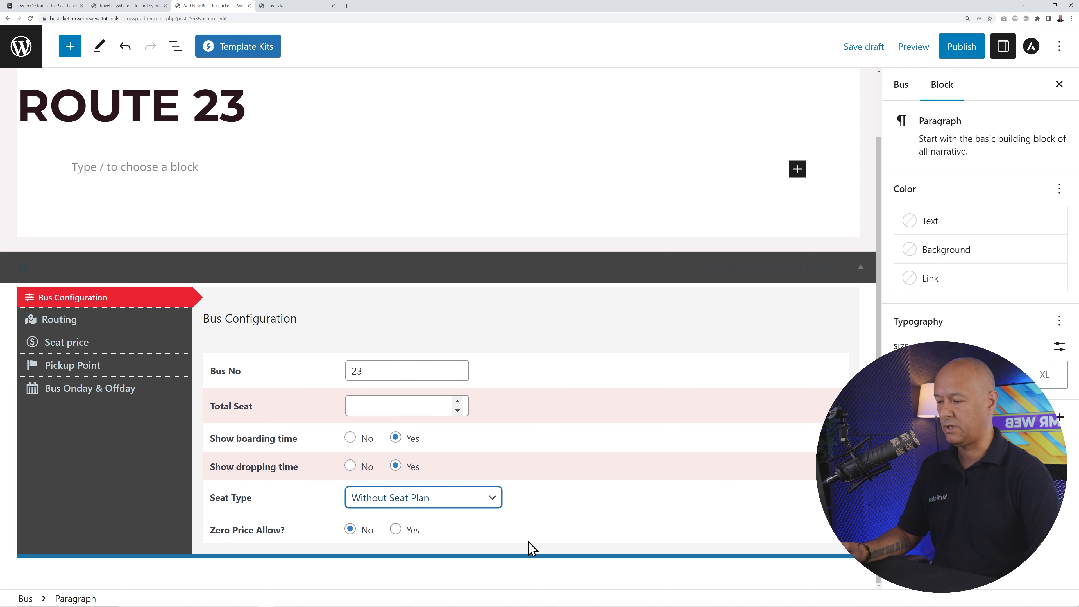
left_click(482, 502)
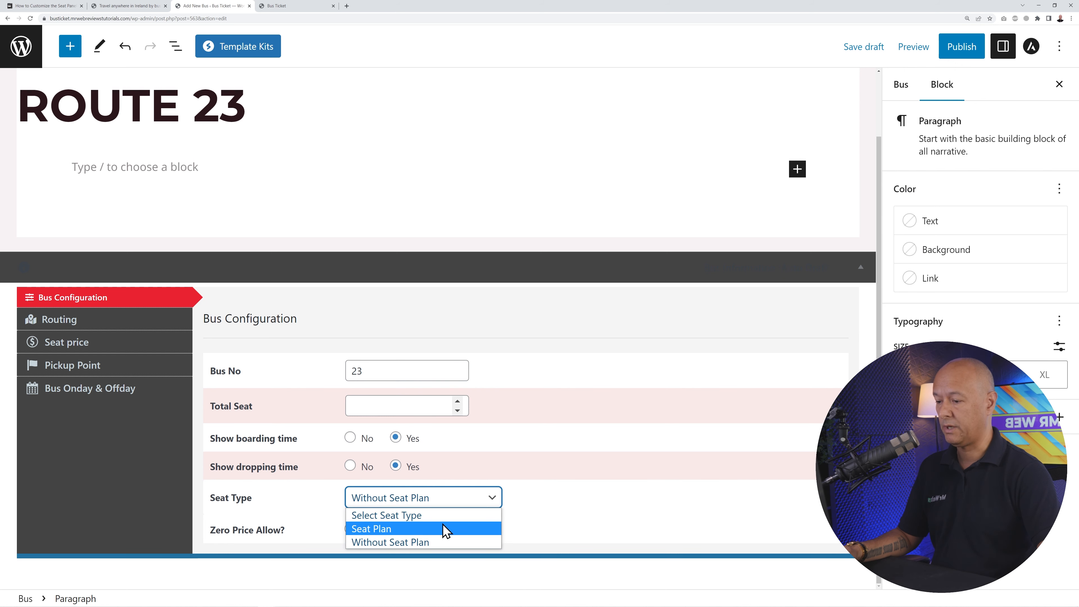
left_click(484, 527)
scroll(621, 425, "down", 2)
scroll(621, 420, "down", 1)
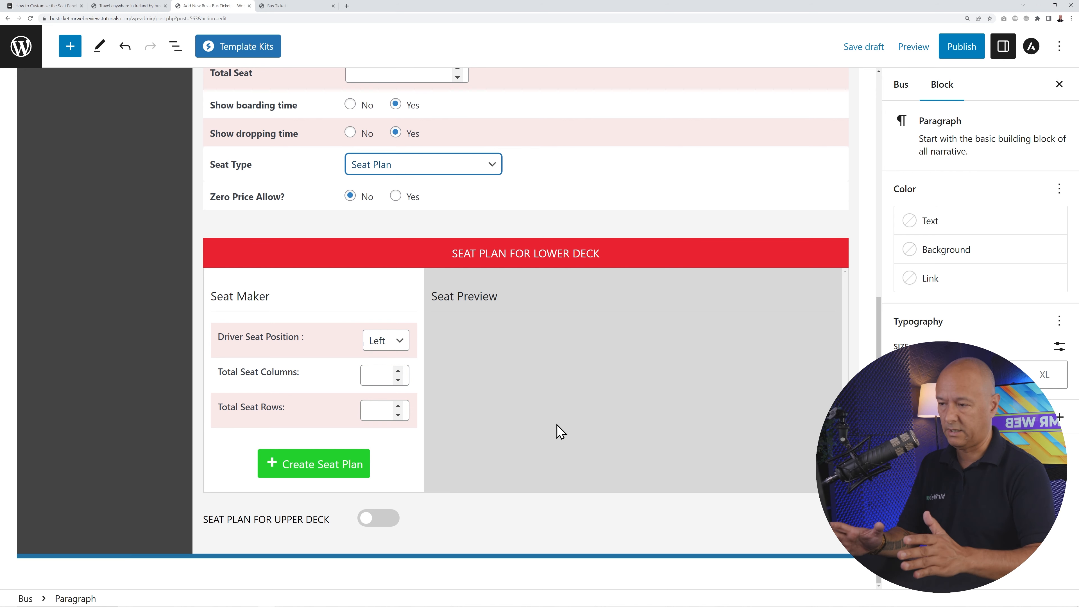
scroll(697, 276, "up", 2)
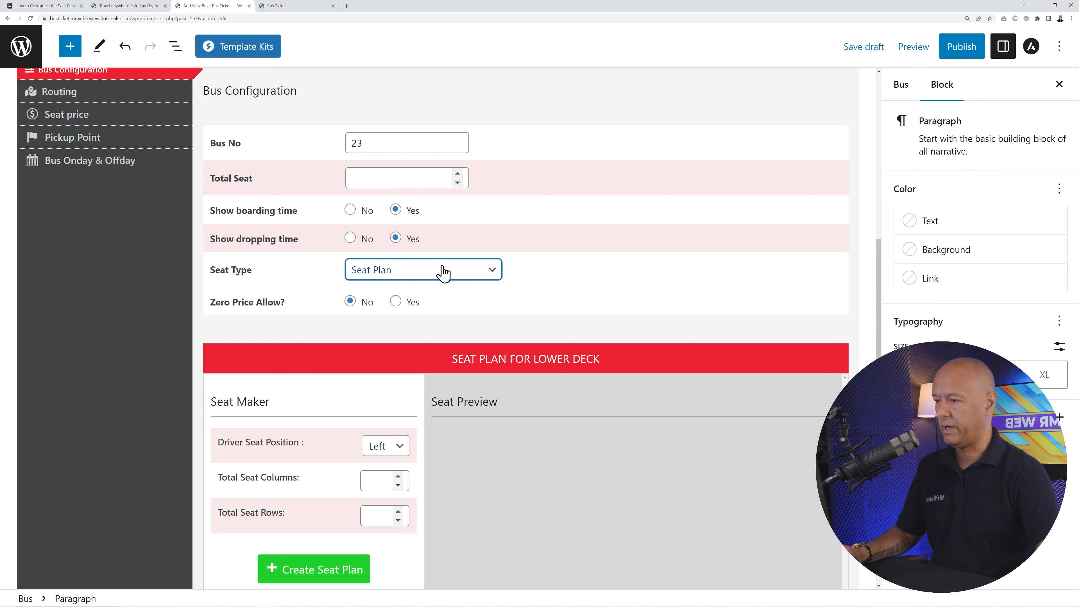
- Turn off Show dropping time and set the driver seat position to Right
left_click(351, 239)
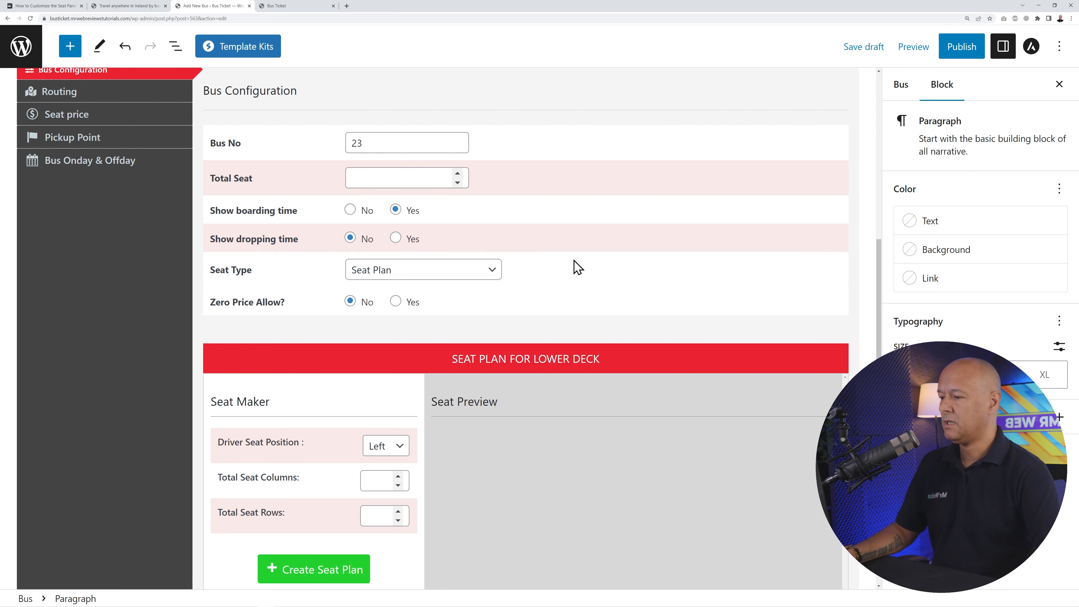
scroll(658, 460, "down", 3)
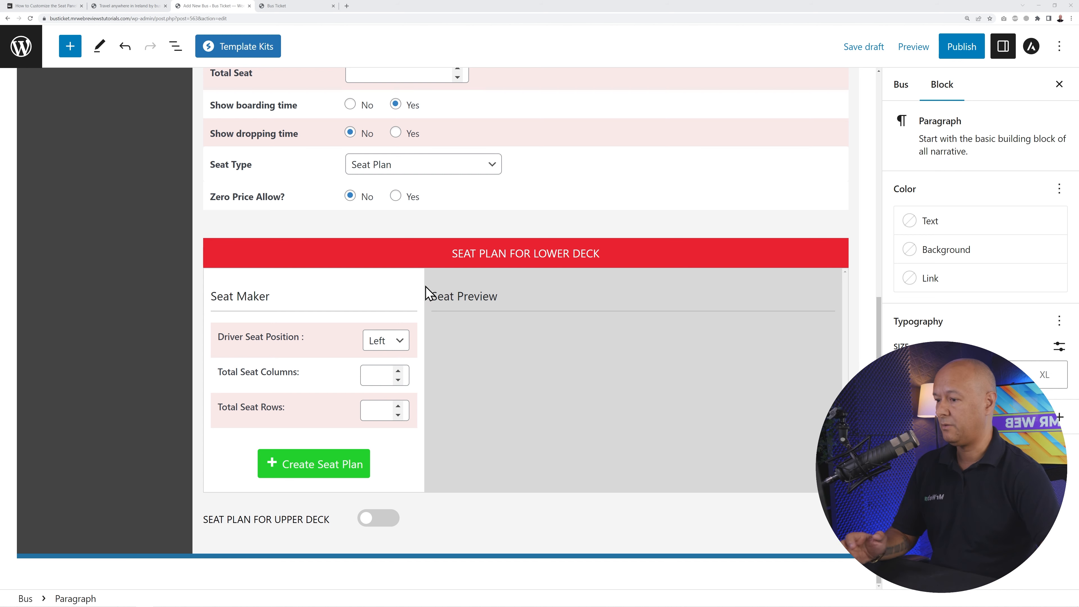
left_click(391, 340)
left_click(398, 374)
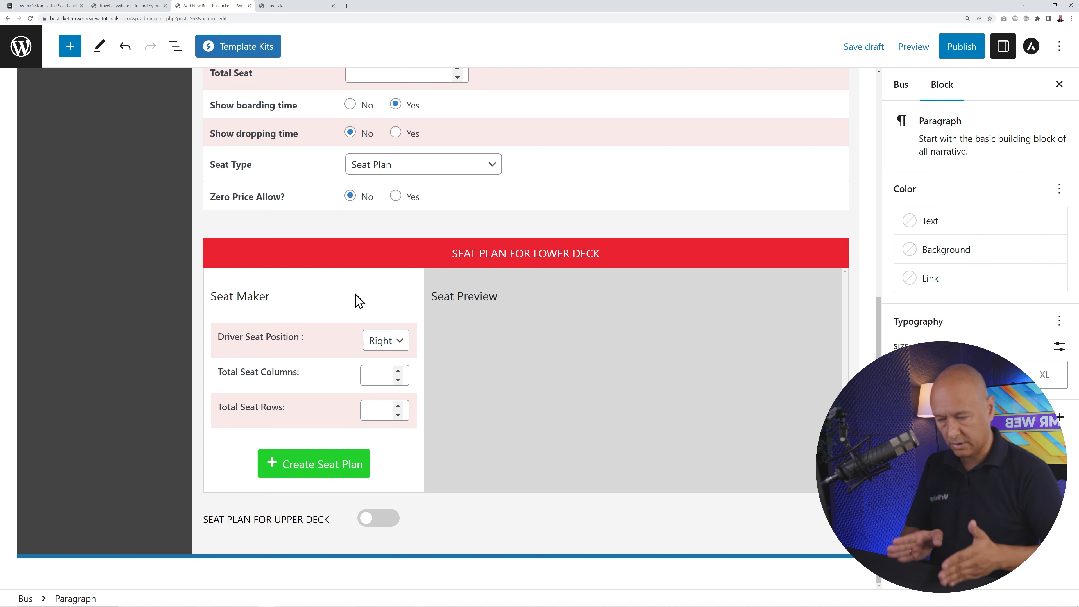
- Set 4 seat columns and 12 rows, then generate the lower-deck seat plan
double_click(402, 375)
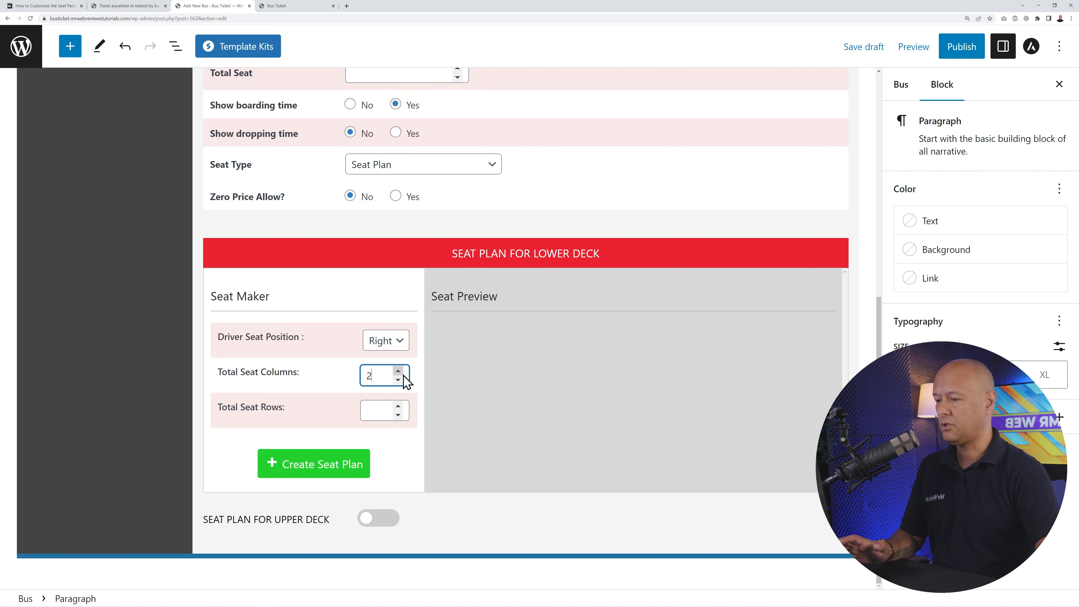
left_click(384, 411)
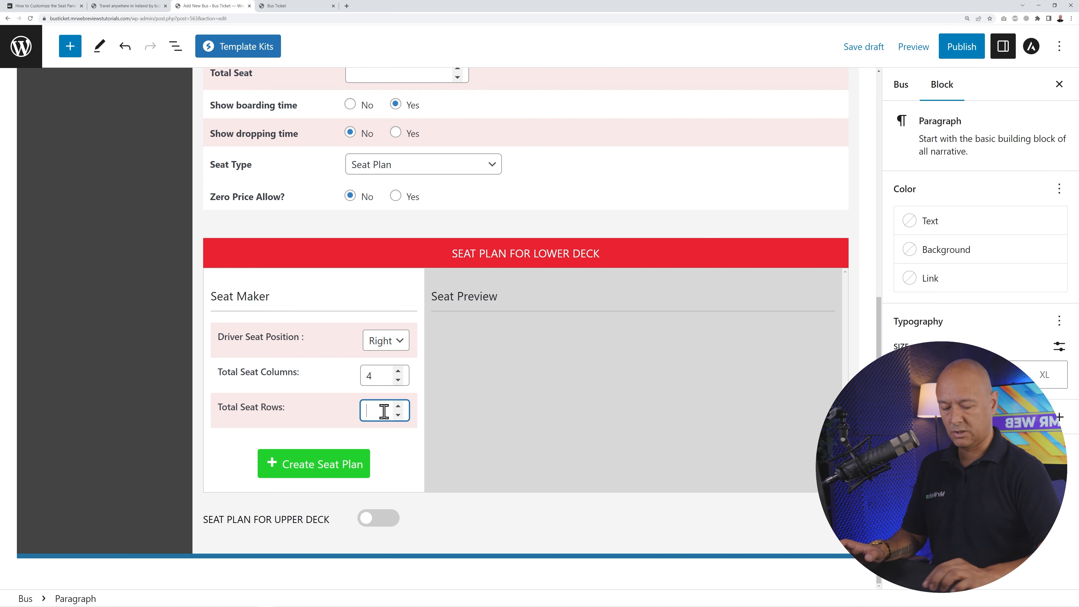
type("12")
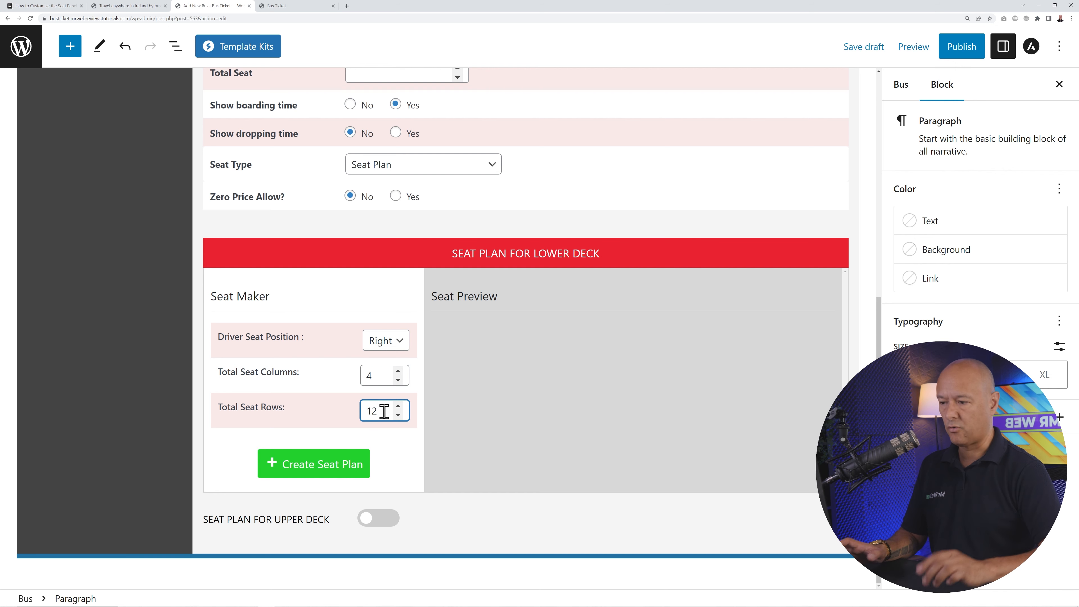
left_click(335, 475)
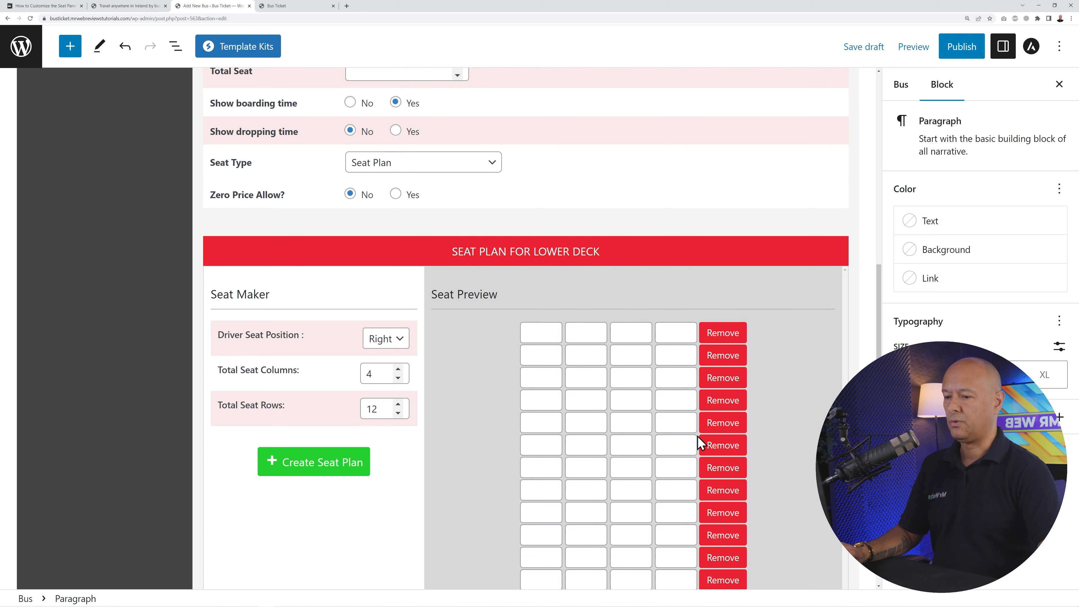
scroll(770, 446, "down", 2)
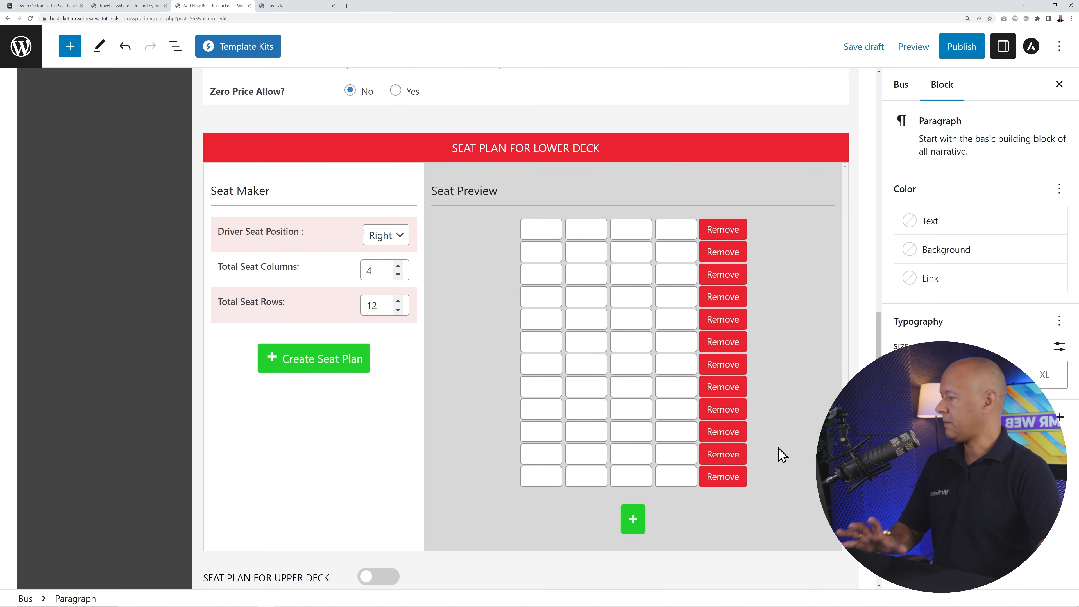
left_click_drag(0, 200, 686, 132)
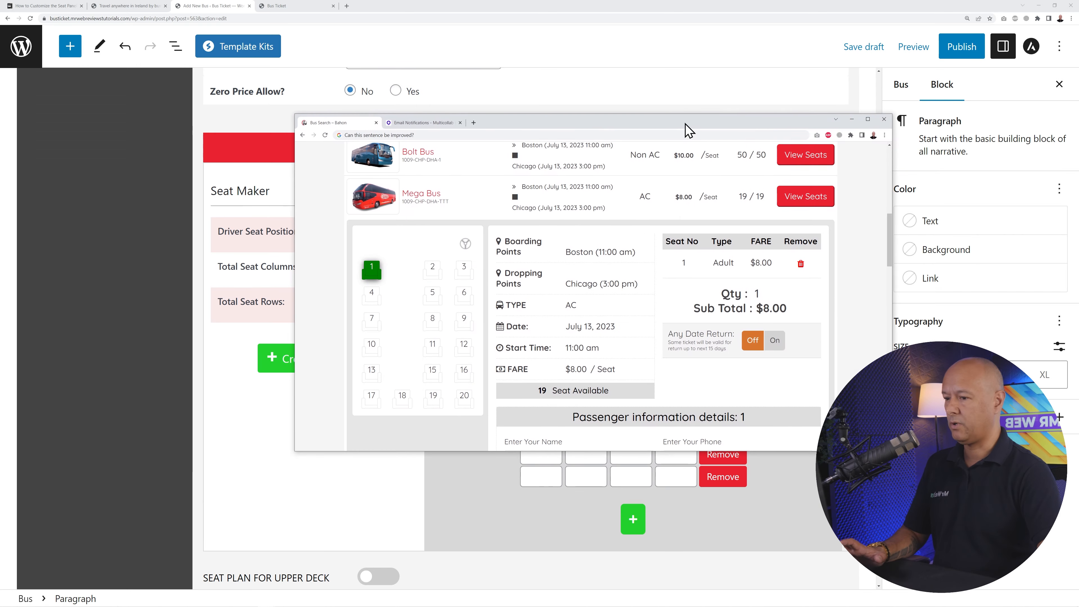
- Maximize and zoom the demo booking site, then deselect seats 9 and 1
left_click(872, 125)
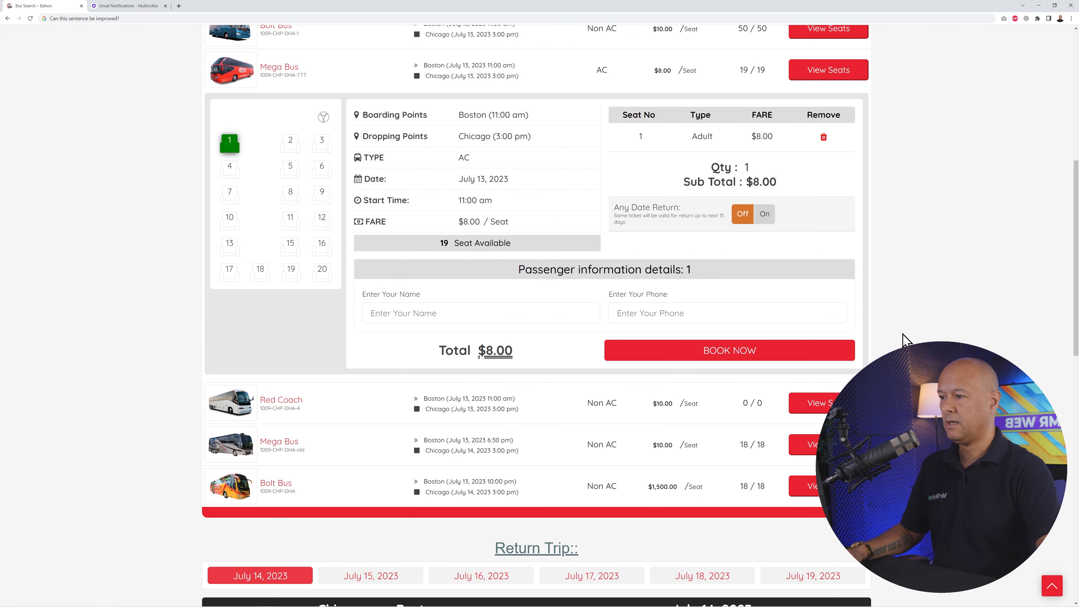
key("ctrl+plus")
key("ctrl+plus")
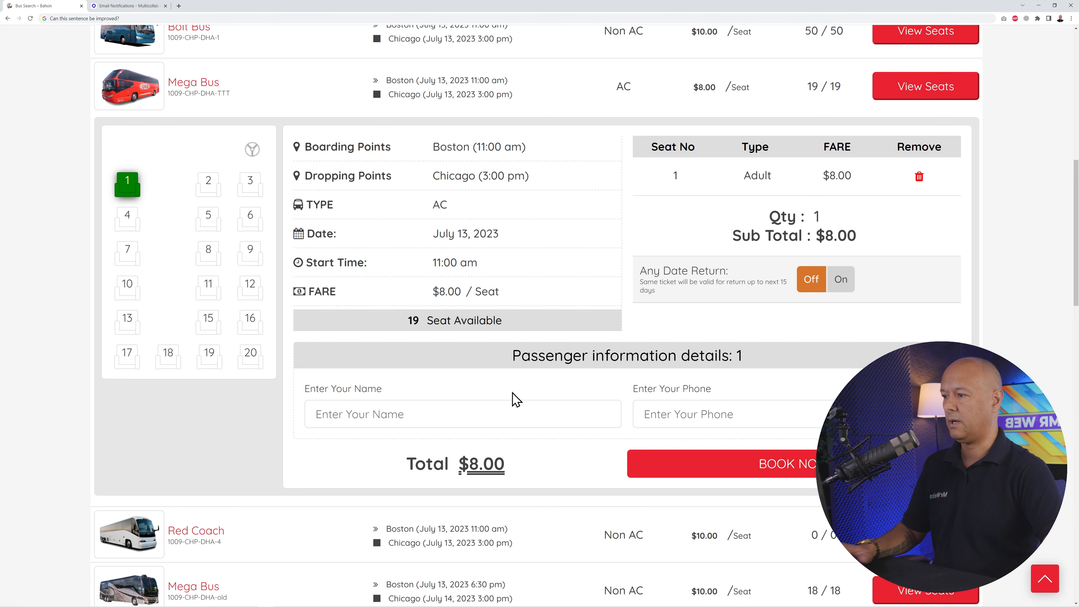
left_click(129, 189)
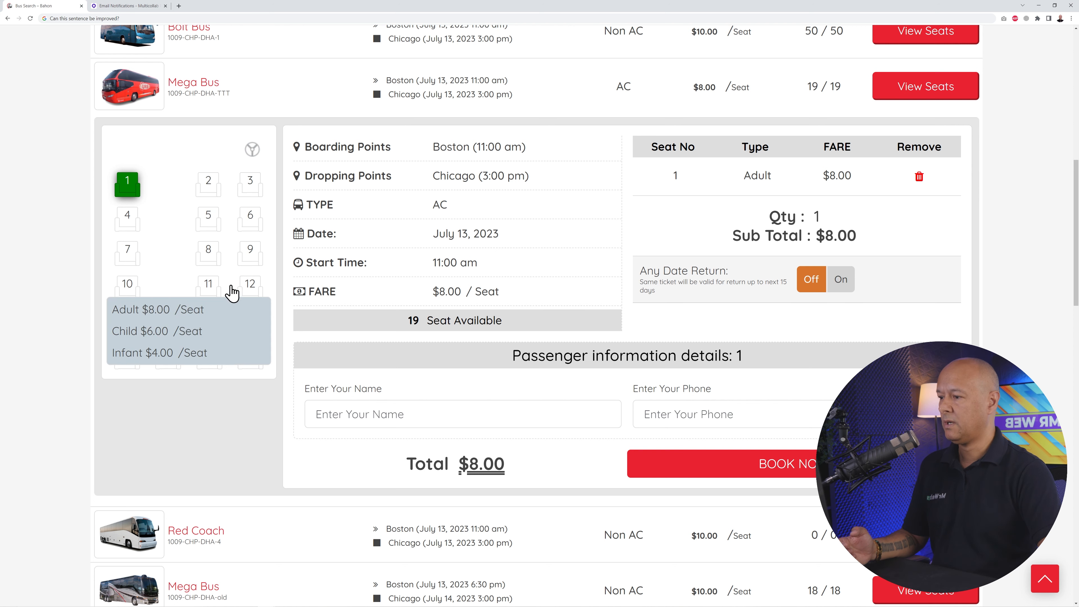
left_click(250, 252)
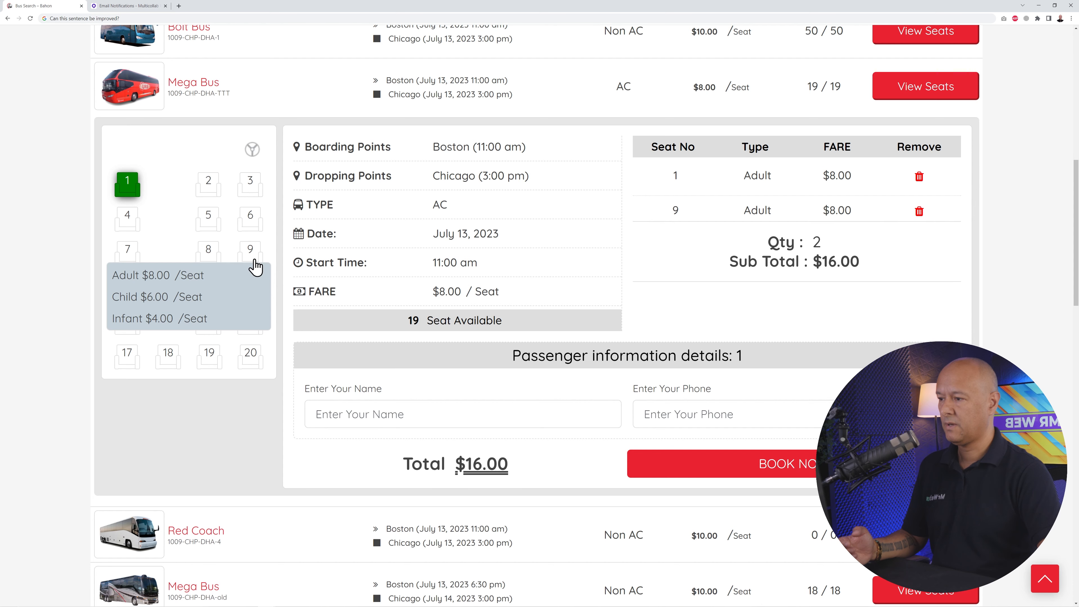
left_click(250, 253)
left_click(131, 180)
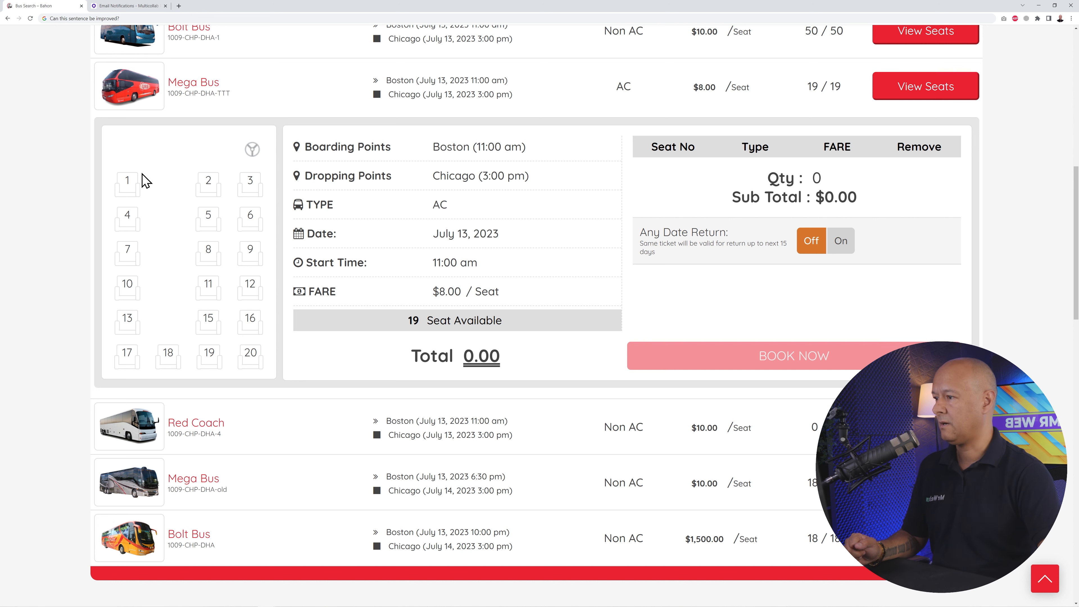
- Restore the demo site window and drag it aside to reveal WordPress
mouse_move(128, 253)
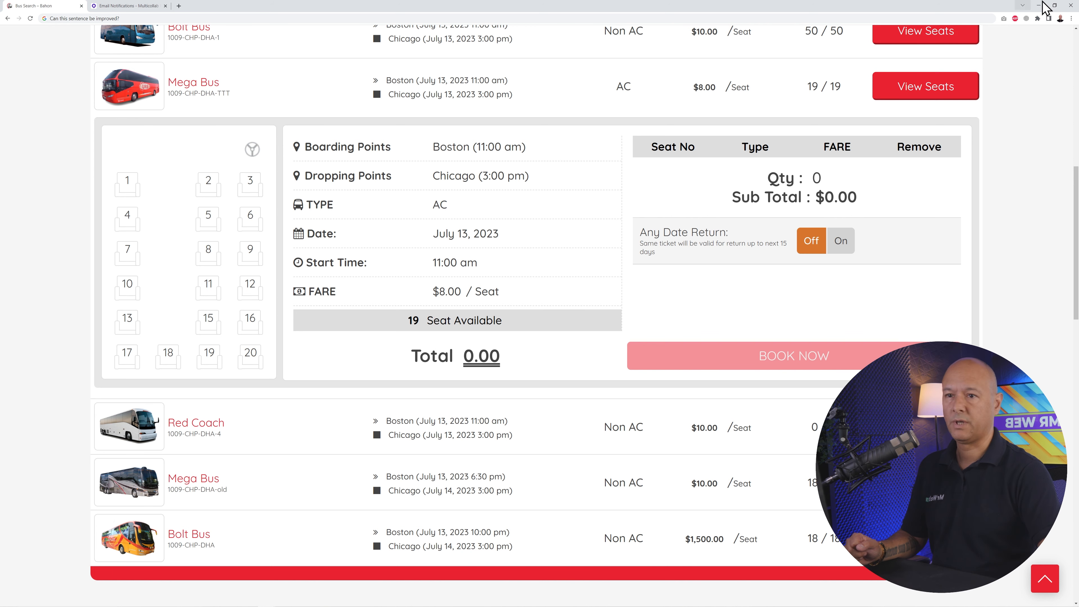
left_click(1053, 5)
left_click_drag(745, 122, 0, 216)
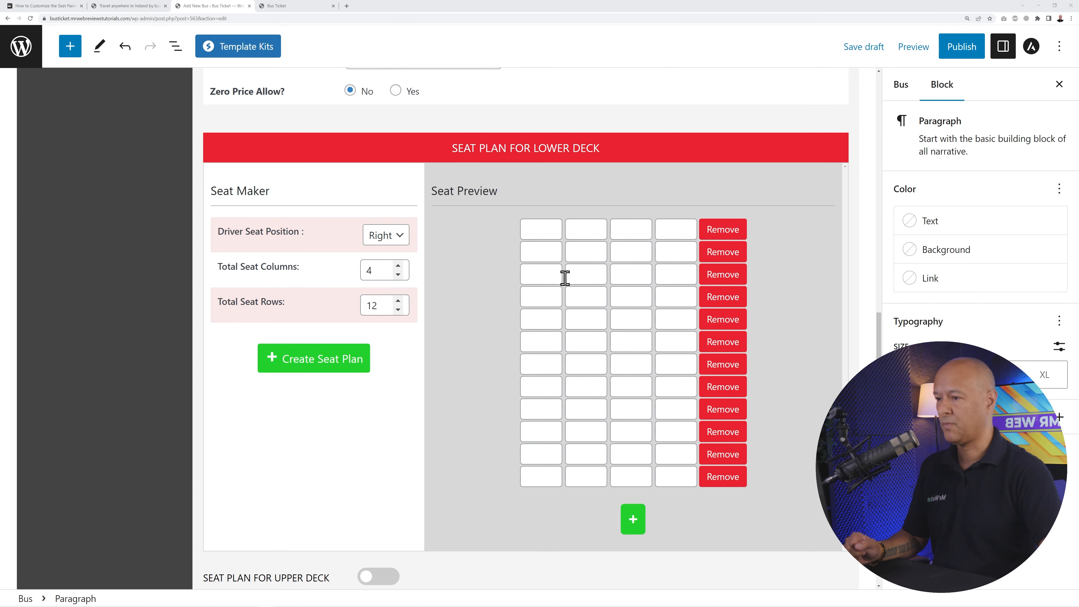
- Number the first-column seat cells 1, 2, 4, 6, 7, 8 and 9
left_click(534, 233)
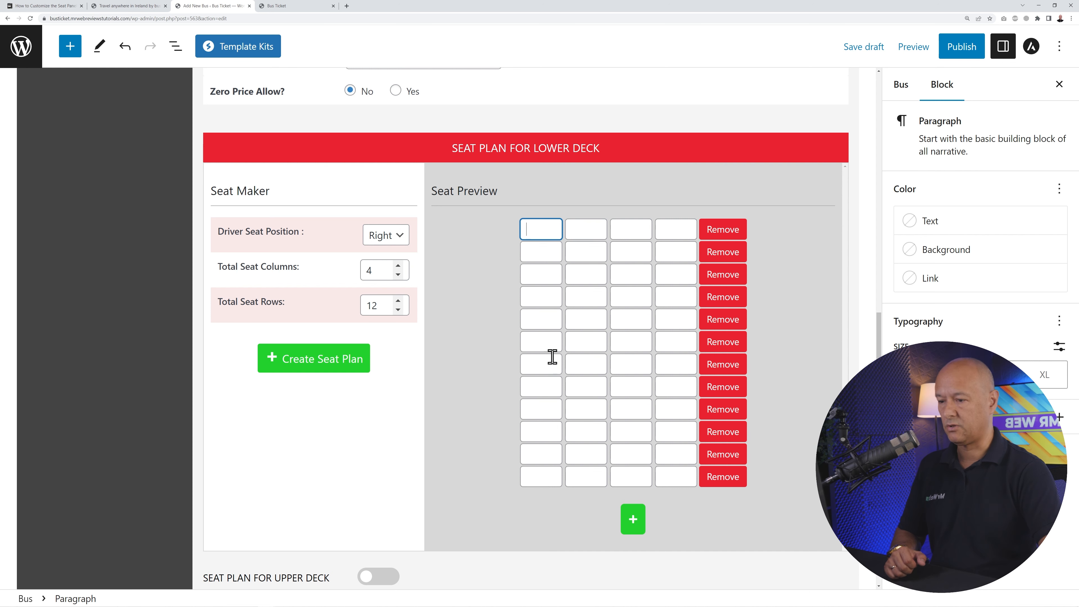
type("1")
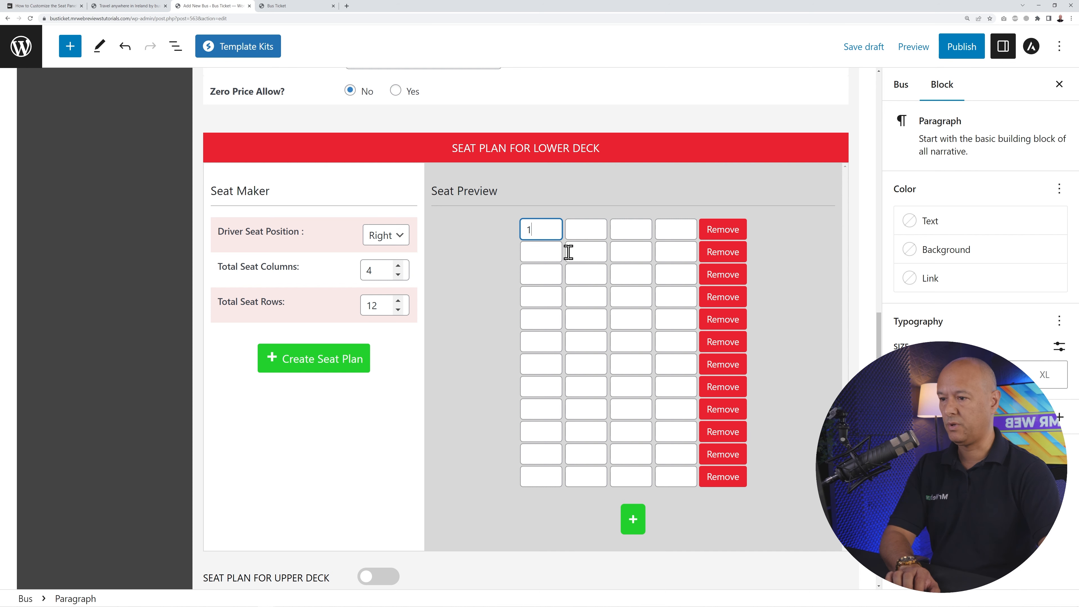
left_click(544, 252)
type("2")
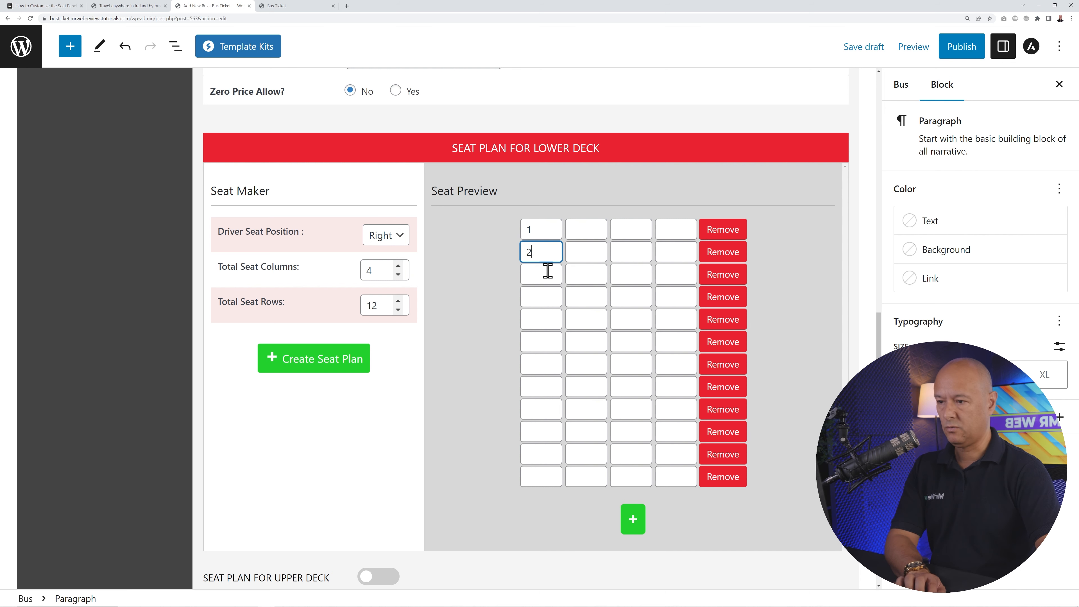
left_click(547, 272)
left_click(543, 292)
type("4")
left_click(541, 323)
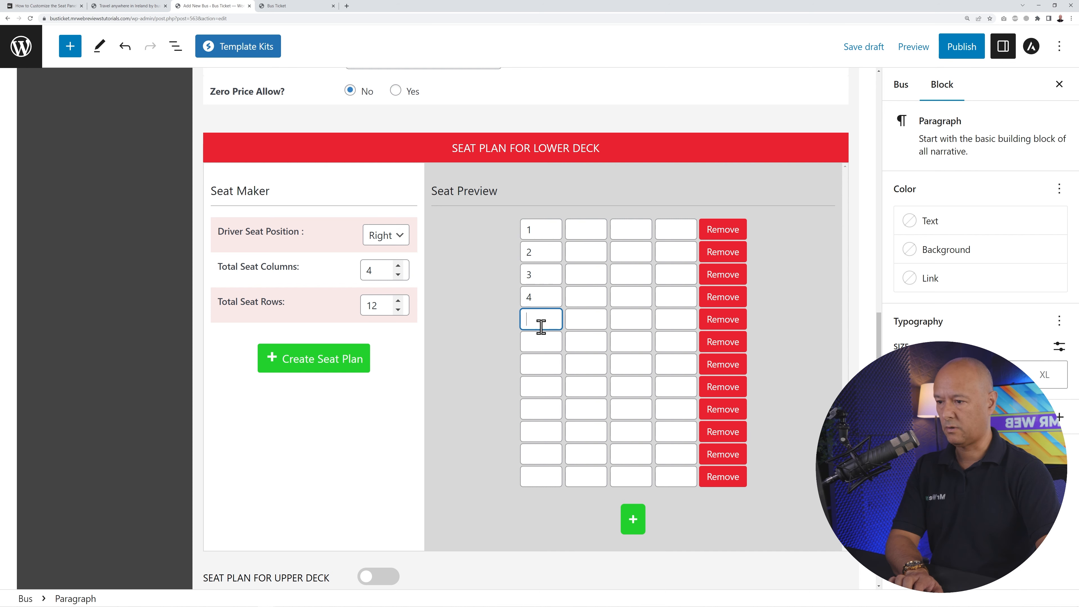
left_click(542, 343)
type("6")
left_click(542, 364)
type("7")
left_click(536, 390)
type("8")
left_click(537, 410)
type("9")
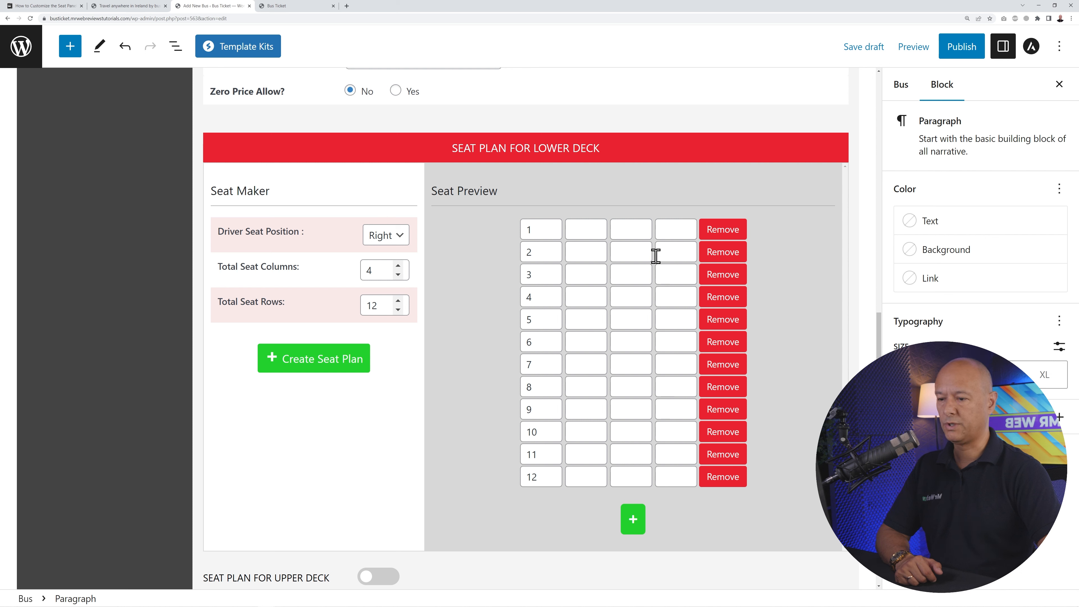
- Number the right-hand column seats 13, 14, 15, 16 and 24, 25, 26, 27
left_click(639, 236)
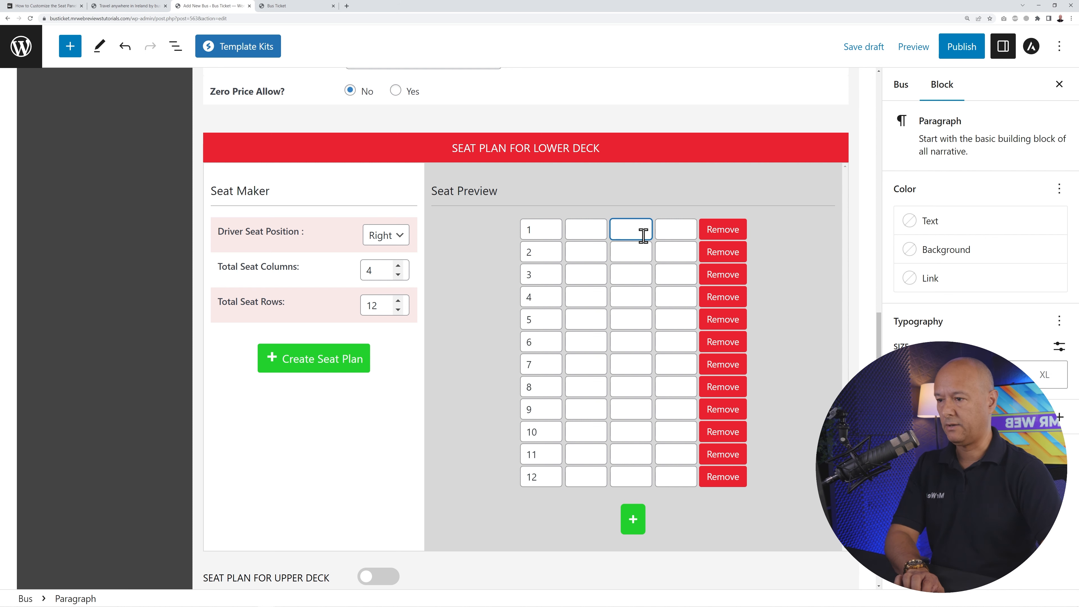
type("13")
left_click(670, 231)
type("14")
left_click(633, 255)
type("15")
left_click(676, 255)
type("16")
left_click(633, 277)
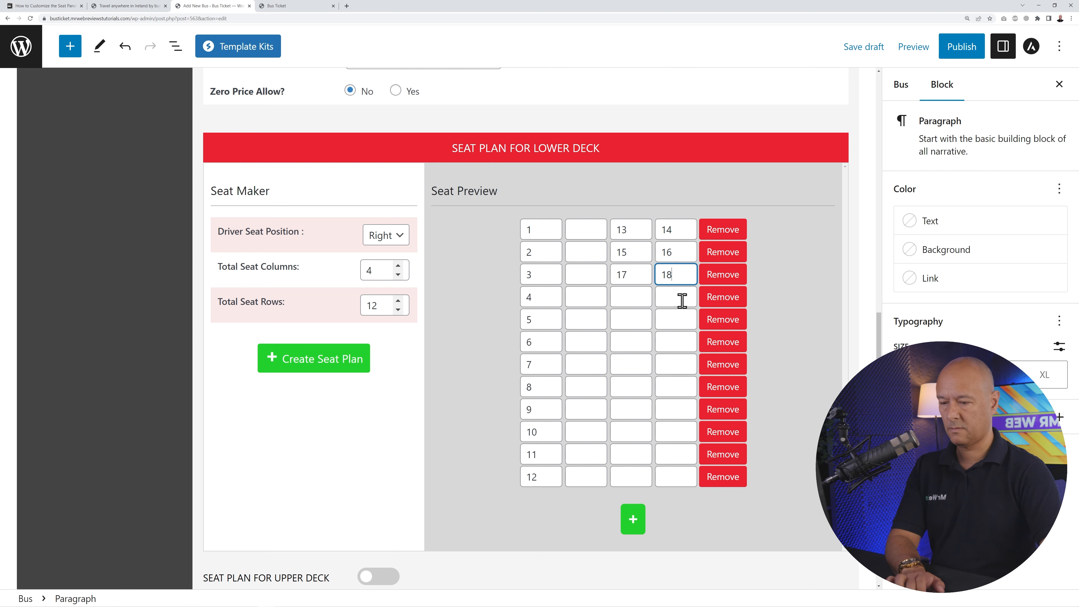
left_click(675, 344)
type("24")
left_click(633, 366)
type("25")
left_click(675, 365)
type("26")
left_click(636, 386)
type("27")
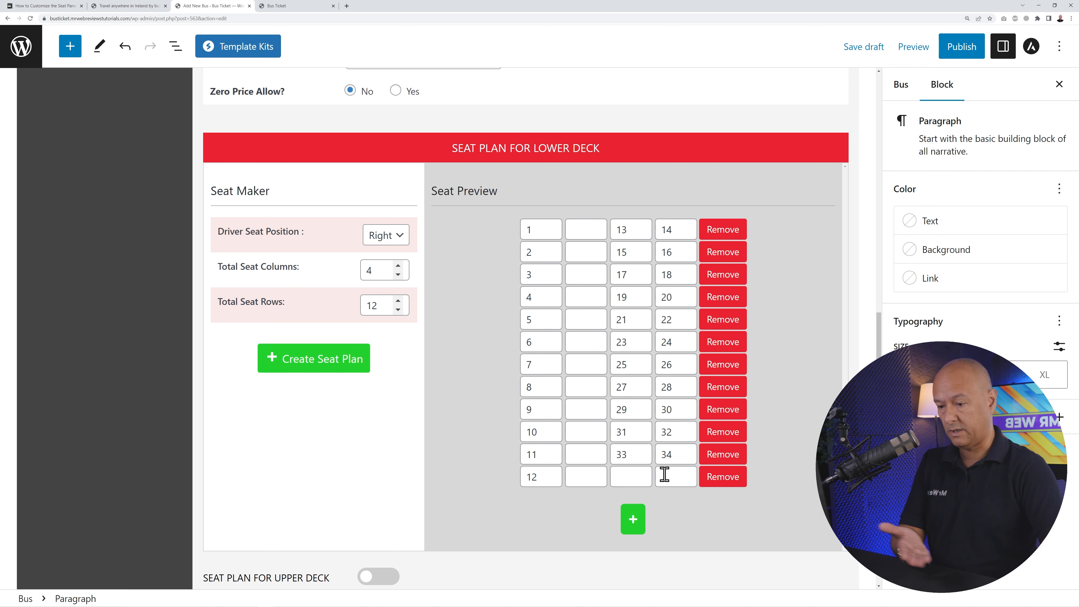
- Number the back-row seats 35, 36 and 37
left_click(587, 481)
type("35")
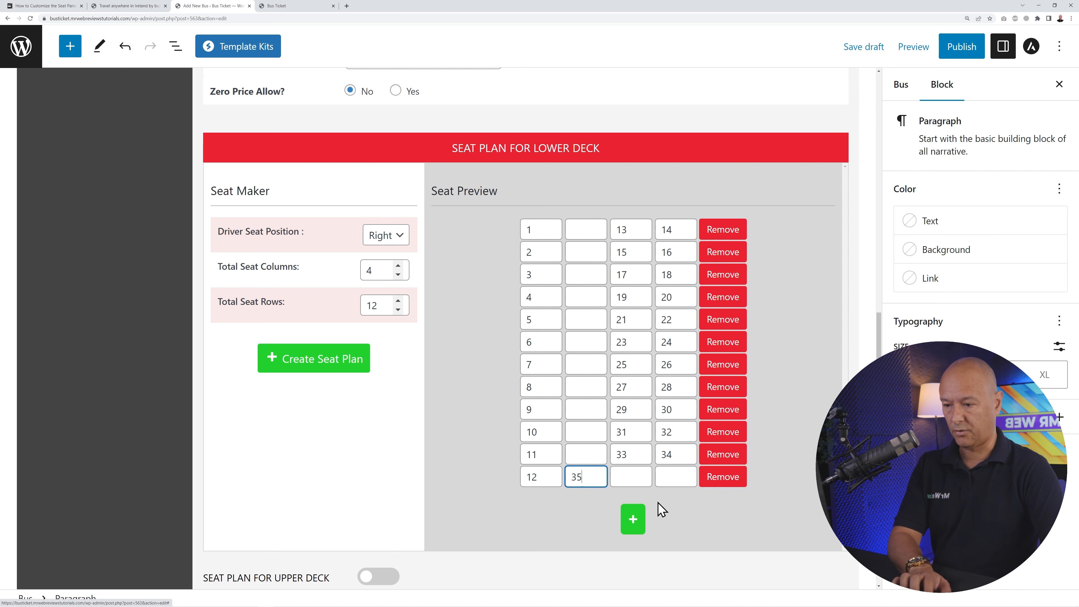
left_click(626, 476)
type("36")
left_click(681, 479)
type("3")
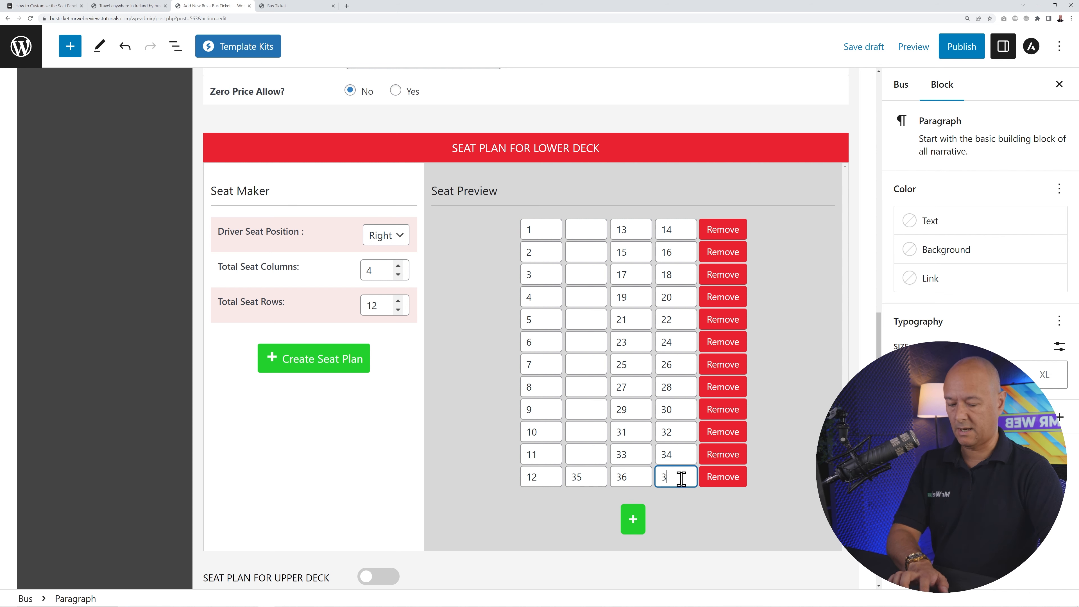
type("7")
left_click(697, 534)
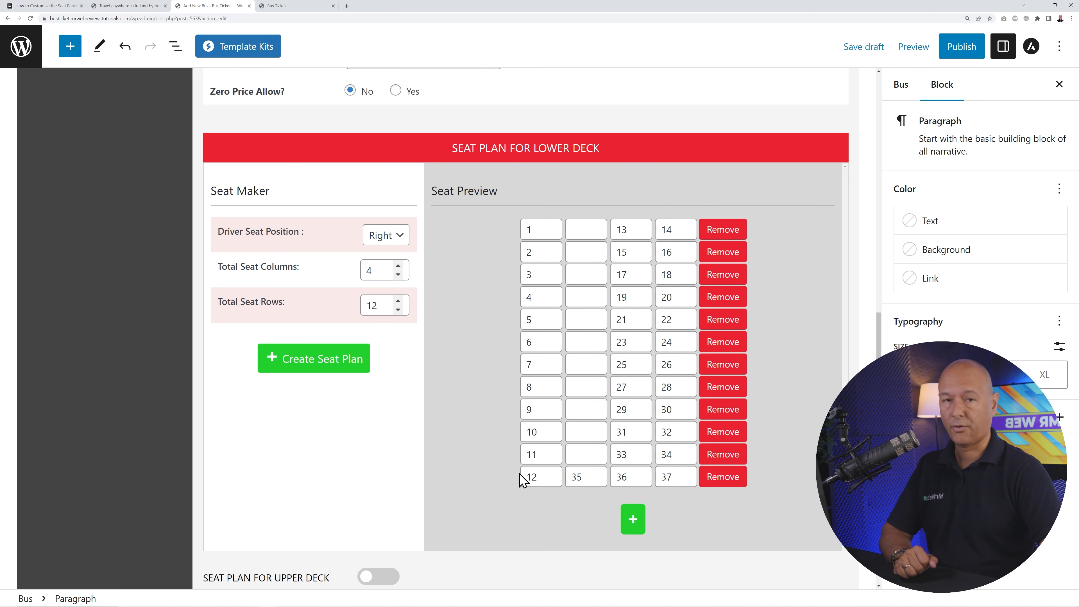
- Turn the upper-deck seat plan on, then back off
scroll(756, 463, "down", 1)
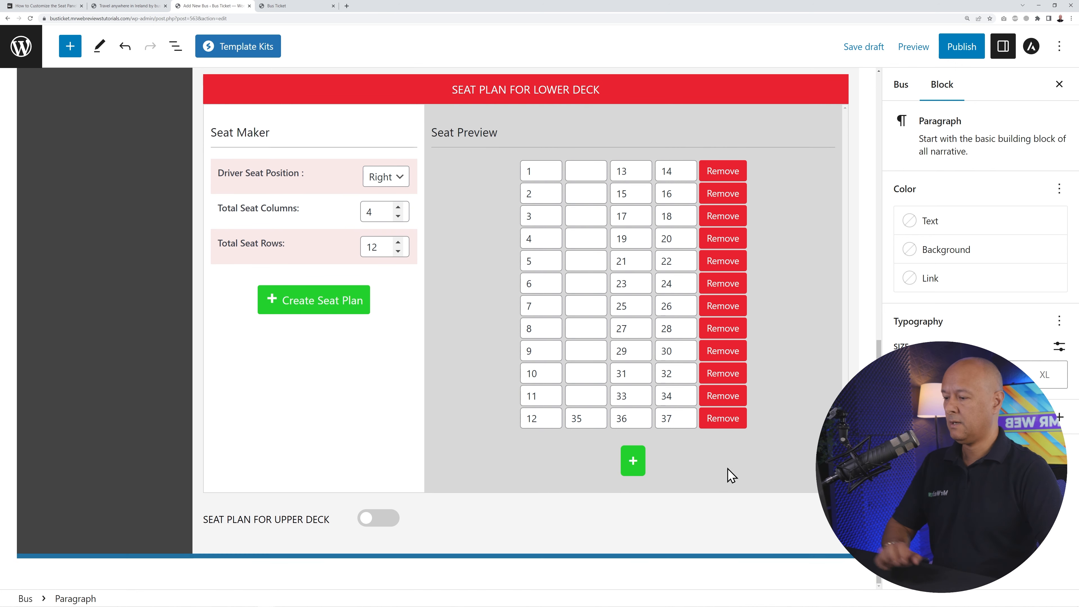
left_click(384, 517)
scroll(420, 443, "down", 2)
scroll(420, 443, "down", 3)
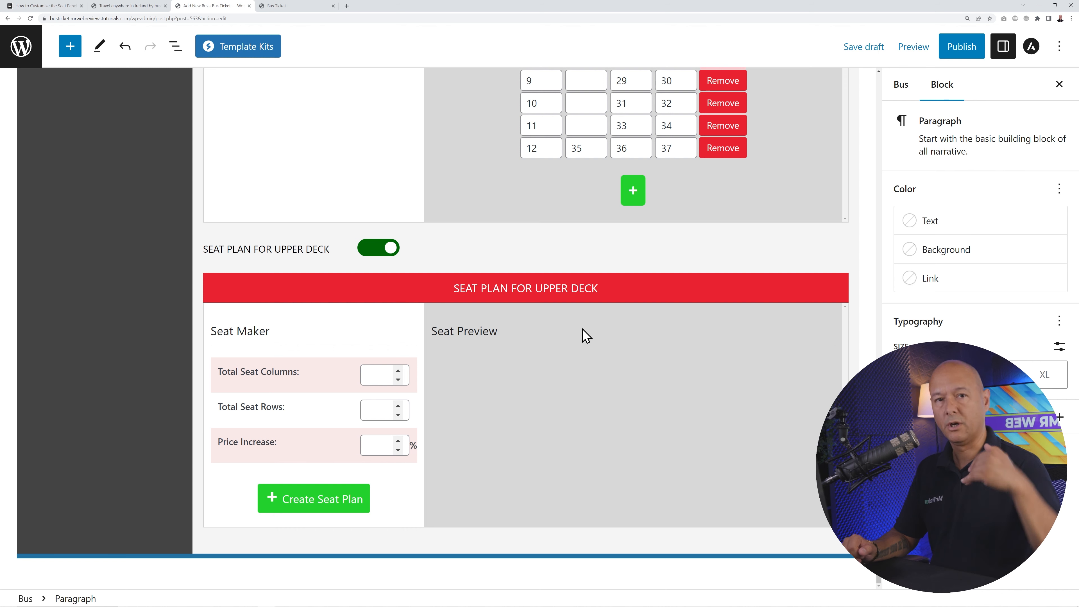
left_click(383, 255)
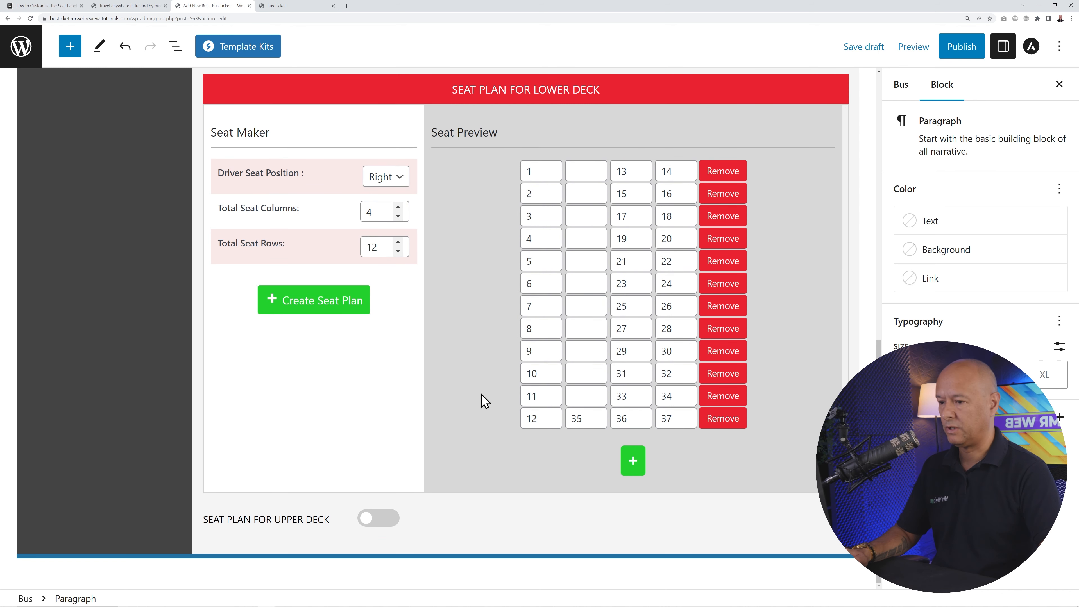
scroll(677, 427, "up", 2)
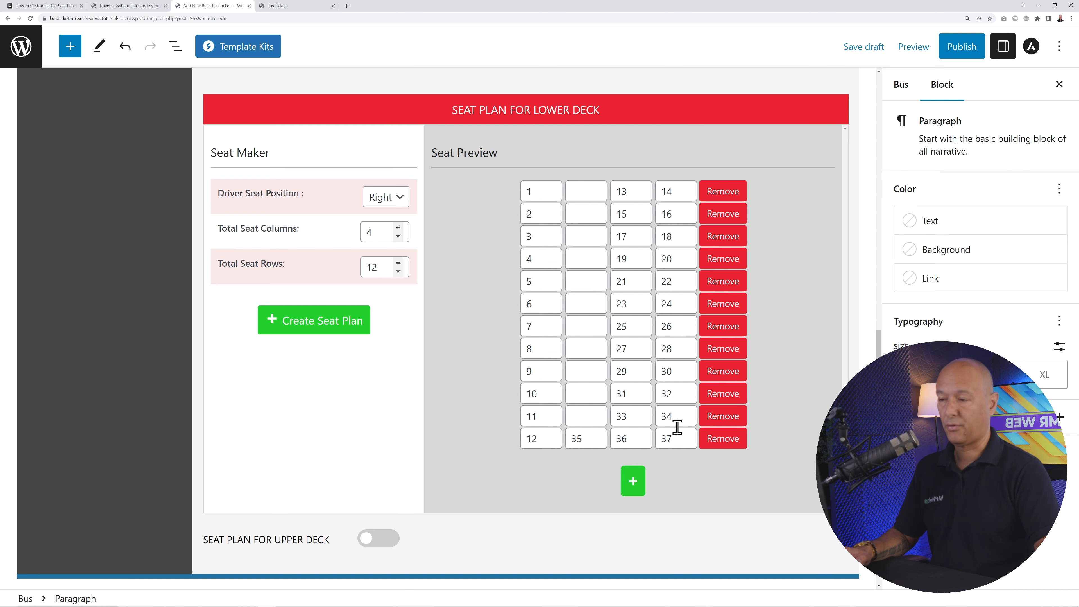
scroll(676, 427, "up", 6)
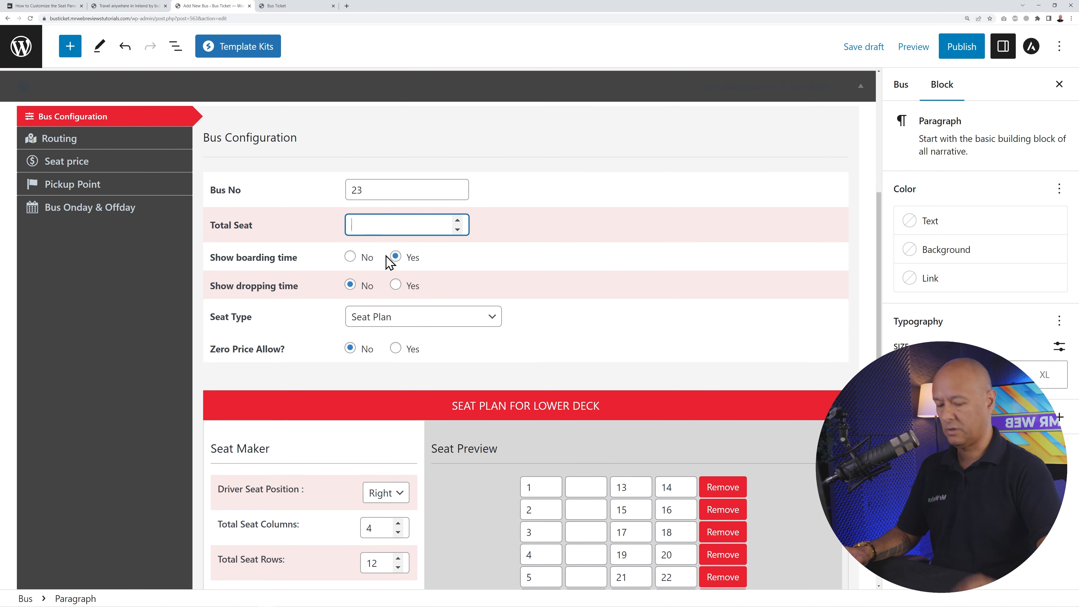
- Set Total Seat to 37 and publish the Route 23 post
type("37")
left_click(568, 311)
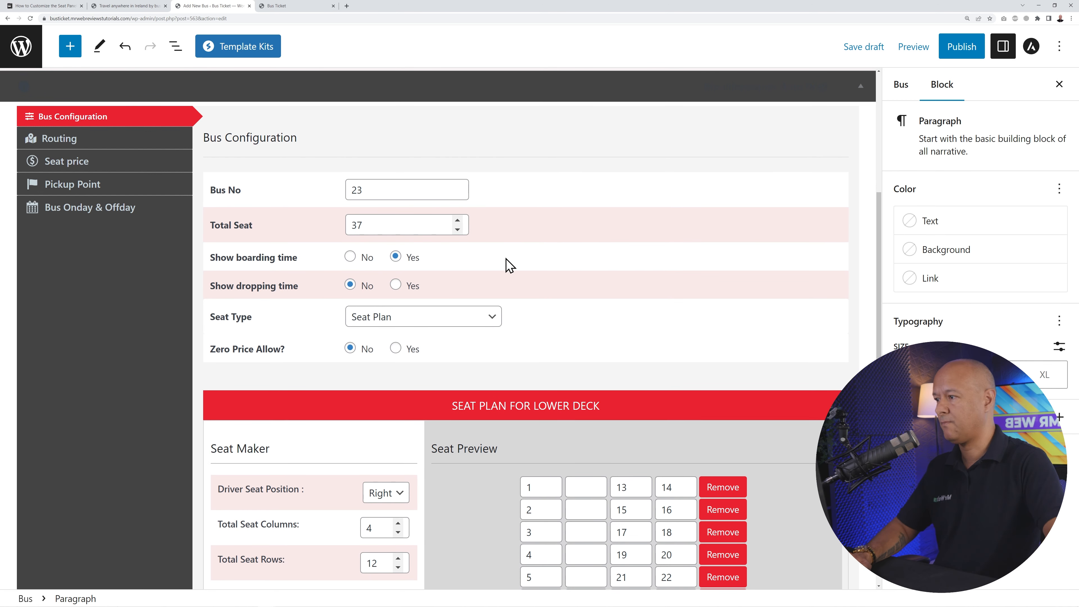
left_click(959, 51)
left_click(958, 52)
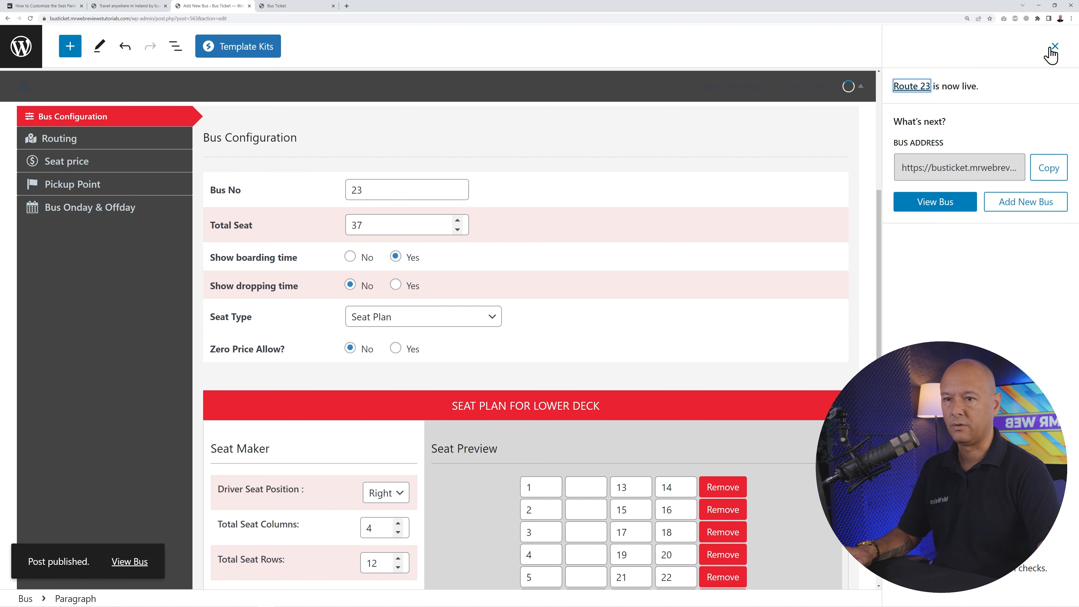
left_click(1049, 48)
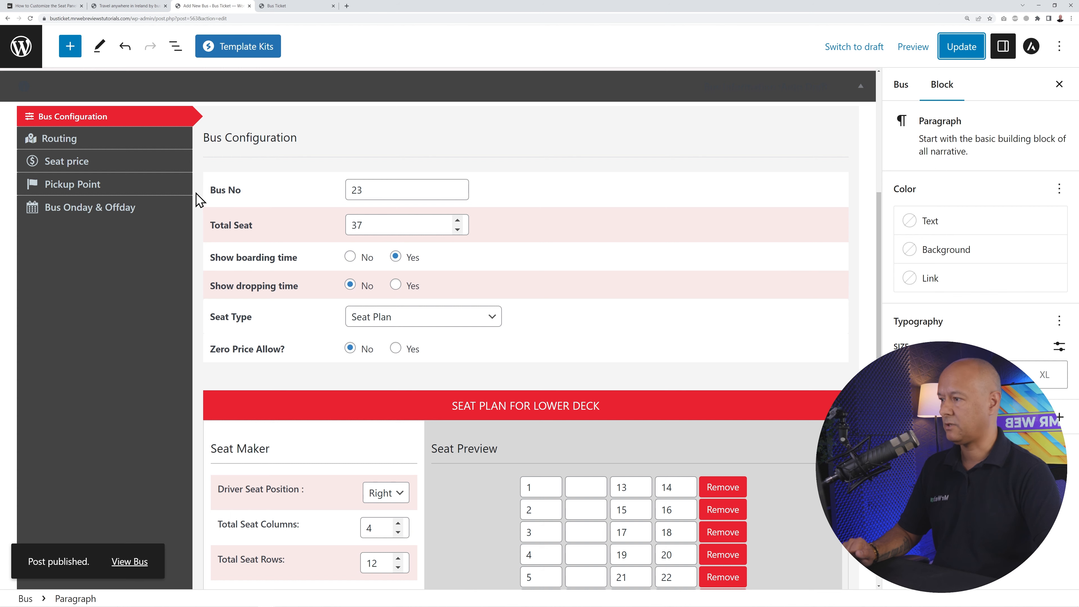
- Add Dublin (North Wall Quay 3Arena) and Dublin Airport as the first two boarding points
left_click(74, 139)
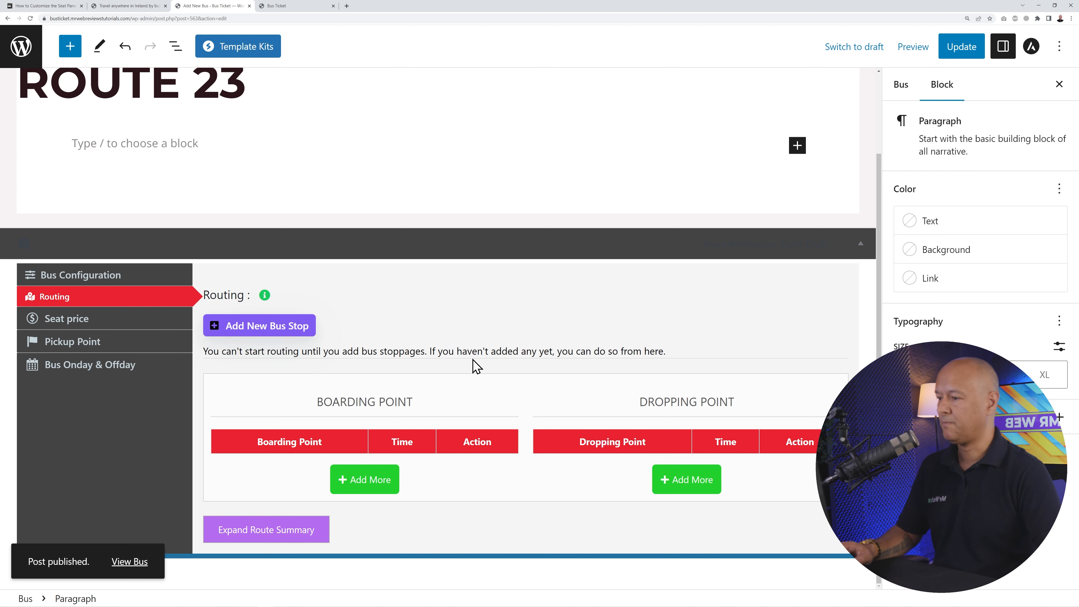
left_click(362, 480)
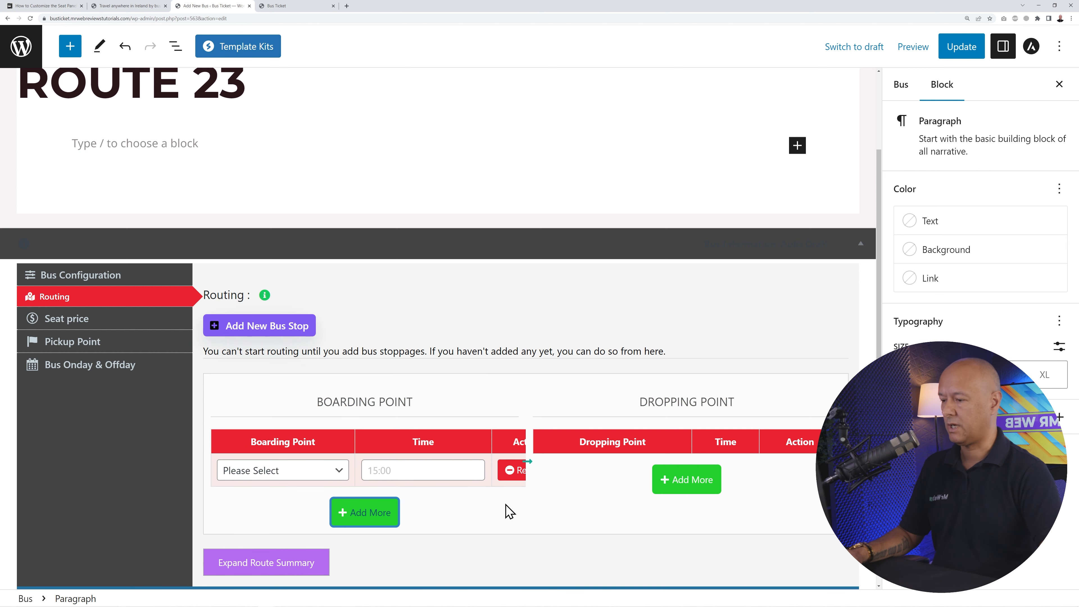
left_click(302, 471)
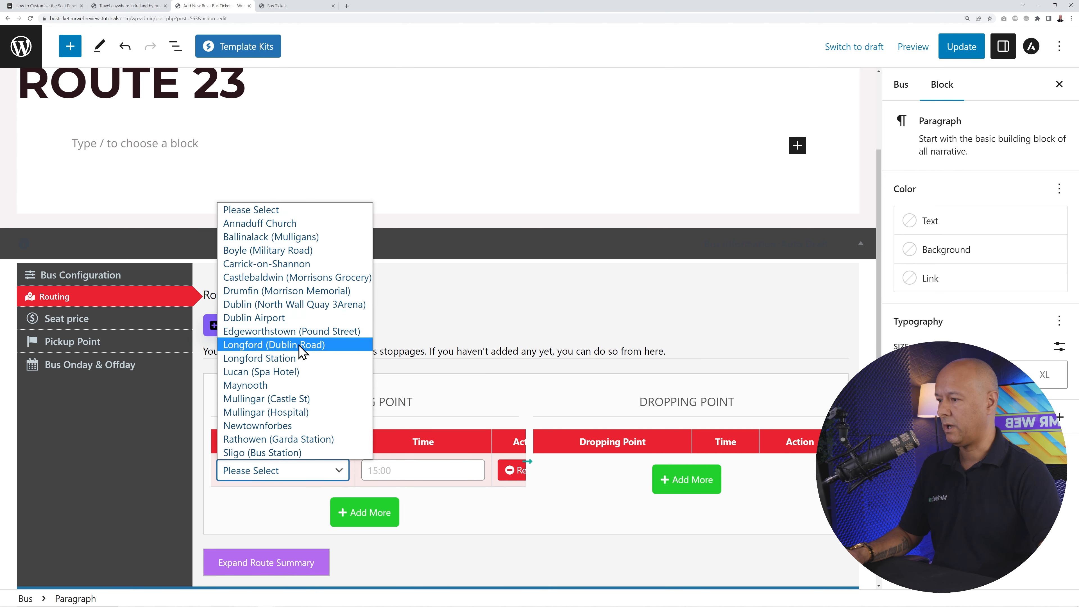
left_click(304, 305)
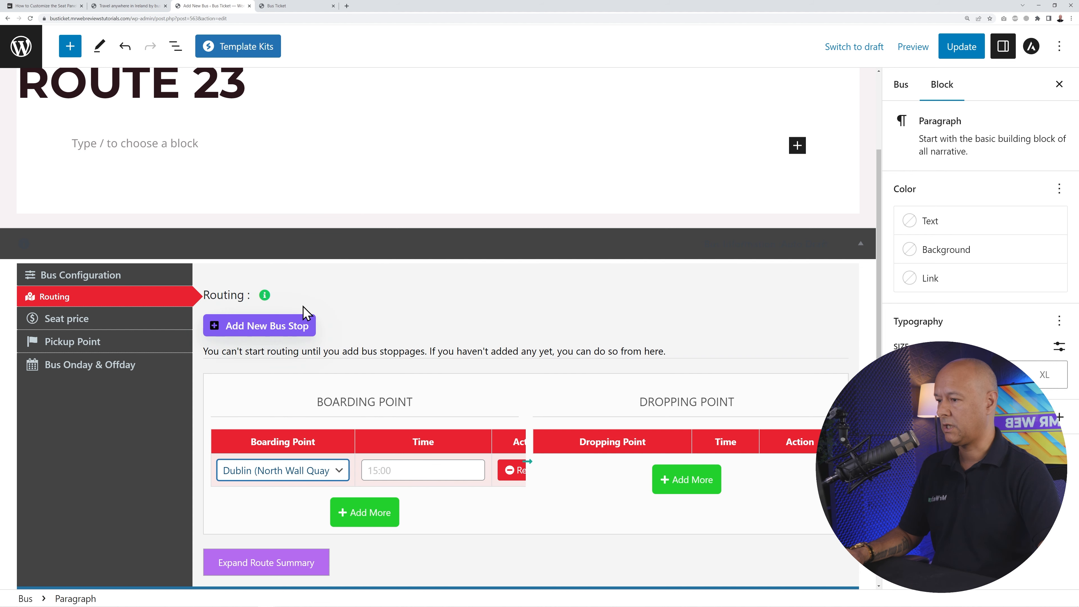
scroll(433, 516, "down", 1)
left_click(361, 479)
left_click(337, 472)
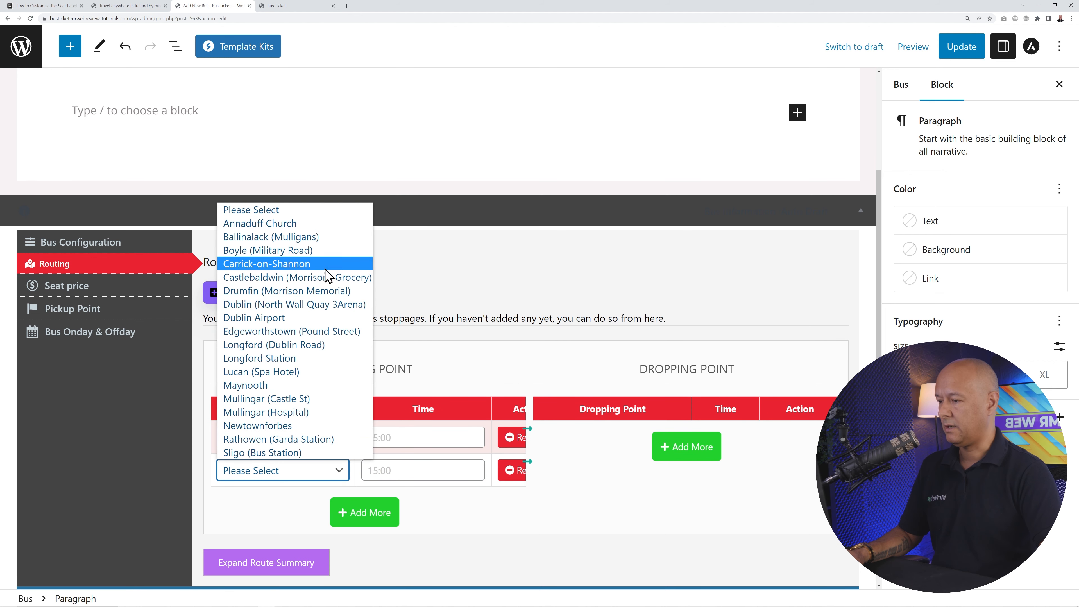
left_click(311, 318)
- Check the online timetable's stop order and add Lucan (Spa Hotel) as the third boarding point
left_click(365, 523)
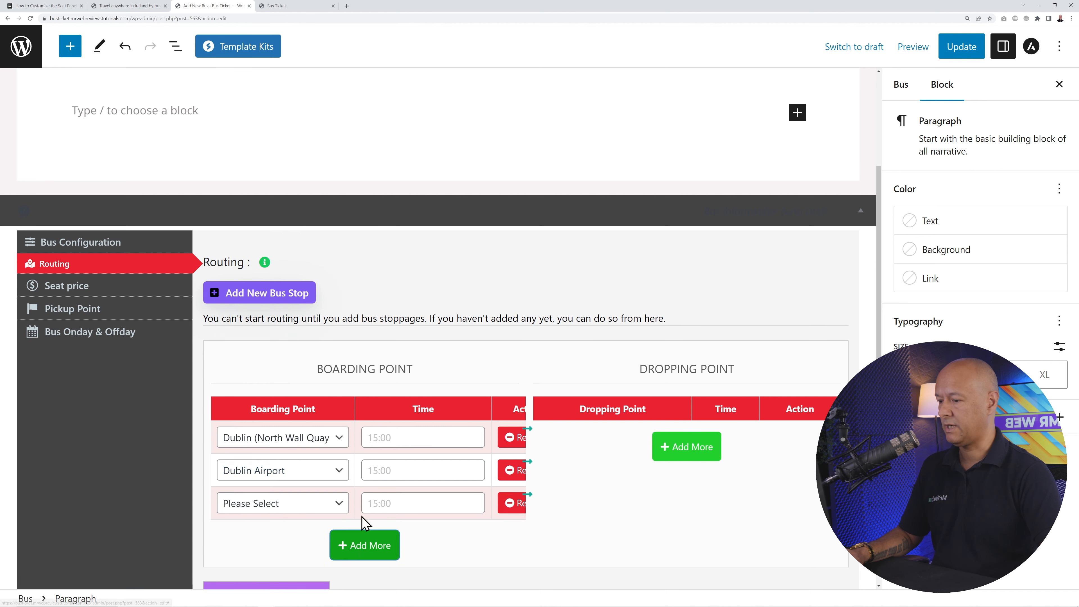
left_click(129, 7)
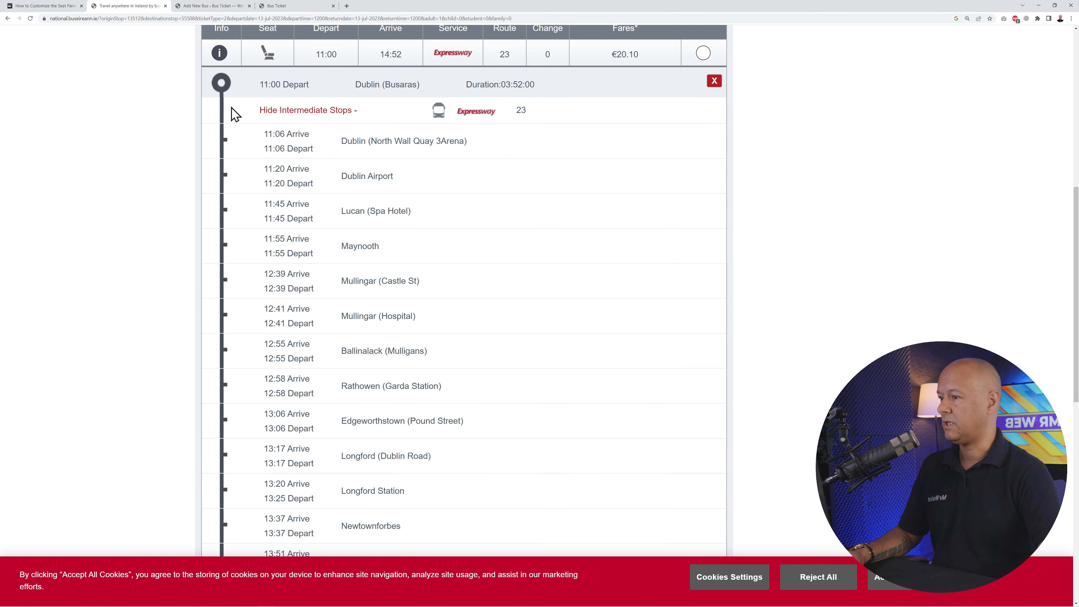
left_click(234, 7)
left_click(334, 510)
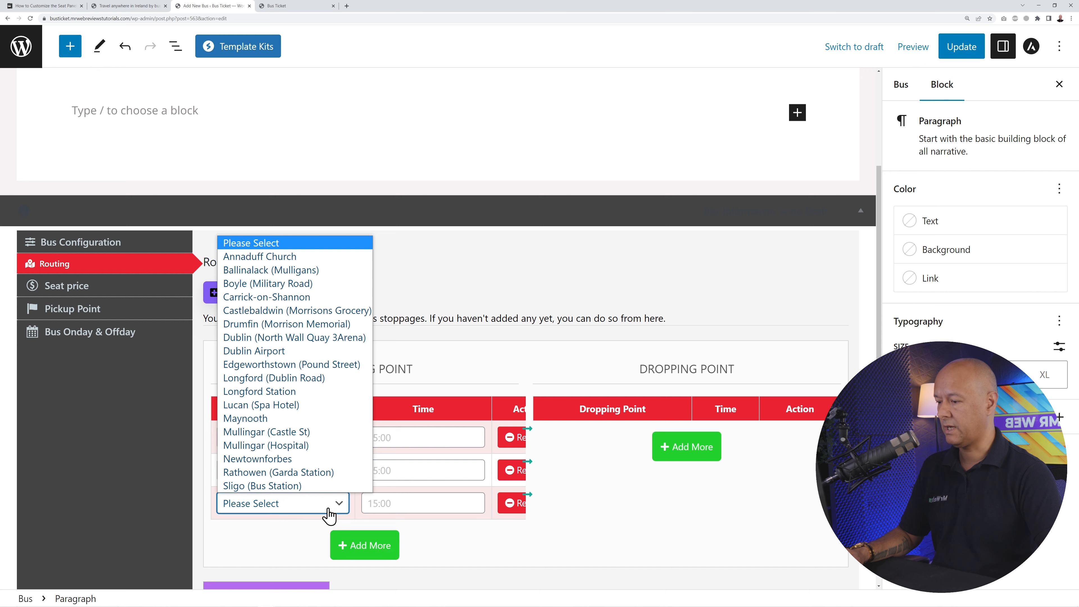
left_click(297, 406)
scroll(476, 552, "down", 1)
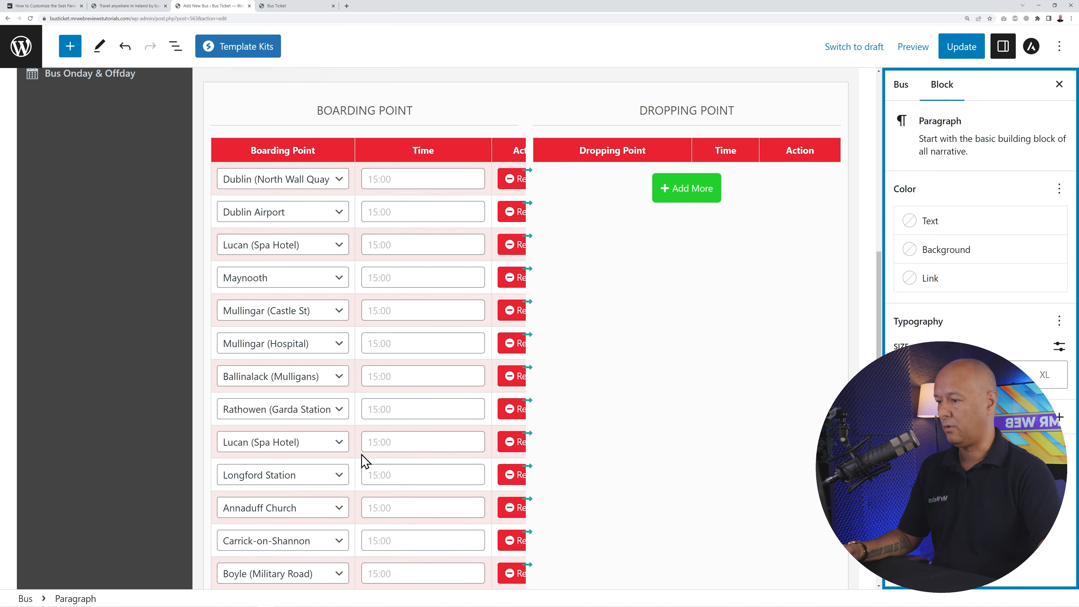
scroll(361, 462, "down", 1)
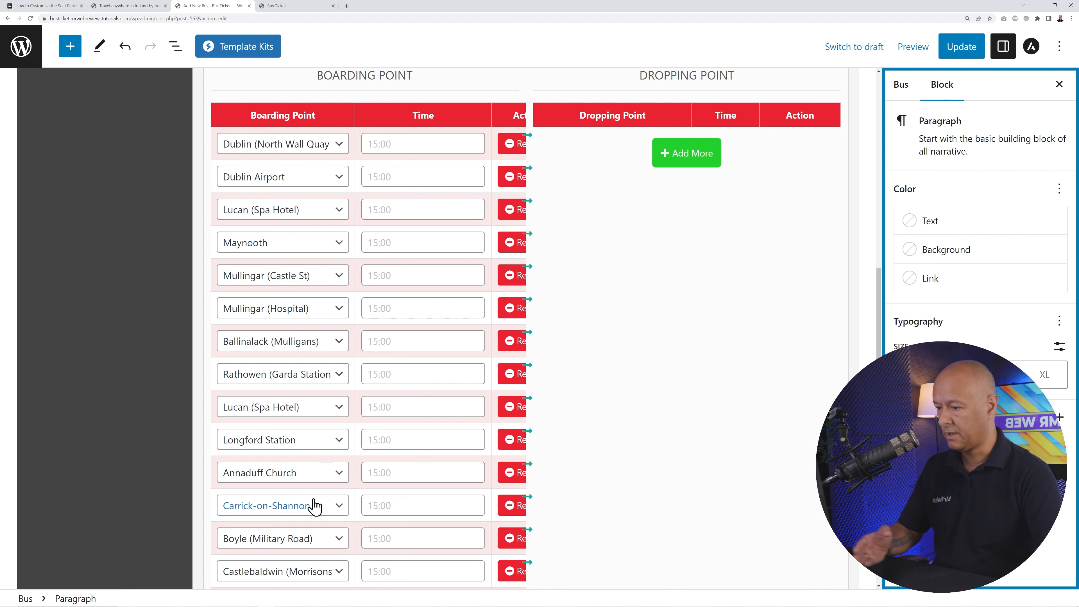
left_click(139, 6)
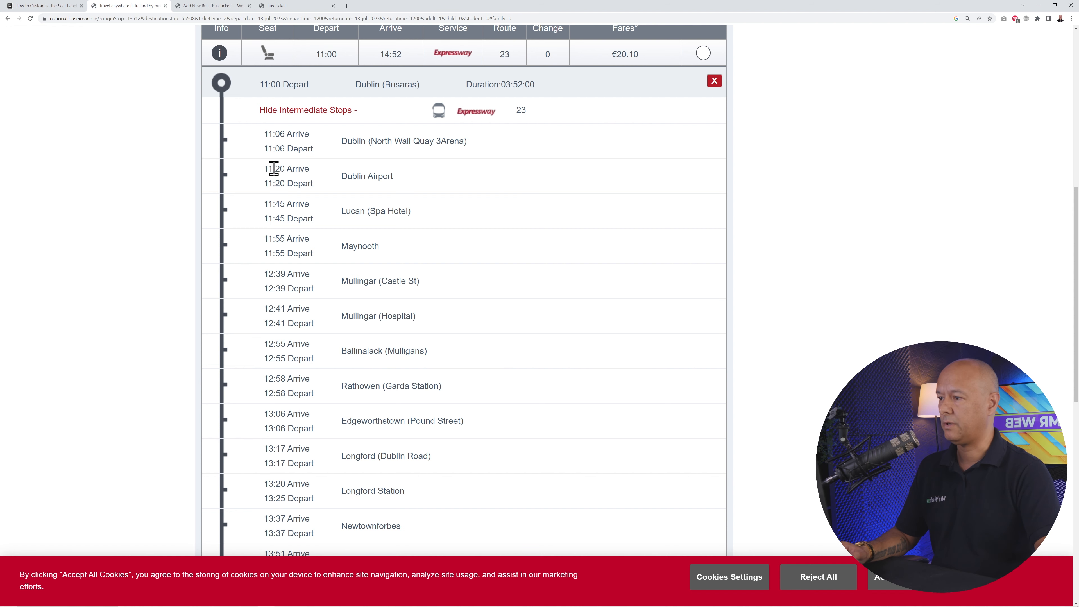
- Enter boarding times 11:06 for Dublin, 11:20 for Dublin Airport and 11:45 for Lucan
left_click(191, 6)
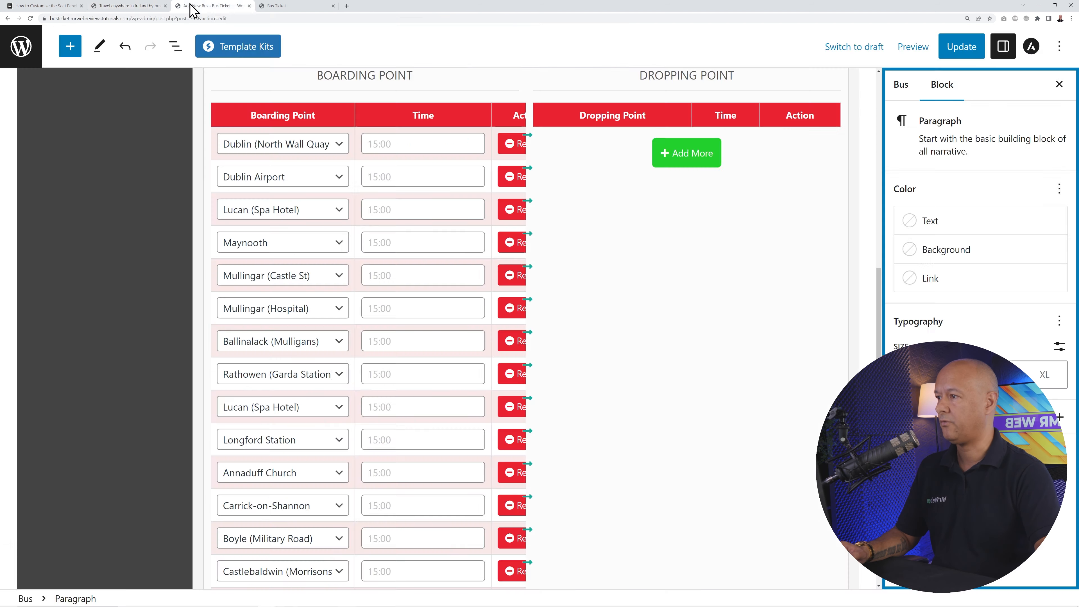
left_click(405, 144)
type("11:06")
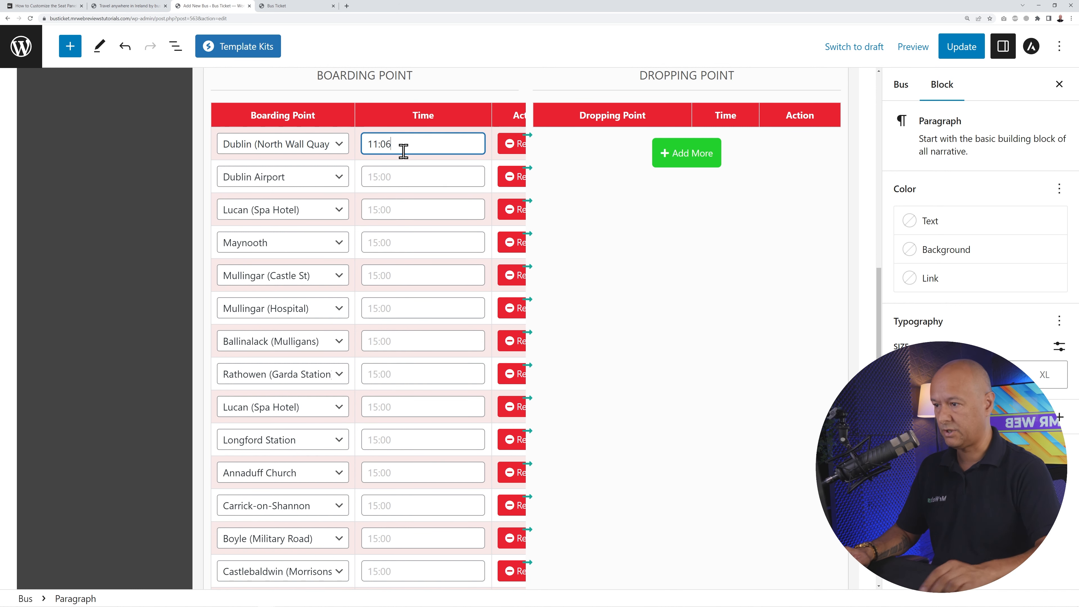
left_click(410, 176)
type("1")
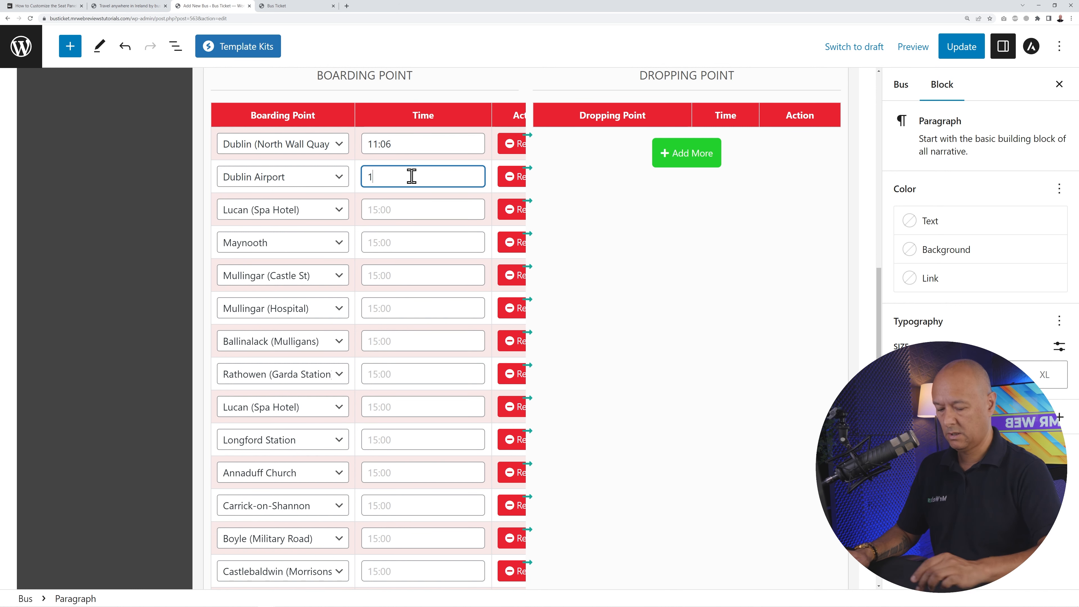
type("1:20")
left_click(410, 210)
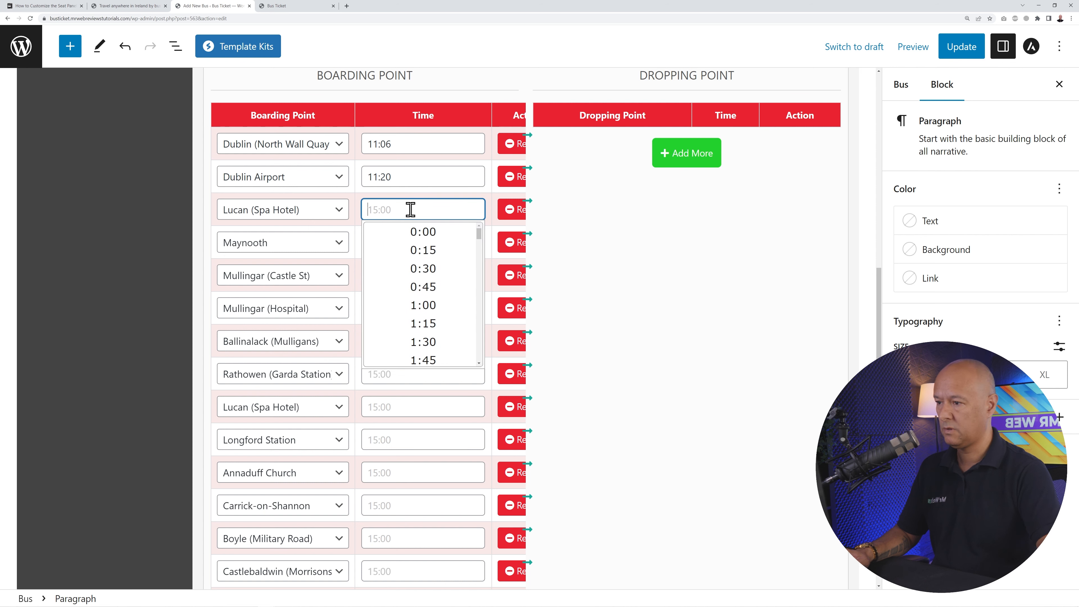
type("11:45")
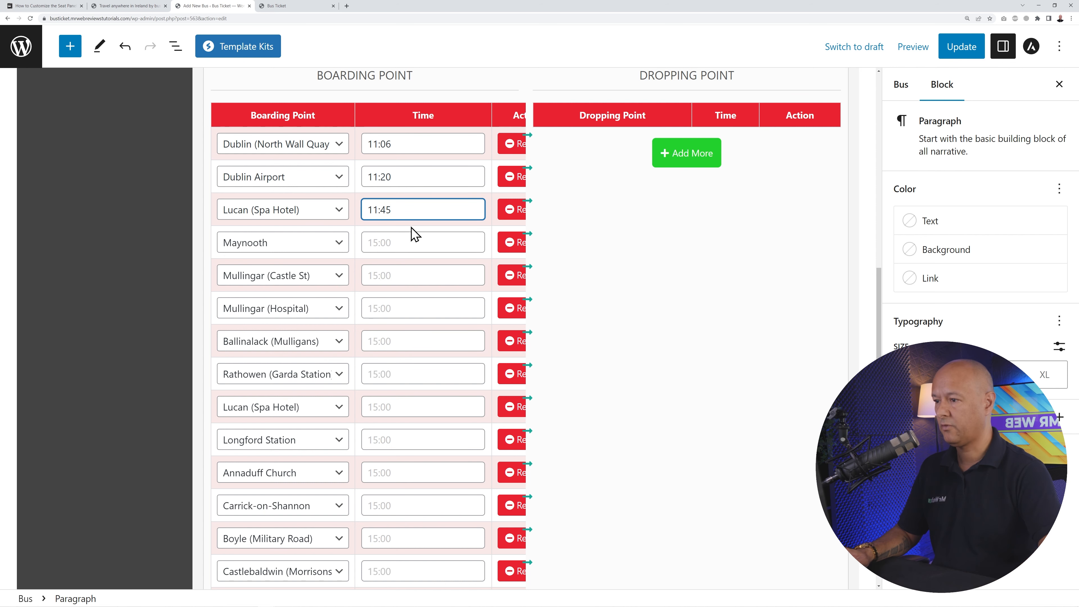
left_click(411, 238)
left_click(141, 296)
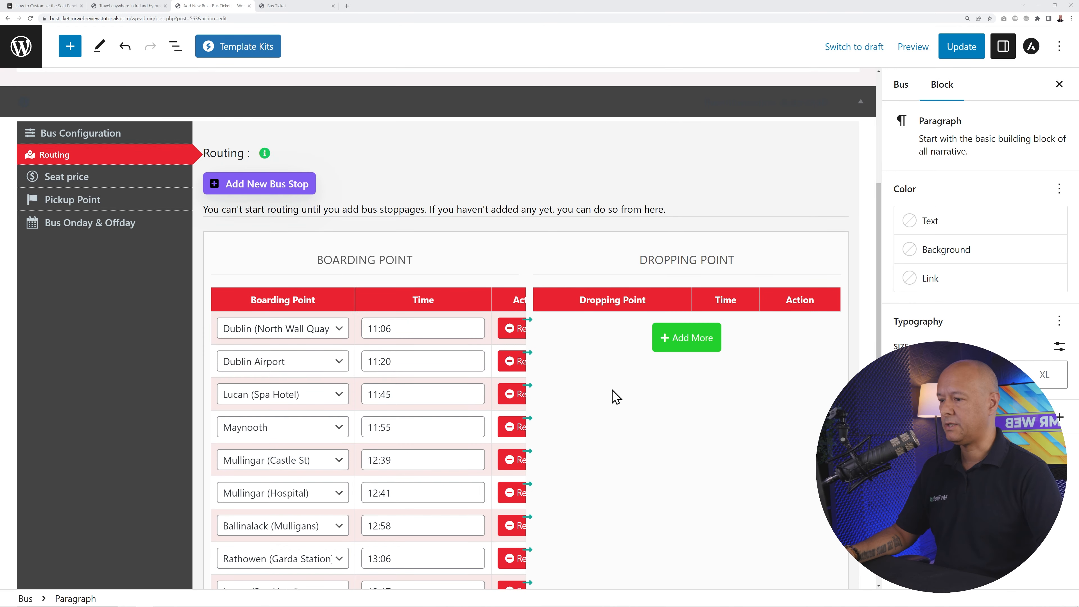
scroll(612, 395, "down", 2)
scroll(464, 465, "down", 4)
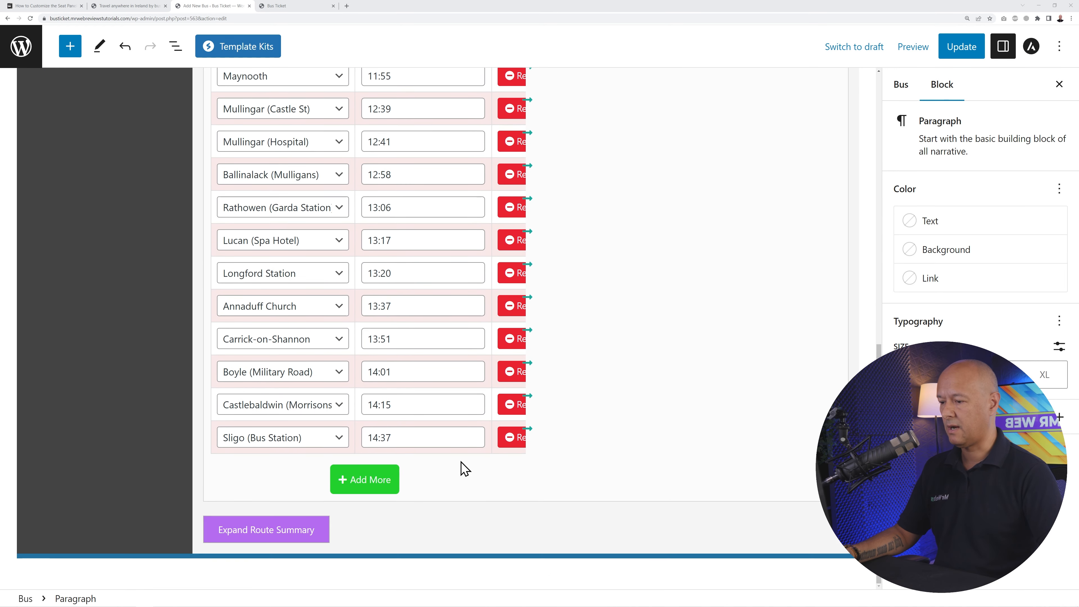
scroll(457, 457, "up", 4)
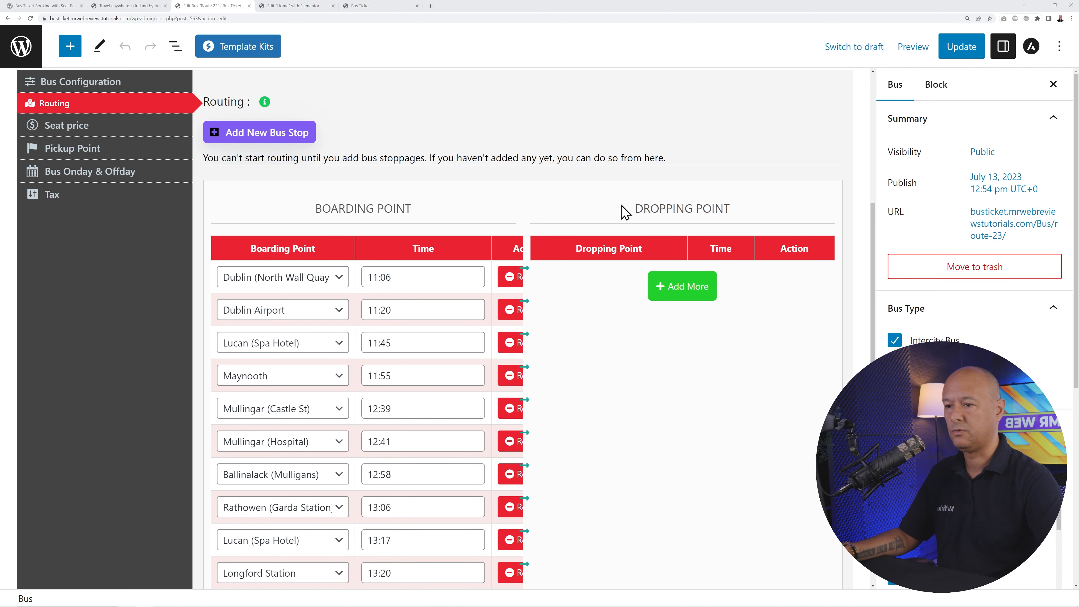
mouse_move(267, 105)
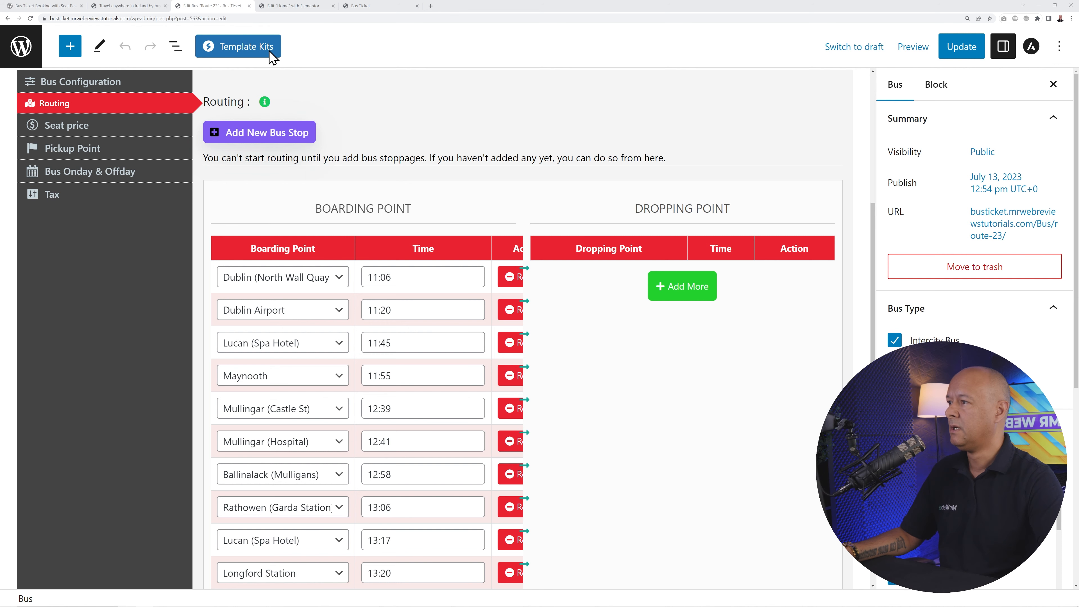
left_click(136, 6)
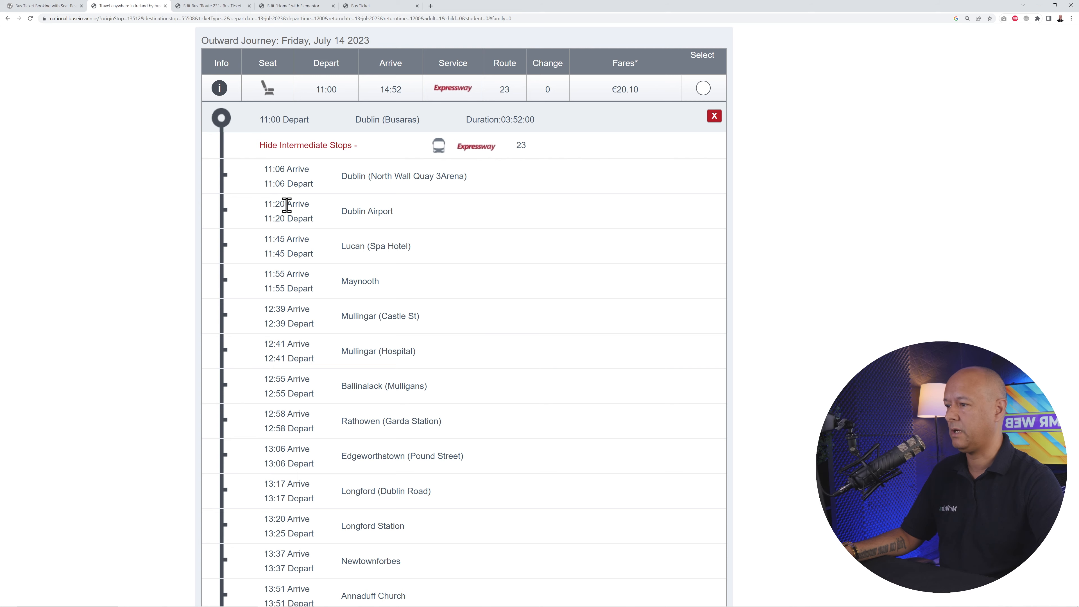
left_click(215, 6)
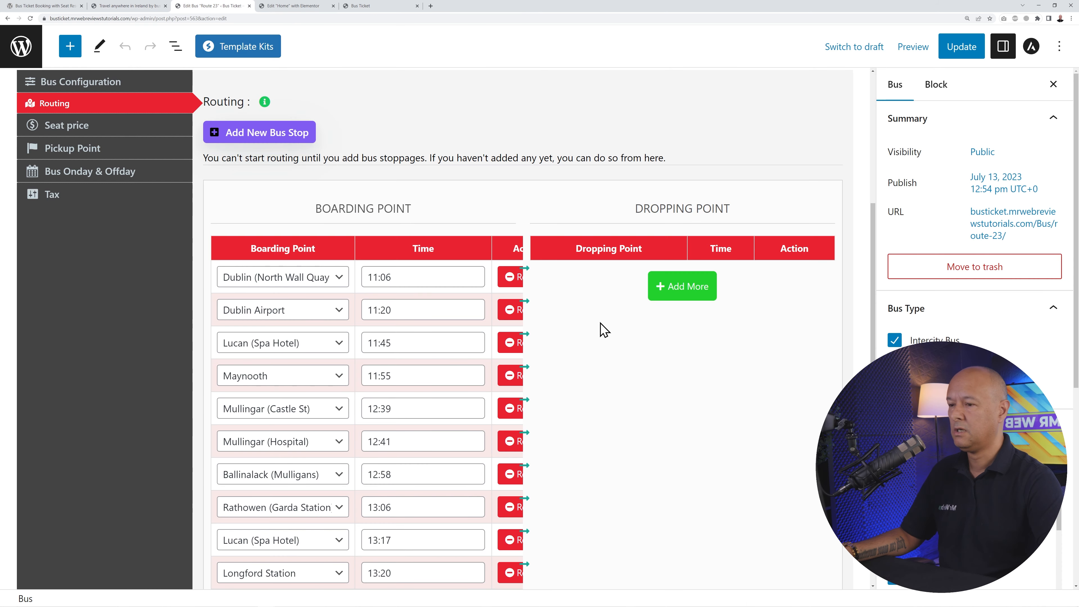
- Add dropping points Dublin Airport at 11:20 and Lucan (Spa Hotel) at 11:45
left_click(676, 291)
left_click(559, 284)
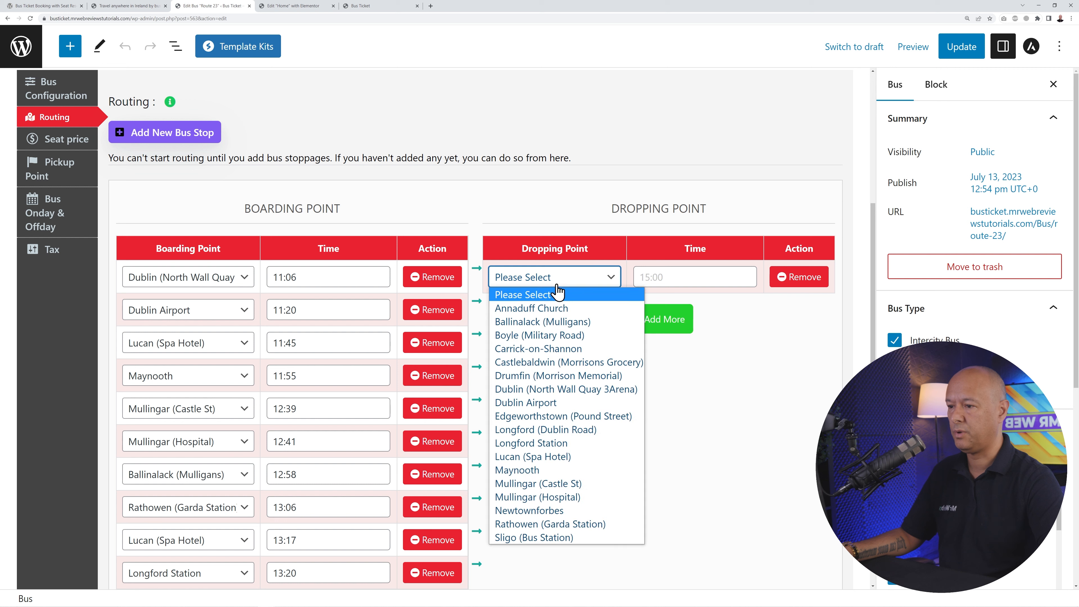
left_click(594, 402)
left_click(665, 277)
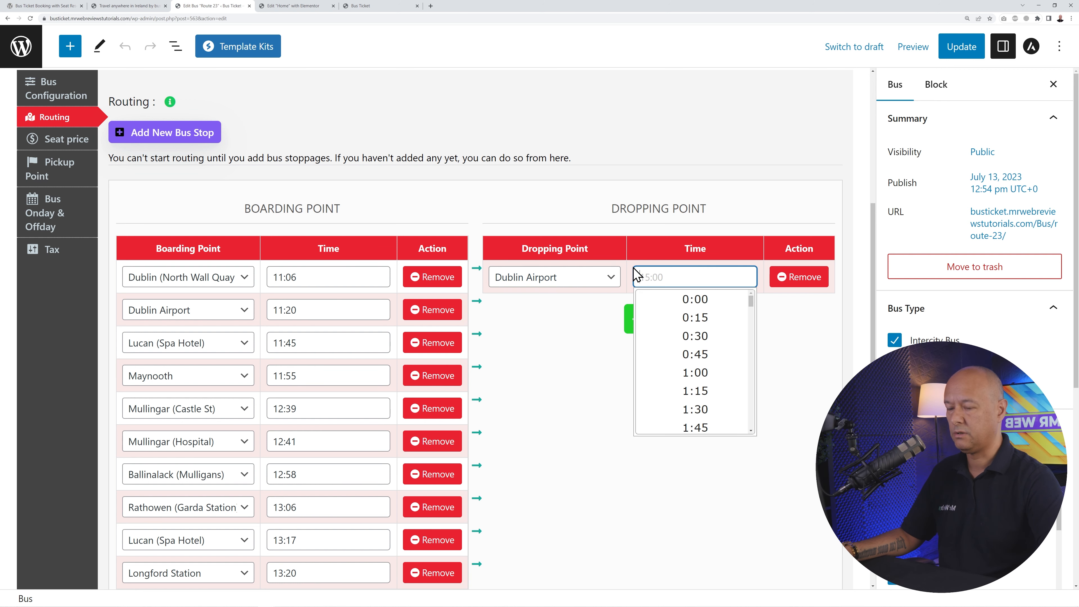
type("11:20")
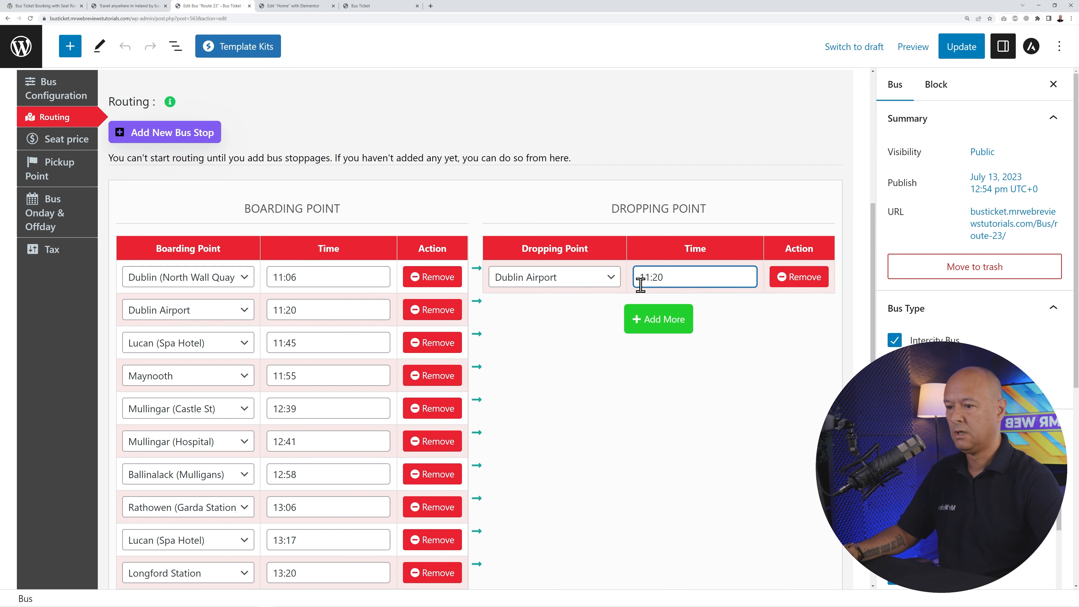
left_click(657, 326)
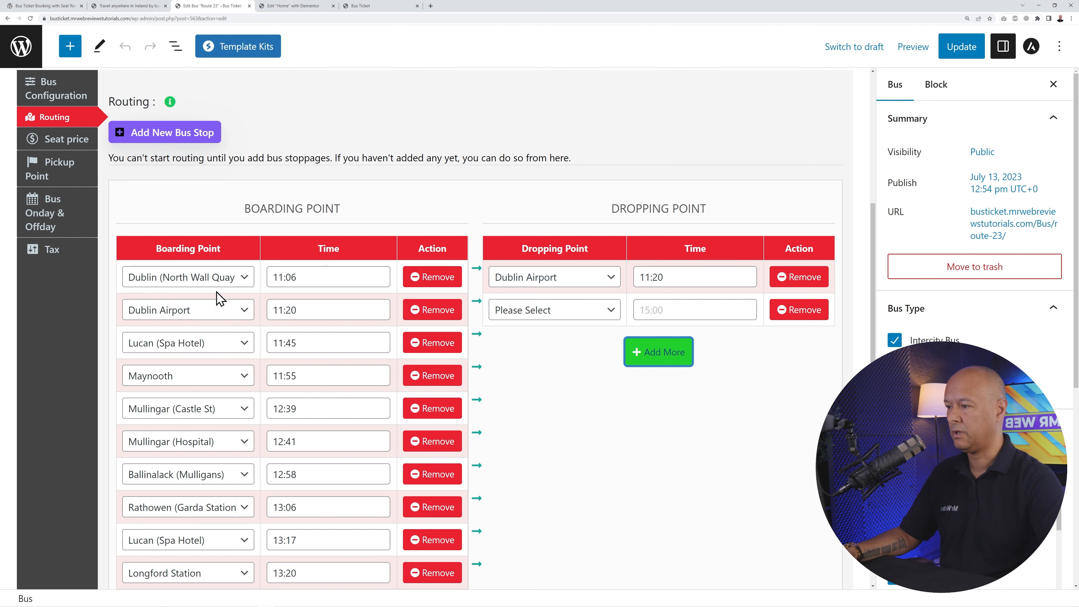
left_click(522, 314)
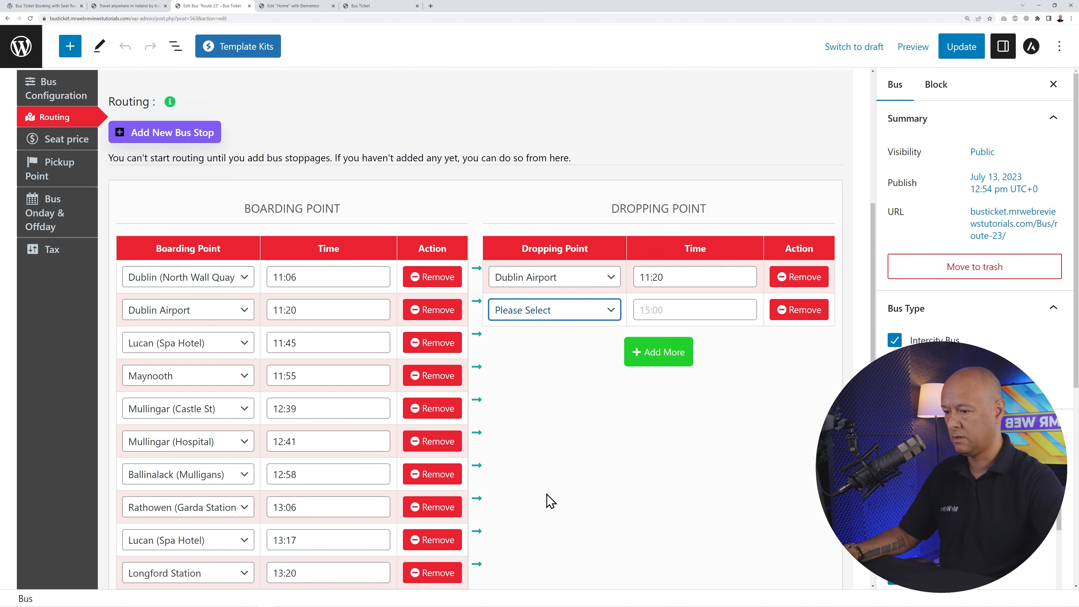
left_click(547, 490)
left_click(654, 309)
type("1")
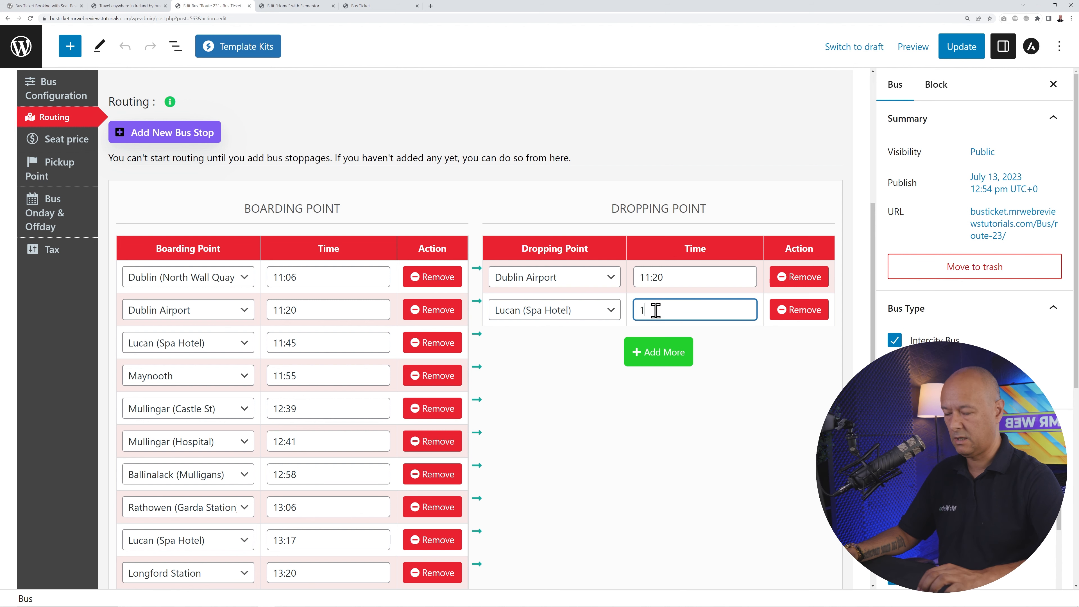
type("1:45")
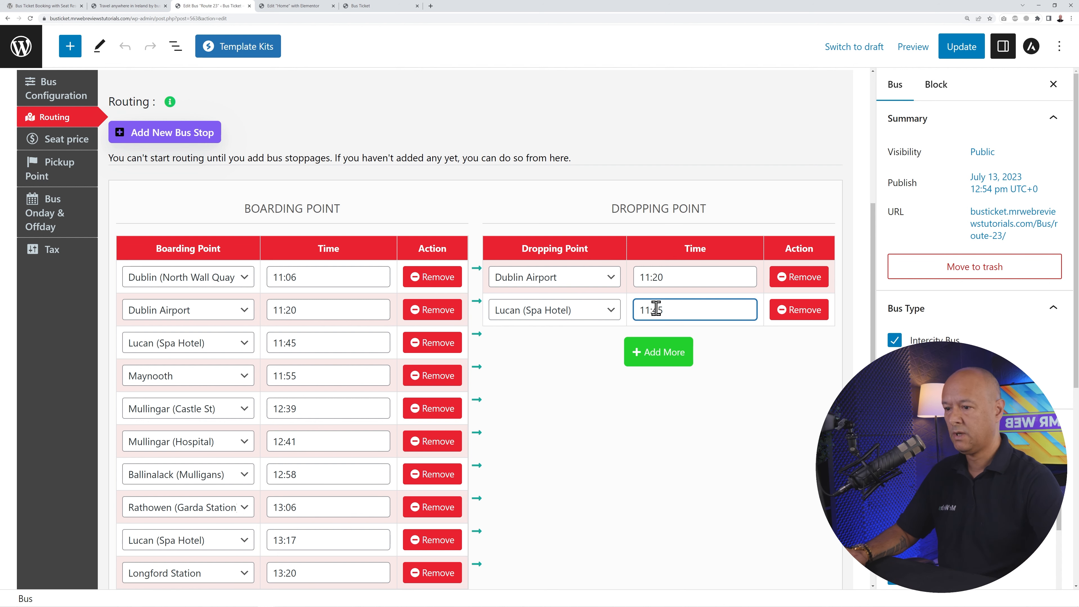
- Add Maynooth as the third dropping point at 11:55
left_click(656, 351)
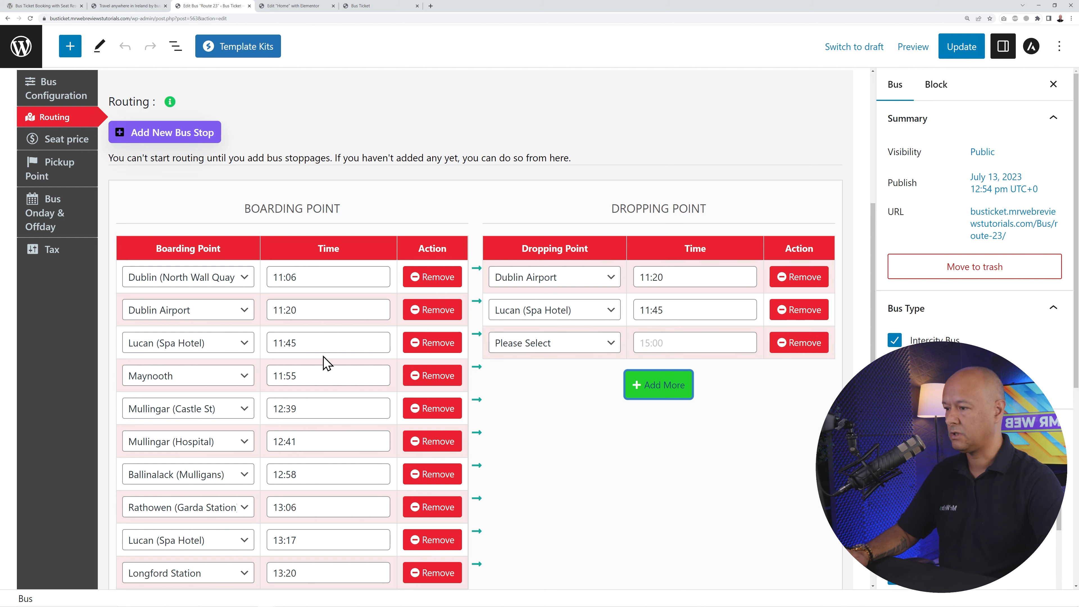
left_click(560, 352)
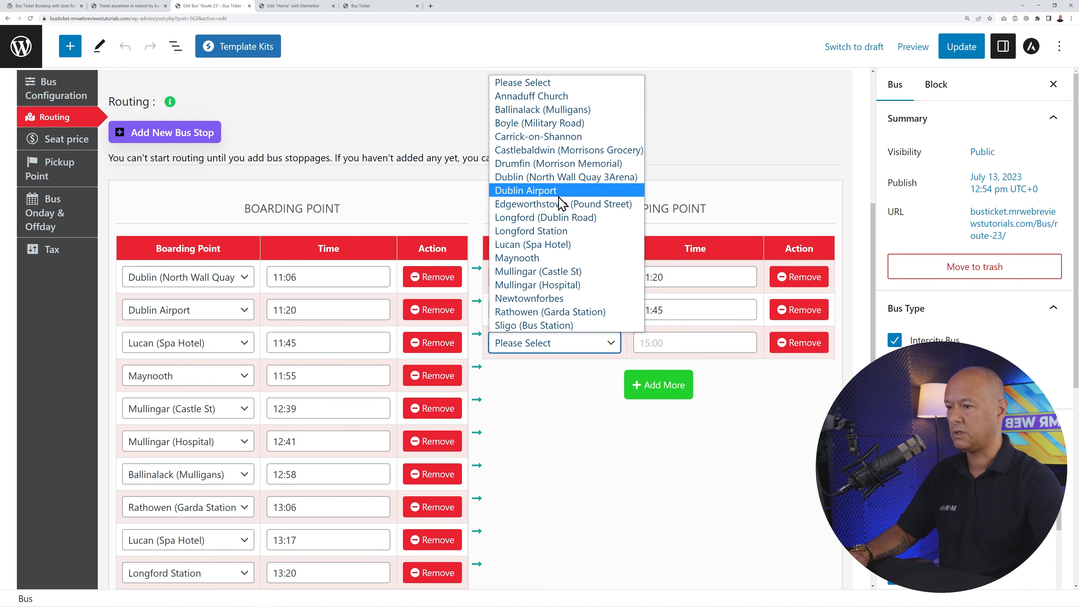
left_click(527, 257)
key("Tab")
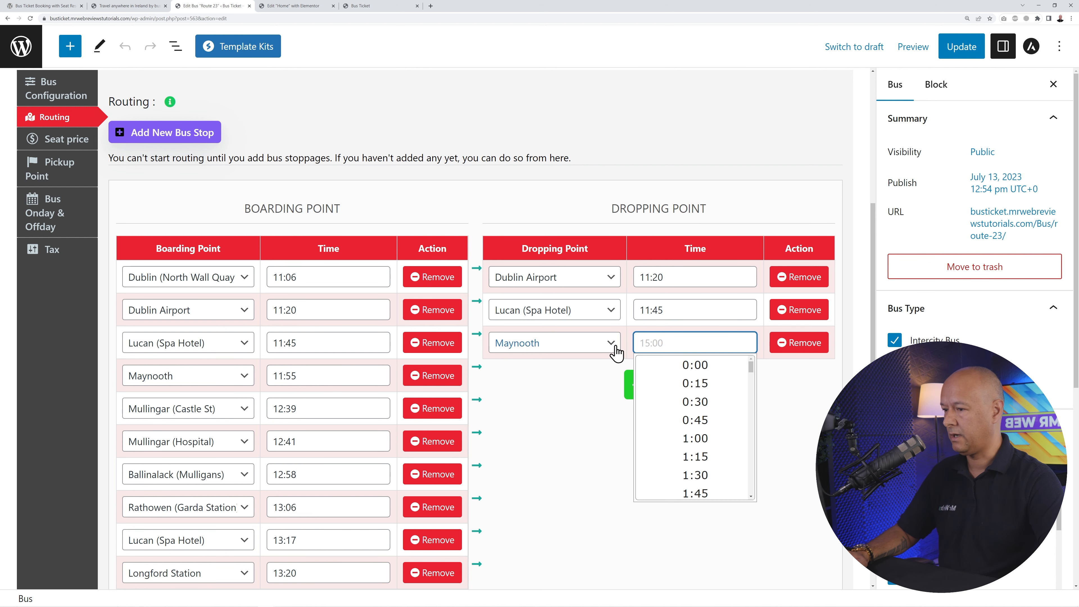
type("11:55")
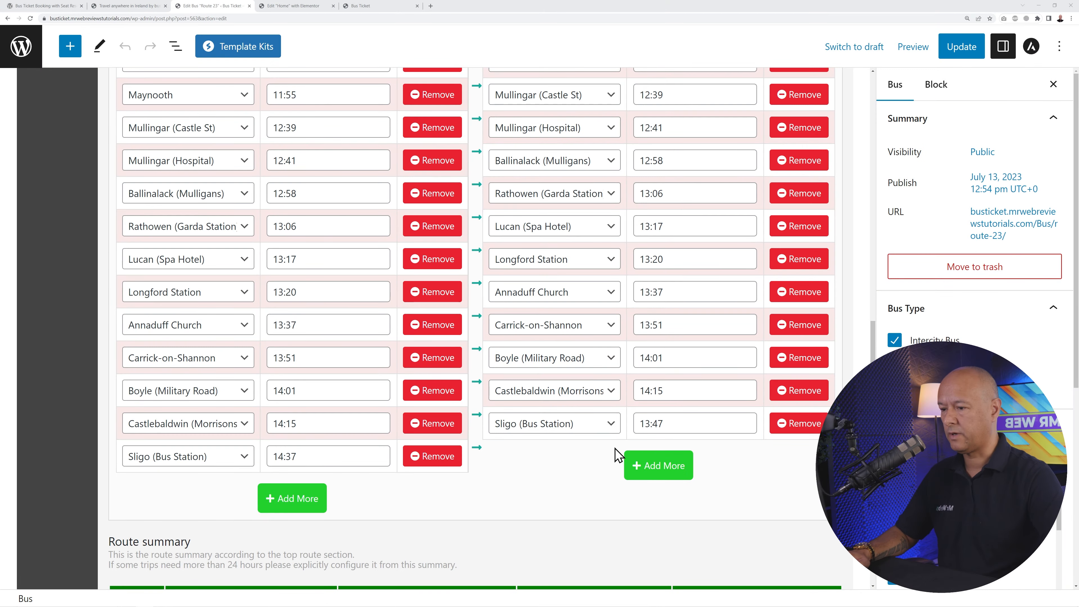
- Remove Sligo (Bus Station) from the boarding points so they end at Castlebaldwin
scroll(686, 417, "up", 4)
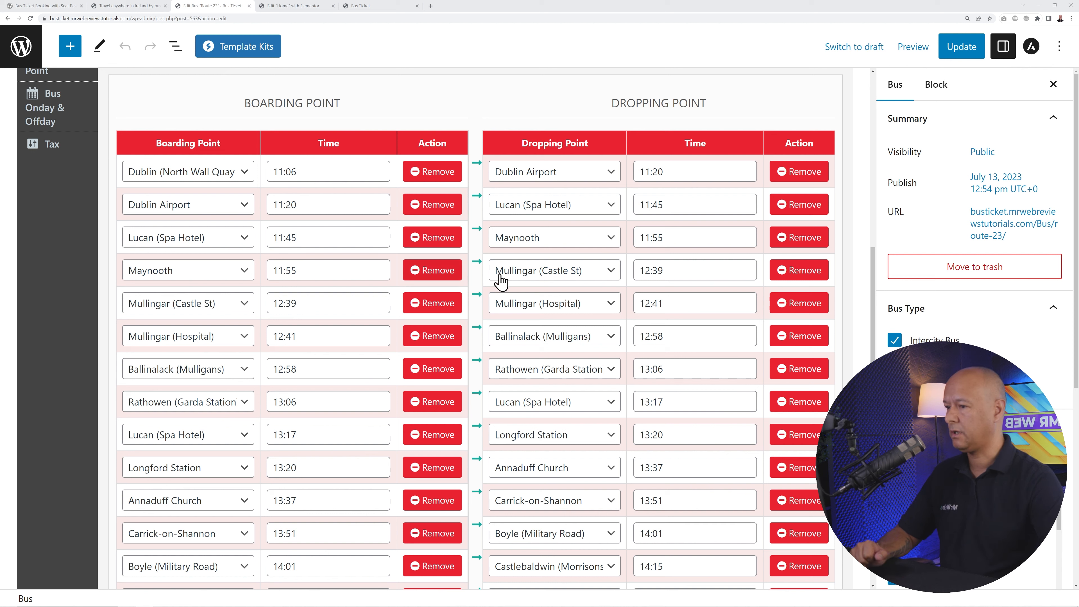
scroll(584, 270, "down", 3)
scroll(584, 270, "down", 5)
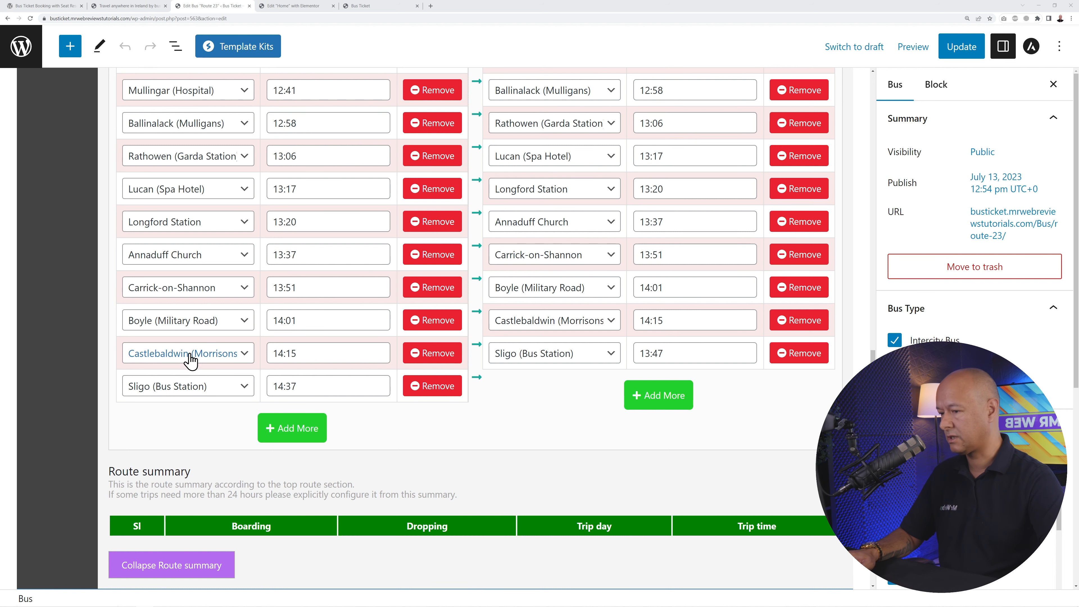
left_click(448, 393)
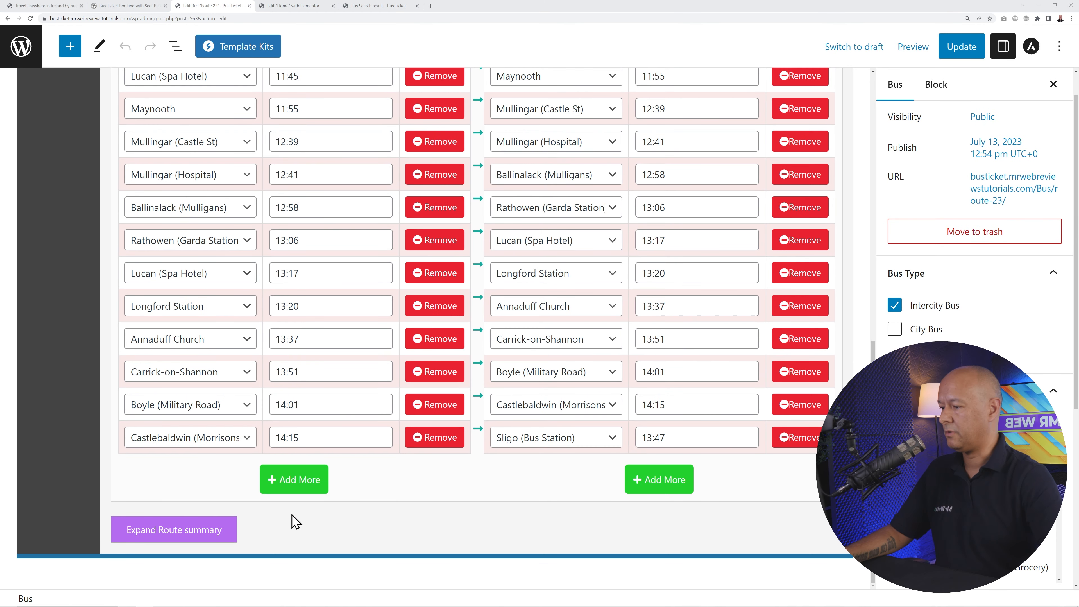
- Expand the Route summary and review the trip times for each stop pair
left_click(181, 534)
scroll(408, 488, "down", 4)
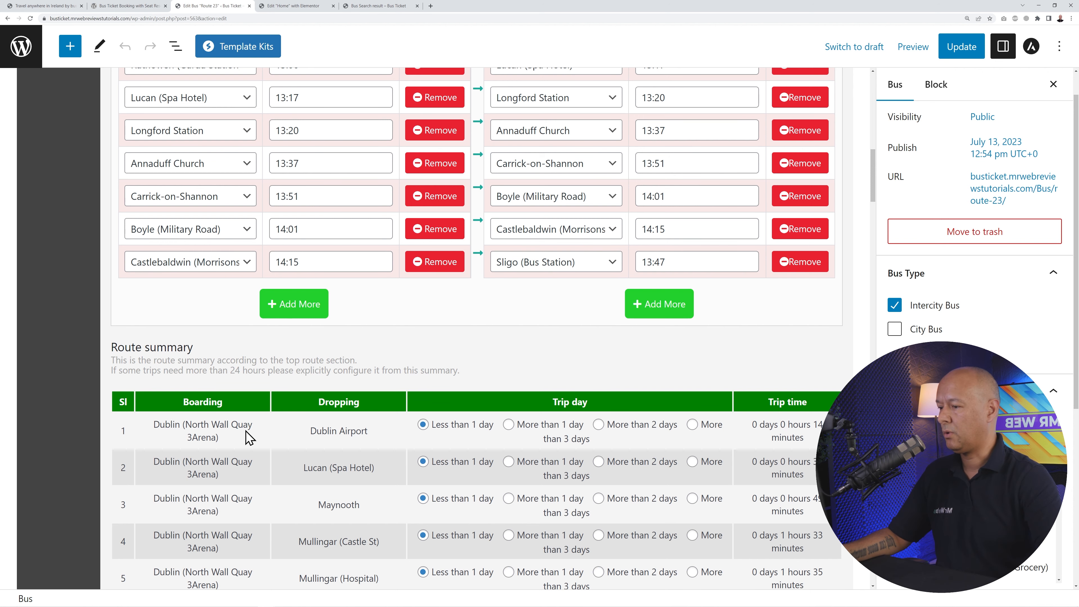
scroll(340, 455, "down", 2)
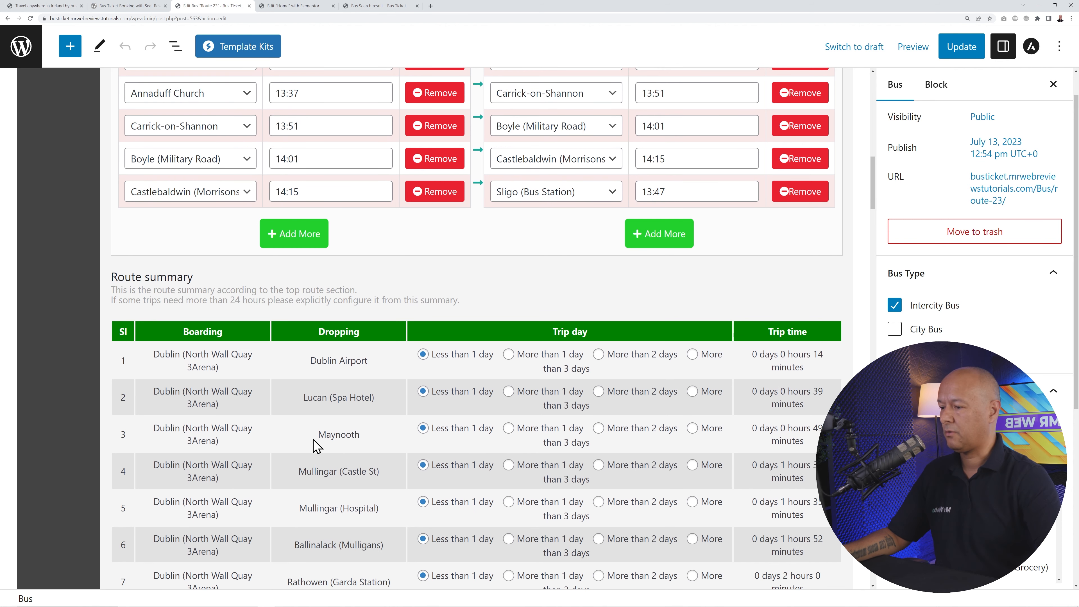
scroll(395, 444, "up", 10)
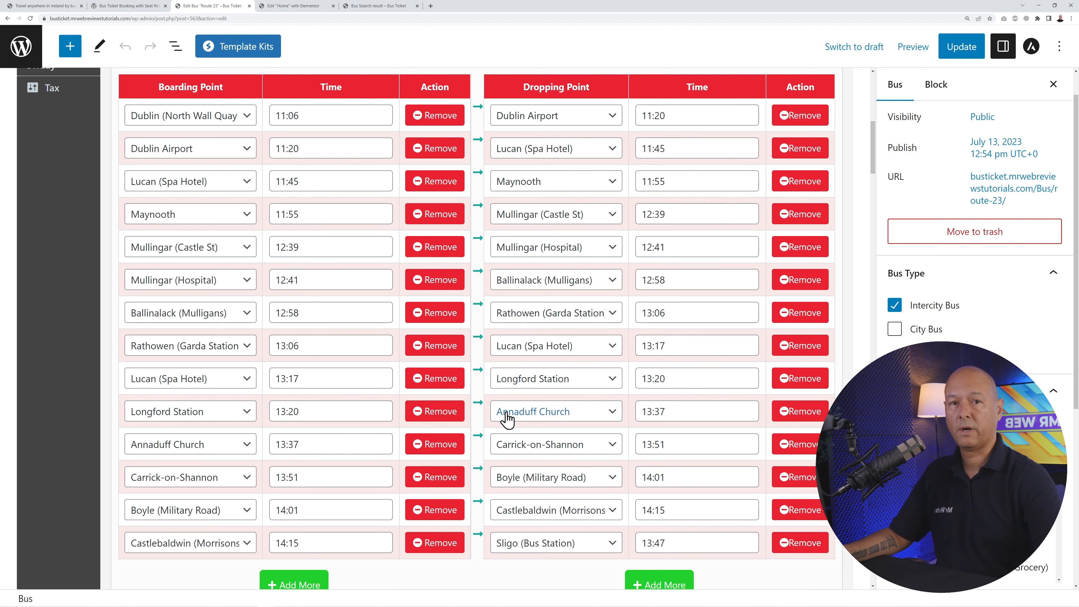
scroll(506, 418, "down", 10)
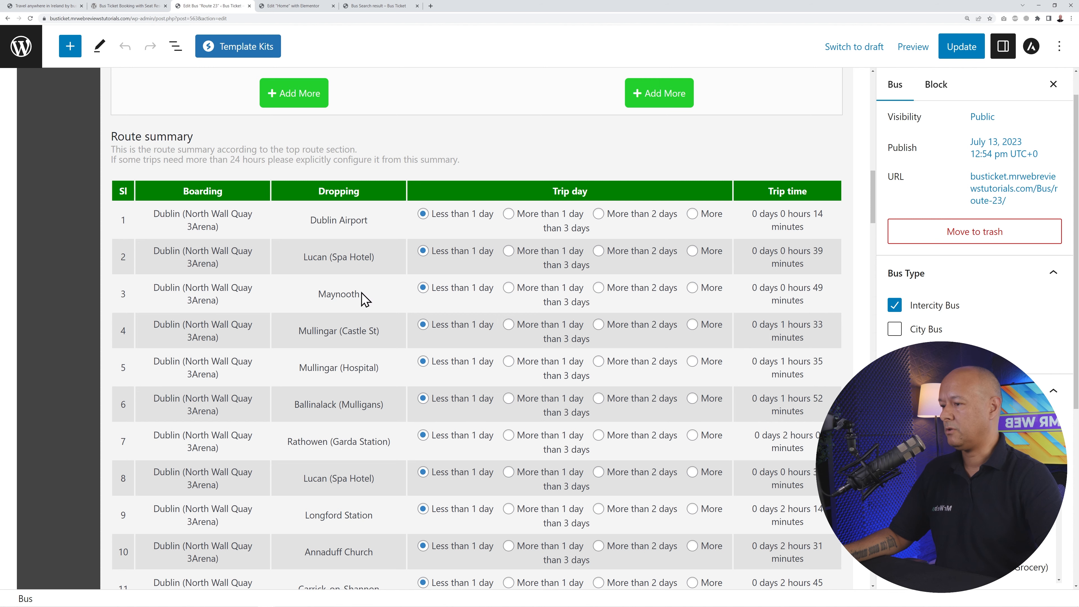
scroll(414, 401, "down", 14)
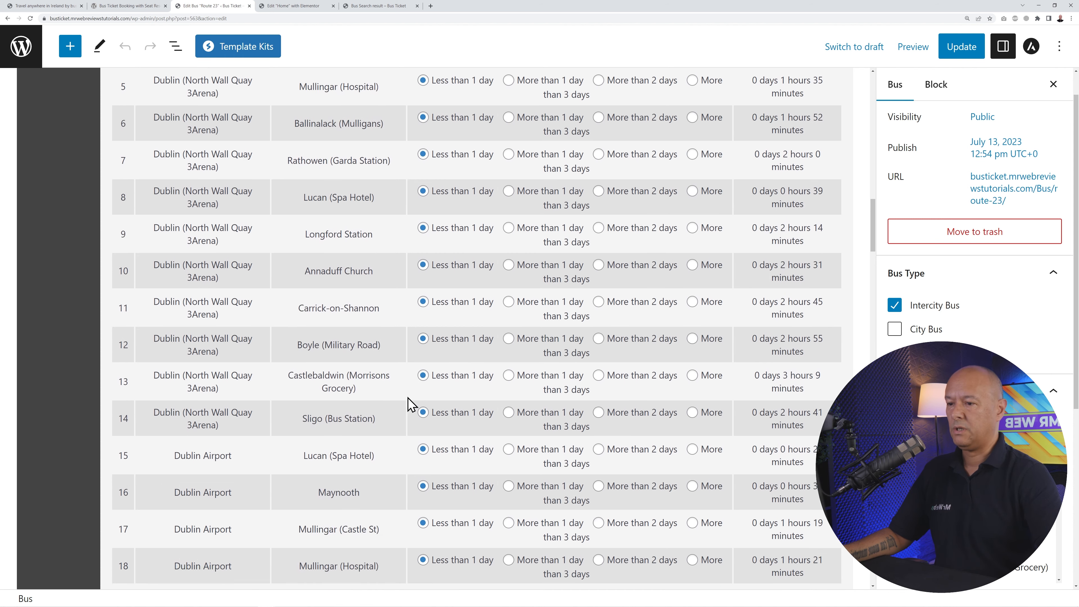
scroll(407, 406, "down", 3)
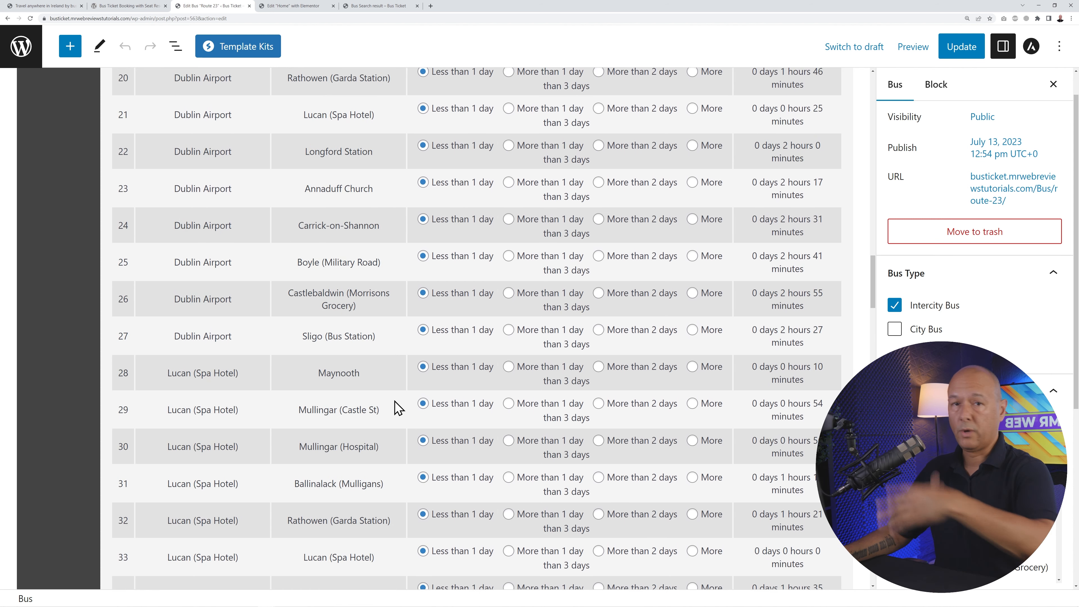
- Update the Route 23 post to save the routing
scroll(494, 446, "up", 20)
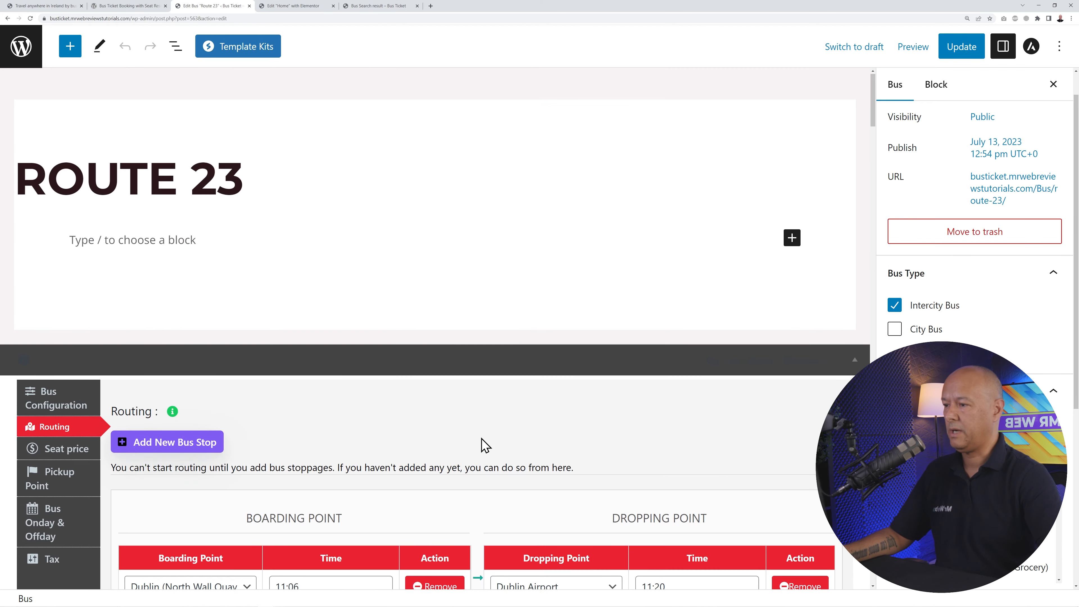
scroll(484, 446, "down", 7)
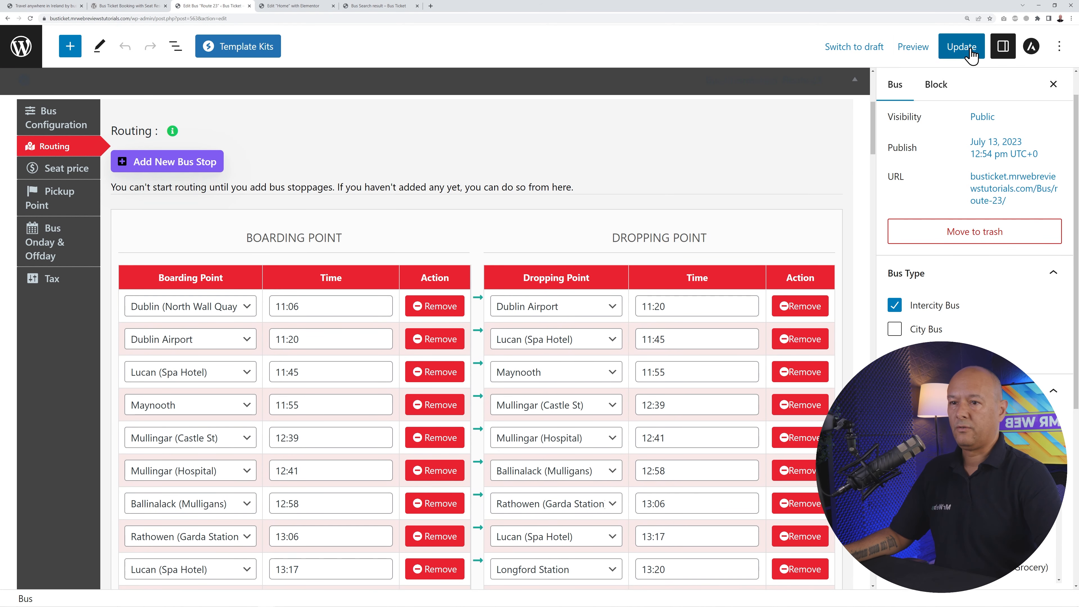
left_click(964, 47)
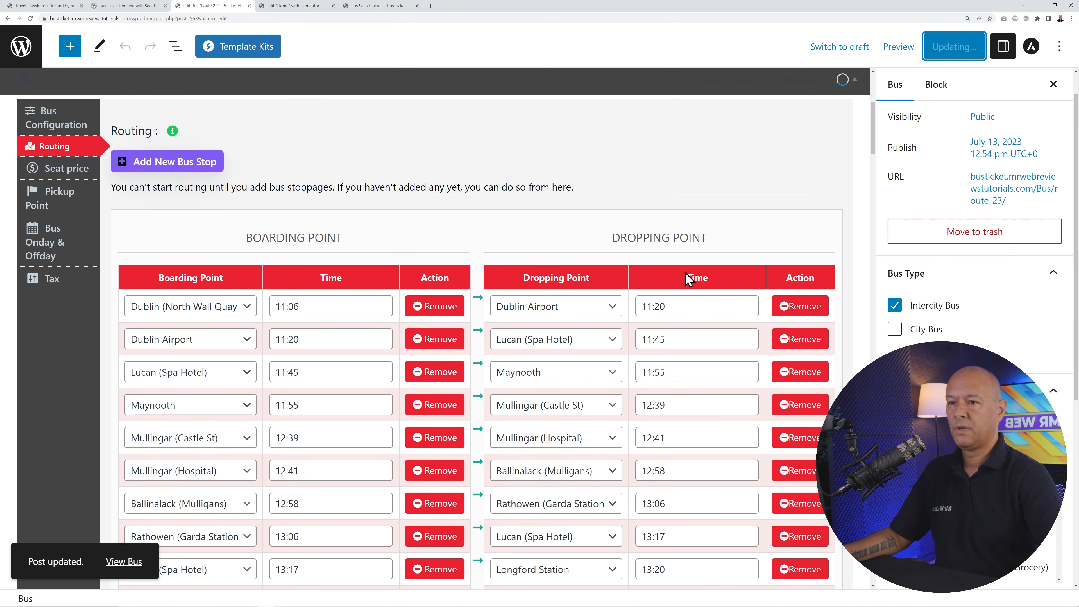
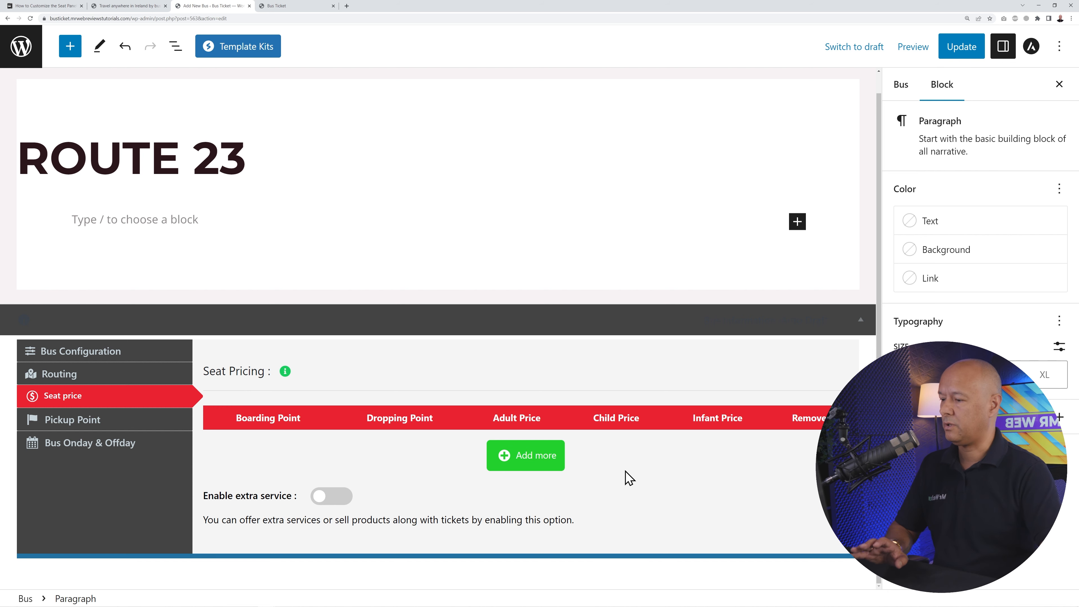
- Add a seat-price row for Dublin (North Wall Quay 3Arena): 20 adult, 10 child, 0 infant
left_click(550, 454)
scroll(616, 482, "down", 1)
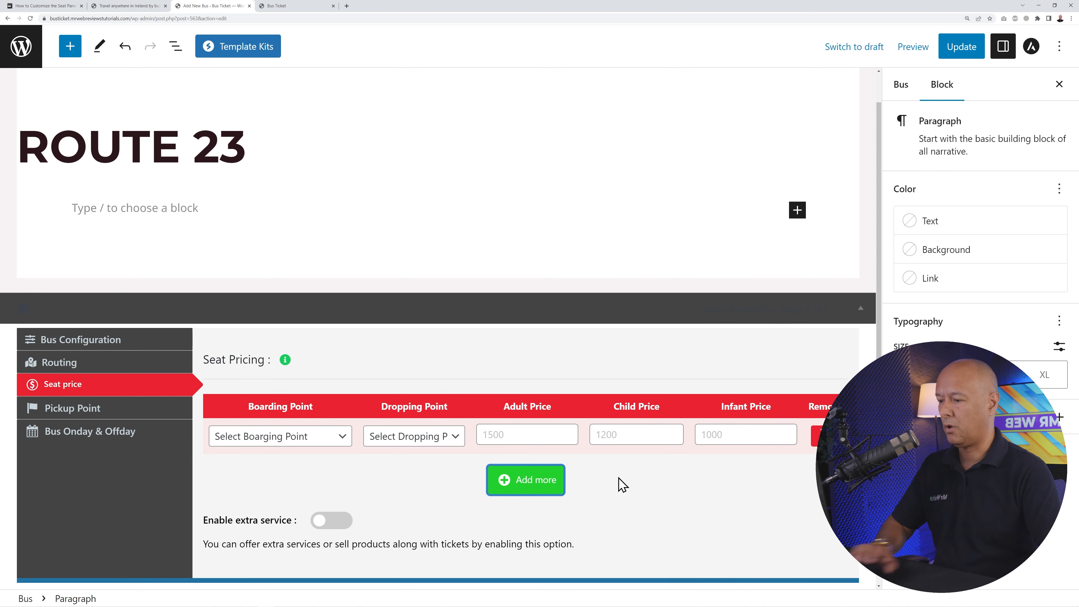
left_click(326, 416)
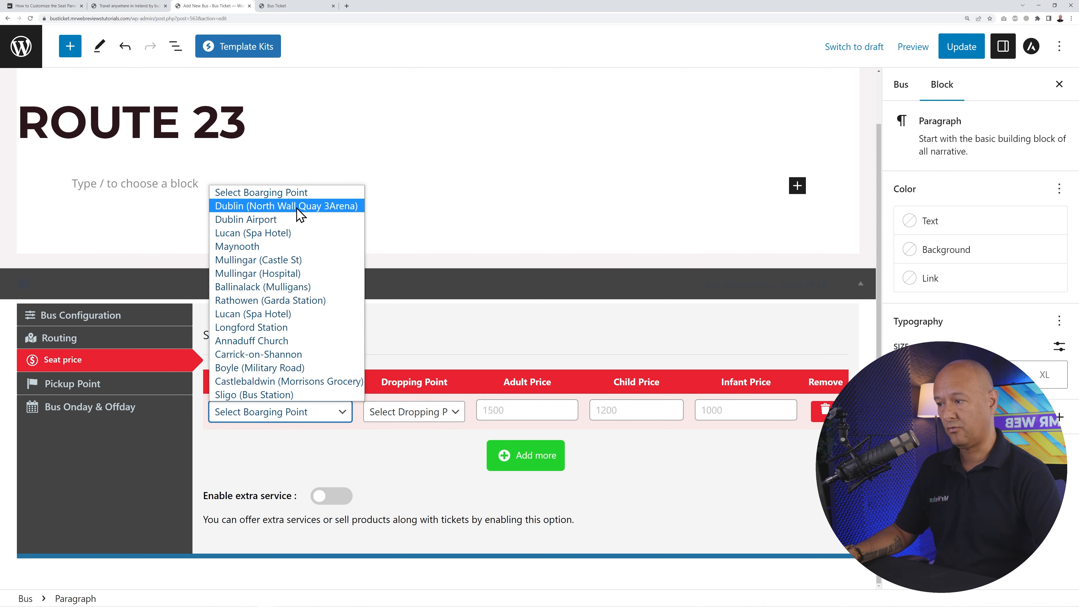
left_click(273, 206)
left_click(429, 412)
left_click(546, 408)
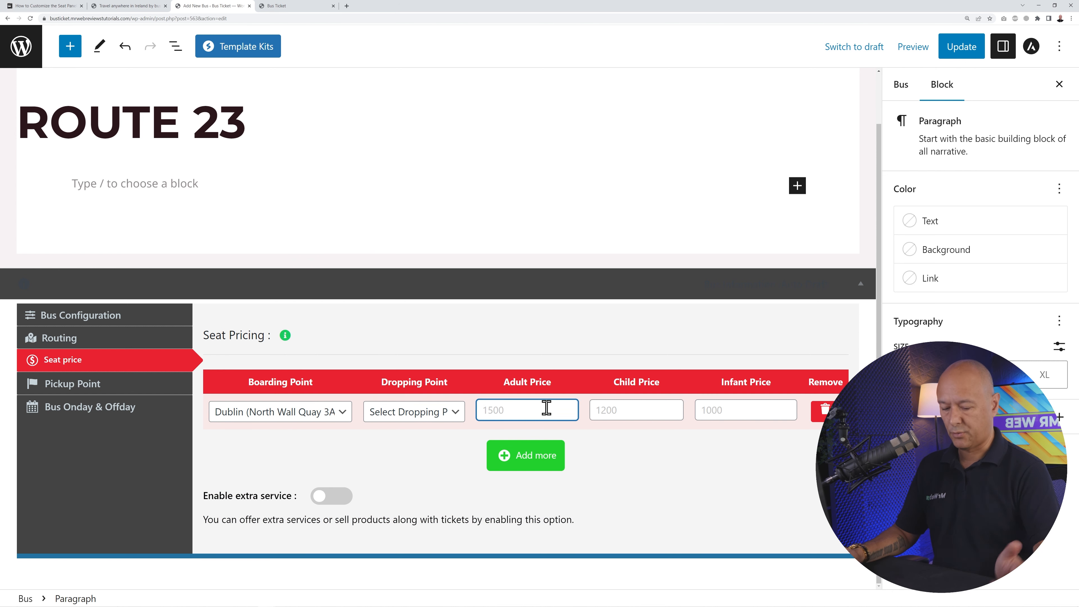
type("20")
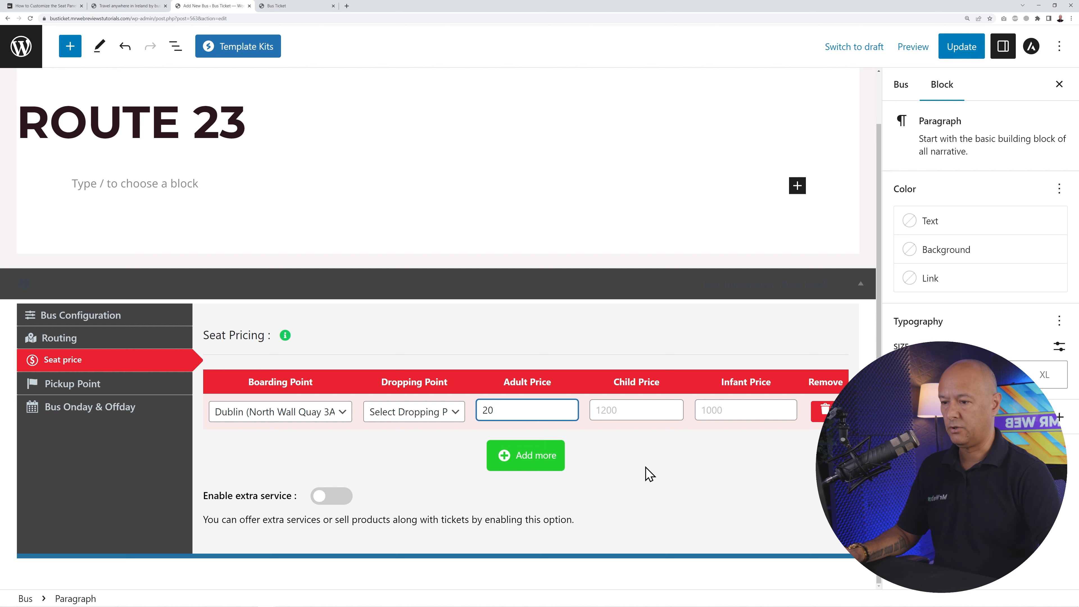
left_click(645, 411)
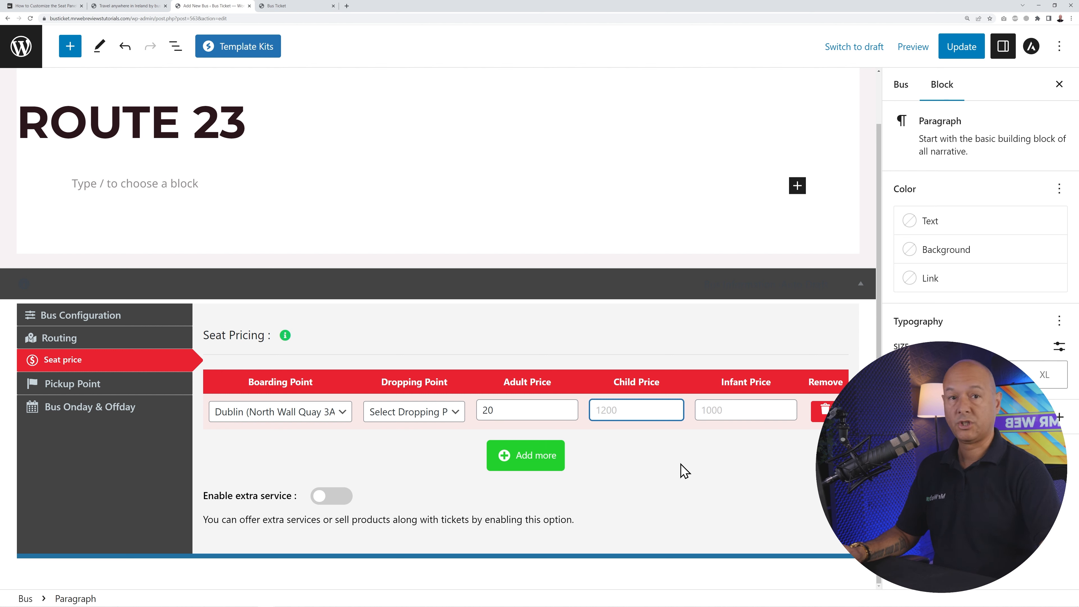
type("10")
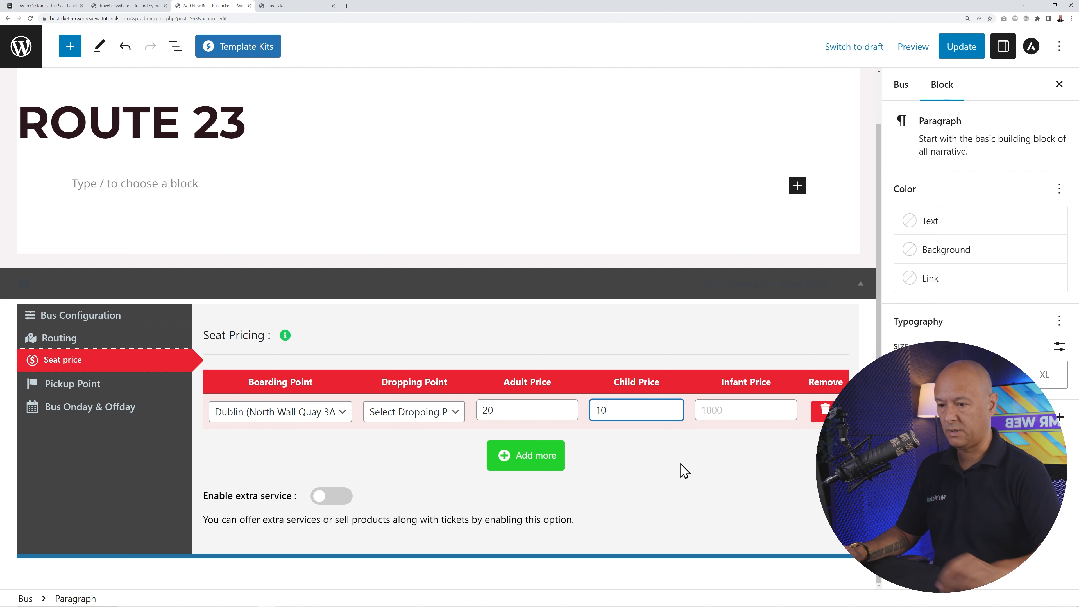
left_click(711, 405)
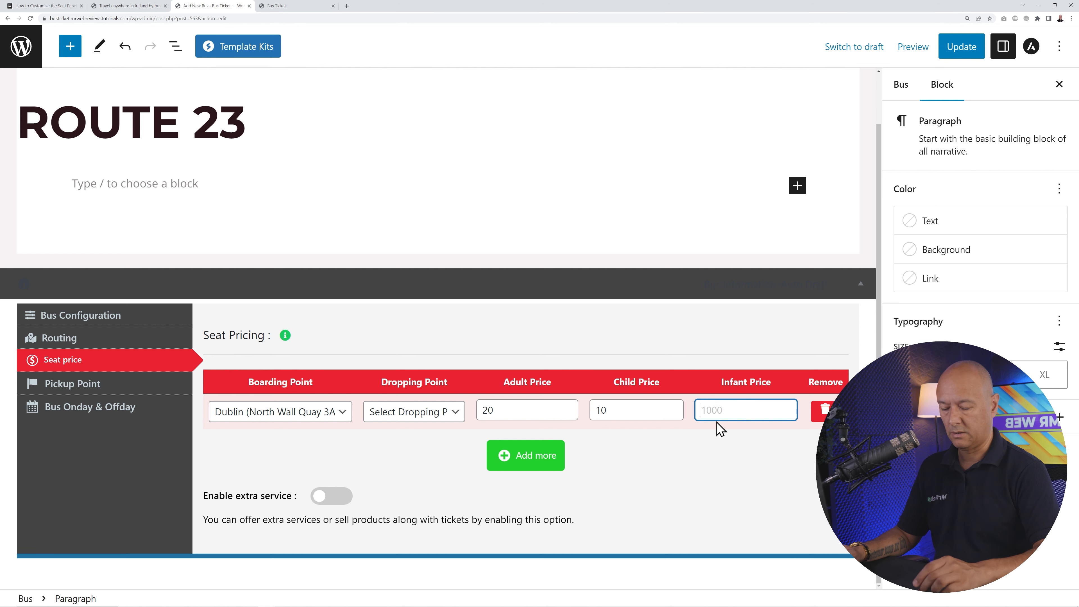
type("0")
left_click(717, 457)
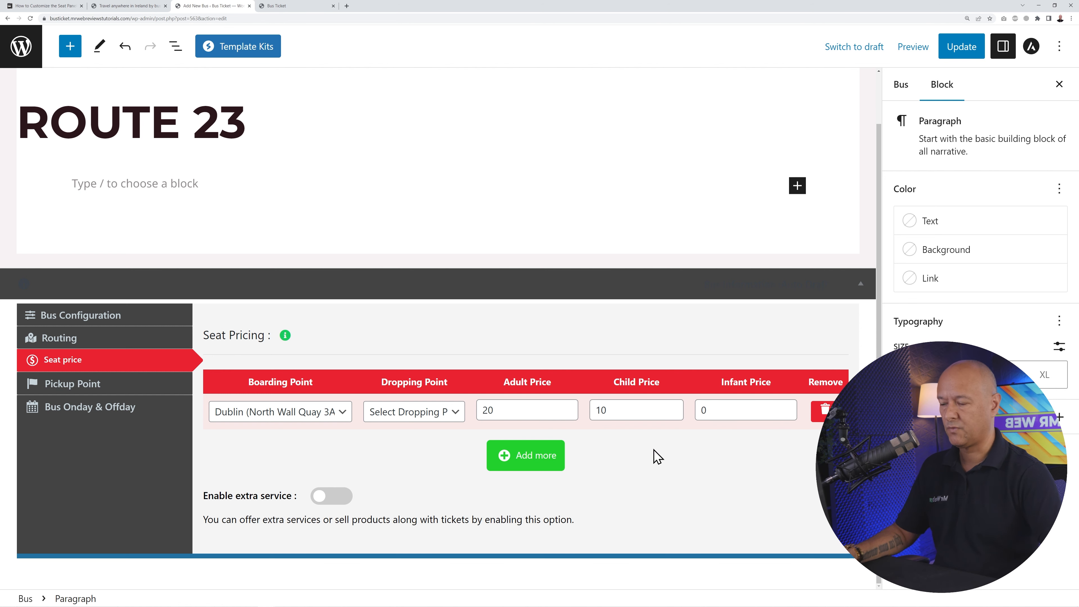
- Add a Dublin Airport seat-price row priced 20 adult, 10 child, 0 infant
left_click(522, 453)
left_click(319, 458)
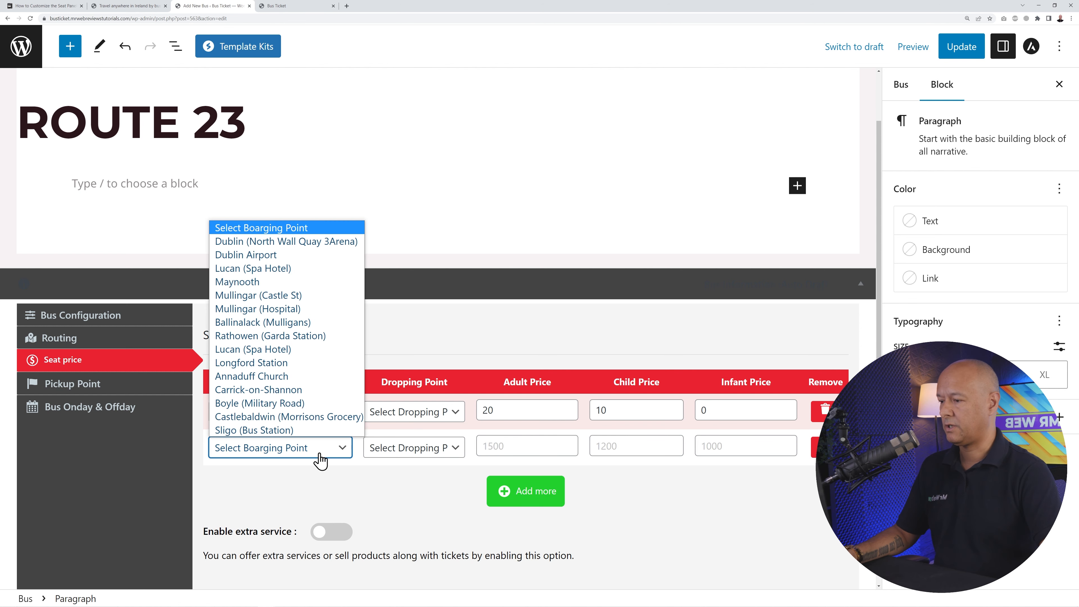
left_click(245, 257)
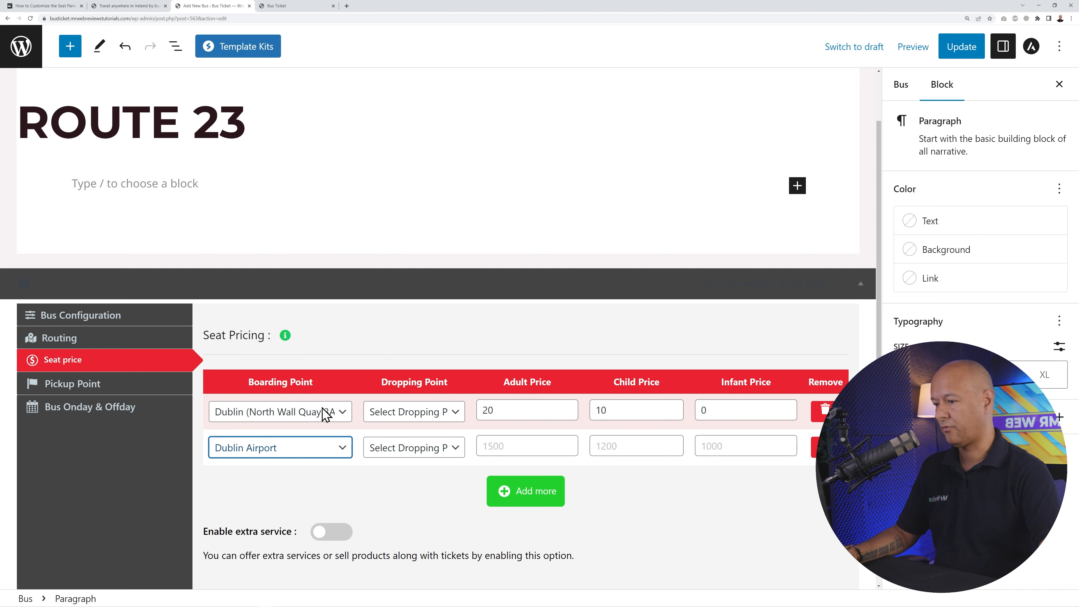
left_click(502, 449)
type("20")
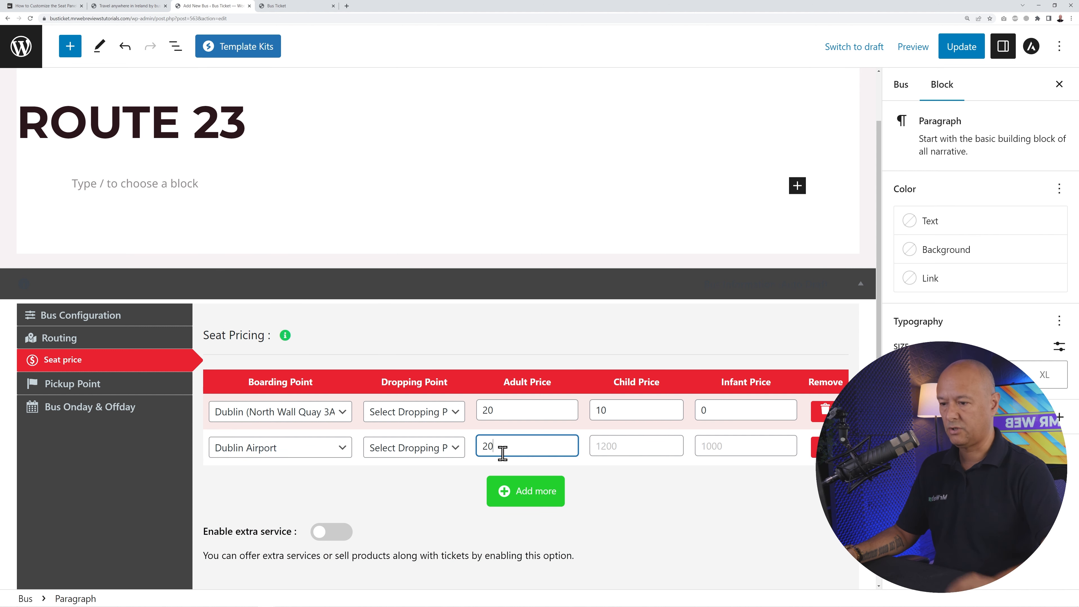
left_click(598, 447)
type("10")
left_click(744, 449)
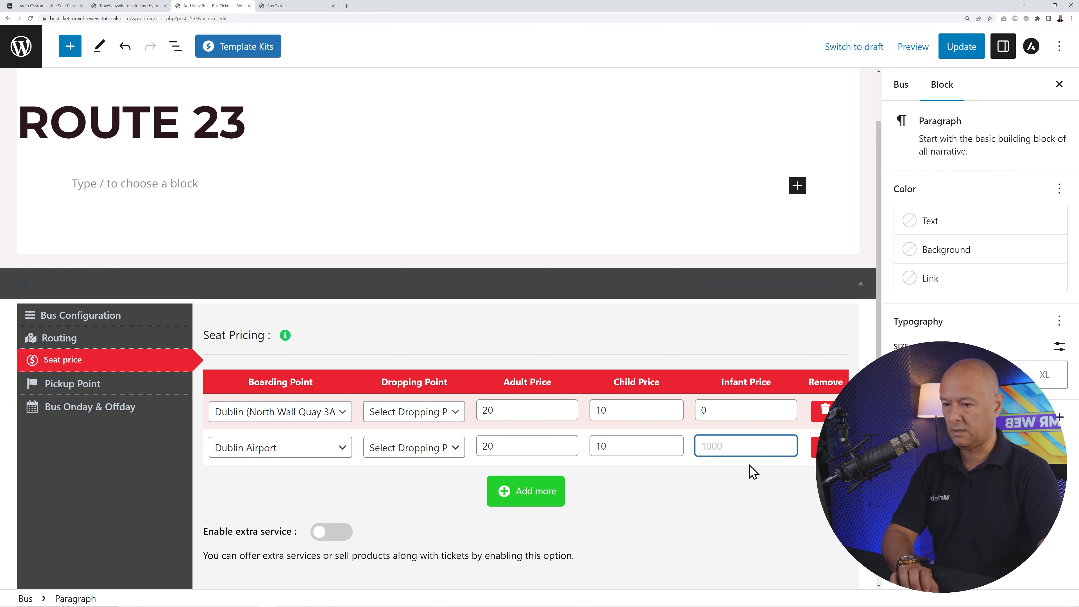
type("0")
left_click(737, 487)
- Add a Longford Station seat-price row priced 12.50 adult, 7.5 child, 0 infant
left_click(525, 491)
scroll(366, 478, "down", 2)
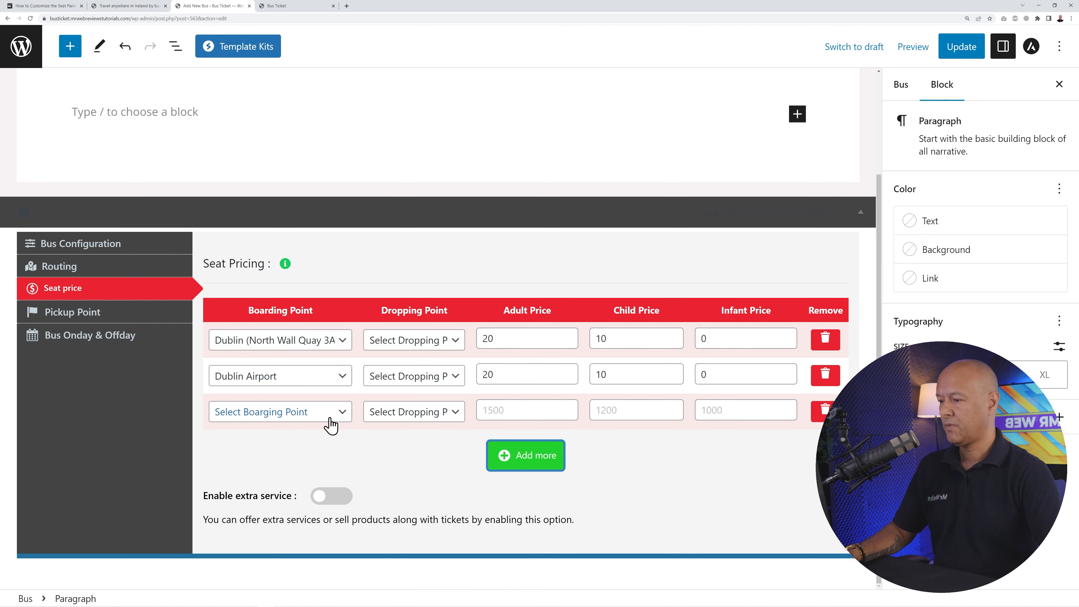
left_click(321, 411)
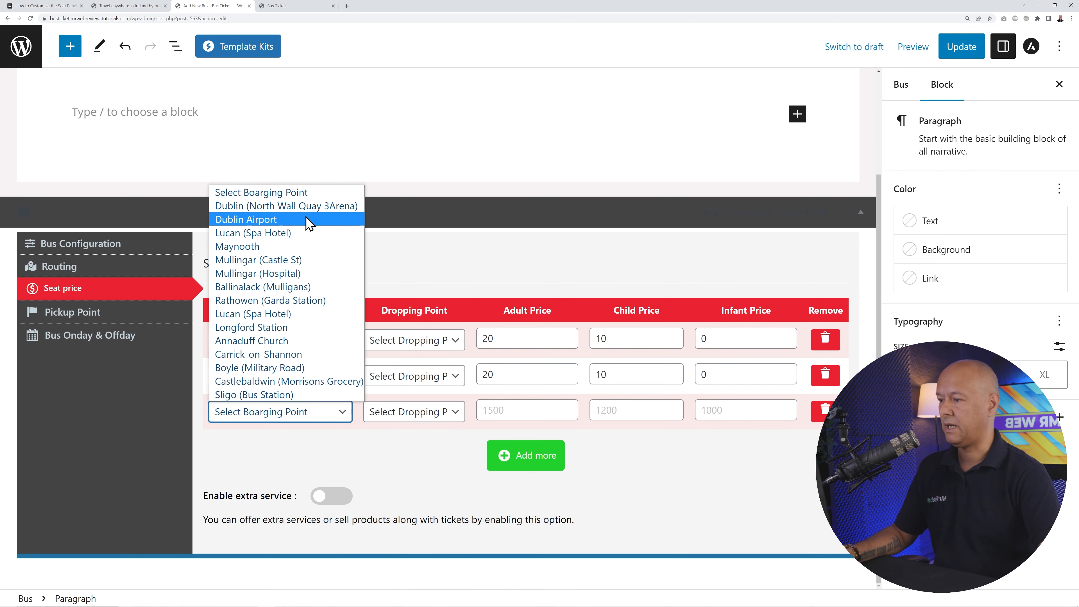
left_click(310, 330)
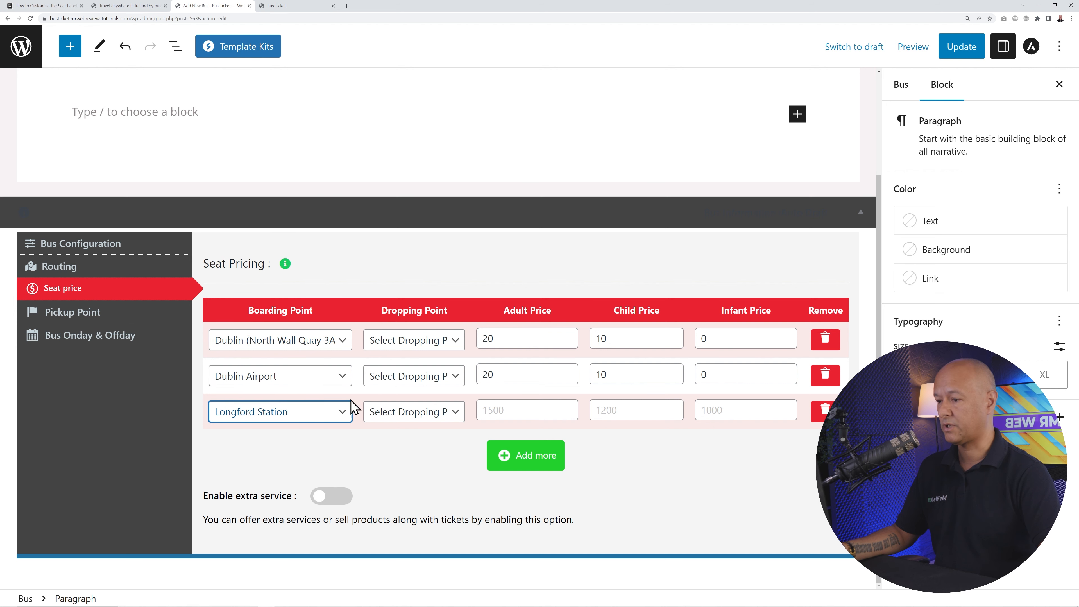
left_click(445, 412)
left_click(518, 411)
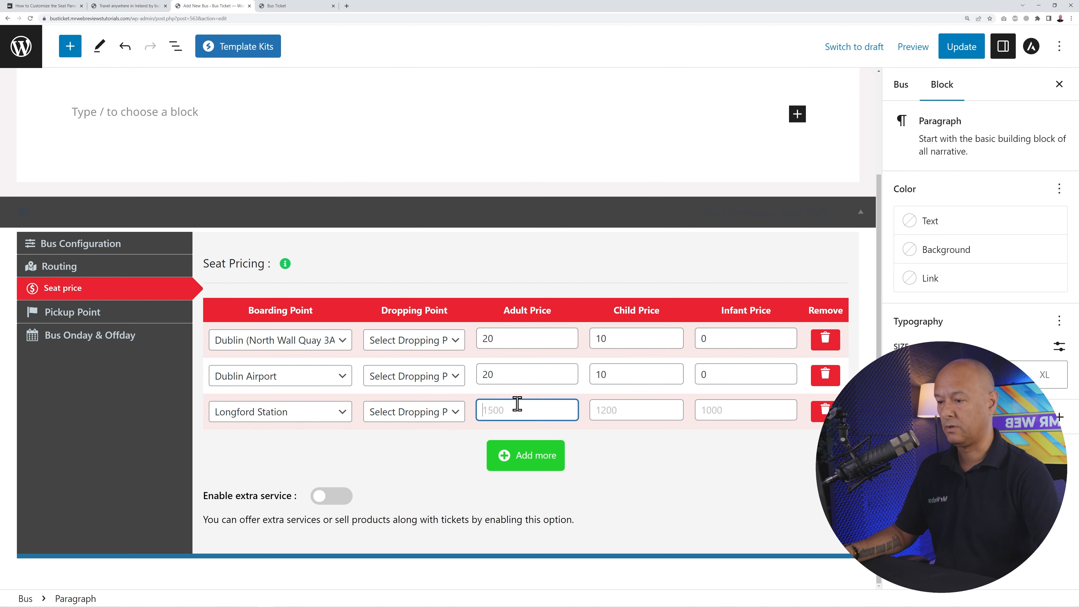
type("12.50")
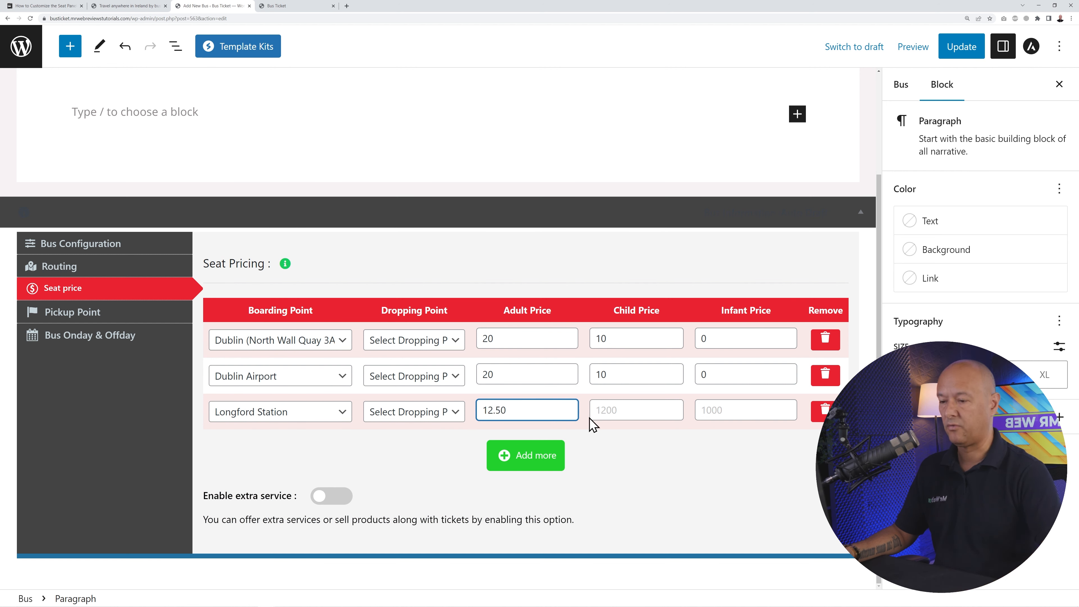
left_click(622, 409)
type("7.5")
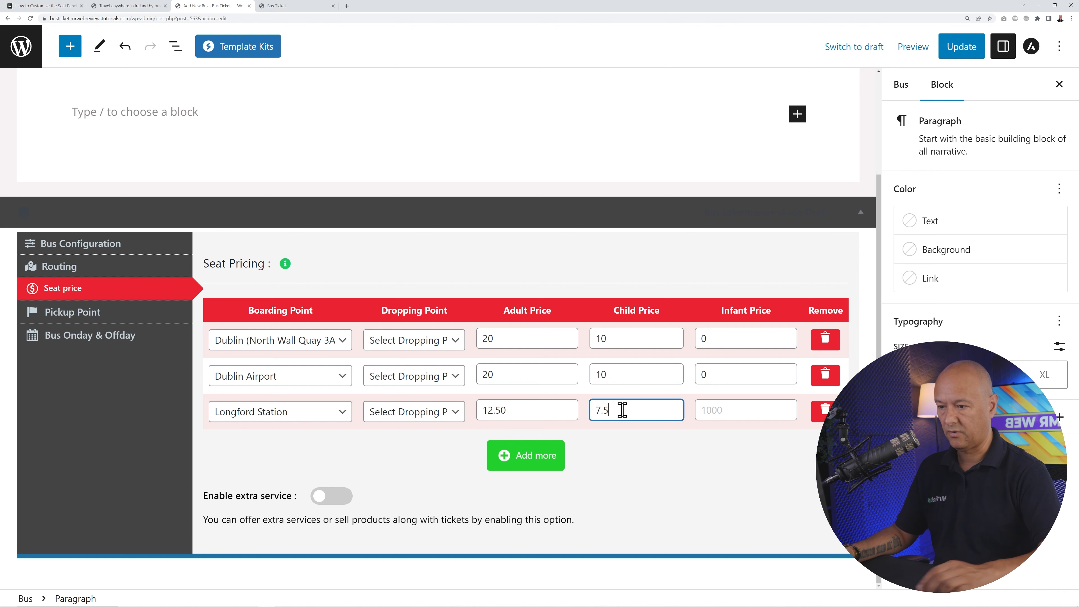
left_click(719, 410)
type("0")
left_click(726, 463)
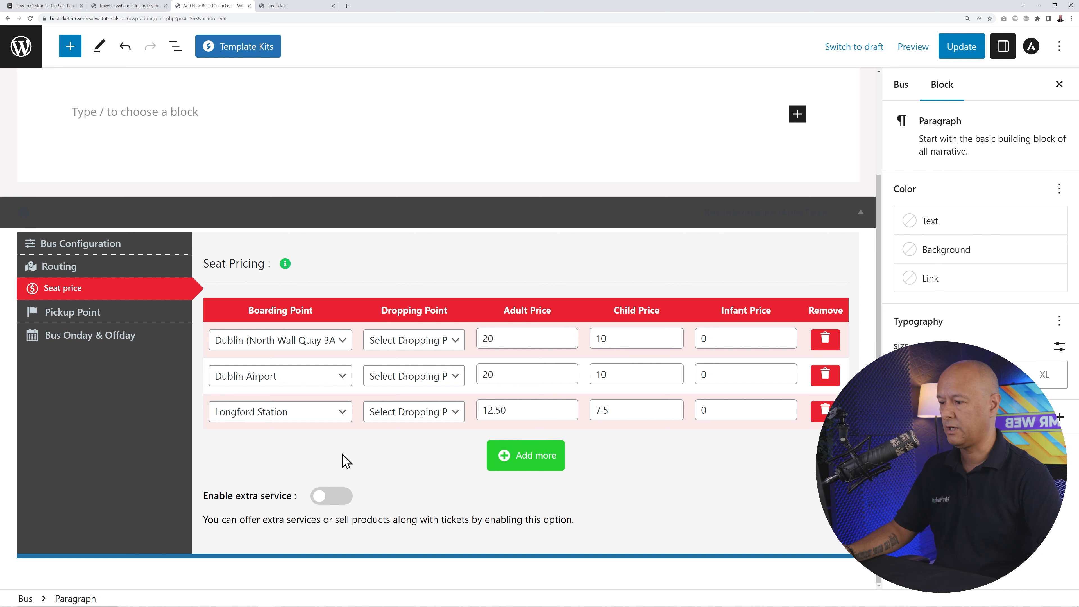
- Review the first row's dropping point options, leaving them unchanged
left_click(457, 343)
left_click(457, 342)
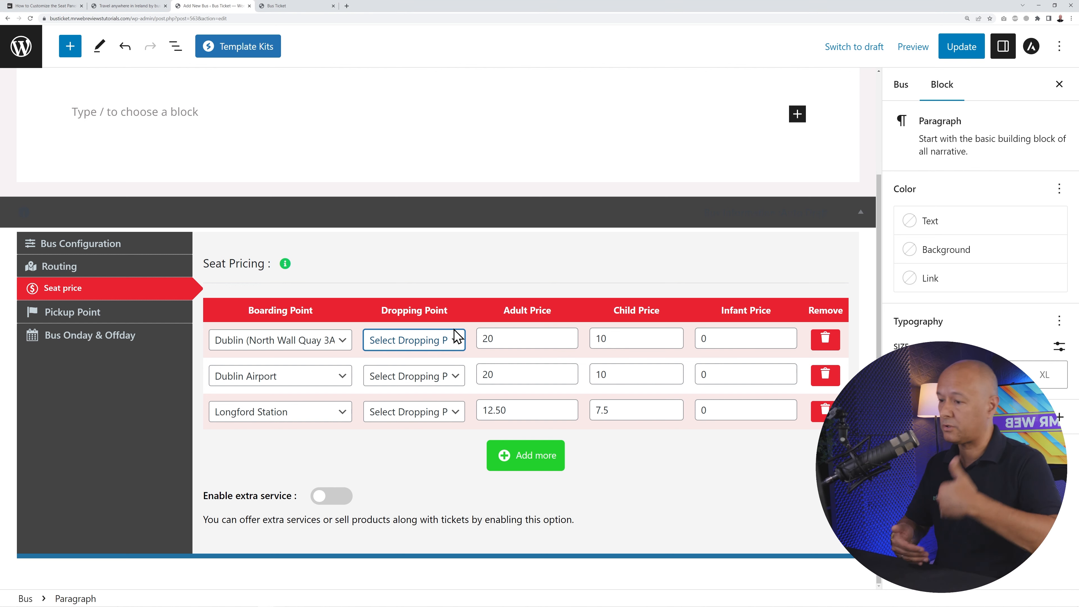
left_click(409, 303)
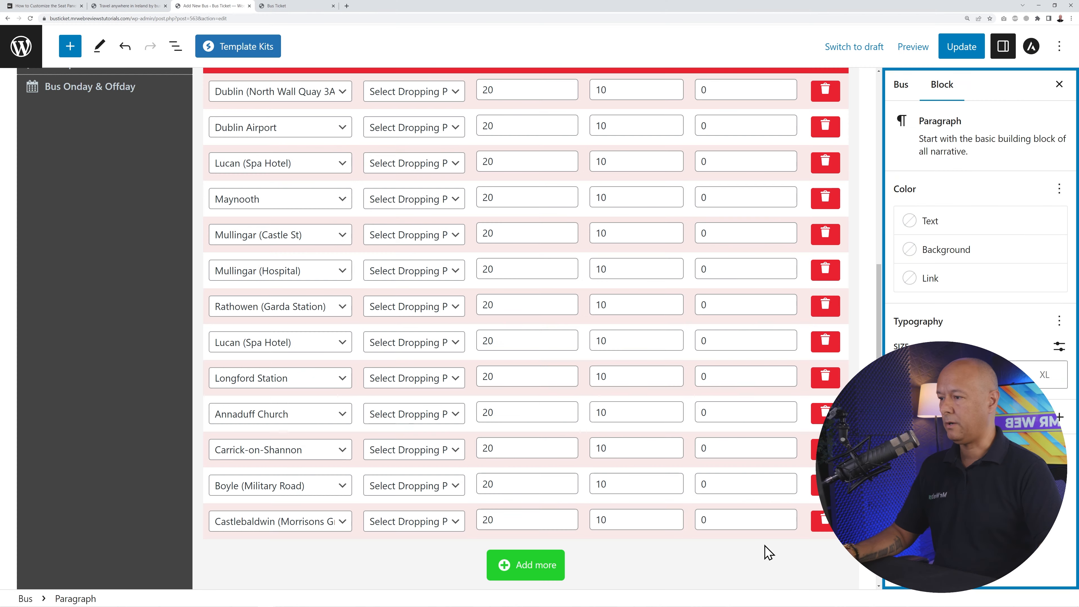
- Switch the Route 23 bus editor to its Pickup Point settings
scroll(769, 568, "up", 4)
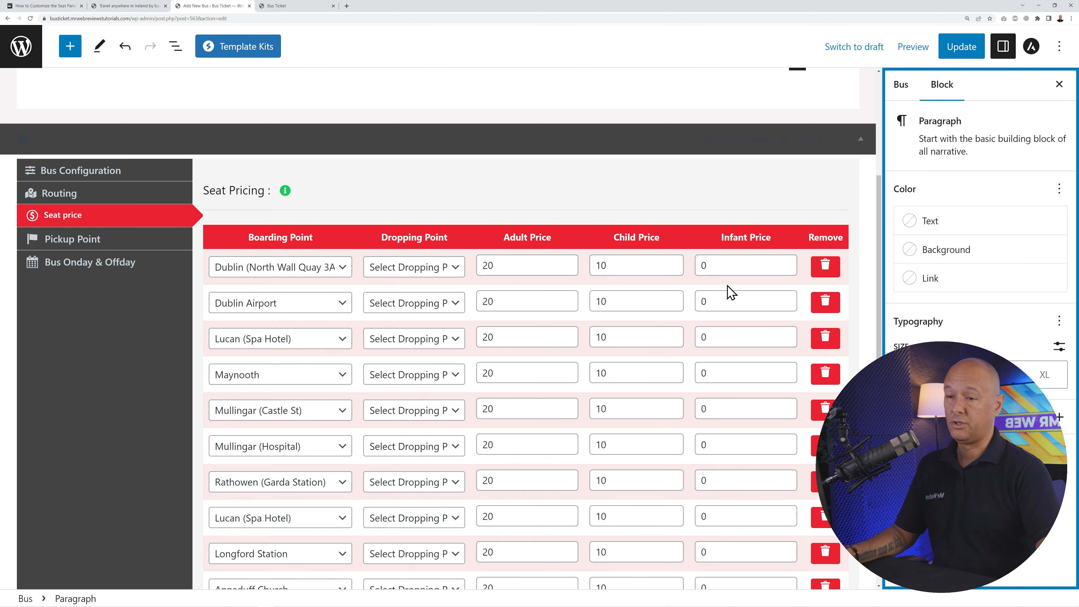
left_click(86, 241)
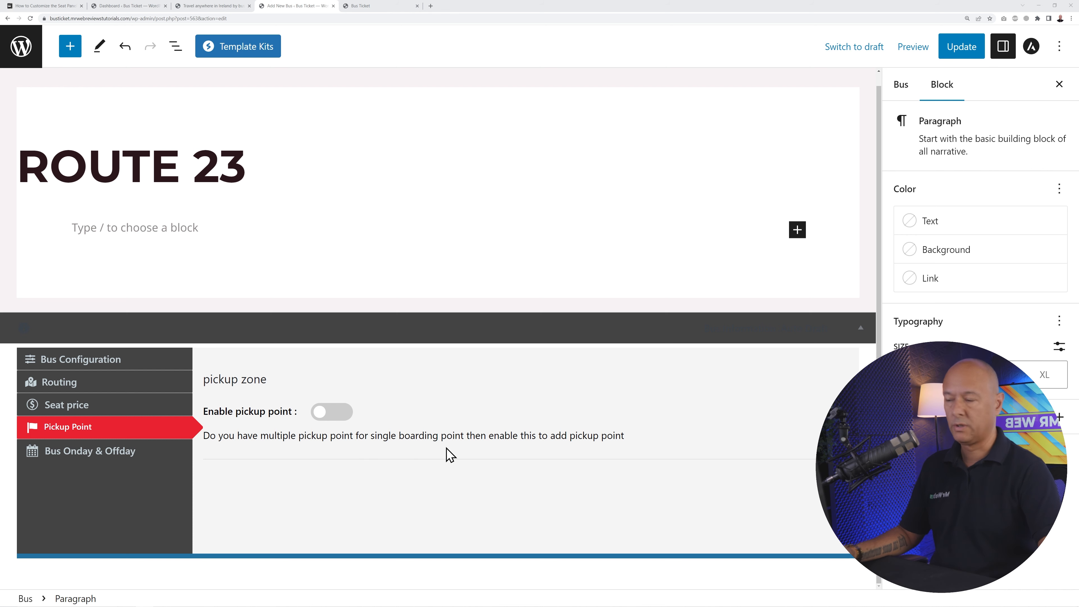
left_click(319, 412)
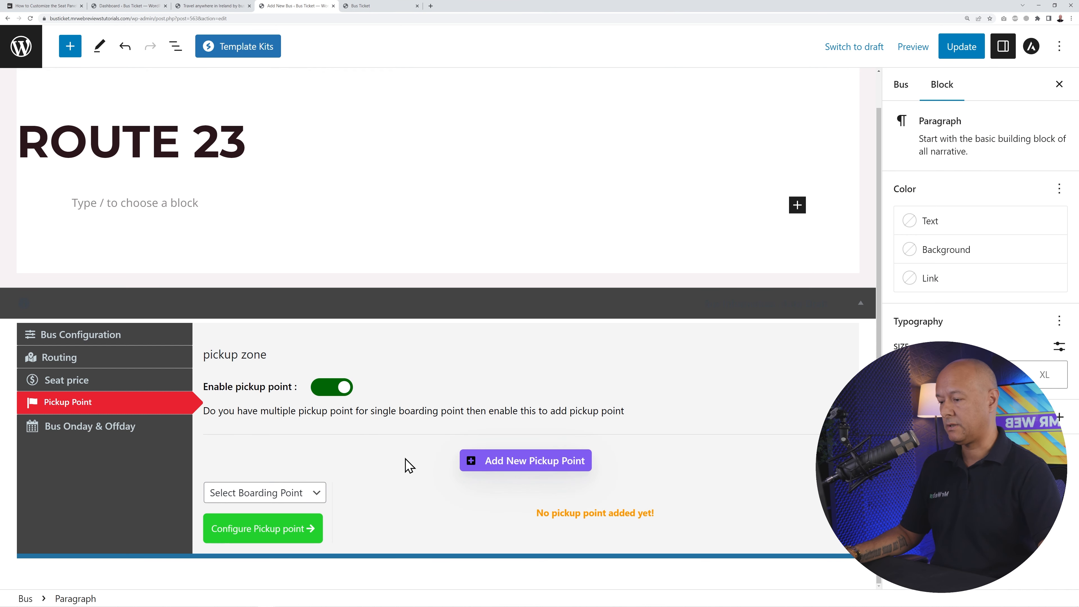
left_click(301, 493)
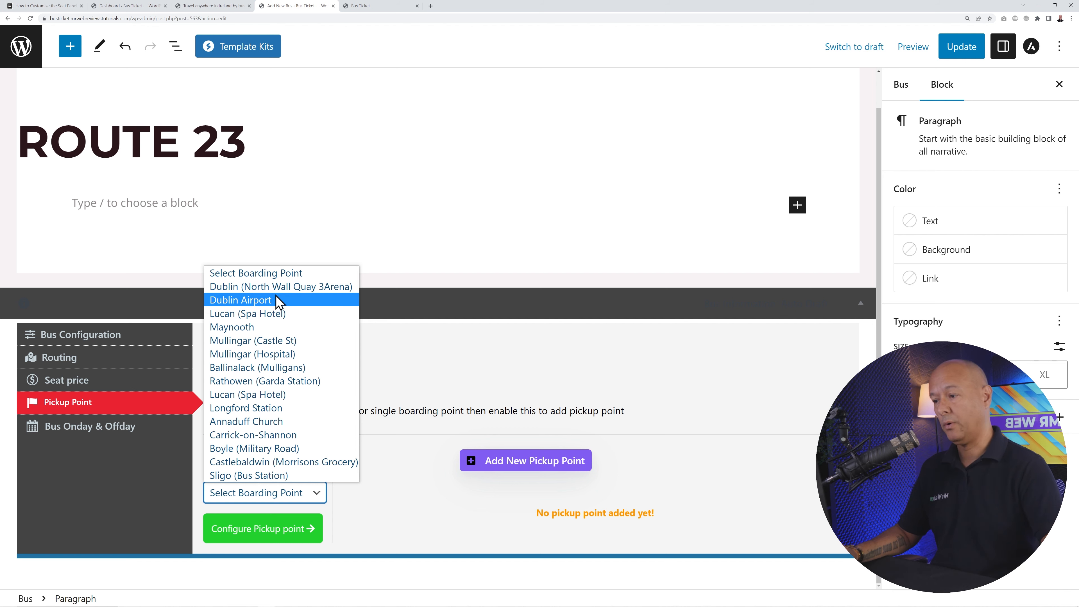
left_click(373, 374)
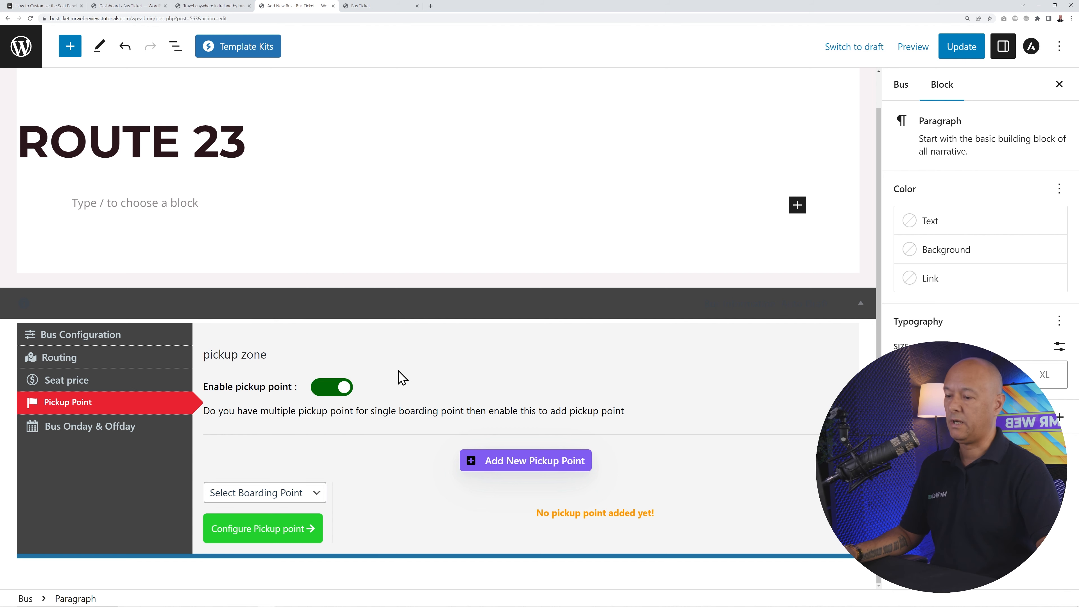
left_click(321, 495)
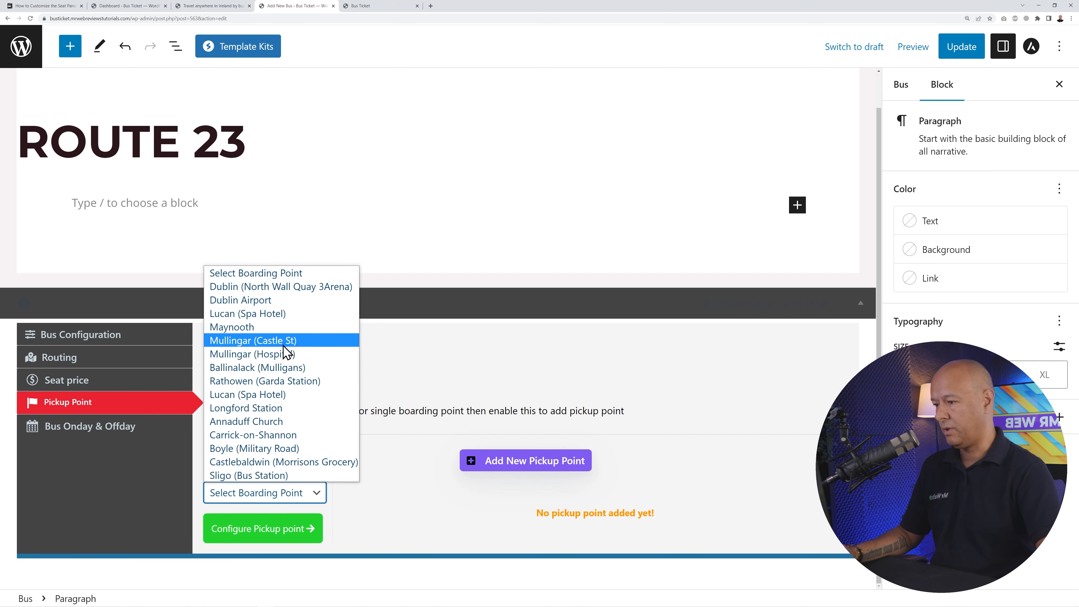
left_click(470, 406)
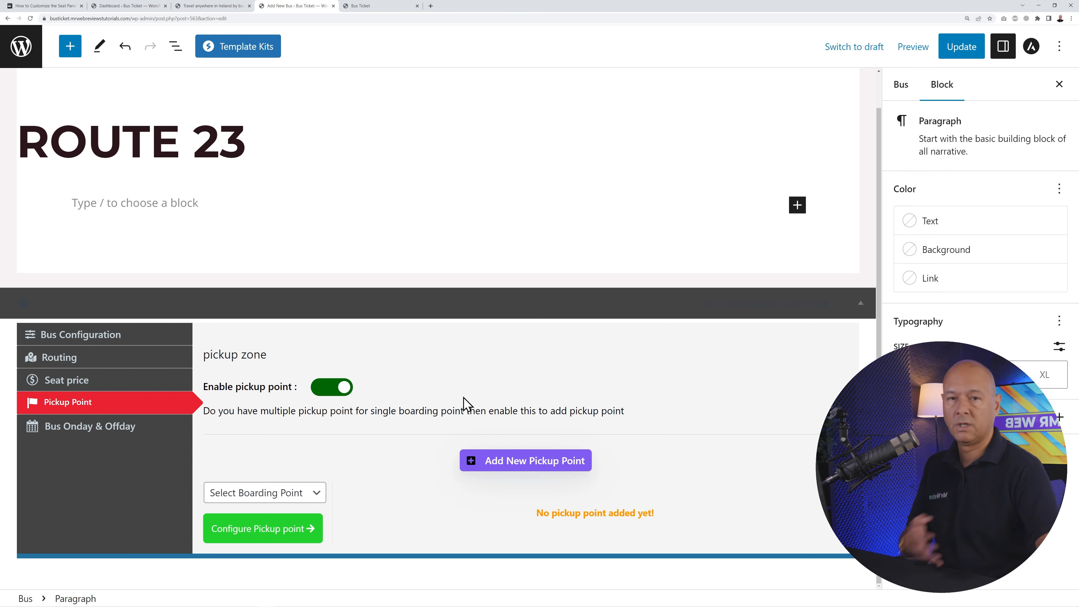
left_click(341, 395)
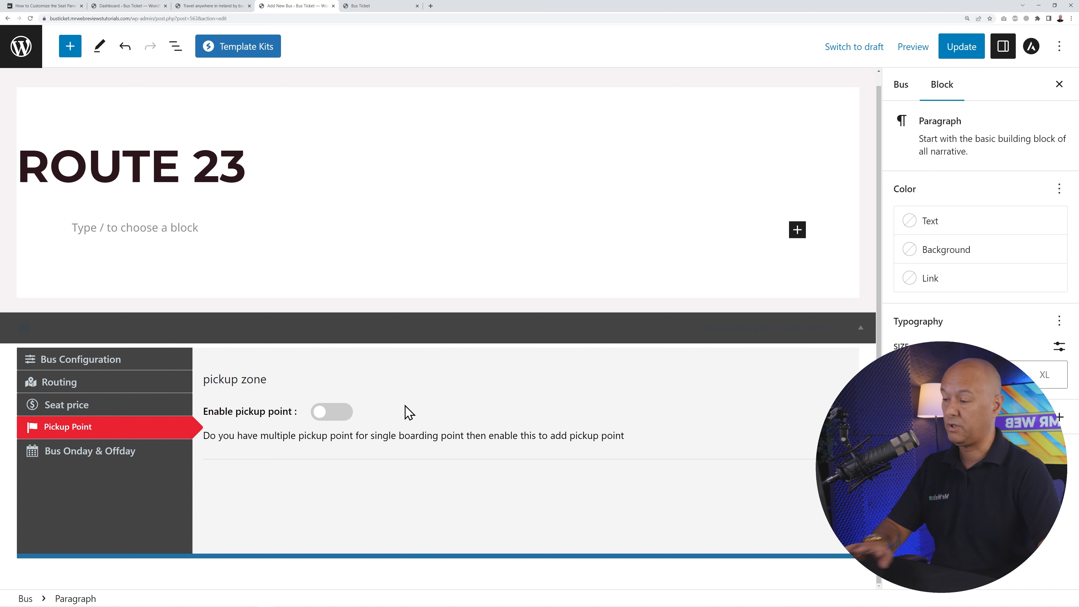
- Enable date-specific operating days and select 3–7 and 10–14 July 2023
left_click(94, 455)
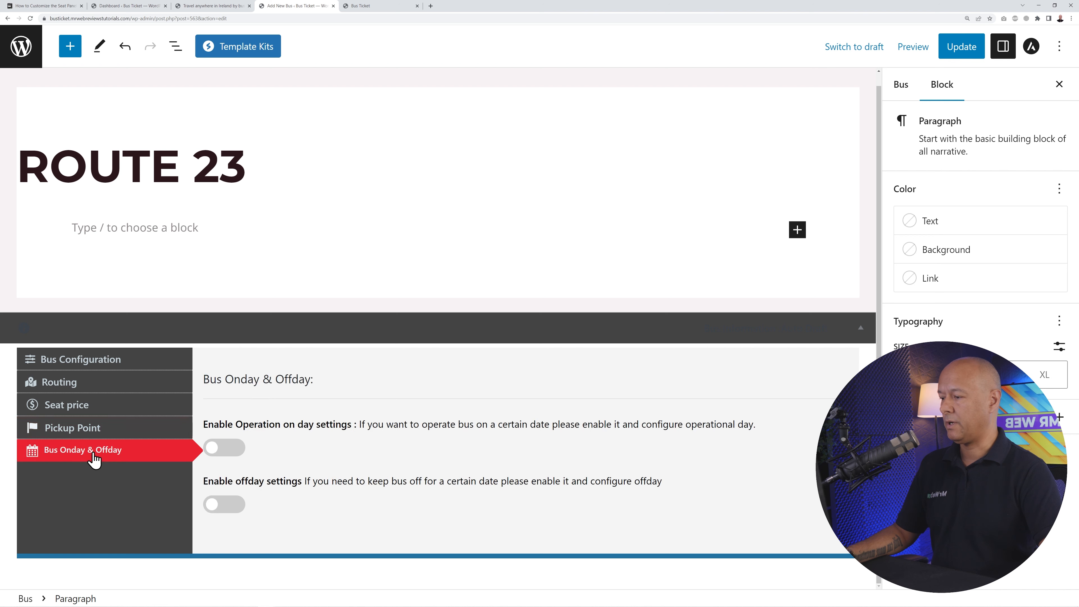
left_click(383, 459)
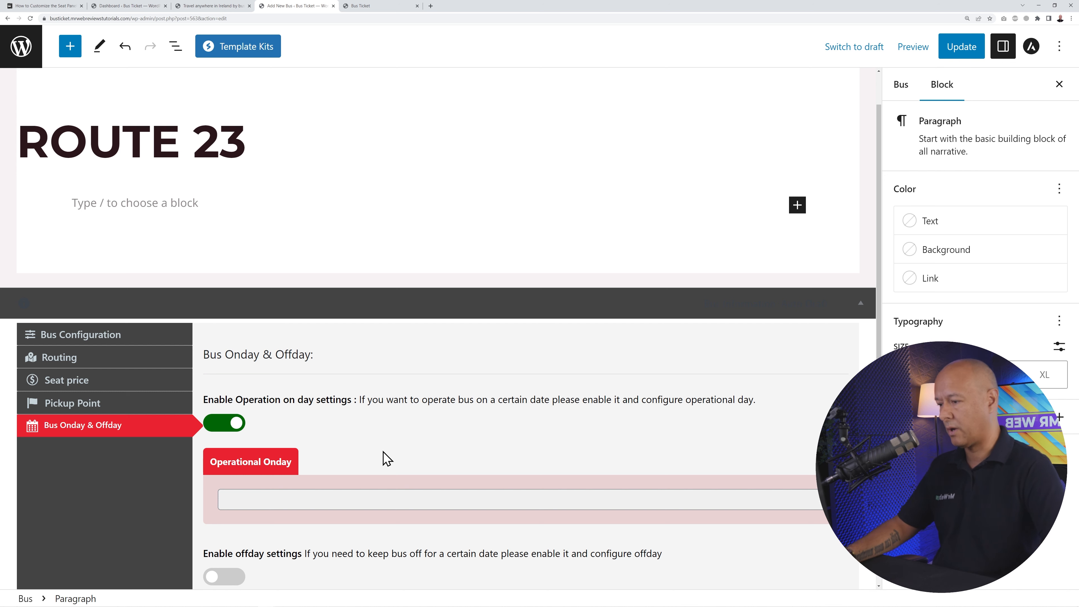
left_click(378, 500)
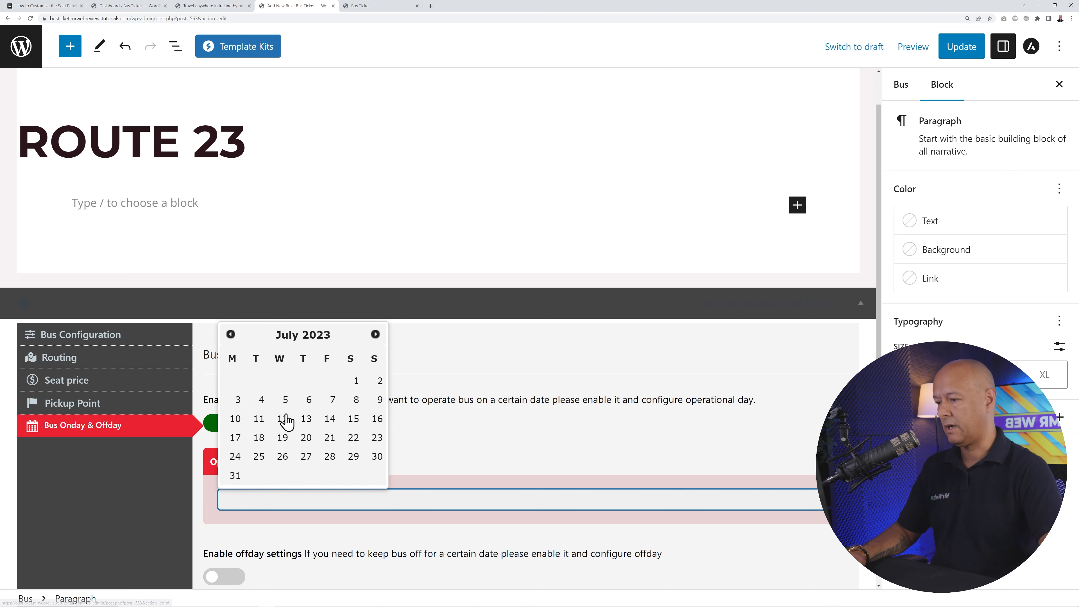
left_click(237, 403)
left_click(261, 403)
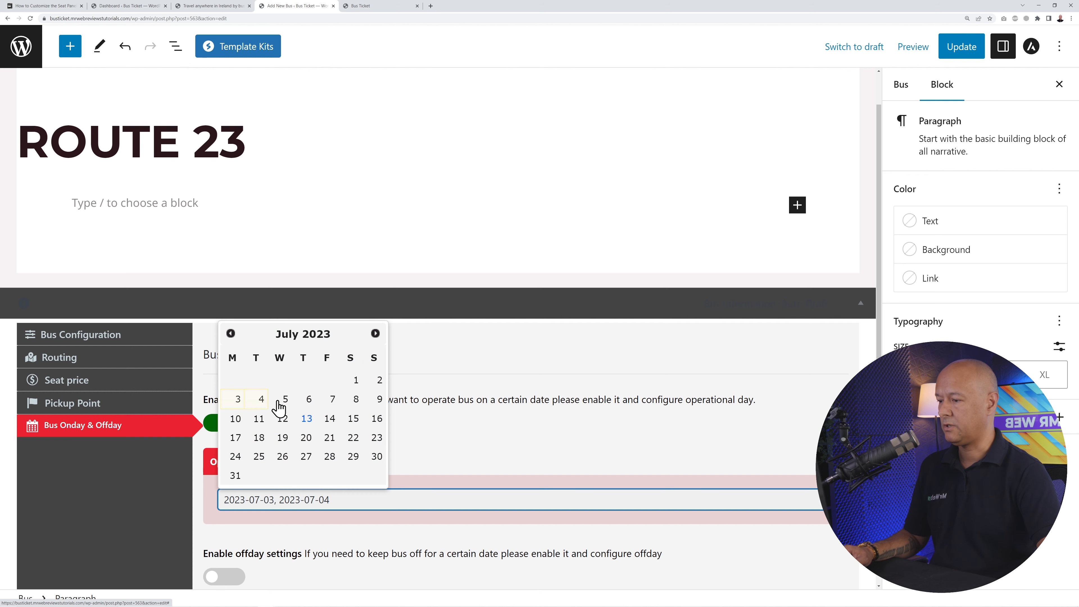
left_click(284, 403)
left_click(308, 401)
left_click(332, 402)
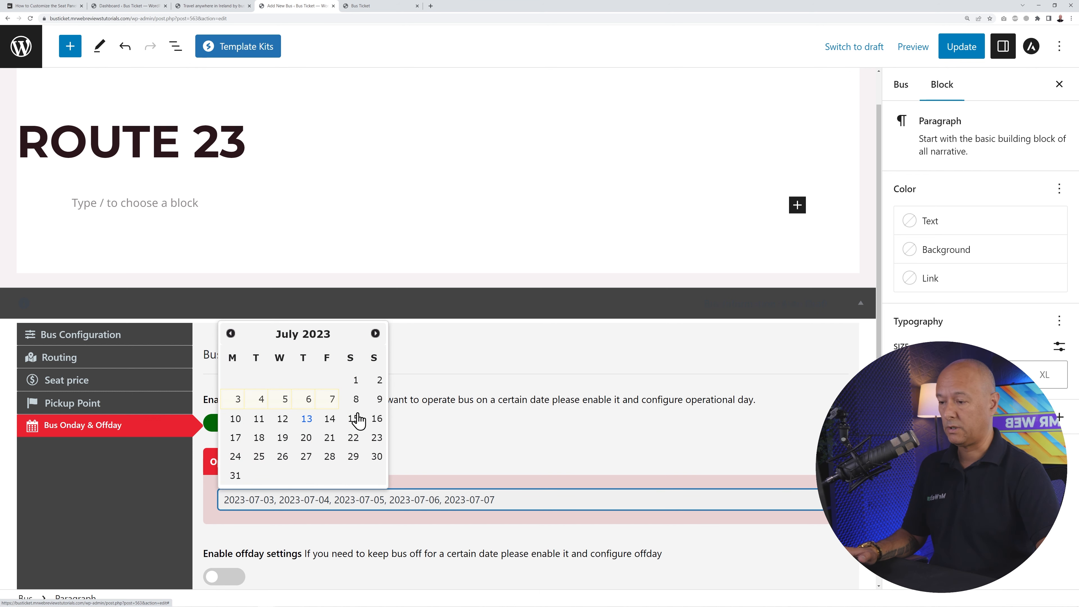
left_click(235, 419)
left_click(260, 420)
left_click(282, 421)
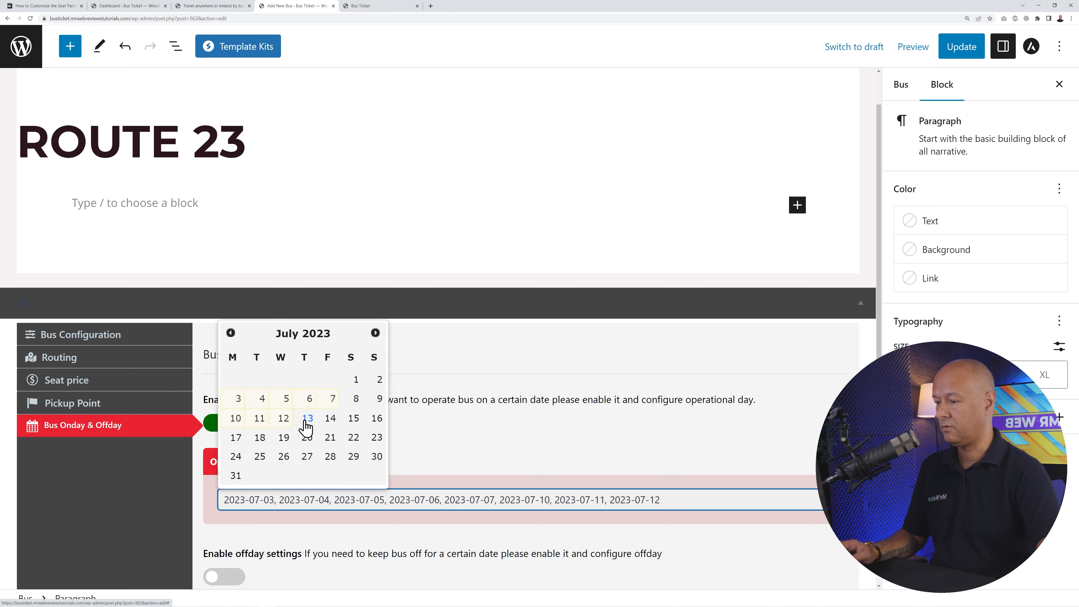
left_click(307, 418)
left_click(330, 418)
- Add 17–21 and 24–28 July 2023, then switch date-specific operating days back off
left_click(327, 437)
left_click(306, 438)
left_click(282, 439)
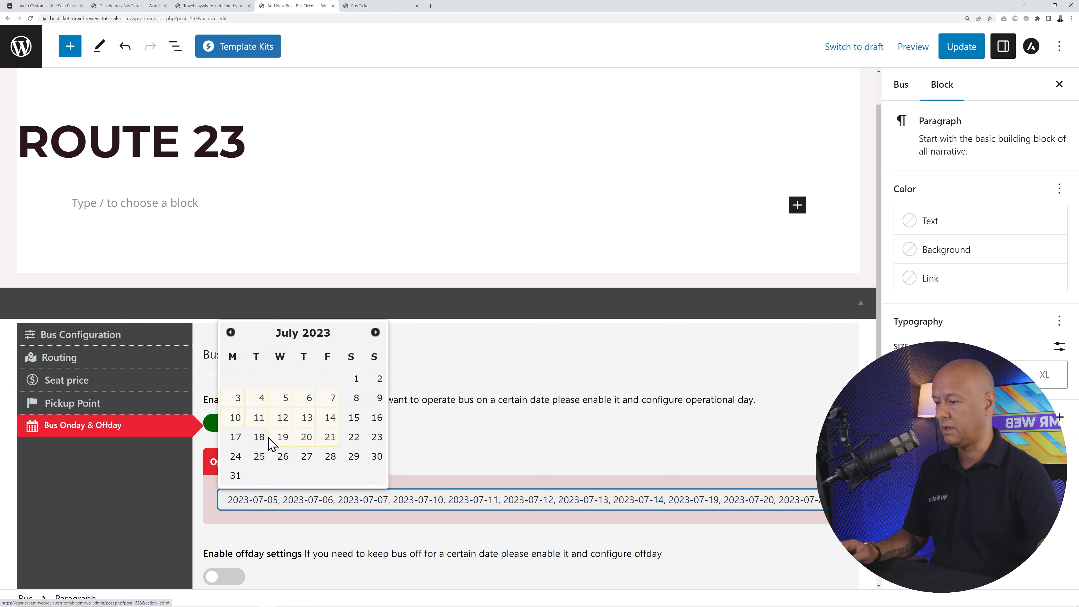
left_click(259, 437)
left_click(235, 437)
left_click(235, 456)
left_click(259, 456)
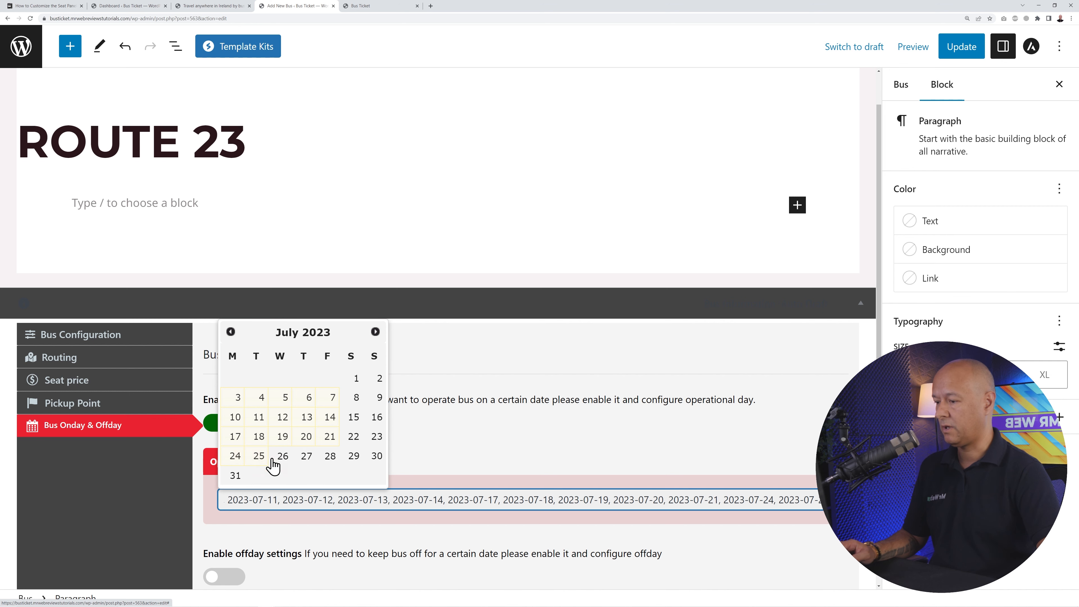
left_click(283, 459)
left_click(306, 460)
left_click(327, 460)
scroll(491, 398, "down", 1)
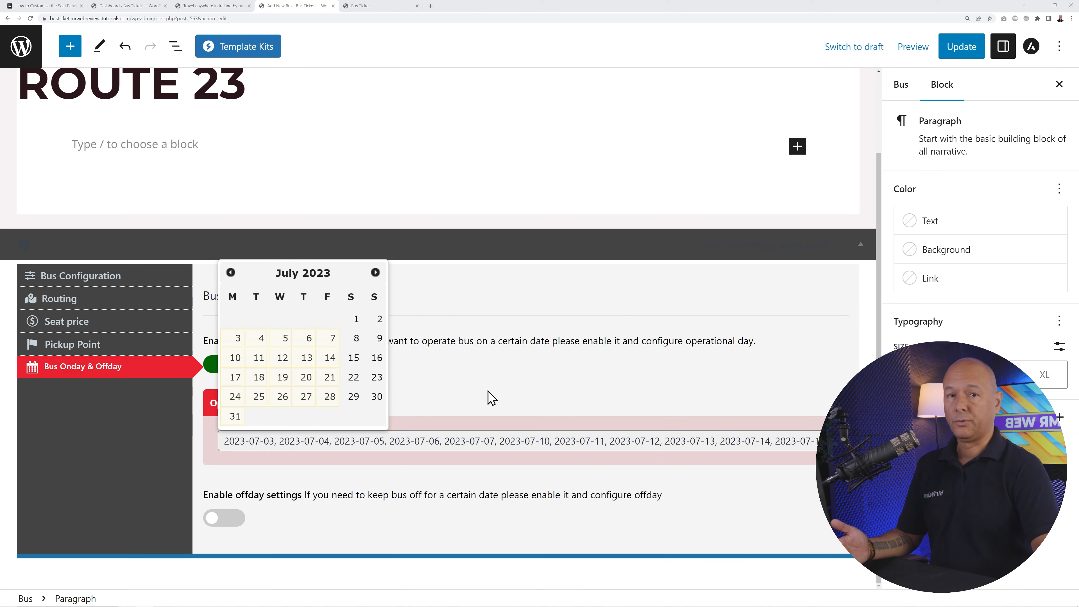
left_click(489, 397)
left_click(227, 366)
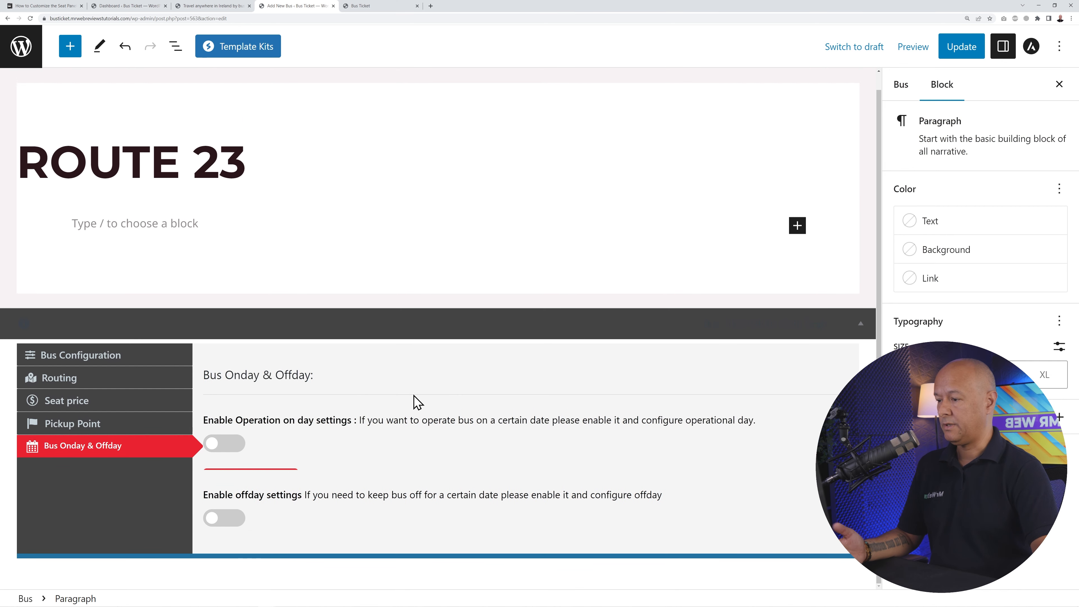
- Turn on off-day settings, leaving Saturday and Sunday unticked as weekly off days
left_click(227, 505)
scroll(392, 491, "down", 6)
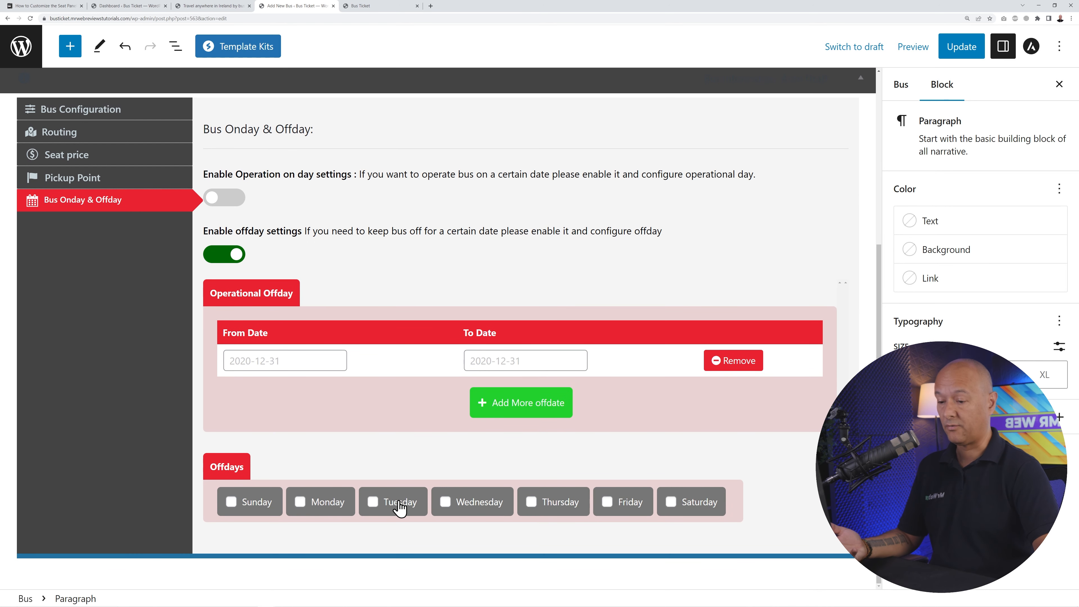
left_click(239, 514)
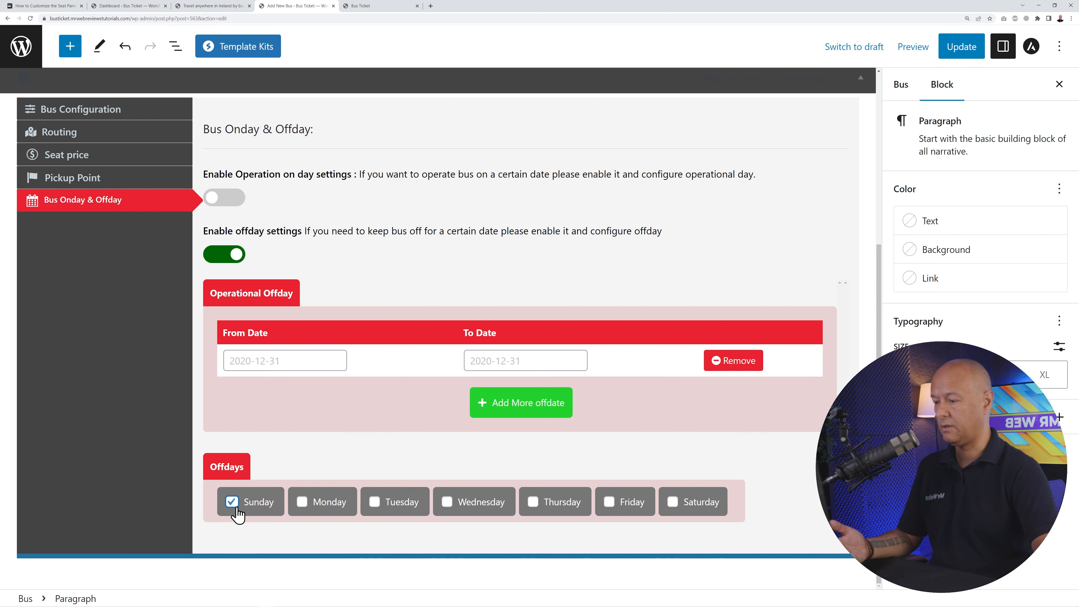
left_click(666, 508)
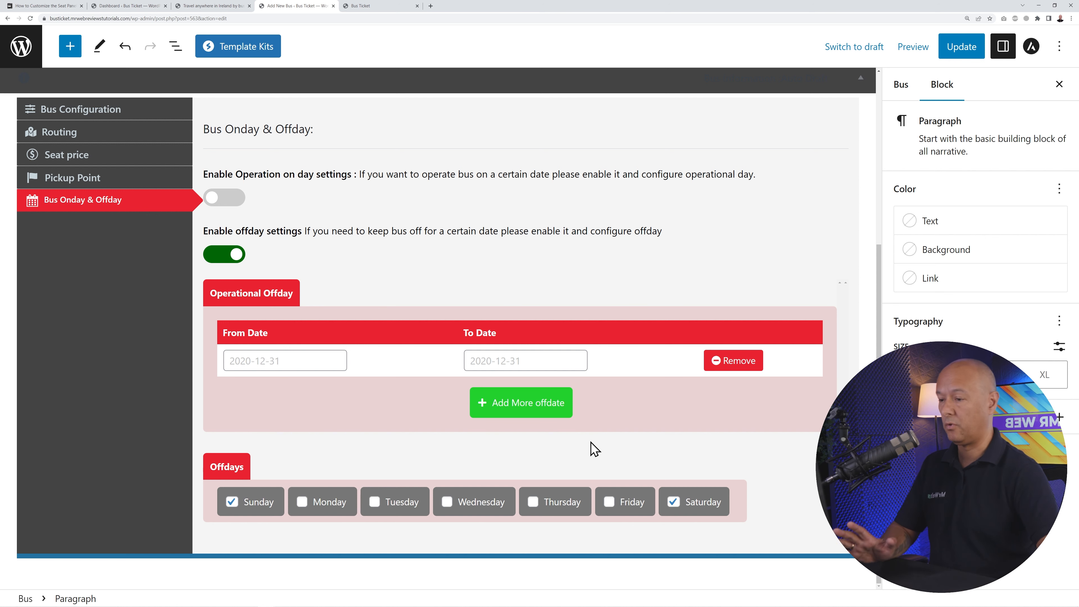
left_click(679, 509)
left_click(249, 504)
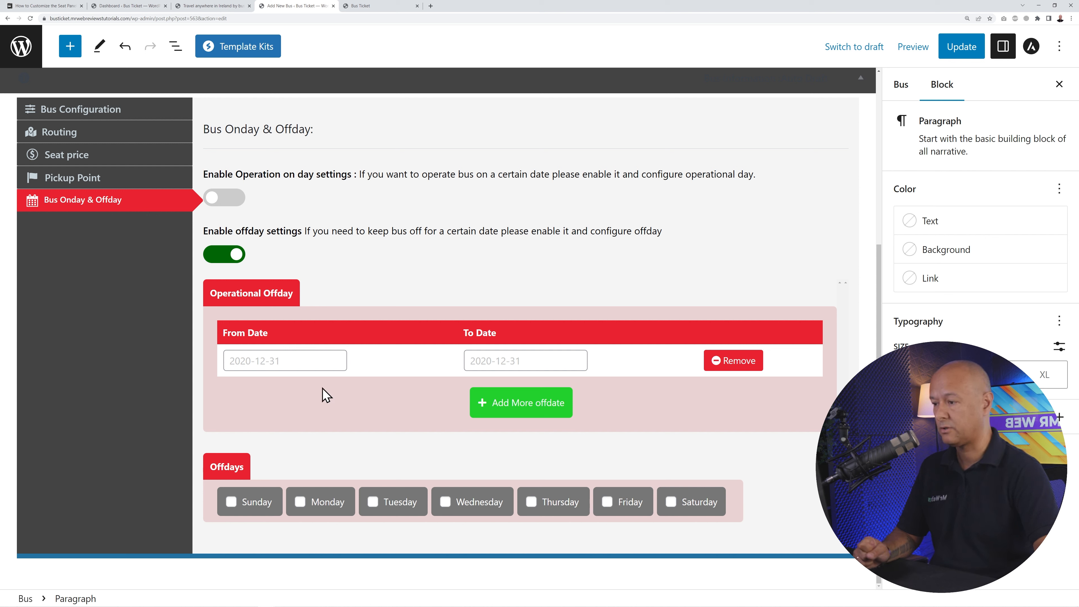
- Set the first two off dates to 2023-07-21 and 2023-09-01
left_click(309, 361)
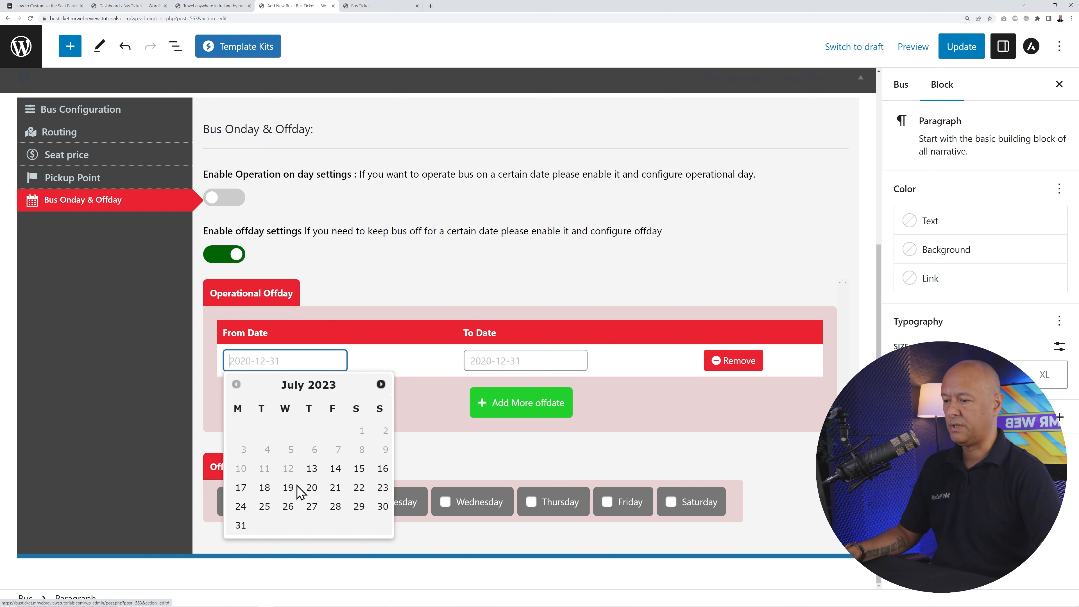
left_click(335, 487)
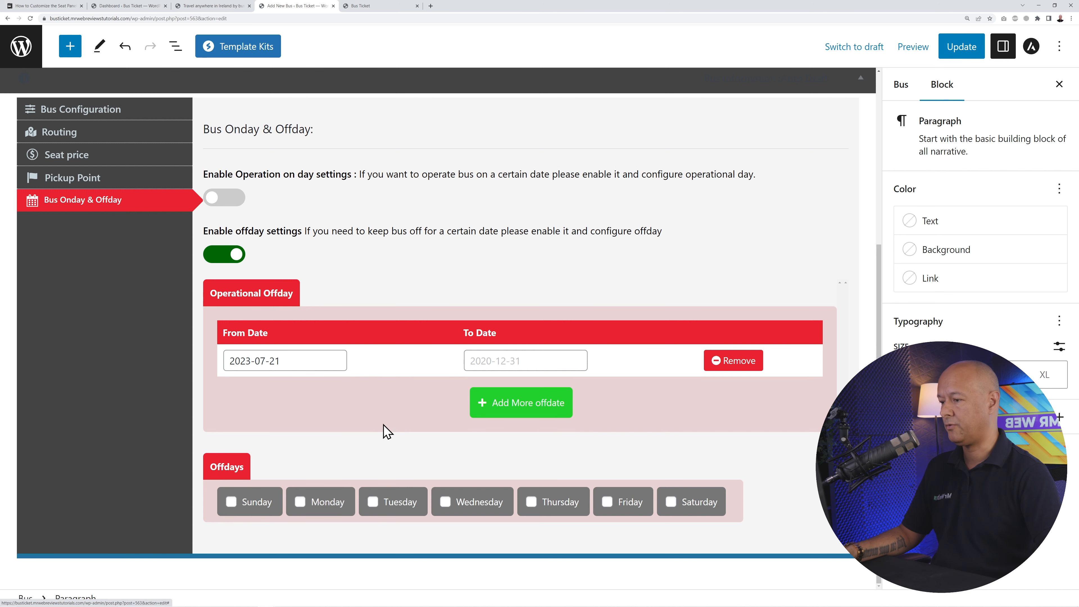
left_click(474, 415)
left_click(258, 392)
left_click(381, 415)
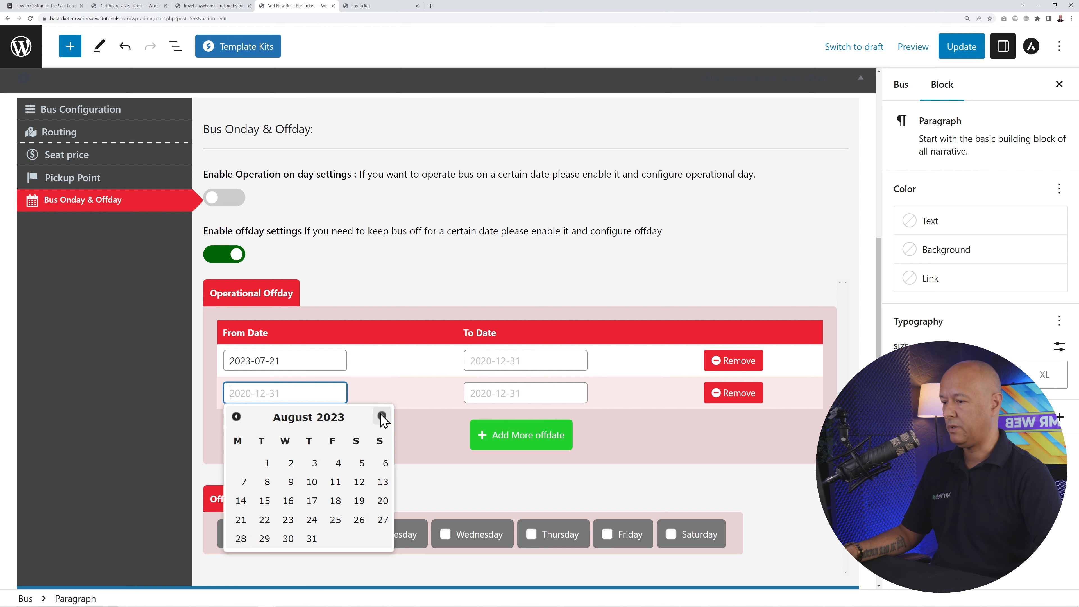
left_click(382, 416)
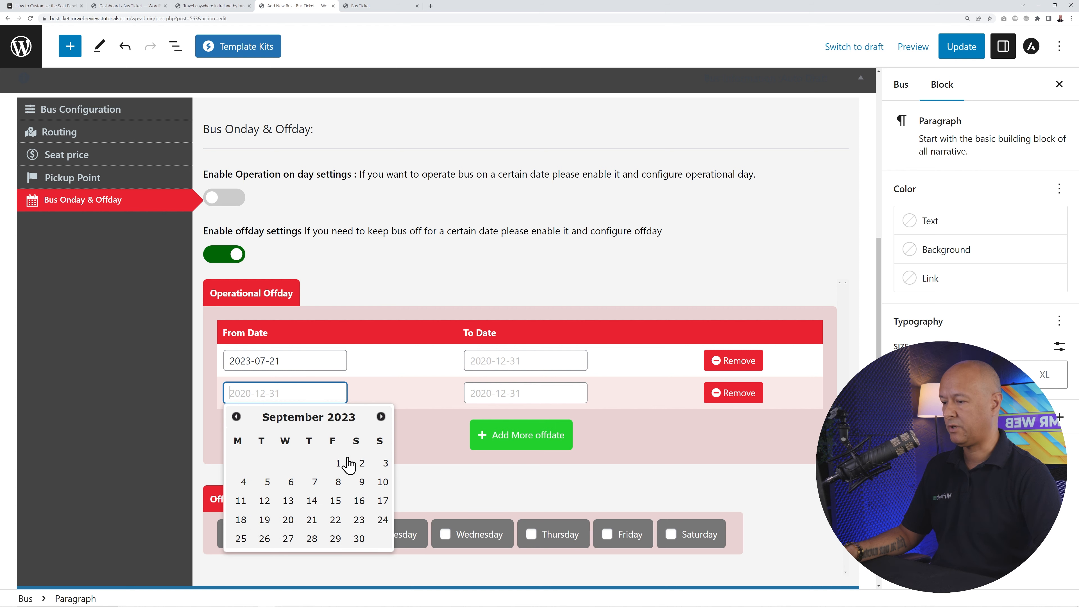
left_click(338, 463)
- Add a third off-date row set to 2023-12-24
left_click(512, 434)
left_click(327, 427)
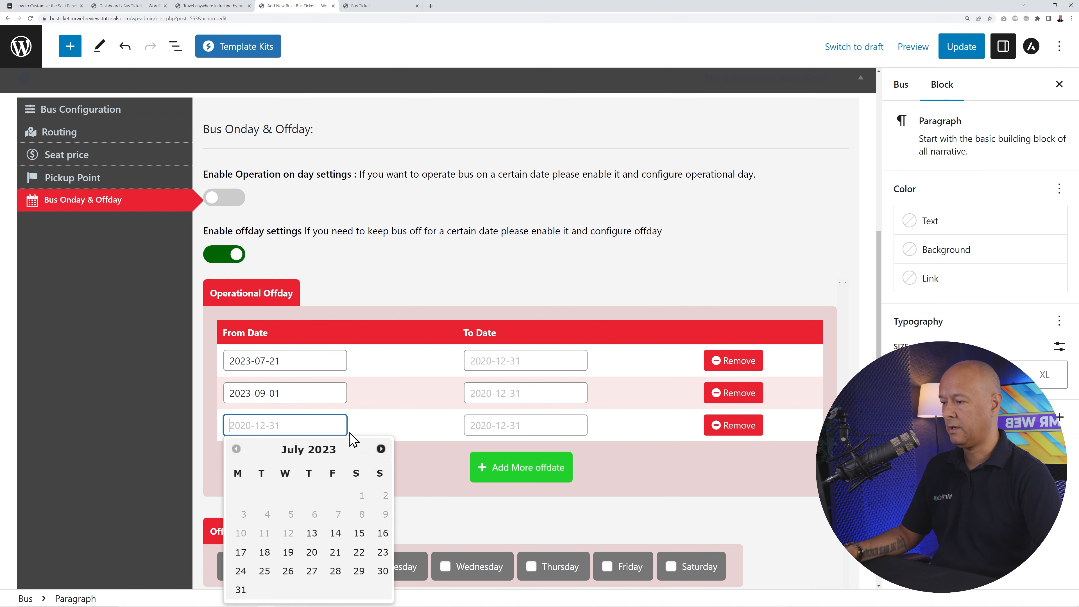
left_click(382, 449)
left_click(382, 448)
left_click(381, 448)
left_click(381, 448)
left_click(381, 448)
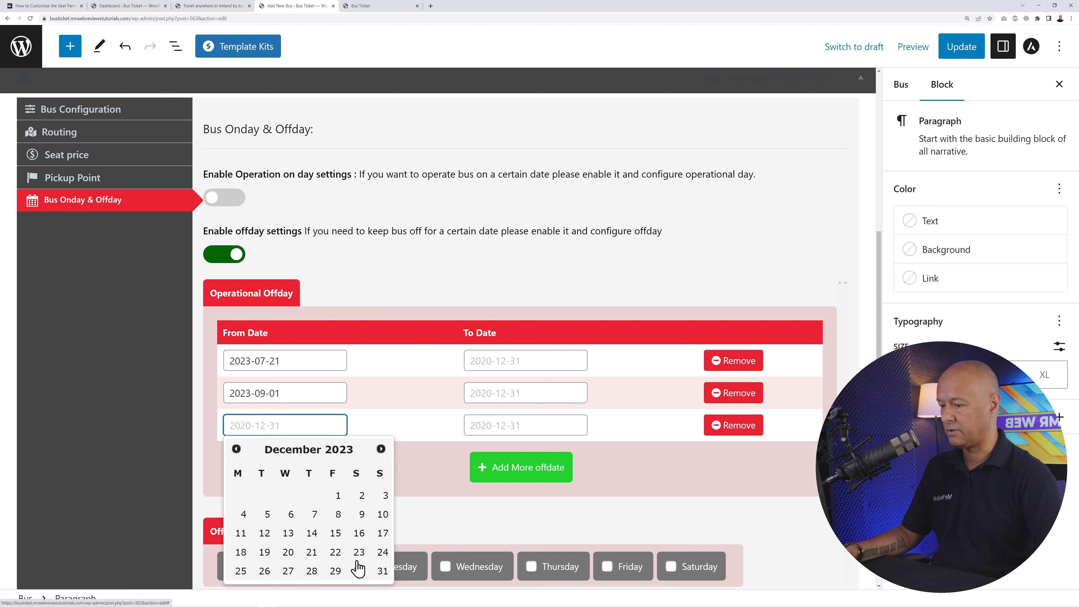
left_click(383, 551)
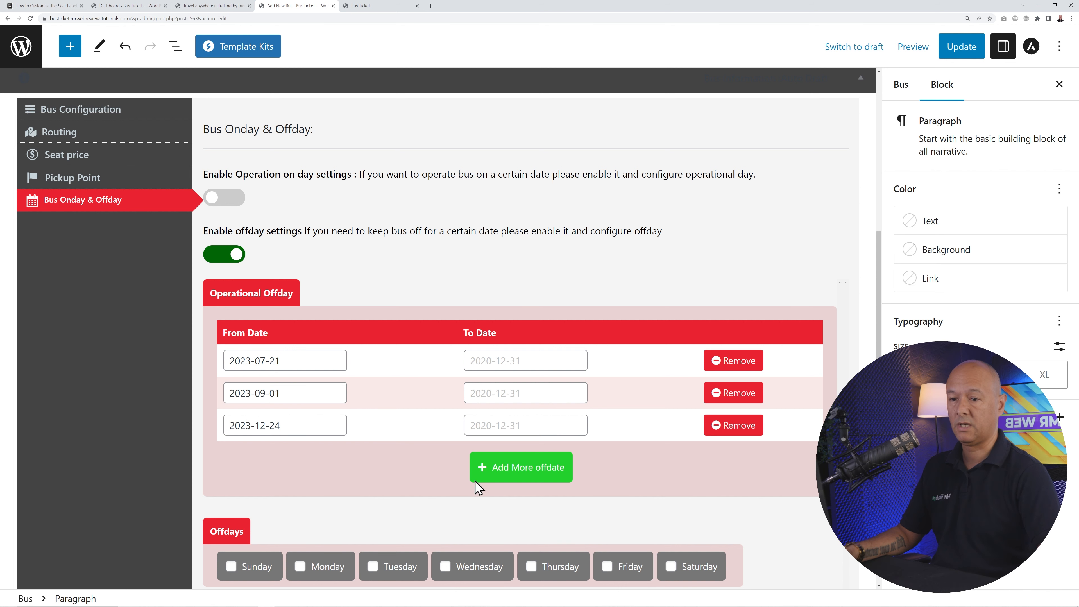
- In the post's Bus settings, tick Intercity Bus as the Bus Type
left_click(900, 86)
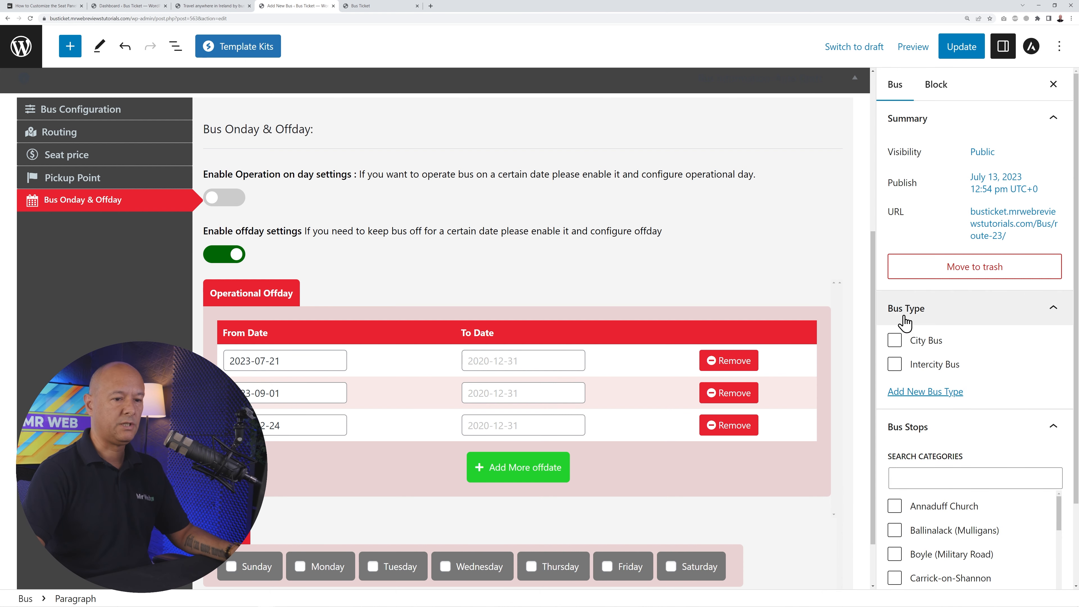
scroll(1017, 340, "down", 1)
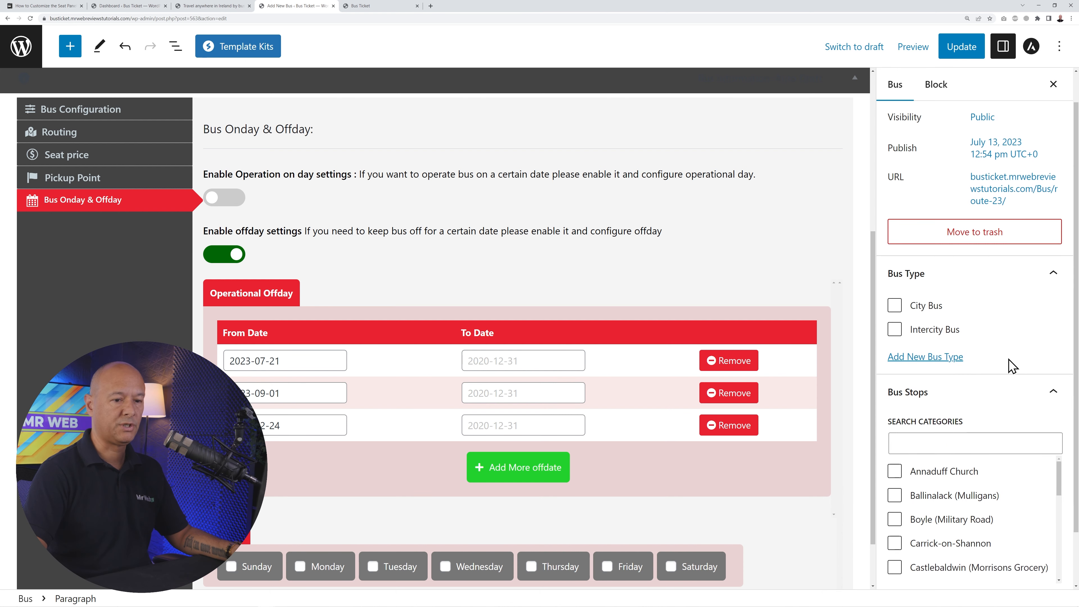
left_click(894, 329)
- Tick every bus stop, from Annaduff Church through Sligo (Bus Station)
scroll(1013, 339, "down", 2)
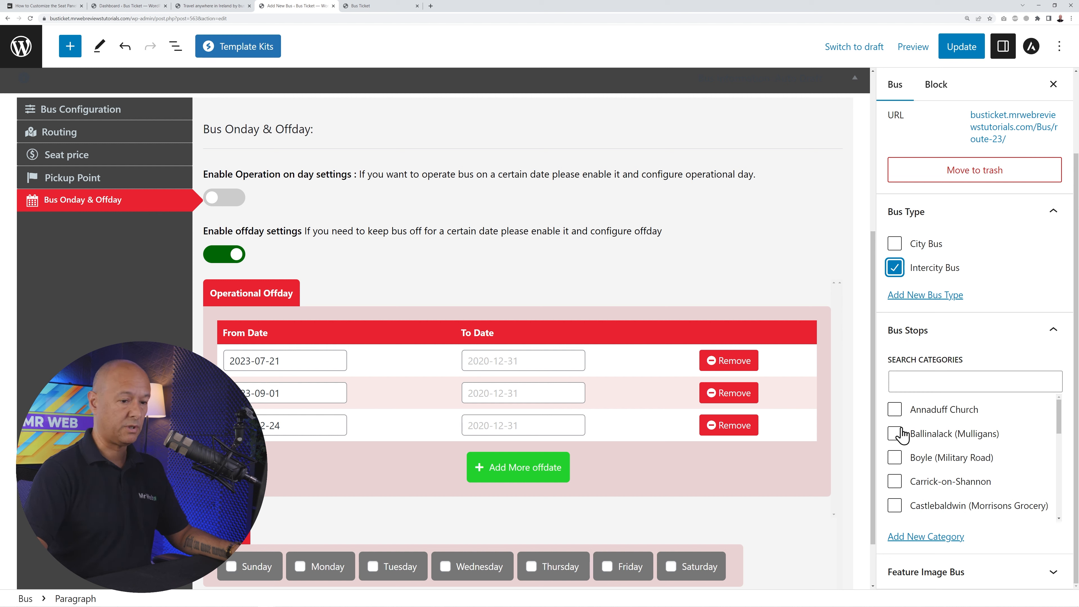
left_click(895, 409)
left_click(894, 433)
left_click(894, 458)
left_click(895, 480)
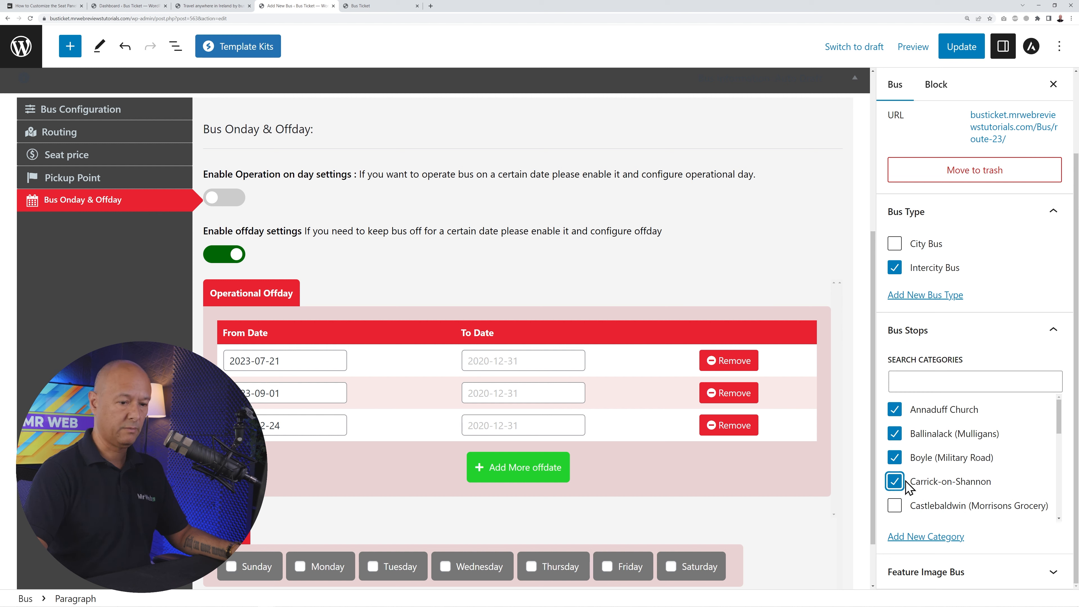
scroll(900, 476, "down", 2)
left_click(894, 435)
left_click(894, 459)
left_click(894, 483)
scroll(896, 484, "down", 2)
left_click(894, 474)
scroll(897, 484, "down", 3)
left_click(894, 485)
left_click(895, 509)
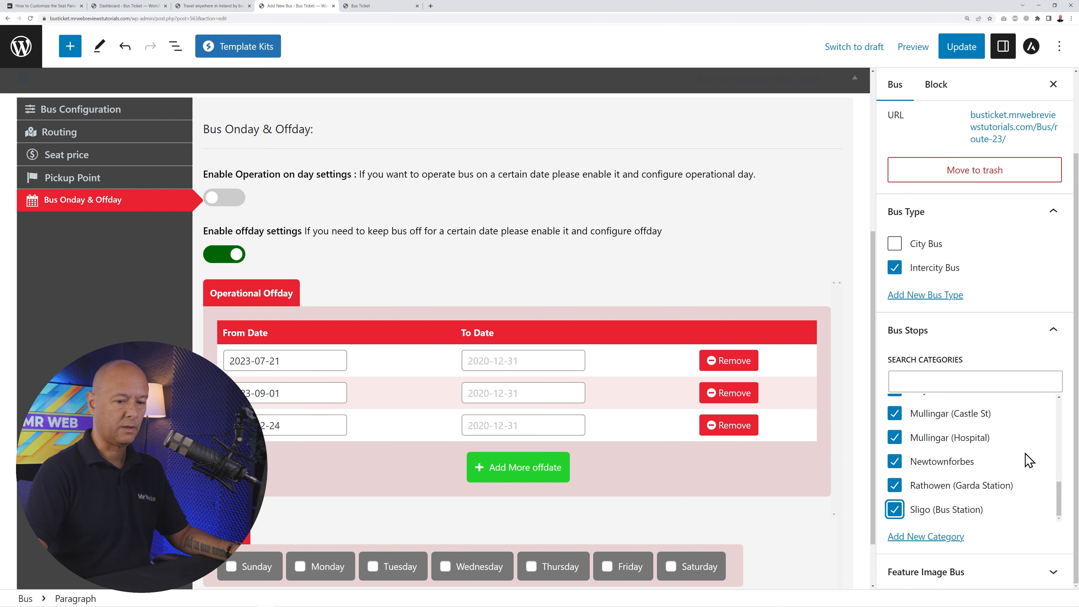
left_click(1048, 574)
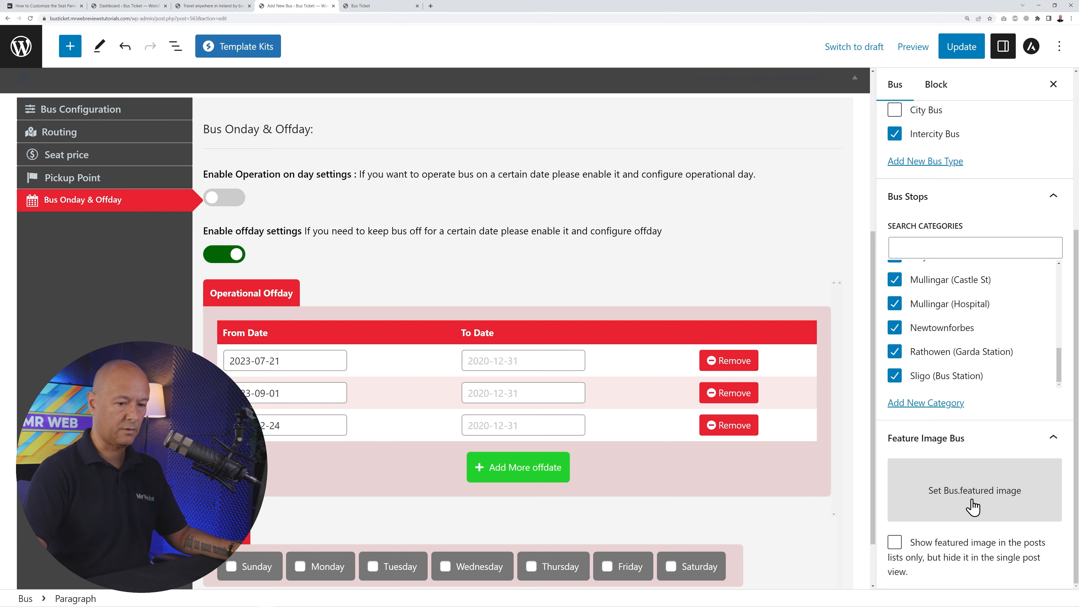
left_click(972, 506)
left_click(67, 100)
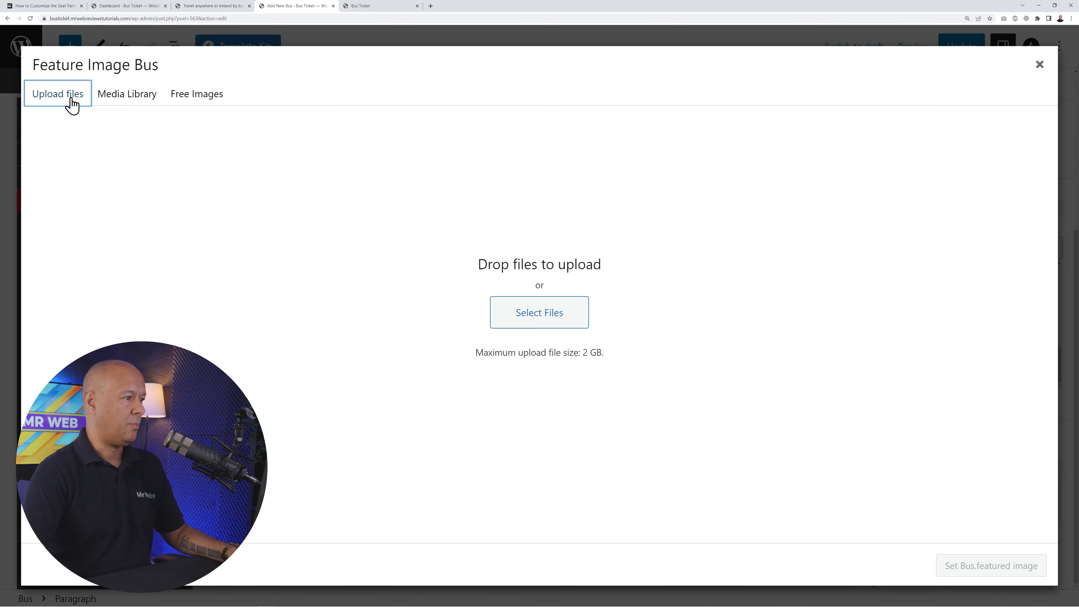
left_click(531, 315)
left_click(83, 73)
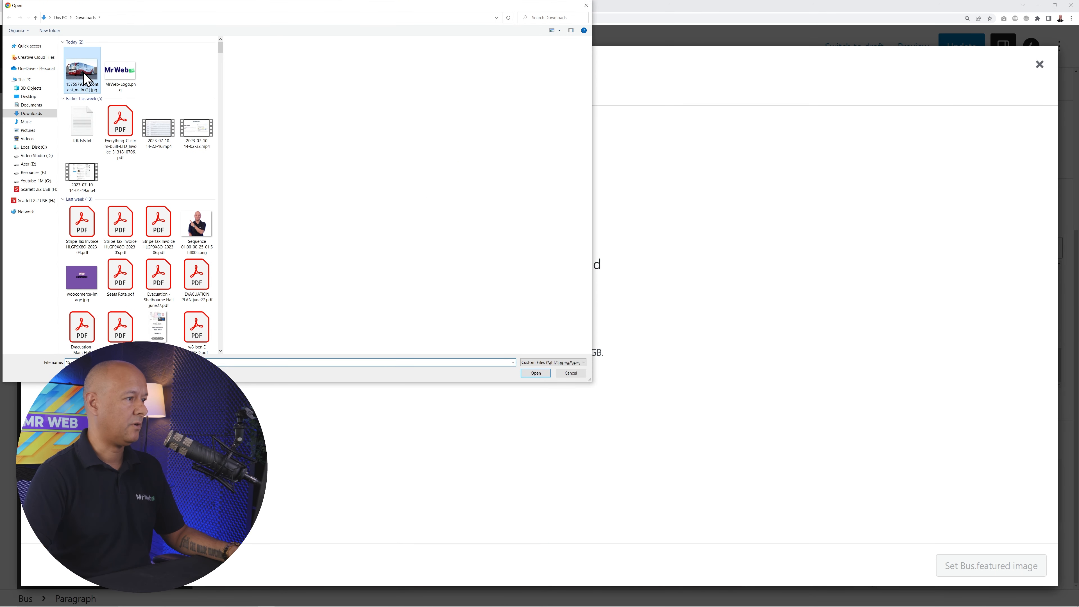
left_click(536, 373)
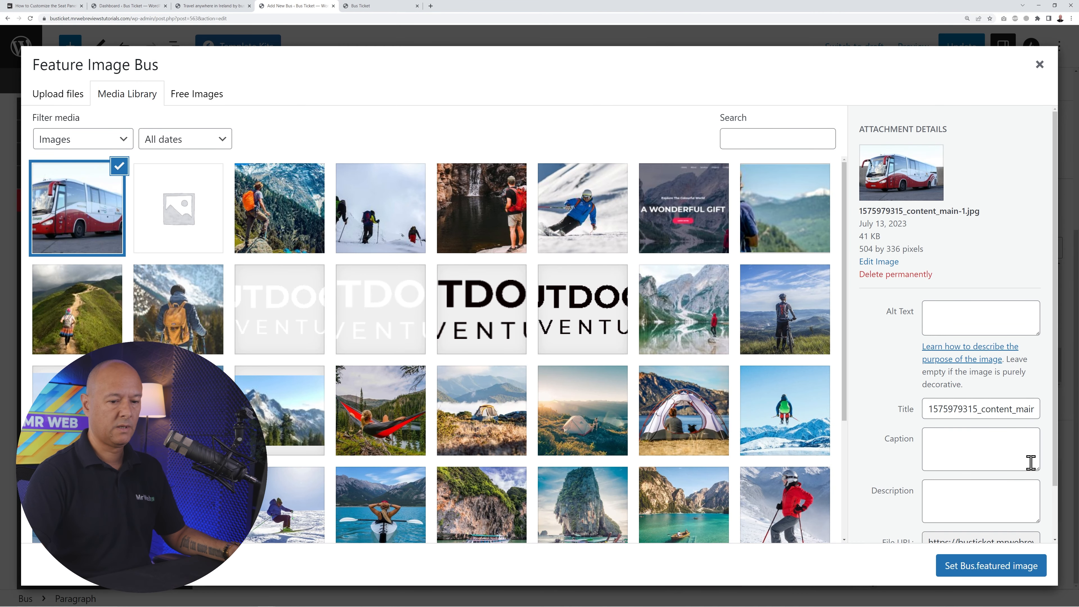
left_click(994, 567)
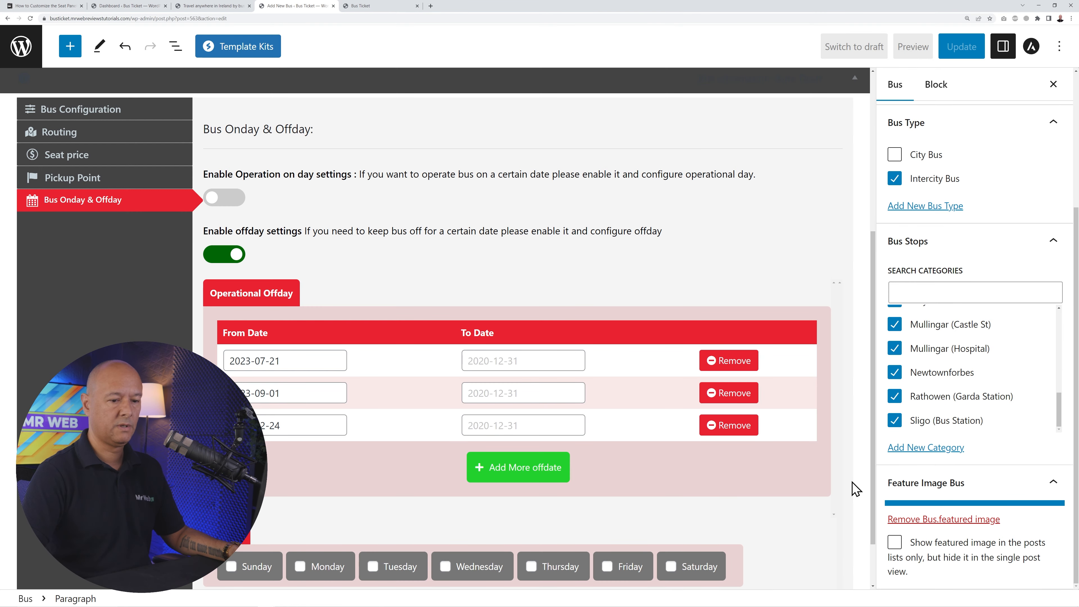
scroll(1013, 507, "down", 3)
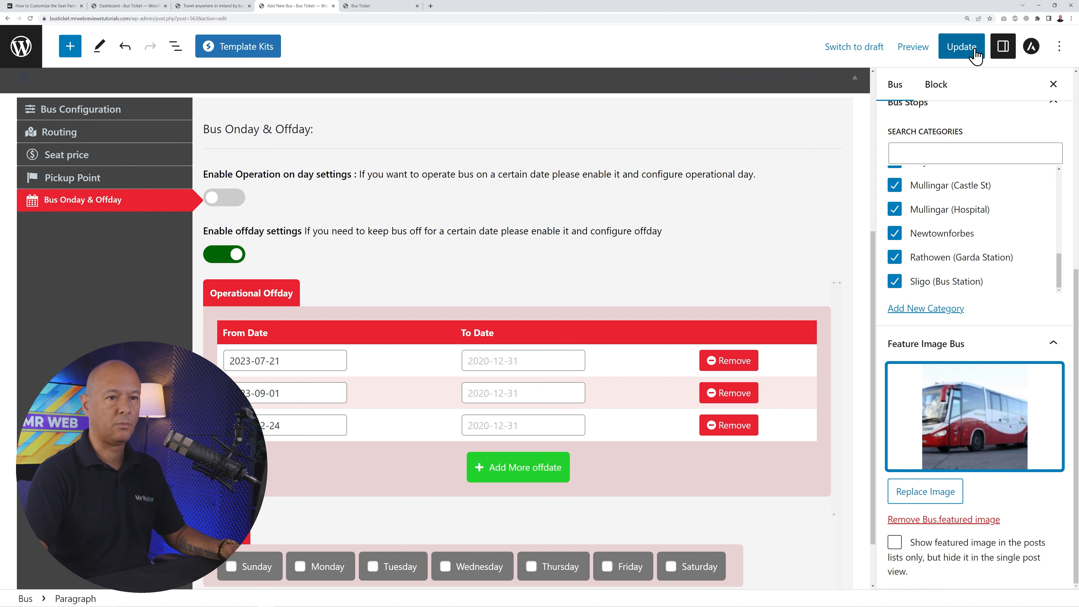
- Update the Route 23 post and return to the WordPress admin area
left_click(960, 47)
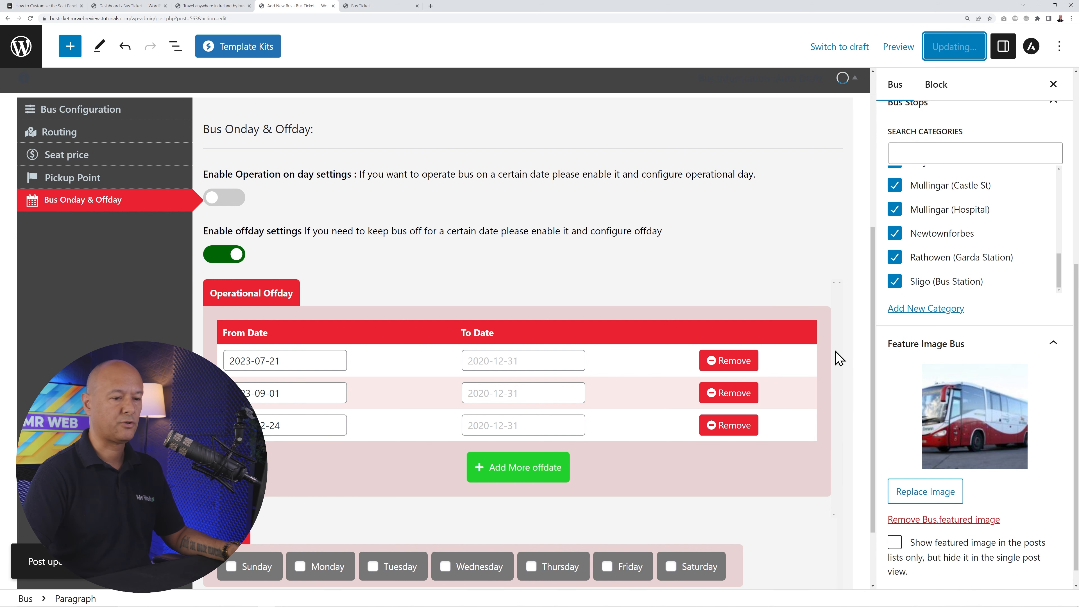
scroll(837, 354, "up", 6)
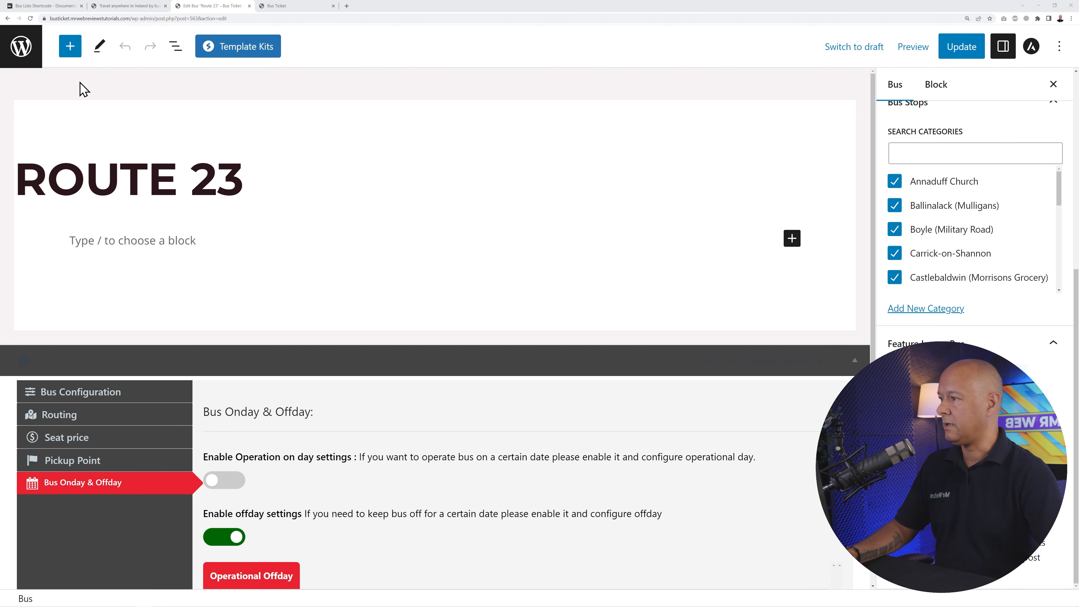
left_click(24, 50)
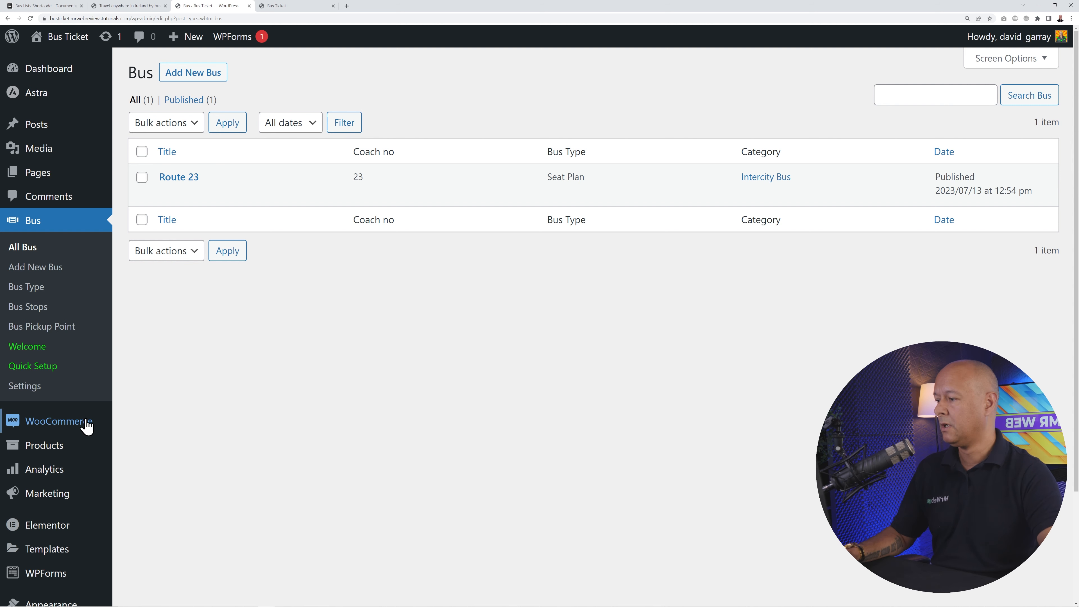
- In WooCommerce General settings, enter the store address with country/state Ireland — Dublin
mouse_move(79, 421)
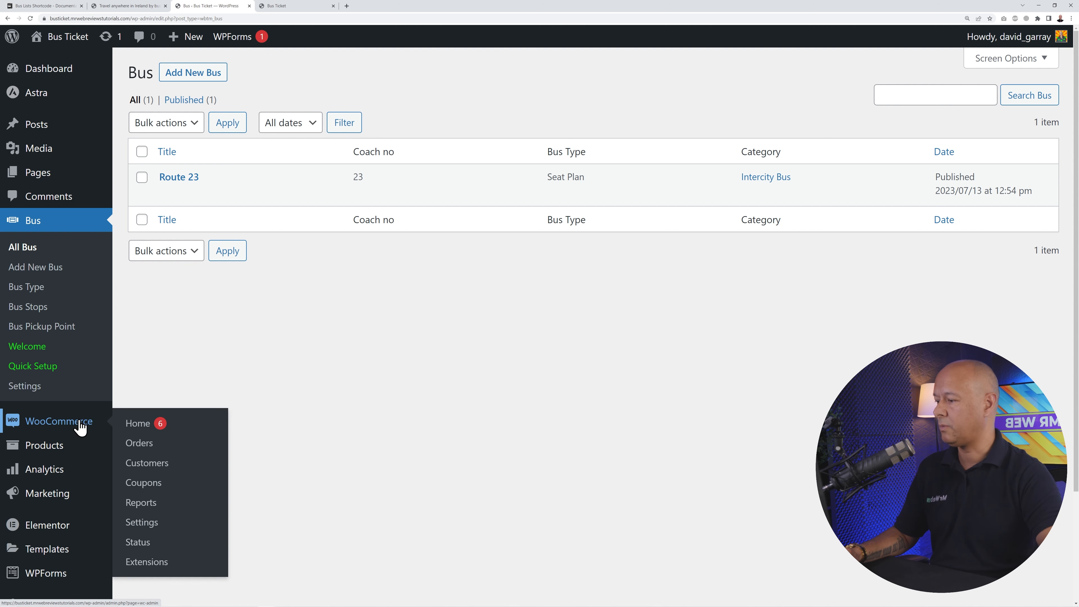
left_click(135, 525)
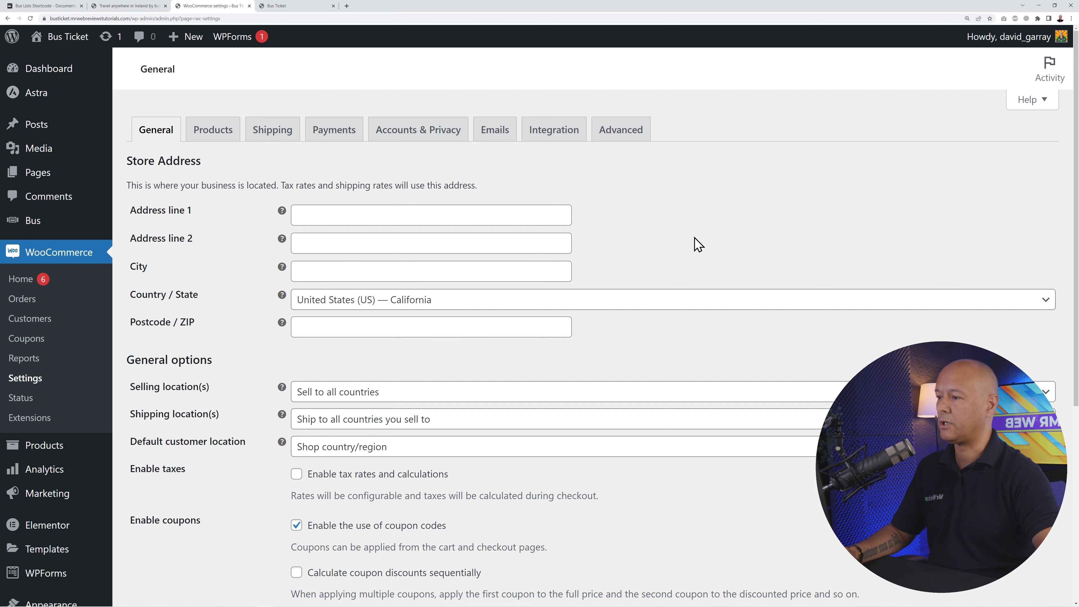
left_click(459, 217)
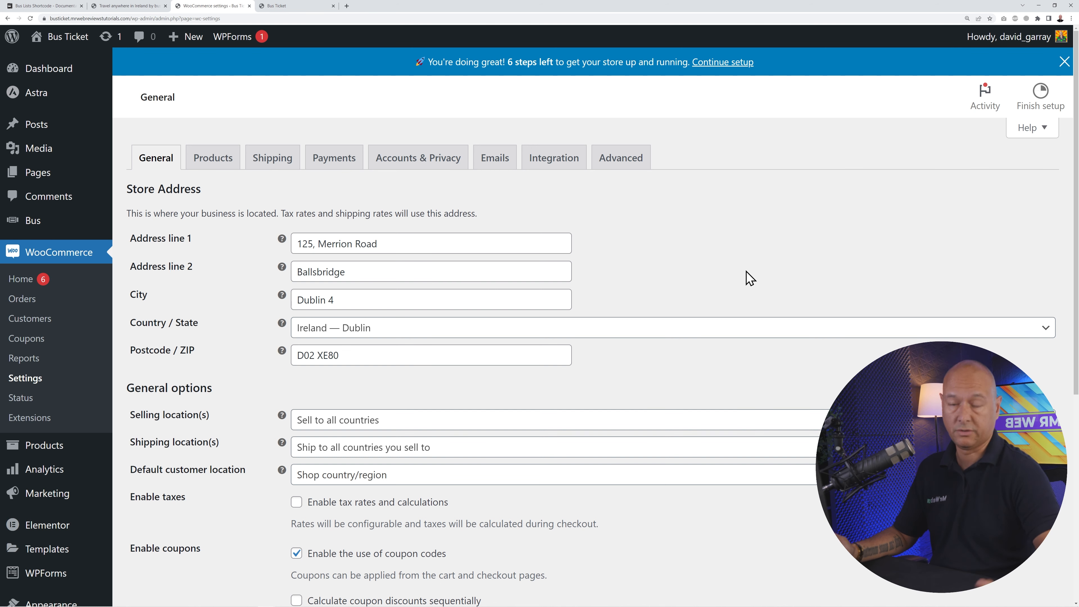
scroll(748, 279, "down", 4)
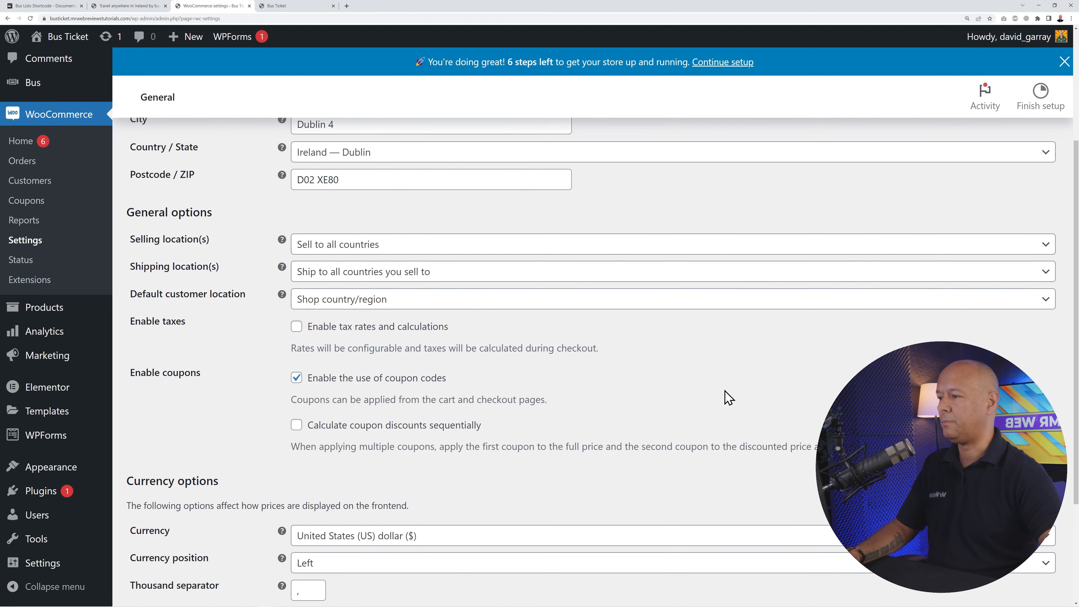
scroll(662, 366, "down", 1)
scroll(665, 368, "up", 1)
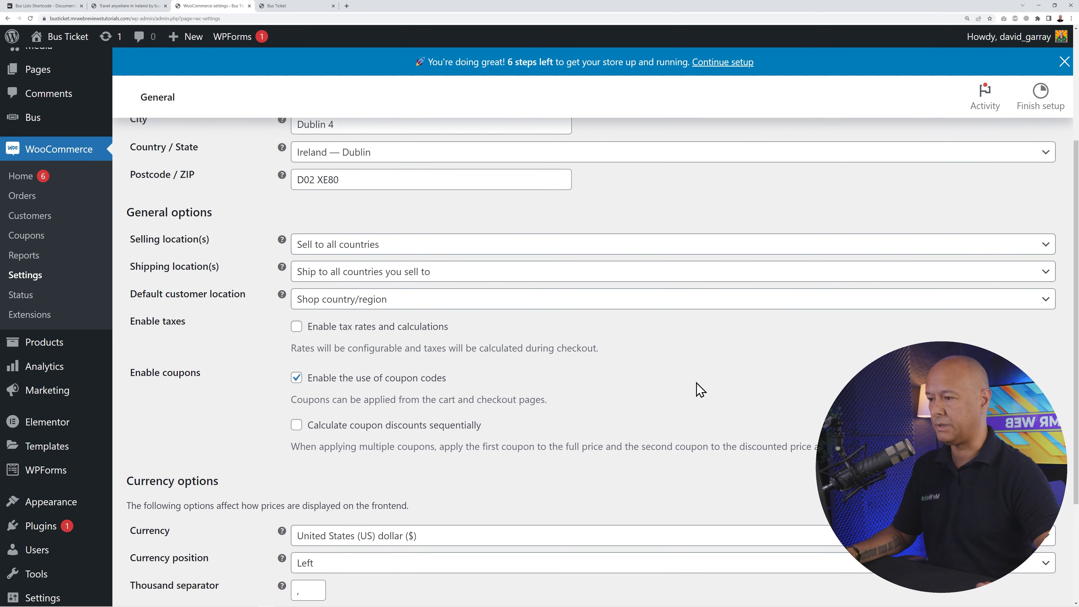
- Set the selling location to 'Sell to specific countries' with only Ireland
left_click(596, 247)
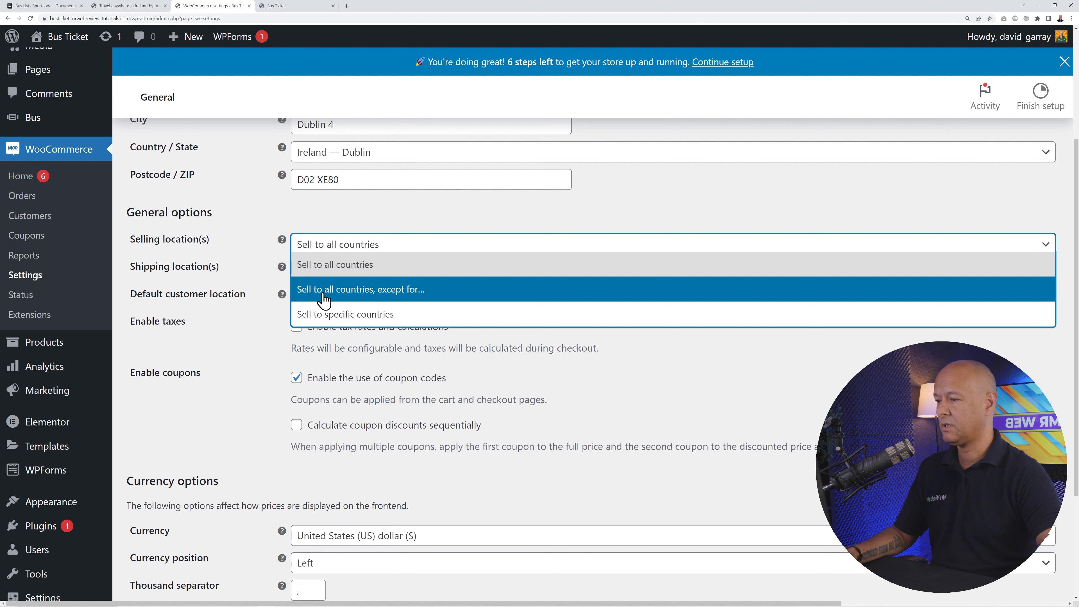
left_click(388, 315)
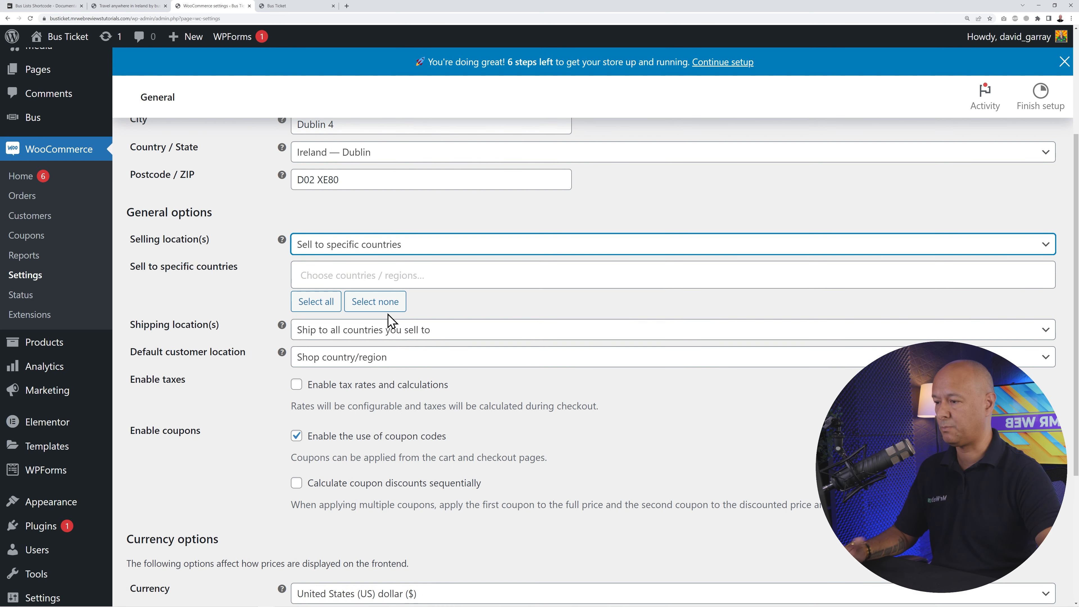
left_click(404, 269)
type("ireland")
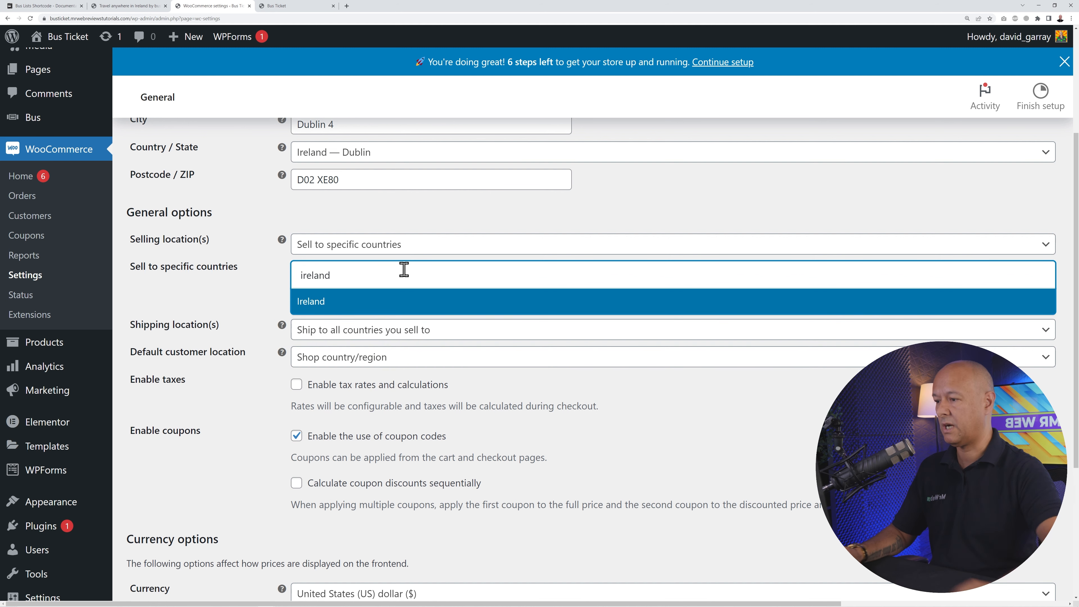
left_click(331, 303)
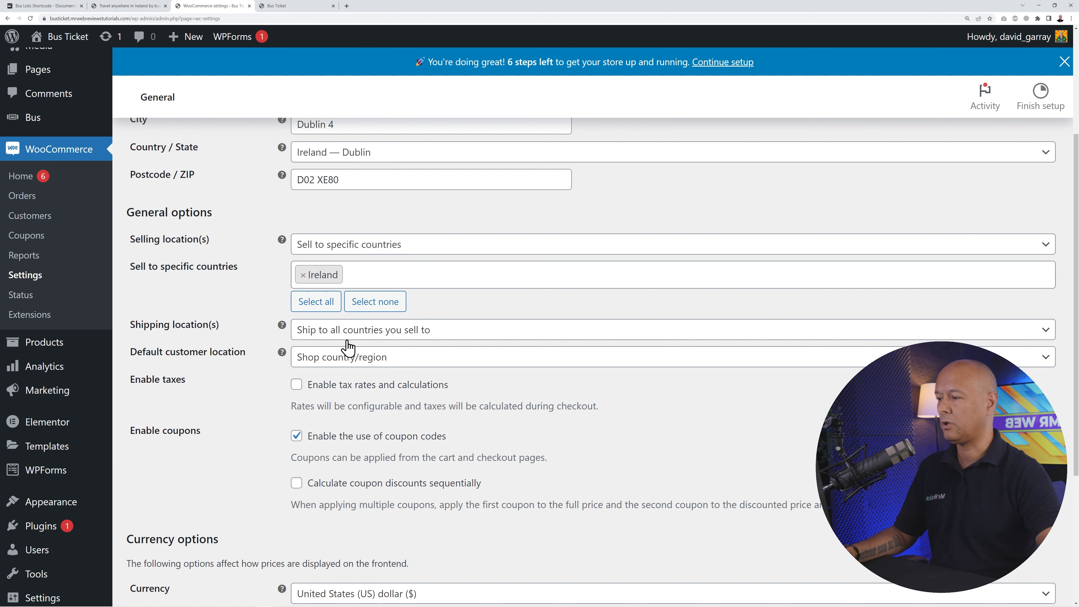
- Disable shipping and keep Shop country/region as the default customer location
left_click(407, 330)
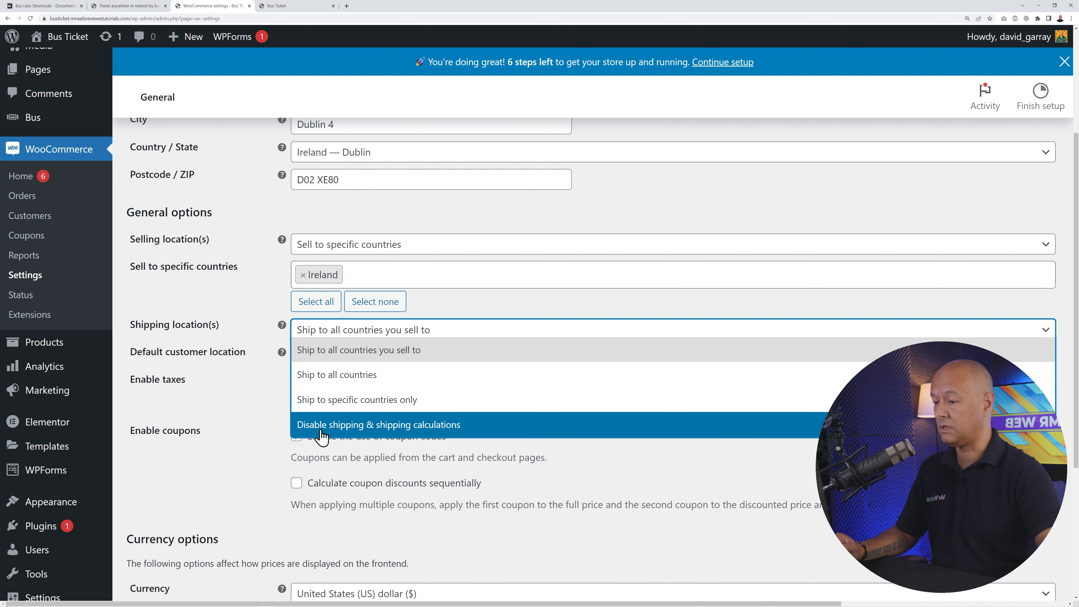
left_click(374, 425)
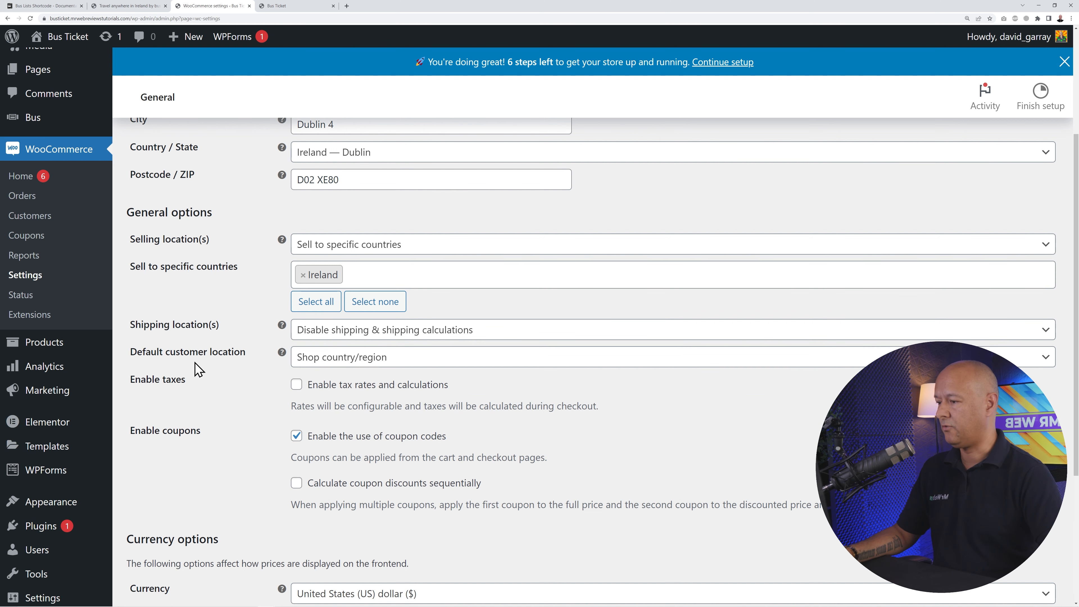
left_click(398, 362)
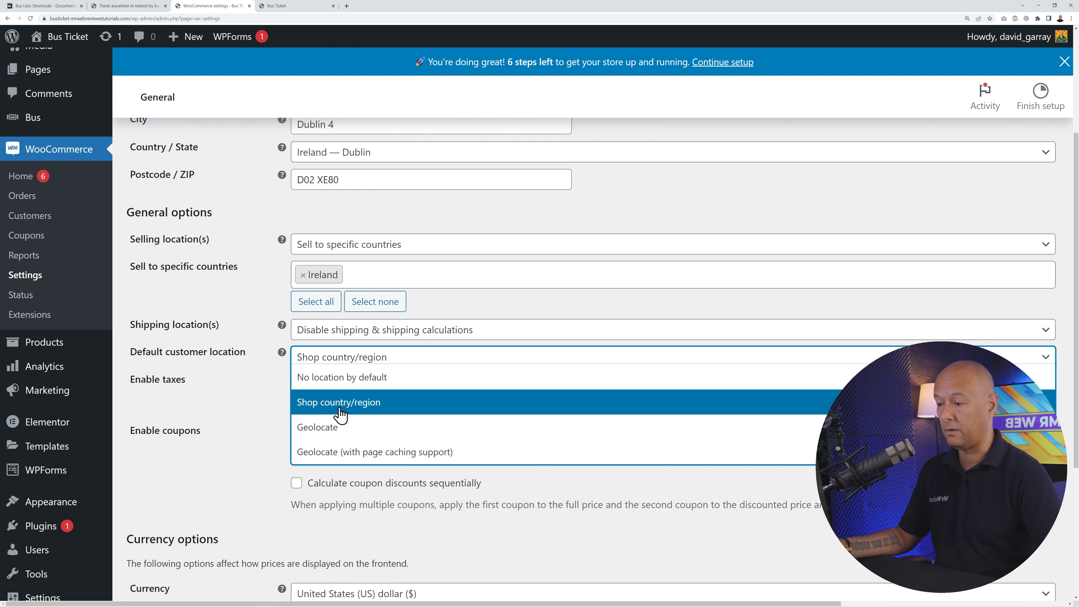
left_click(259, 421)
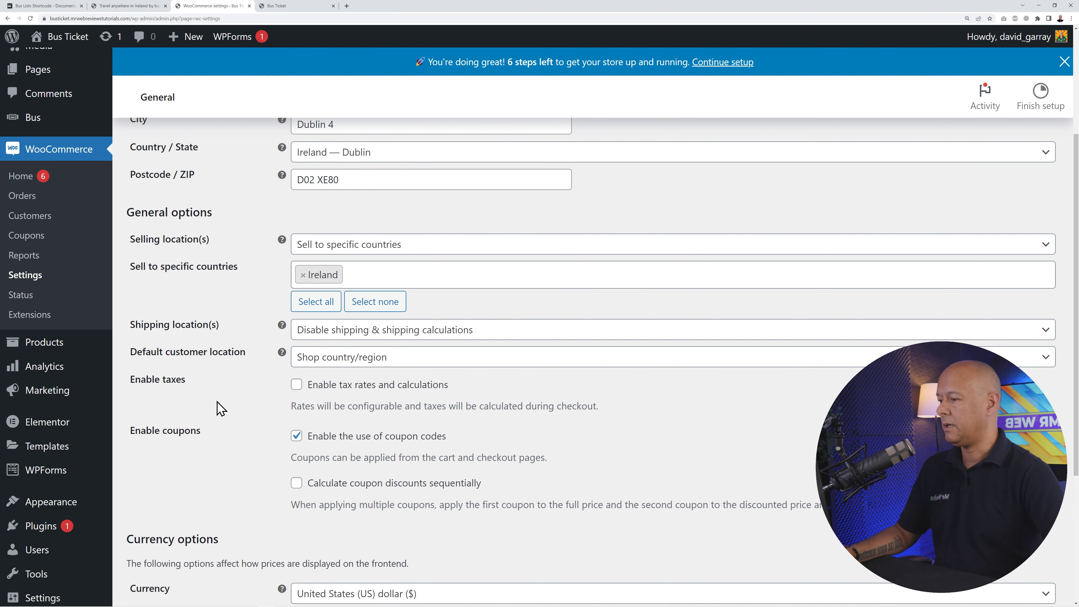
- Turn on tax rates and calculations and save the general settings
left_click_drag(136, 380, 182, 381)
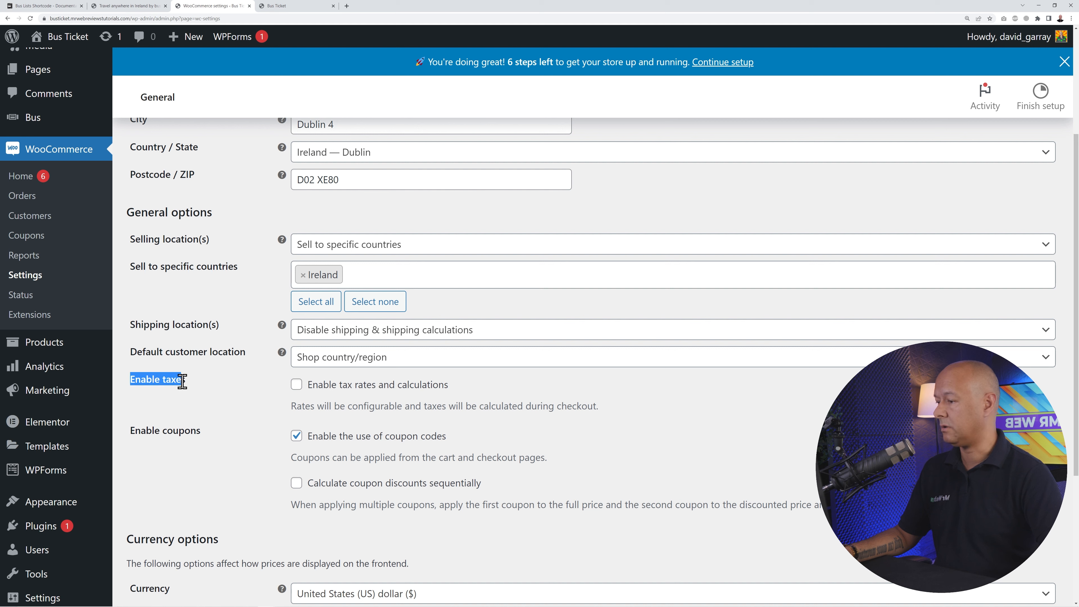
left_click(246, 391)
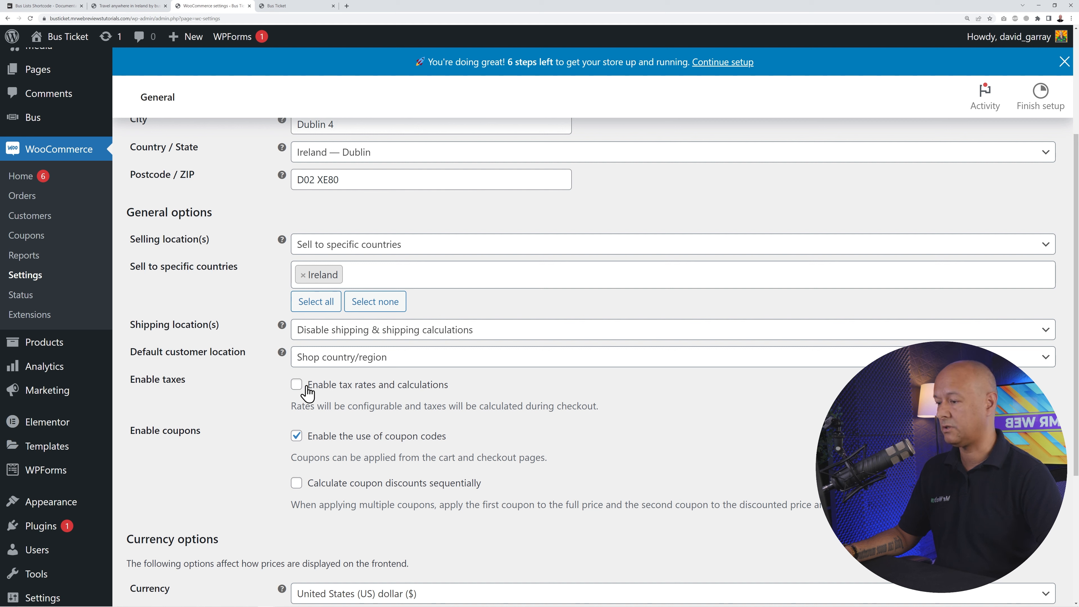
left_click(297, 384)
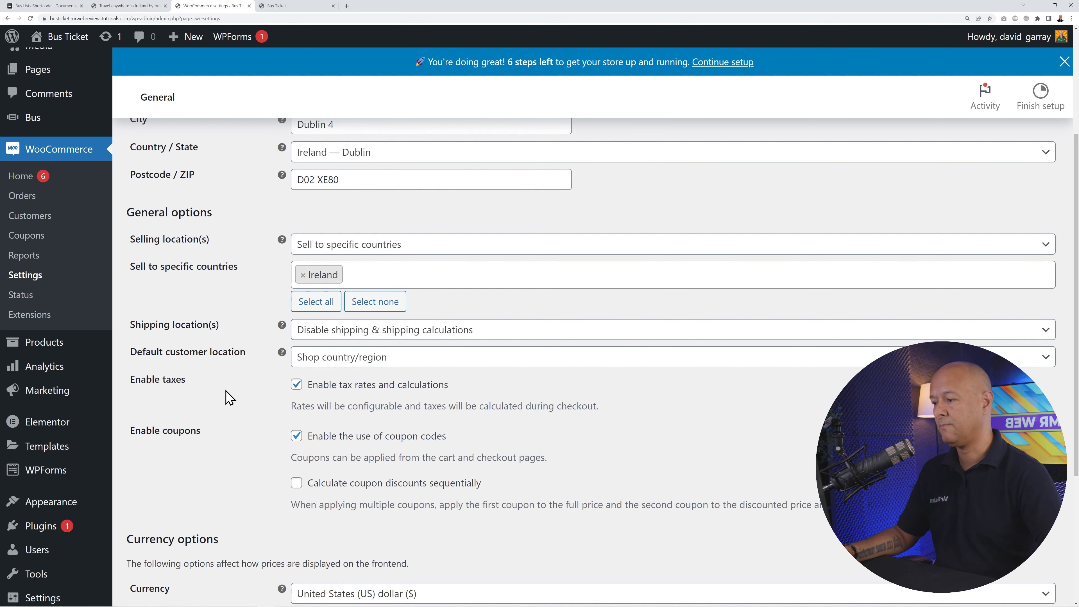
scroll(230, 395, "down", 2)
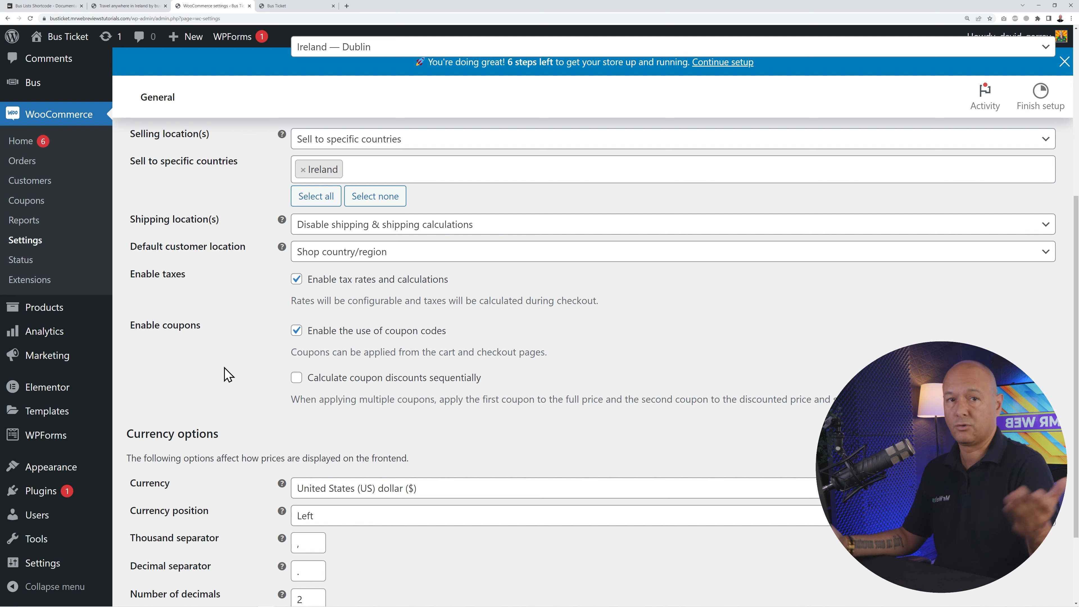
scroll(298, 385, "down", 2)
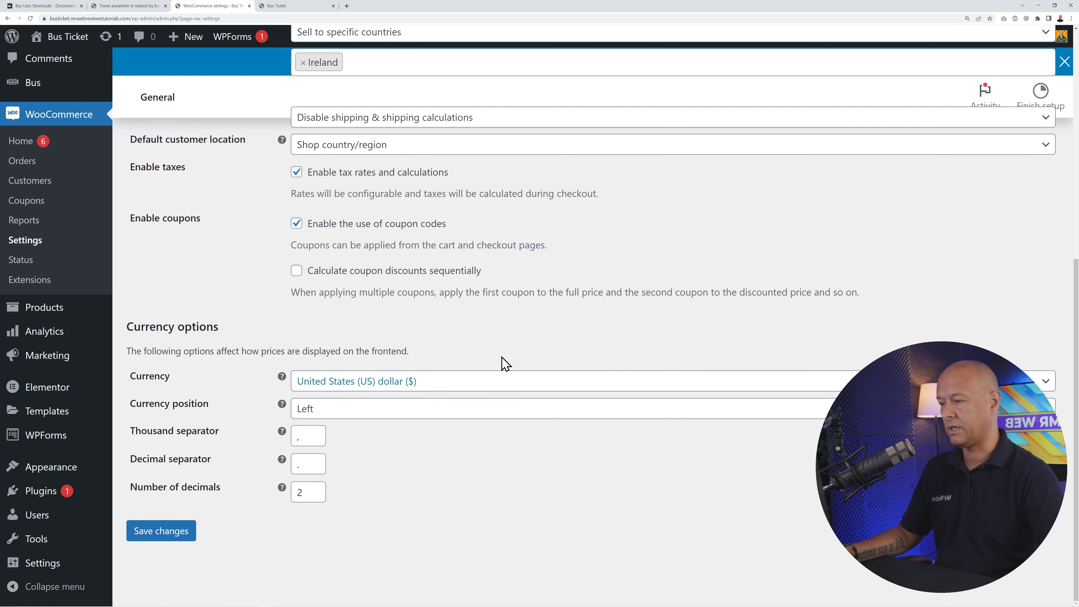
left_click(163, 531)
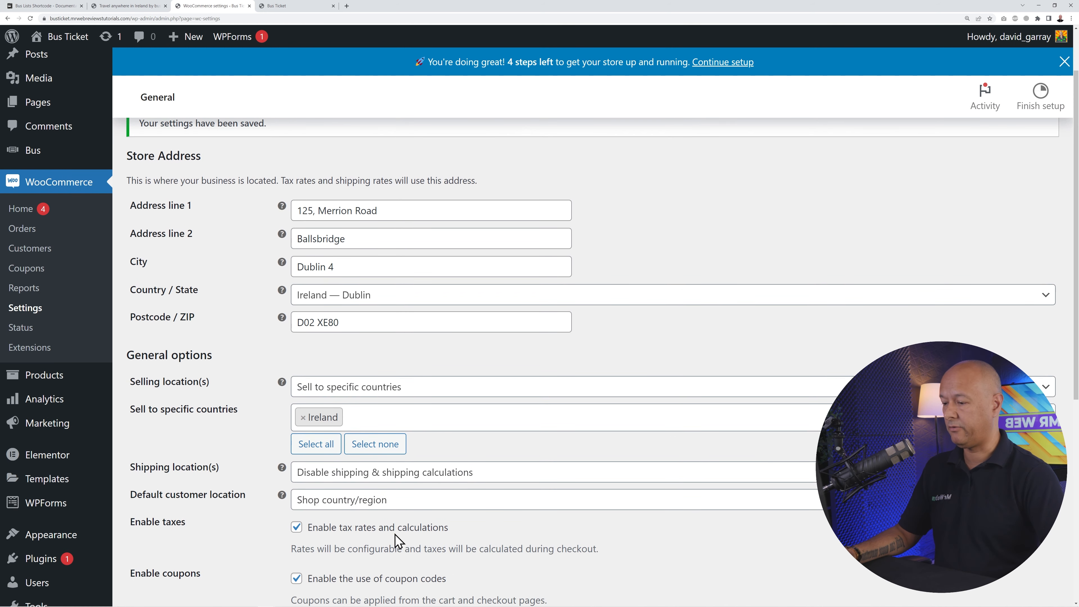
scroll(467, 539, "up", 2)
- Open the Tax options and highlight the prices-entered and shop price display settings
left_click(259, 160)
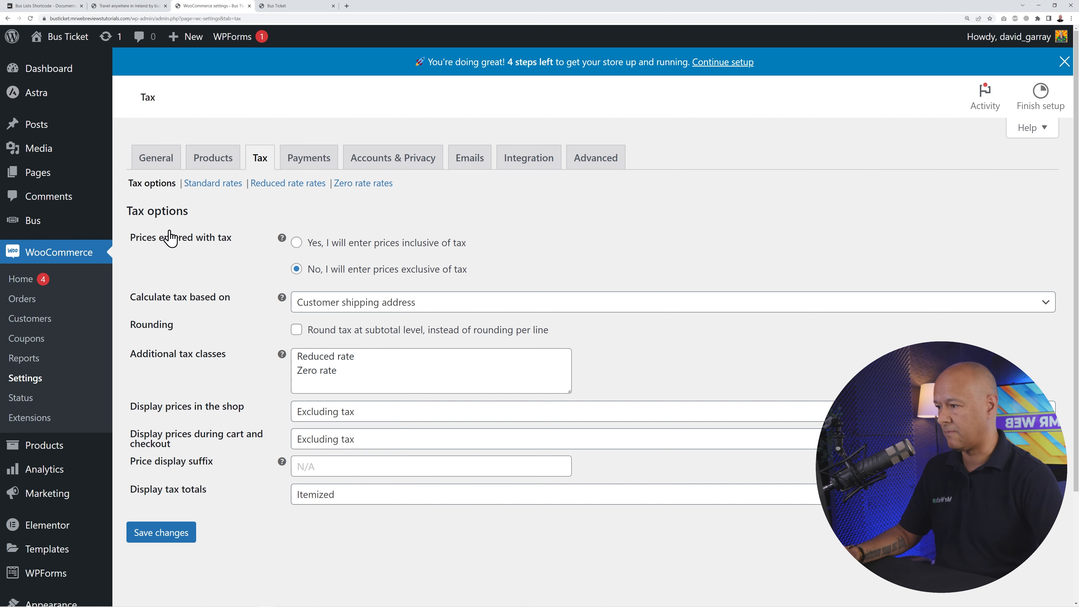
left_click_drag(132, 245, 235, 250)
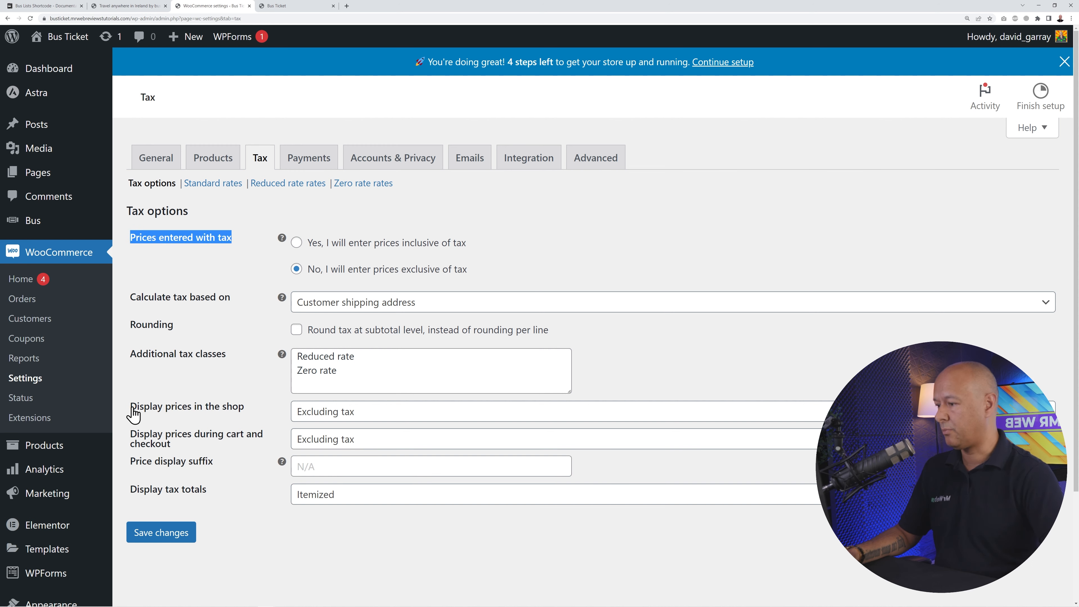
left_click_drag(130, 410, 245, 416)
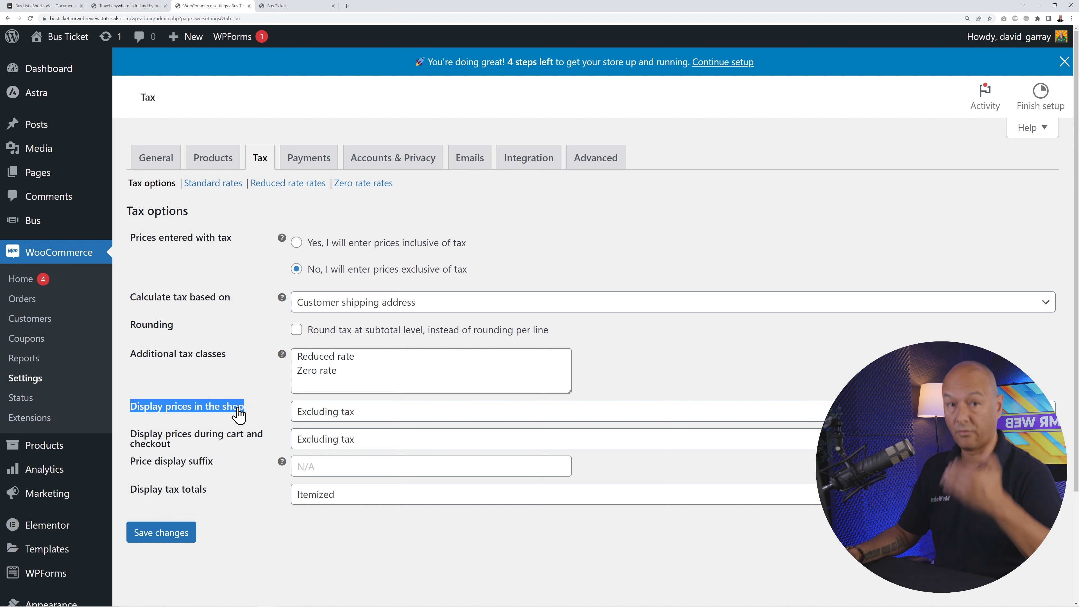
left_click(230, 385)
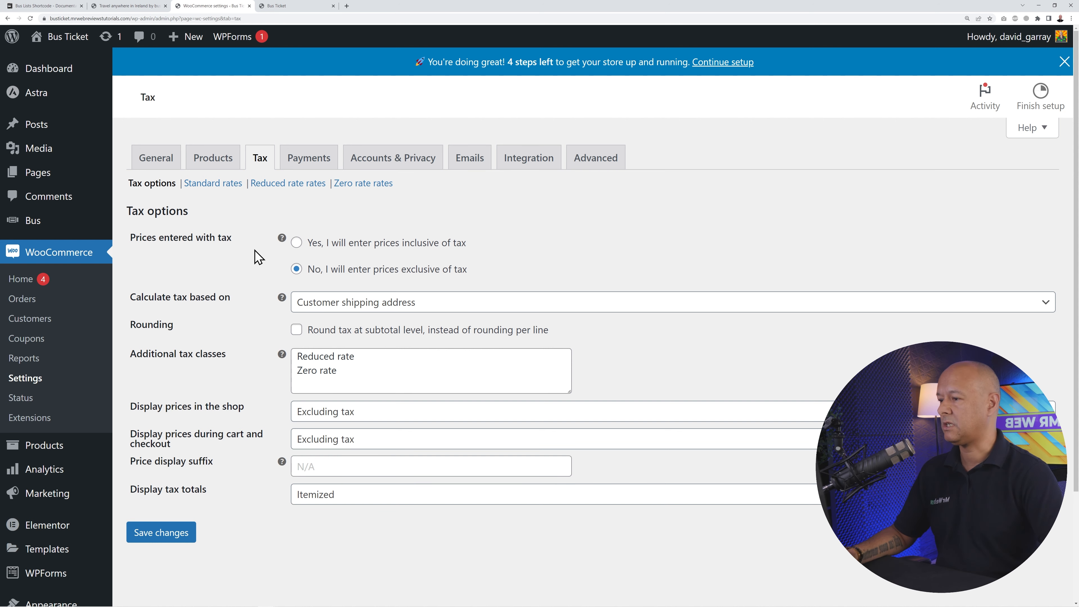
- Set prices entered inclusive of tax, display shop and cart/checkout prices including tax, and save
left_click(299, 251)
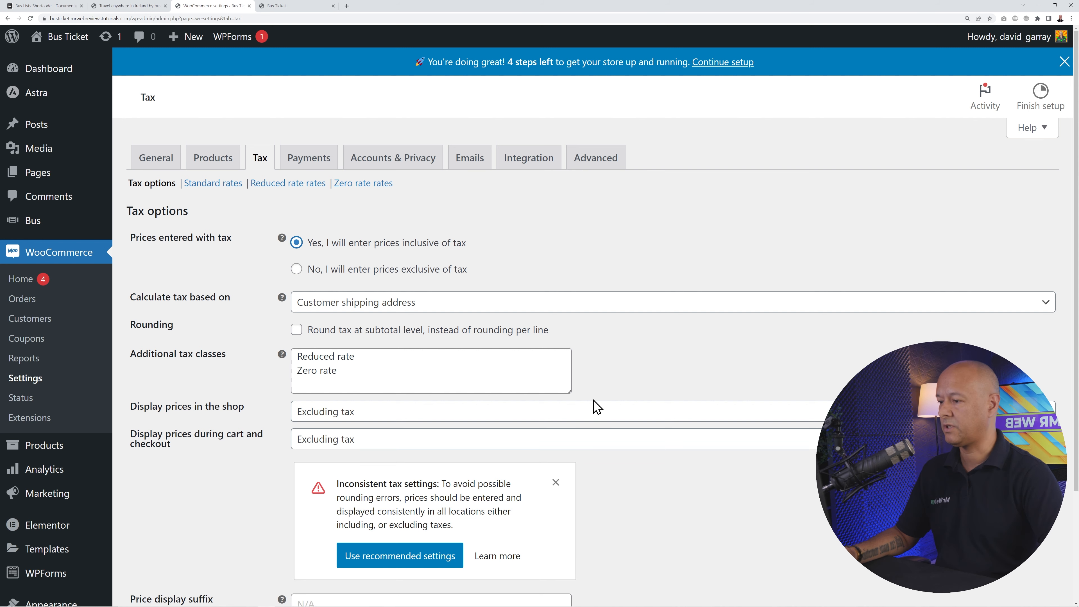
scroll(595, 406, "down", 3)
left_click(398, 316)
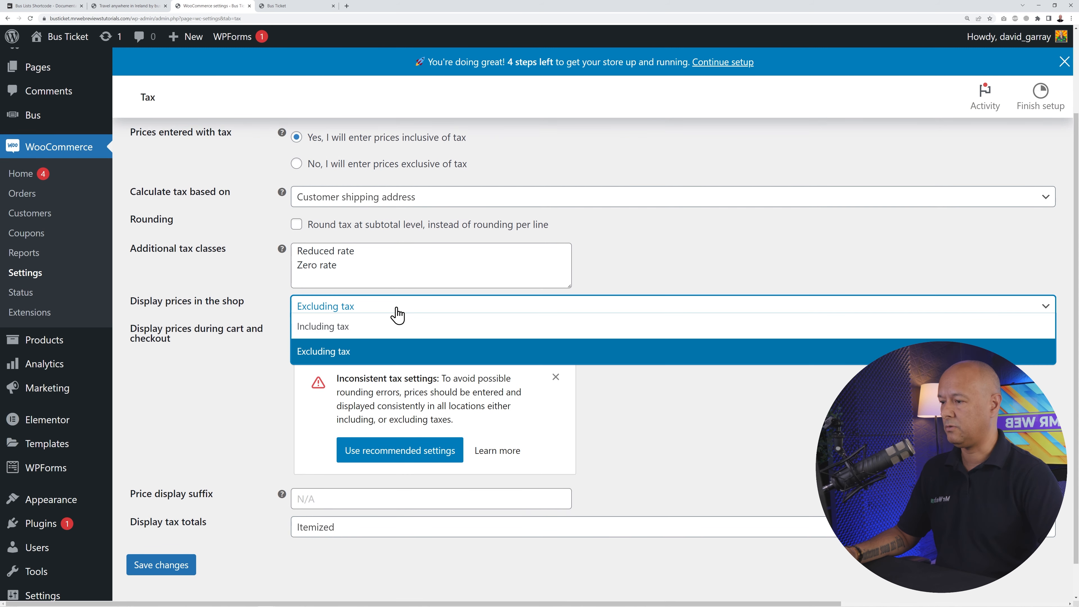
left_click(376, 331)
left_click(322, 354)
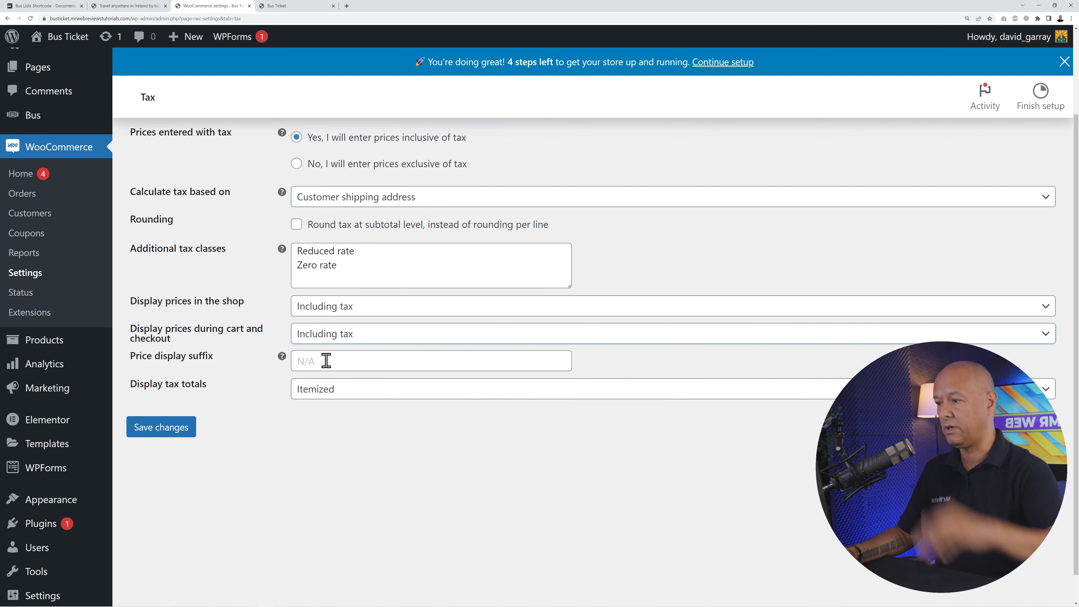
scroll(289, 446, "up", 1)
left_click(174, 464)
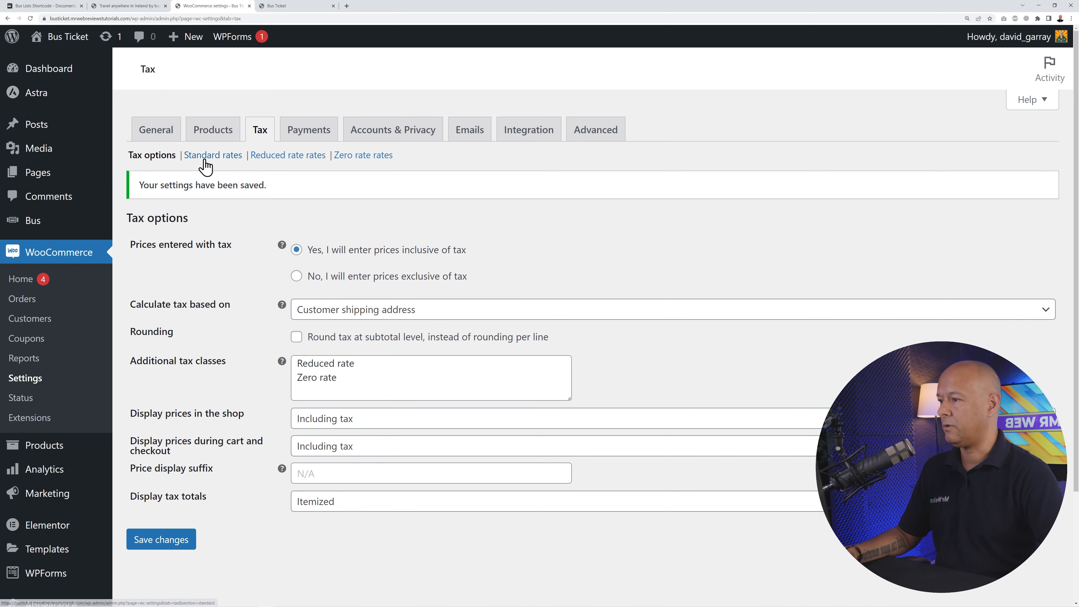
- Add a standard rate row for Ireland at 23% named 'IE VAT @ 23%' and save it
left_click(205, 166)
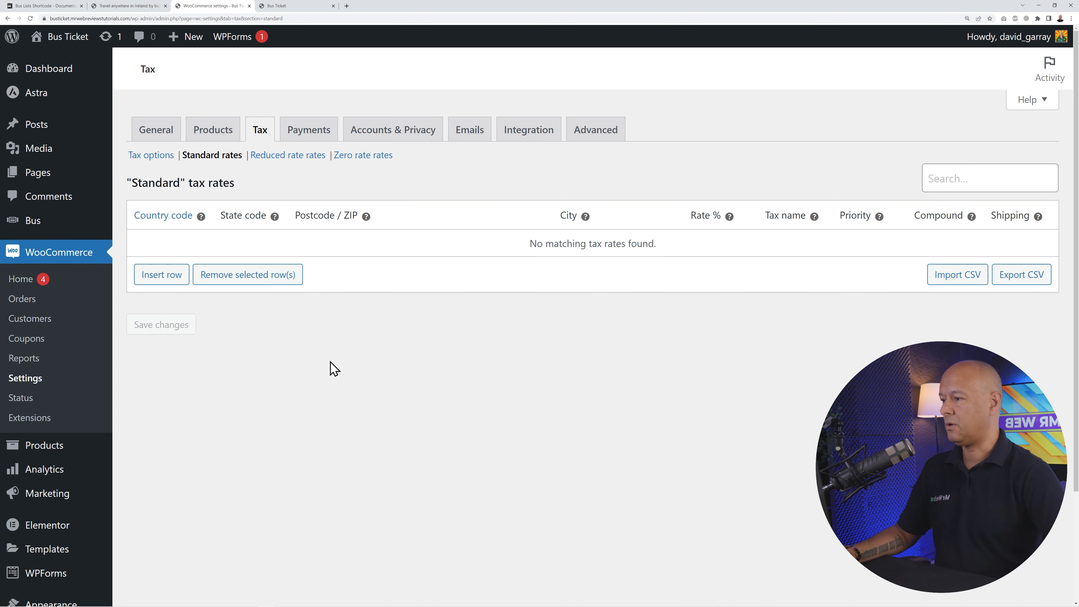
left_click(157, 284)
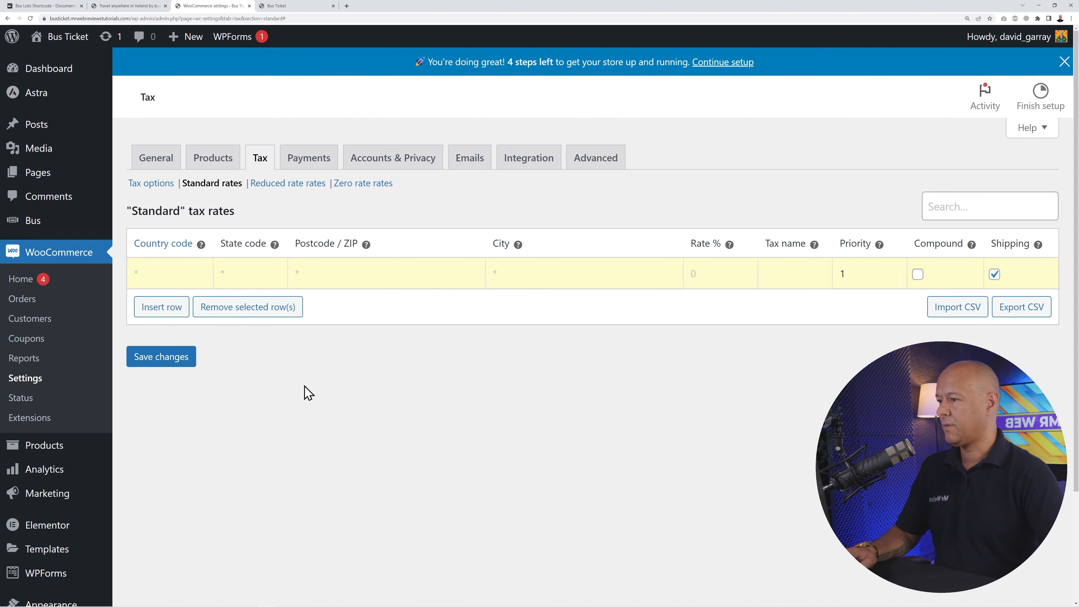
type("IR")
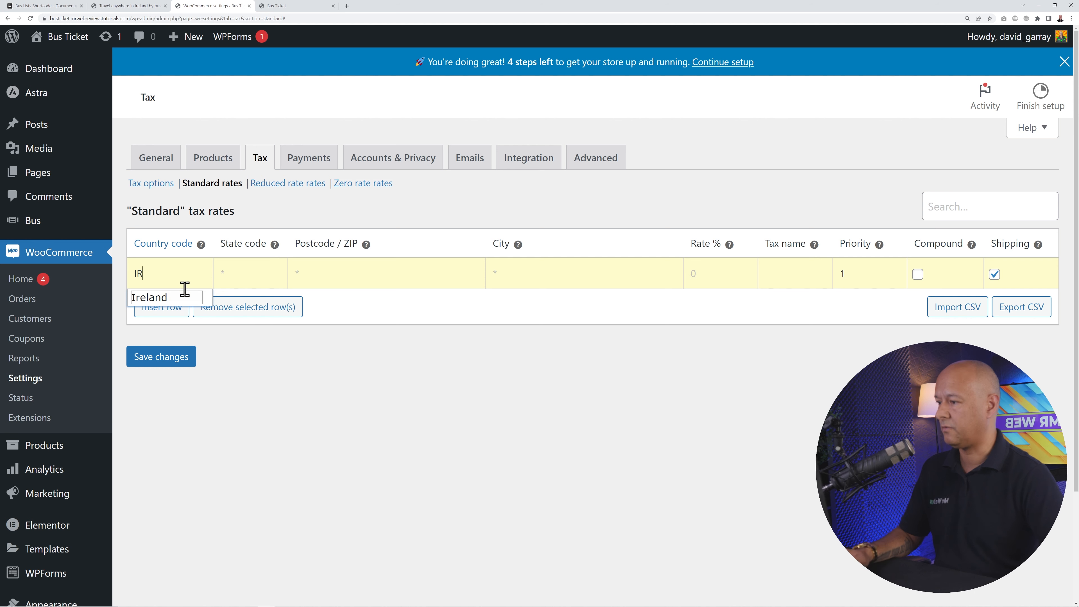
left_click(163, 298)
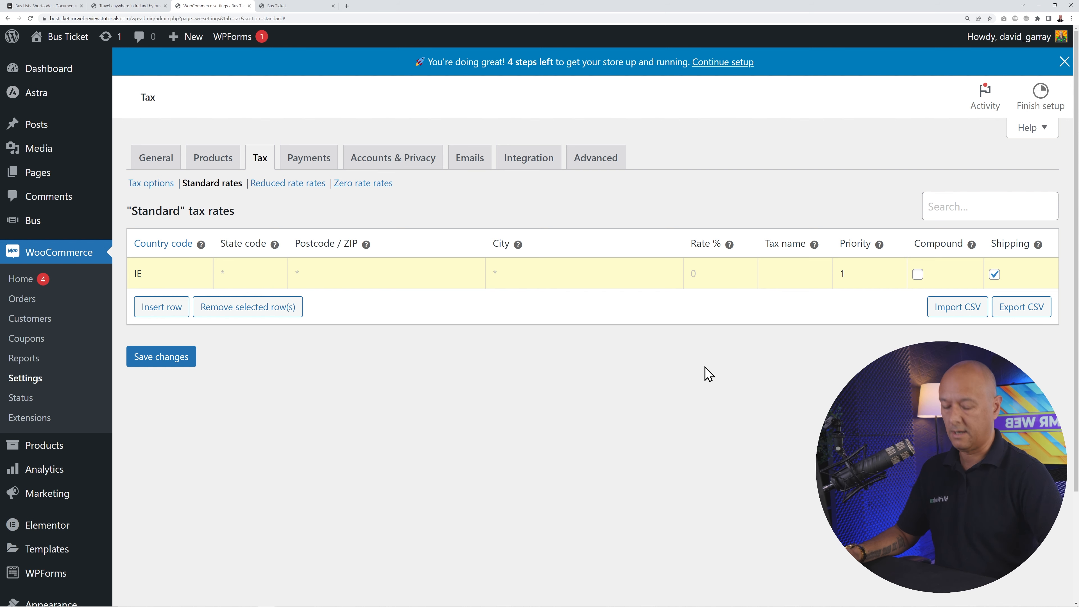
type("23")
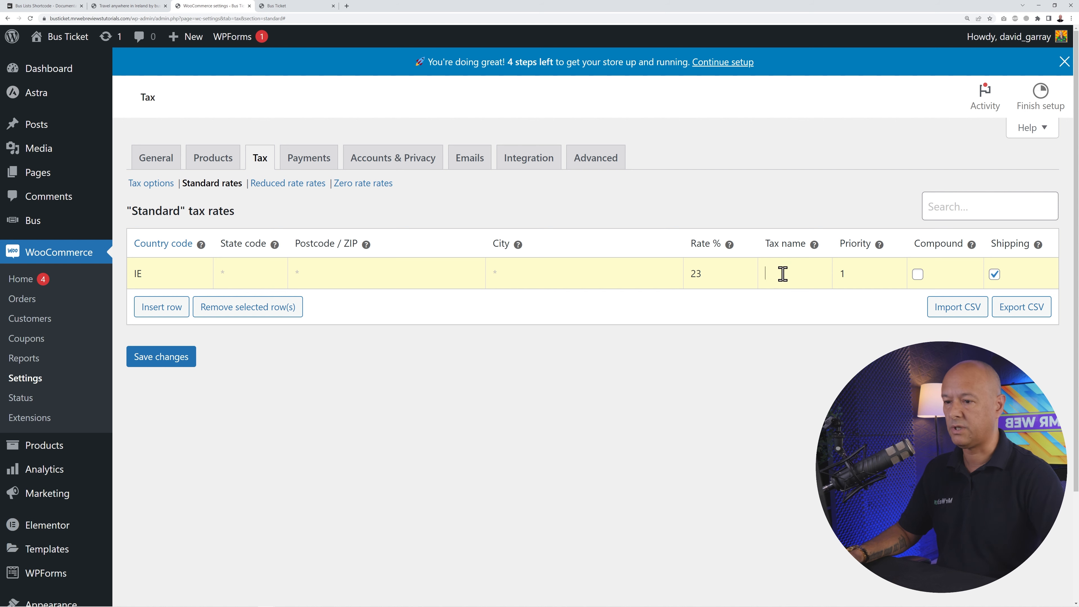
left_click(787, 285)
type("IE")
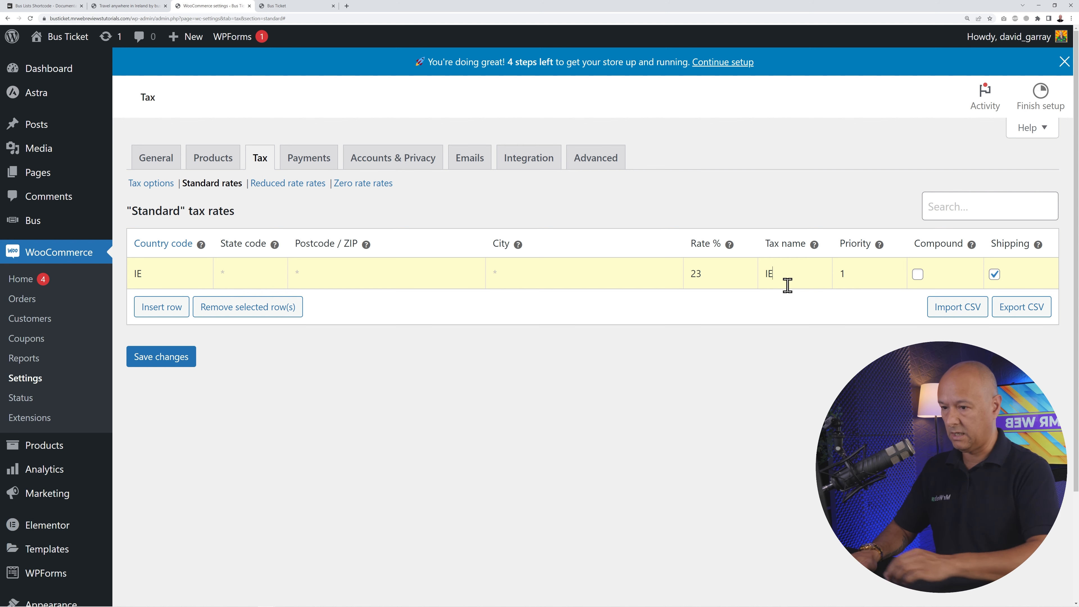
type(" VAT")
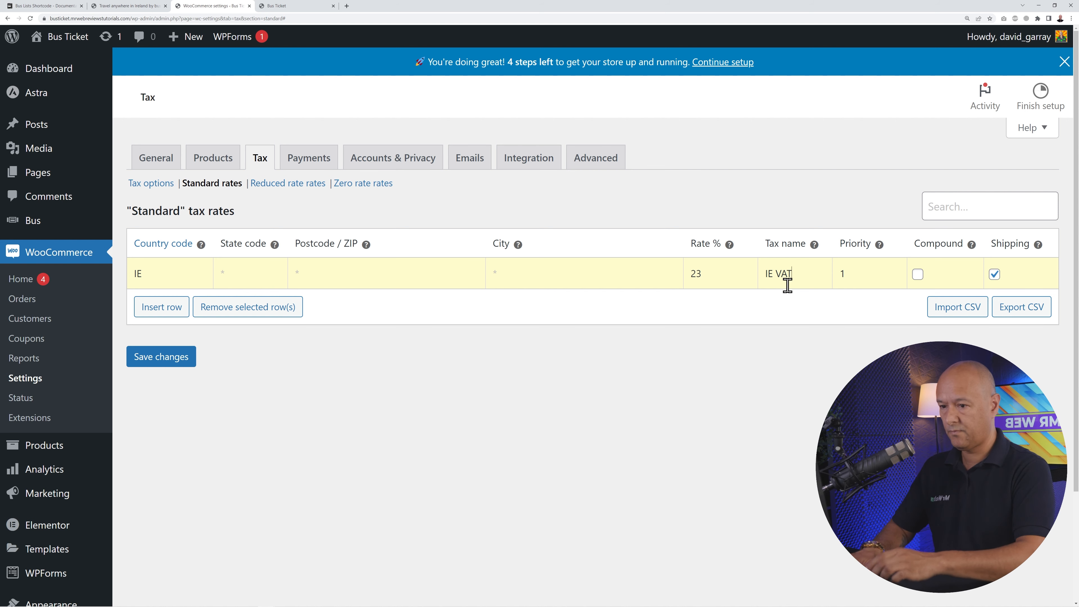
type(" @ 23%")
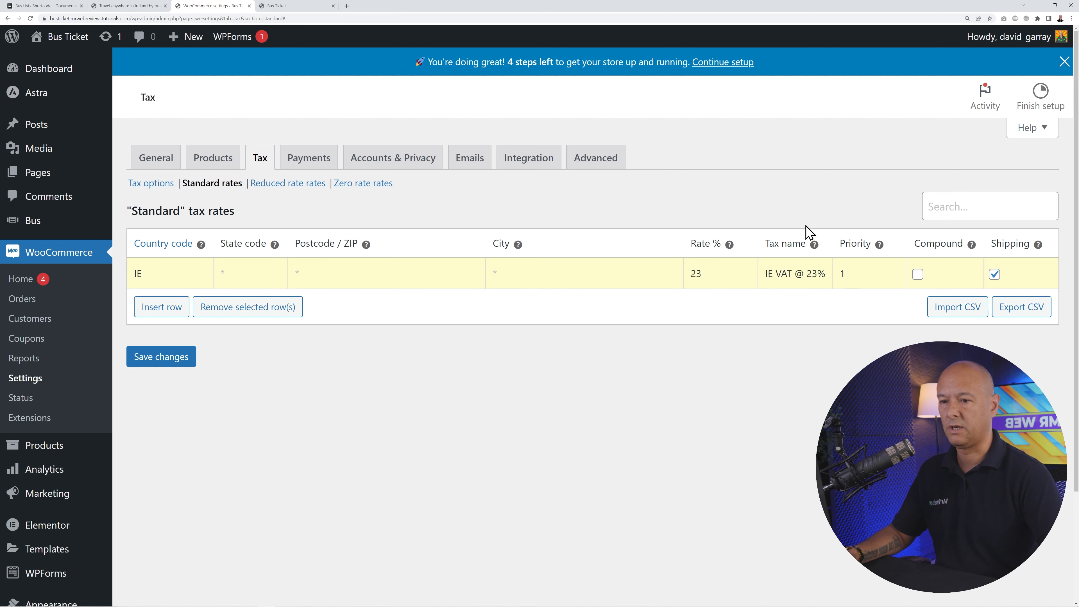
left_click(157, 364)
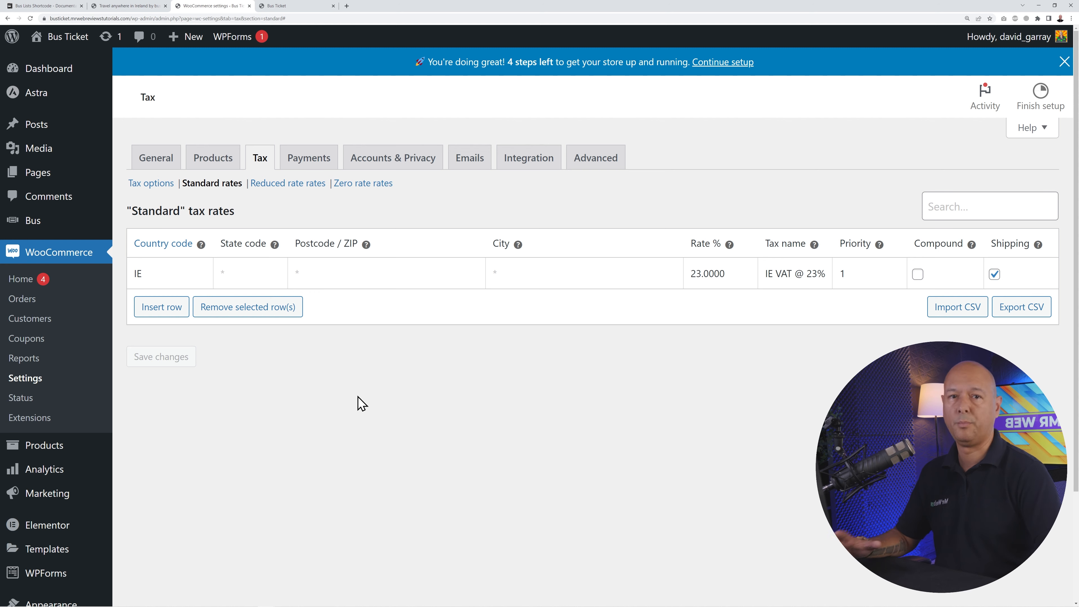
- Show the Payments settings, then open Plugins > Add New in a new browser tab
left_click(316, 161)
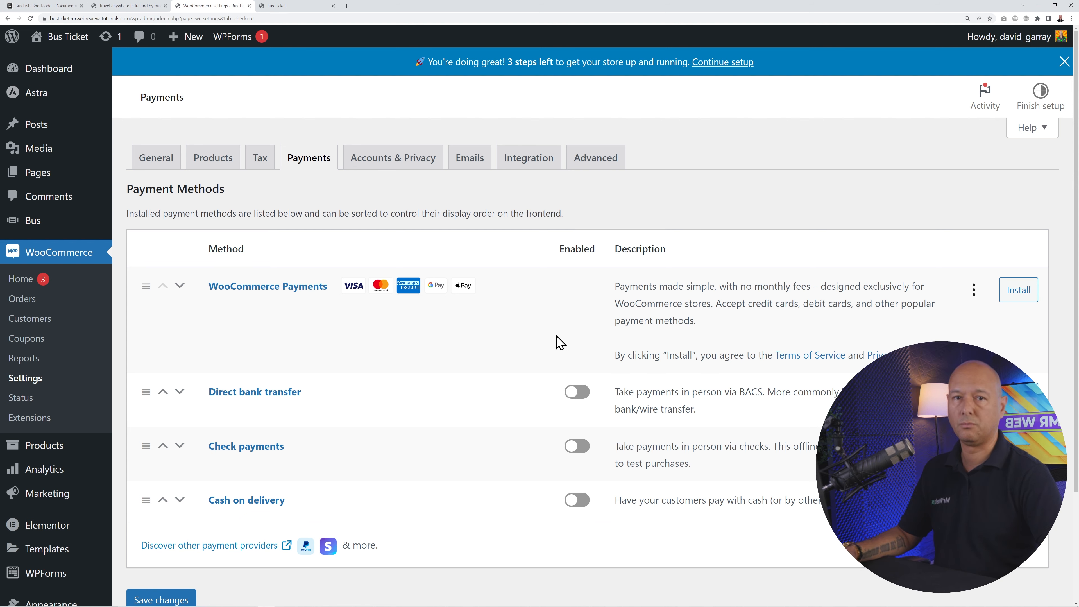
scroll(421, 402, "down", 3)
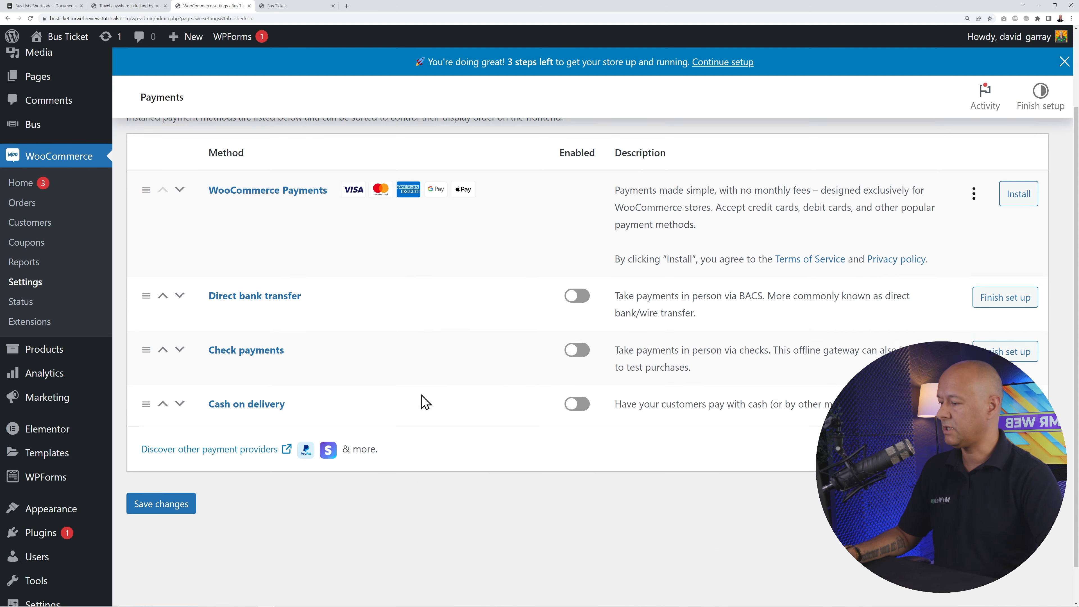
mouse_move(41, 495)
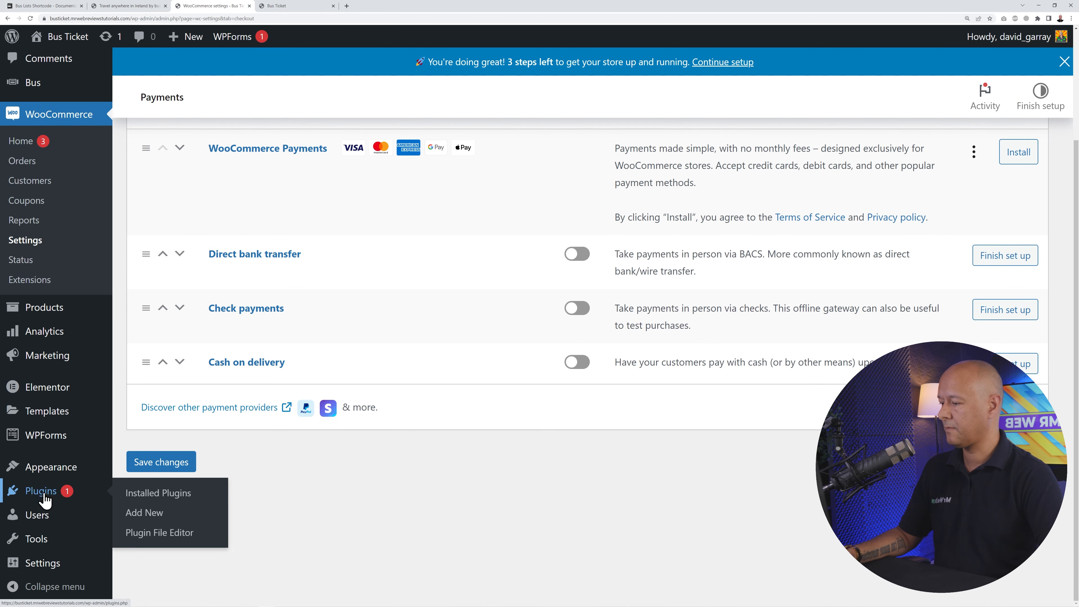
right_click(158, 517)
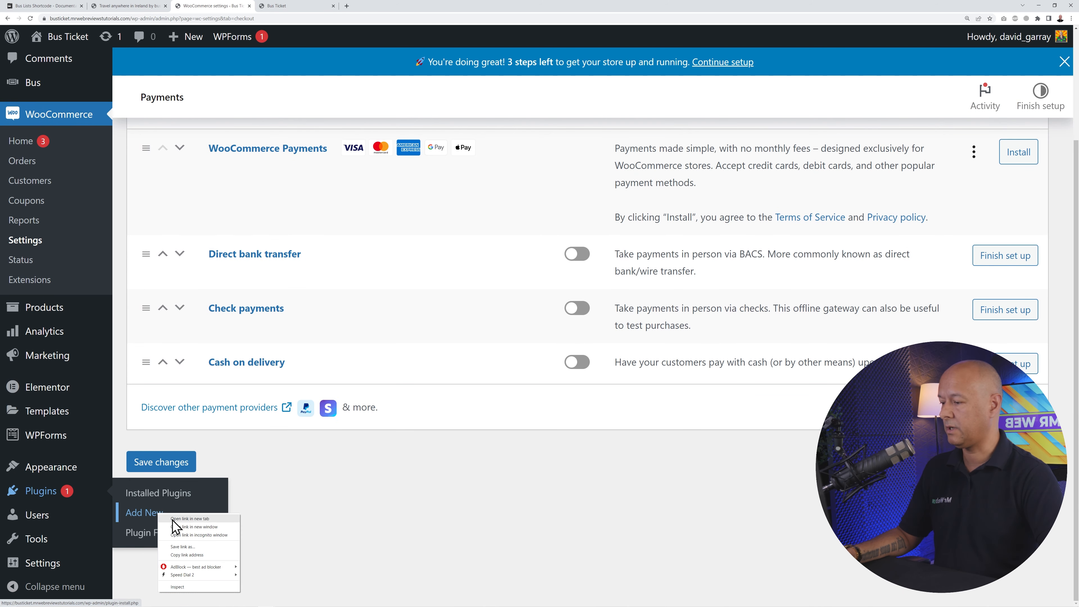
left_click(183, 523)
- Search plugins for 'woocommerce stripe', then install and activate WooCommerce Stripe Payment Gateway
left_click(291, 5)
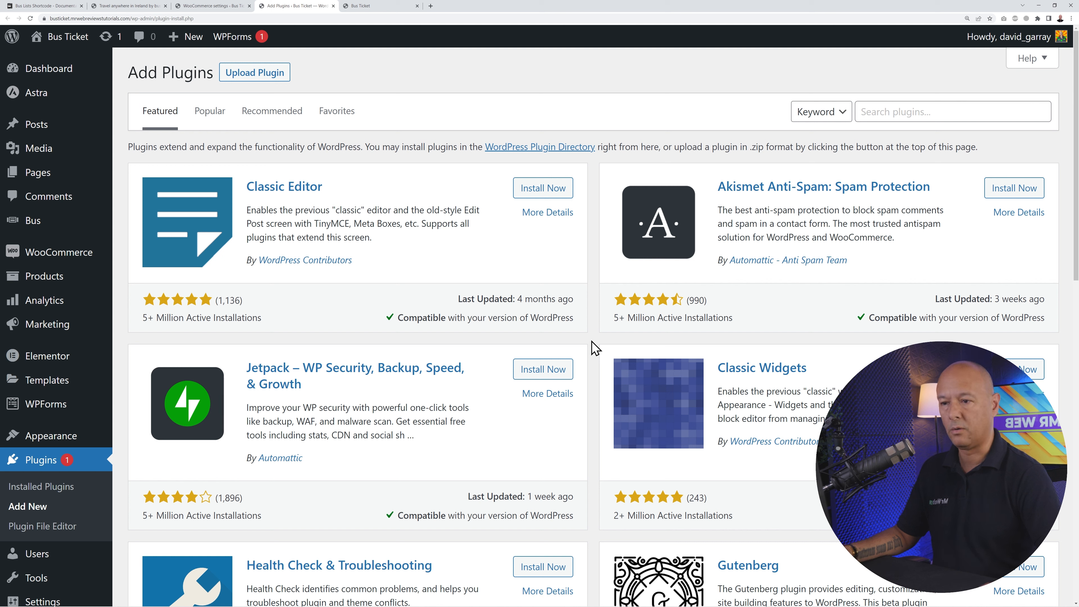
left_click(885, 116)
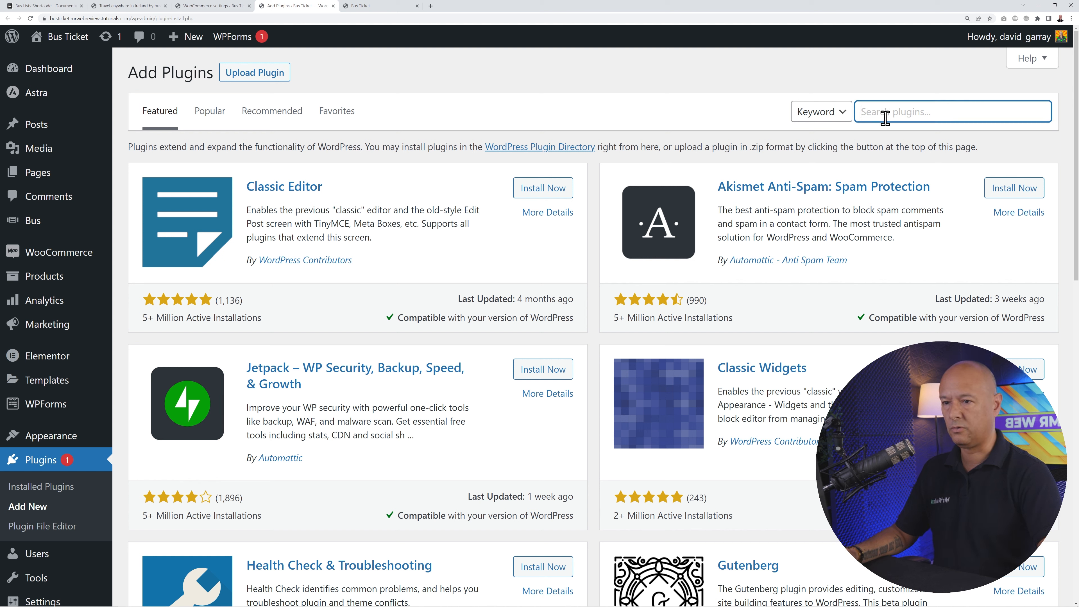
type("woocommerce ")
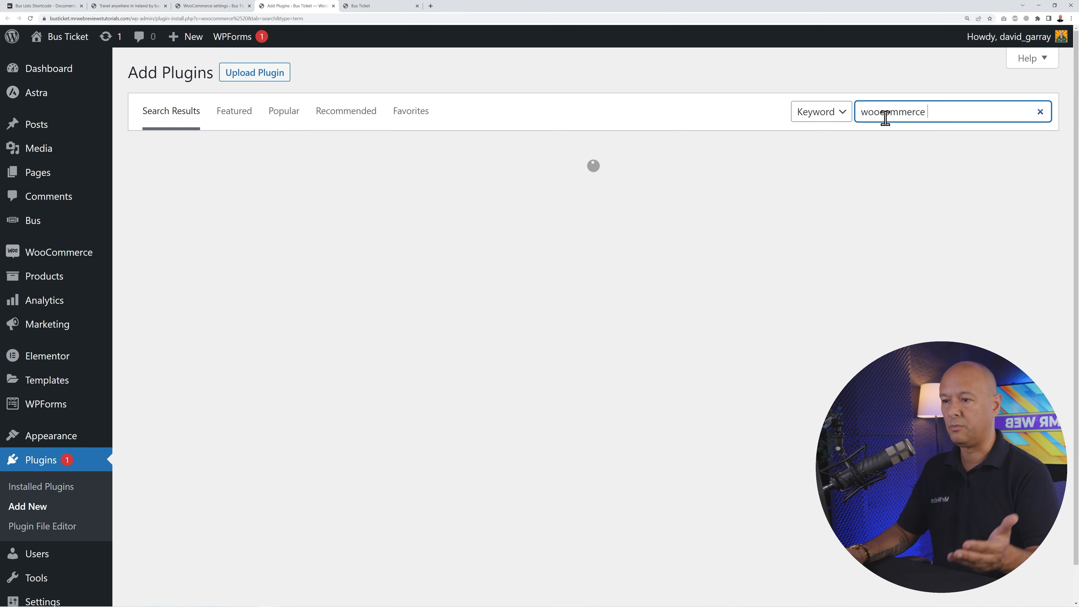
type("stripe")
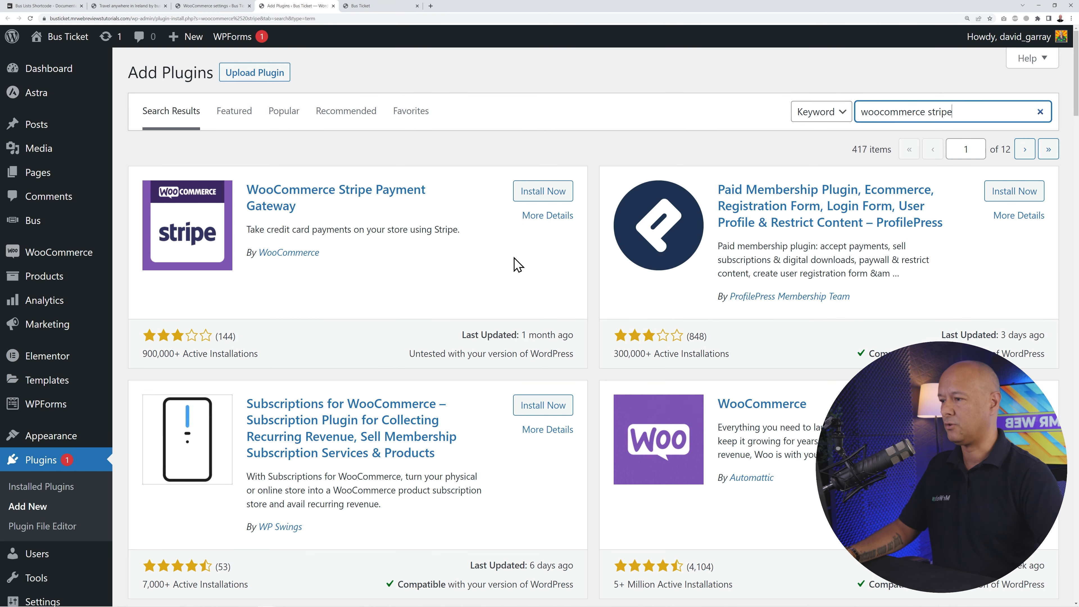
scroll(247, 243, "down", 7)
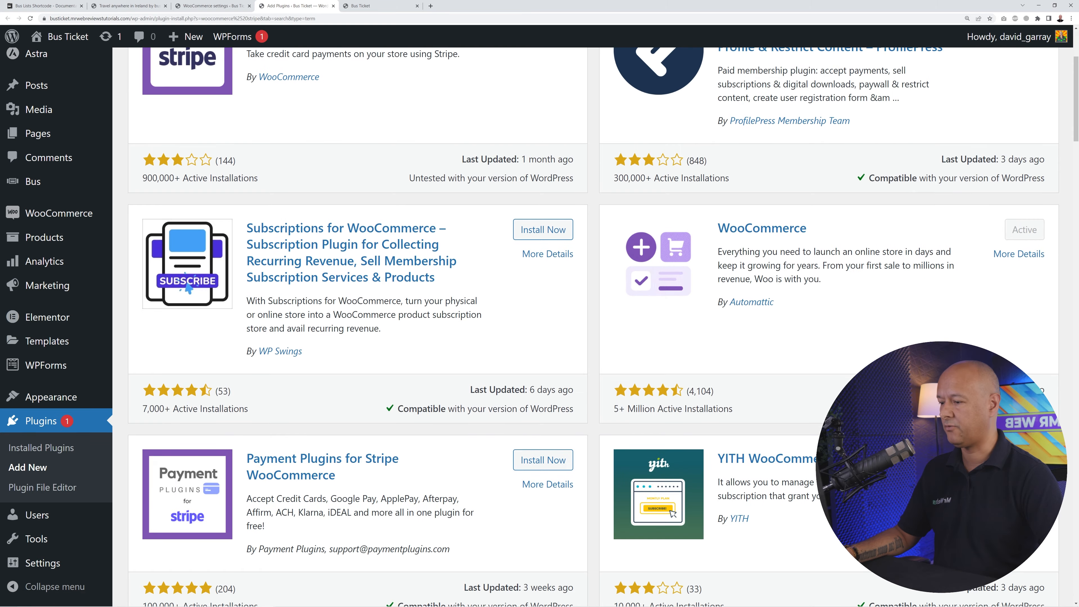
scroll(593, 327, "up", 7)
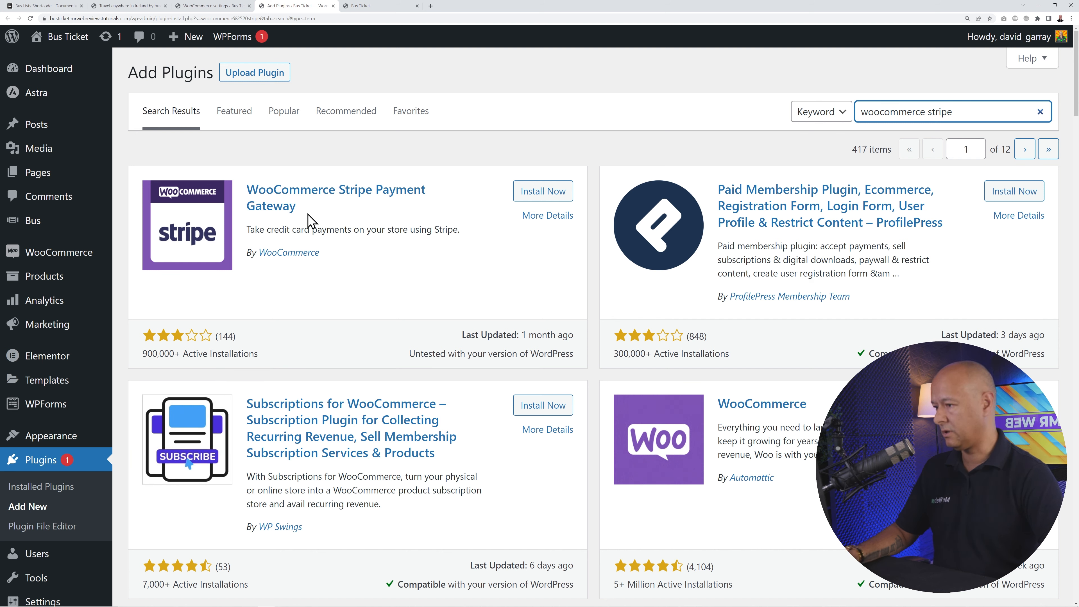
left_click(538, 198)
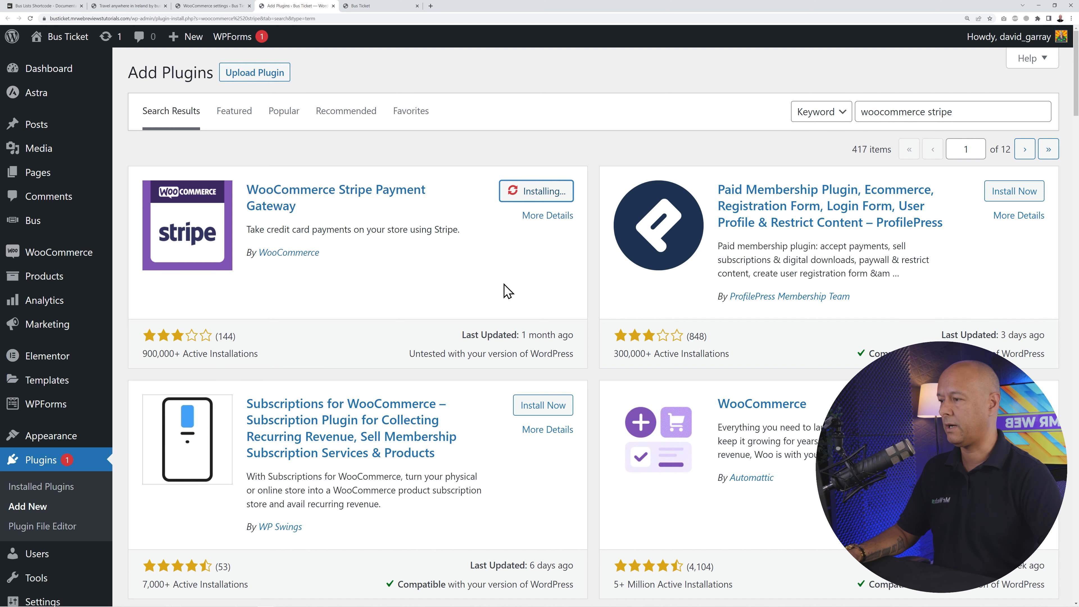
left_click(549, 197)
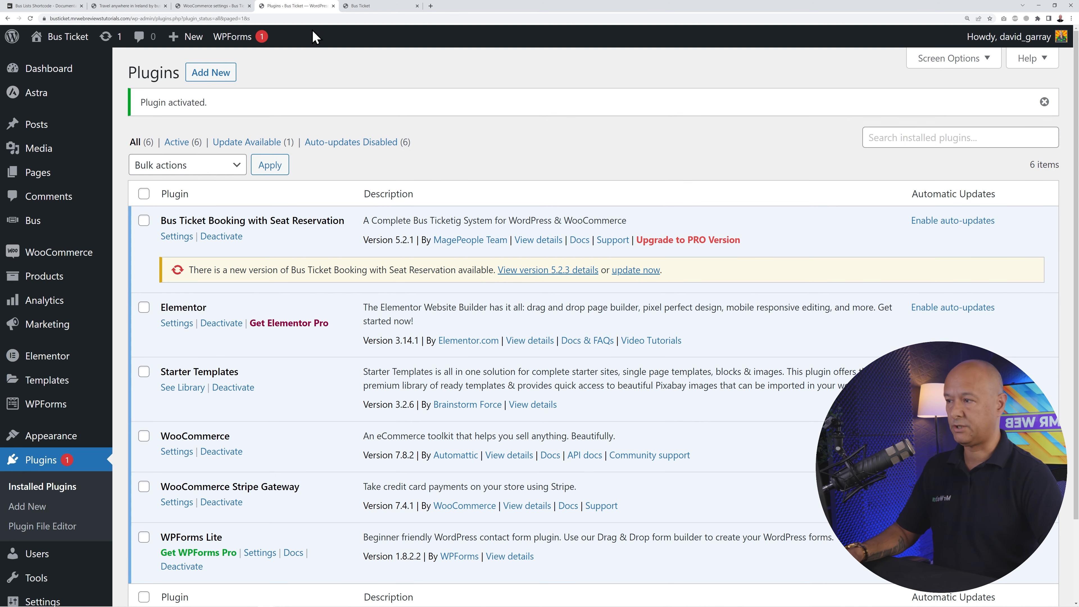
- Close the plugins tab and reload the Payments settings so the Stripe methods appear
left_click(333, 6)
left_click(30, 18)
scroll(244, 234, "down", 5)
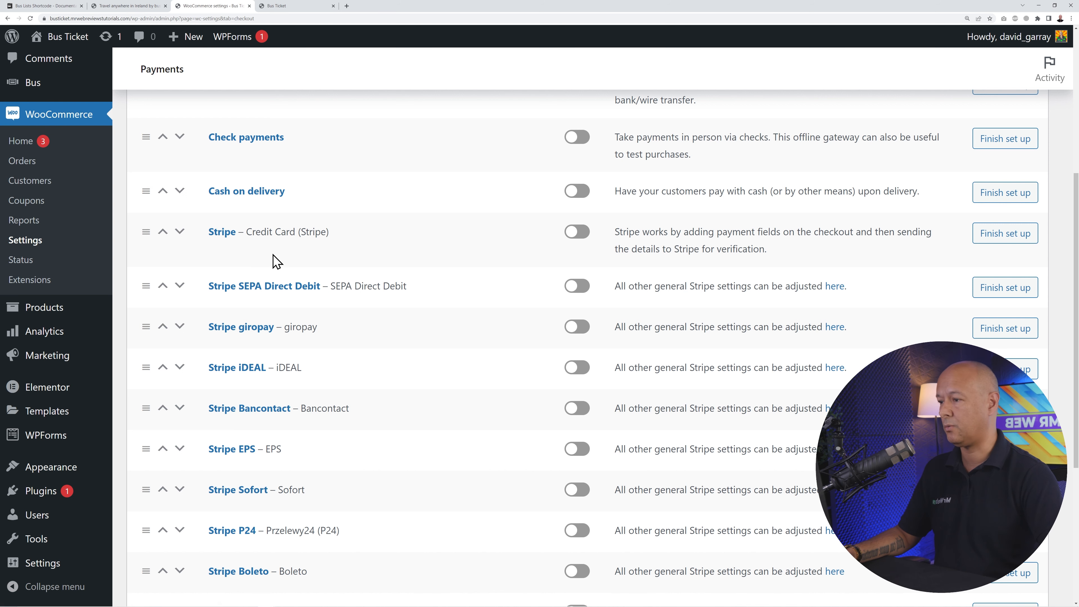
- Enable the Credit Card (Stripe) payment method to reach its Stripe setup page
left_click_drag(248, 231, 338, 245)
left_click(375, 246)
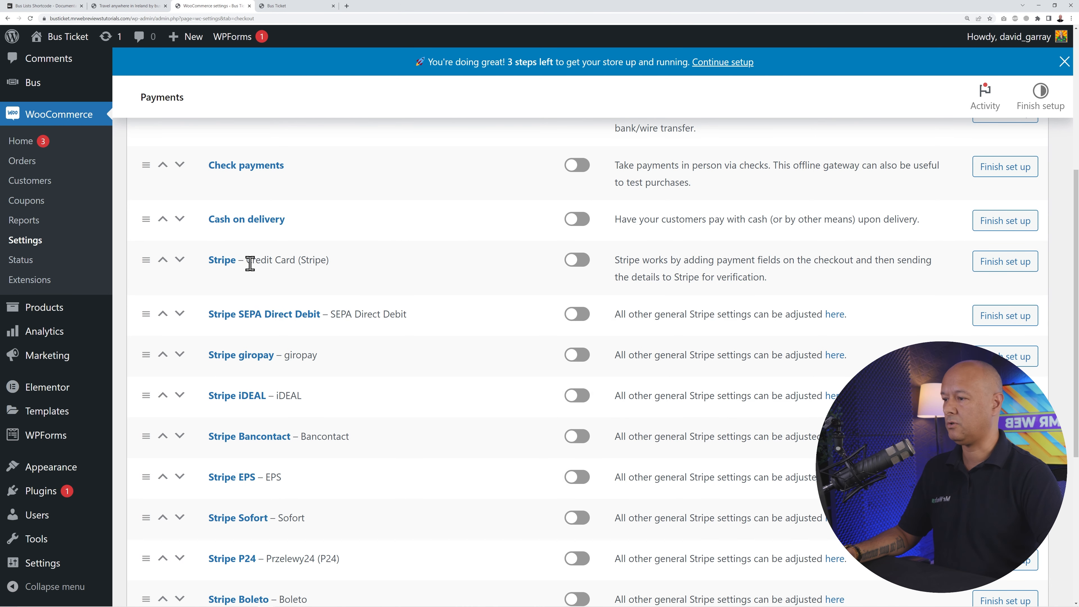
left_click(578, 264)
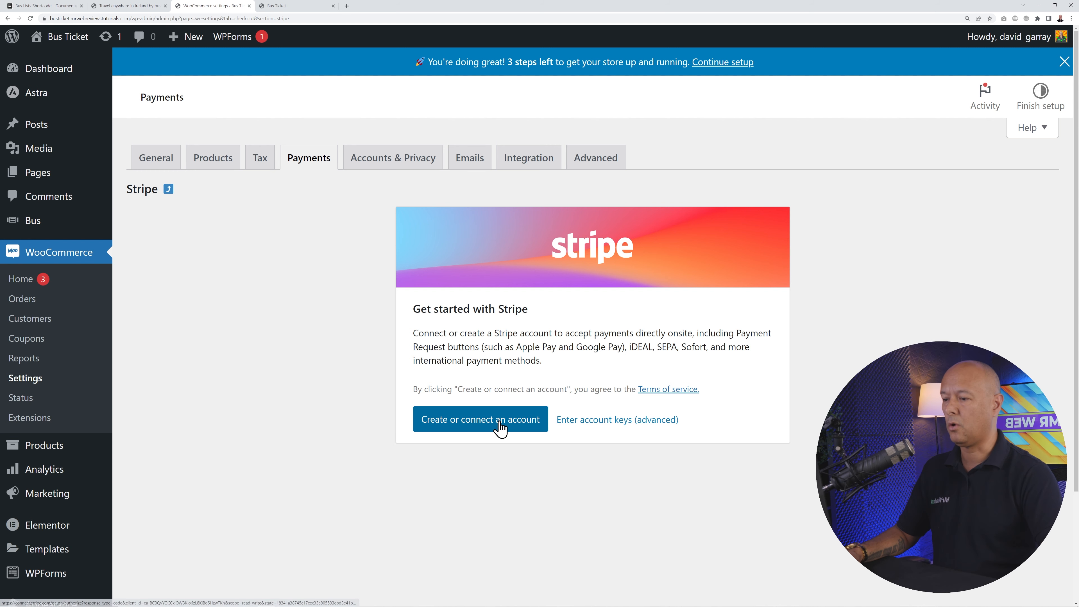
- Tick Enable test mode and open the Stripe test card numbers link in a new tab
left_click(488, 424)
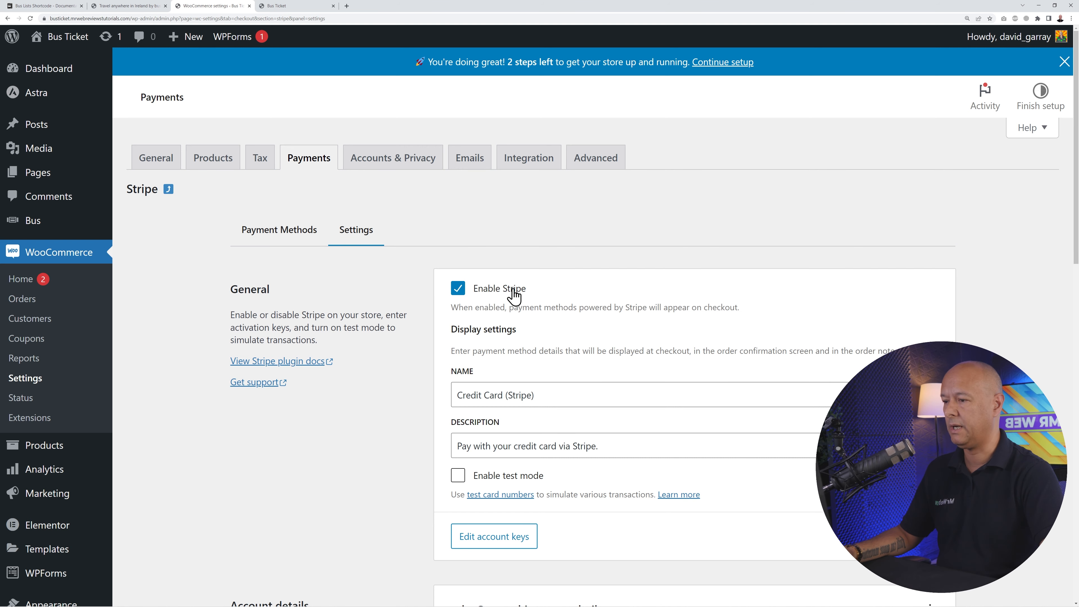
scroll(631, 309, "down", 2)
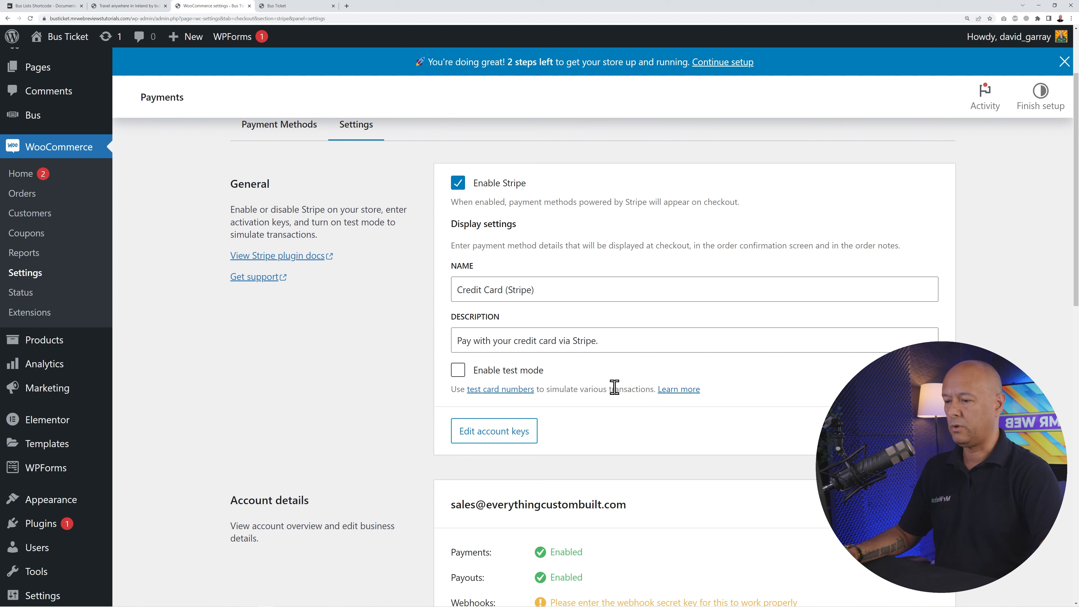
left_click(458, 370)
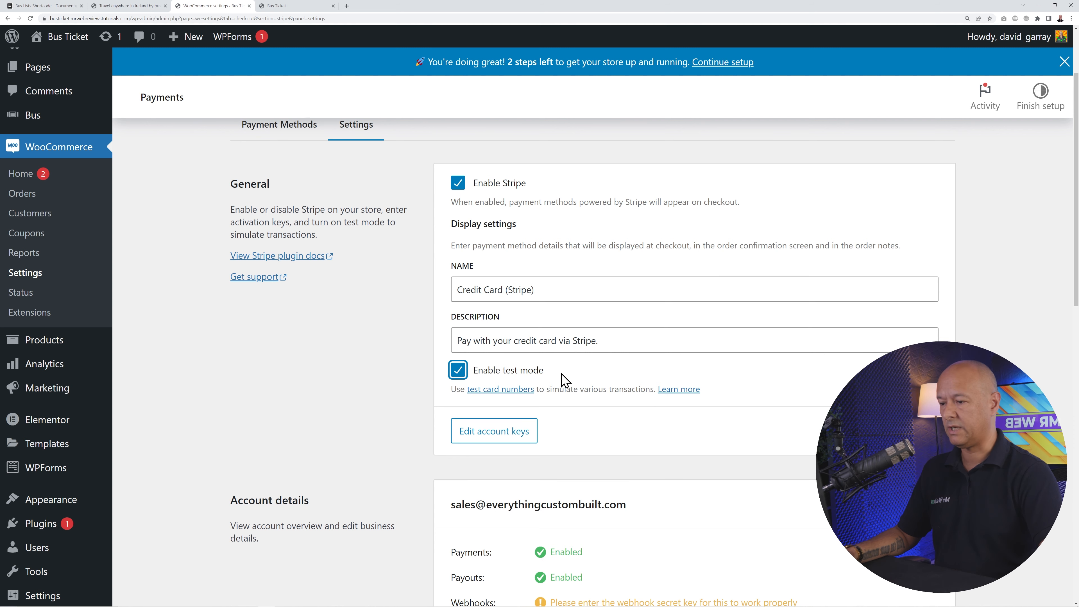
left_click(343, 412)
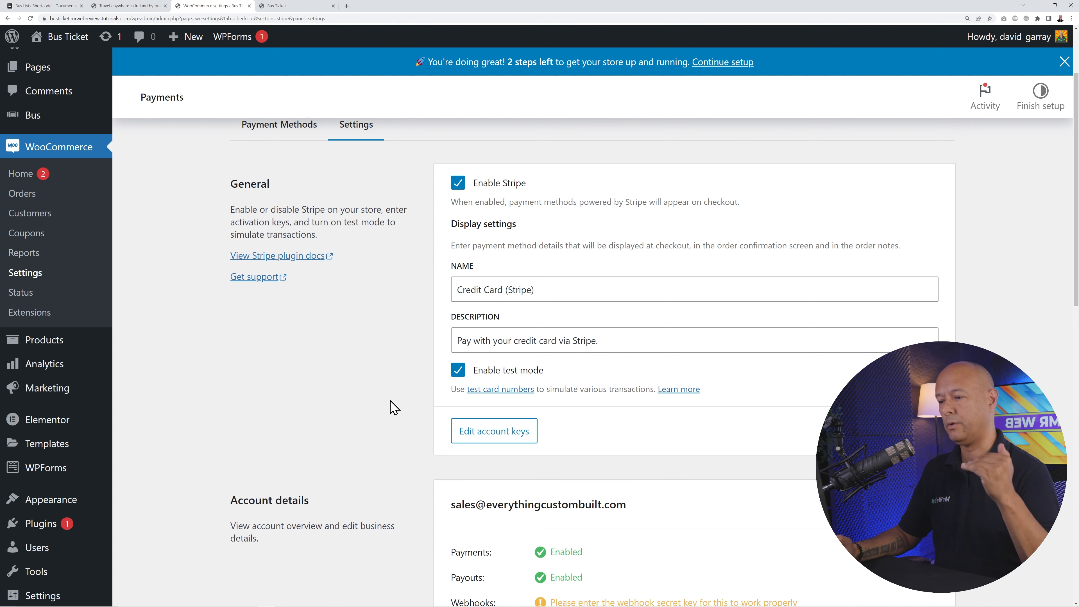
right_click(506, 392)
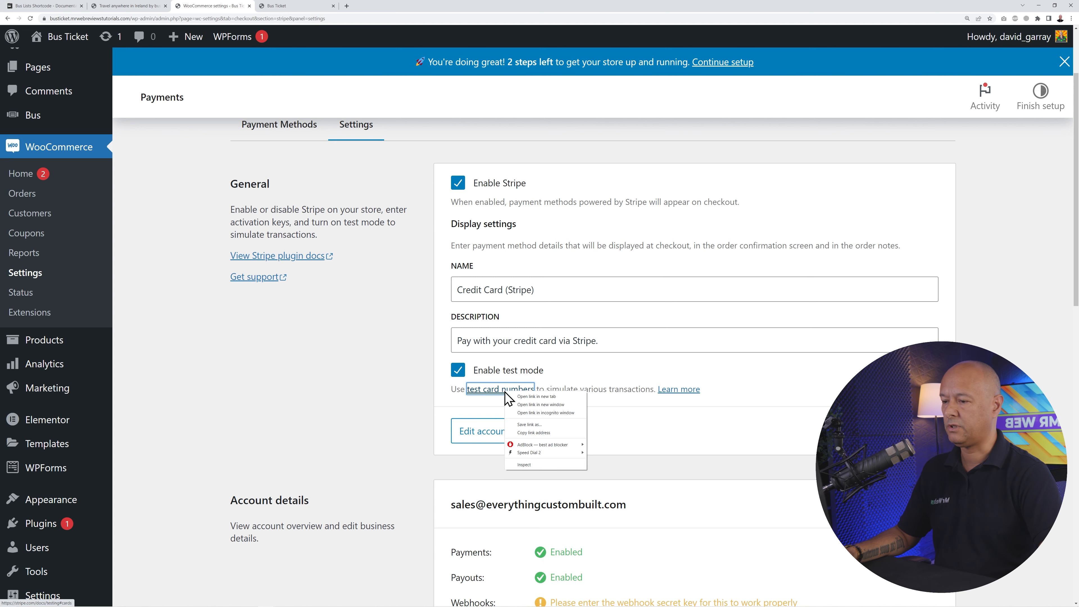
left_click(522, 397)
left_click(301, 8)
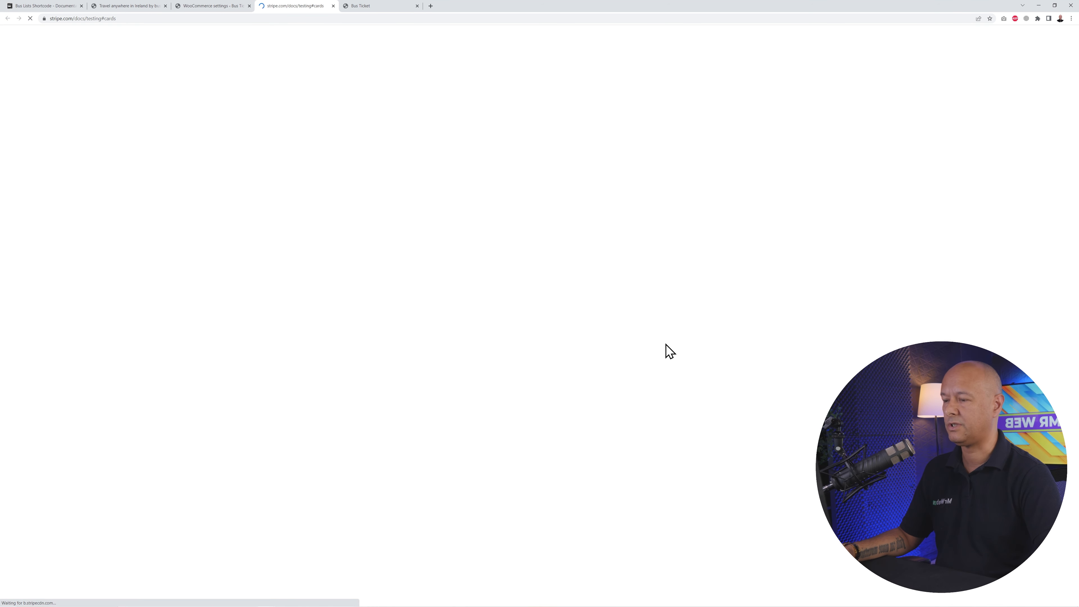
key("ctrl+plus")
key("ctrl+plus")
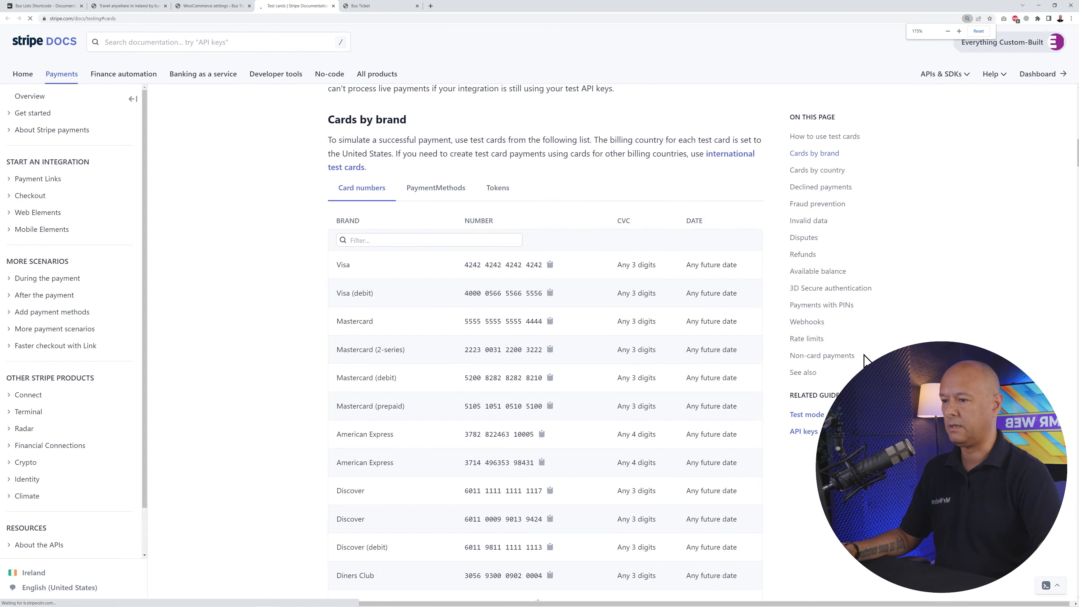
scroll(684, 408, "down", 2)
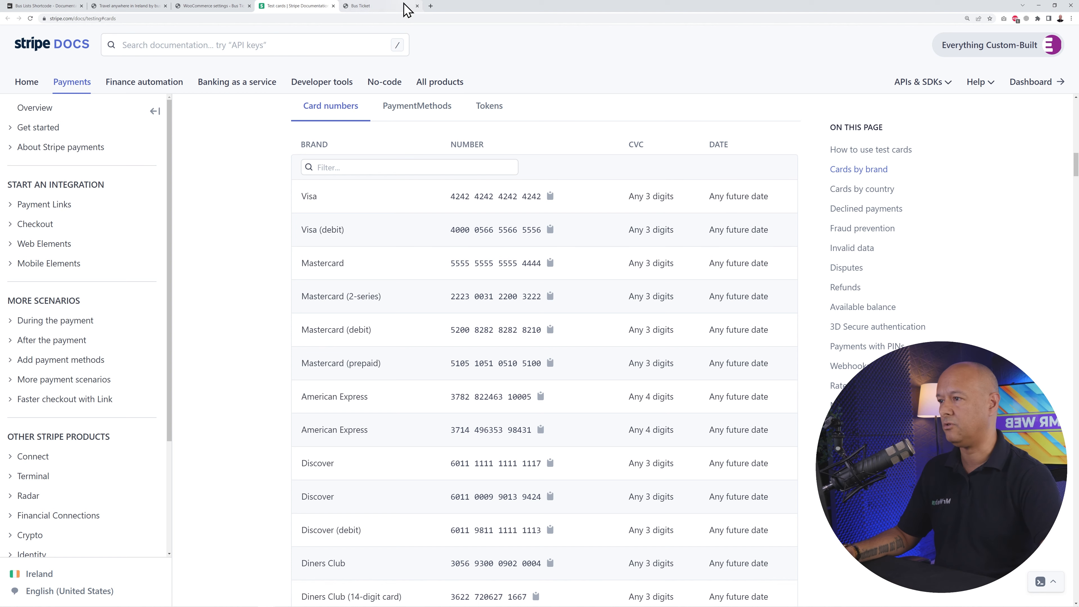
left_click(333, 6)
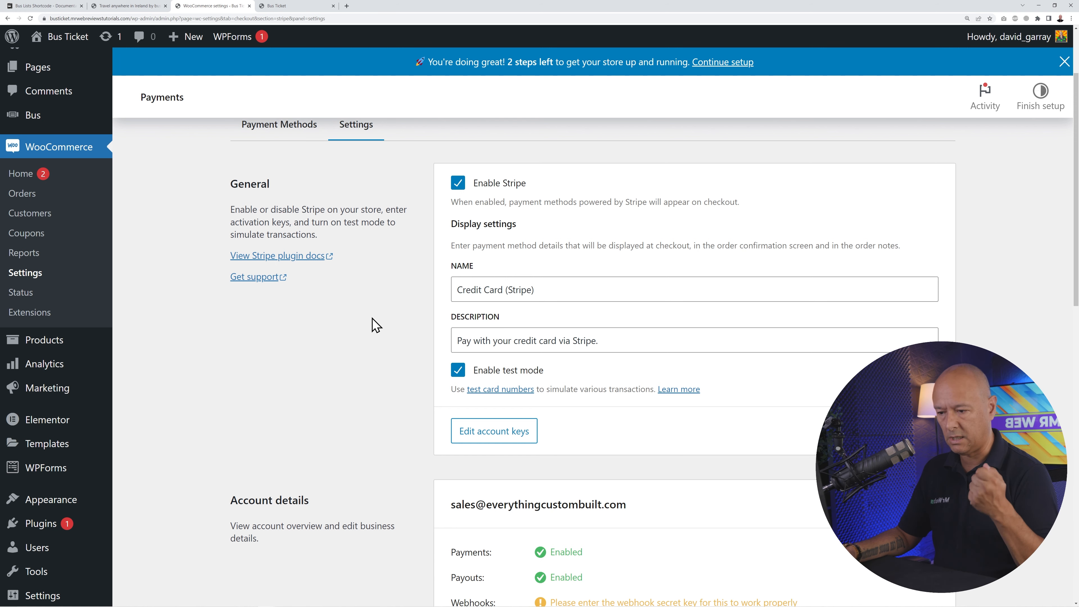
- Go back from the Stripe settings to the payment methods list and scroll through it
scroll(402, 371, "up", 2)
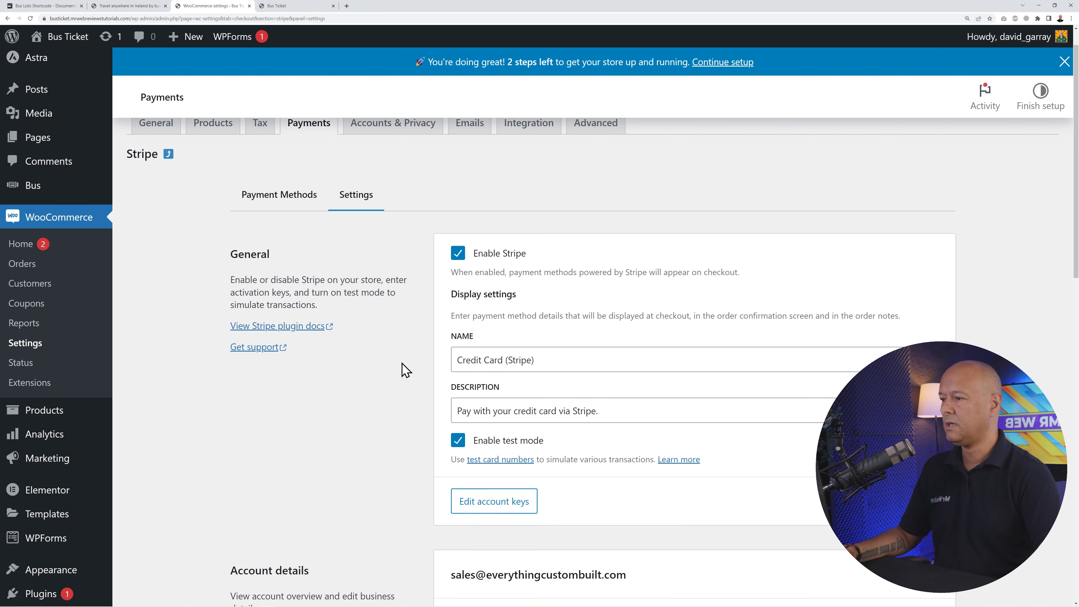
scroll(402, 371, "down", 10)
scroll(399, 359, "down", 2)
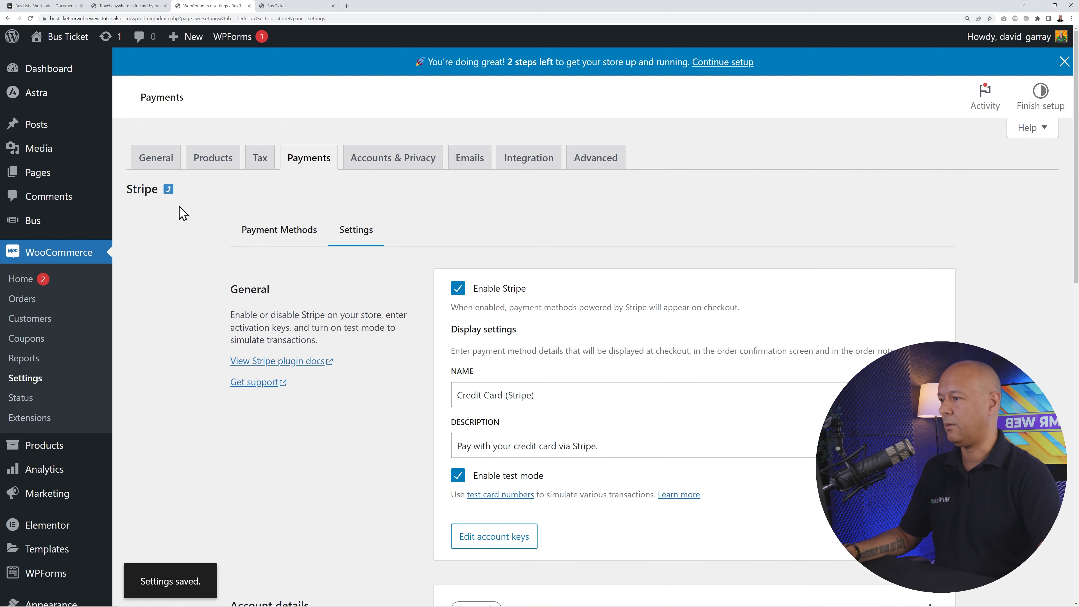
left_click(168, 190)
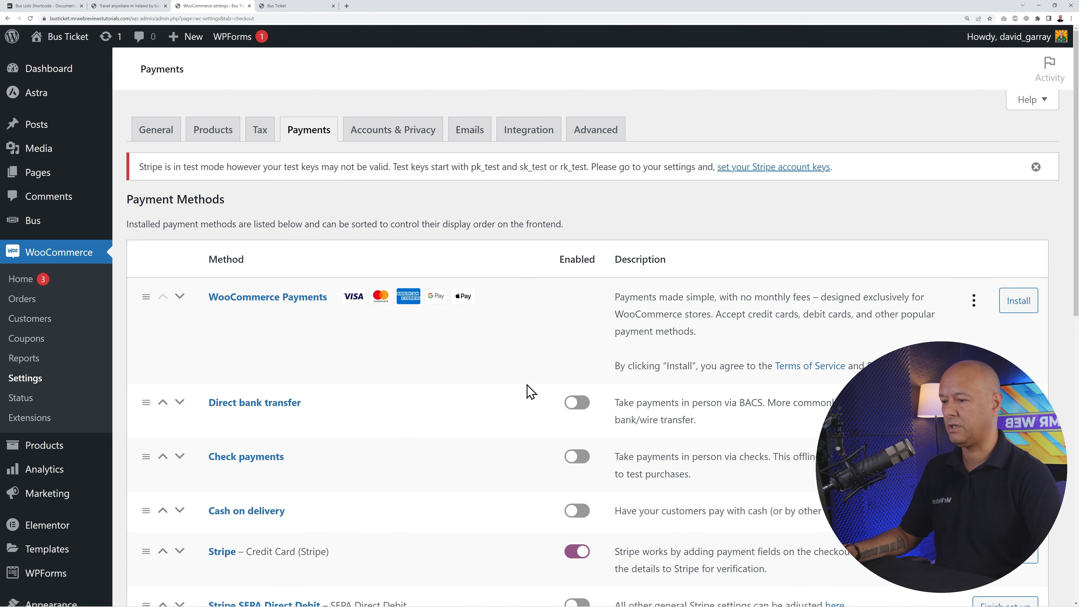
scroll(525, 391, "down", 4)
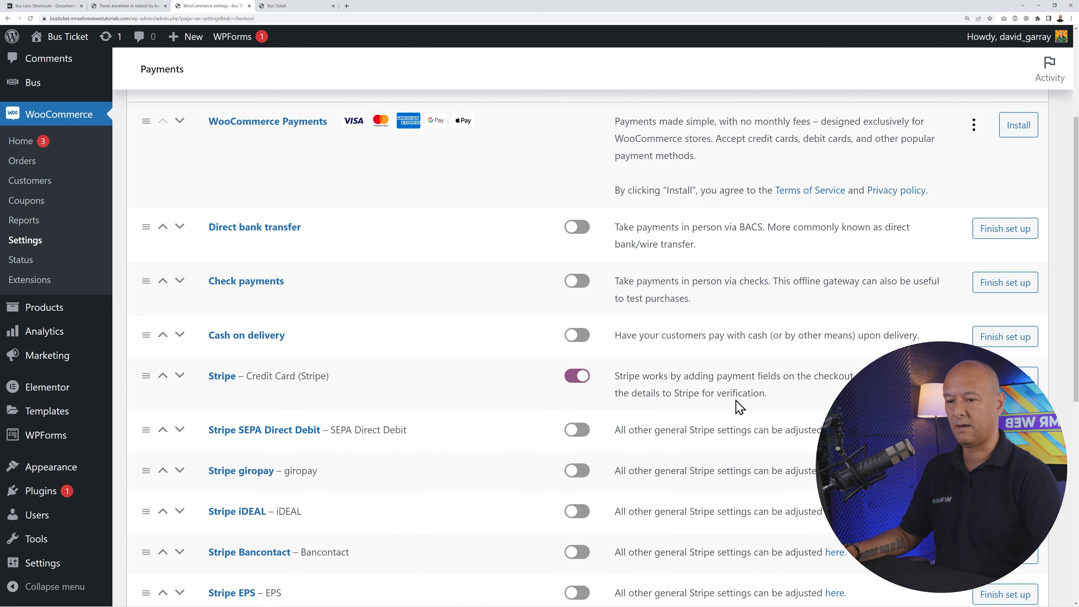
scroll(364, 390, "down", 3)
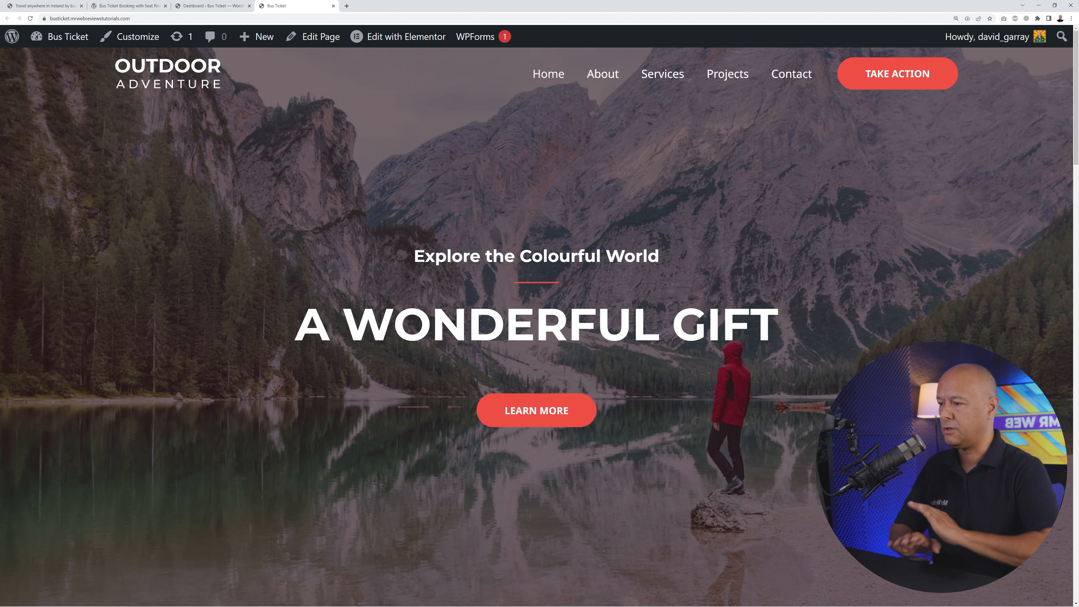
- Scroll through the Bus Ticket home page, then switch to the 'Dashboard ‹ Bus Ticket' tab
scroll(540, 324, "down", 7)
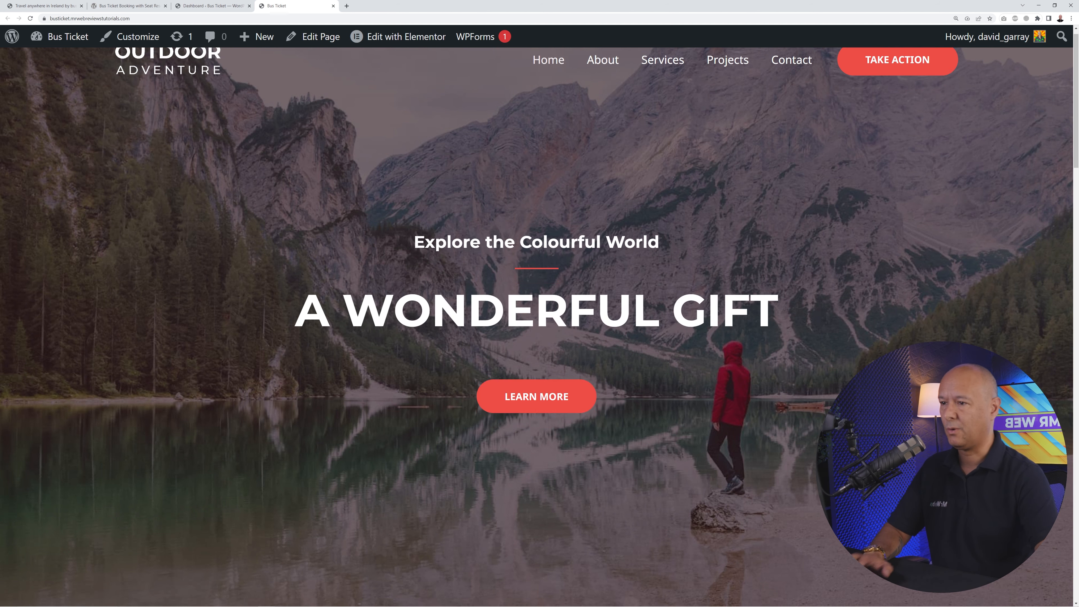
scroll(540, 323, "down", 20)
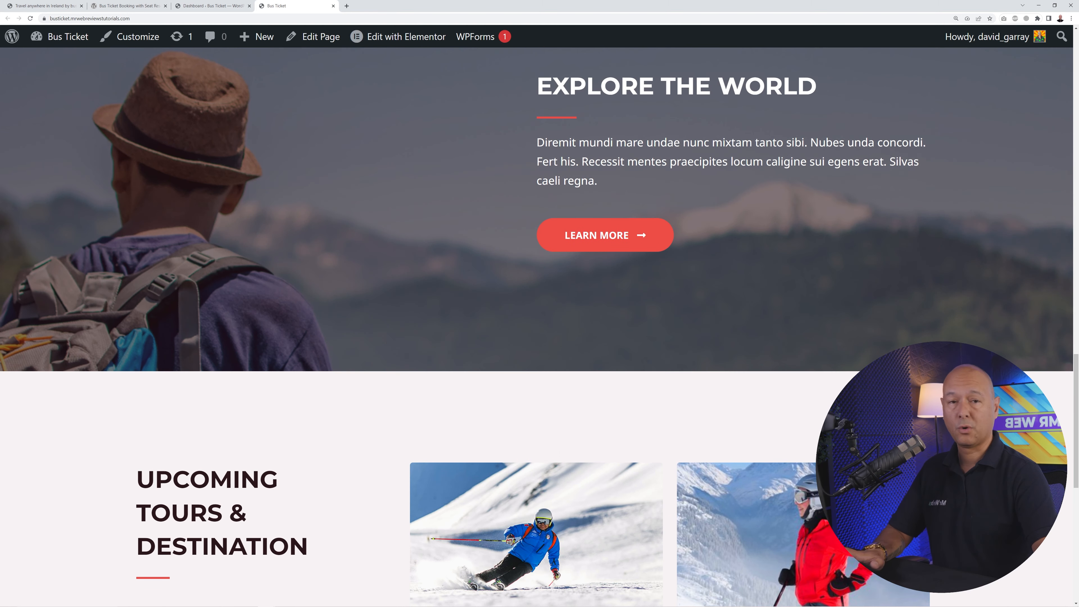
scroll(540, 323, "down", 4)
scroll(539, 323, "up", 20)
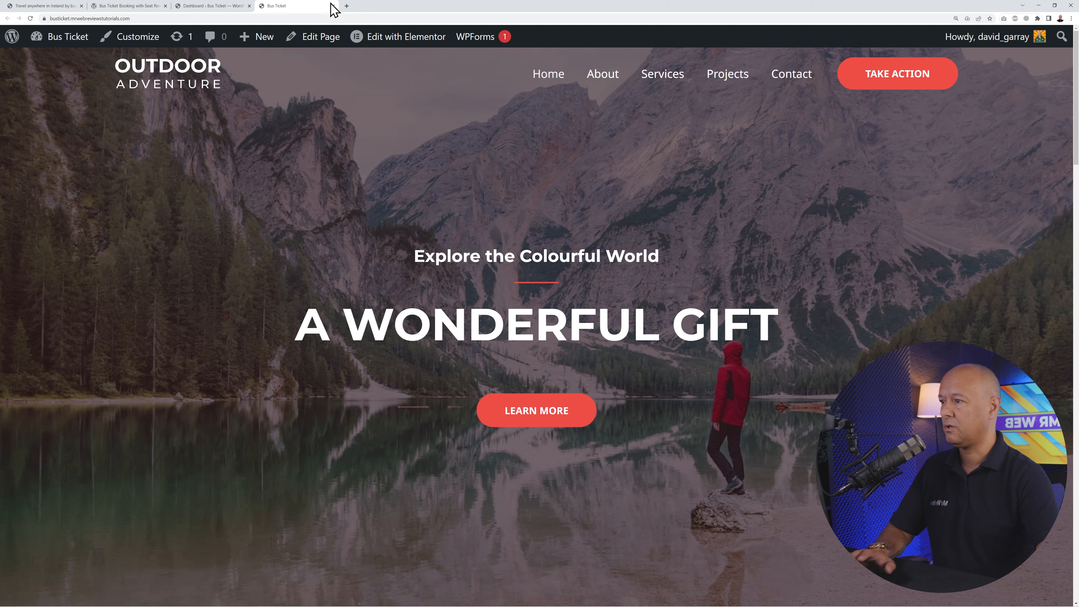
left_click(211, 6)
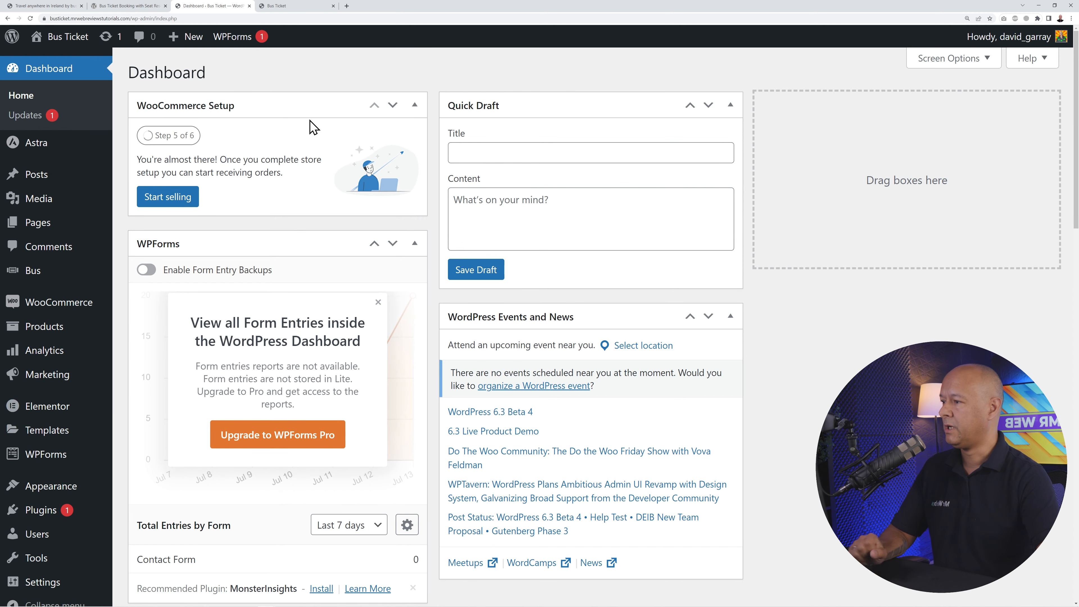
- Open Pages > All Pages and scroll the list toward the Home page
mouse_move(34, 225)
left_click(142, 224)
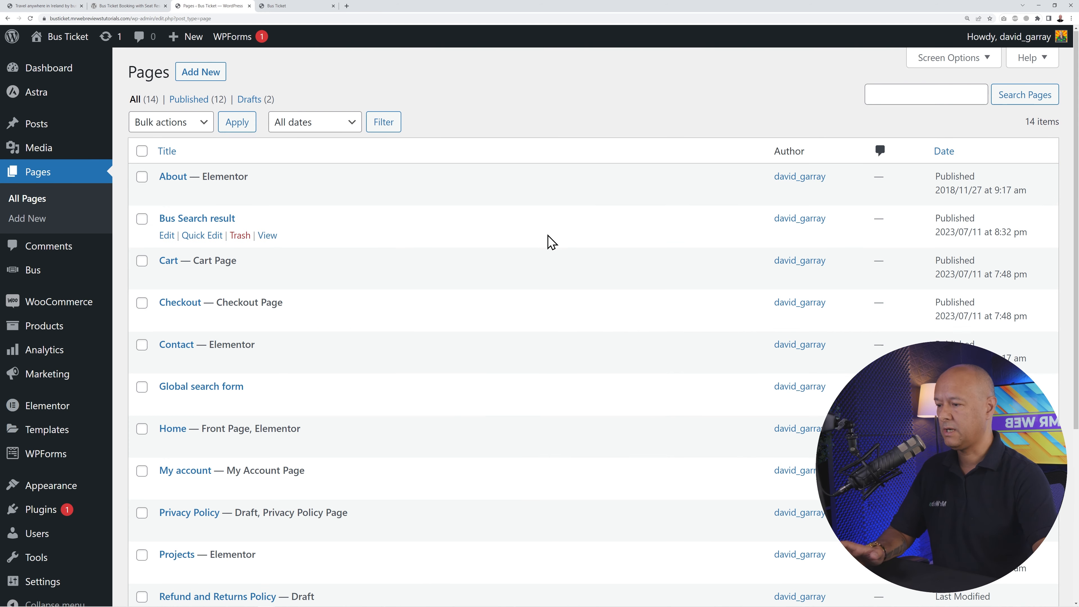
scroll(549, 241, "down", 4)
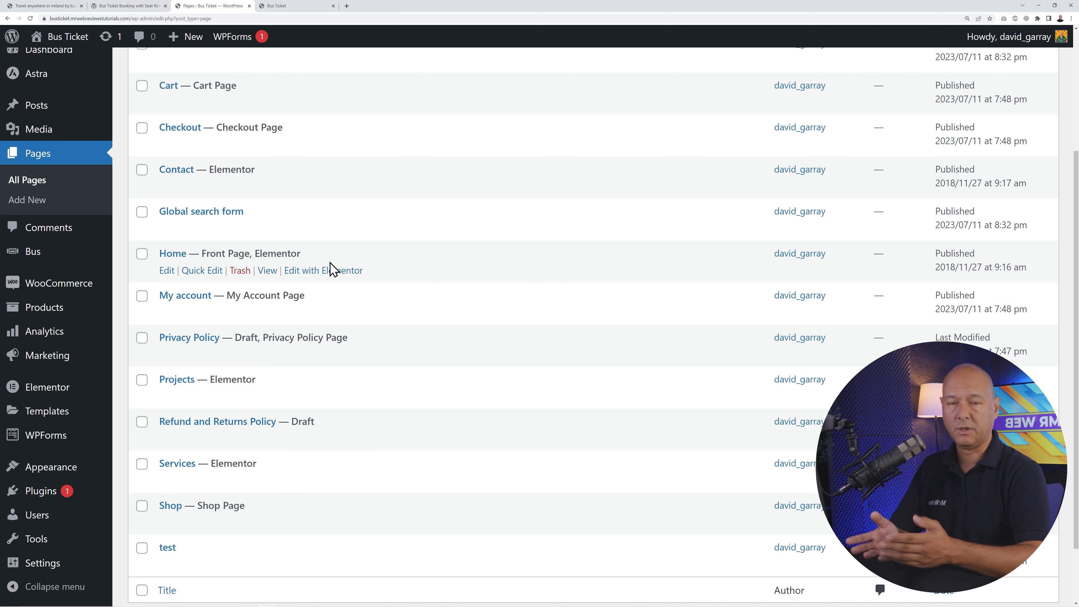
- Open the Home page in the Elementor editor and close the Navigator panel
left_click(327, 280)
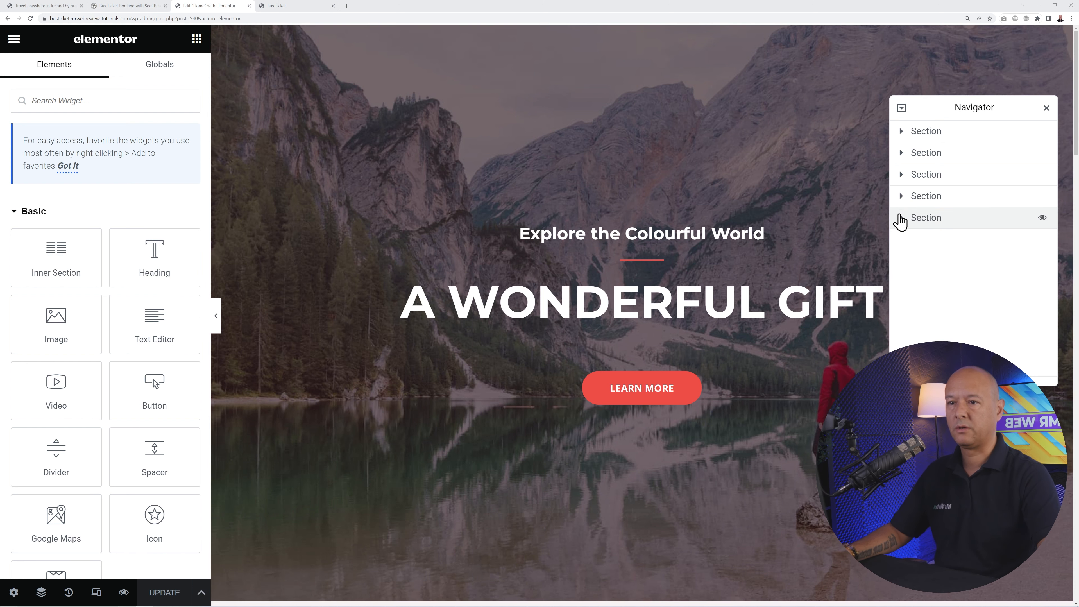
left_click(1045, 109)
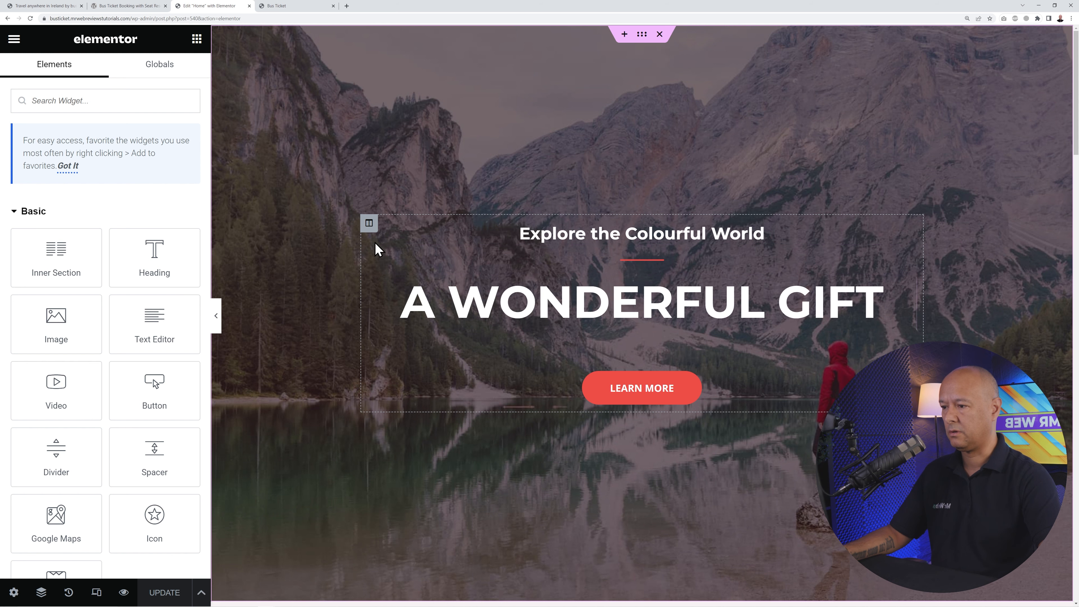
left_click(642, 35)
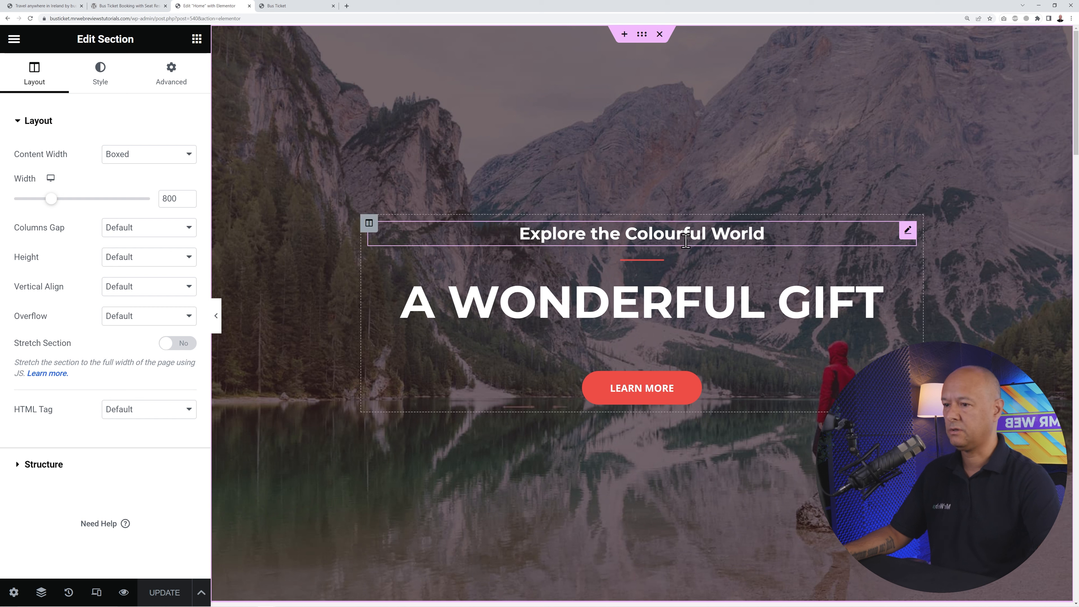
left_click(367, 226)
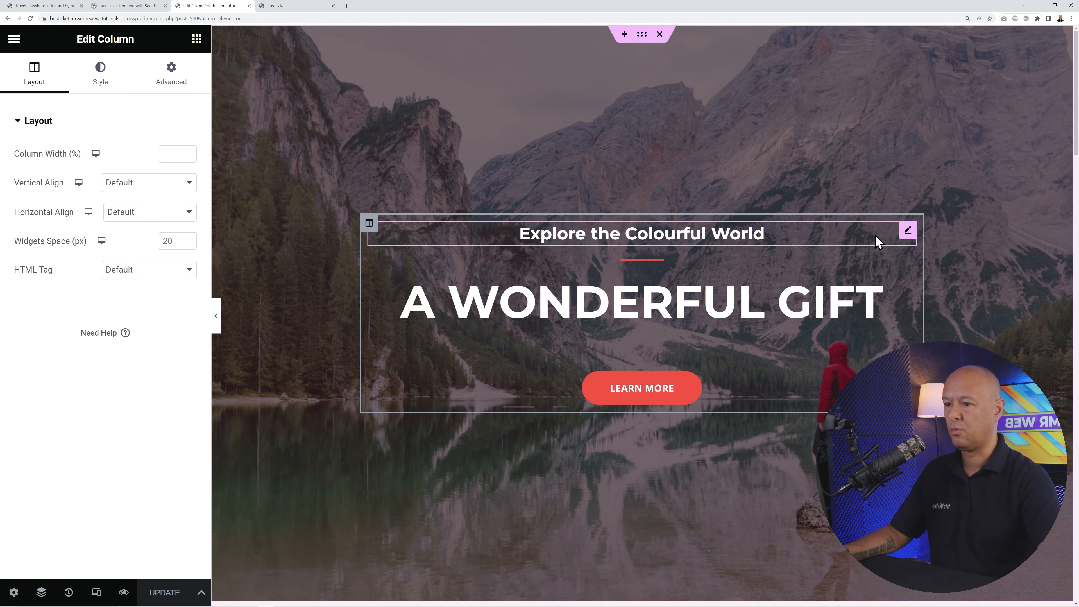
left_click(908, 232)
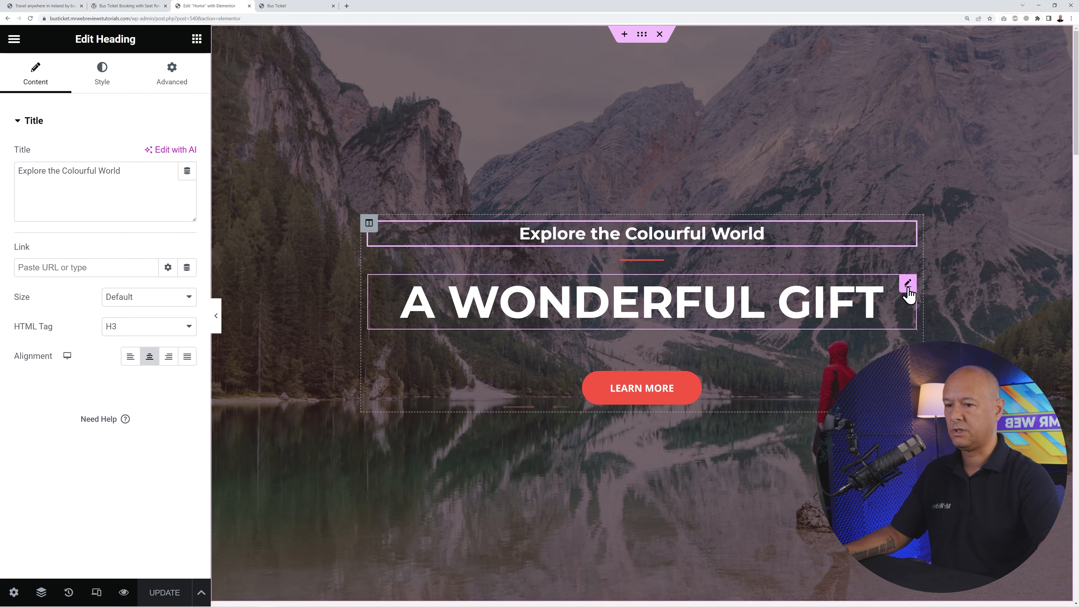
left_click(908, 285)
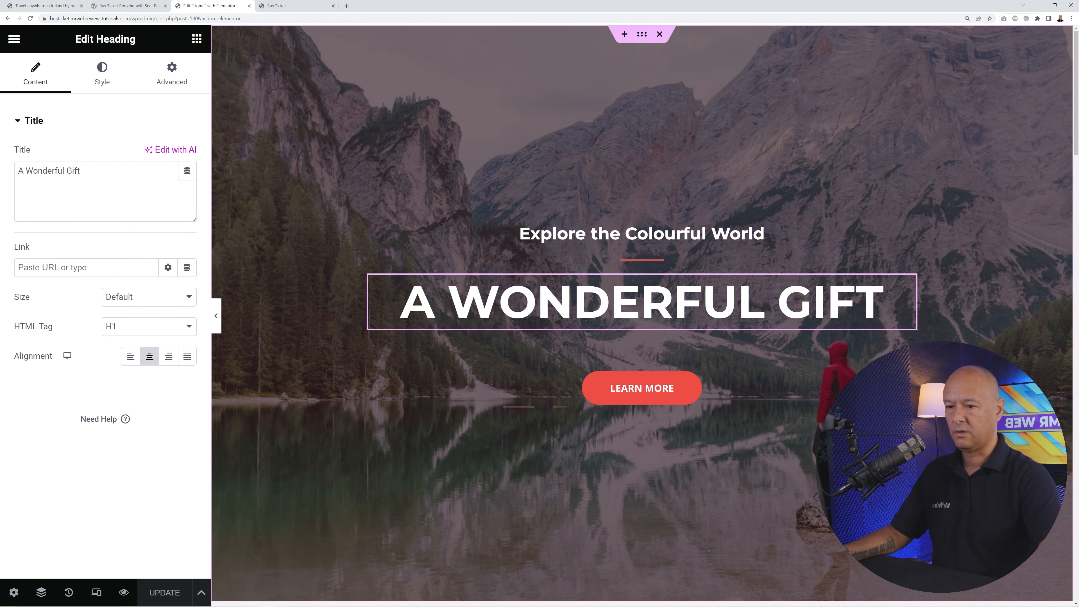
left_click(908, 345)
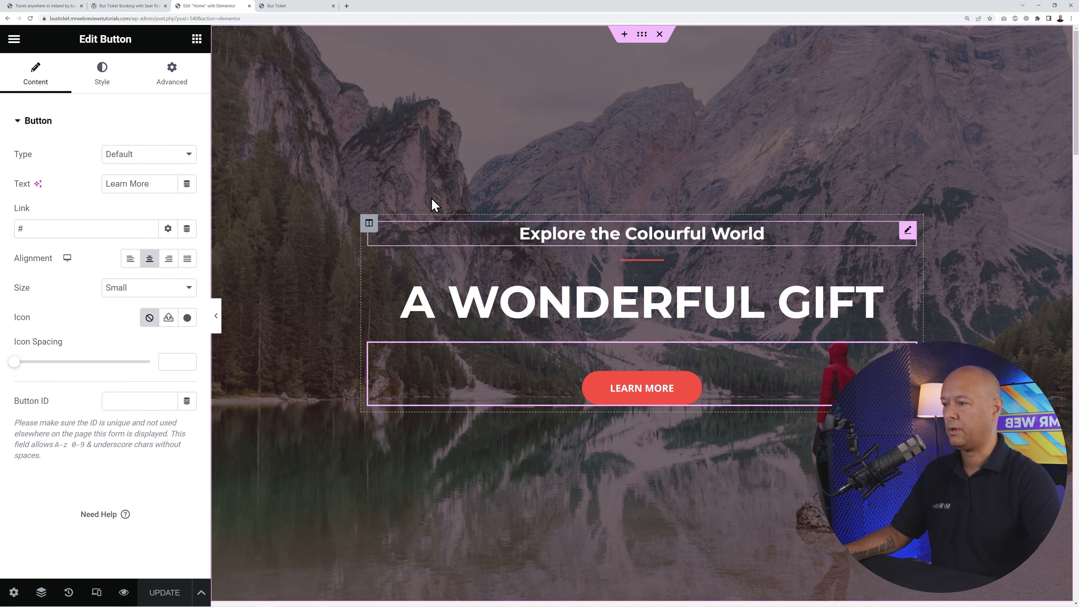
left_click(197, 40)
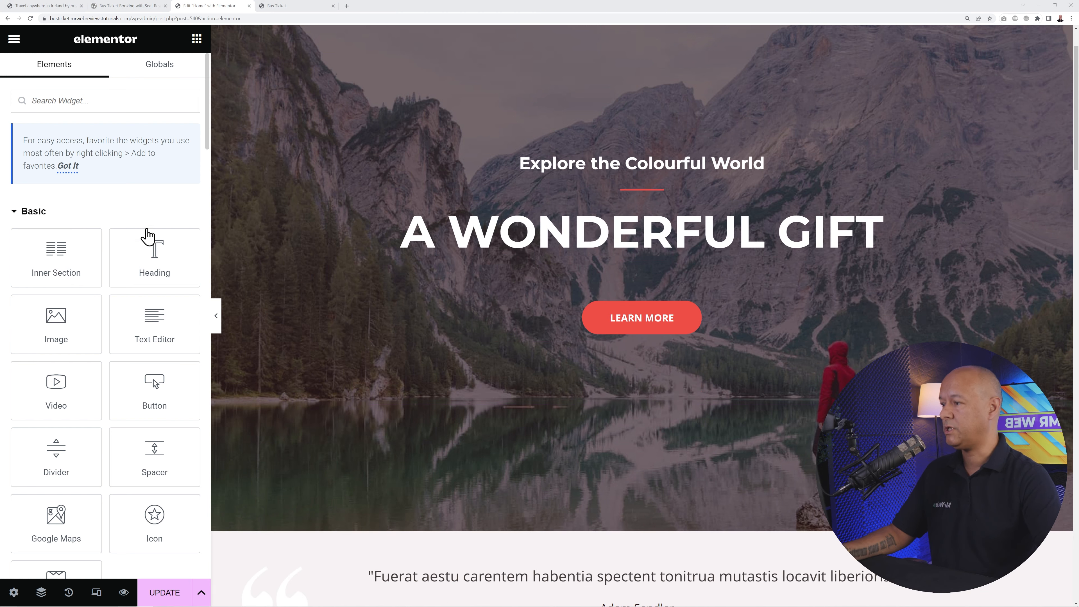
- Add a text block to the hero and set its paragraph text colour to white
scroll(577, 282, "up", 2)
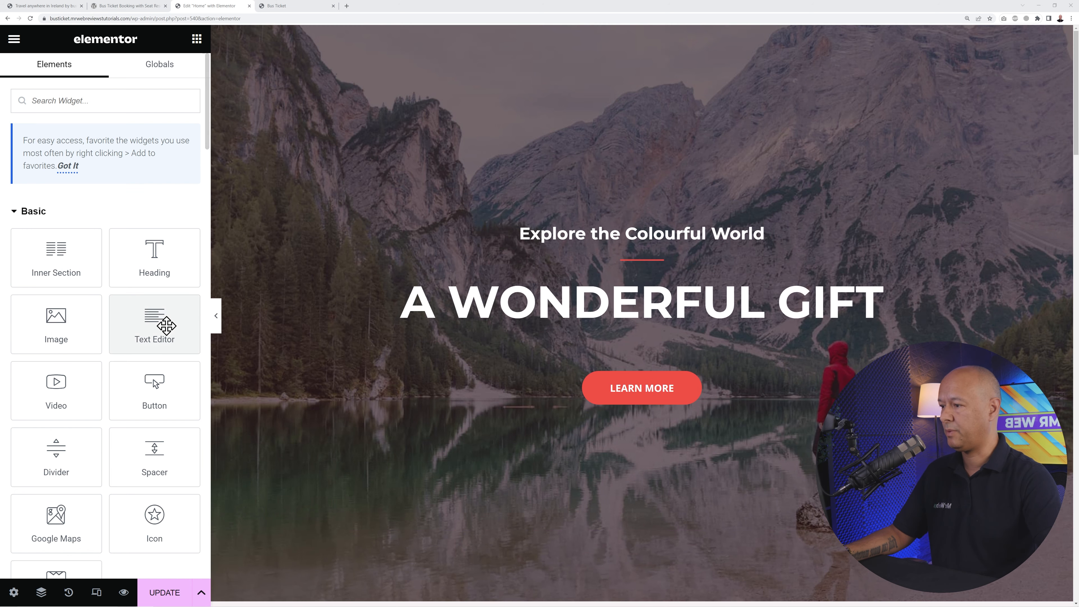
left_click_drag(155, 321, 543, 331)
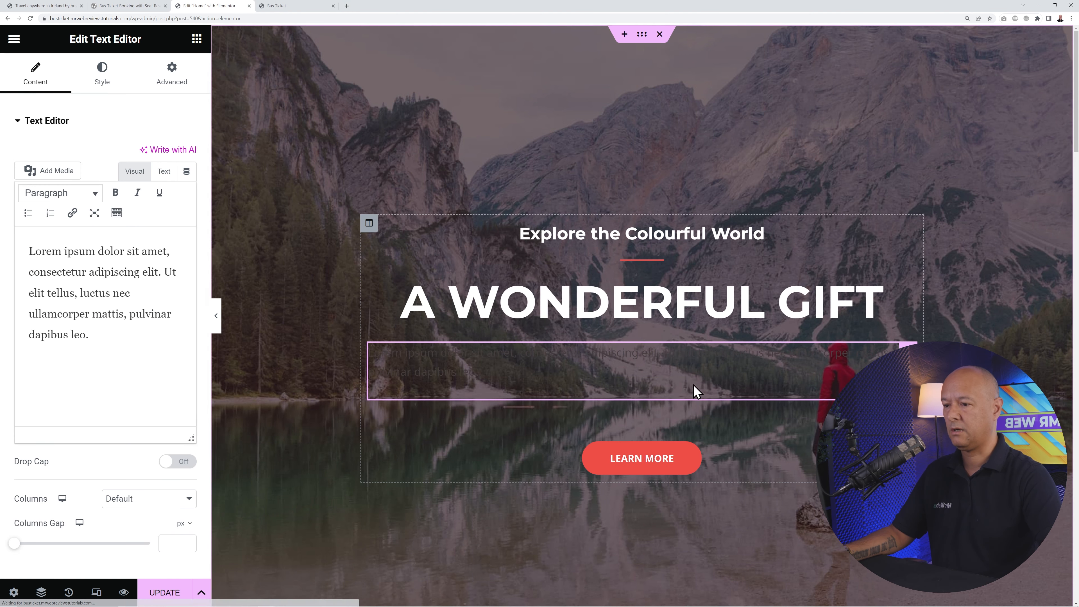
left_click_drag(379, 356, 622, 374)
left_click(623, 374)
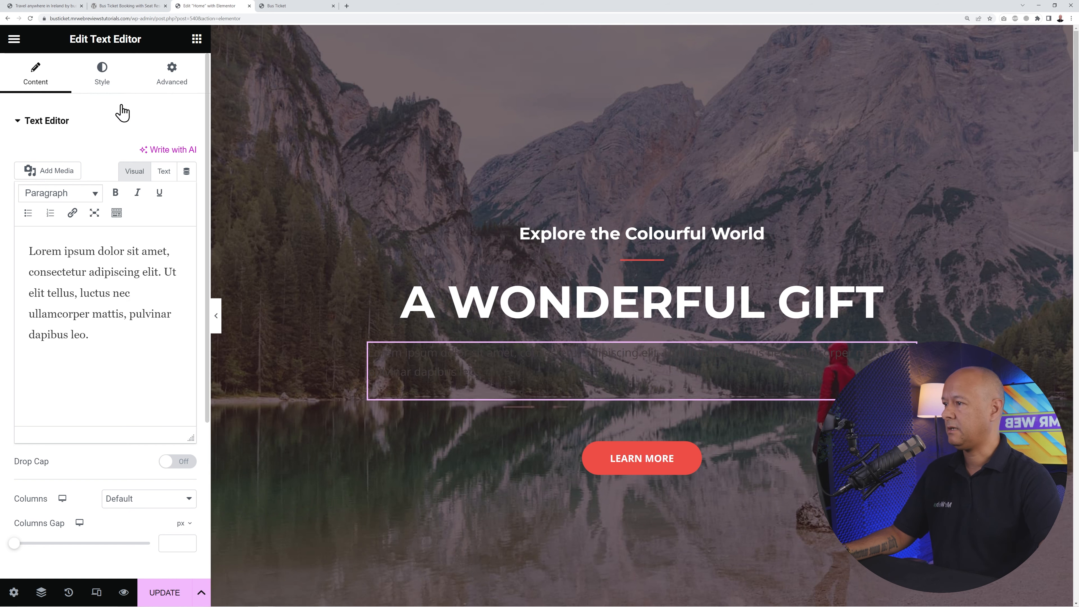
left_click(102, 83)
left_click(187, 184)
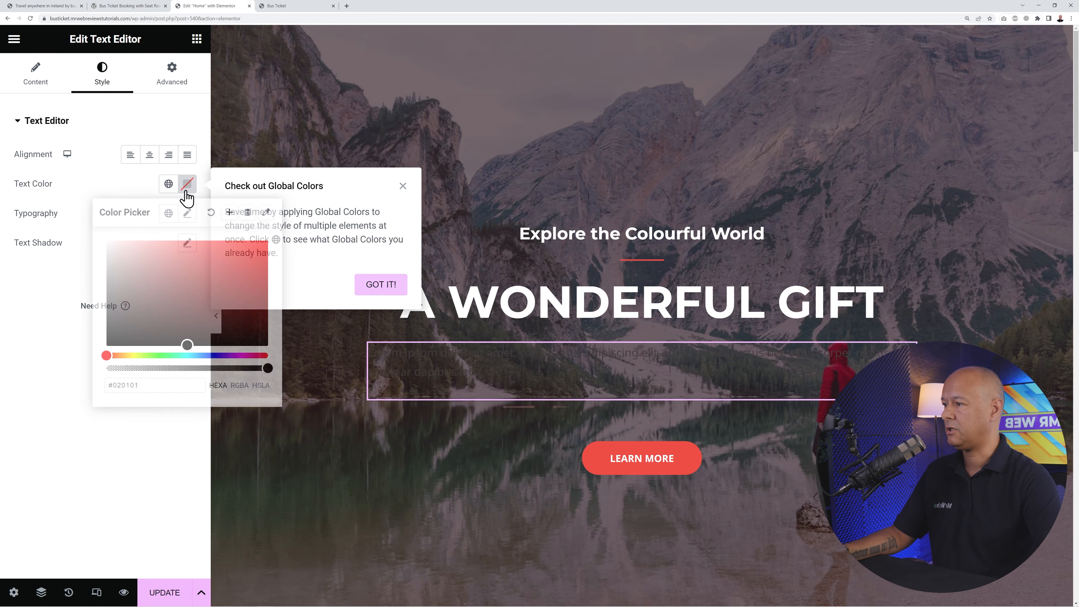
left_click_drag(212, 284, 80, 241)
left_click(176, 471)
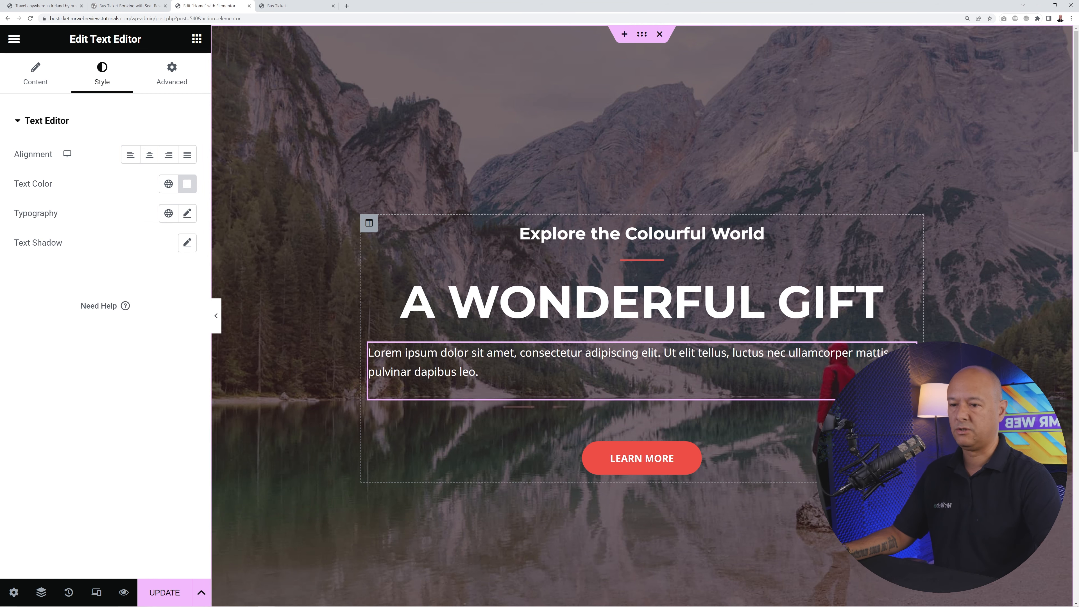
- Delete the Lorem ipsum paragraph widget from the hero
scroll(868, 319, "down", 3)
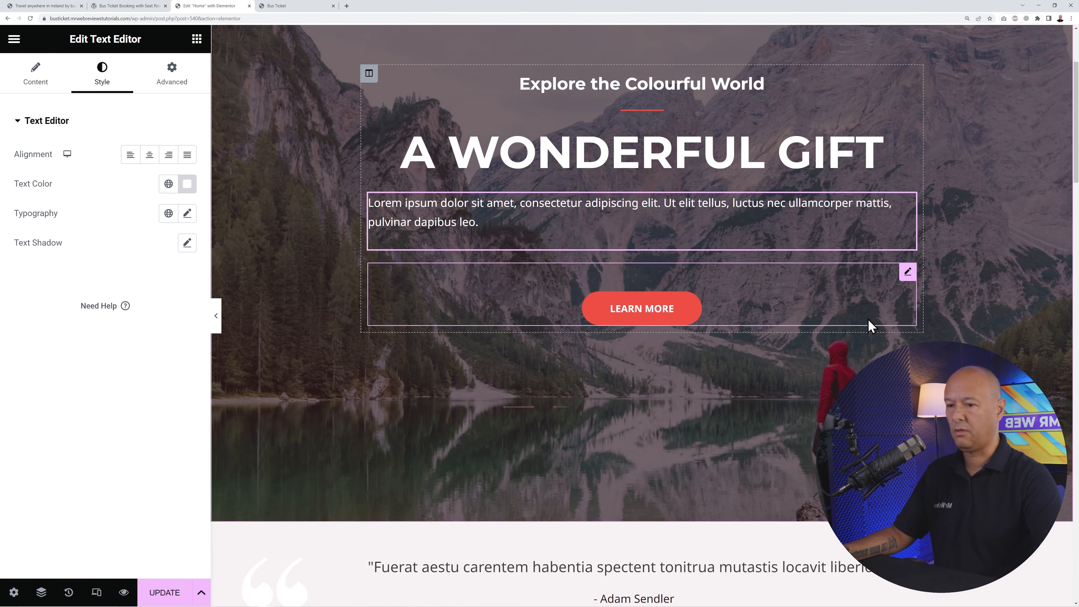
right_click(907, 182)
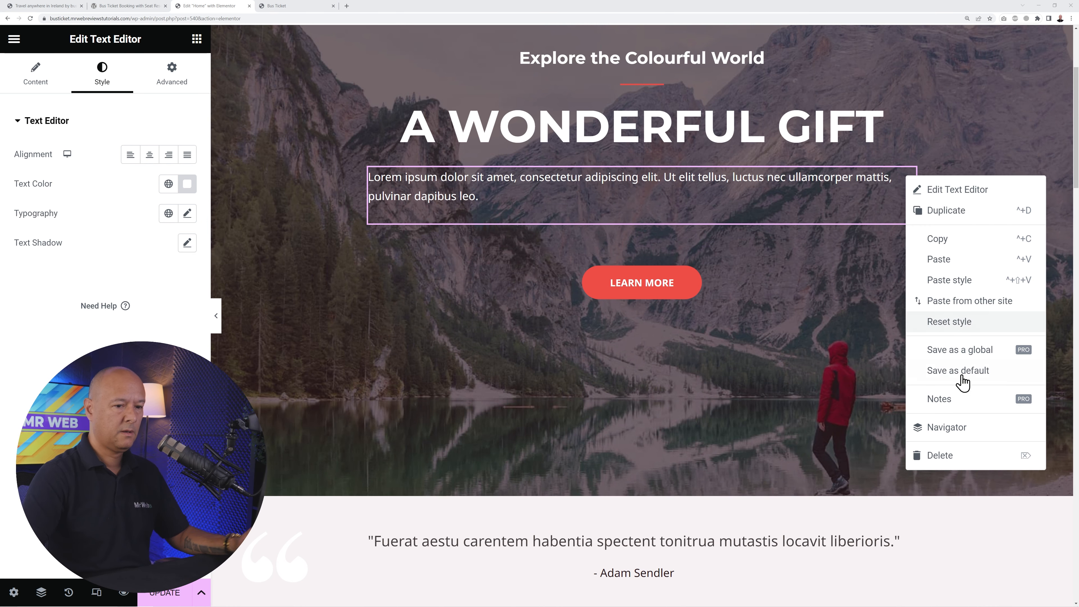
left_click(939, 455)
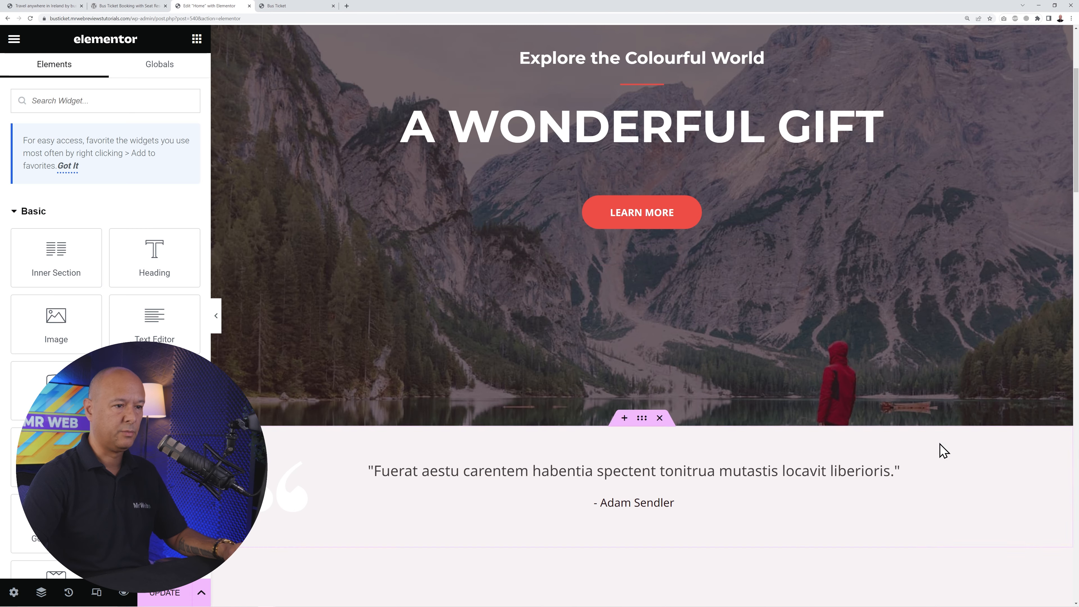
scroll(782, 306, "up", 3)
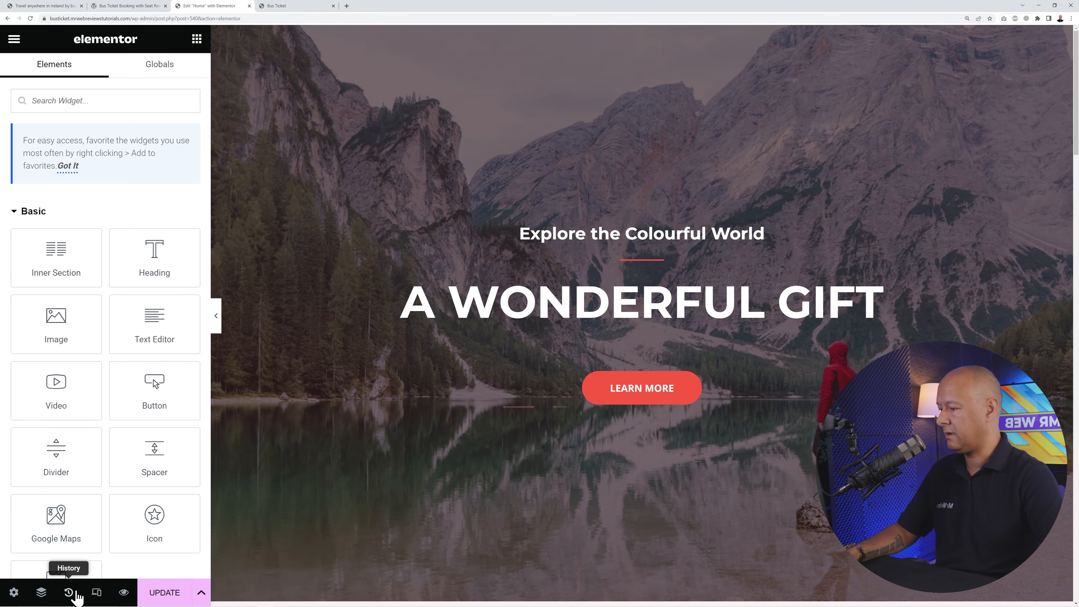
- Restore the 'Editing Started' state from History, then return to the widget list
left_click(69, 593)
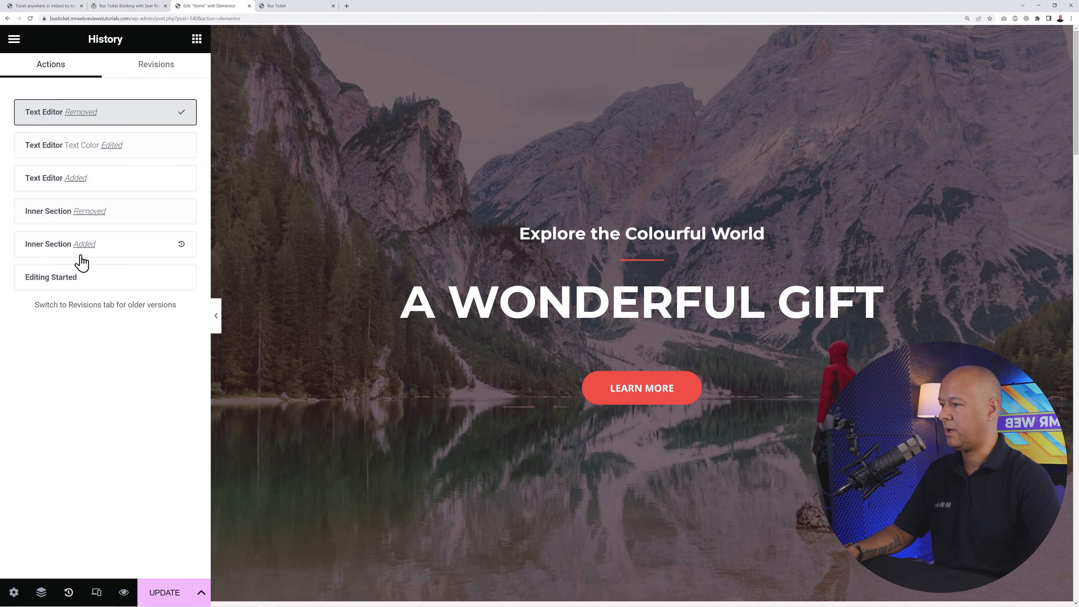
left_click(68, 281)
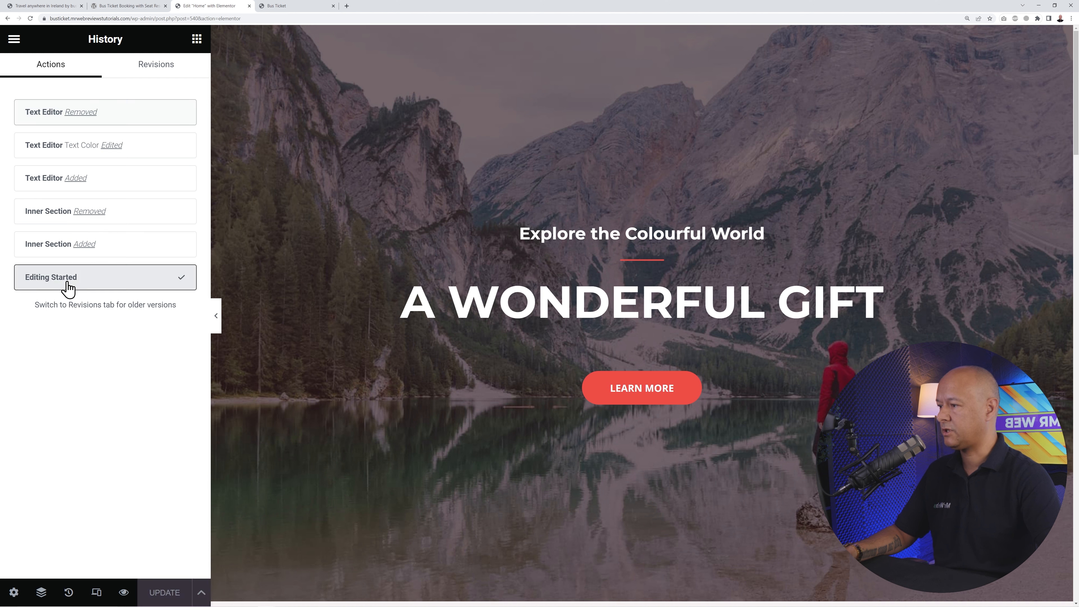
left_click(196, 39)
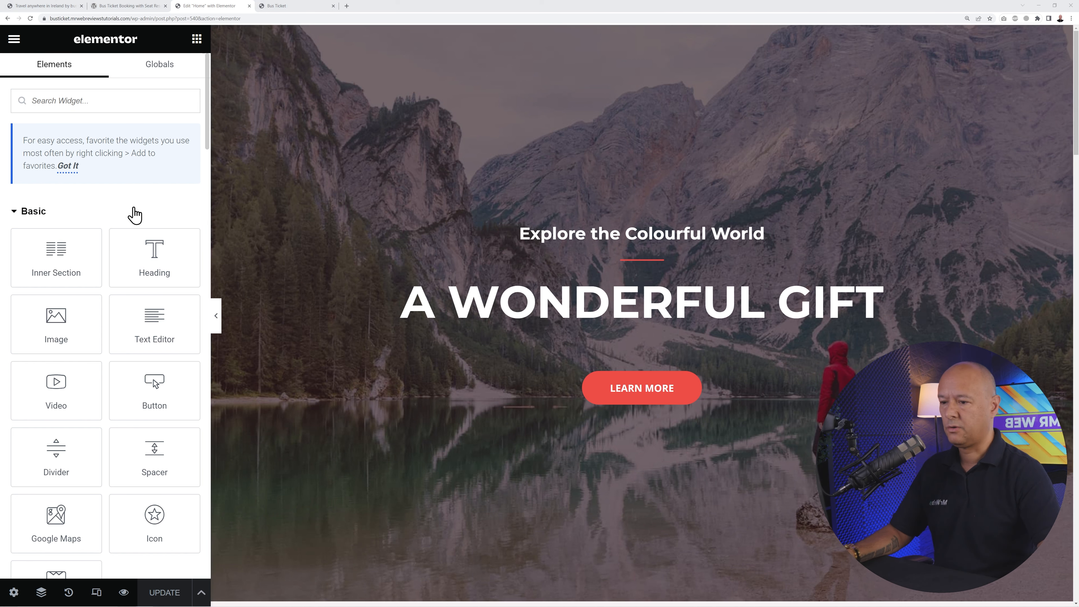
- Upload download.jpg from Downloads and set it as the hero section's background image
left_click(642, 36)
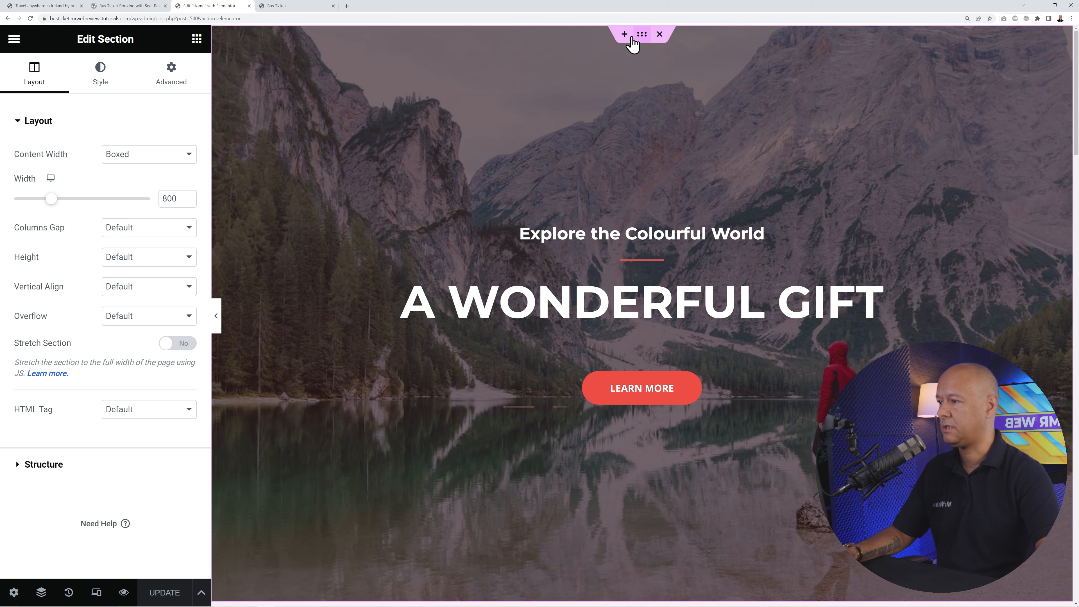
left_click(101, 83)
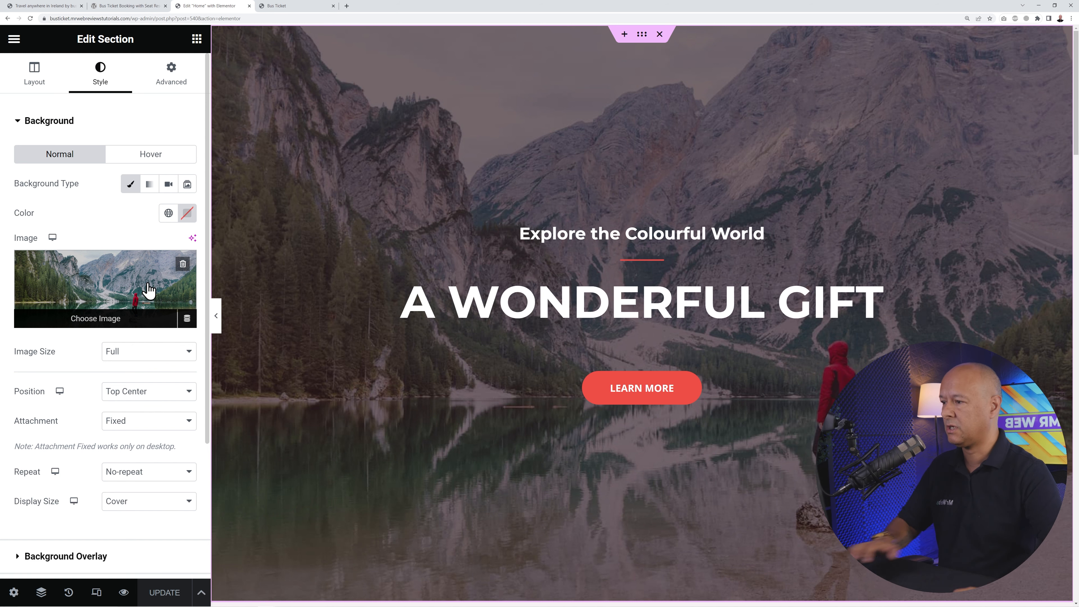
left_click(182, 264)
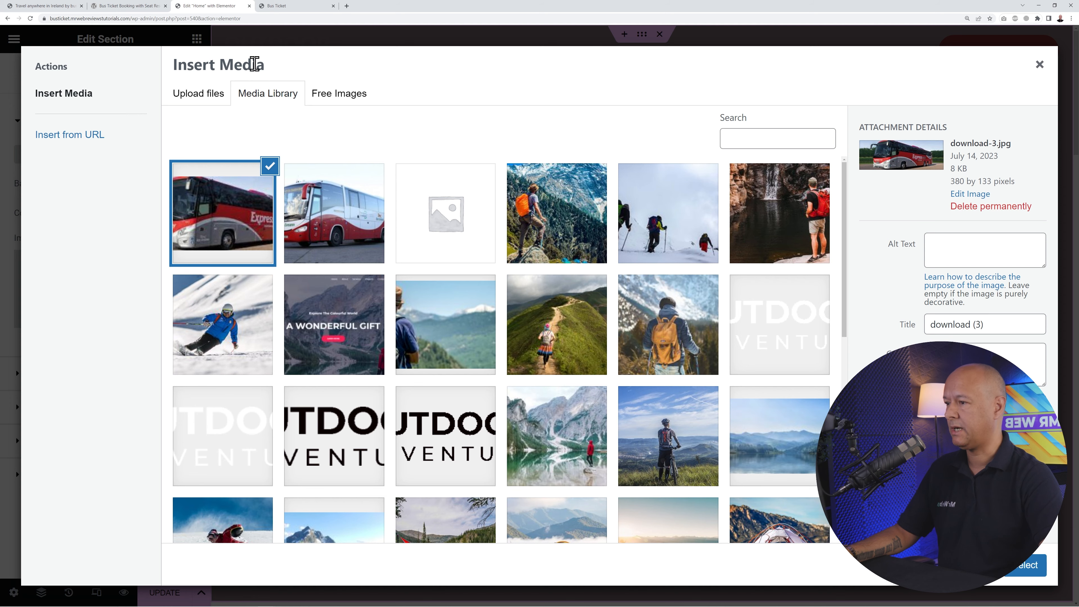
left_click(208, 100)
left_click(637, 306)
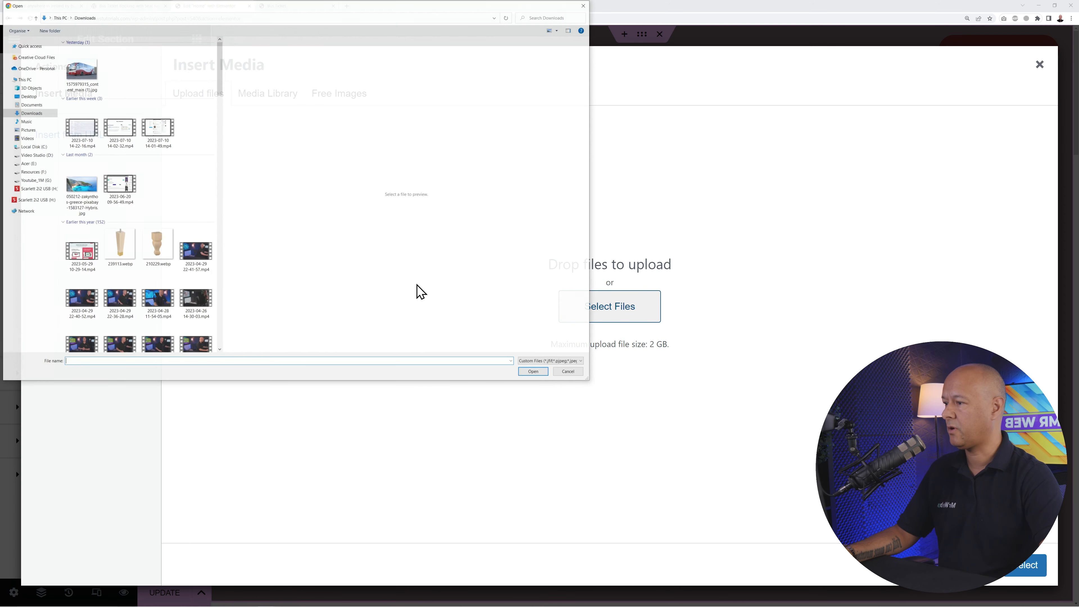
left_click(82, 59)
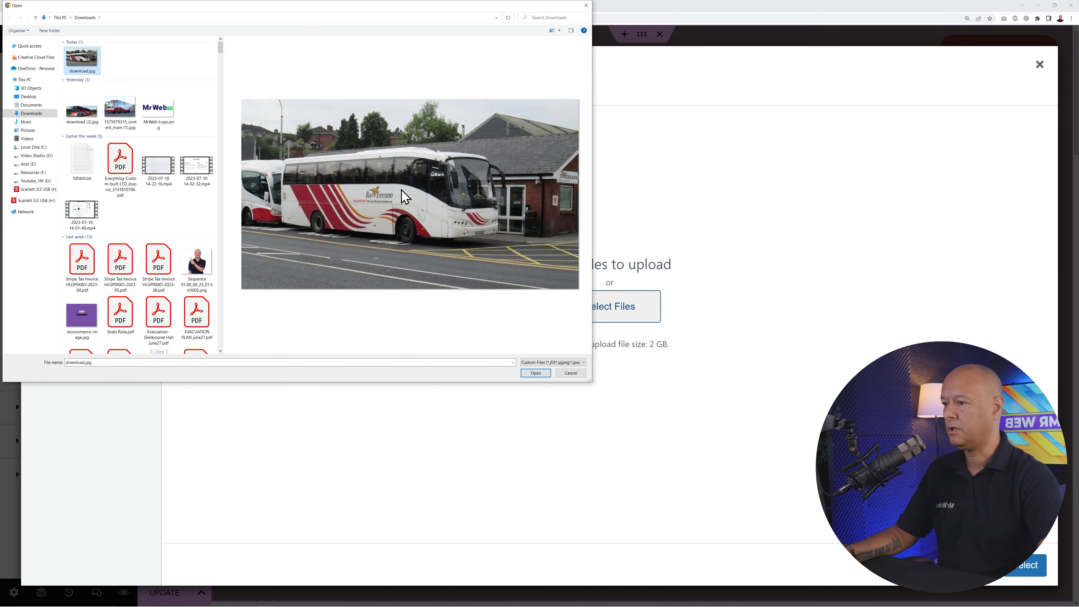
left_click(535, 373)
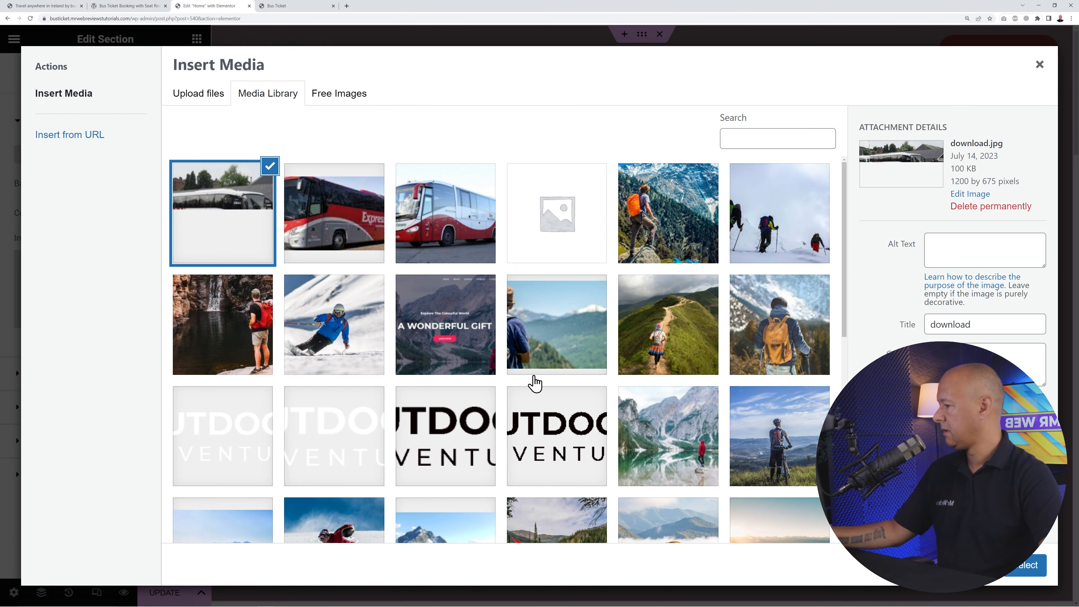
left_click(1021, 564)
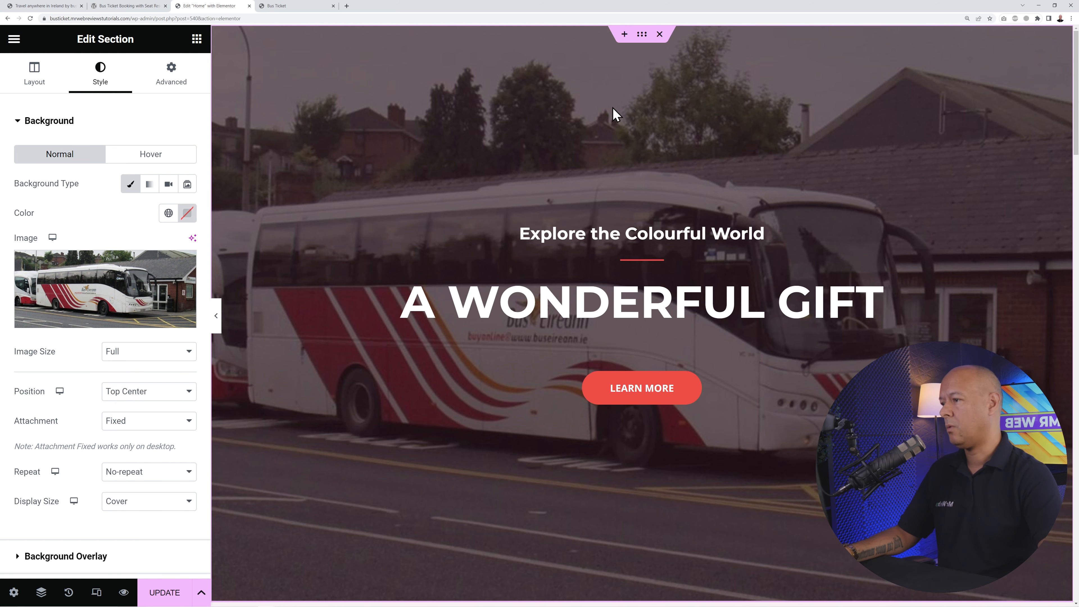
scroll(582, 459, "down", 3)
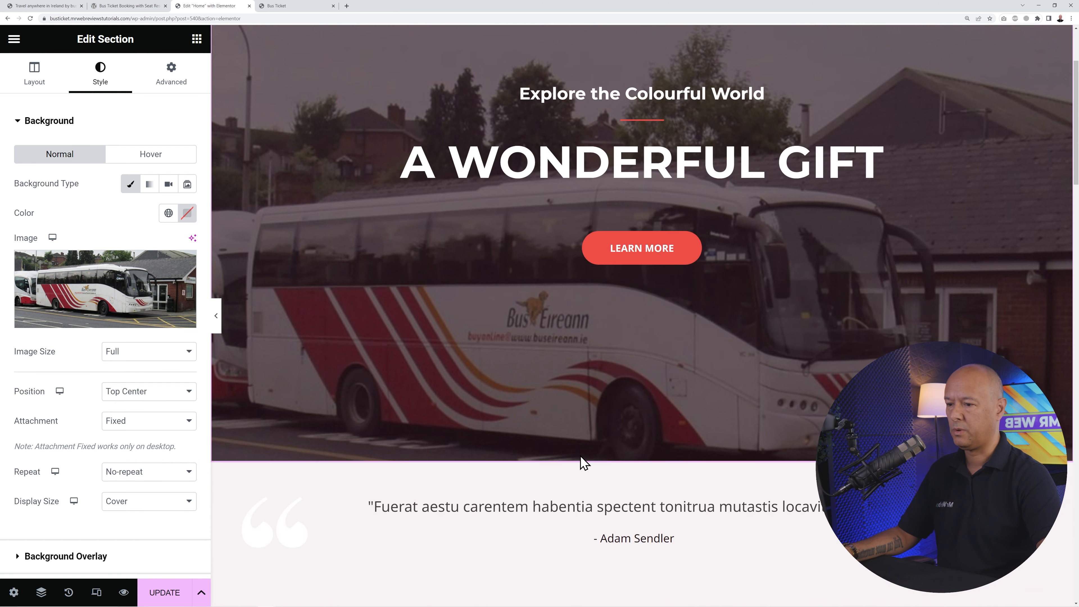
scroll(580, 455, "up", 3)
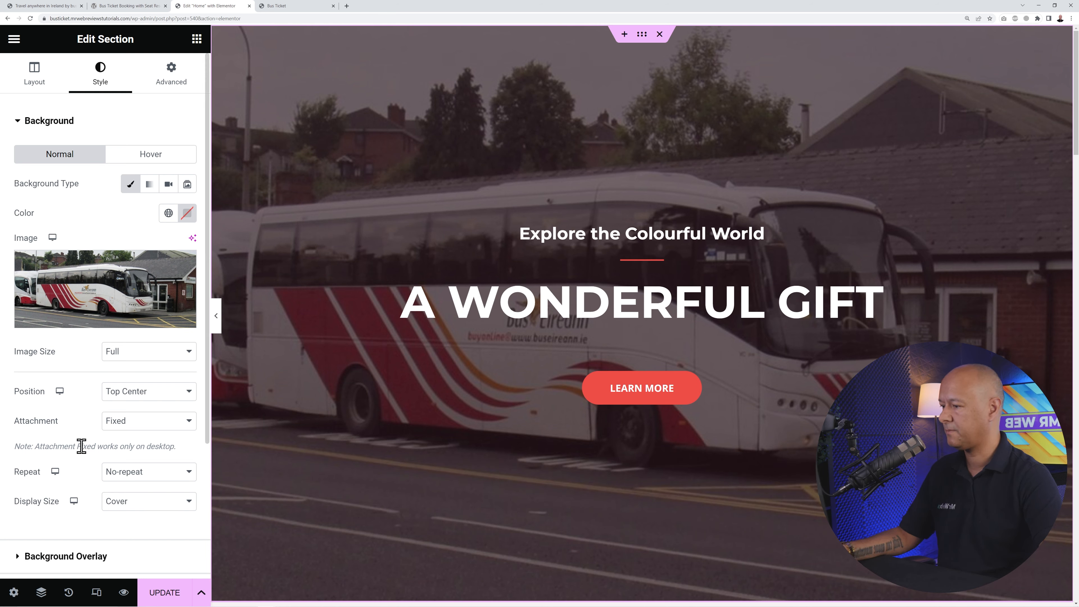
- Set the hero section's top and bottom padding to 110 px
left_click(171, 82)
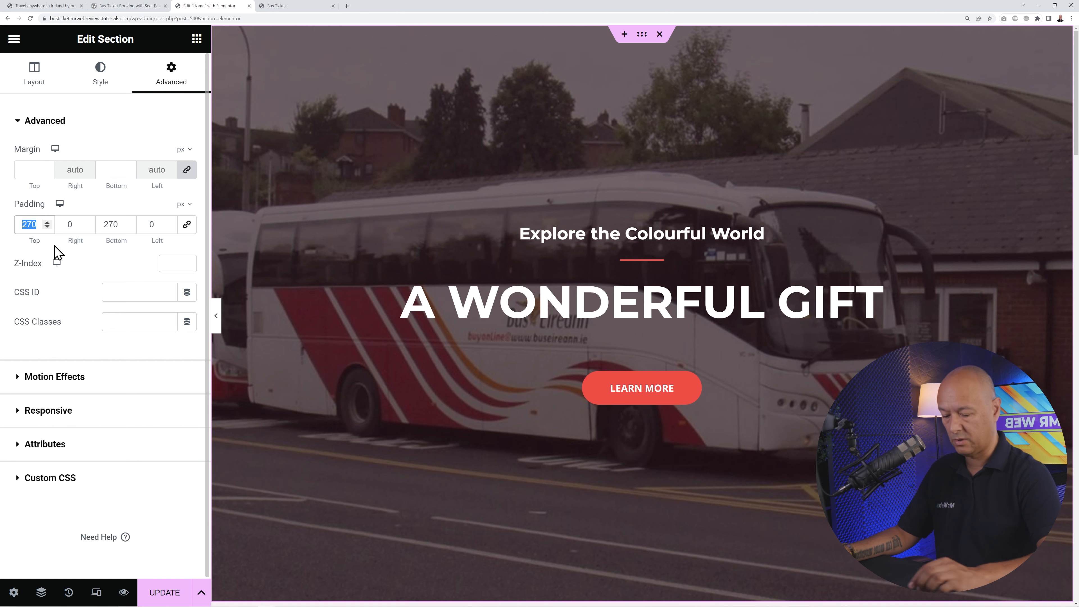
type("150")
left_click(121, 224)
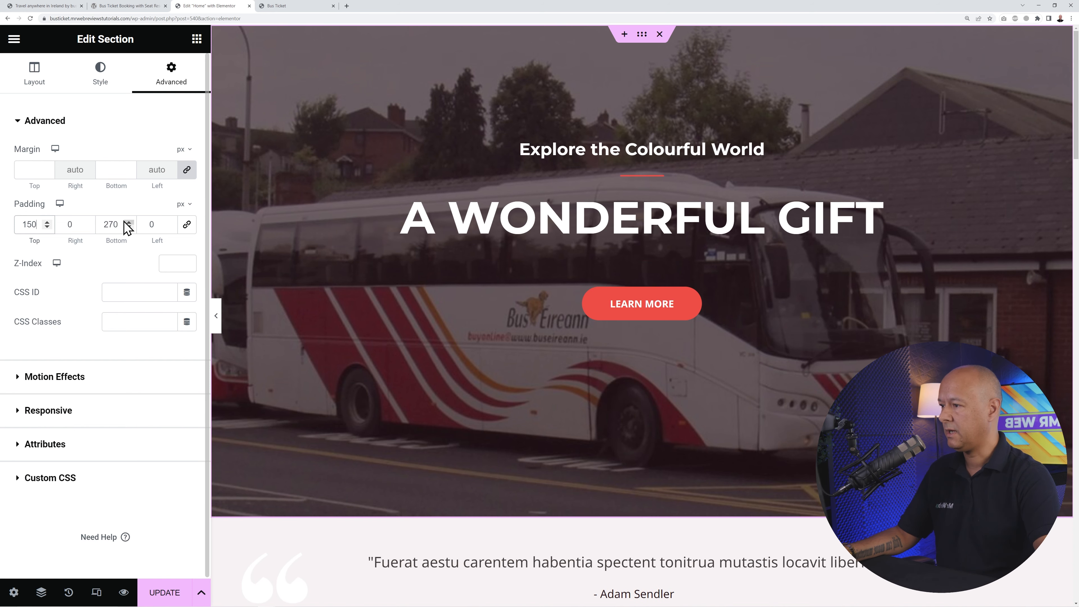
key("Up")
key("Up")
key("Up")
type("150")
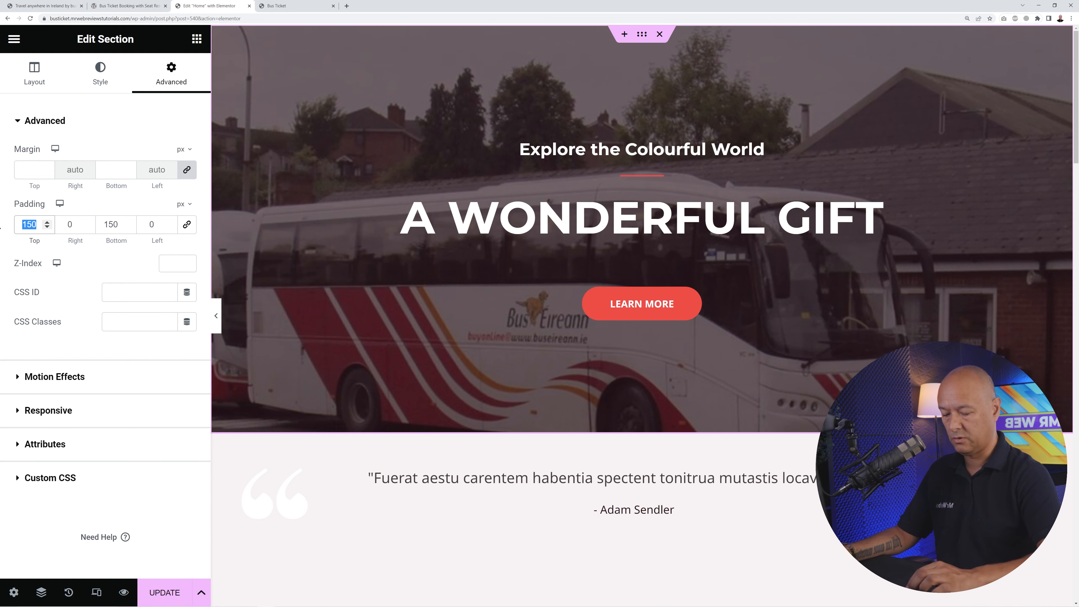
type("110")
double_click(115, 224)
type("110")
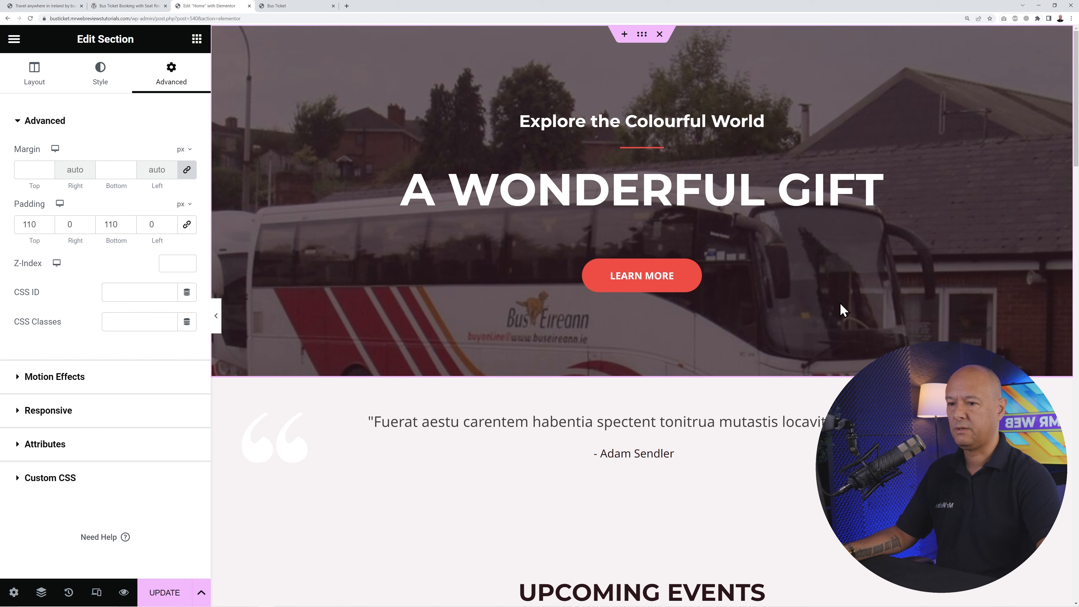
- Give the bus photo a custom background position of X -25 px and Y -165 px
left_click(102, 85)
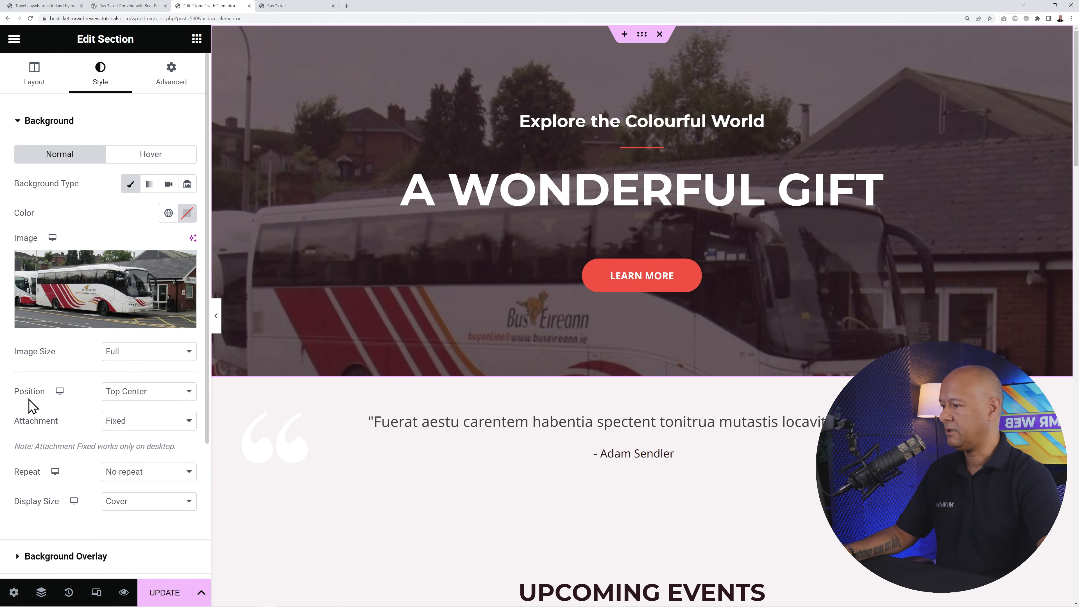
left_click(181, 393)
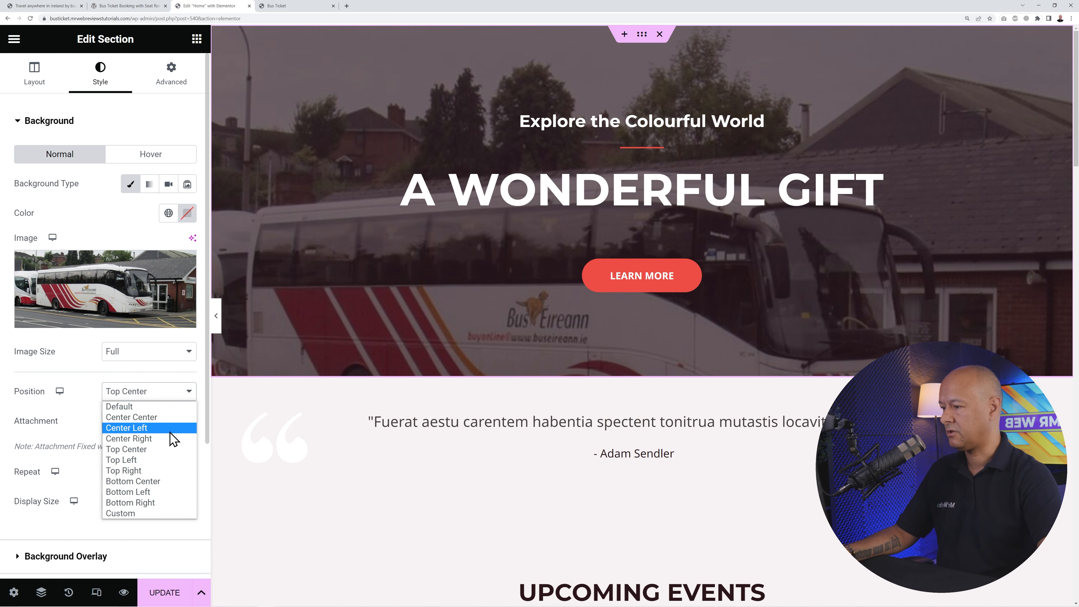
left_click(150, 513)
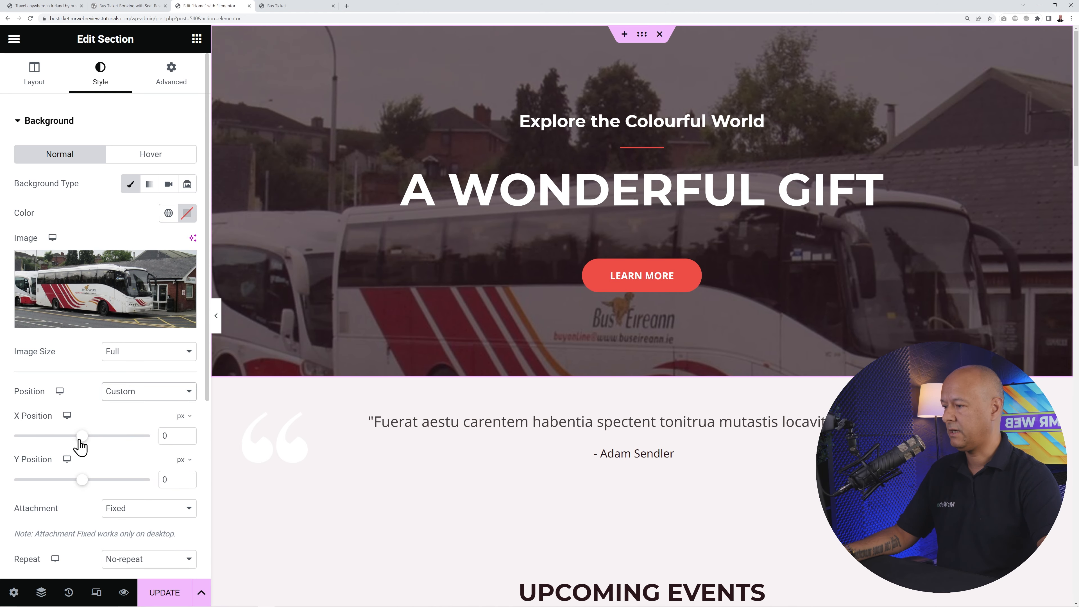
left_click_drag(80, 444, 79, 447)
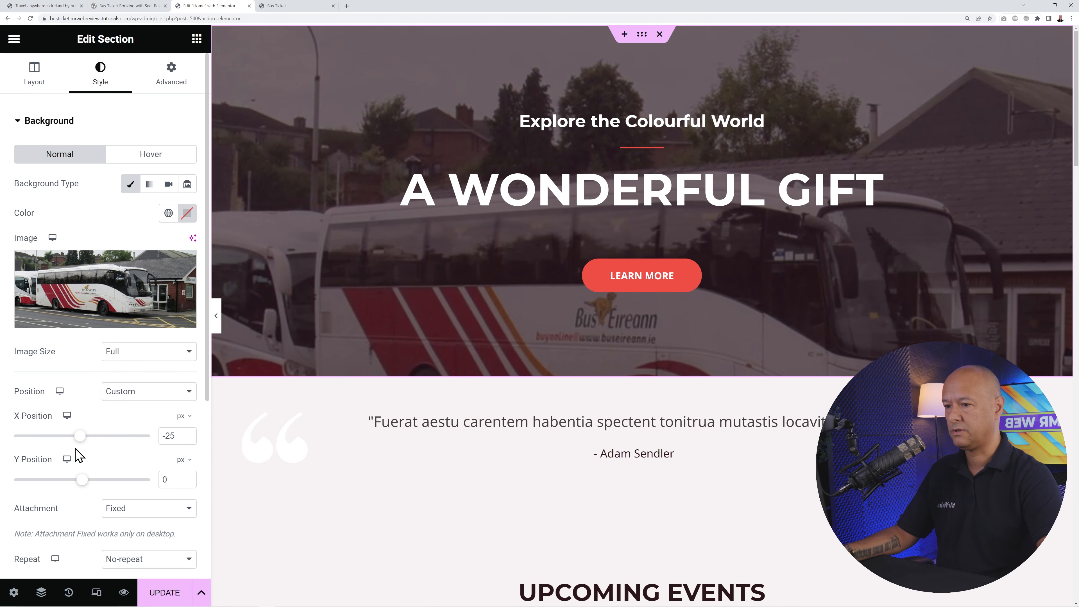
left_click_drag(79, 484, 68, 485)
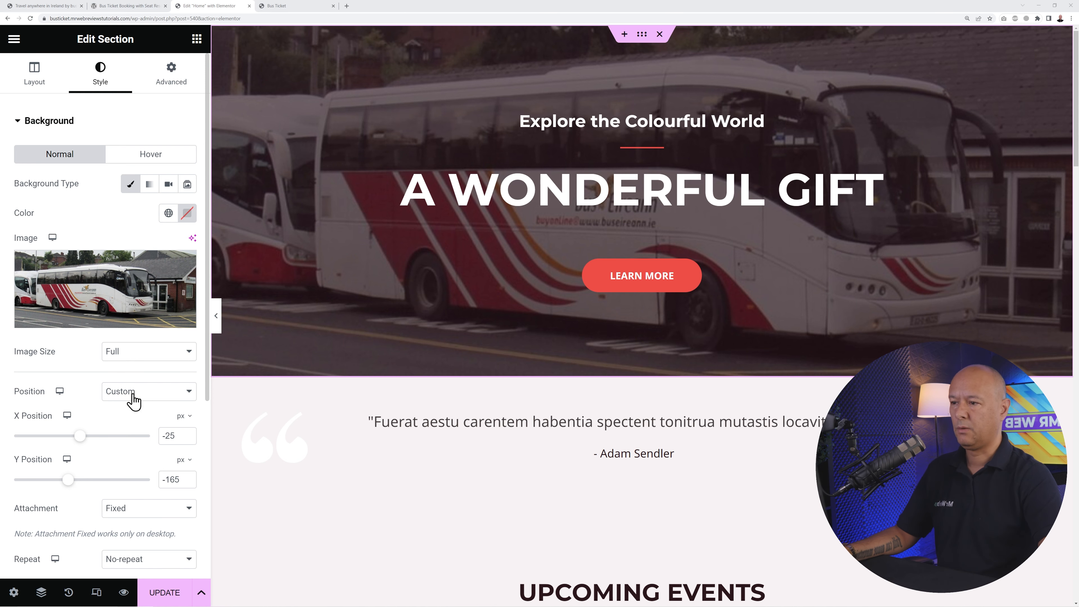
scroll(97, 361, "down", 5)
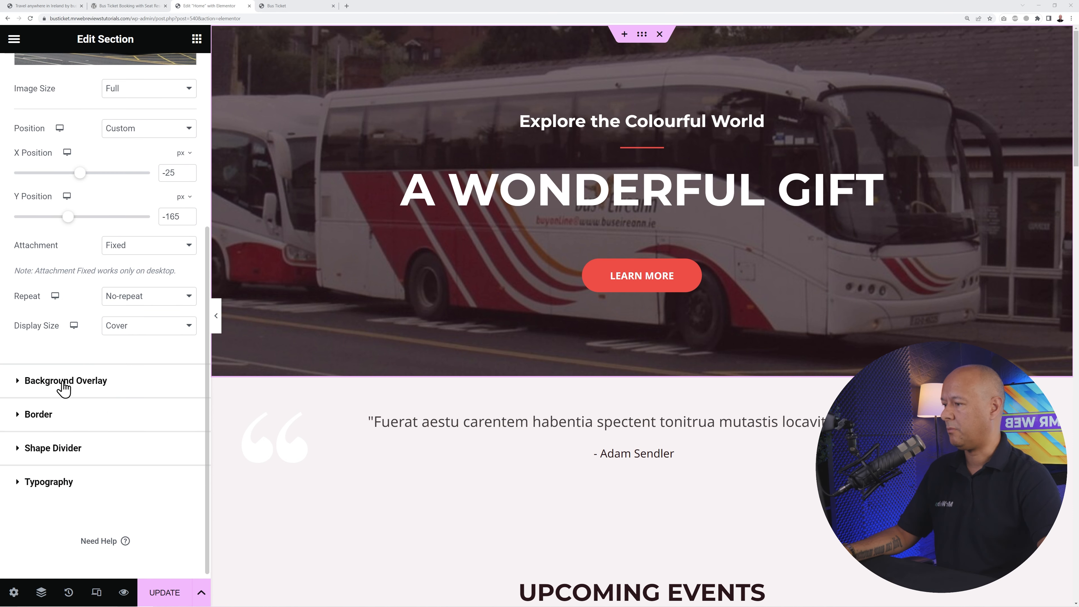
- Add a #372728 background overlay to the hero at 0.66 opacity
left_click(63, 382)
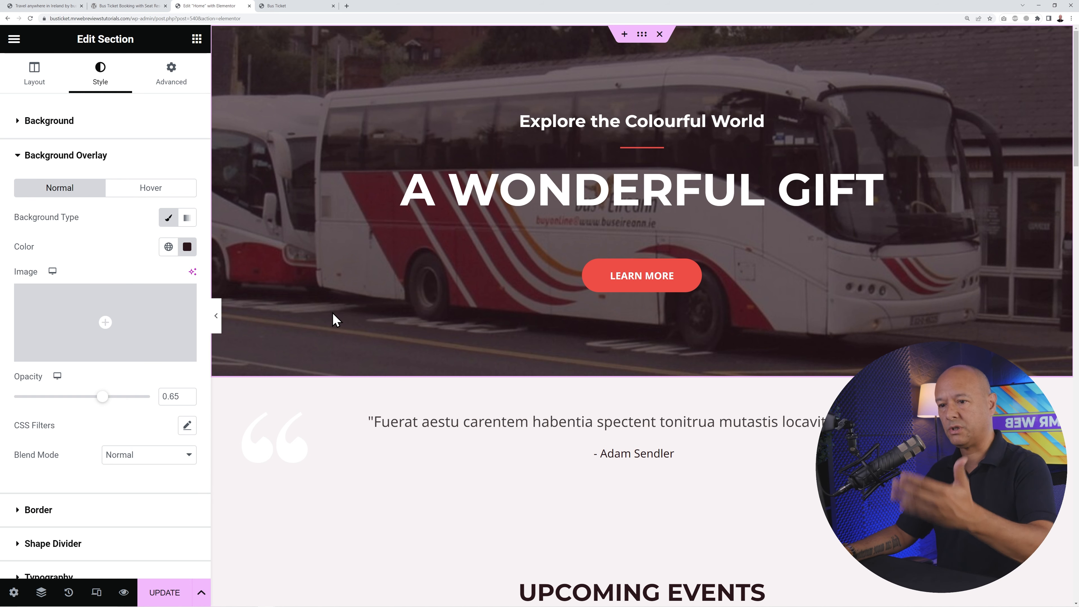
left_click(187, 246)
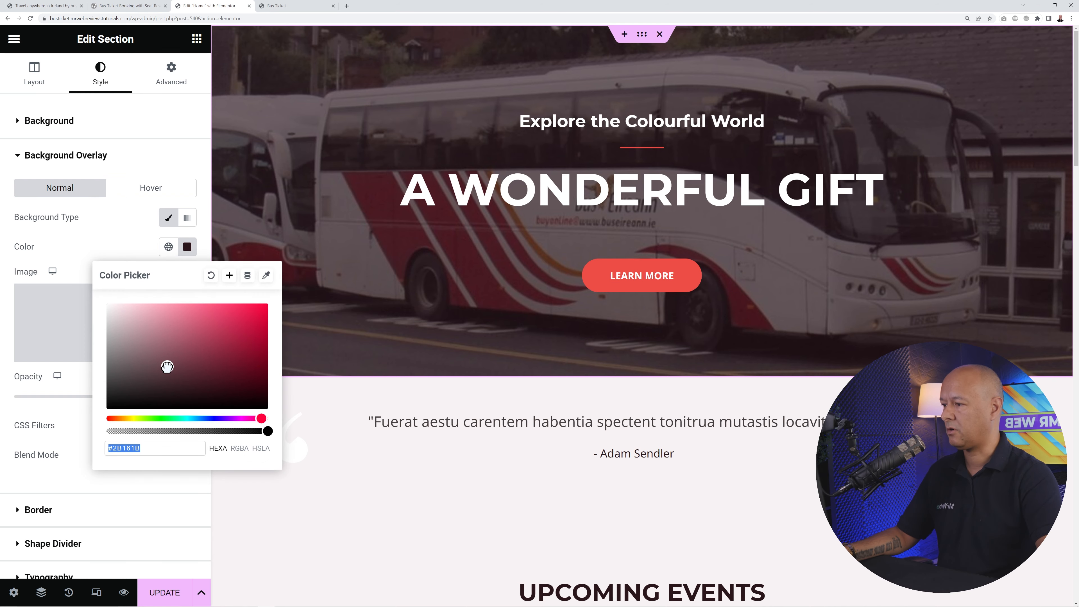
mouse_move(167, 367)
left_mouse_down()
mouse_move(132, 357)
mouse_move(267, 349)
mouse_move(212, 373)
mouse_move(166, 373)
mouse_move(203, 369)
left_mouse_up()
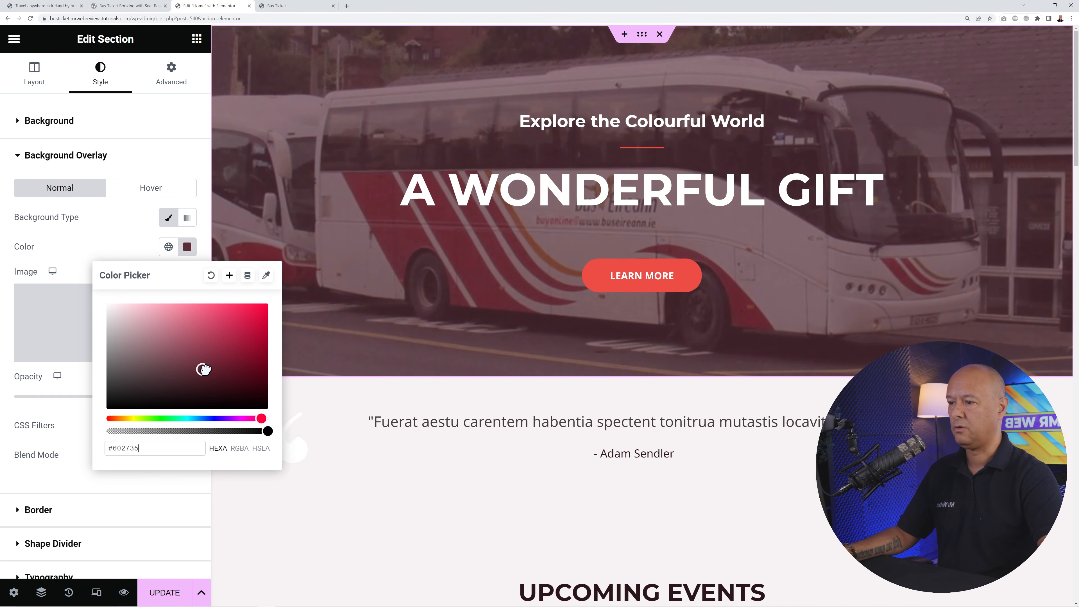
mouse_move(279, 340)
left_mouse_down()
mouse_move(175, 354)
mouse_move(169, 374)
left_mouse_up()
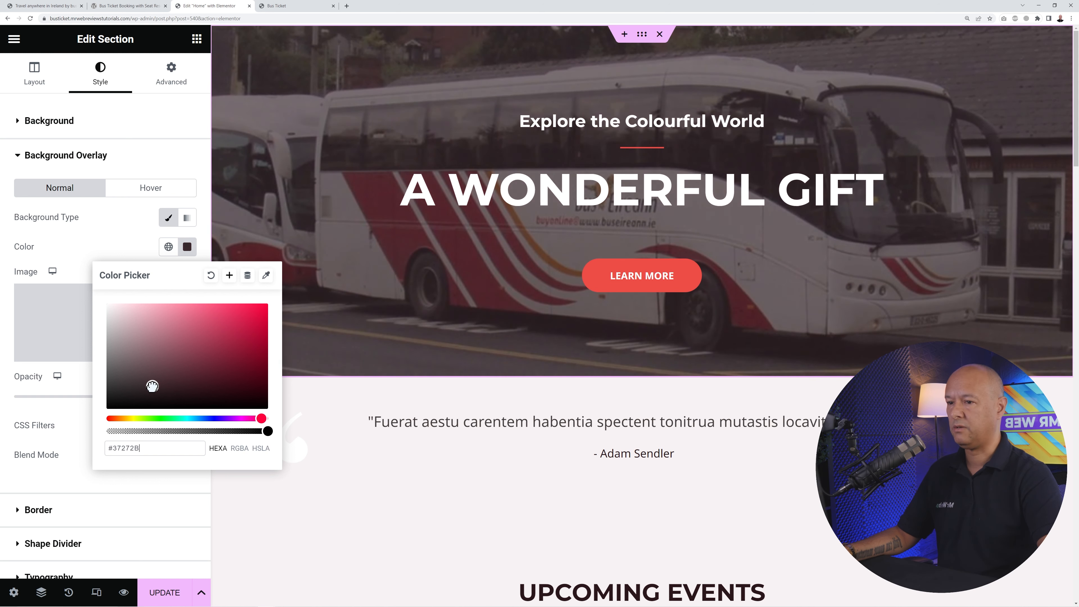
left_click(118, 239)
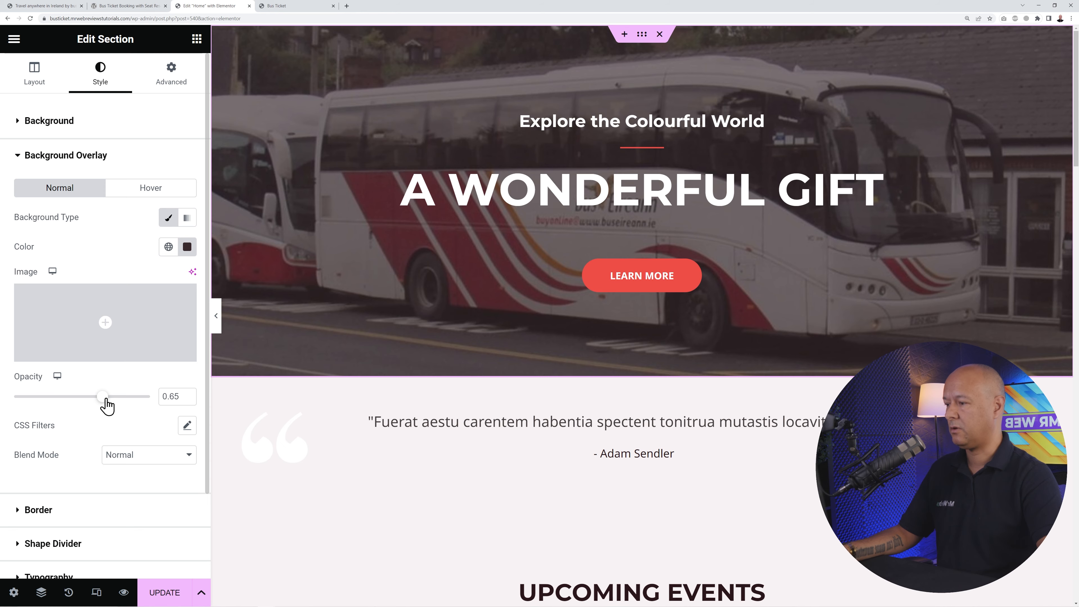
mouse_move(104, 402)
left_mouse_down()
mouse_move(2, 412)
mouse_move(167, 402)
mouse_move(89, 412)
mouse_move(104, 410)
left_mouse_up()
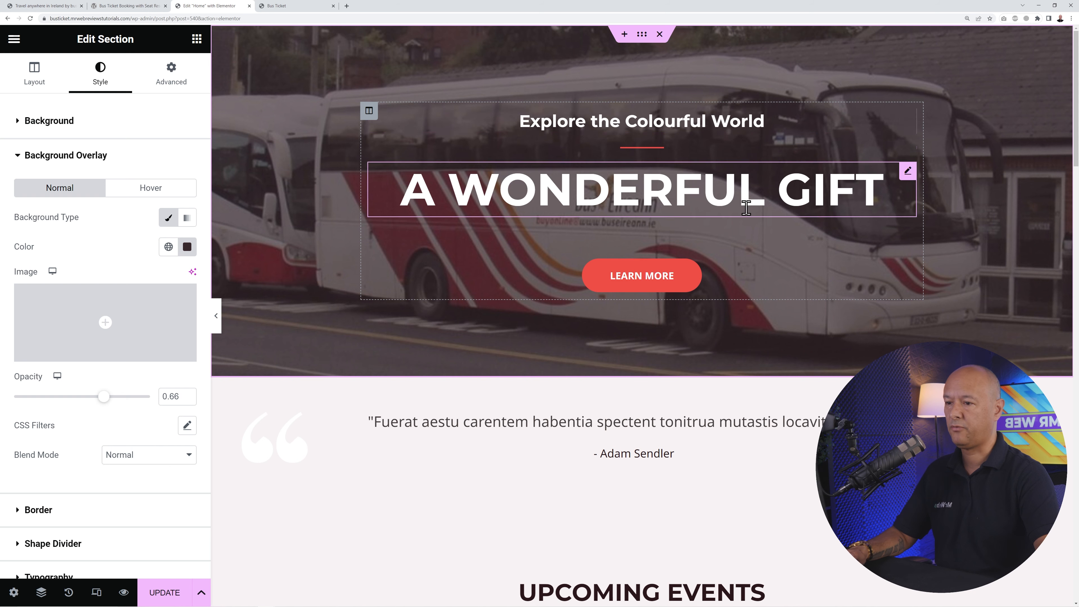
- Move 'Explore the Colourful World' below the main heading and delete the red divider
left_click_drag(902, 117, 879, 187)
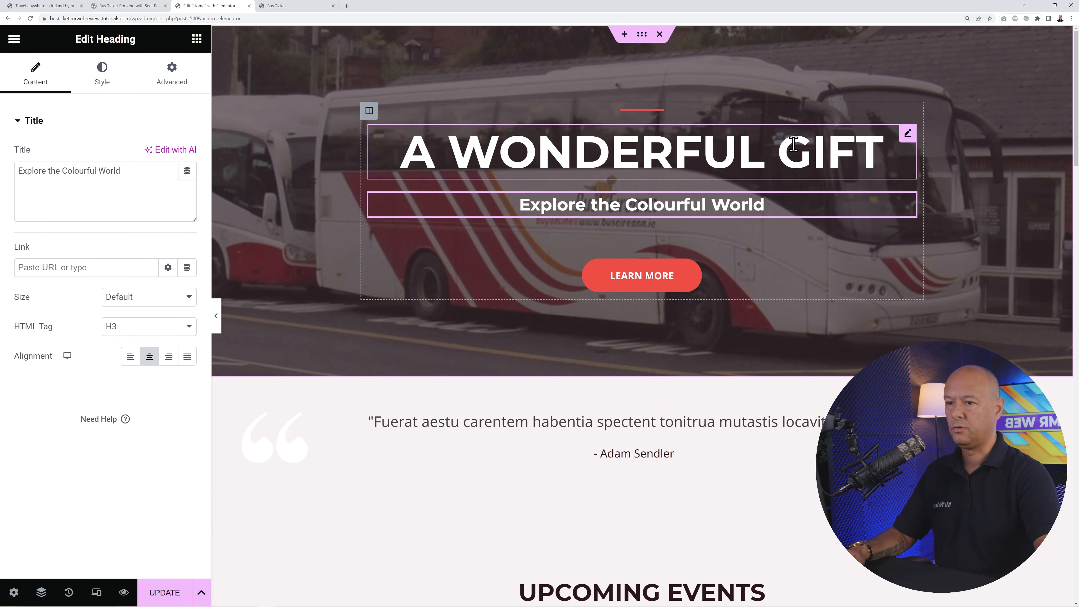
left_click(661, 111)
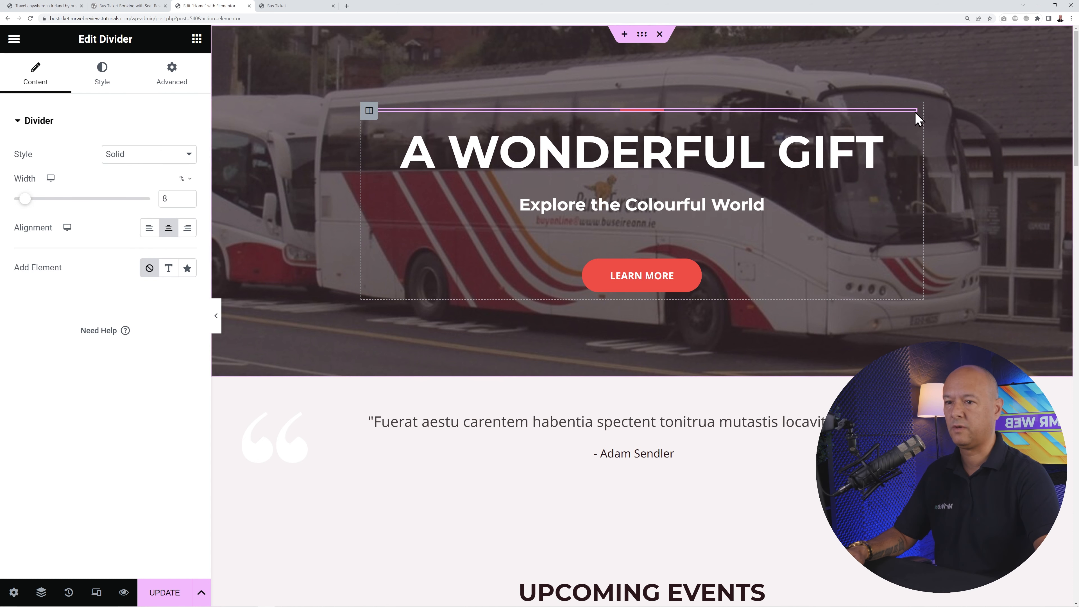
right_click(912, 121)
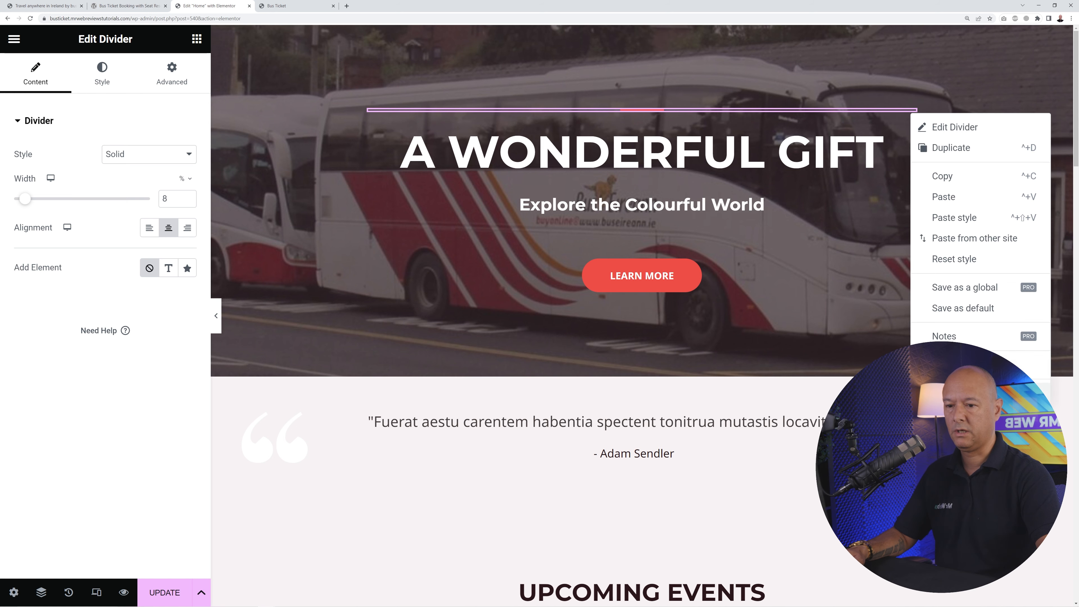
left_click(943, 392)
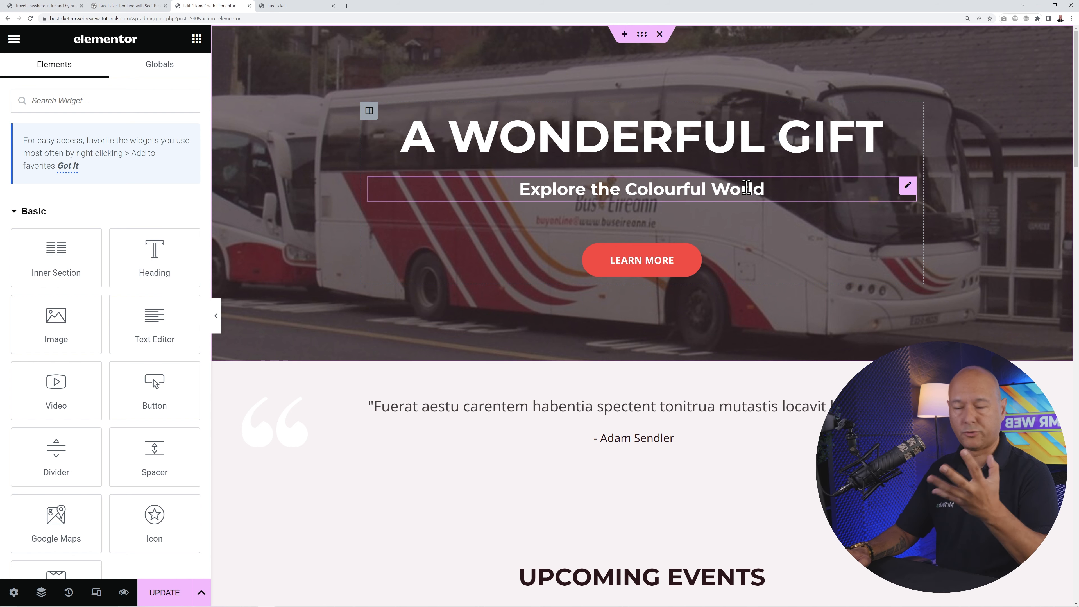
- Change the hero heading text to 'Book Intercity Buses'
left_click(907, 121)
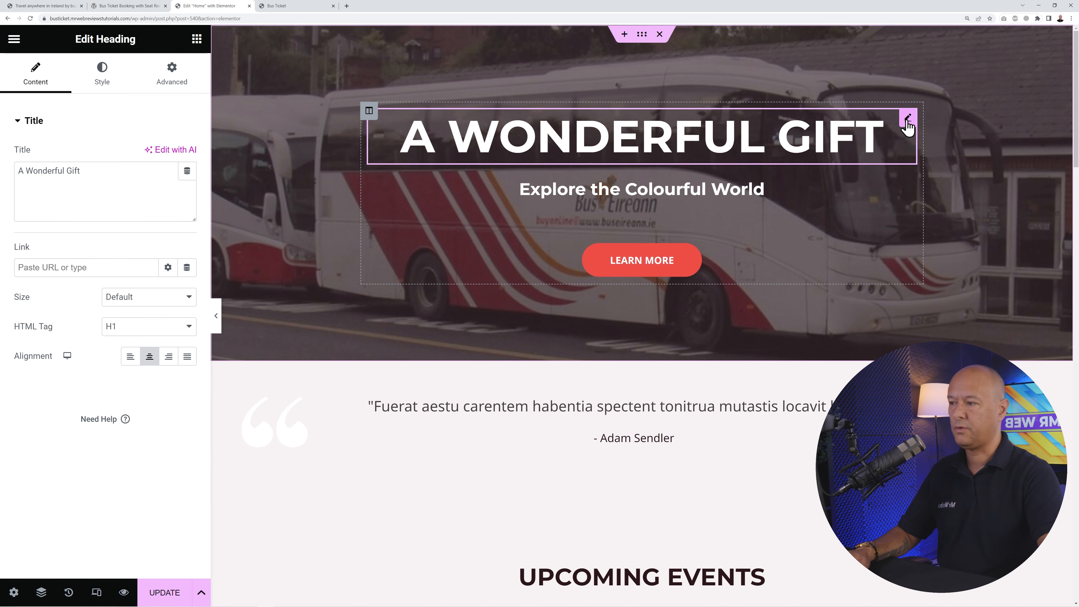
triple_click(99, 181)
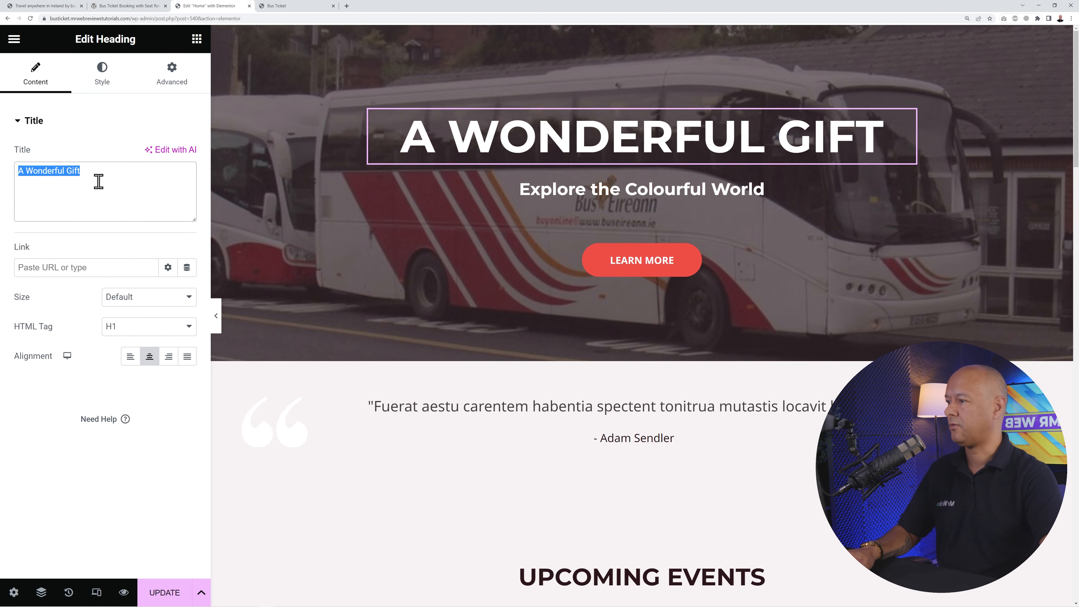
type("Book Intercity Buses")
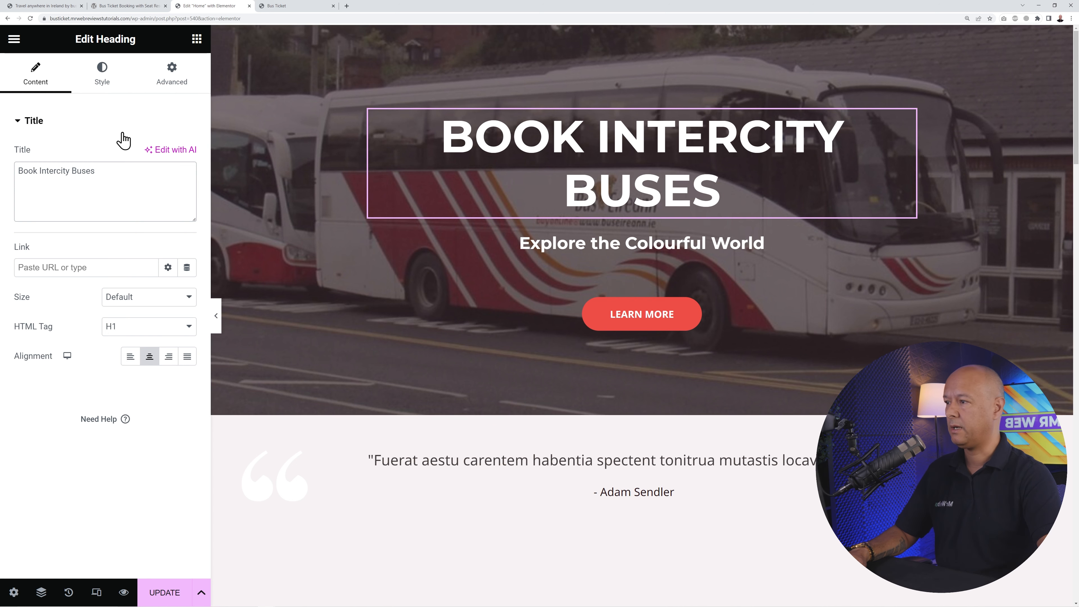
- Style the heading in Montserrat, 52 px, 800 Extra Bold so it fits one line
left_click(103, 88)
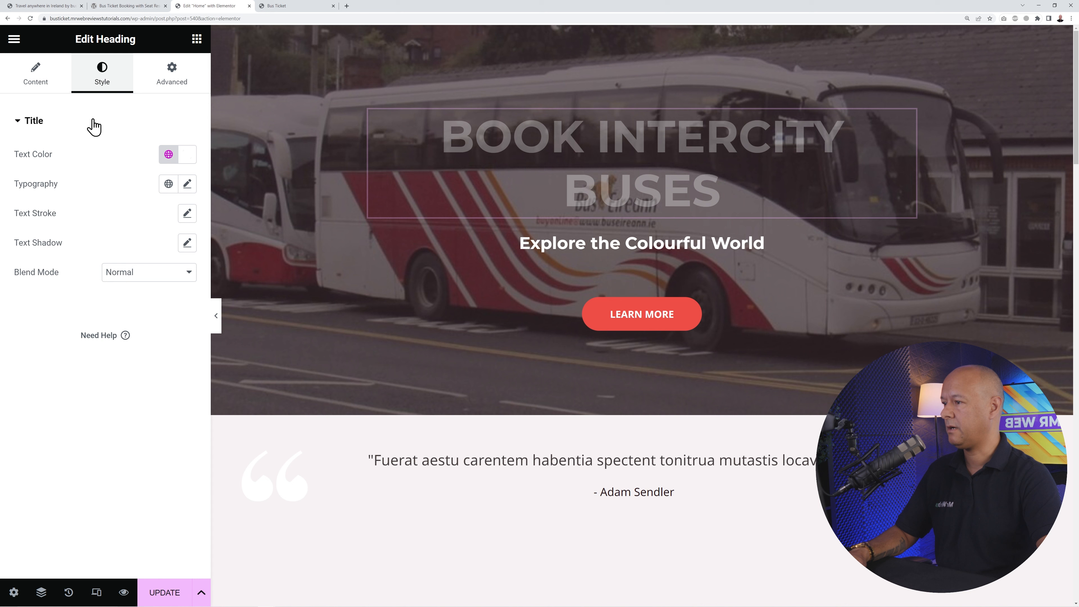
left_click(187, 184)
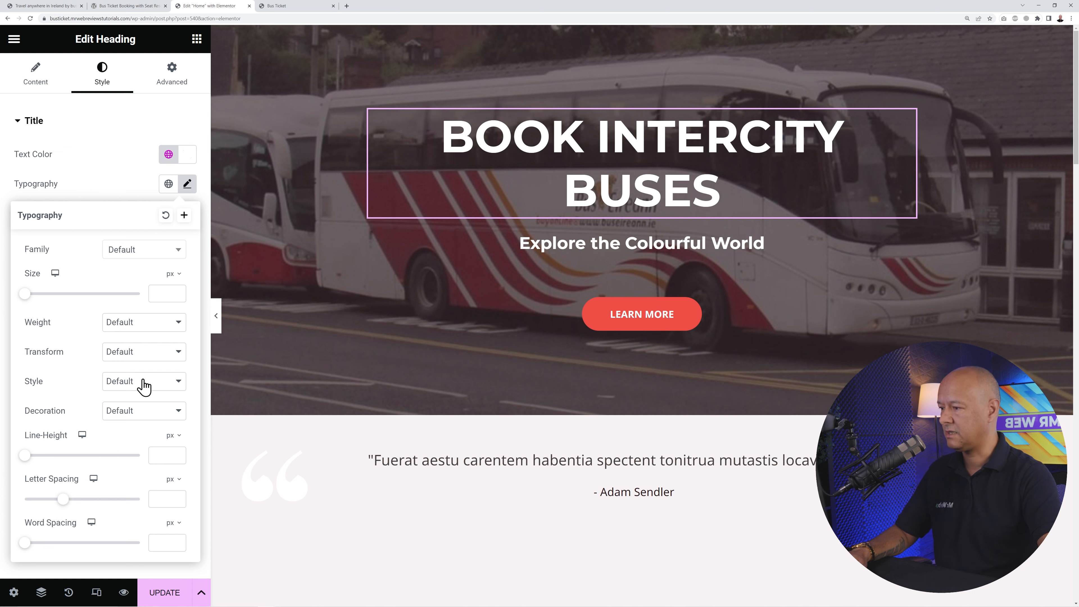
left_click(167, 250)
type("mont")
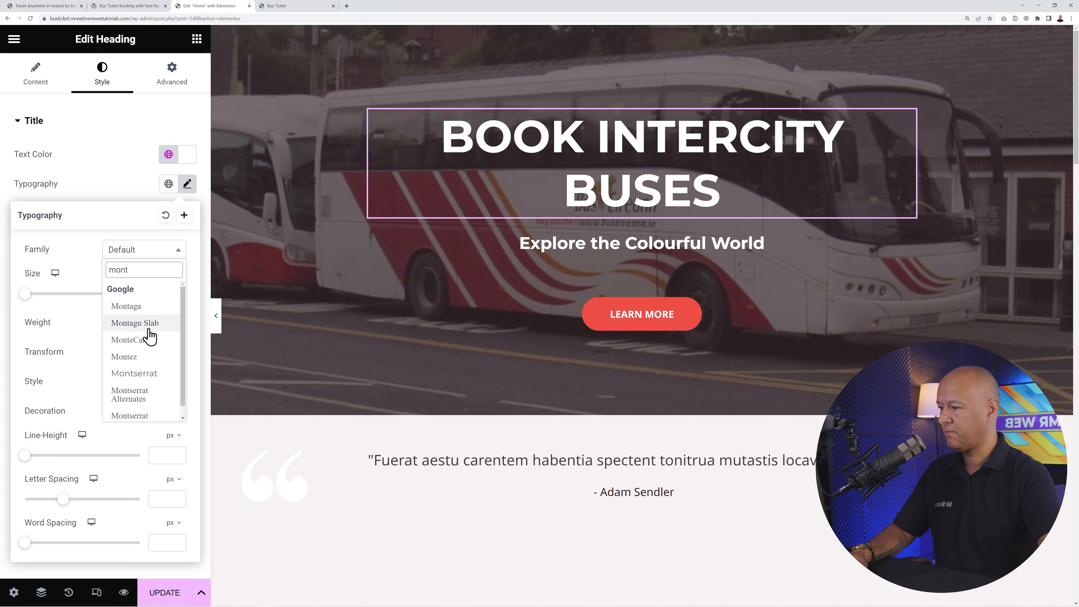
left_click(144, 374)
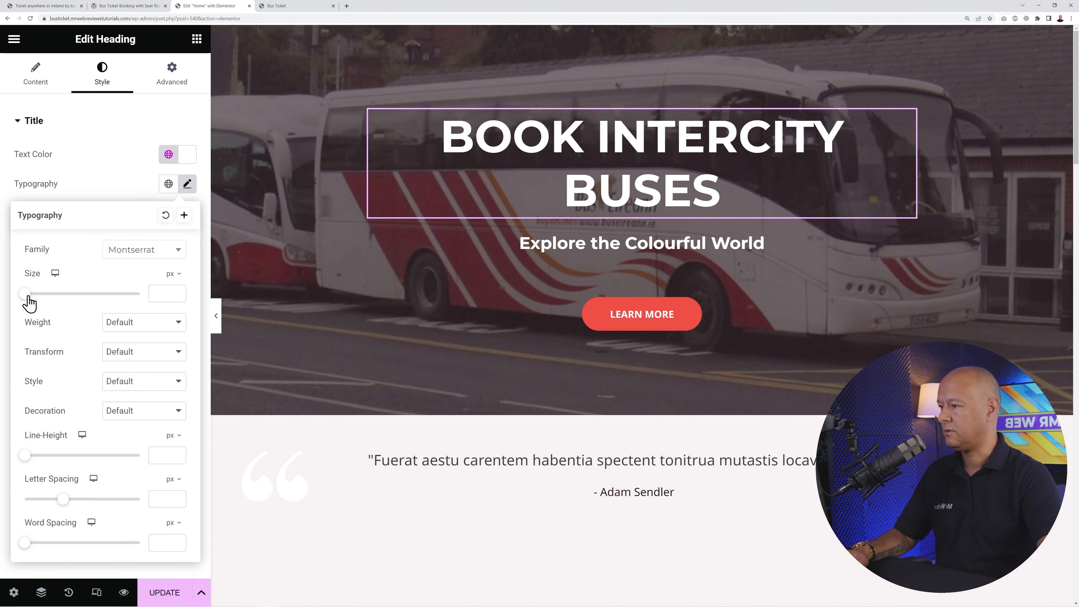
left_click_drag(26, 300, 57, 305)
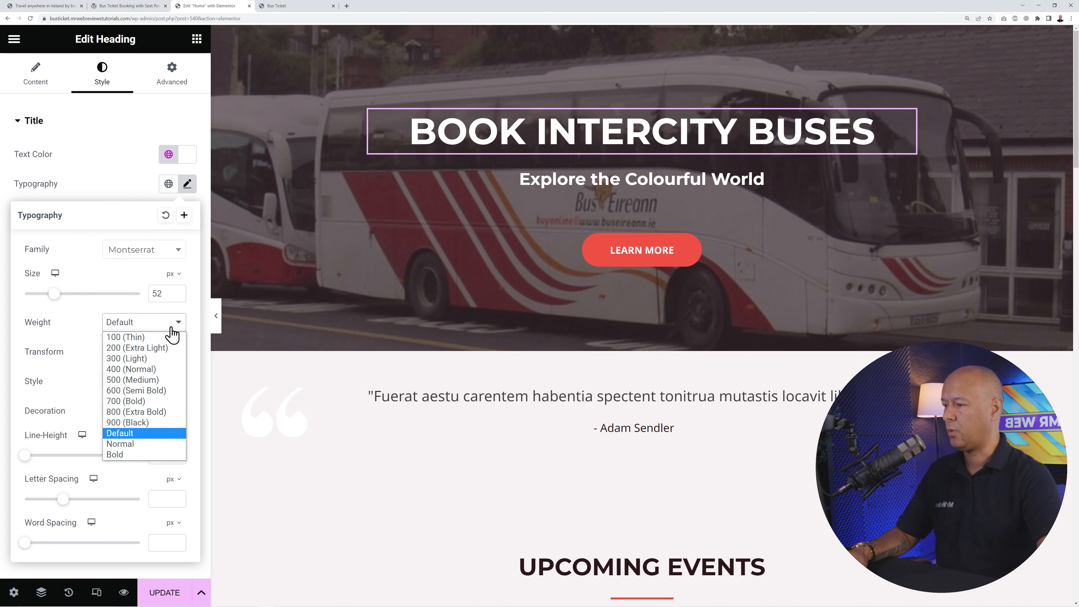
left_click(160, 423)
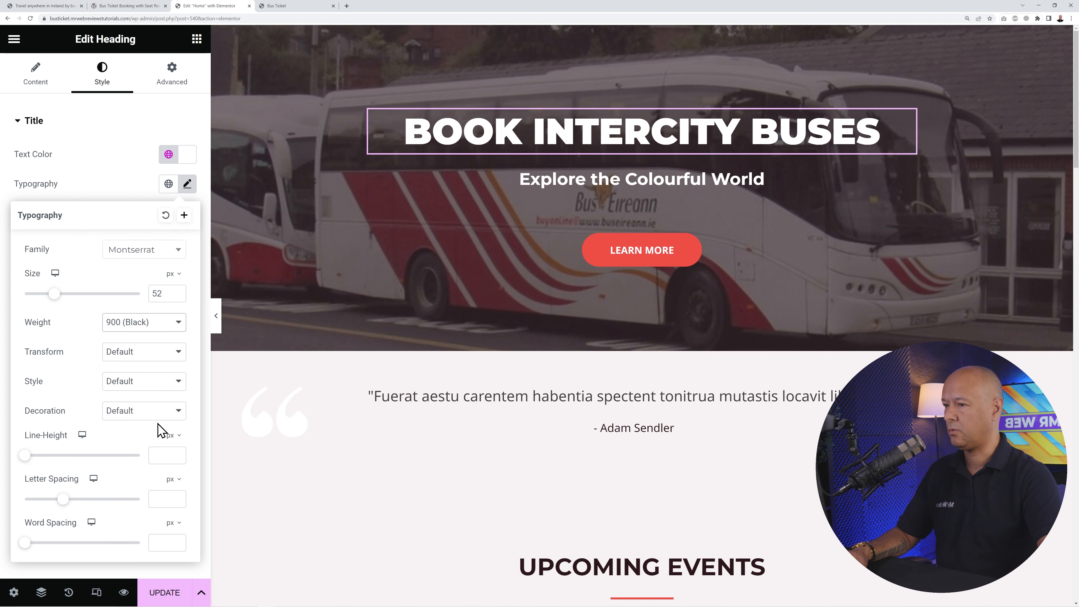
left_click(174, 328)
left_click(164, 408)
left_click(178, 328)
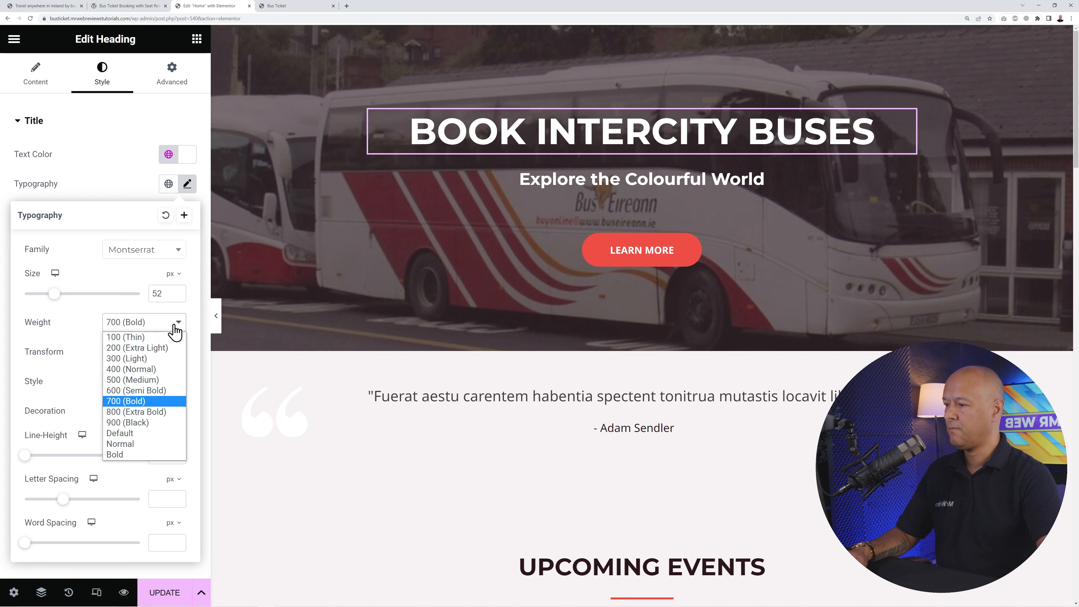
left_click(167, 412)
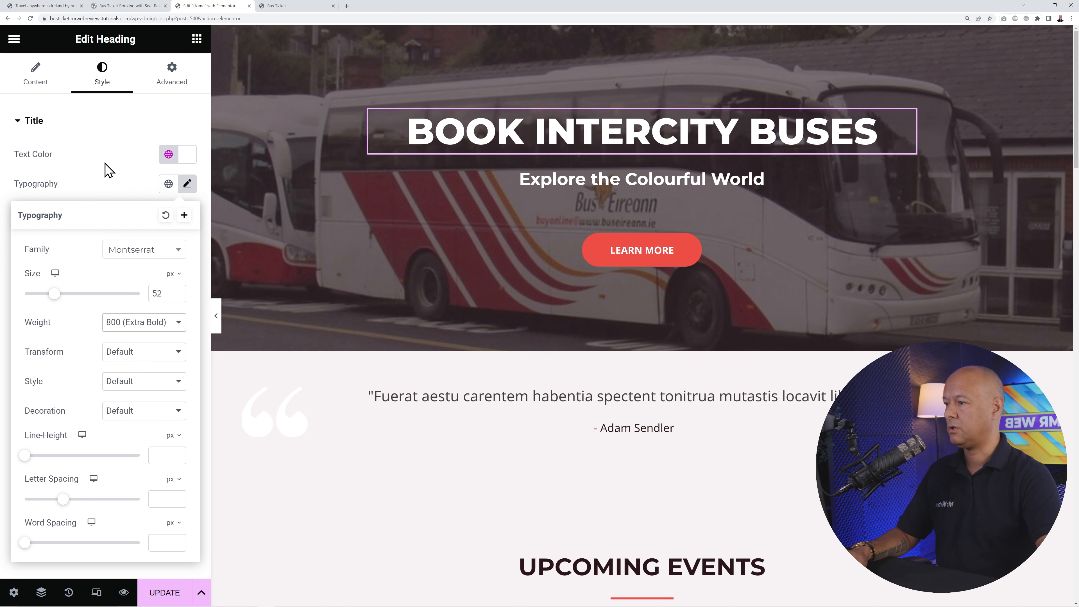
left_click(109, 170)
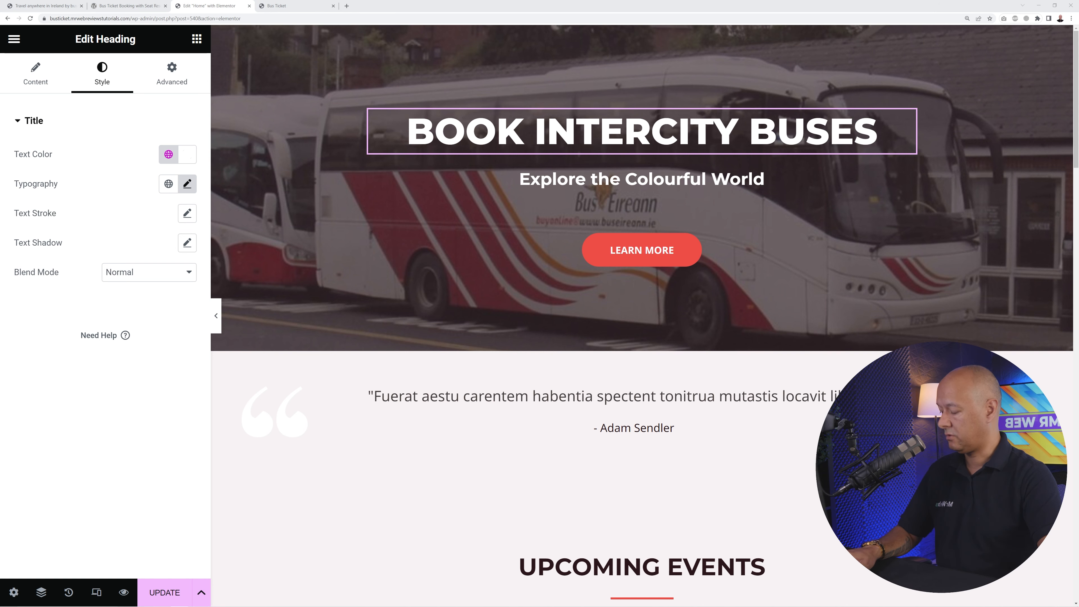
- Change the subheading text to 'Ireland's Leading Bus Company'
left_click(690, 178)
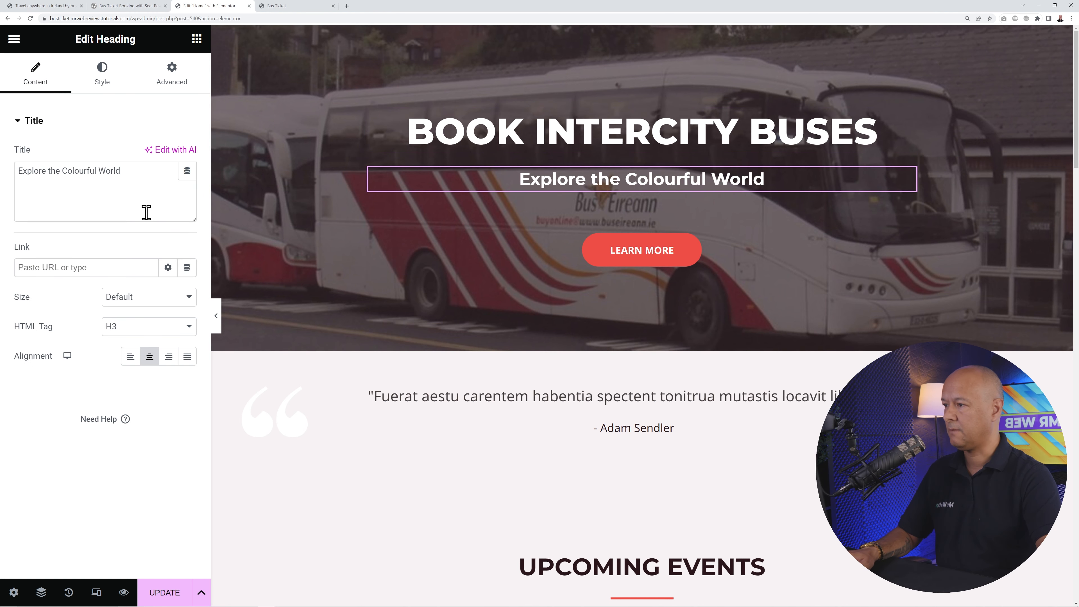
left_click_drag(146, 213, 34, 178)
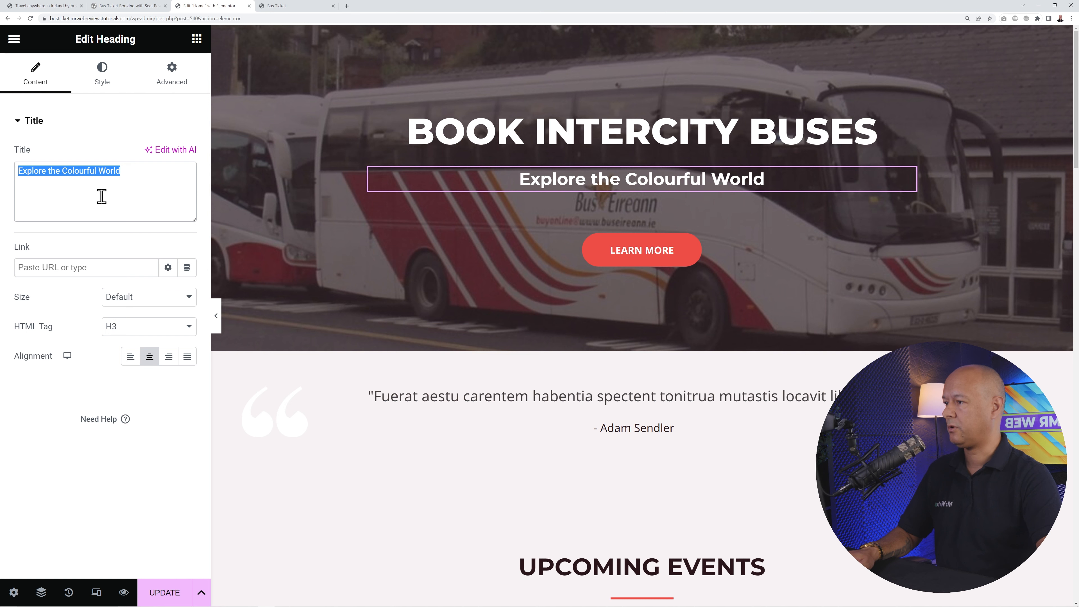
type("Ireland's Leading Bus Company")
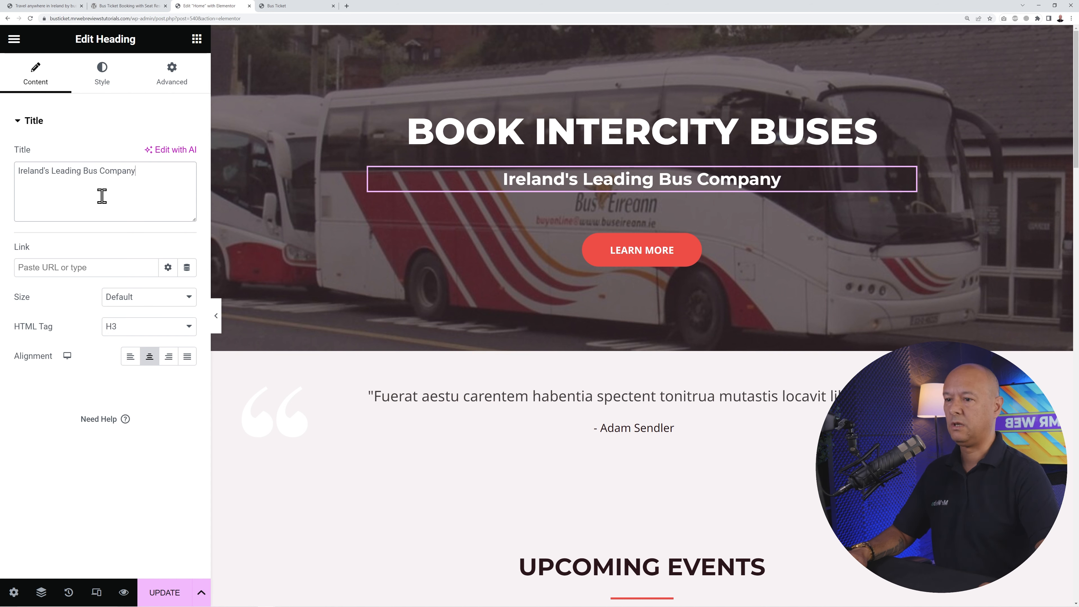
left_click(109, 125)
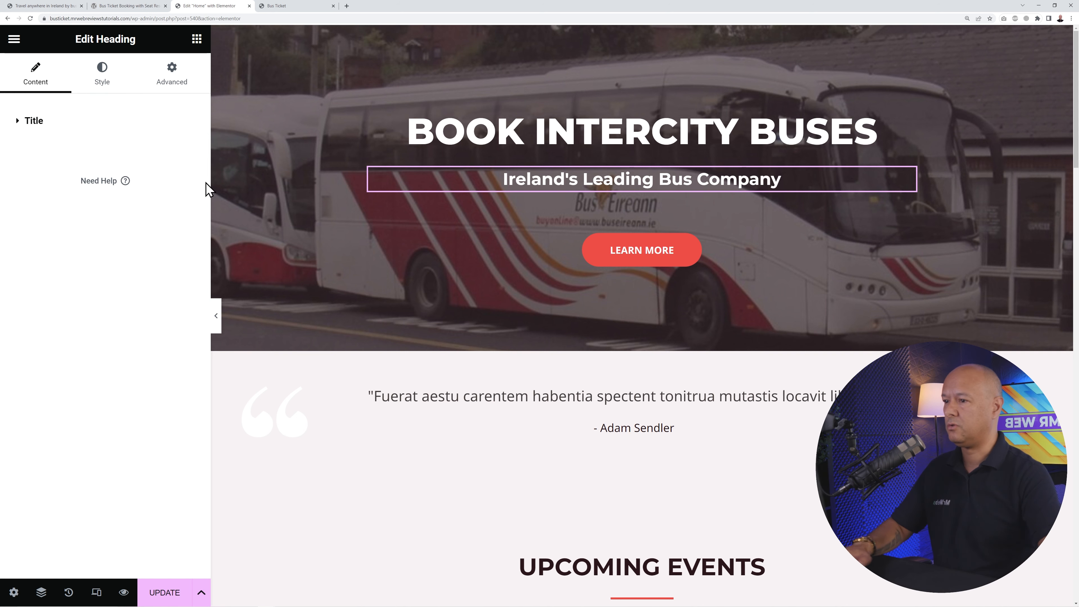
left_click(18, 123)
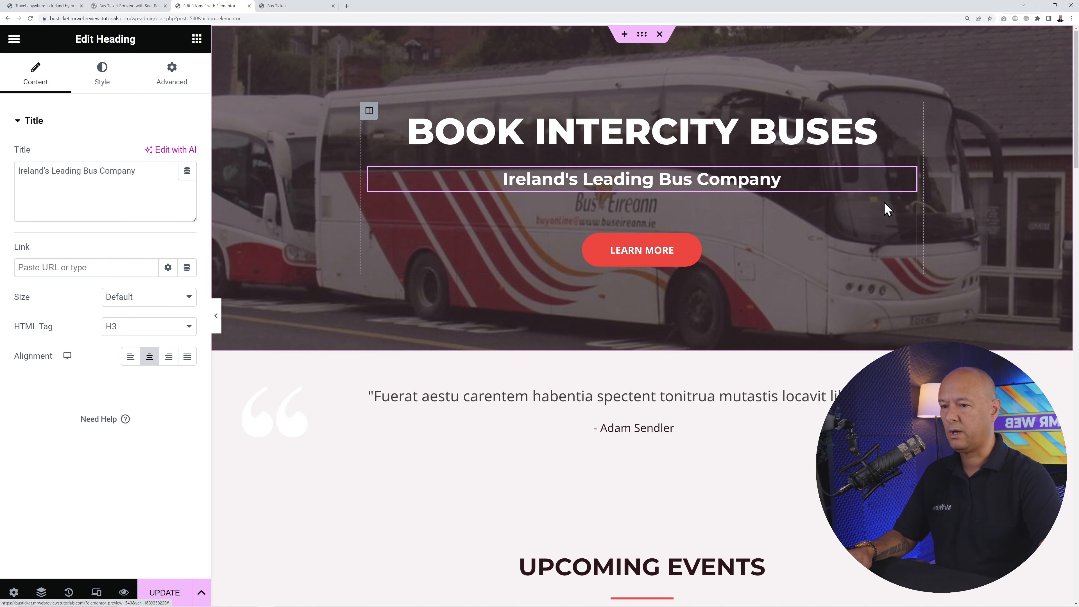
- Delete the LEARN MORE button from the hero
left_click(907, 213)
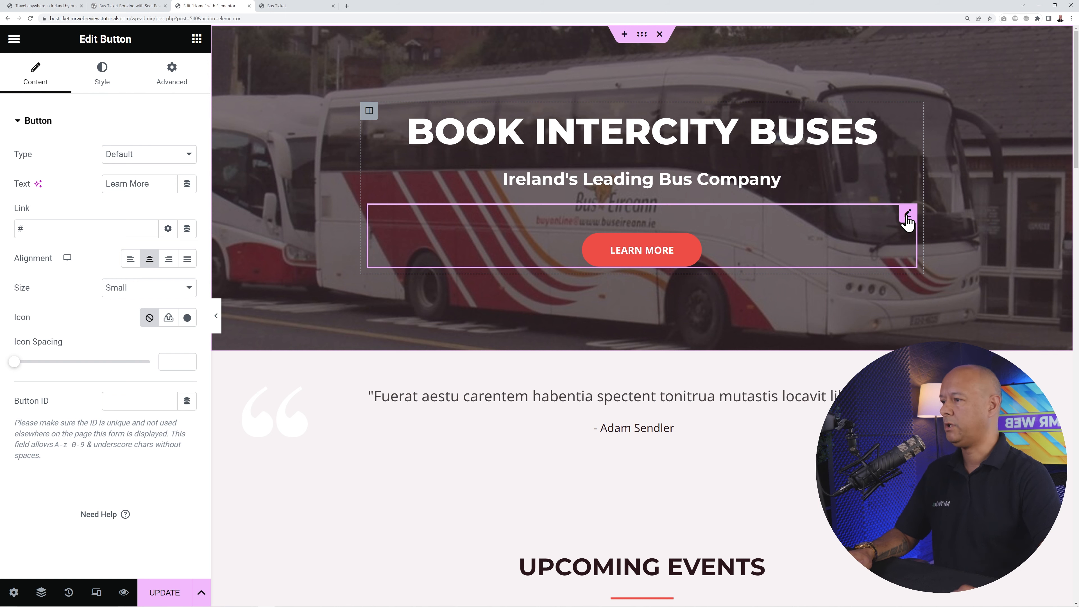
right_click(906, 215)
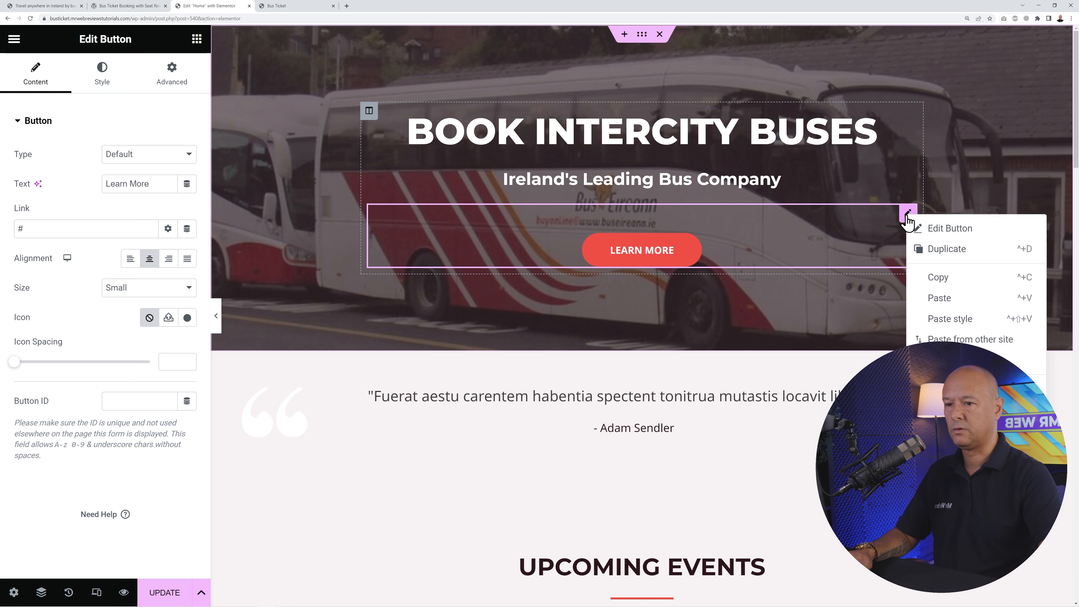
left_click(946, 442)
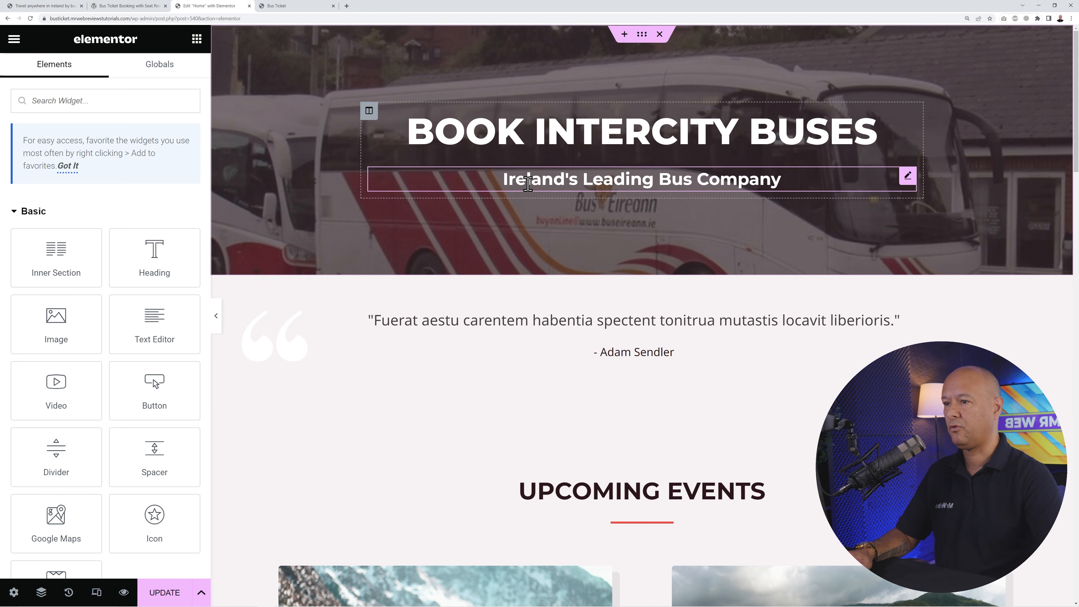
- Raise the hero section's bottom padding to 150 px, keeping 110 px on top, and update the page
left_click(641, 35)
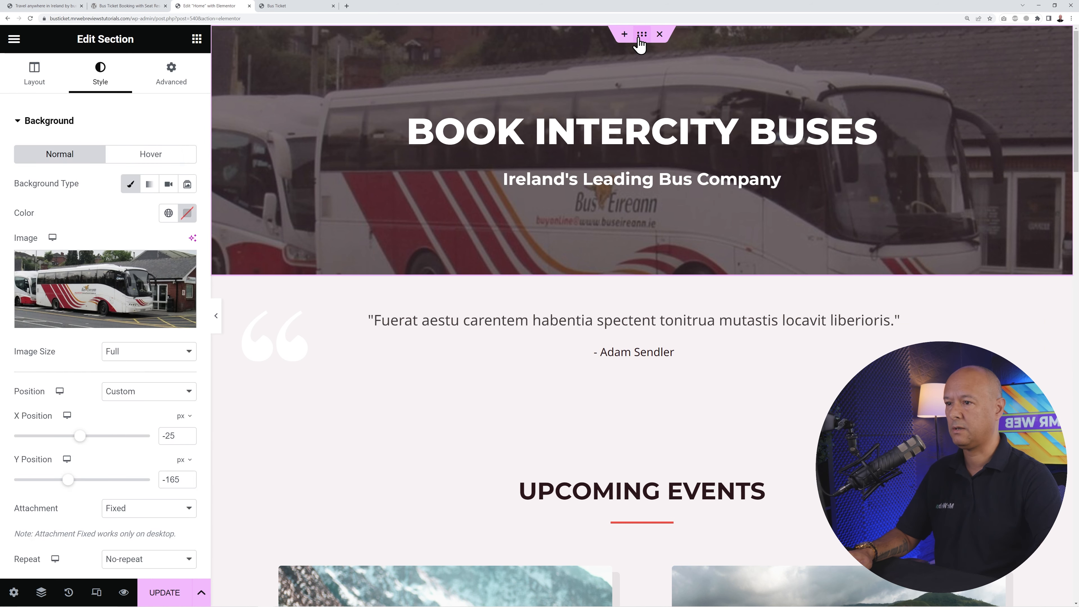
left_click(187, 87)
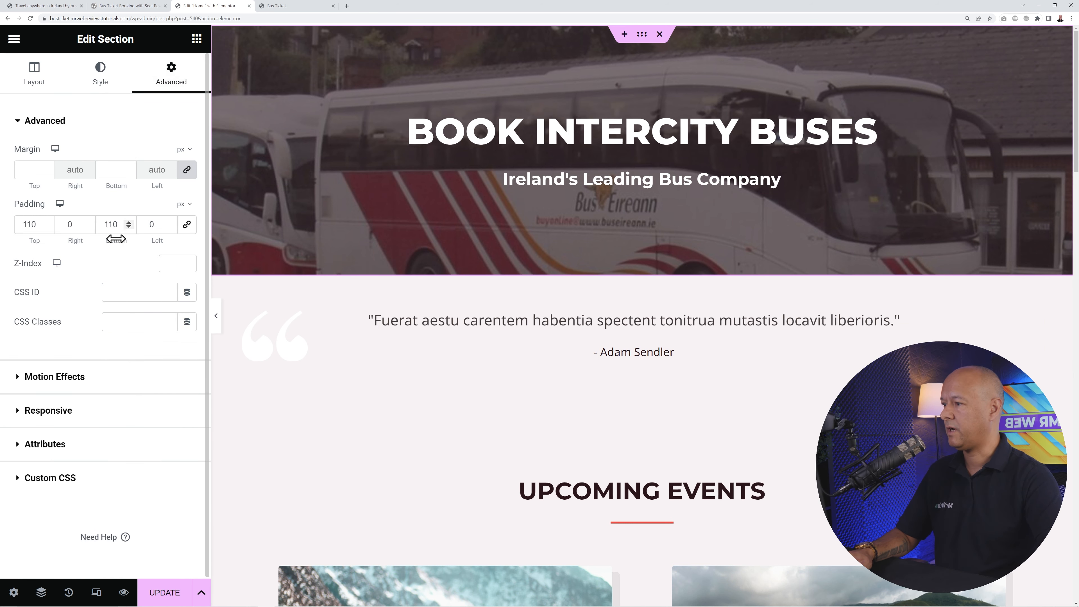
left_click_drag(129, 222, 129, 222)
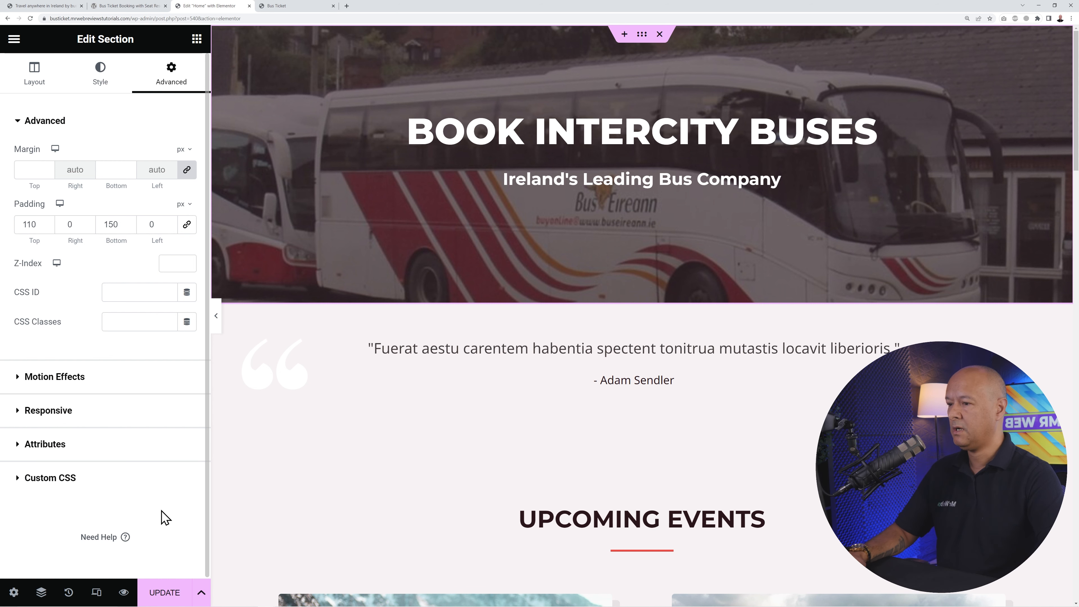
left_click(170, 595)
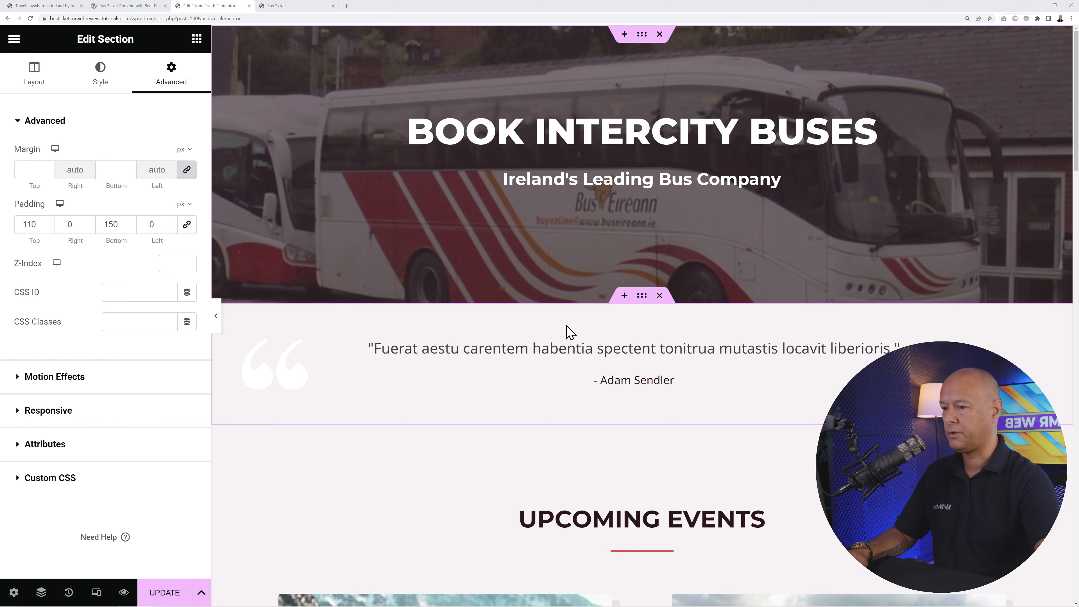
- Insert a three-column section below the hero, sizing the left column about 10% and the centre about 81%
left_click(624, 296)
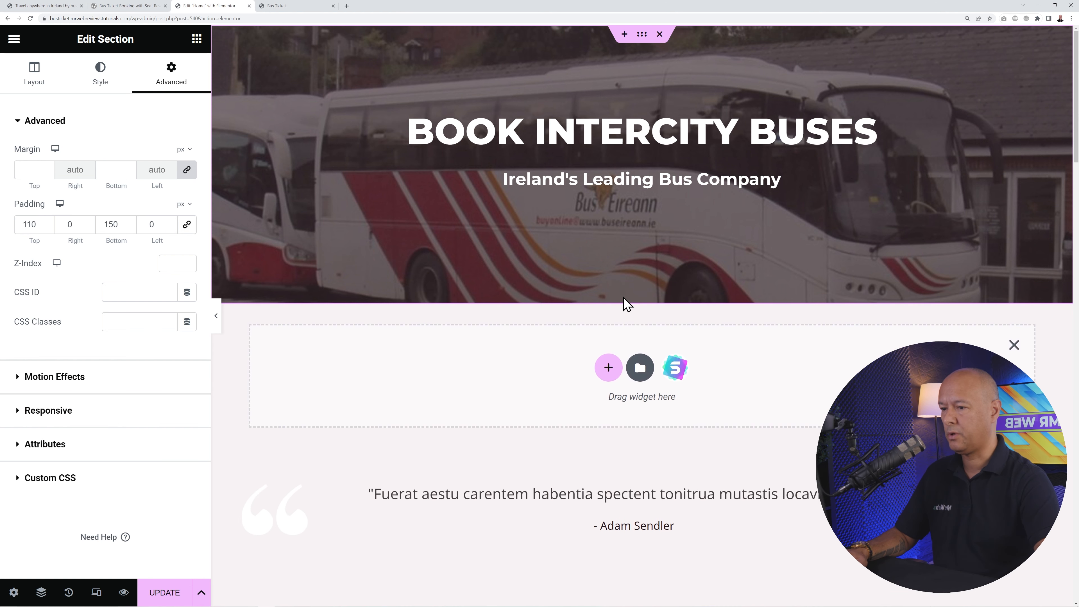
left_click(607, 366)
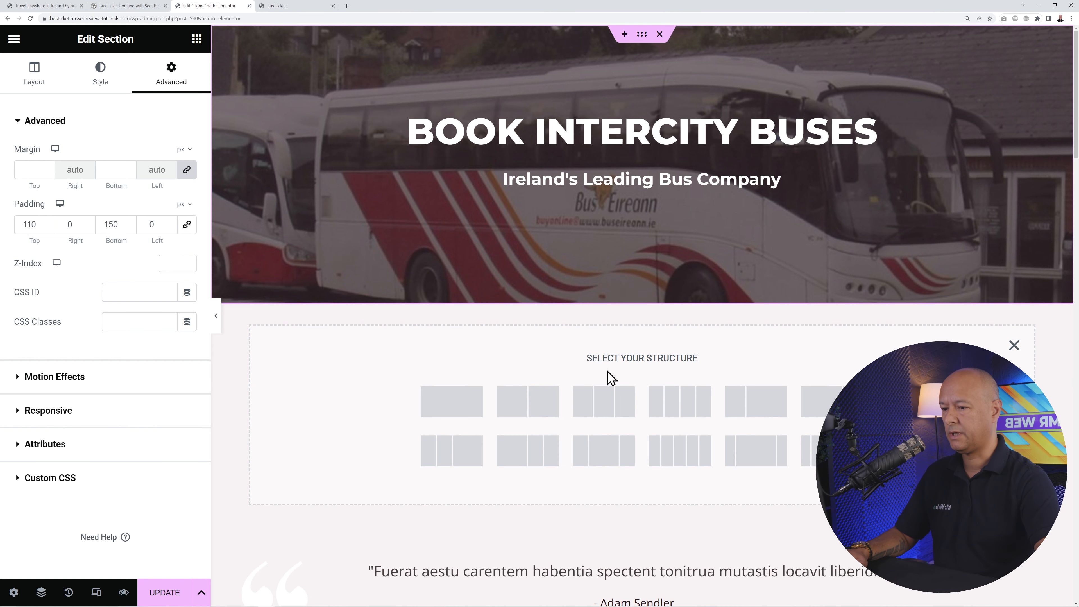
left_click(606, 409)
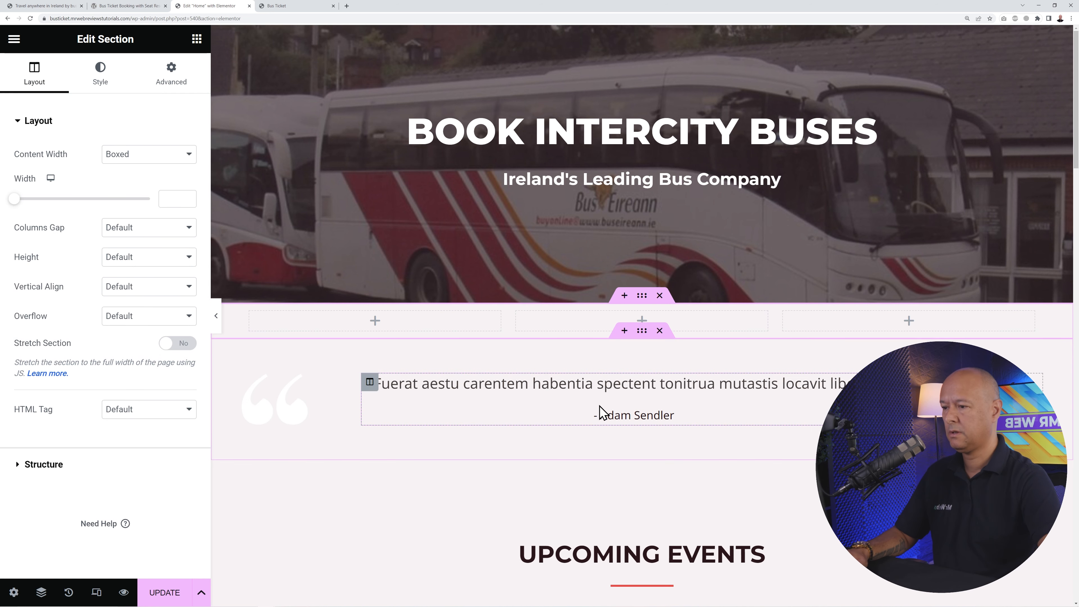
left_click_drag(508, 332, 321, 327)
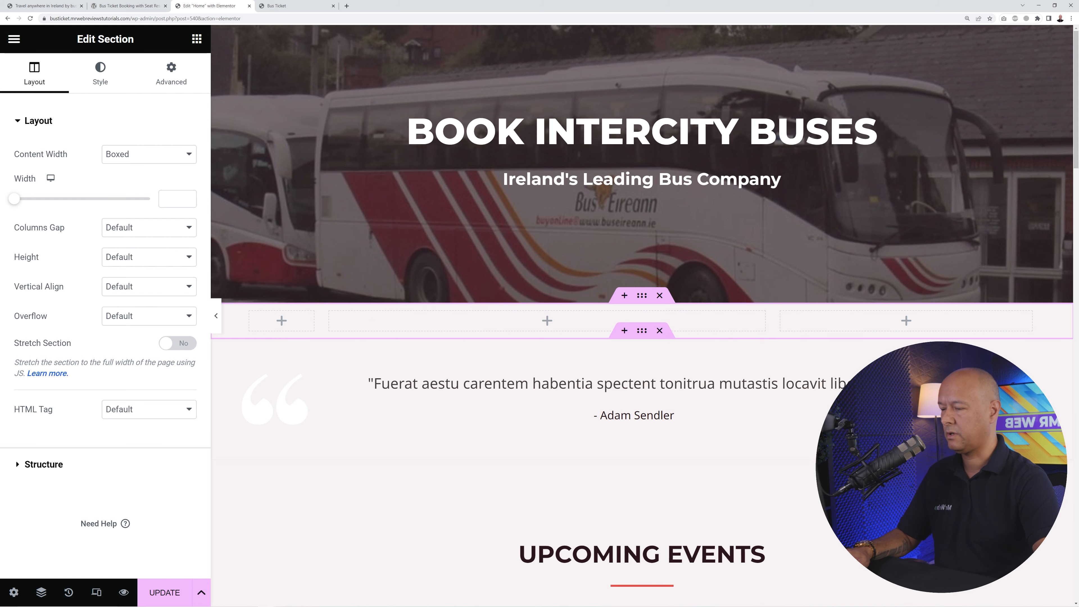
left_click_drag(772, 333, 960, 339)
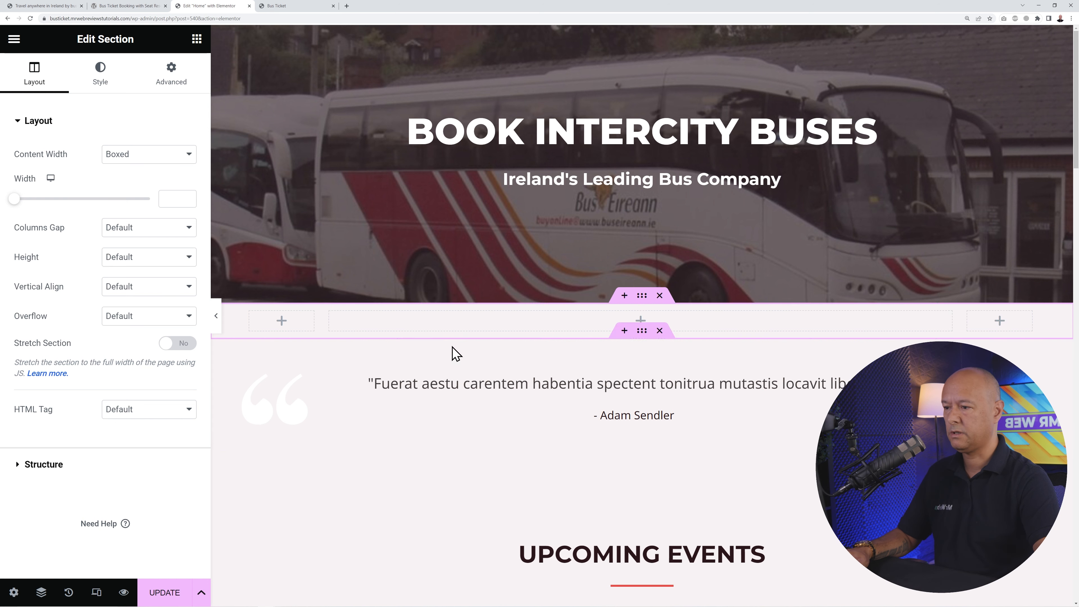
left_click(196, 40)
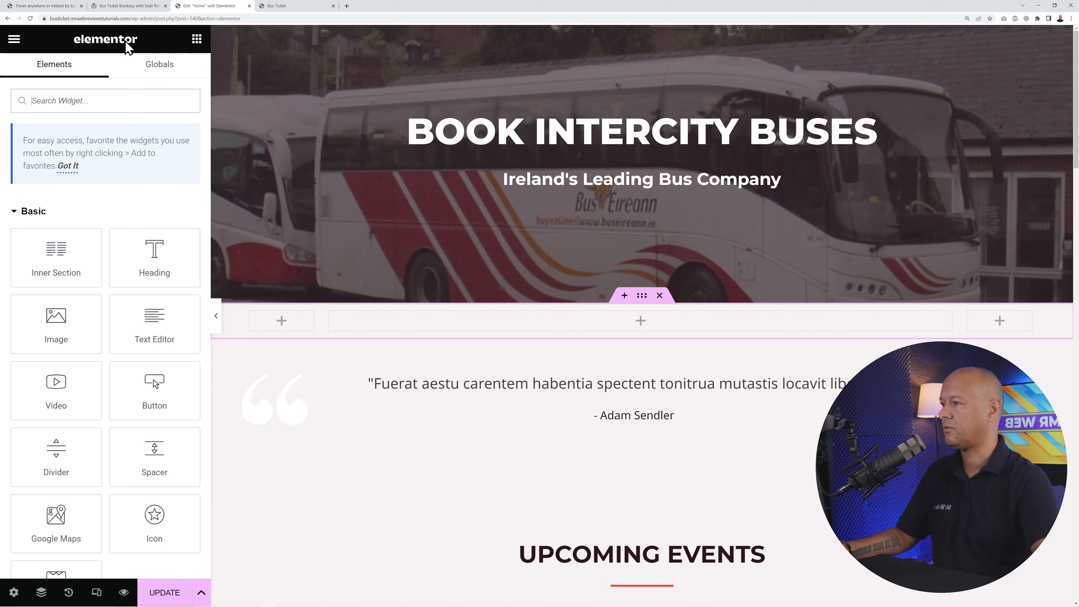
- Locate and copy the [wbtm-bus-search-form] shortcode from the plugin page's Shortcodes section, then return to Elementor
left_click(127, 6)
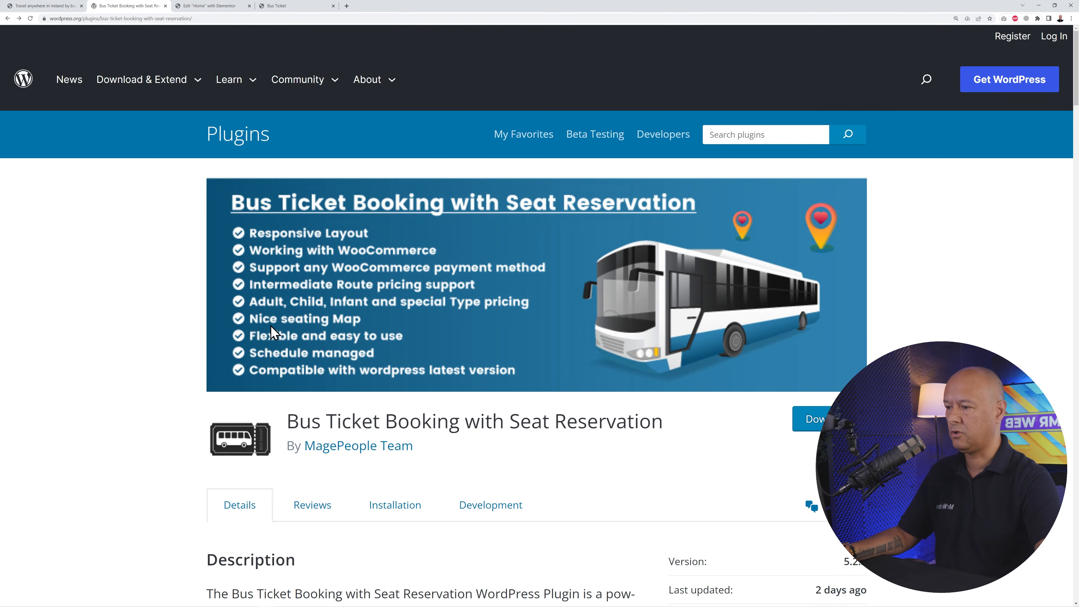
scroll(174, 369, "down", 15)
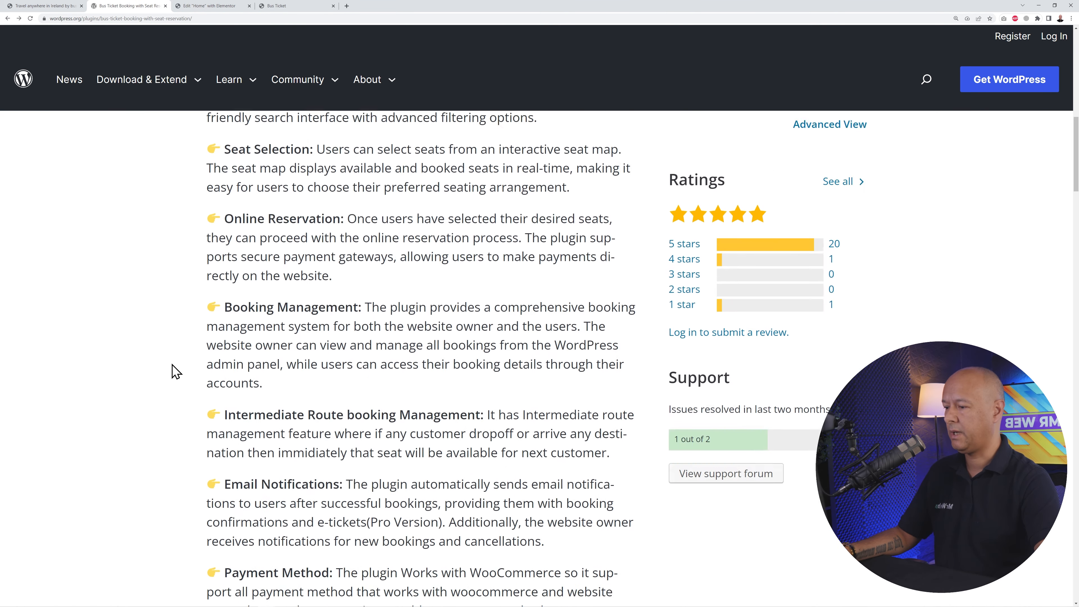
scroll(174, 370, "down", 15)
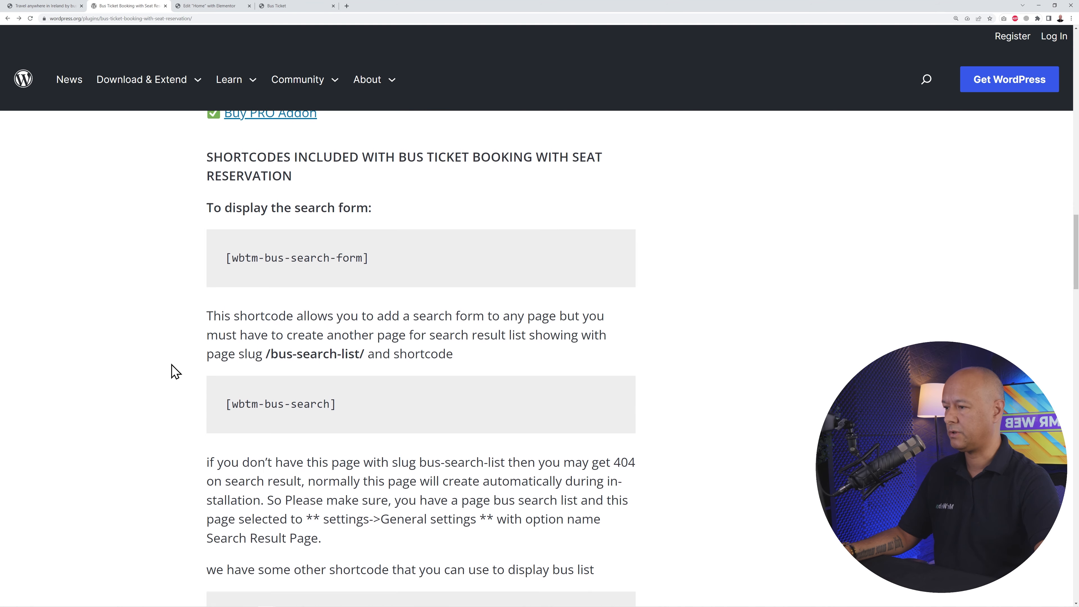
scroll(175, 370, "up", 1)
left_click_drag(209, 188, 285, 189)
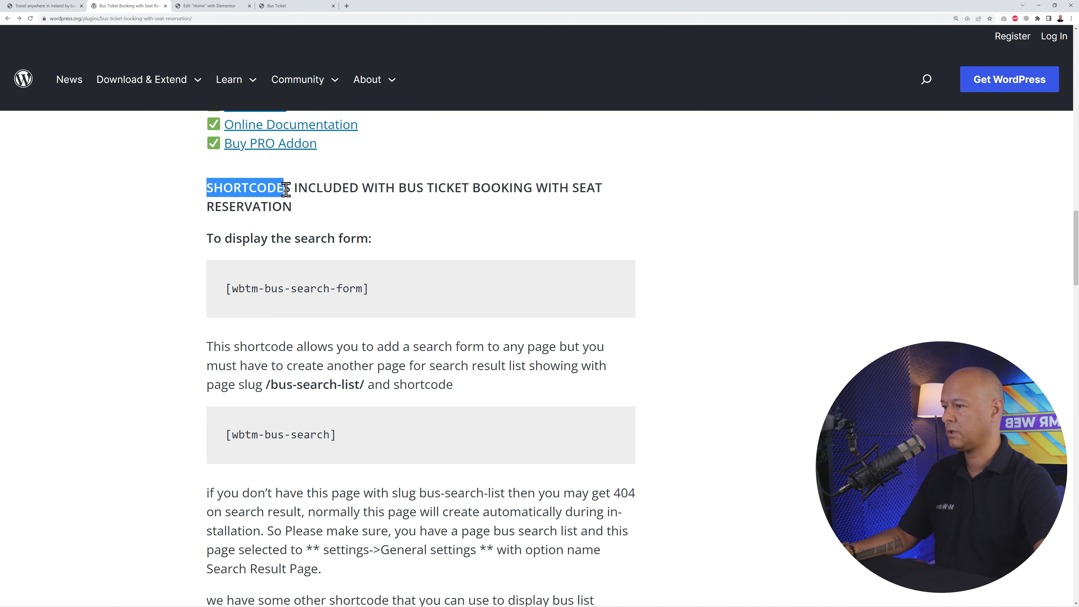
left_click(379, 207)
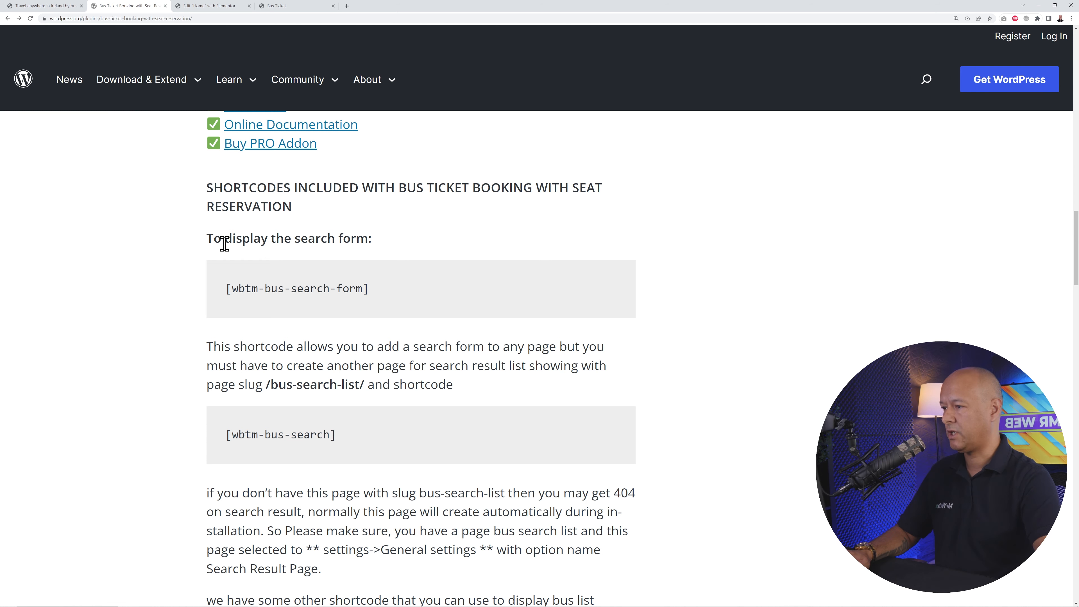
left_click_drag(294, 238, 371, 238)
left_click(392, 285)
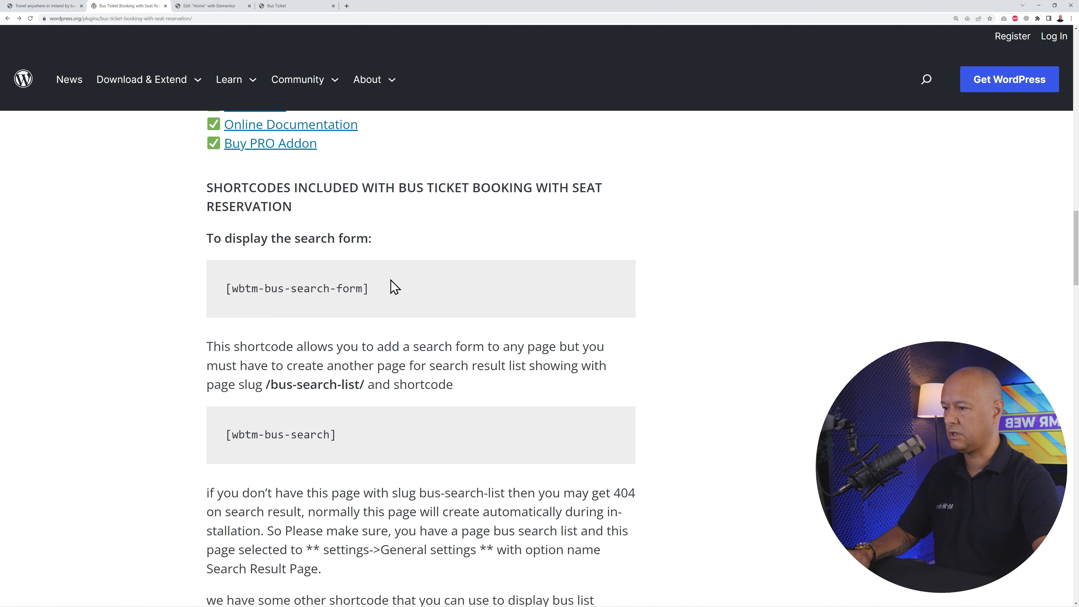
left_click_drag(224, 295, 472, 306)
key("ctrl+c")
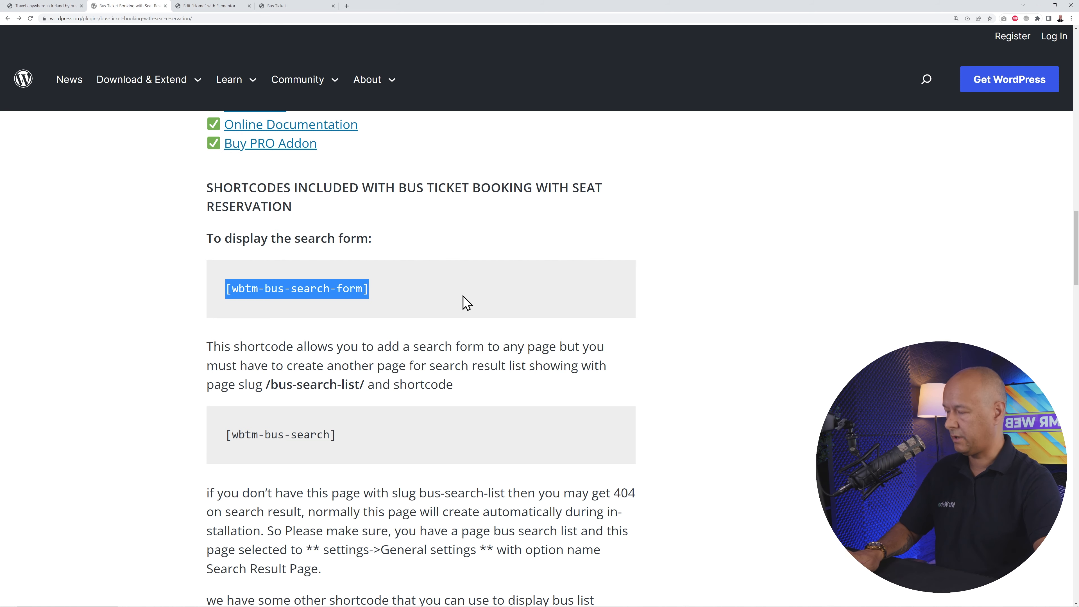
left_click(224, 6)
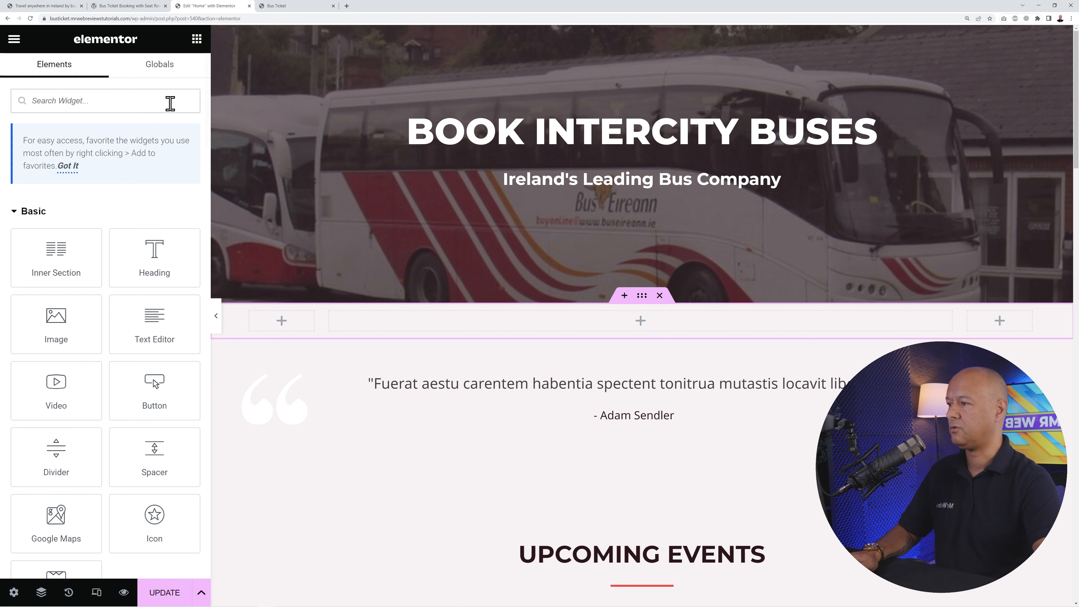
- Place a Shortcode widget in the centre column and paste [wbtm-bus-search-form] into it
left_click(137, 101)
type("short")
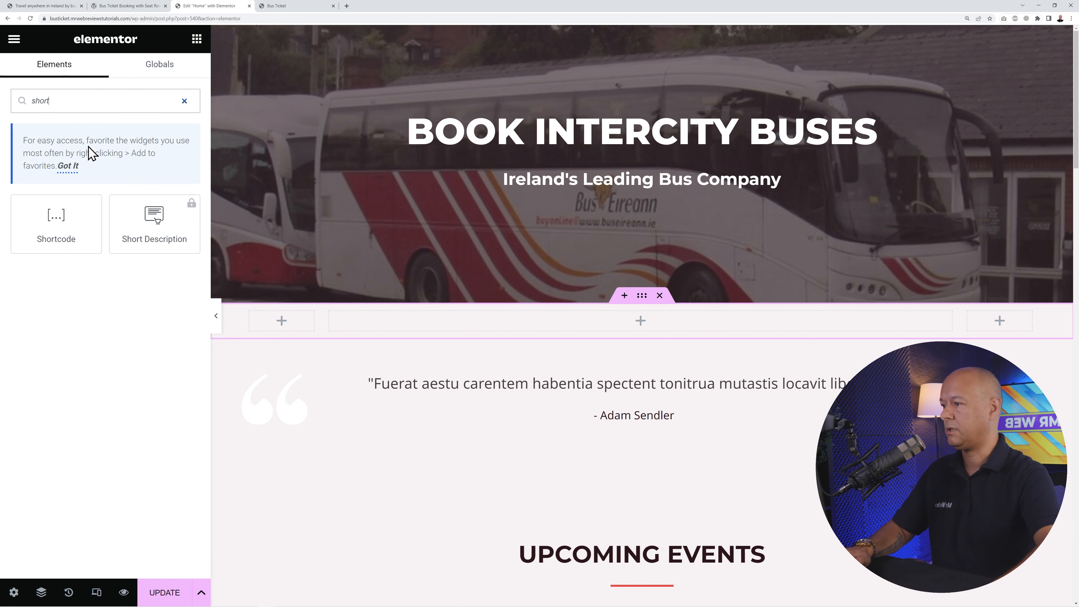
left_click_drag(69, 215, 541, 321)
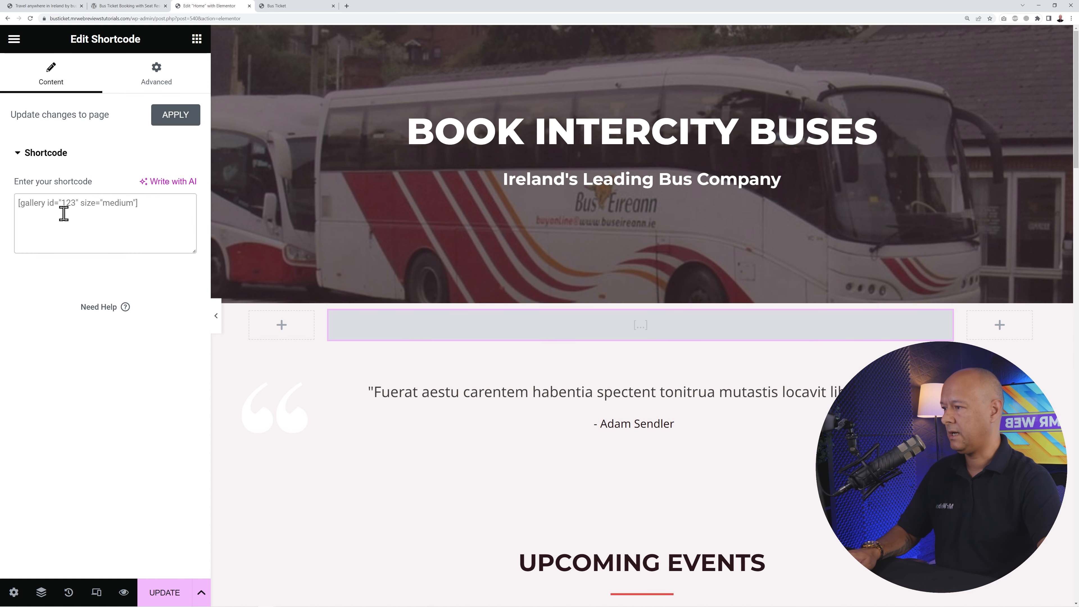
key("ctrl+v")
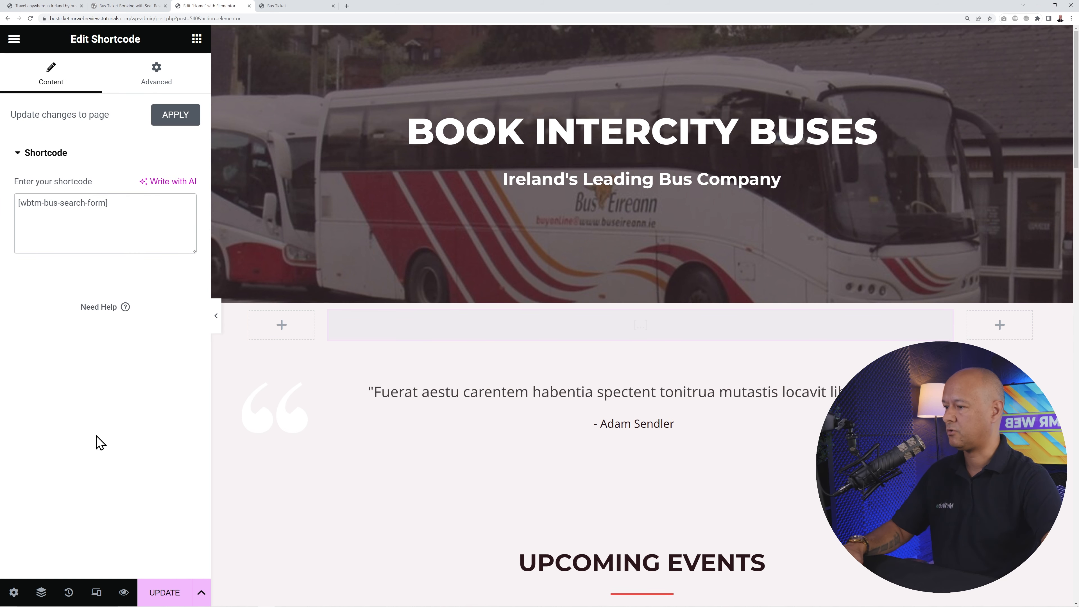
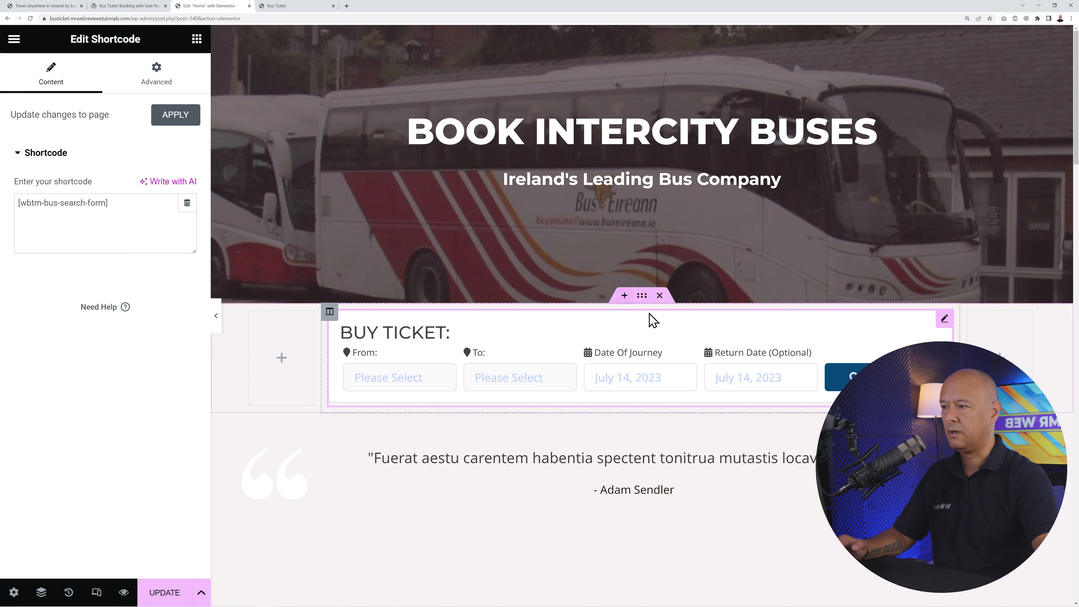
- Set the Buy Ticket section's top margin to -50 px so it overlaps the hero, then go to the dashboard
left_click(642, 296)
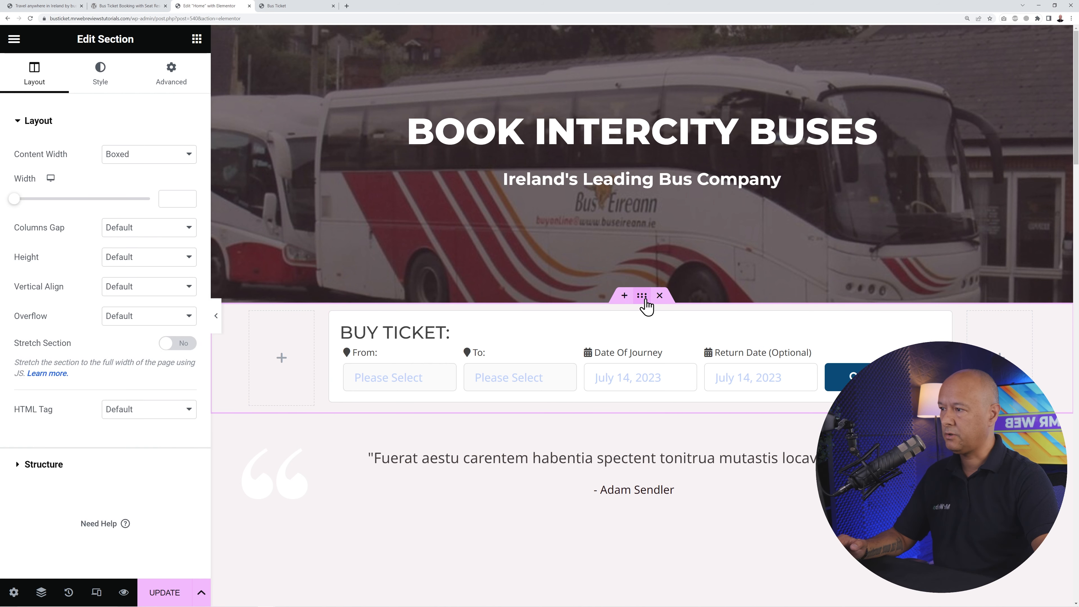
left_click(172, 86)
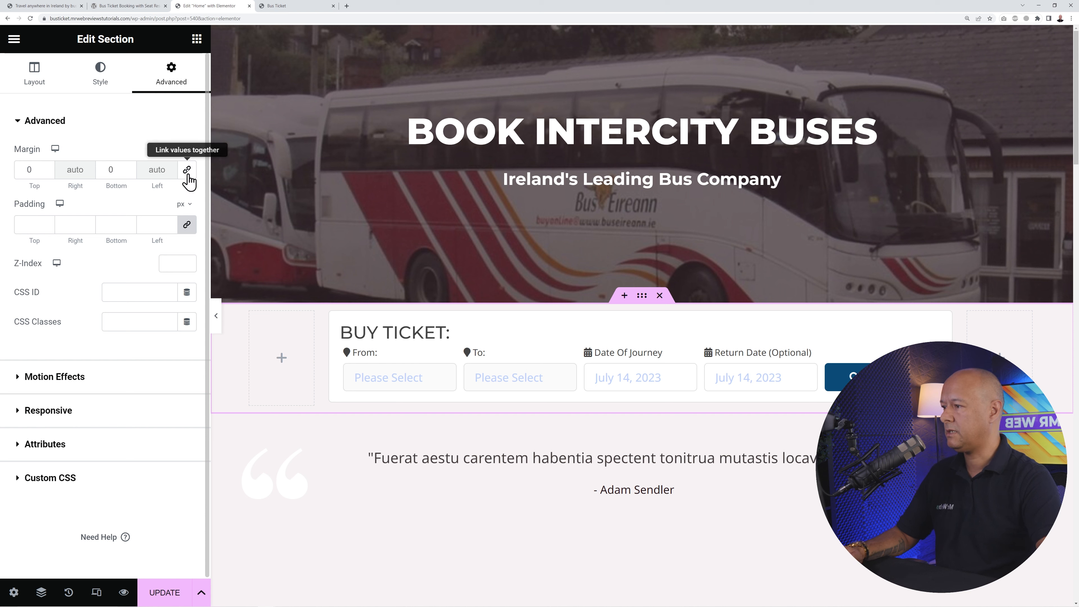
left_click_drag(47, 172, 46, 172)
left_click(47, 168)
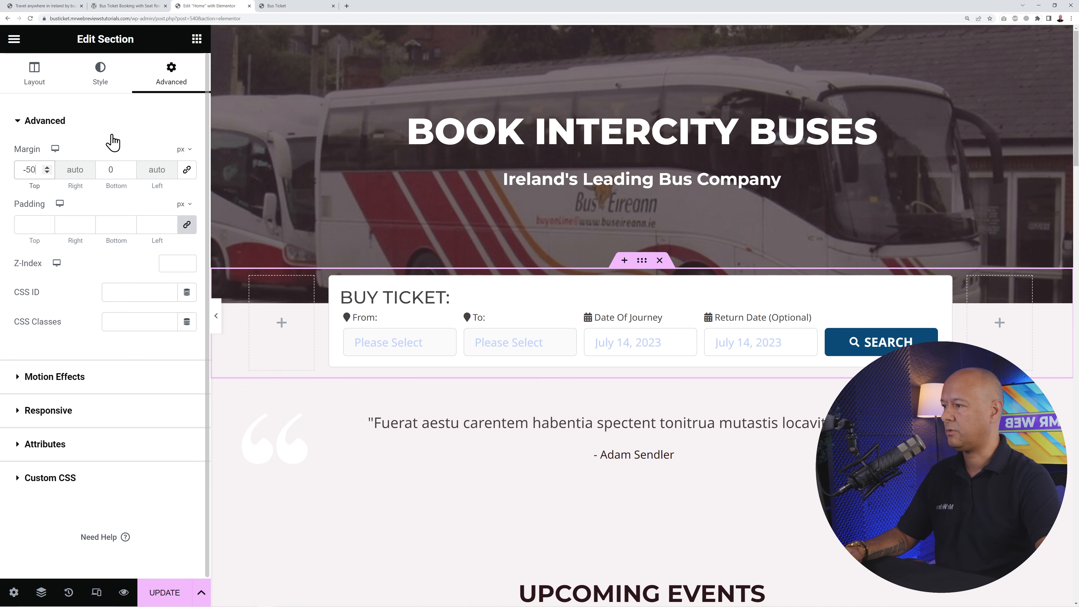
left_click(120, 129)
left_click(109, 127)
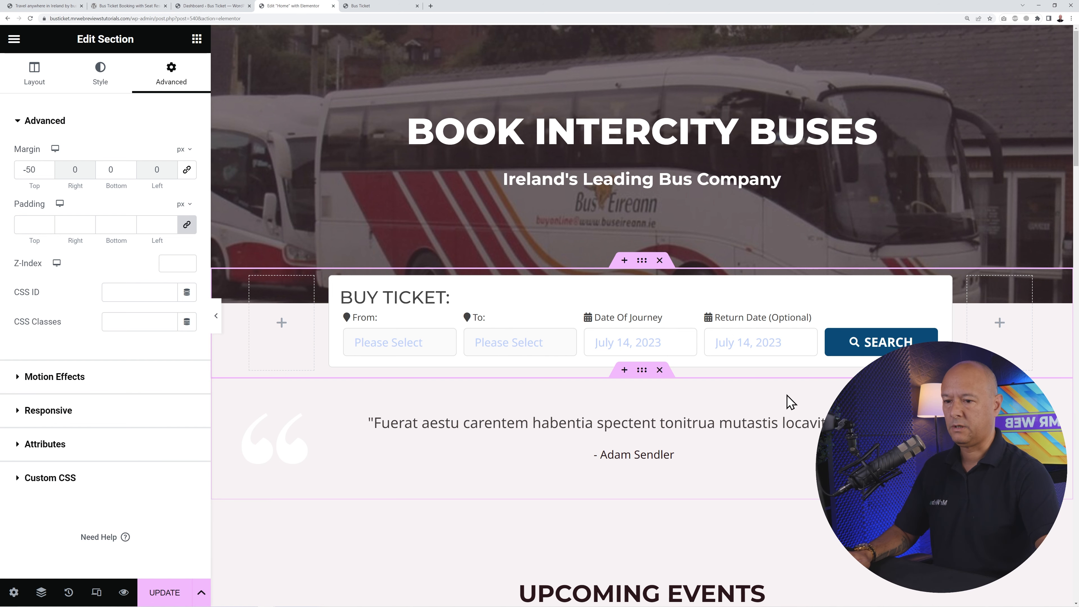
scroll(641, 323, "down", 2)
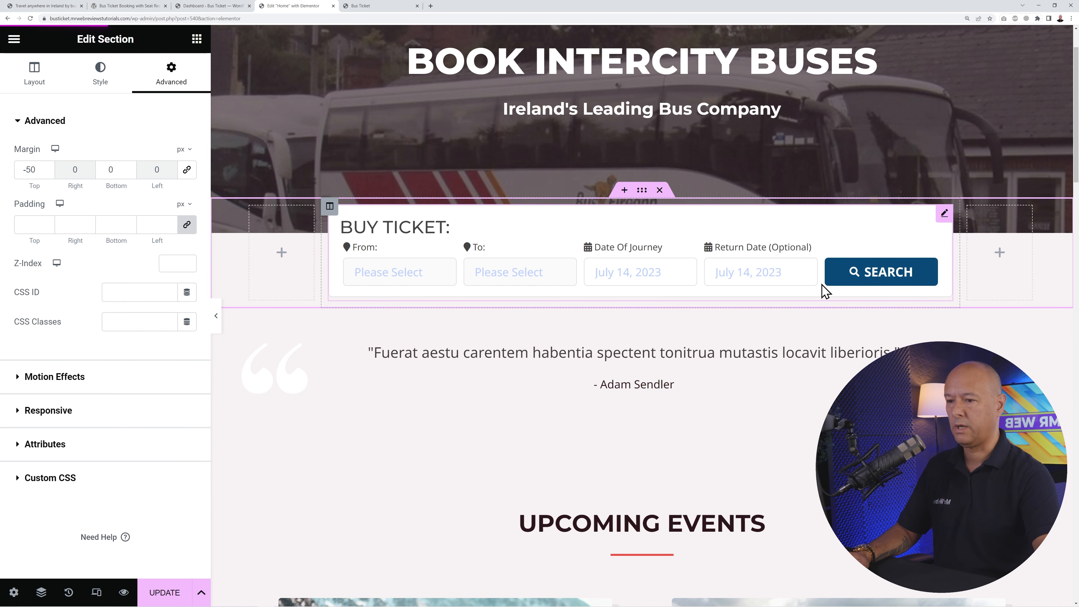
left_click(184, 6)
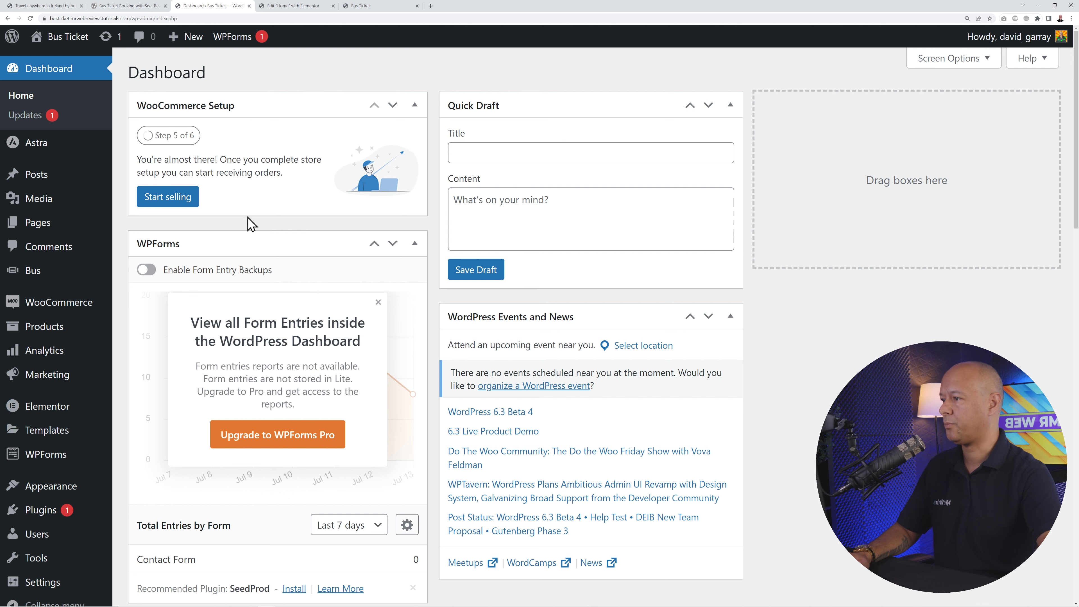
- Open the bus plugin's Color & Styles settings
mouse_move(38, 276)
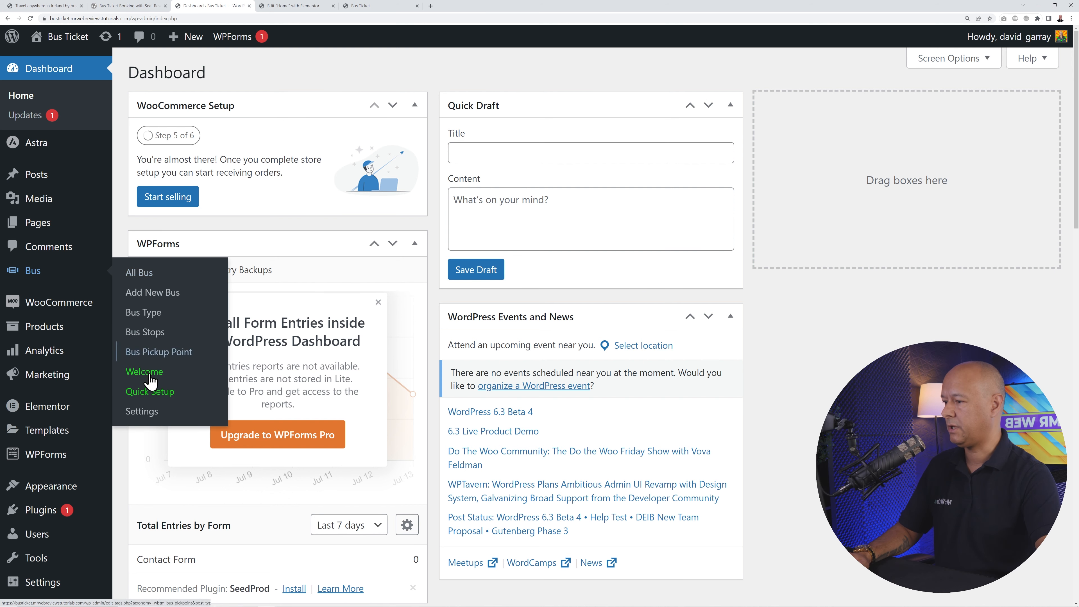
left_click(144, 412)
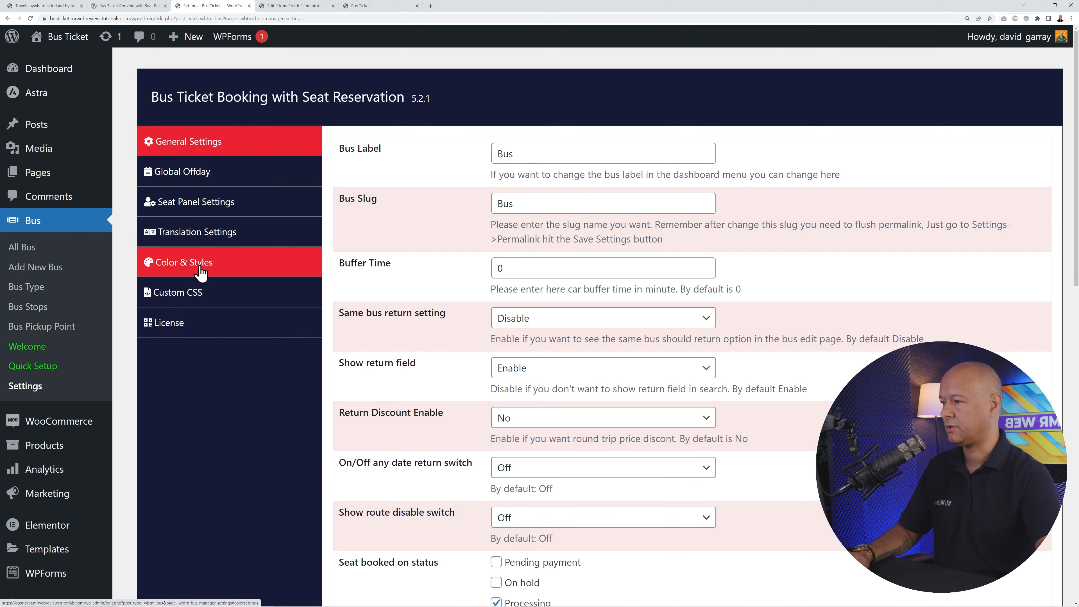
left_click(199, 271)
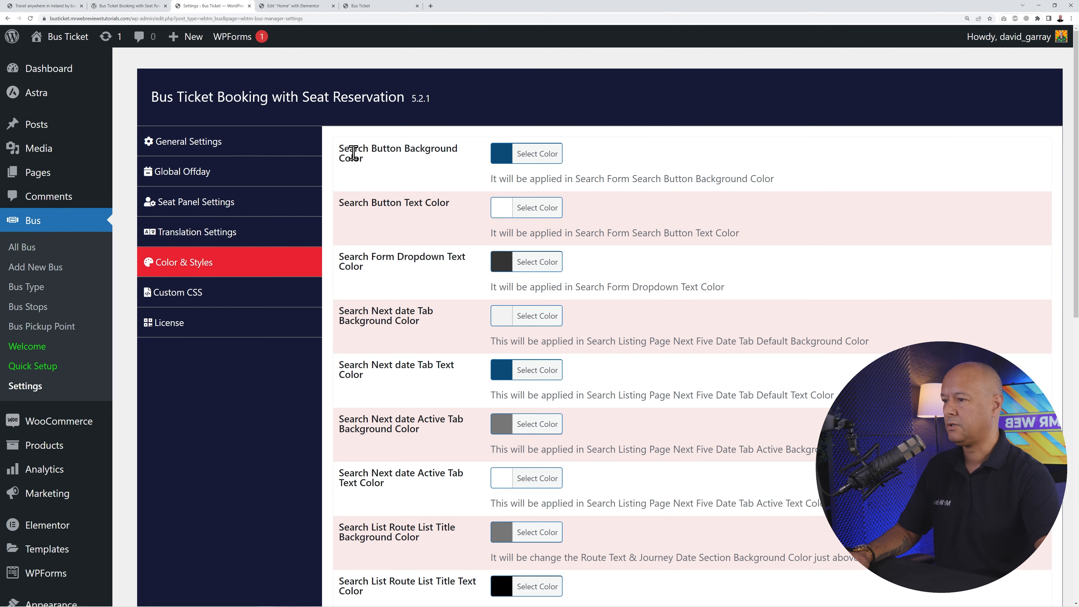
left_click(314, 5)
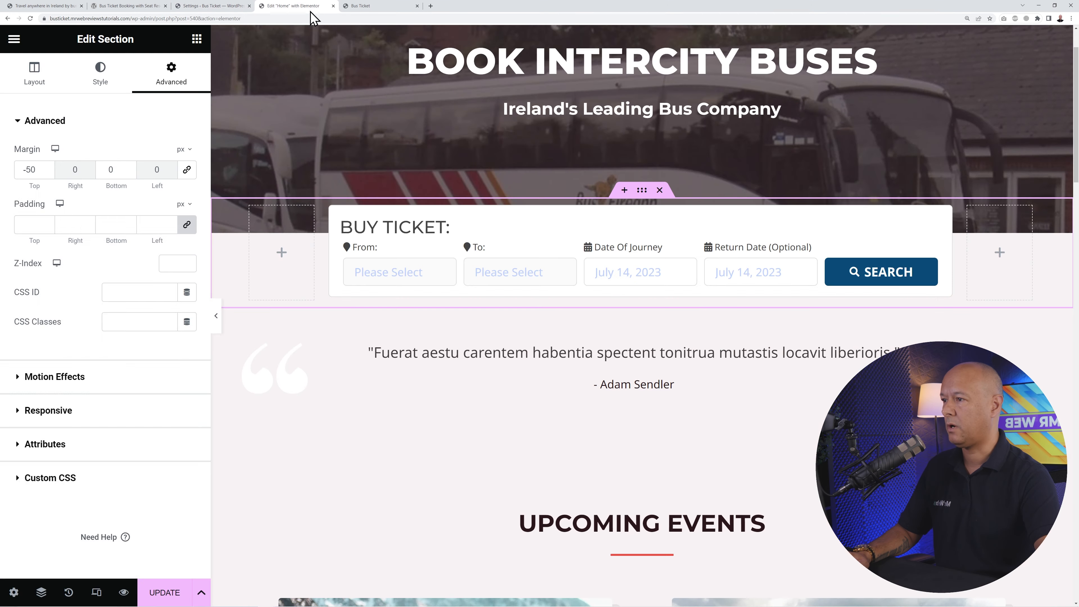
left_click(215, 7)
- Make the bus search button background red
left_click(531, 157)
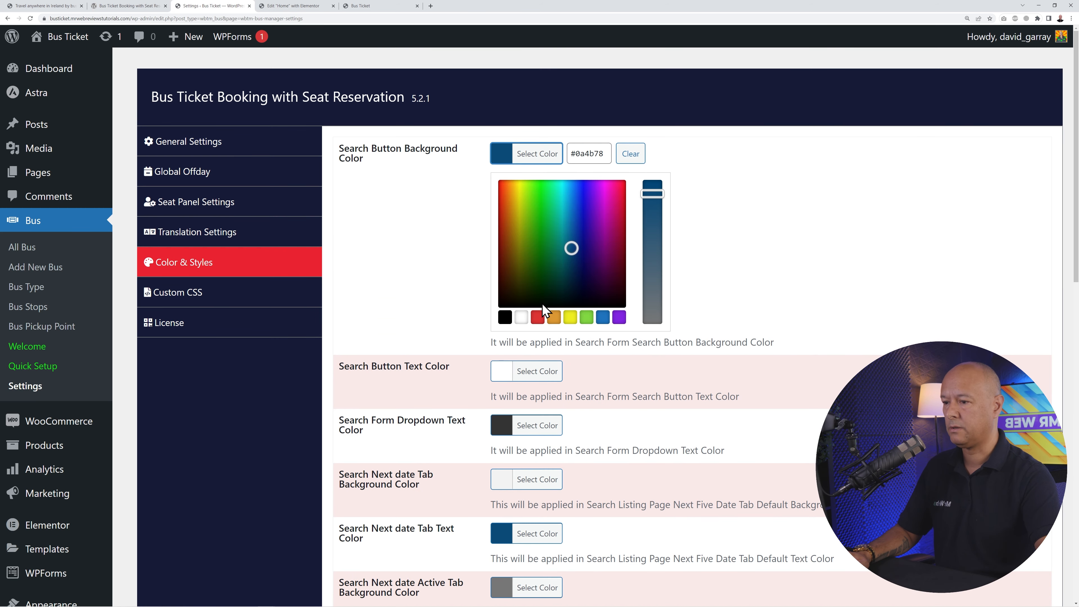
left_click(537, 317)
left_click(441, 283)
scroll(560, 313, "down", 2)
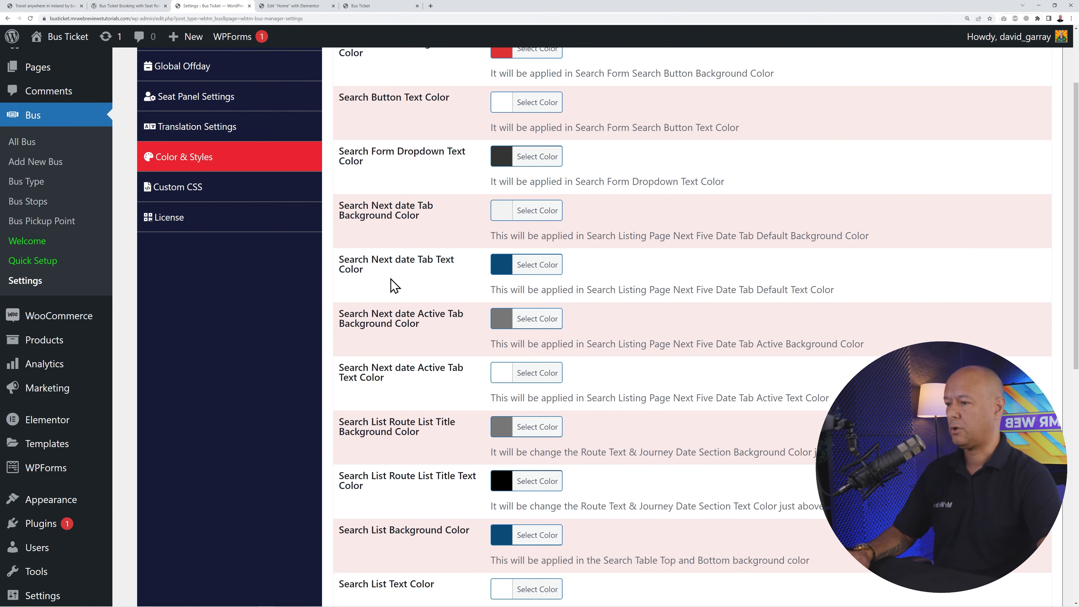
left_click(306, 8)
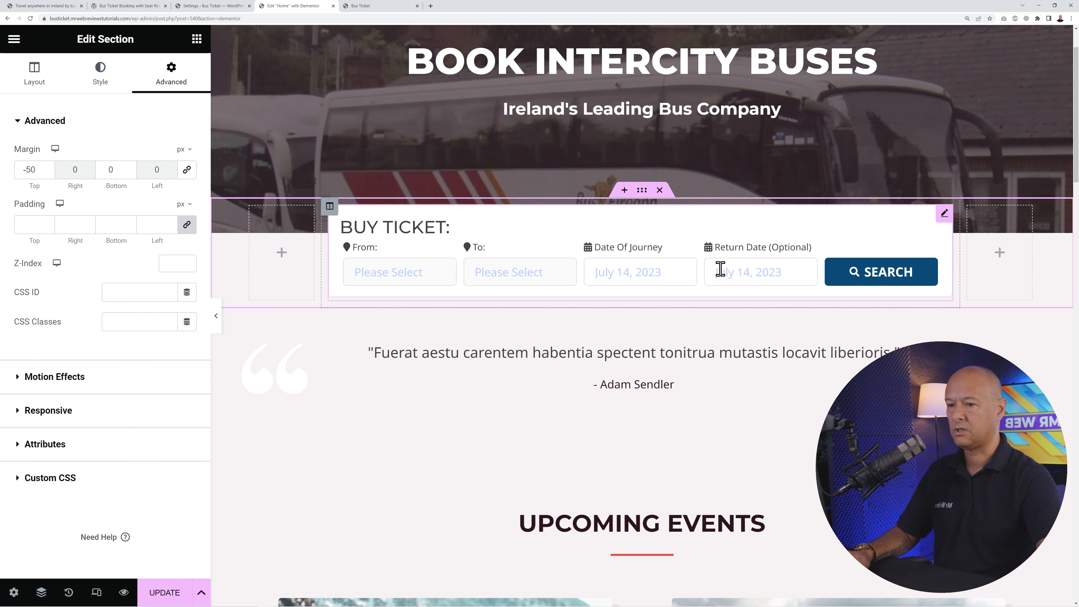
left_click(185, 6)
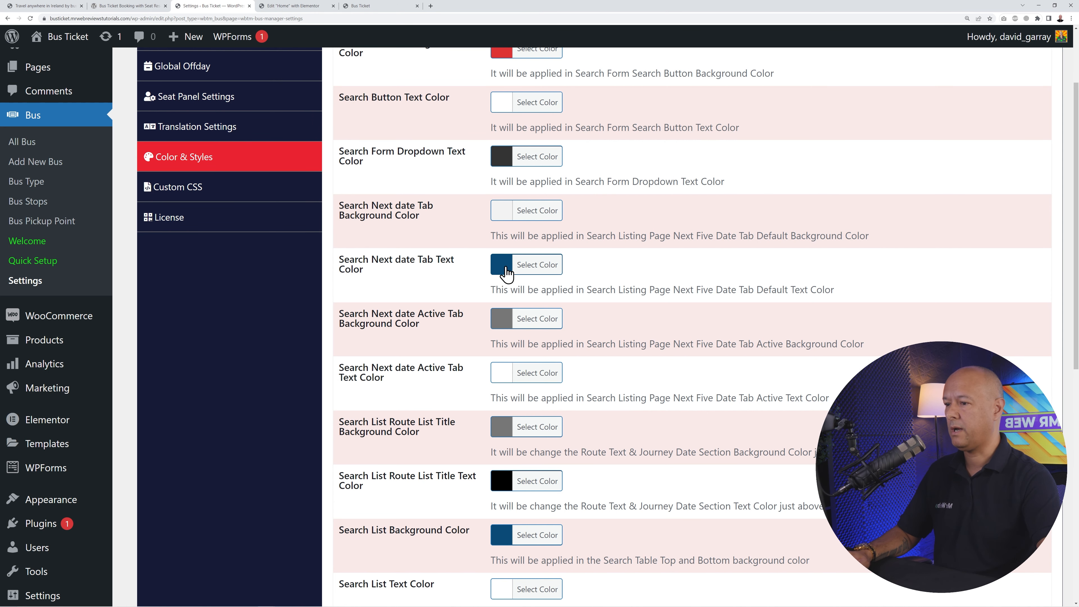
- Make the next-date tab text and the search list background red
left_click(534, 266)
left_click(537, 427)
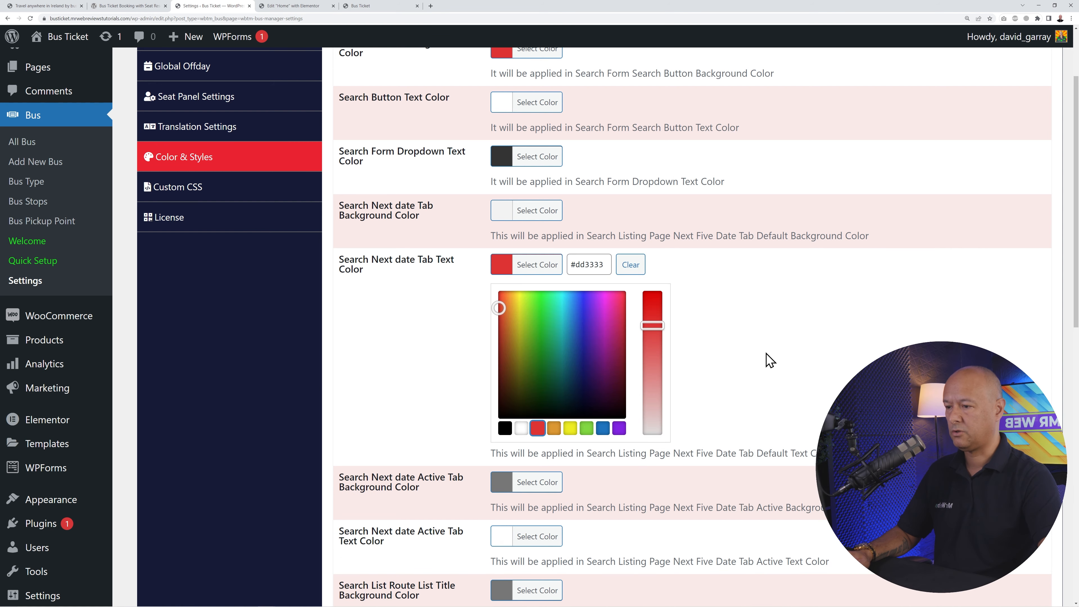
left_click(766, 361)
scroll(756, 353, "down", 5)
left_click(546, 328)
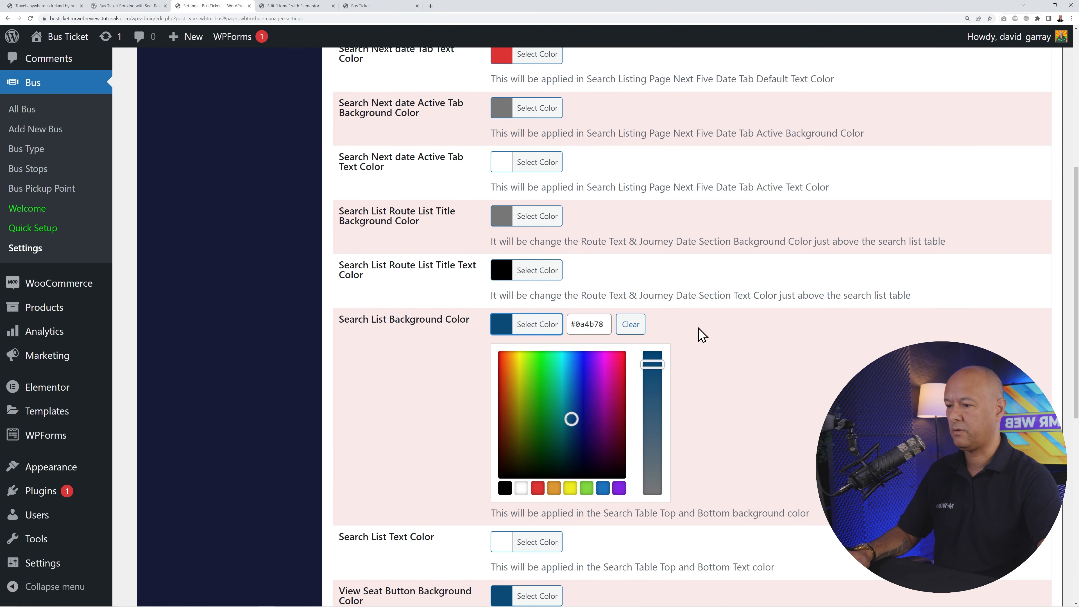
scroll(637, 370, "down", 2)
left_click(537, 383)
left_click(765, 368)
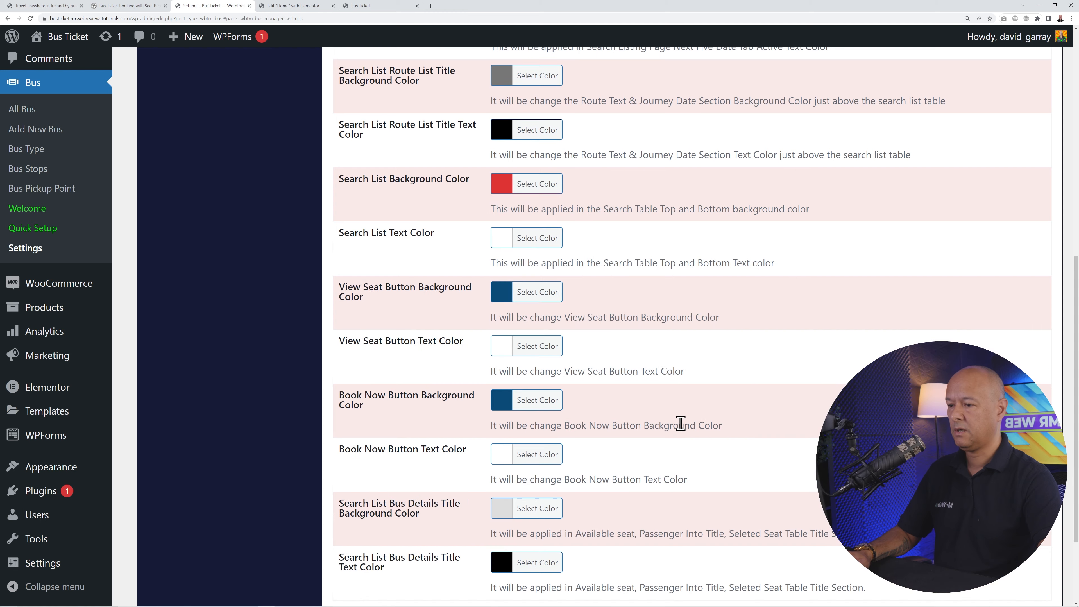
scroll(682, 424, "down", 2)
- Make the View Seat and Book Now button backgrounds red and save the settings
left_click(530, 225)
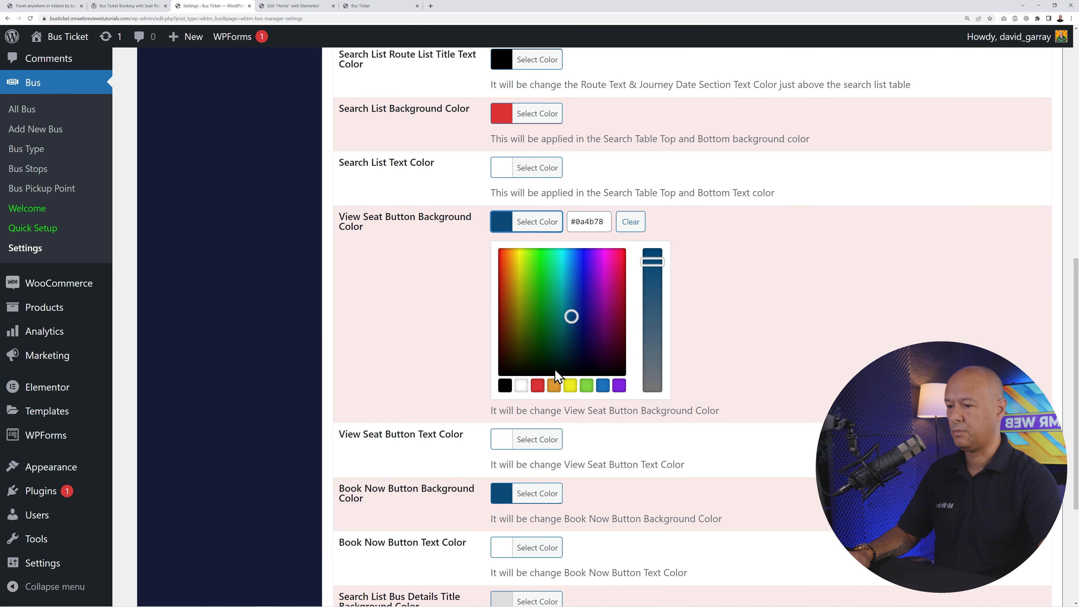
left_click(537, 382)
left_click(787, 361)
scroll(565, 295, "down", 1)
left_click(537, 282)
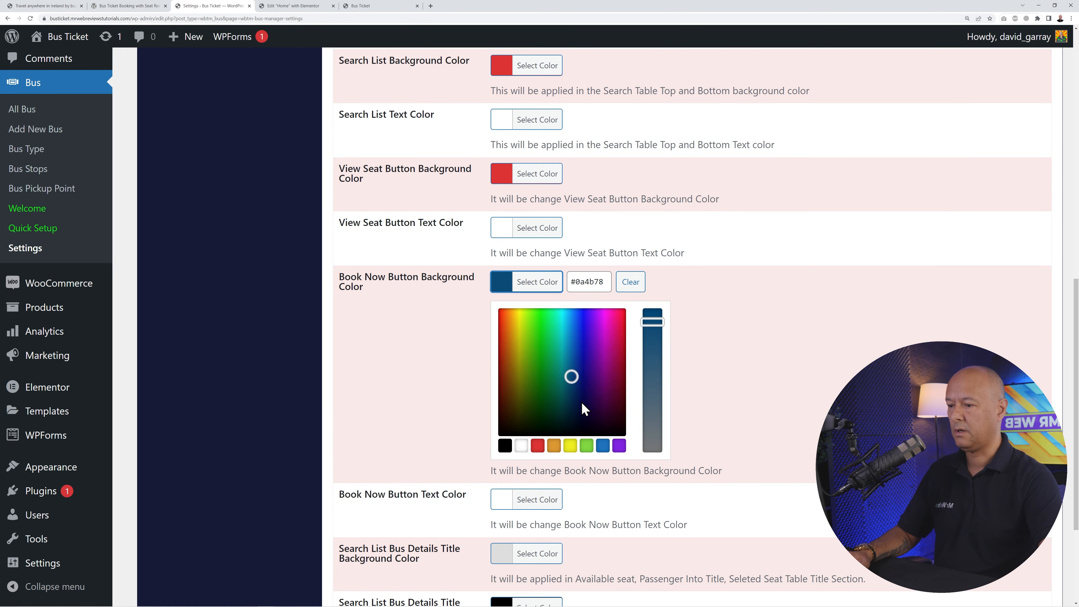
left_click(541, 446)
left_click(754, 412)
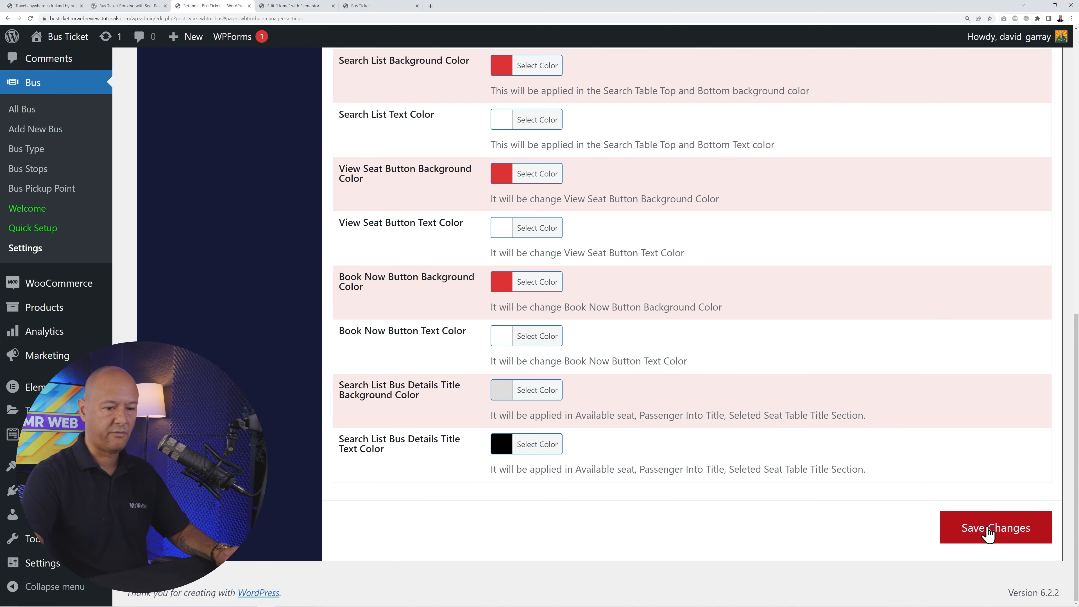
left_click(976, 531)
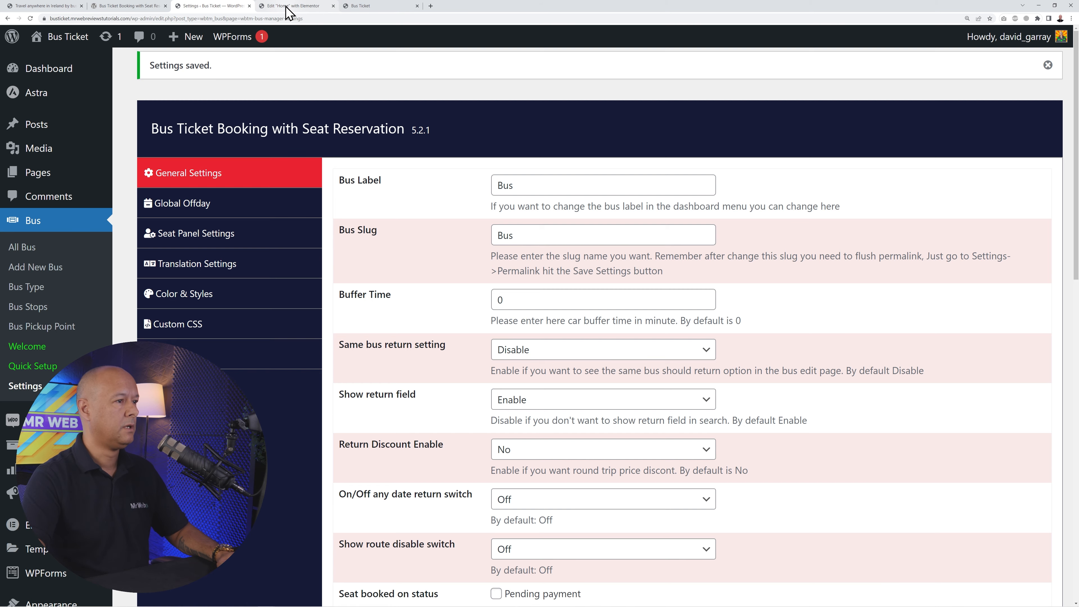
left_click(285, 7)
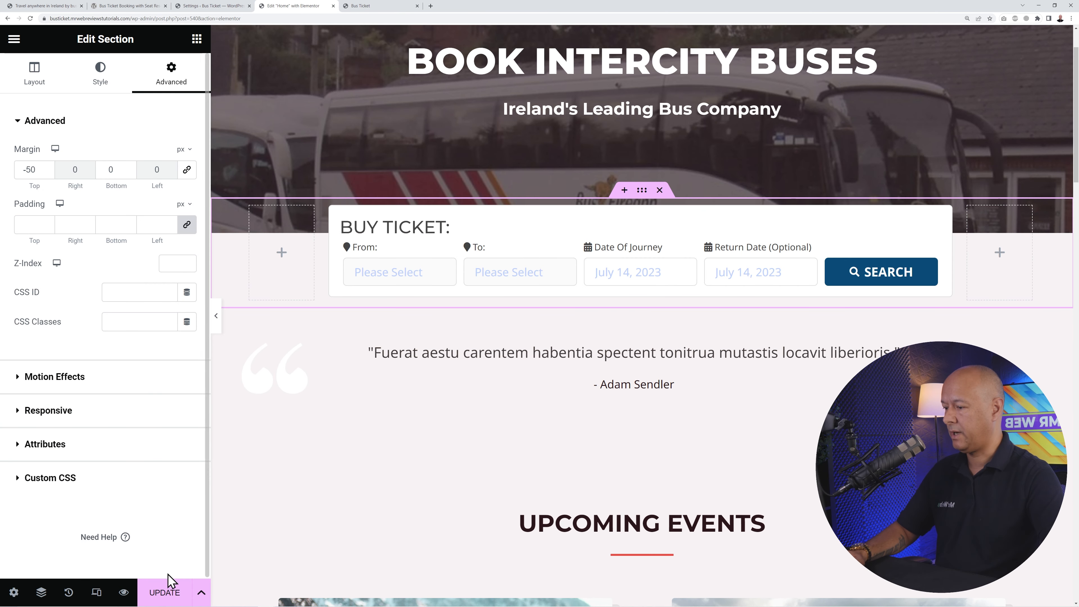
- Update the home page and reload the editor to show the new colours
left_click(167, 589)
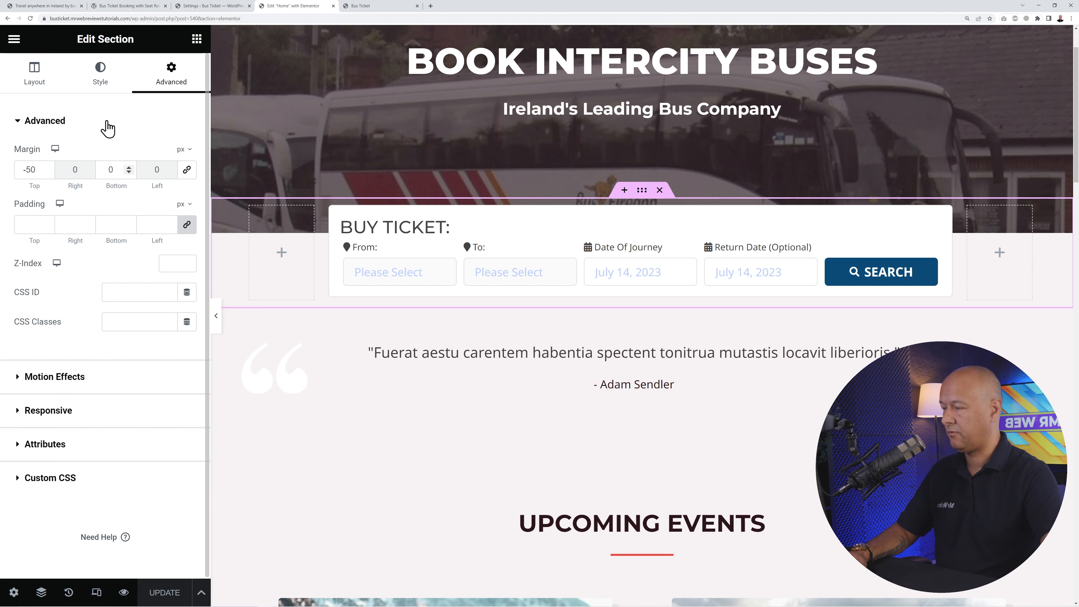
left_click(30, 18)
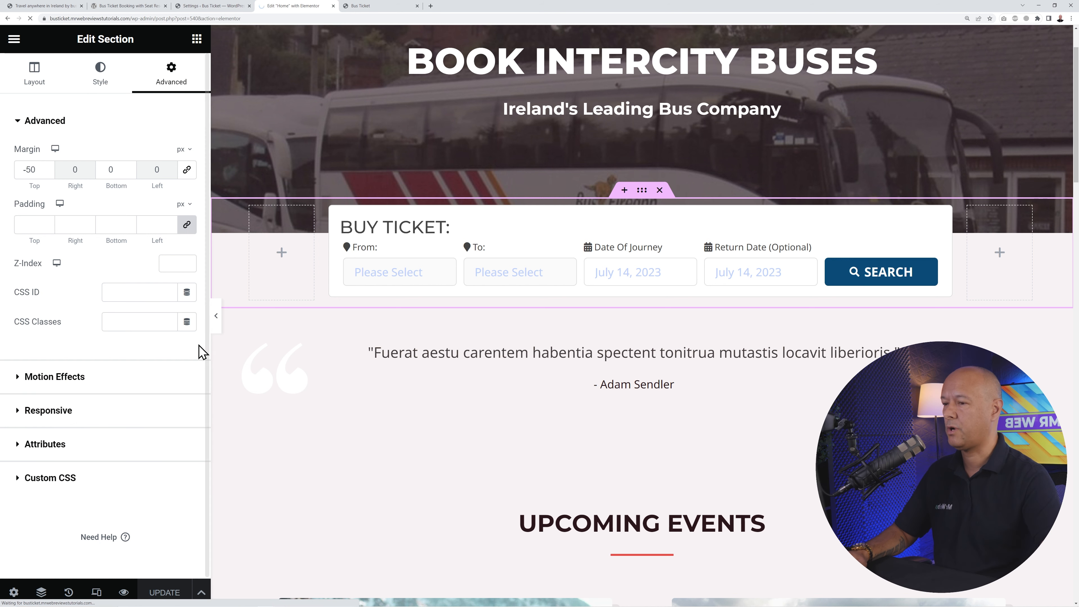
scroll(522, 421, "down", 2)
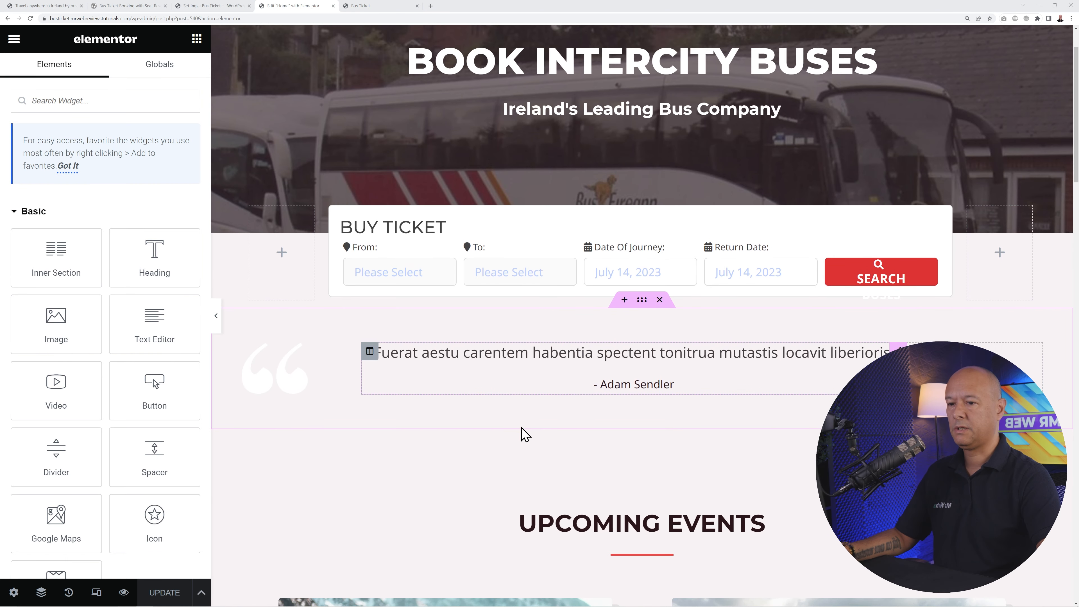
scroll(871, 270, "down", 1)
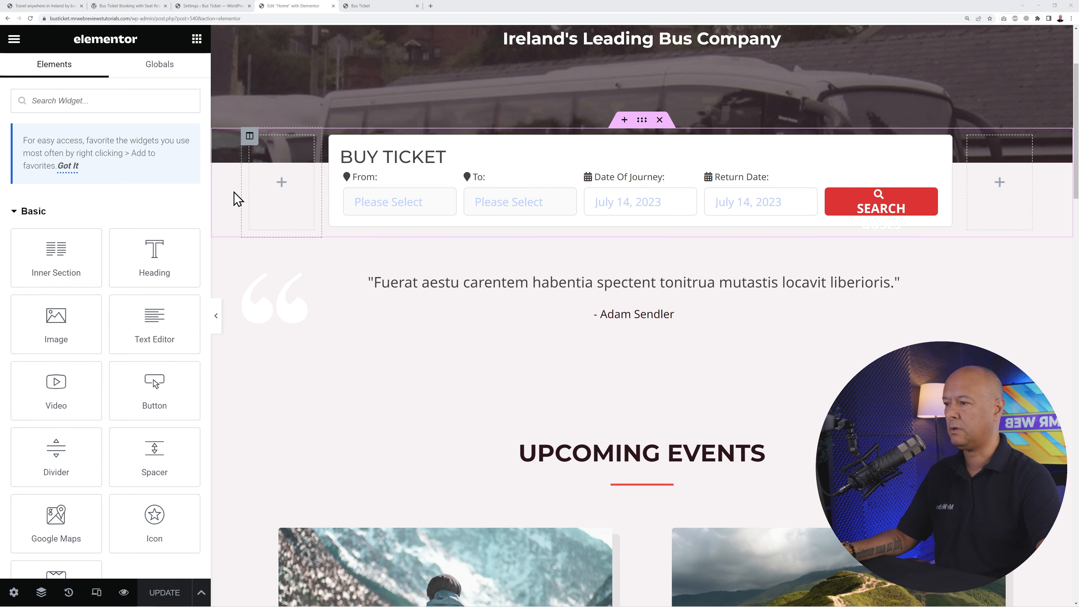
- Delete the empty side columns so the Buy Ticket form spans full width, then view the live site
left_click_drag(323, 172, 283, 180)
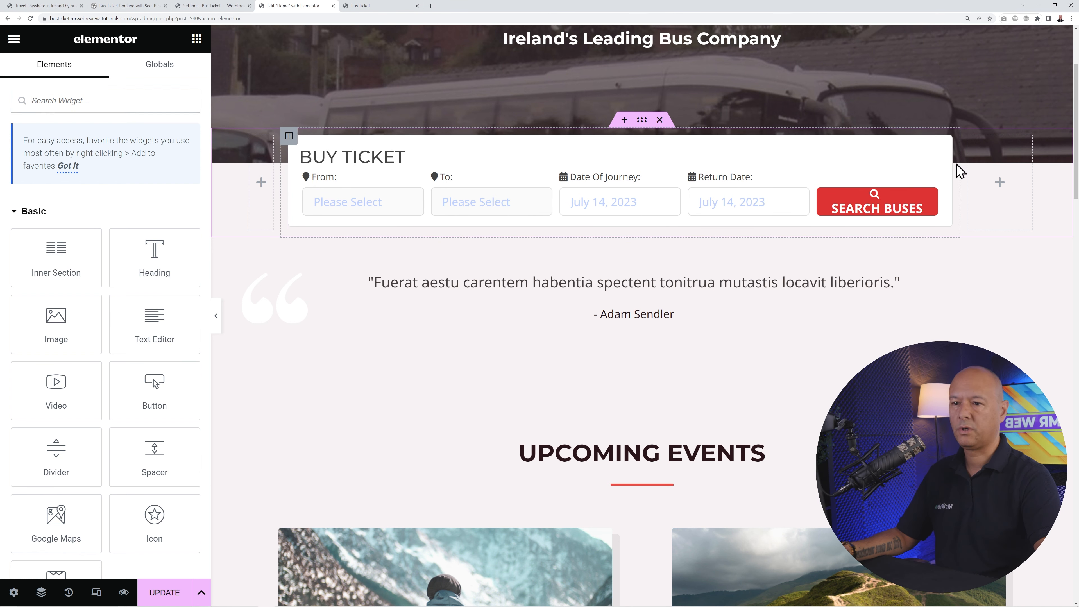
left_click_drag(959, 163, 1002, 167)
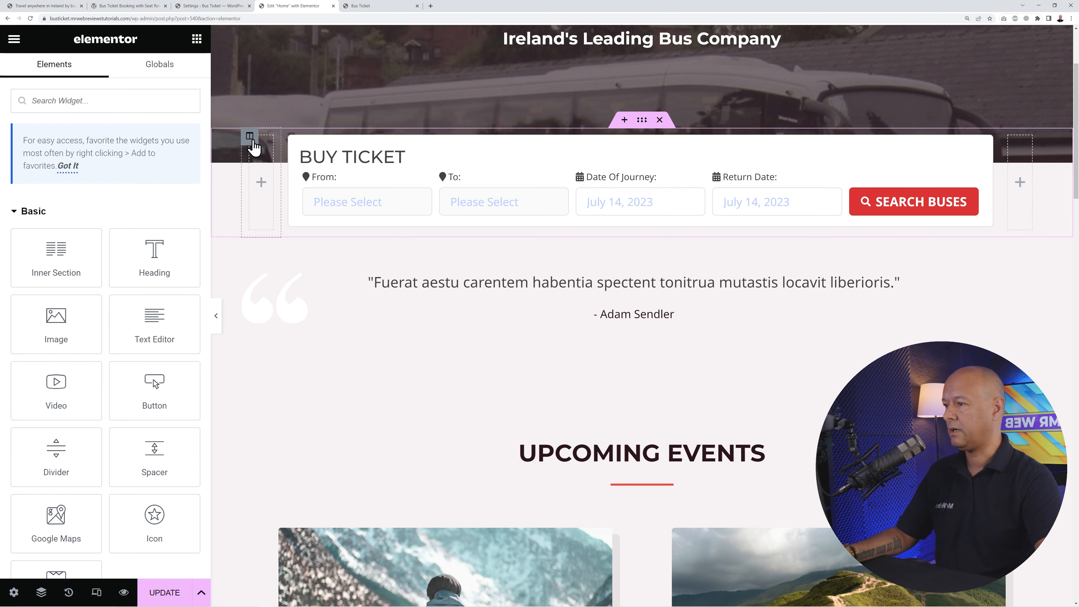
right_click(253, 145)
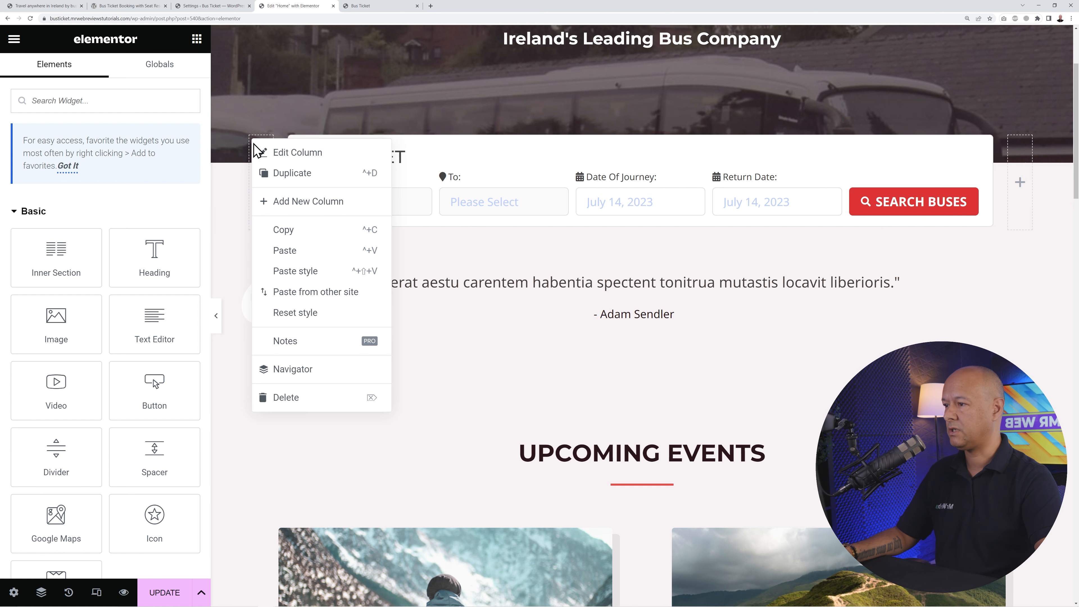
left_click(311, 407)
right_click(650, 144)
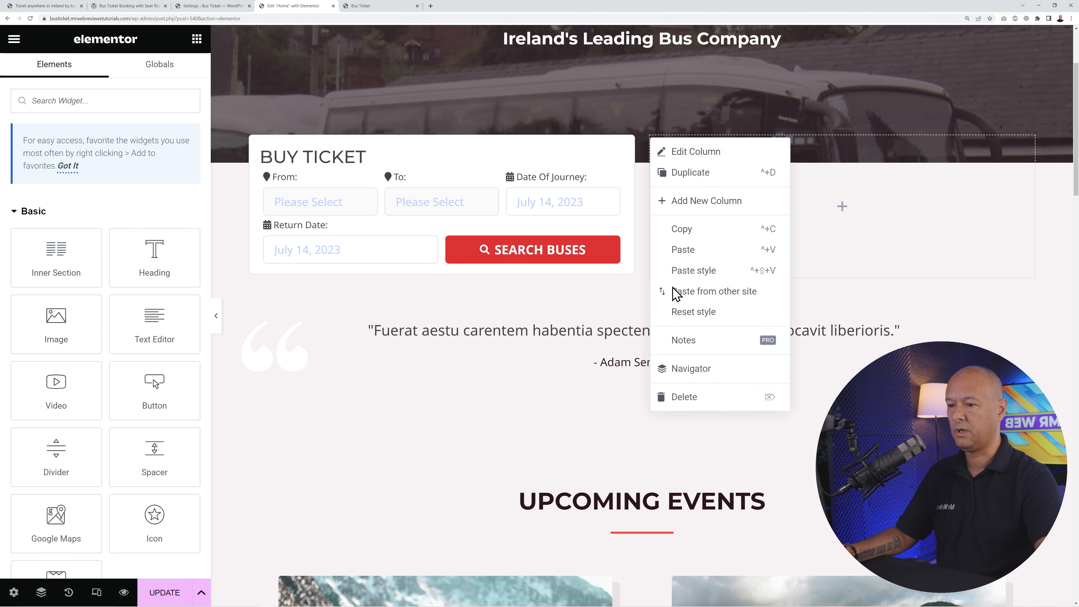
left_click(682, 399)
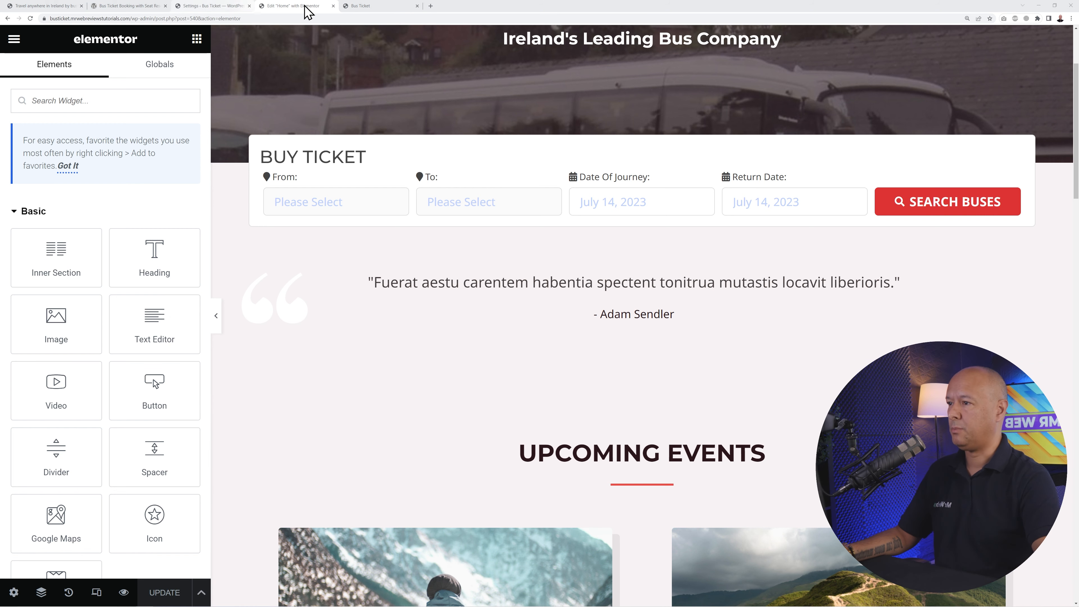
left_click(361, 7)
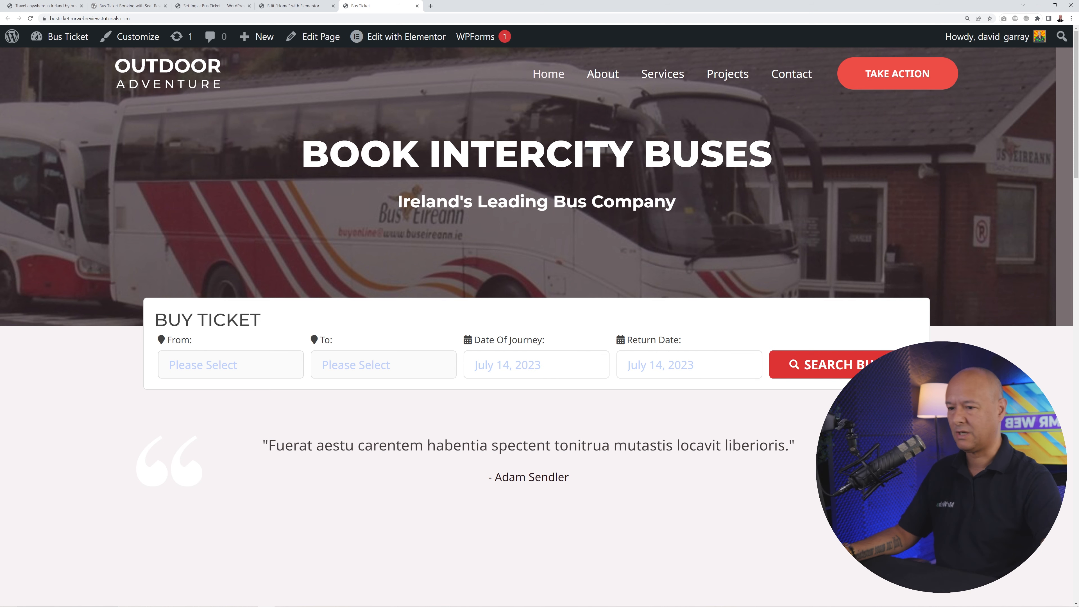
- Choose Dublin Airport as the departure stop and Sligo (Bus Station) as the destination
left_click(249, 359)
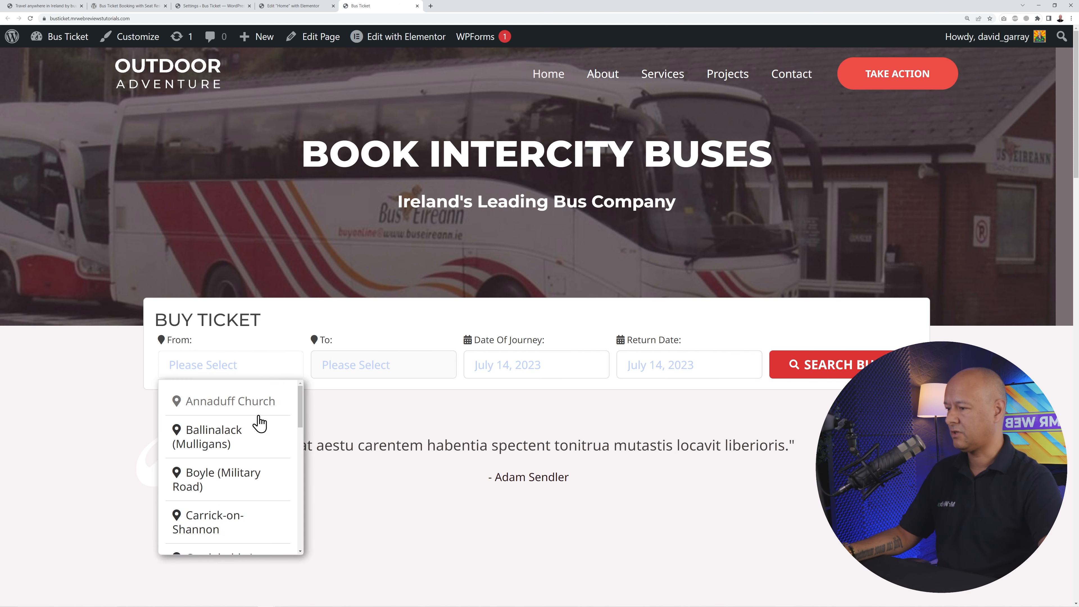
scroll(251, 448, "down", 2)
scroll(254, 459, "up", 2)
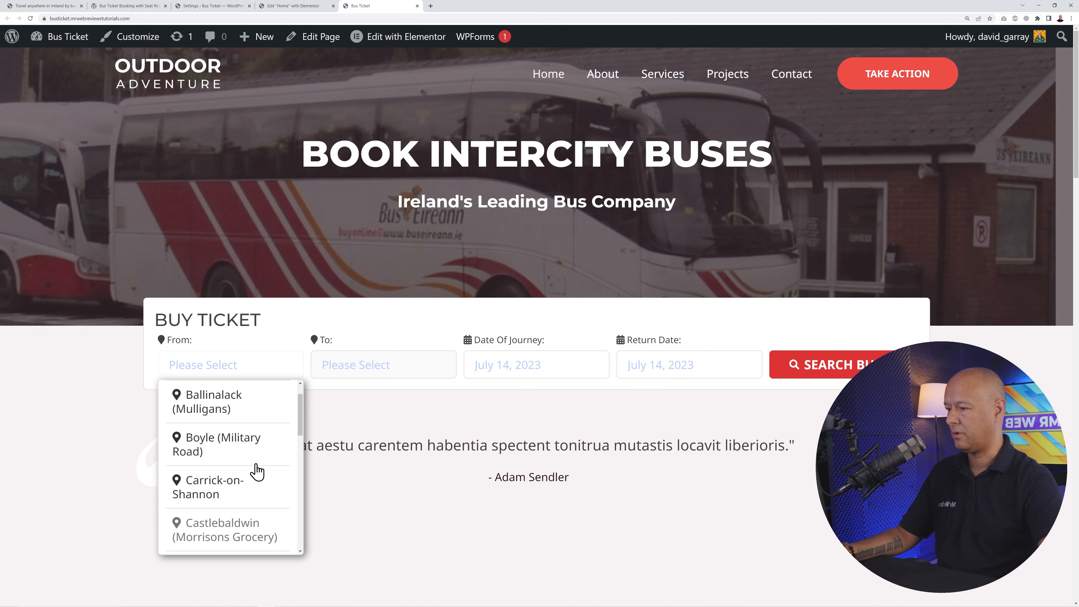
scroll(225, 452, "down", 5)
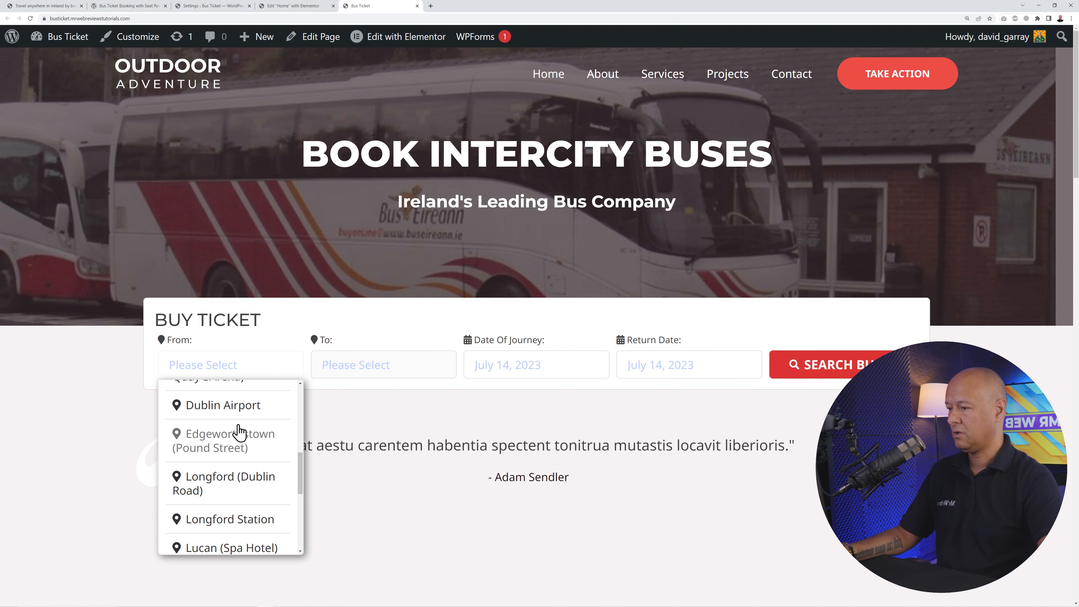
left_click(240, 409)
left_click(385, 364)
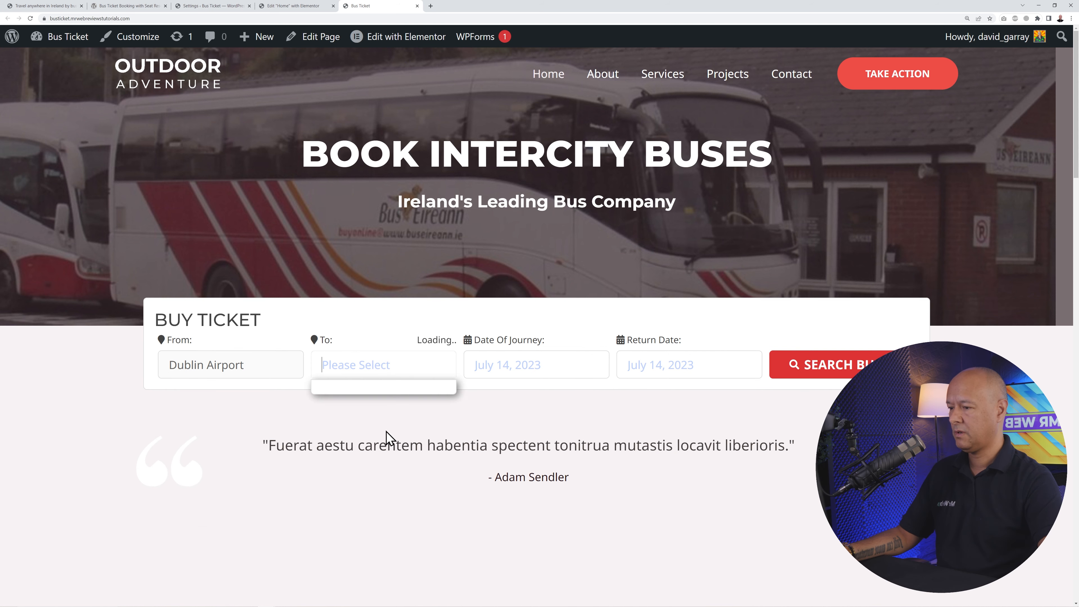
scroll(385, 437, "down", 10)
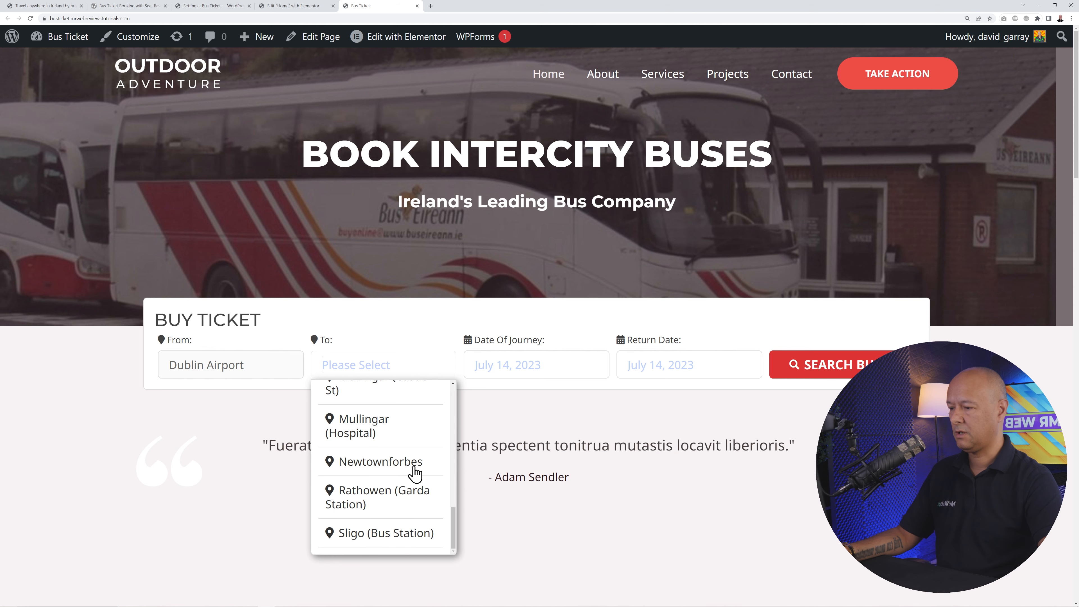
left_click(407, 539)
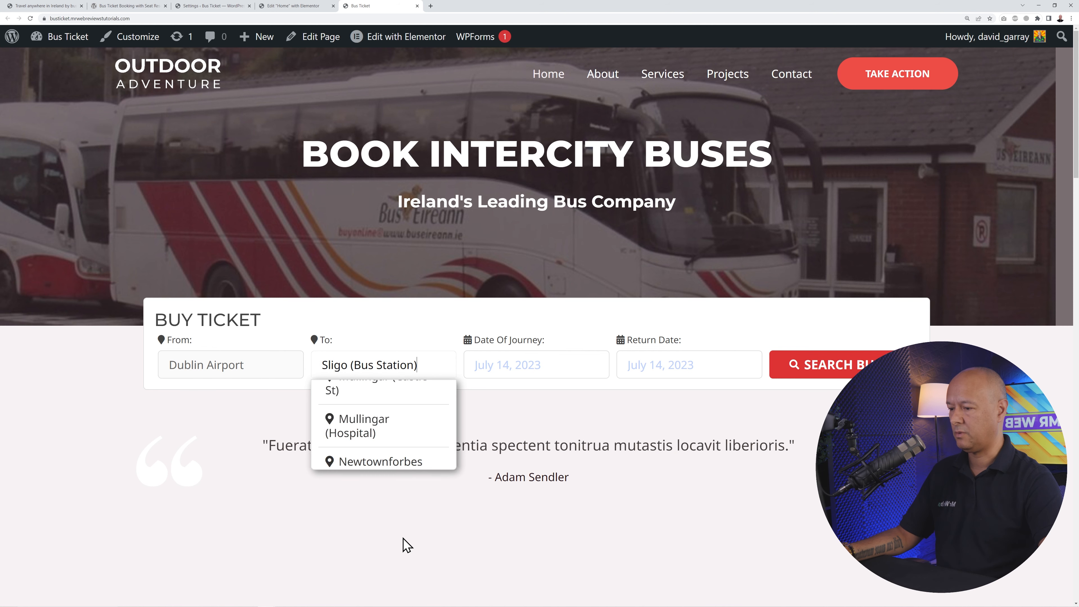
- Set both journey and return dates to 2023-07-17, then scroll through the homepage
left_click(552, 374)
left_click(486, 537)
left_click(660, 366)
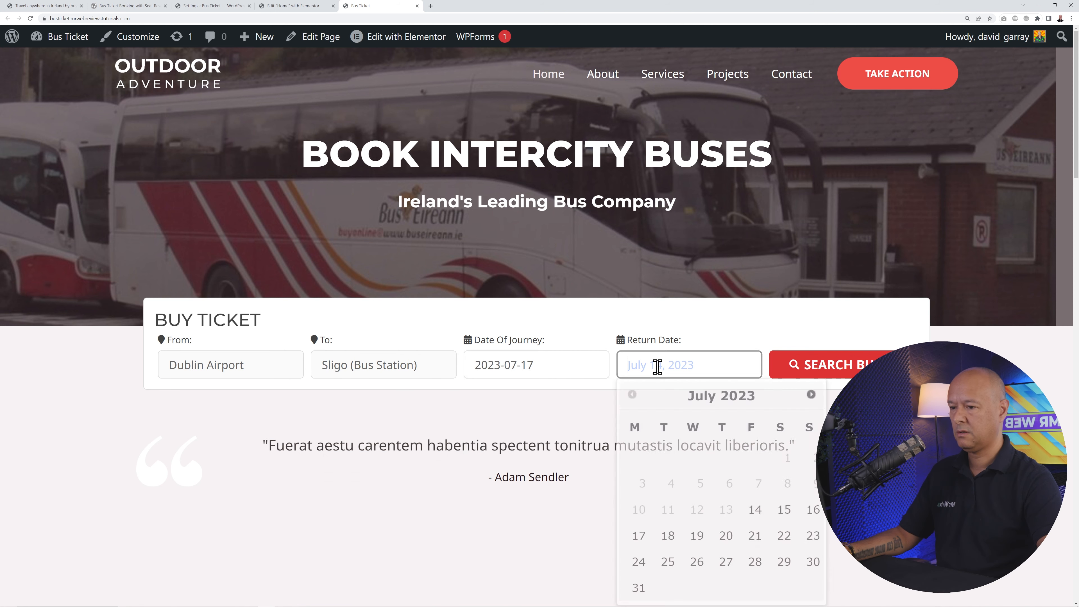
left_click(639, 537)
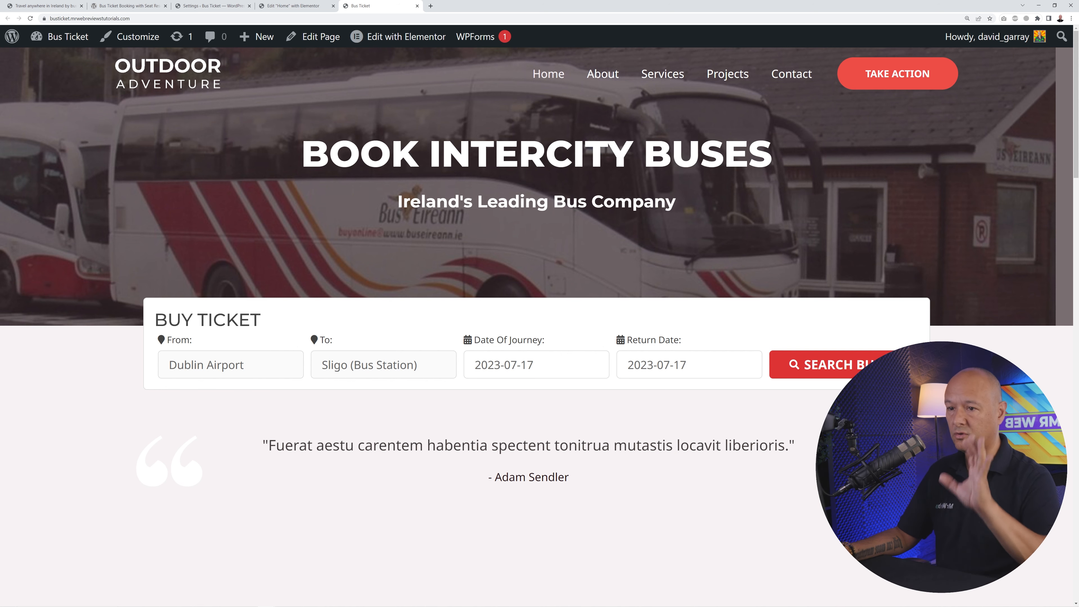
scroll(539, 298, "down", 5)
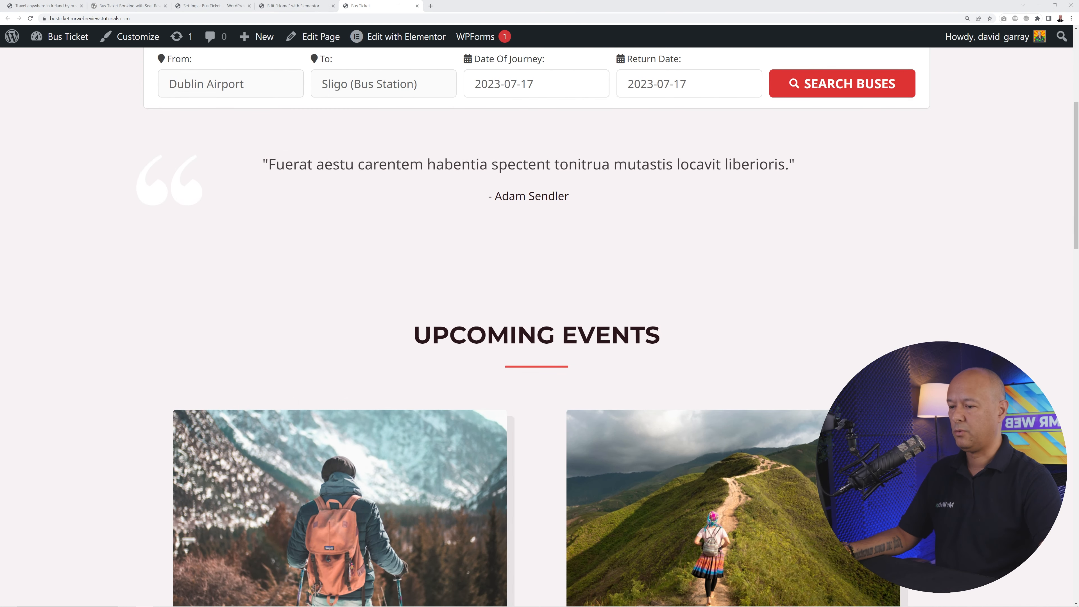
scroll(276, 272, "down", 2)
scroll(381, 482, "down", 2)
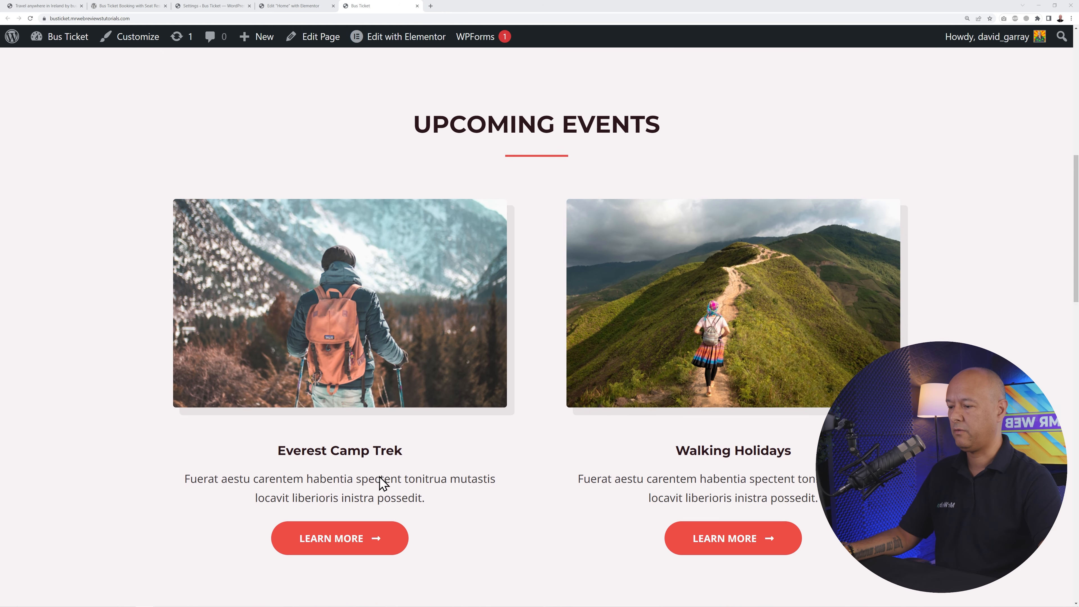
scroll(540, 298, "down", 5)
scroll(540, 297, "down", 4)
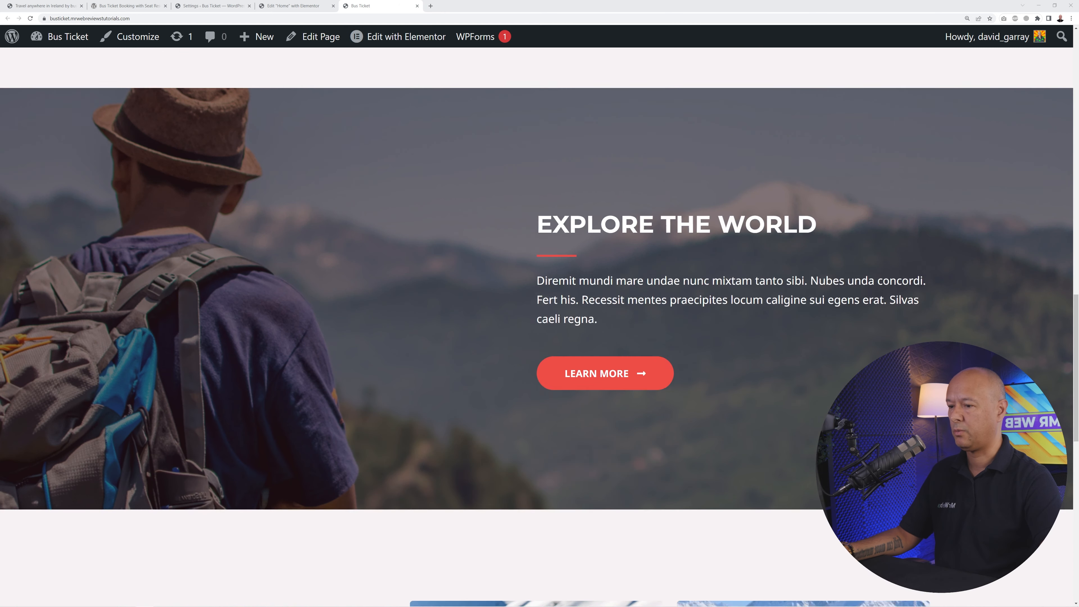
scroll(539, 297, "up", 5)
scroll(539, 326, "up", 14)
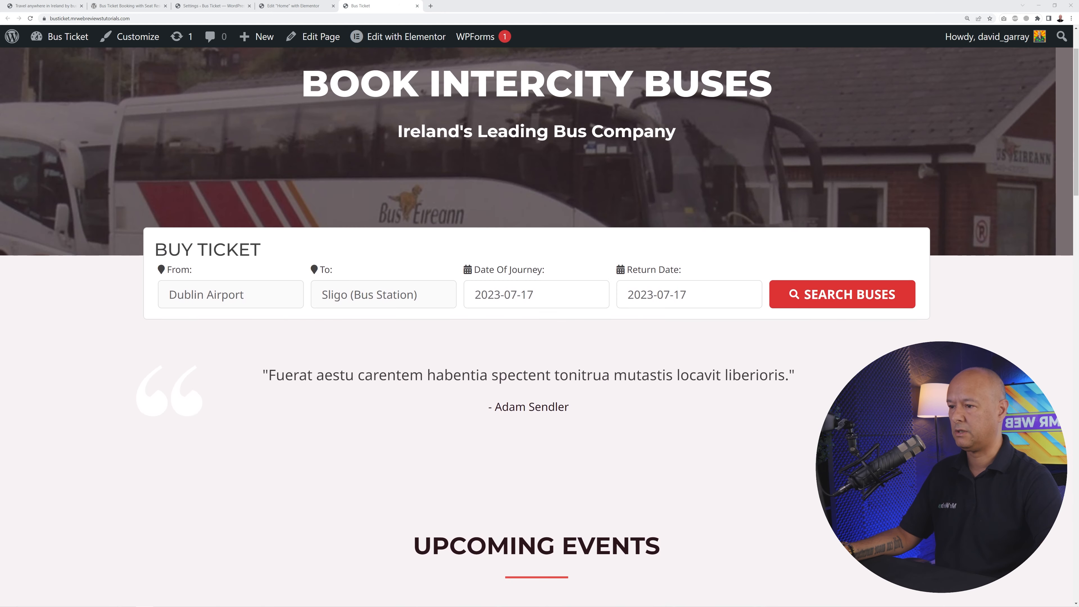
scroll(539, 318, "down", 3)
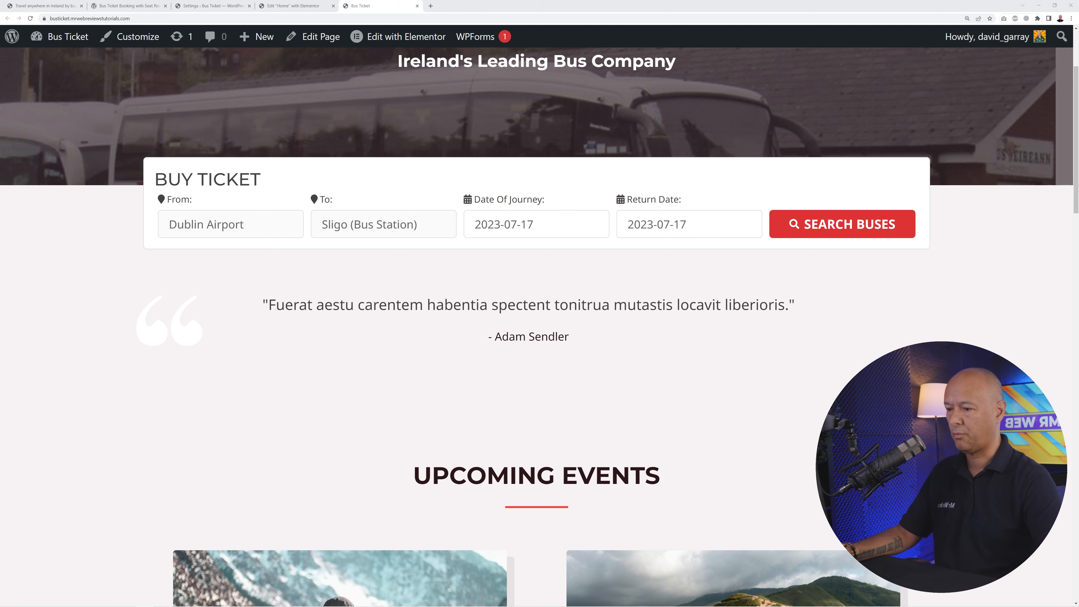
- Paste the punctual, clean-buses review over the testimonial placeholder and replace the author name
left_click(303, 6)
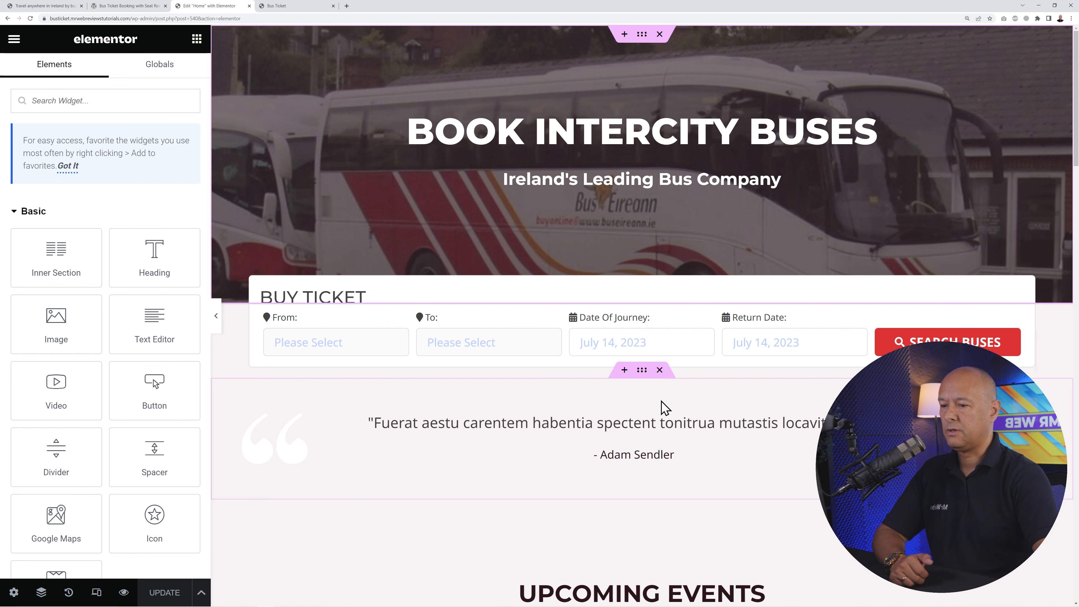
scroll(662, 406, "down", 2)
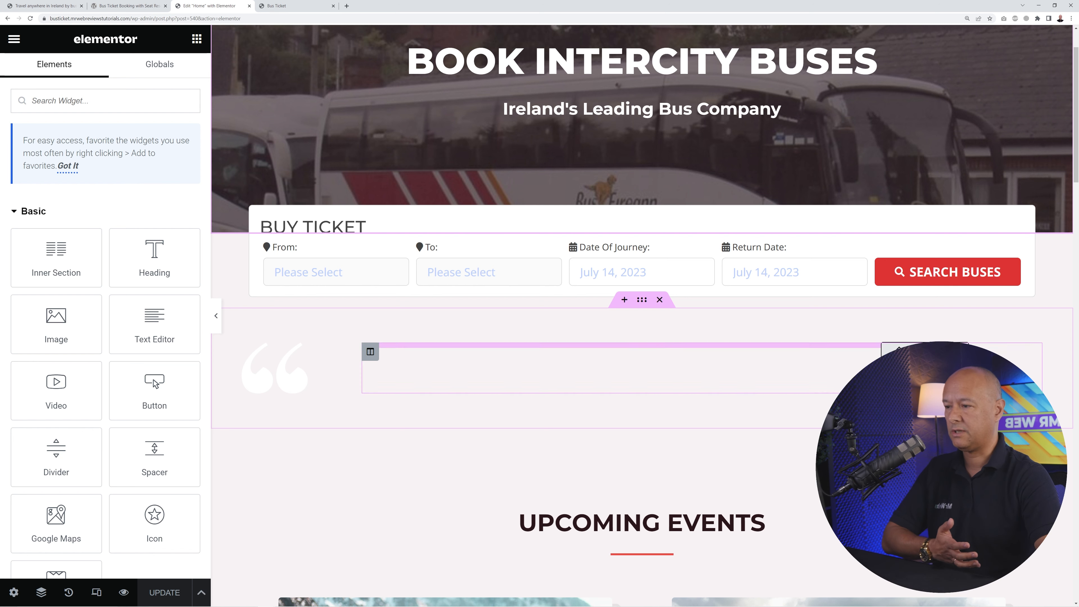
left_click(369, 351)
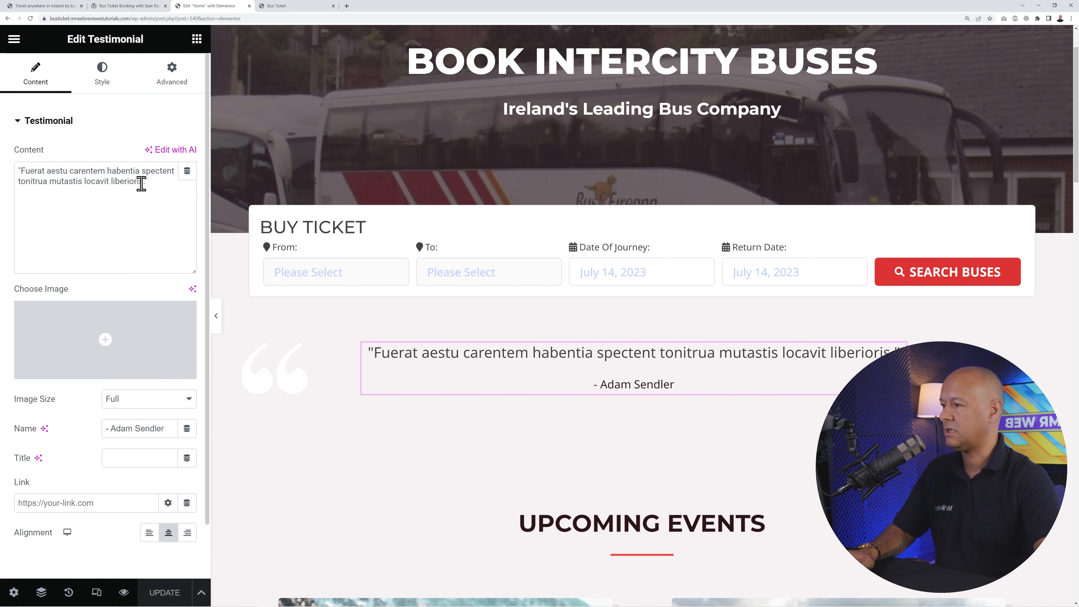
left_click_drag(142, 183, 51, 171)
type("Really happy with the service provided. Buses are always on time, kept clean and driver is very polite and accommodating")
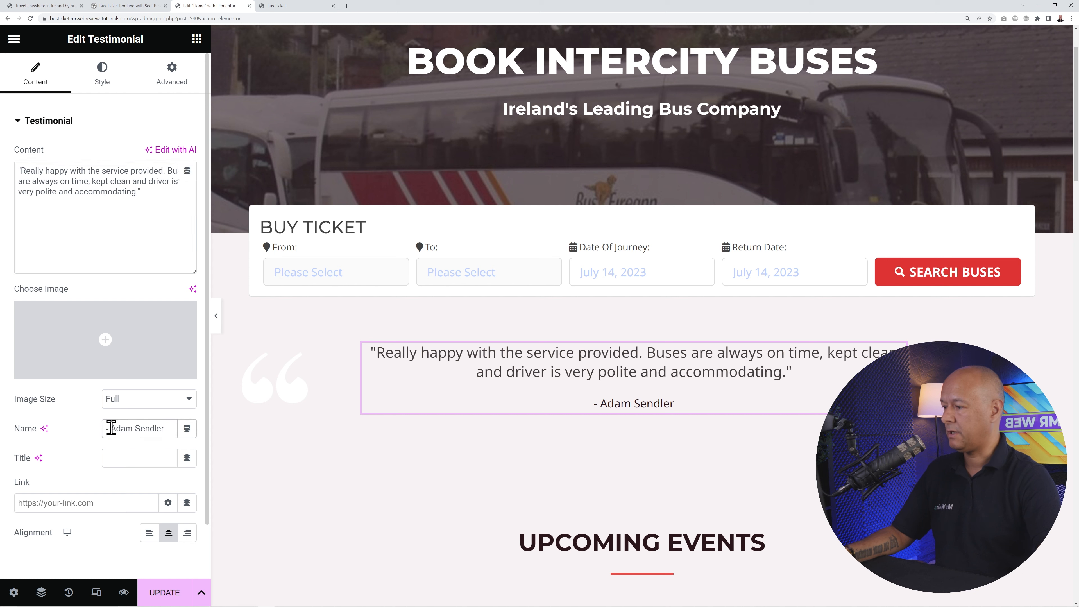
left_click_drag(110, 428, 156, 427)
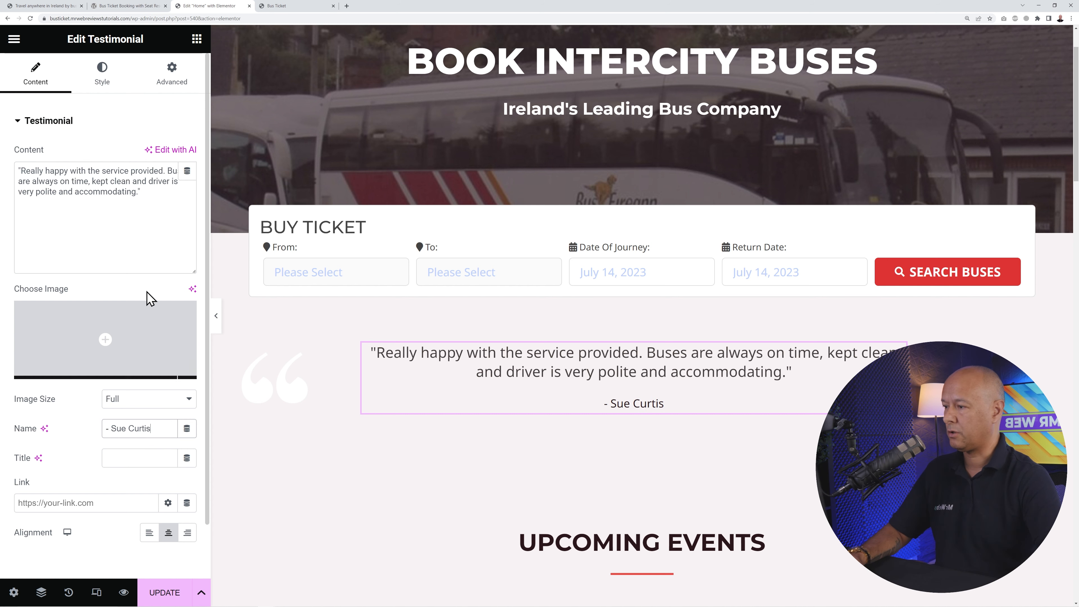
left_click(138, 238)
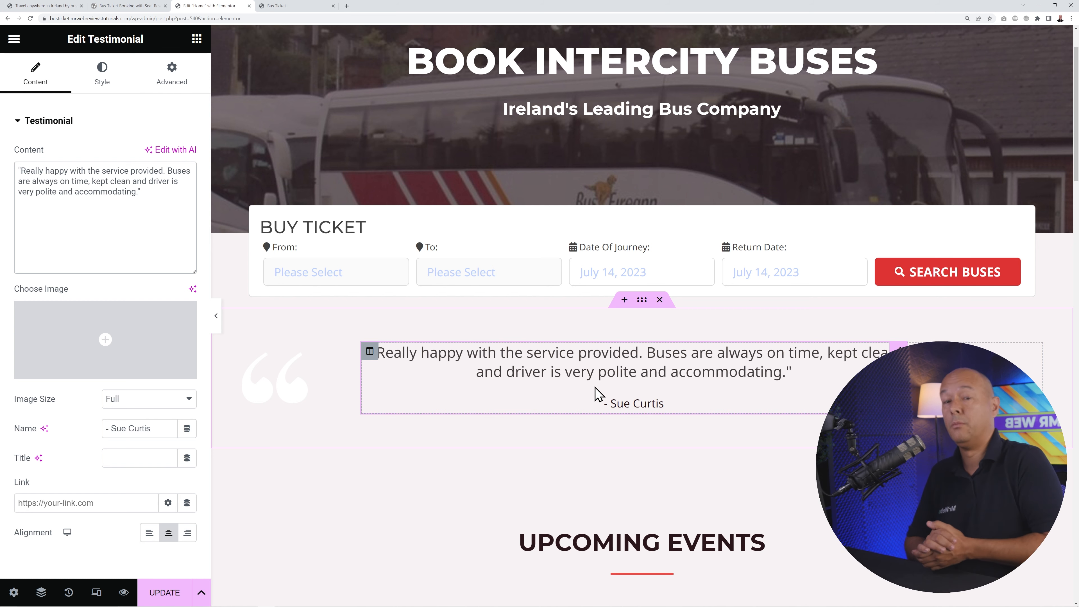
- Delete the Everest title, description and Learn More button, keeping the trekking image
scroll(761, 470, "down", 5)
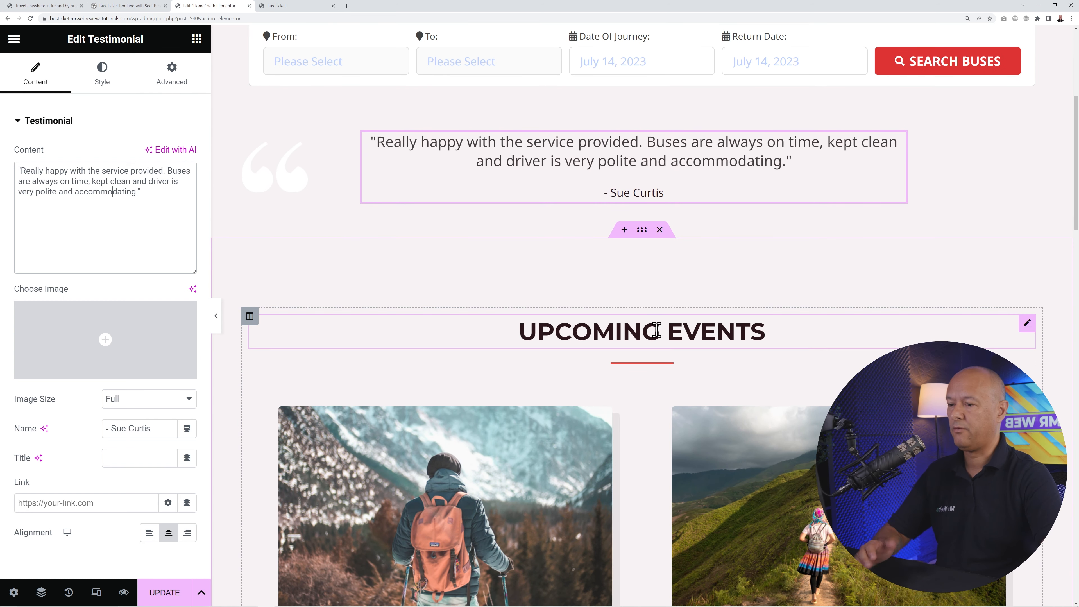
scroll(658, 340, "down", 3)
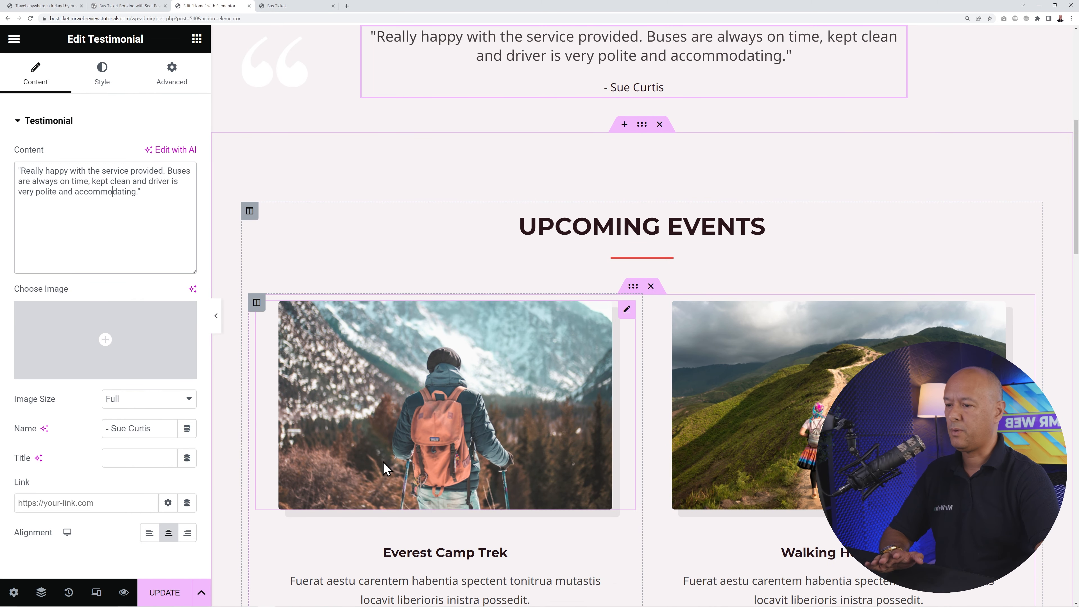
scroll(594, 488, "down", 2)
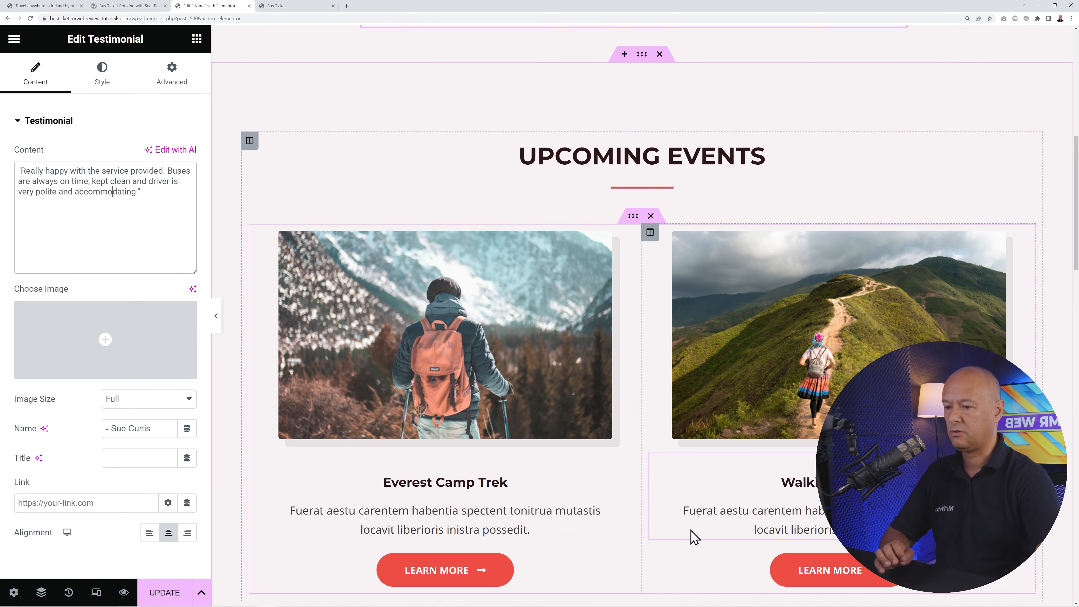
scroll(576, 486, "down", 1)
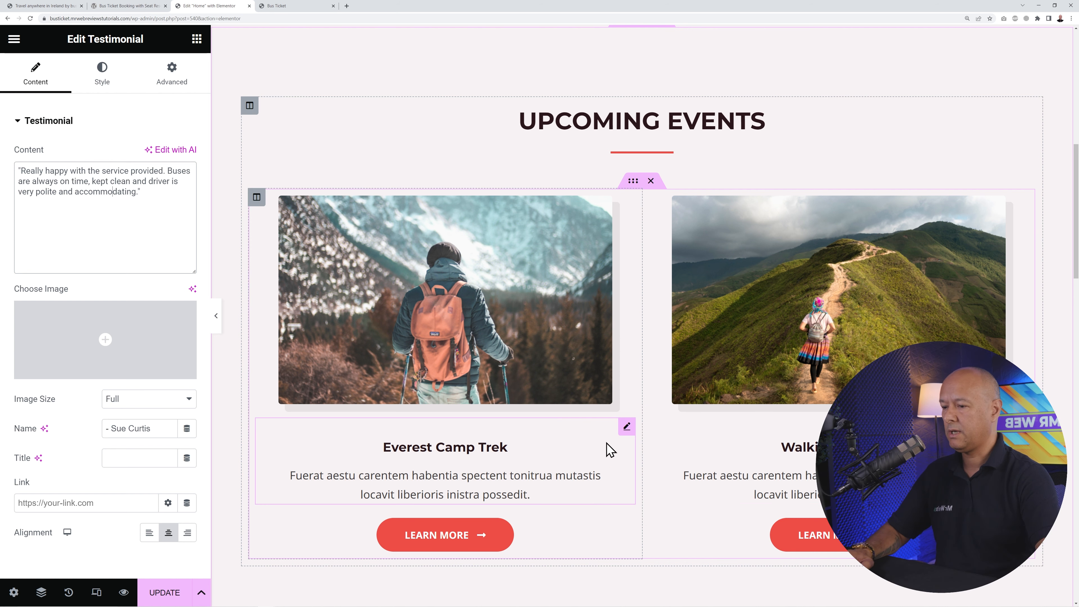
right_click(621, 429)
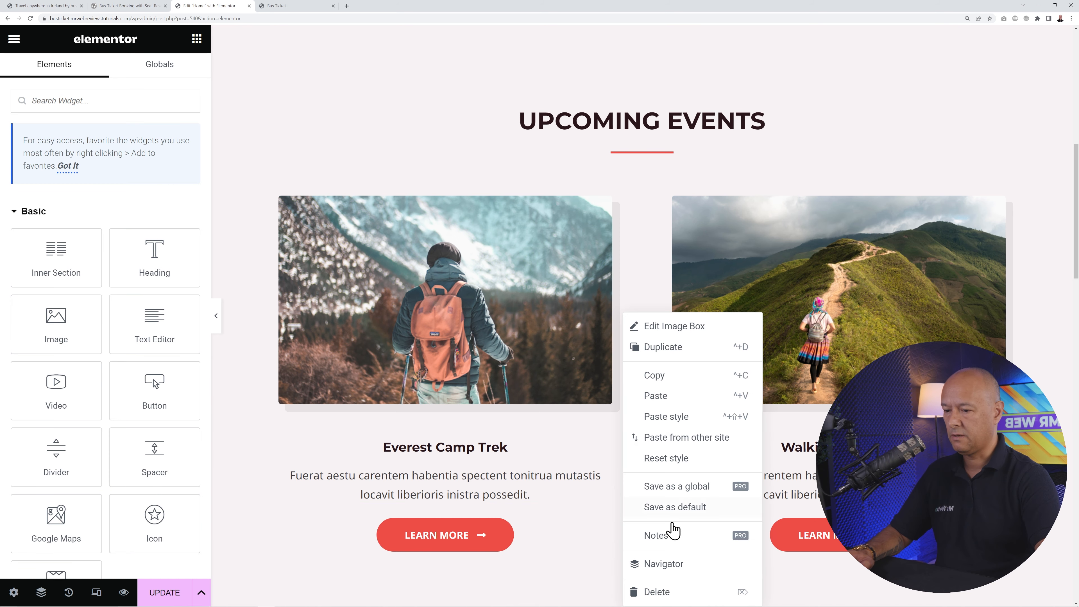
left_click(657, 591)
right_click(624, 439)
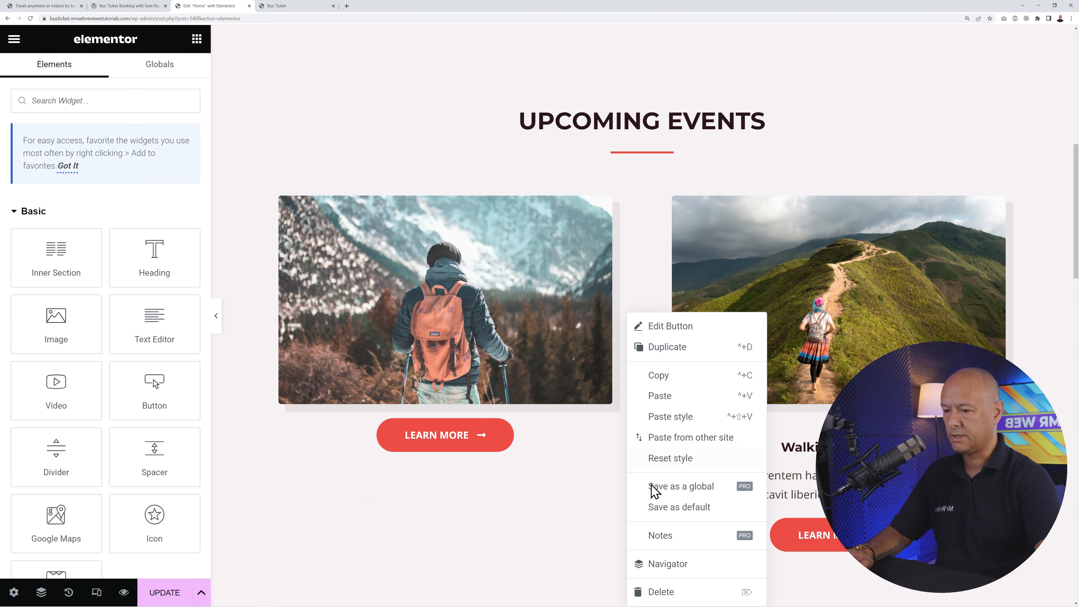
left_click(671, 591)
- Delete the Walking Holidays image, text block and Learn More button
right_click(1013, 213)
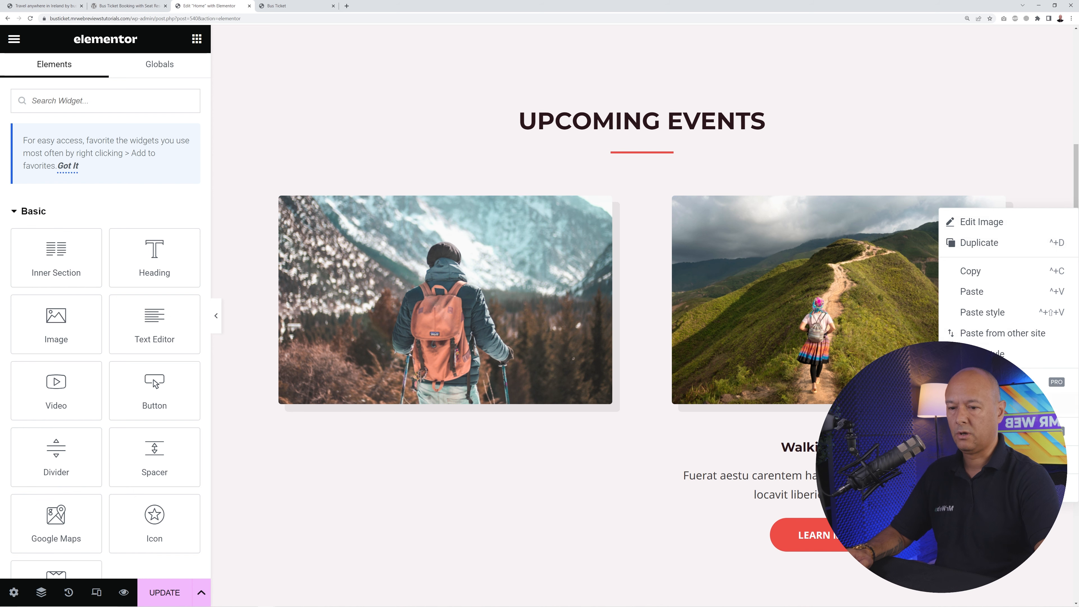
left_click(1019, 488)
right_click(1024, 218)
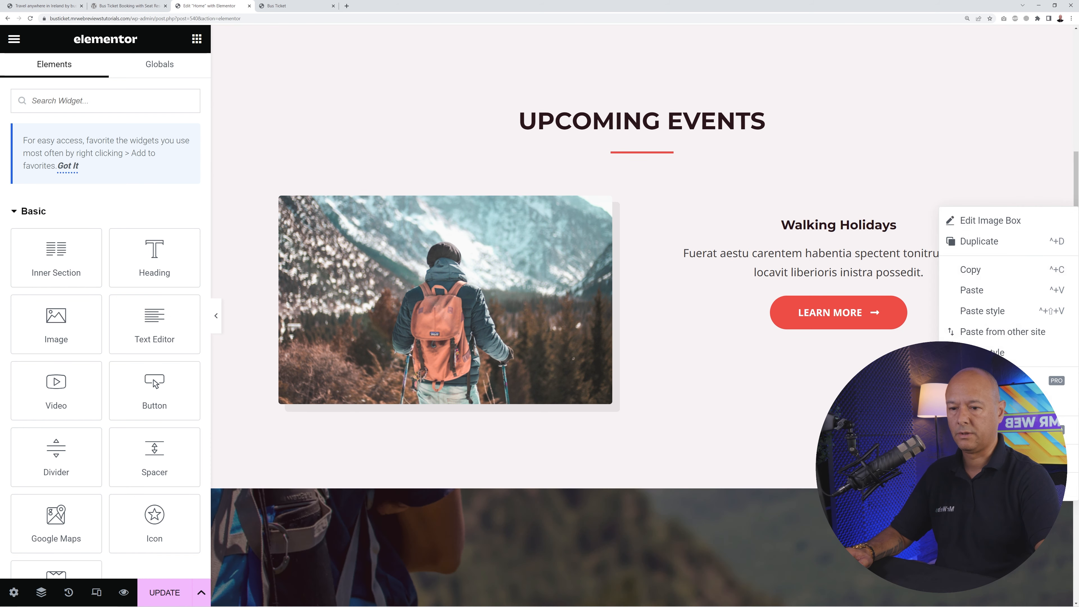
left_click(1019, 488)
right_click(1021, 216)
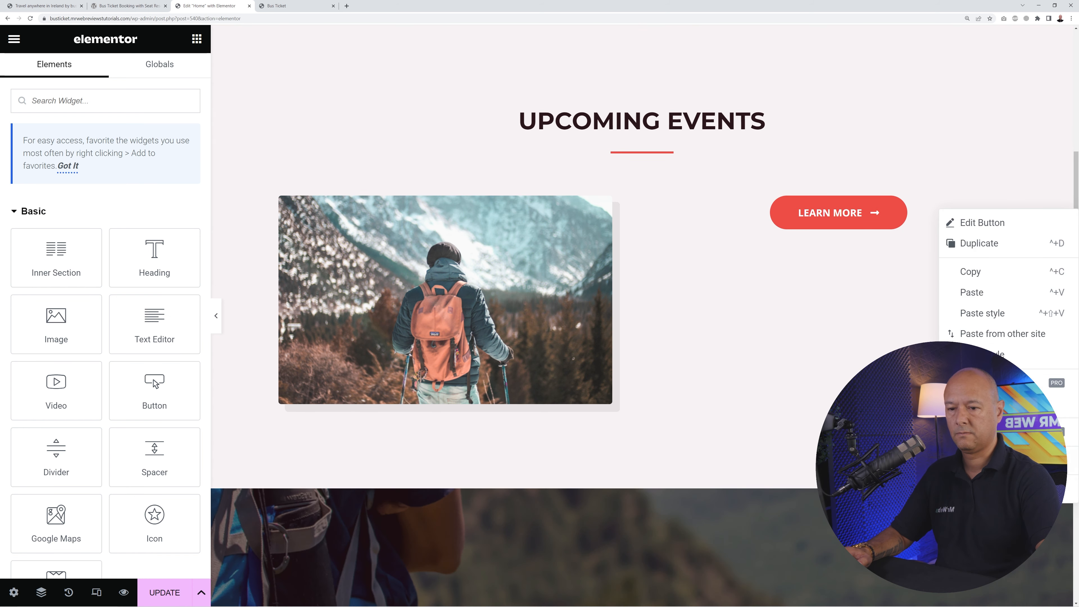
left_click(1019, 489)
- Replace the Everest trekking image with the uploaded bus photo 1K0A3163-527.jpg
scroll(766, 289, "down", 2)
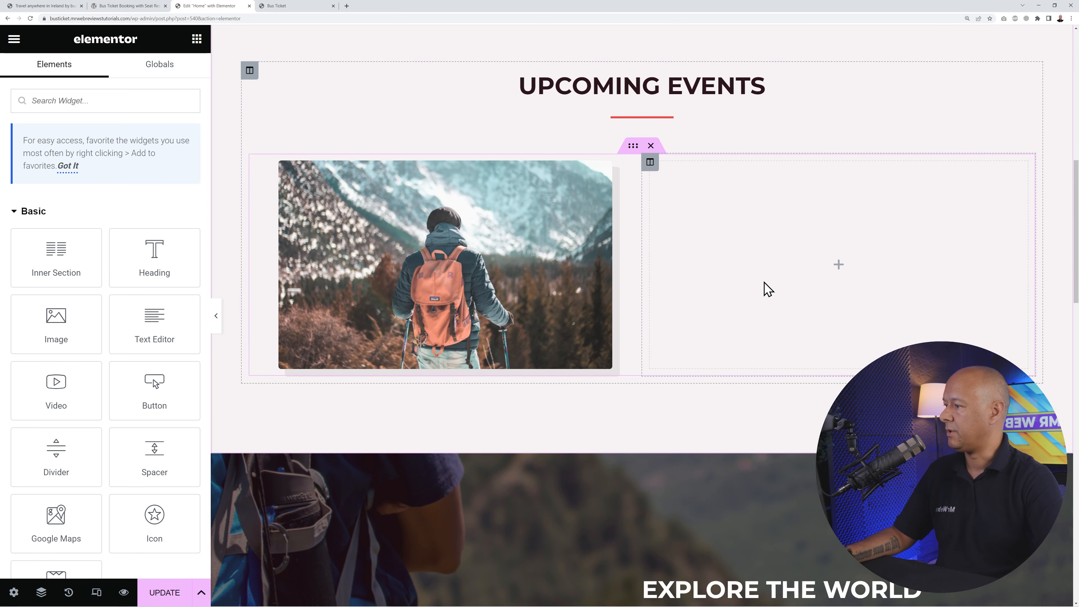
scroll(767, 289, "up", 2)
scroll(712, 248, "down", 1)
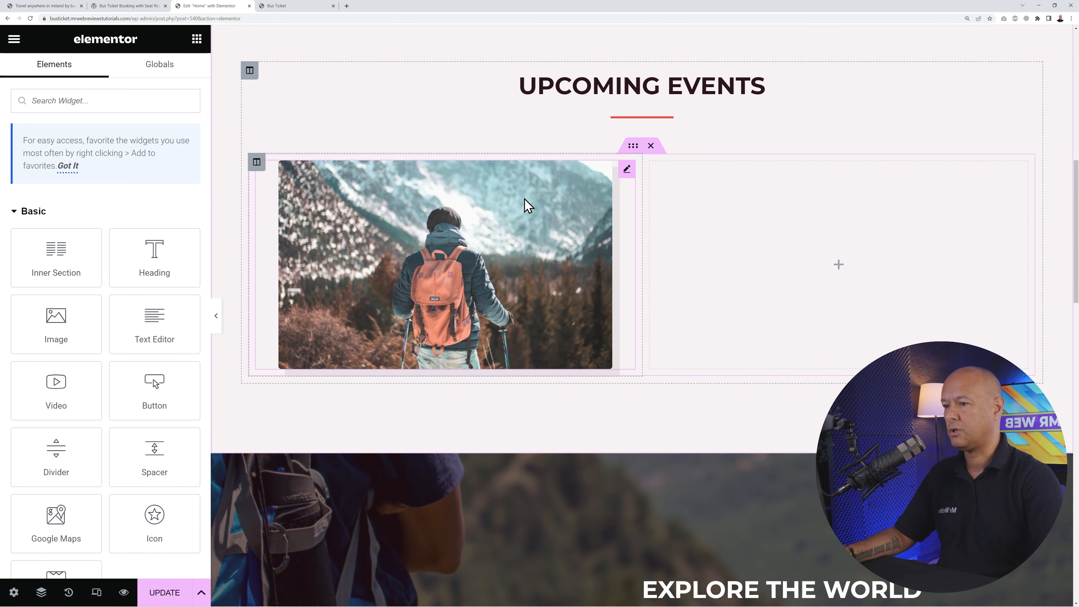
left_click(626, 169)
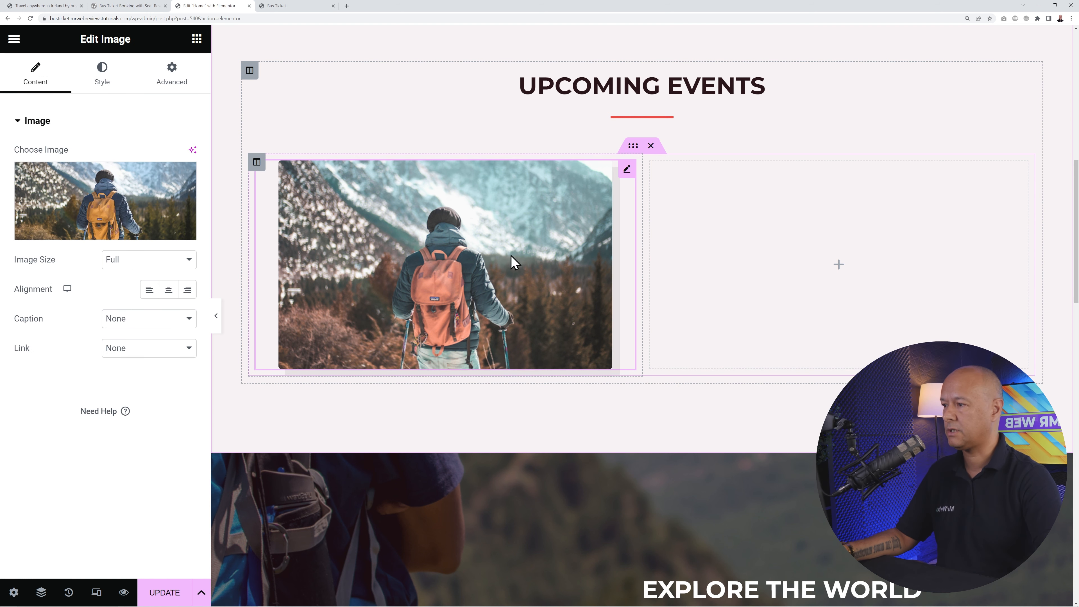
left_click(136, 202)
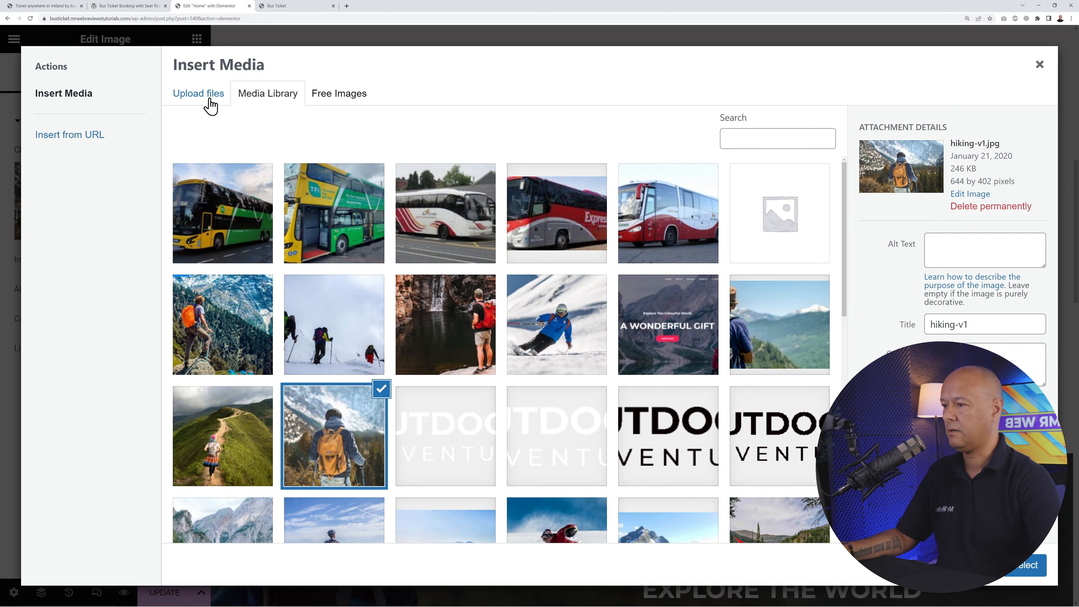
left_click(209, 106)
left_click(623, 313)
left_click(94, 81)
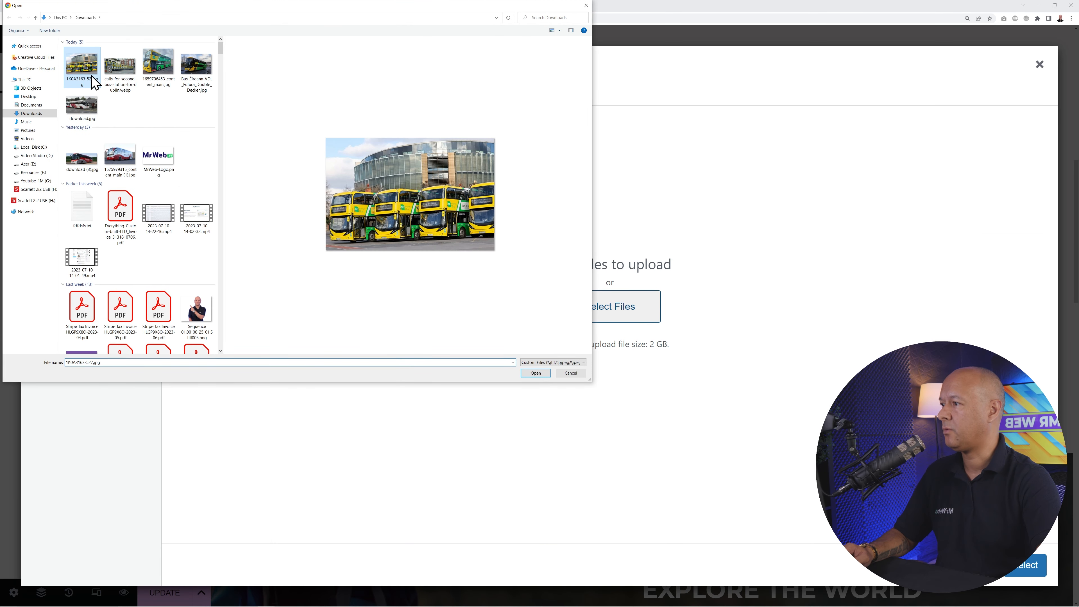
left_click(543, 376)
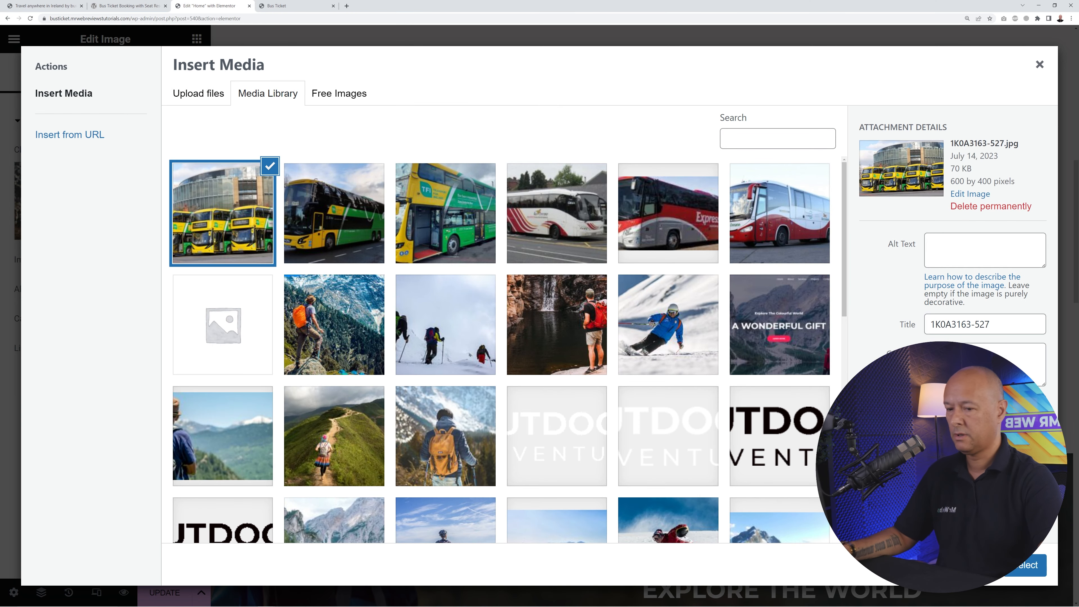
left_click(1026, 566)
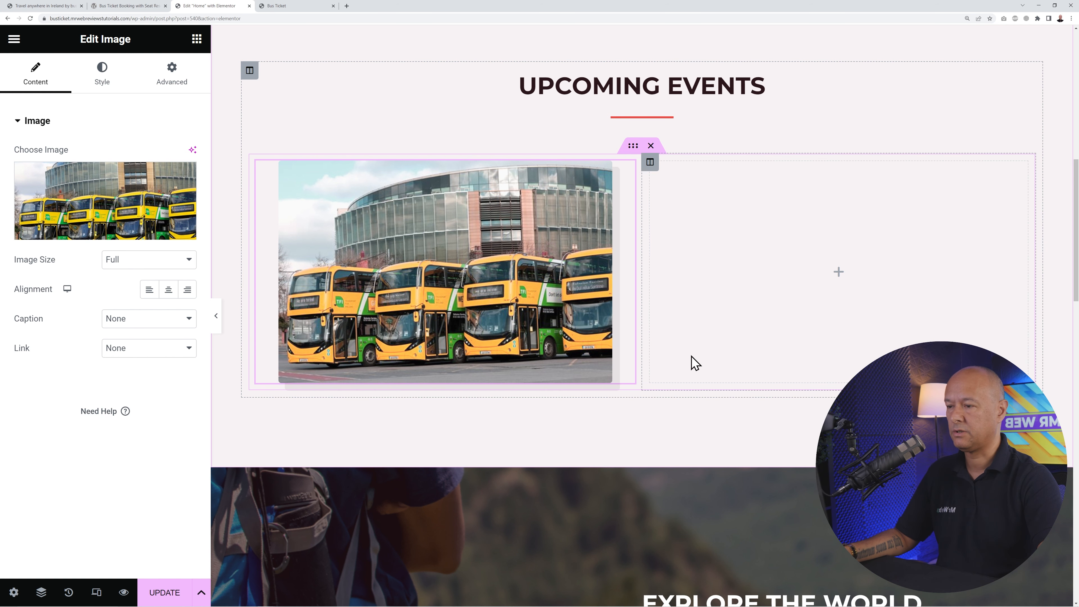
left_click(197, 40)
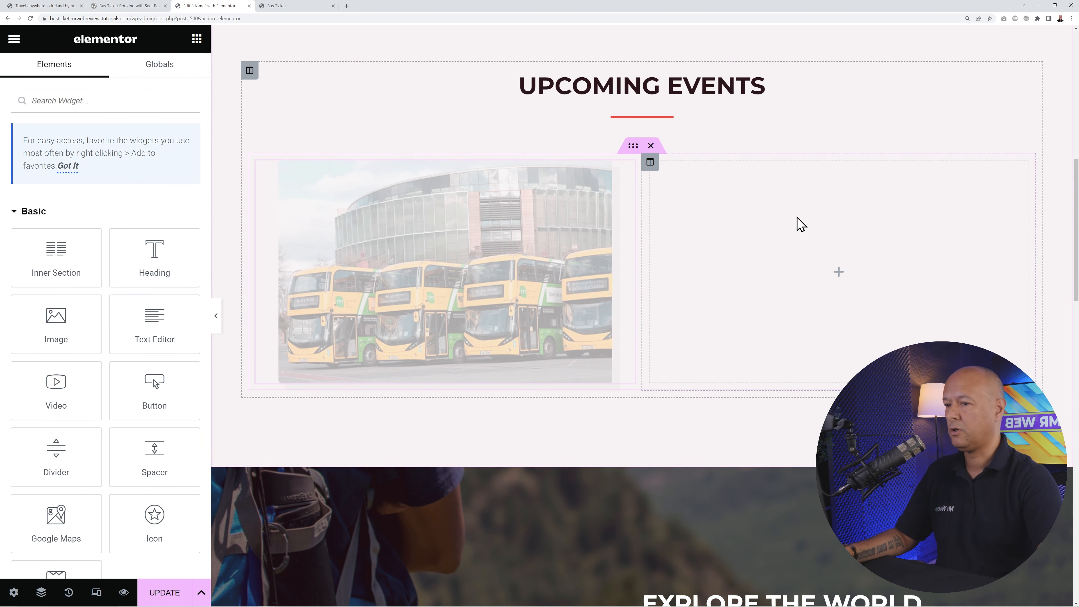
- Move the Upcoming Events heading and divider into the right column beside the bus photo
scroll(671, 110, "up", 2)
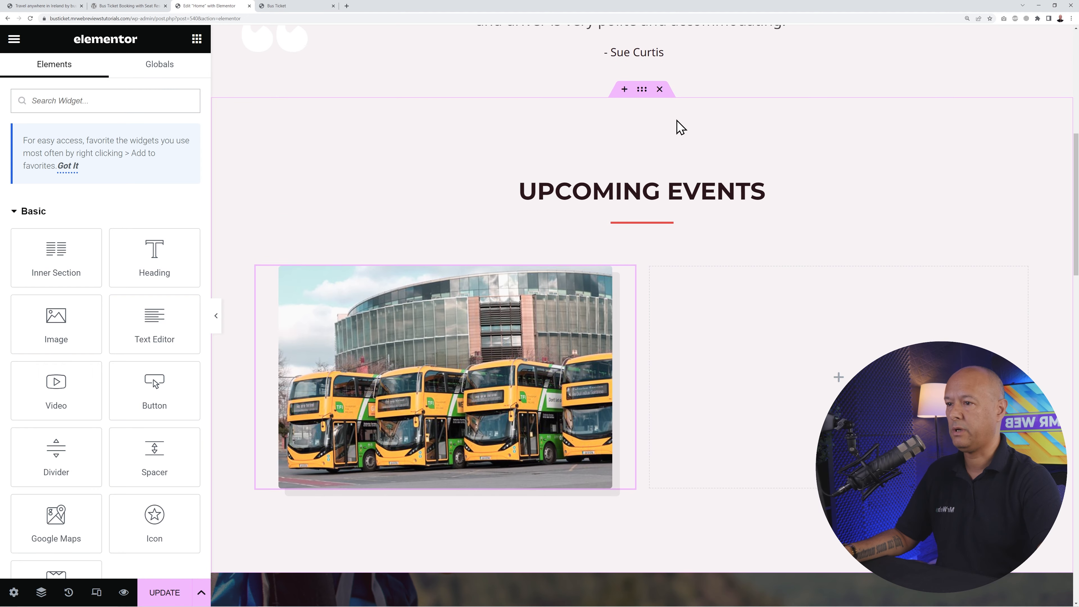
left_click_drag(1023, 181, 908, 258)
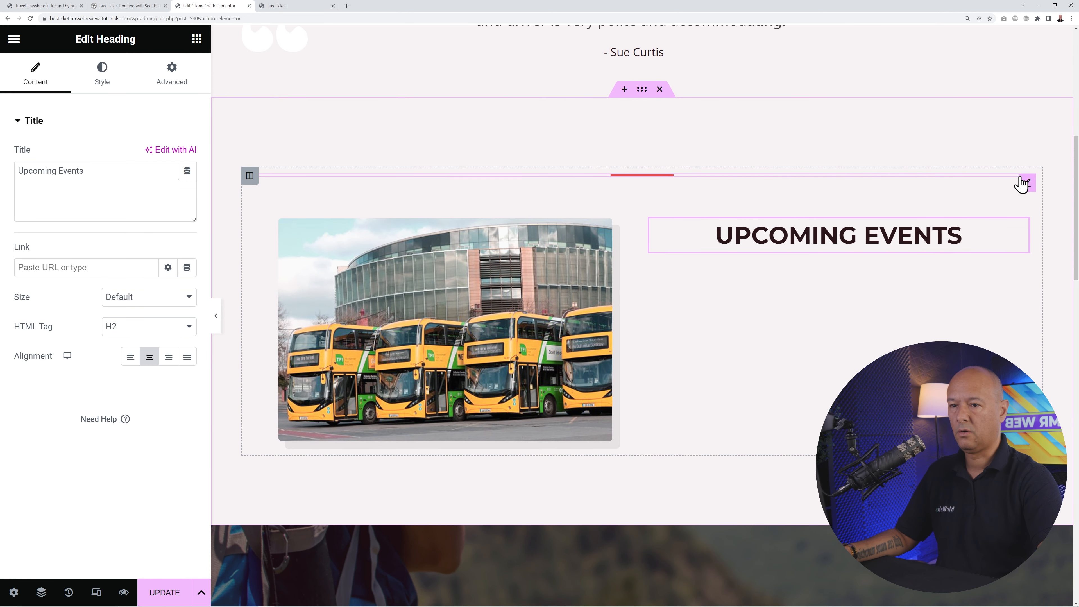
left_click_drag(1028, 186, 936, 253)
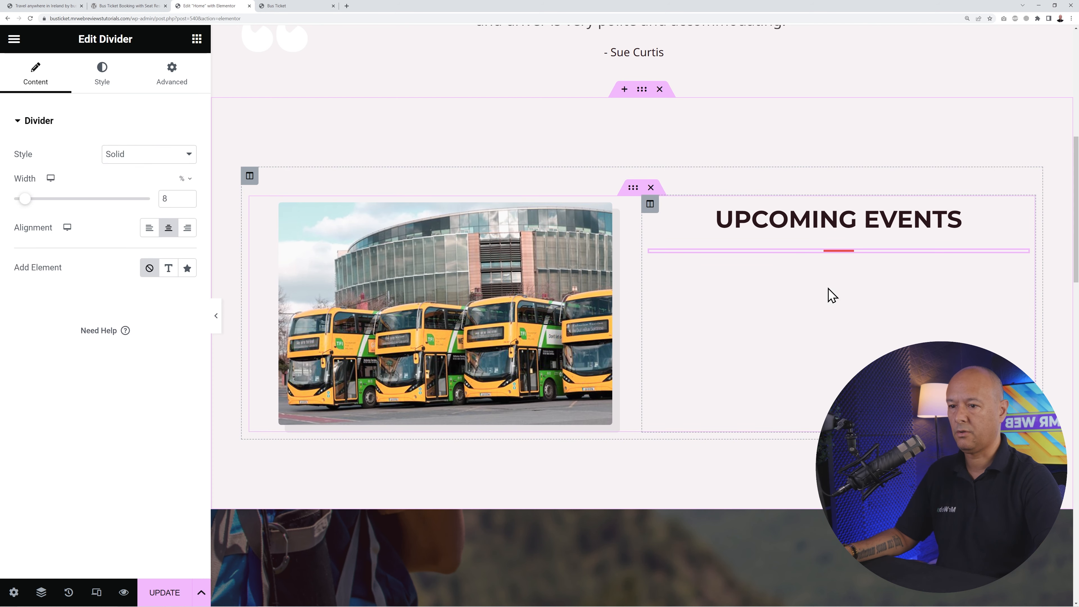
left_click(195, 42)
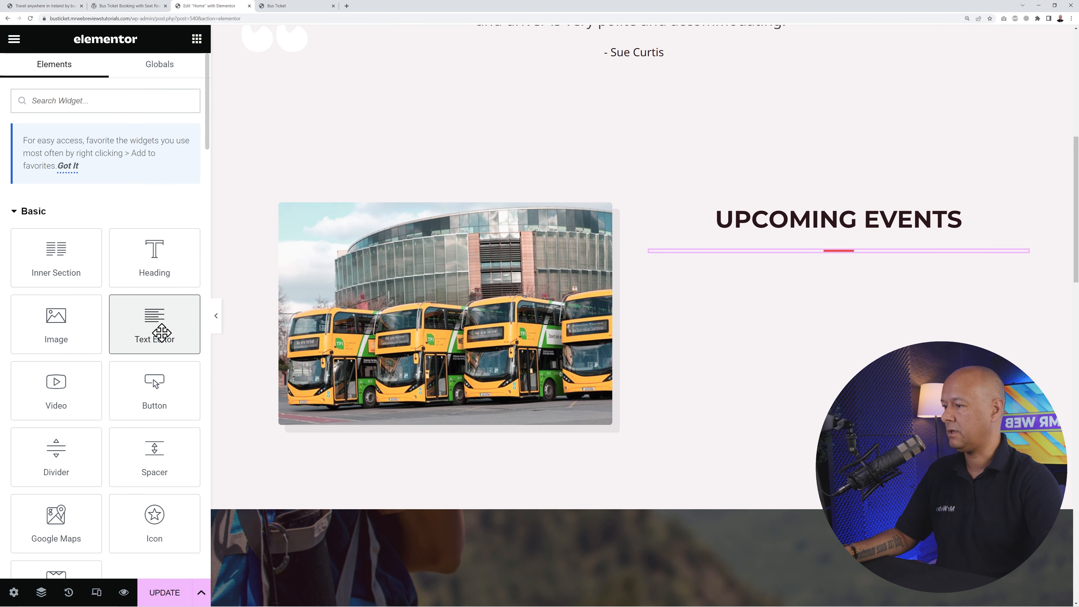
- Add a Text Editor widget under the heading containing the pasted Dublin Bus Services paragraph
left_click_drag(161, 332, 862, 336)
scroll(954, 332, "down", 2)
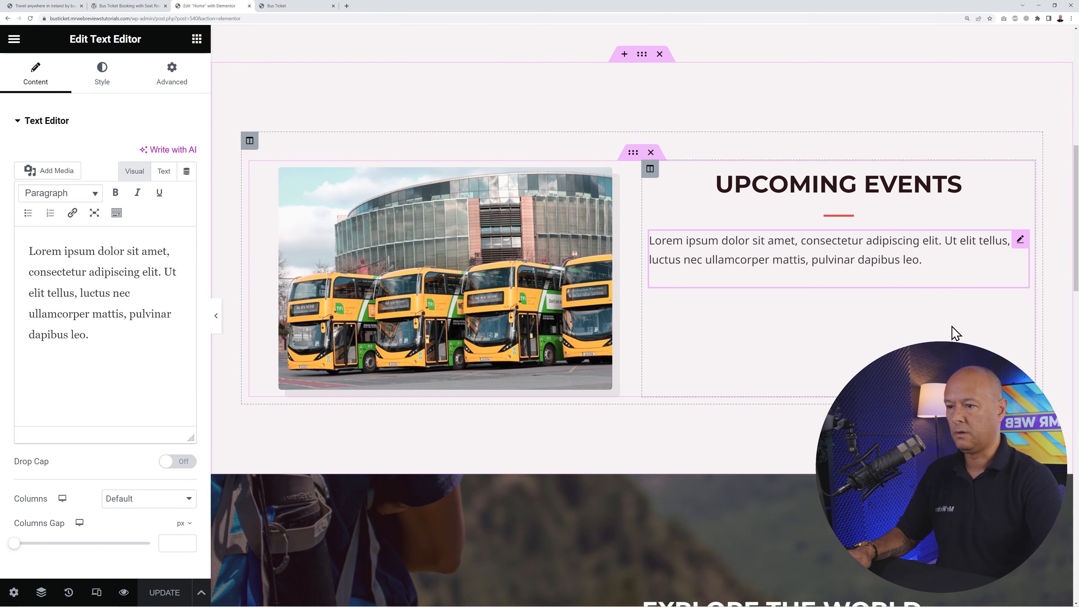
left_click_drag(99, 357, 25, 252)
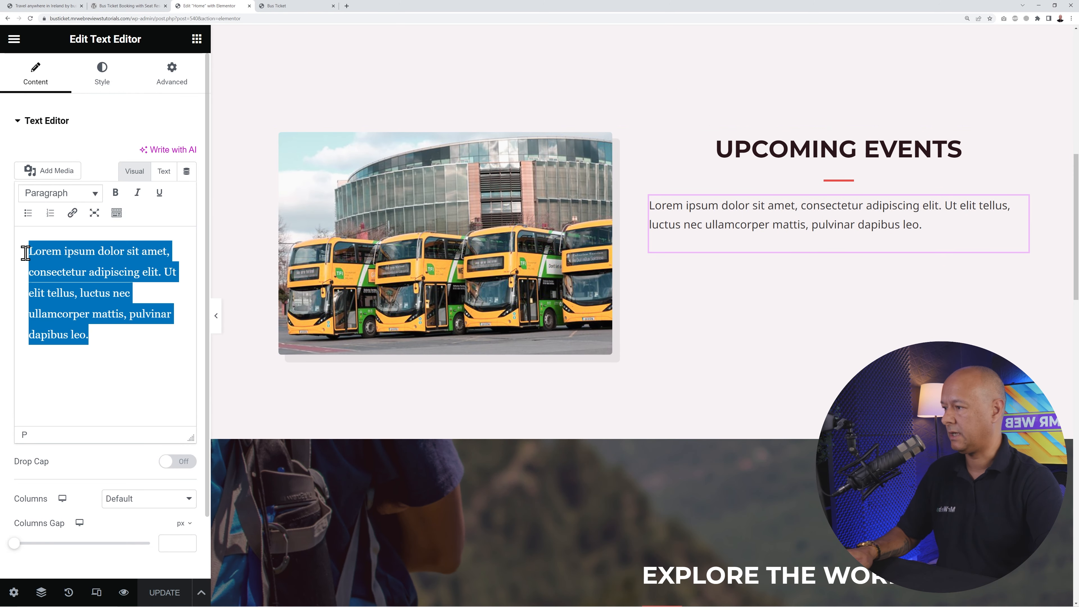
type("Since 1992, Dublin Bus Services has been the go-to bus company in Ireland. With a comprehensive network covering the entire country, we offer safe, comfortable, and affordable transportation. Our modern fleet, experienced drivers, and commitment to punctuality make us the top choice for commuters, tourists, and students alike. We pride ourselves on excellent customer service and our dedication to sustainability. Choose Dublin Bus Services for a reliable and enjoyable travel experience across Ireland.")
scroll(754, 255, "down", 3)
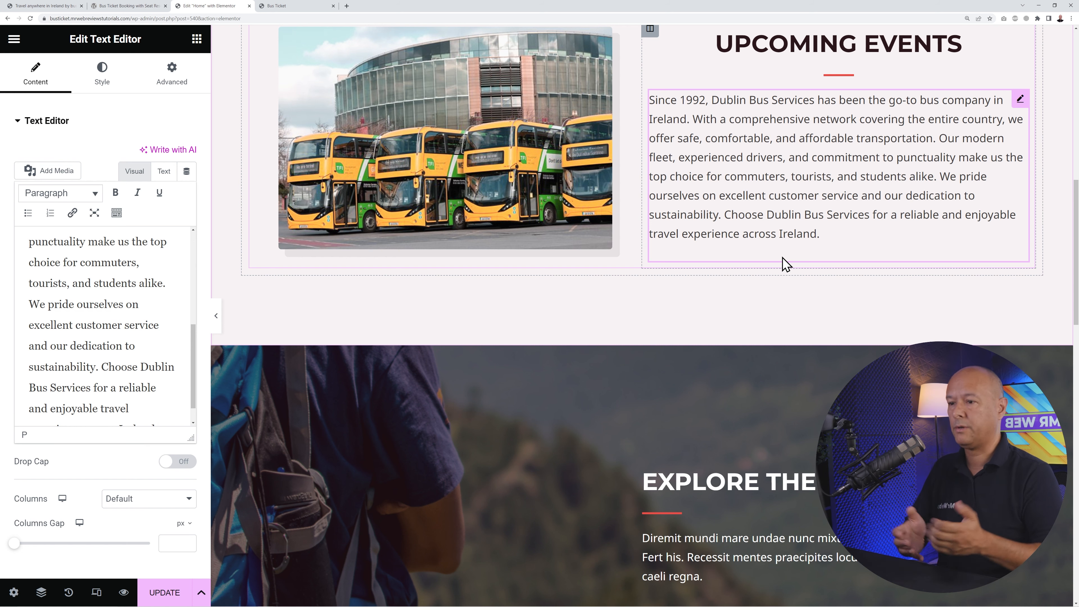
scroll(865, 247, "down", 1)
scroll(865, 246, "up", 1)
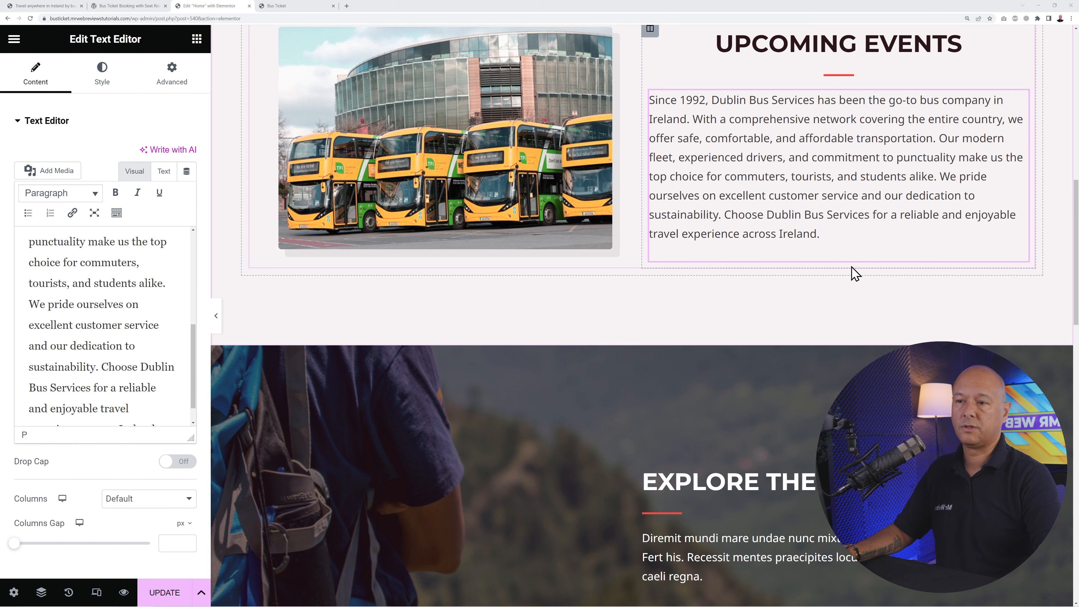
scroll(846, 269, "up", 4)
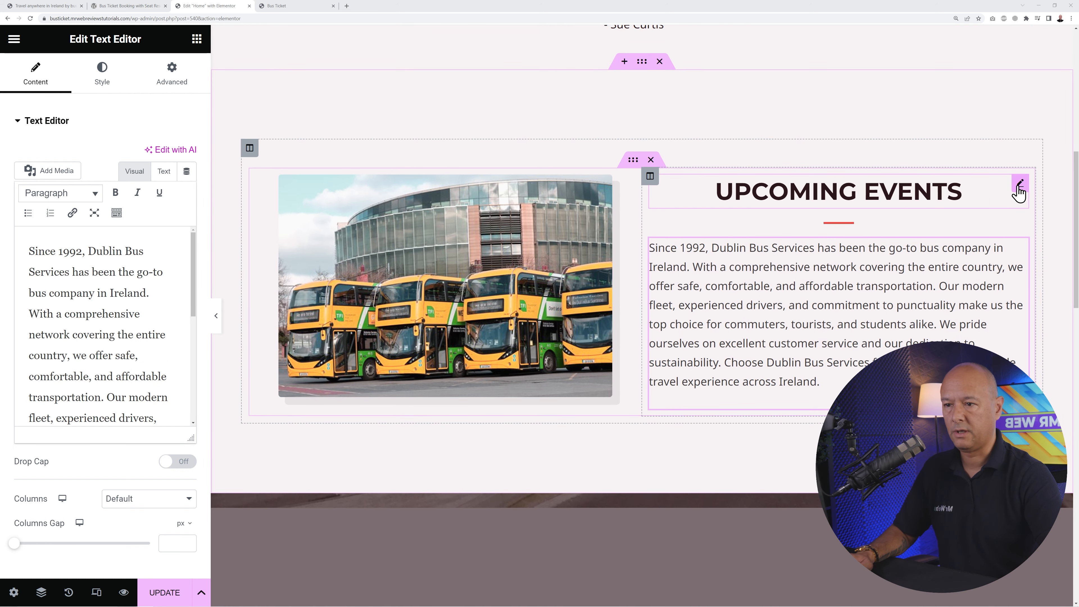
- Replace the word Events in the heading with About Us, then scroll to Explore the World
left_click(1019, 192)
double_click(121, 190)
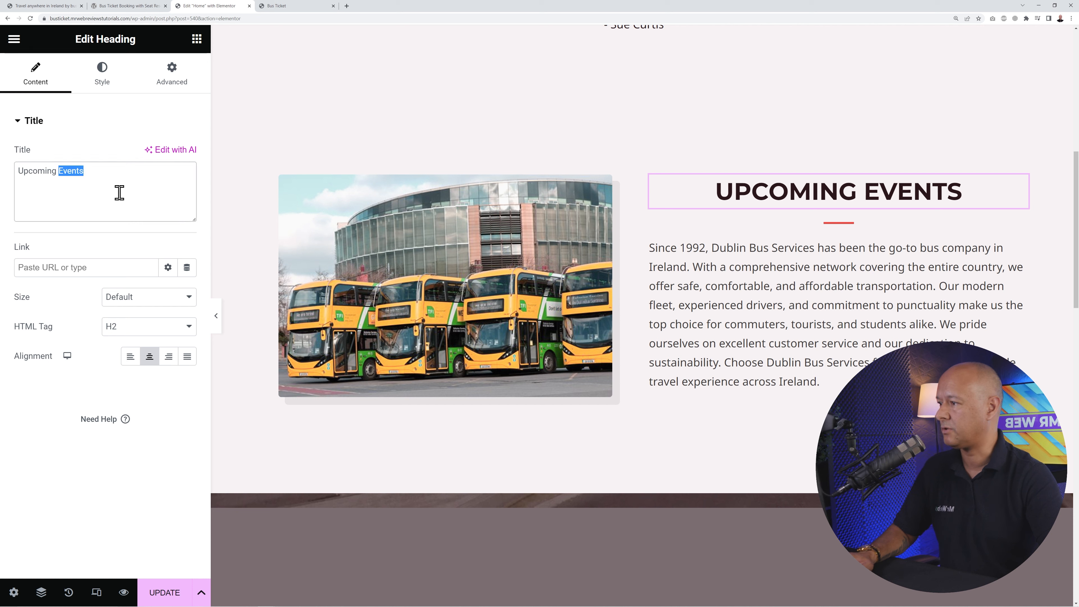
type("About Us")
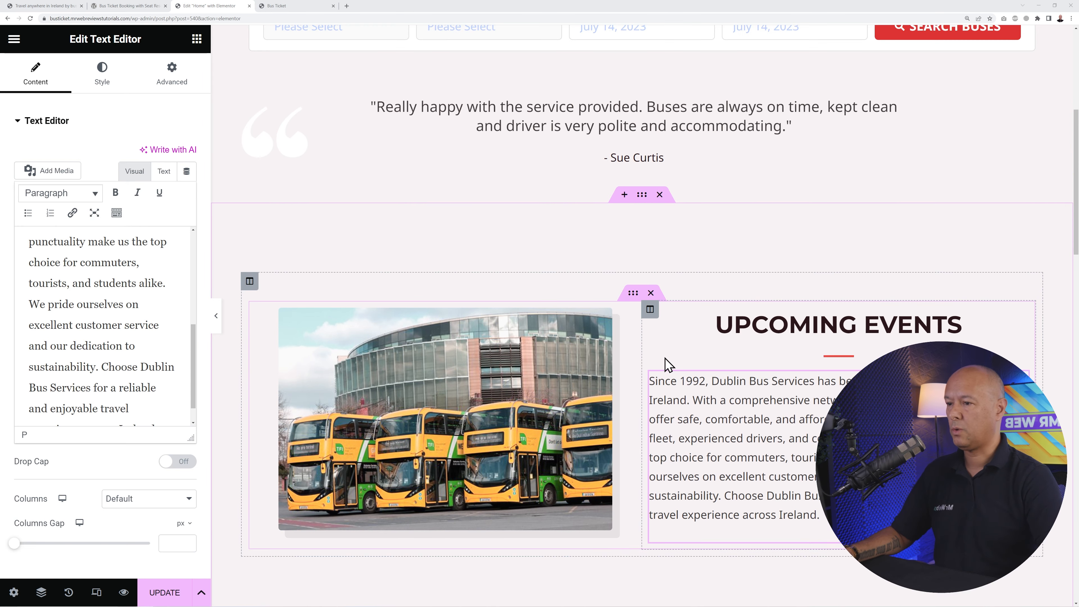
scroll(657, 359, "down", 10)
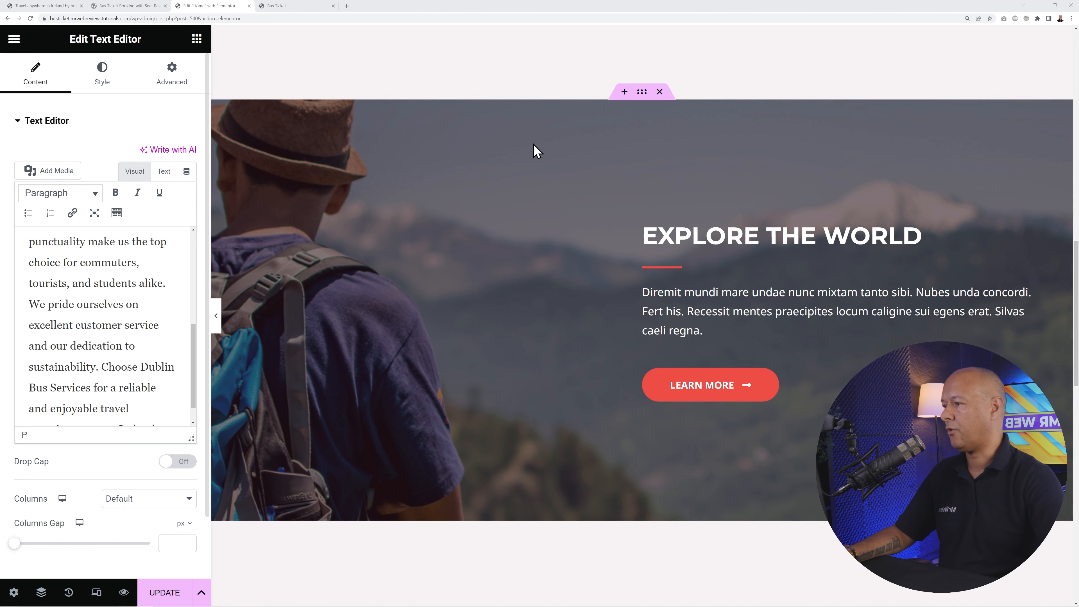
- Swap the Explore the World section's hiker background for the uploaded coach-station photo
left_click(642, 92)
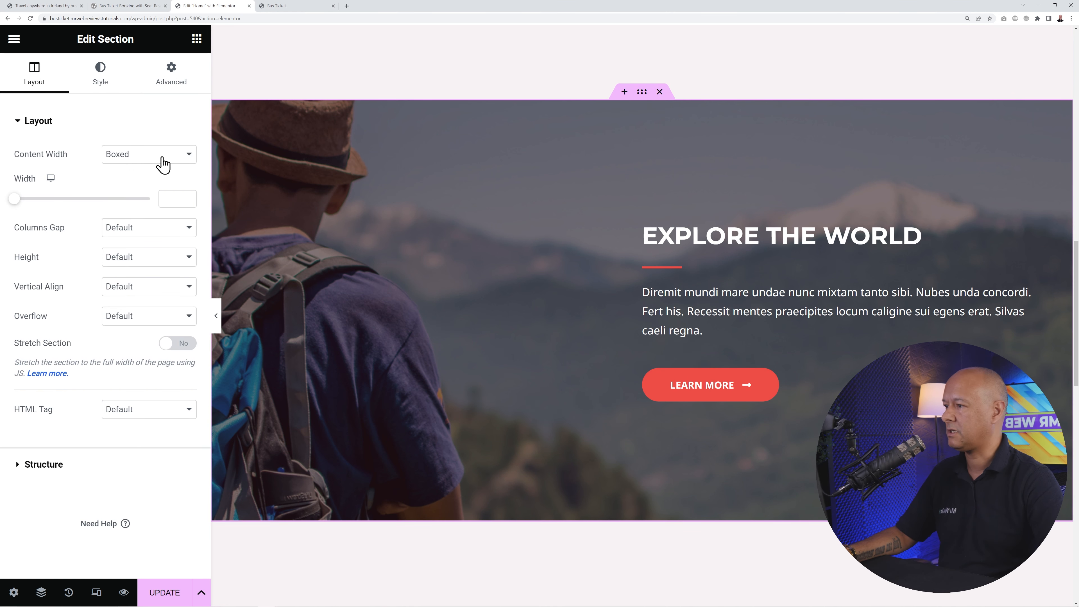
left_click(101, 87)
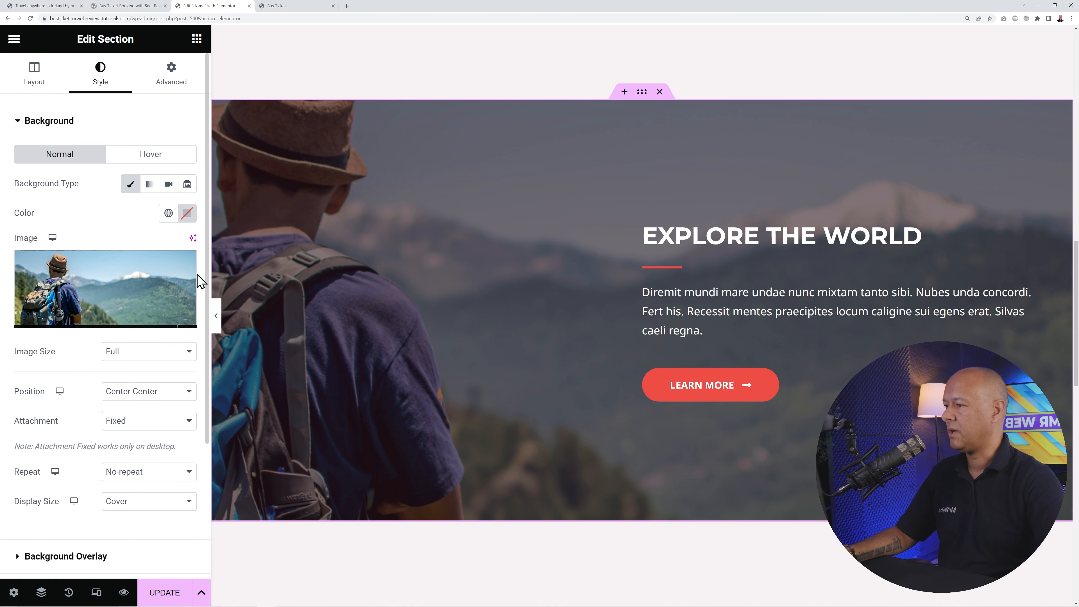
left_click(186, 272)
left_click(107, 292)
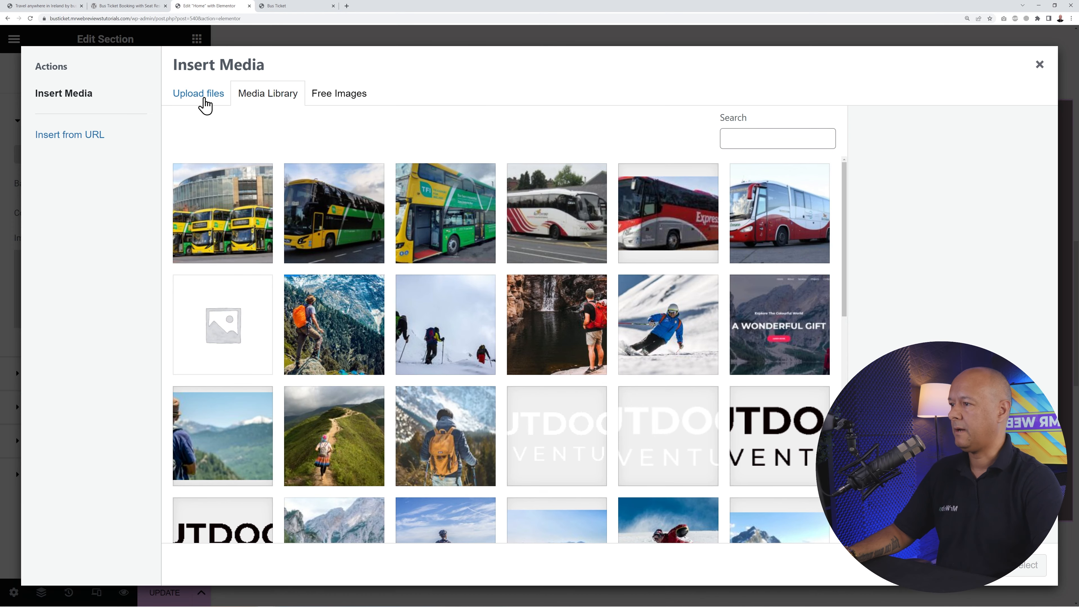
left_click(203, 98)
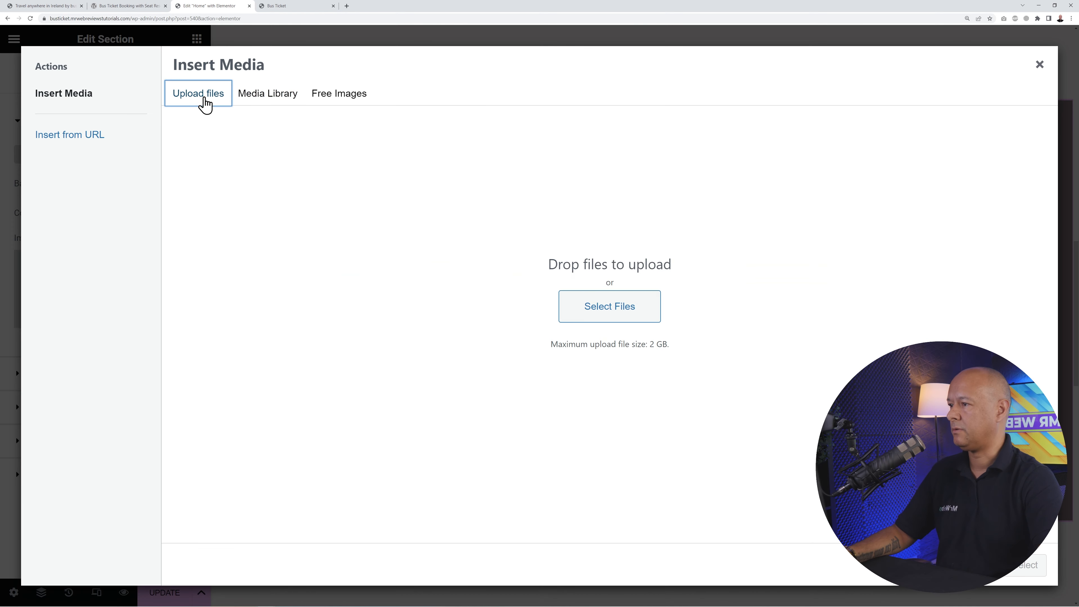
left_click(603, 306)
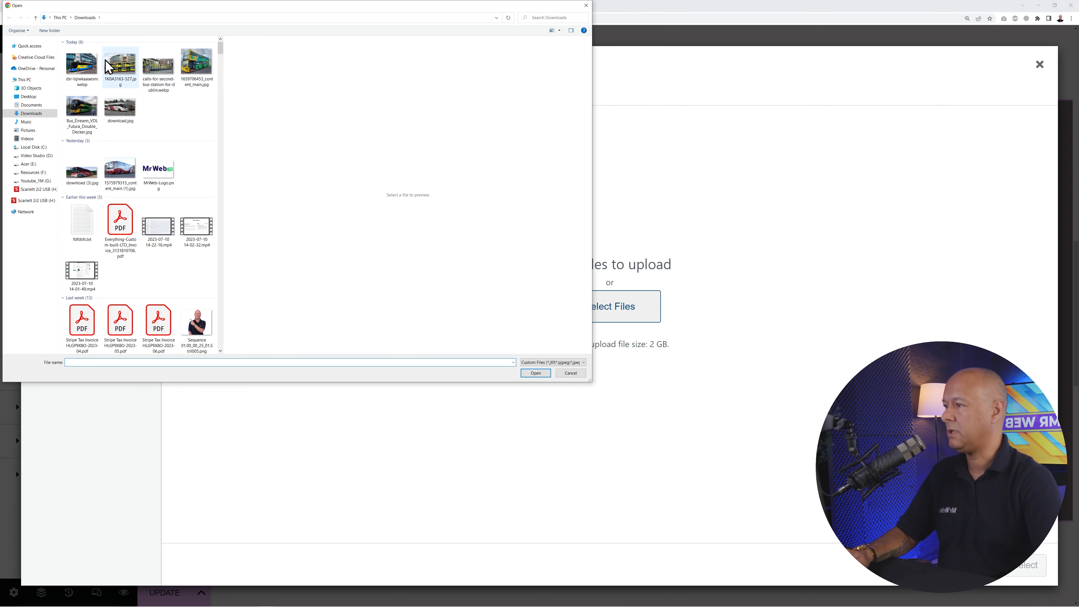
left_click(82, 66)
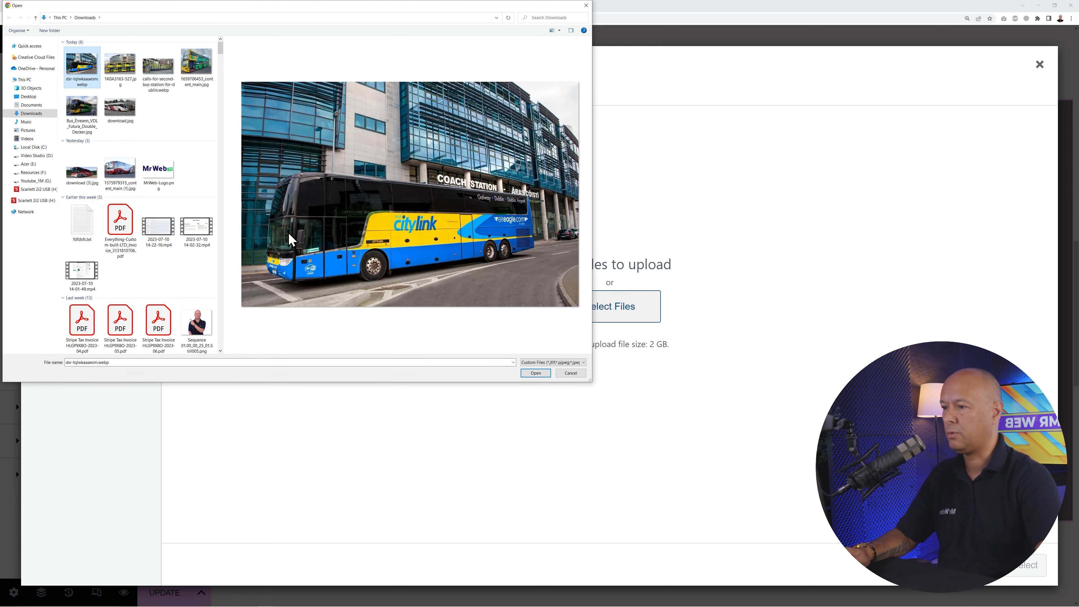
left_click(536, 374)
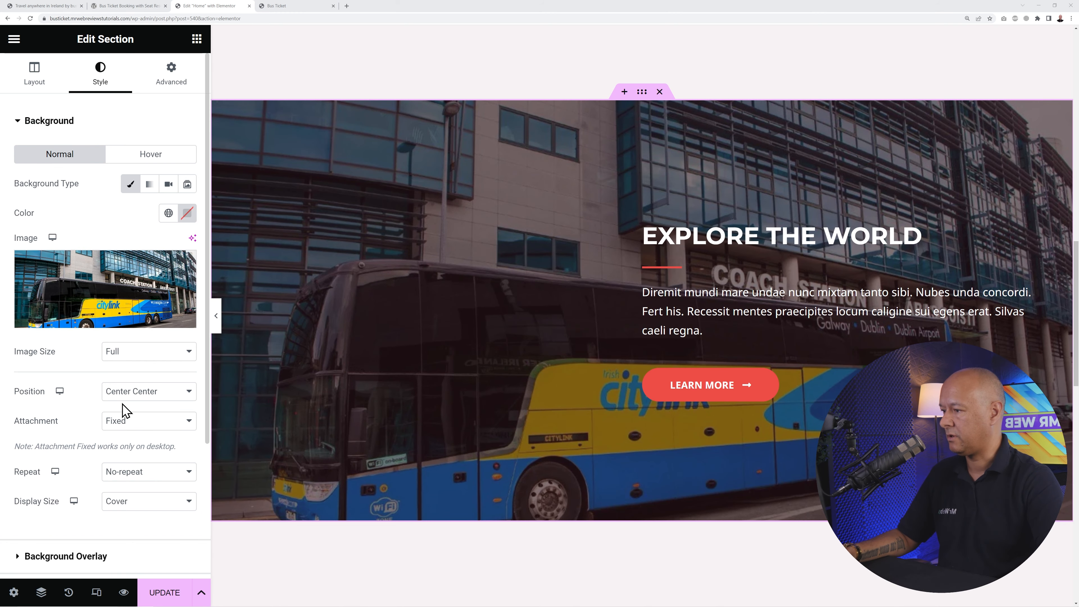
- Set the background position to Custom with Y Position -141
left_click(163, 399)
left_click(144, 512)
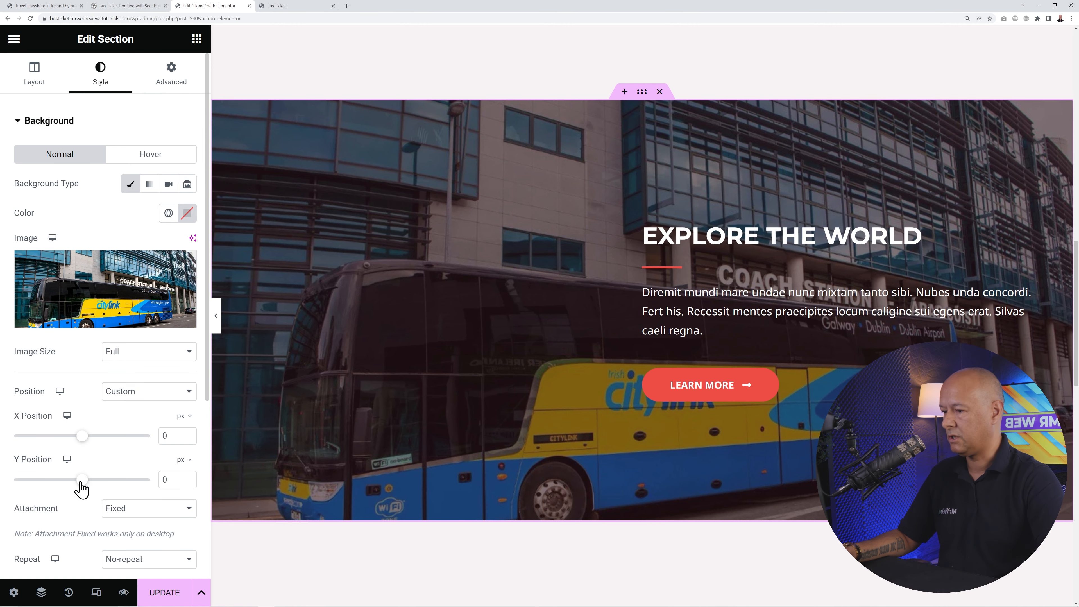
left_click_drag(81, 486, 69, 488)
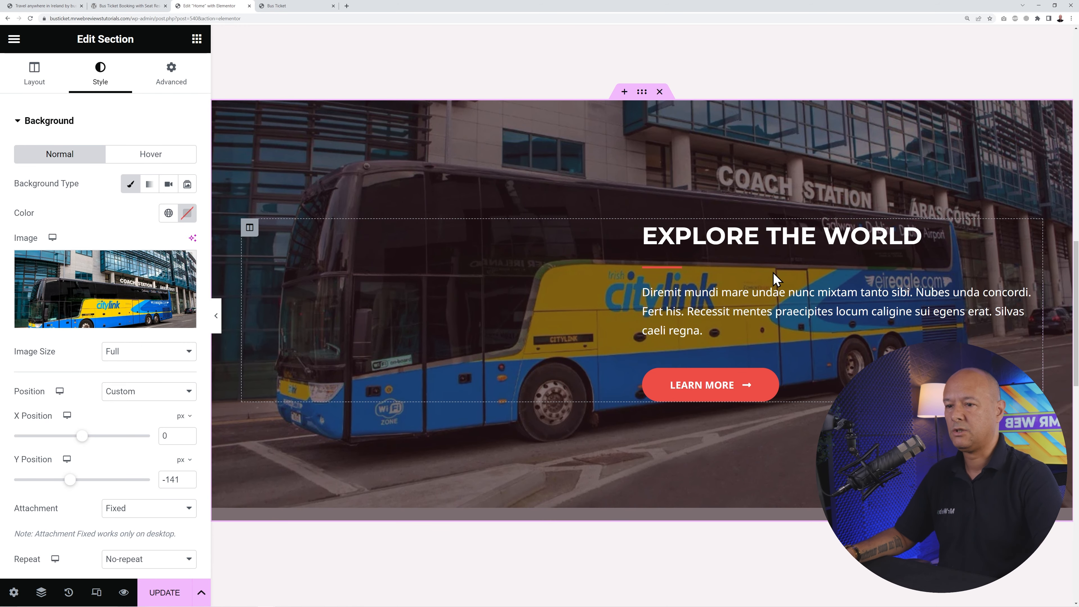
- Replace the banner heading with 'Up to 40% Discount on Group Ticket'
left_click(1032, 231)
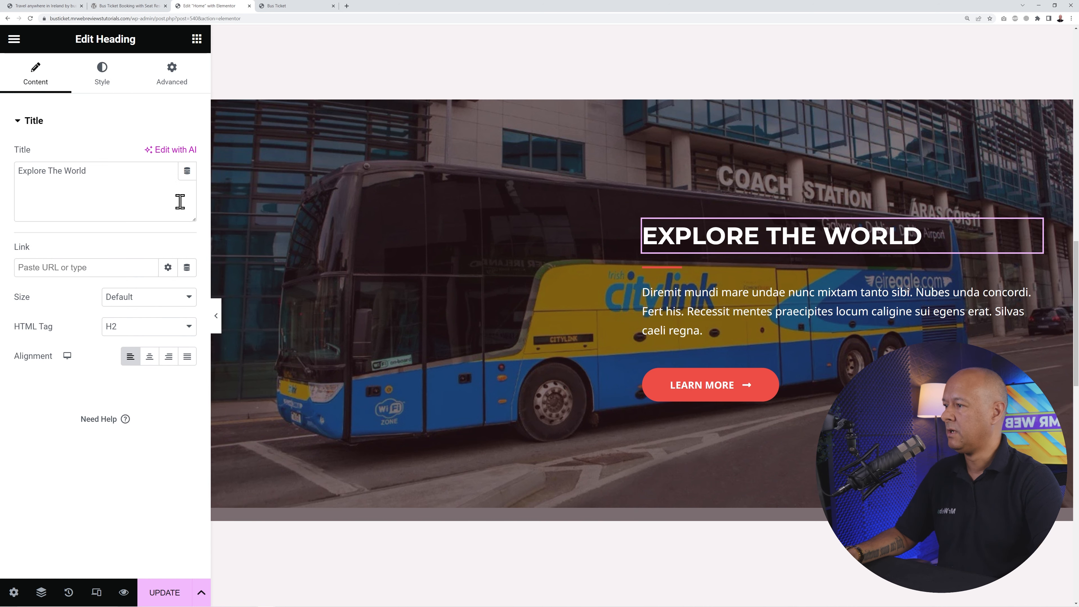
triple_click(150, 197)
type("Up to 40% Discount on Group Ticket")
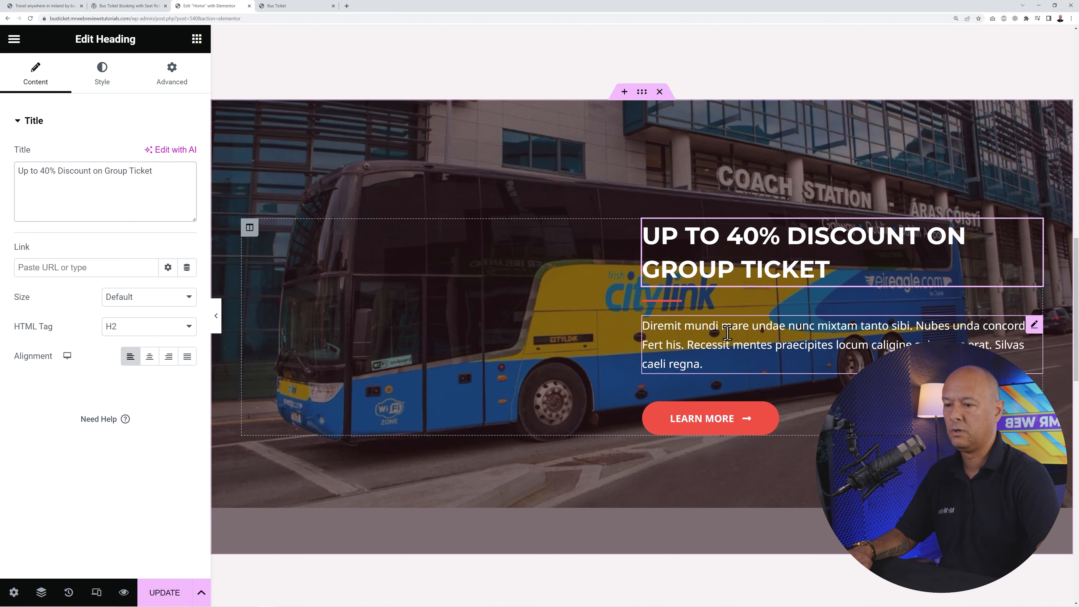
- Select the banner paragraph, open the Learn More button settings, and save the home page
left_click(1032, 331)
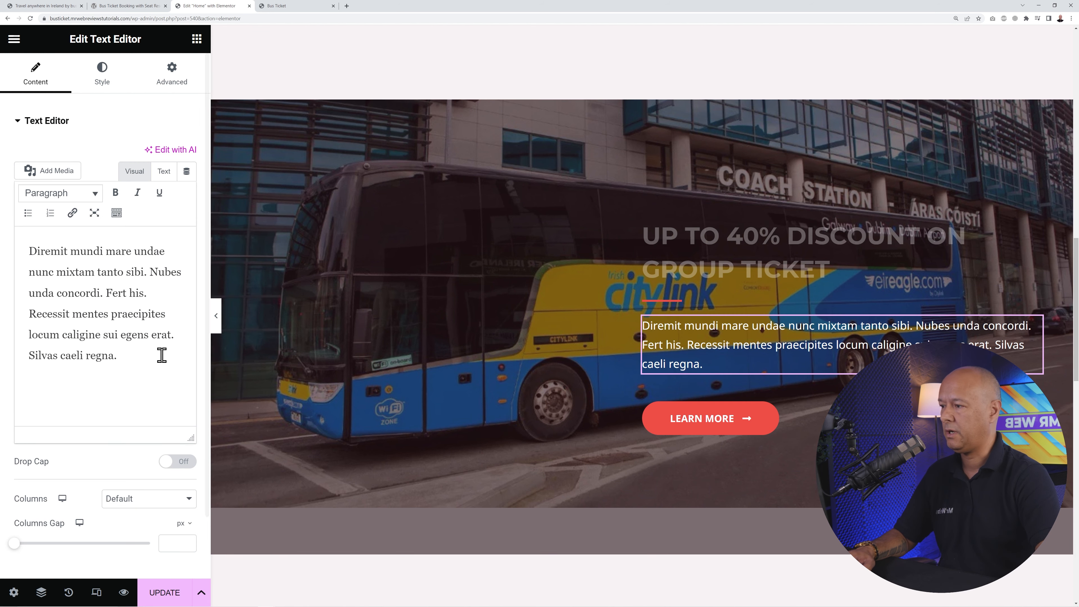
left_click_drag(125, 355, 31, 254)
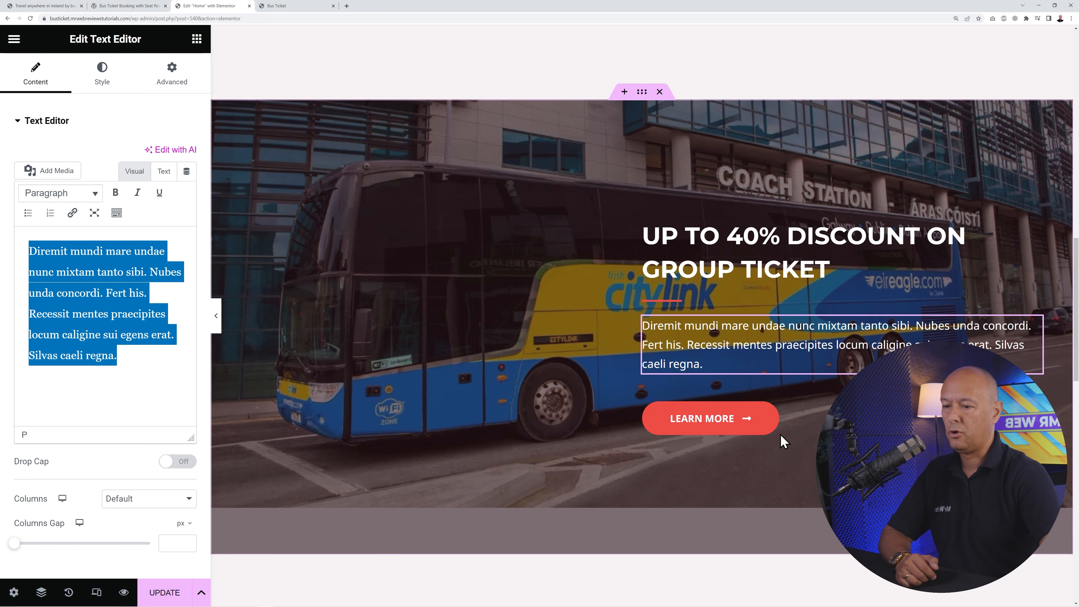
left_click(1034, 395)
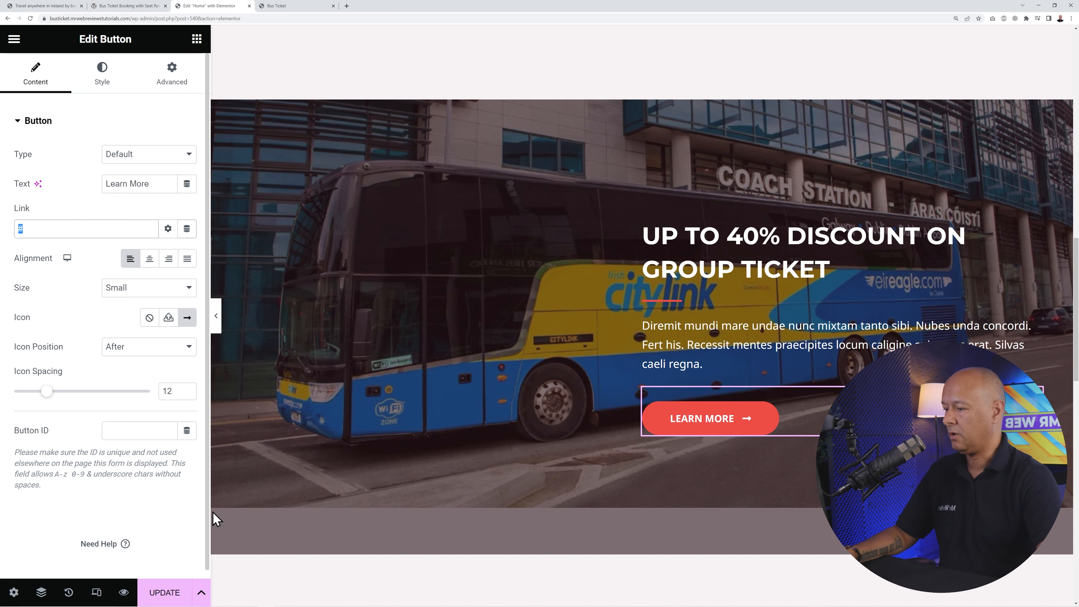
scroll(547, 455, "down", 5)
scroll(545, 448, "down", 6)
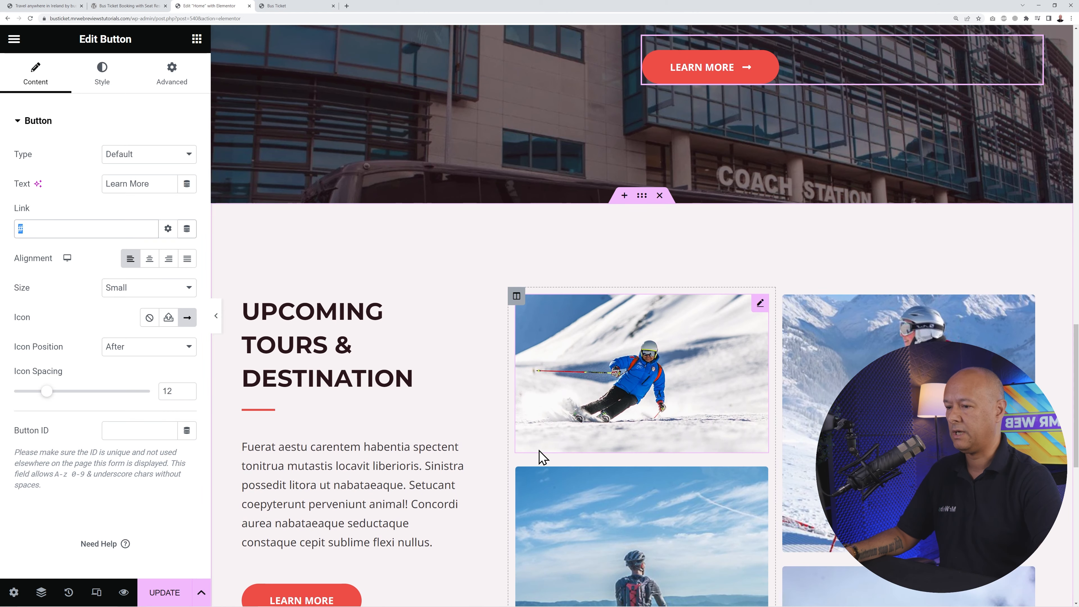
left_click(170, 591)
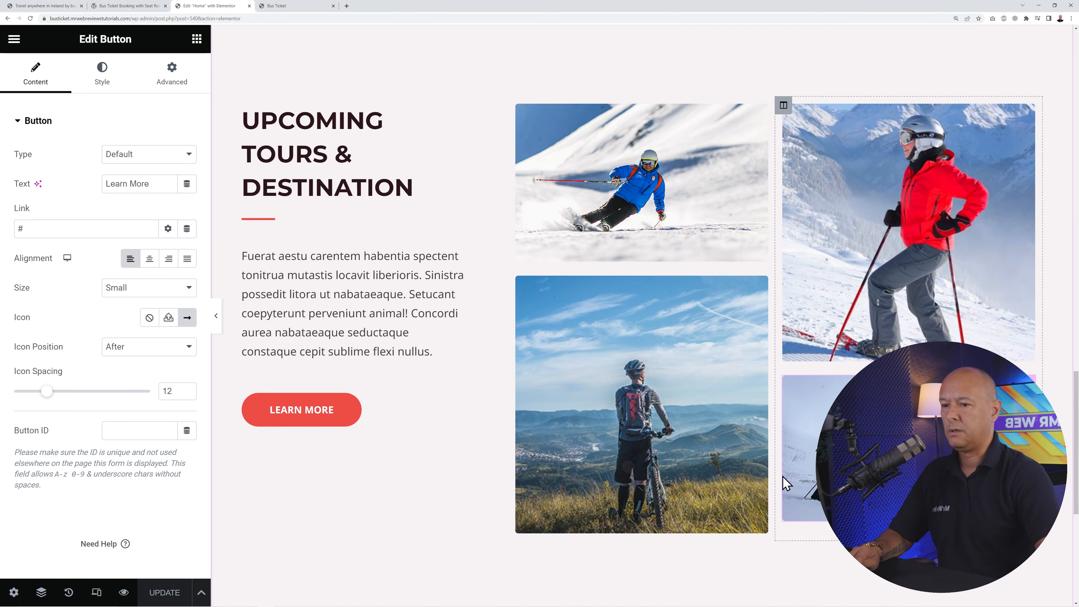
- Delete Upcoming Tours, add a single-column section above the footer, and go to the plugin's page
scroll(486, 434, "up", 1)
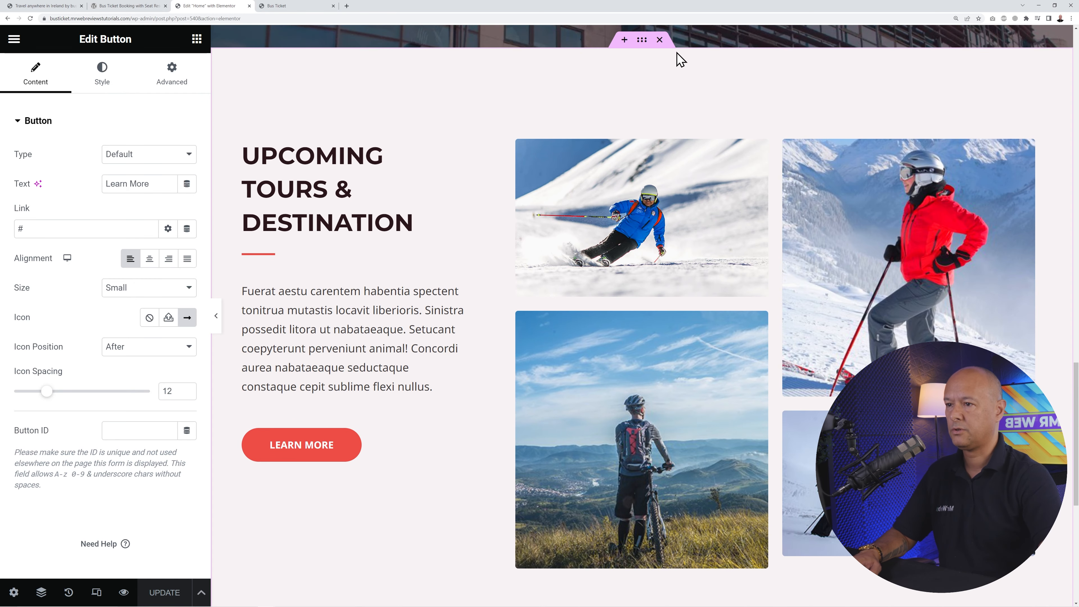
left_click(659, 40)
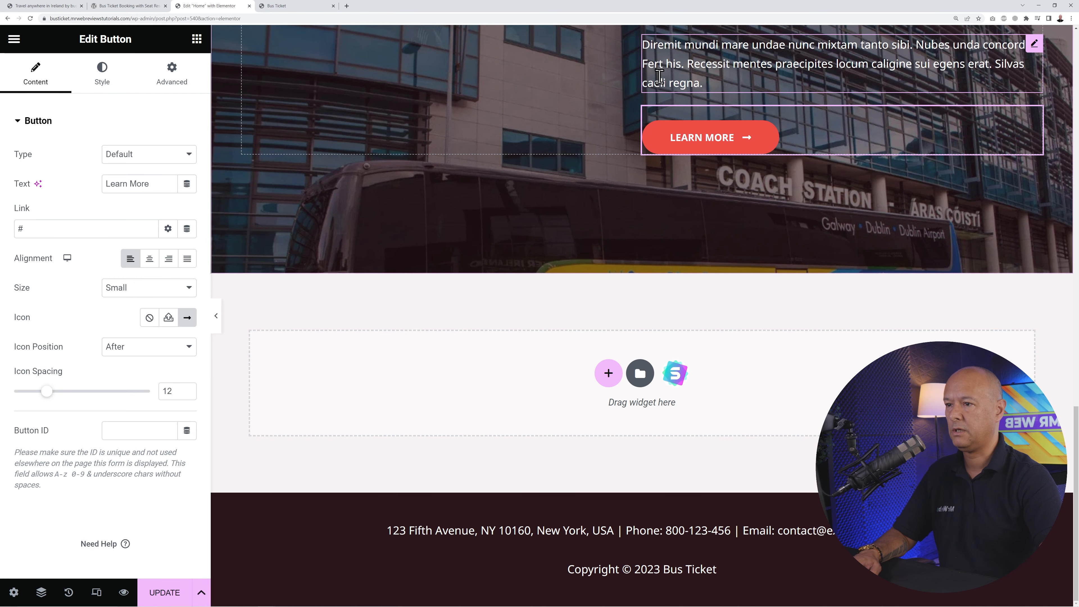
left_click(609, 374)
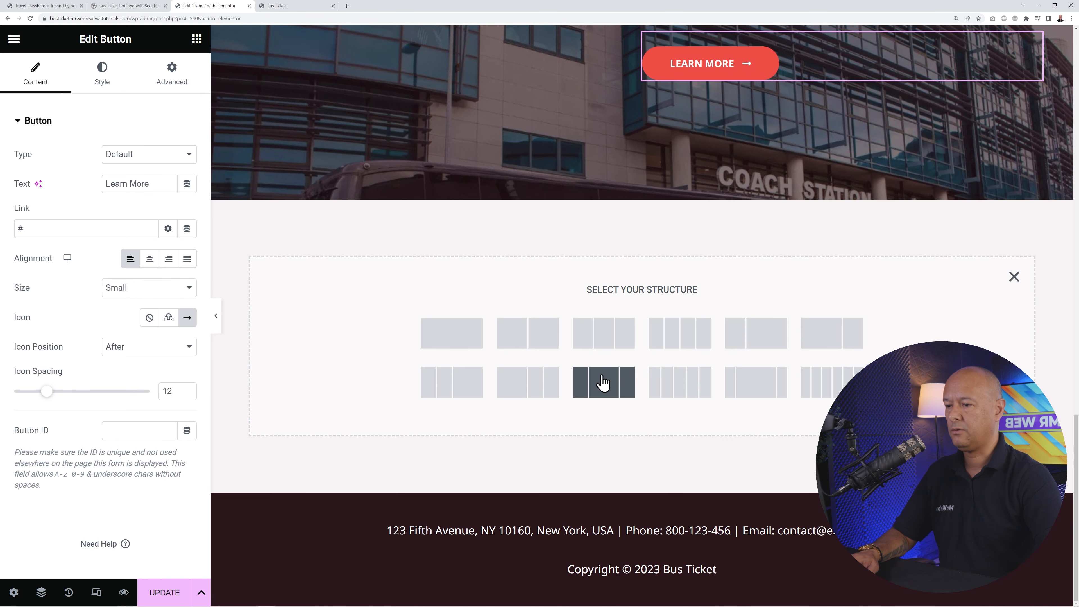
left_click(452, 340)
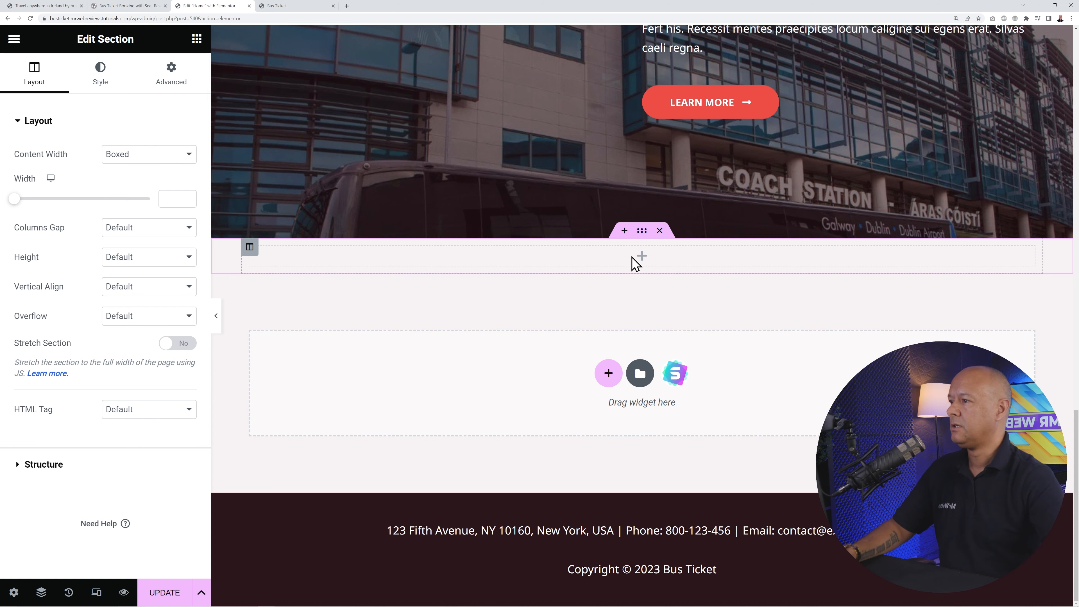
left_click(127, 5)
mouse_move(144, 80)
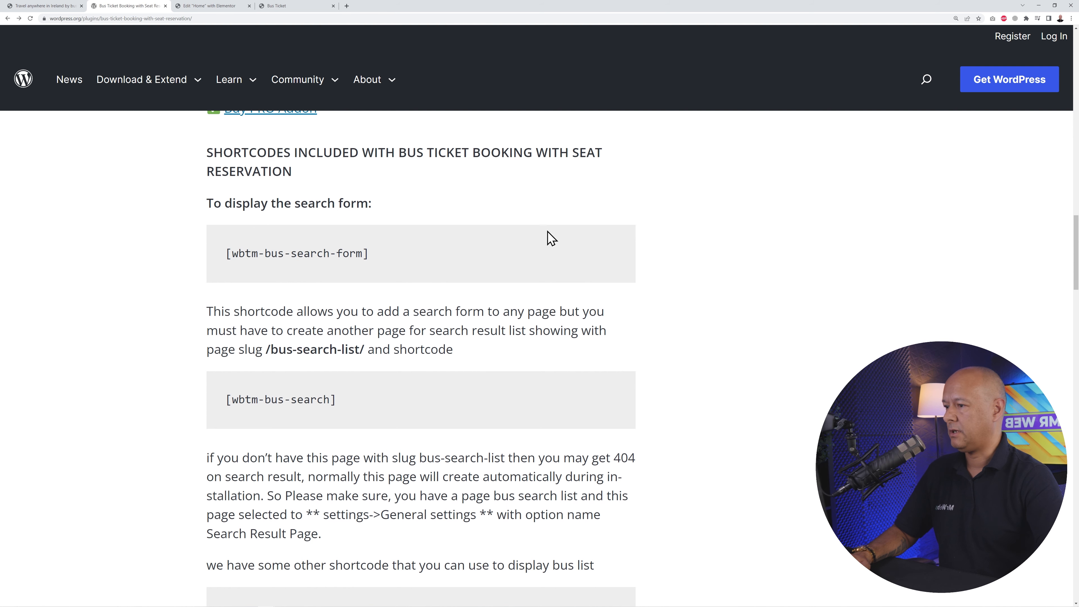
- Copy the [wbtm-bus-list cat='' show='10'] shortcode and return to the Elementor editor
scroll(536, 479, "down", 4)
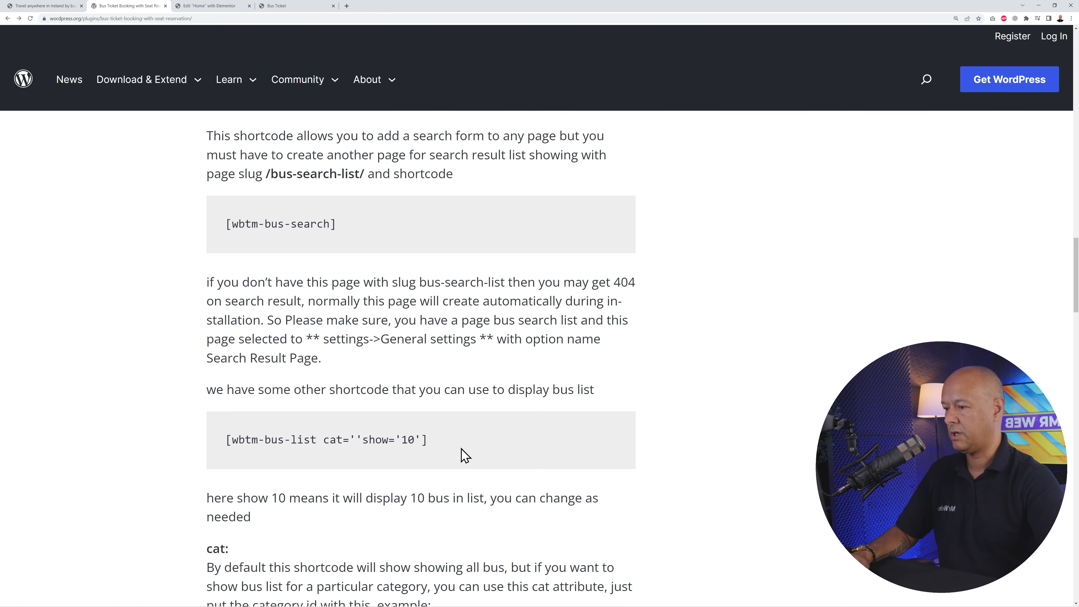
scroll(462, 454, "down", 2)
left_click_drag(226, 373, 473, 382)
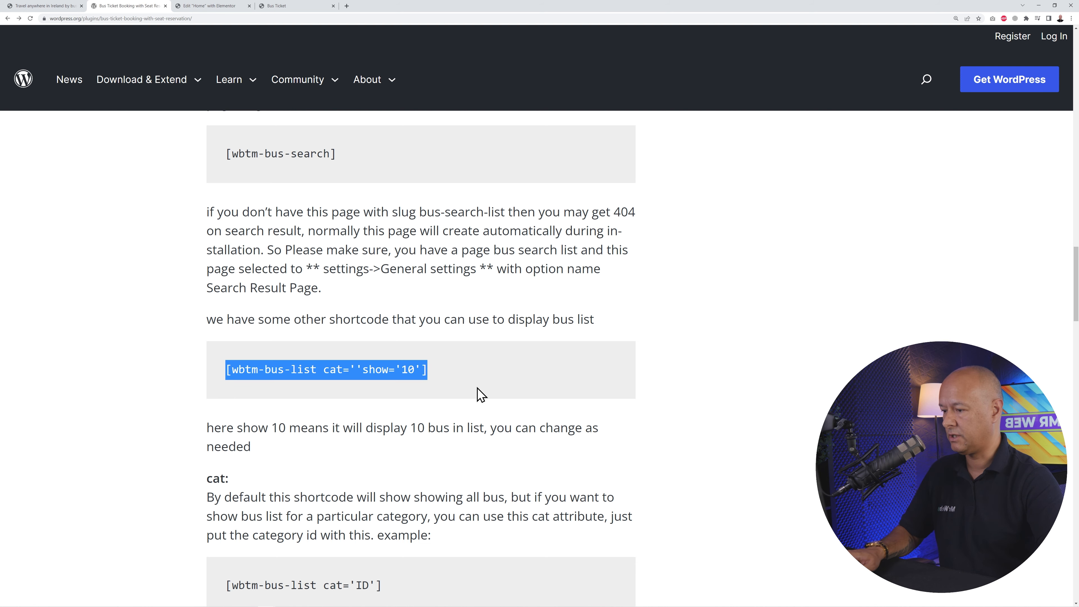
left_click(214, 6)
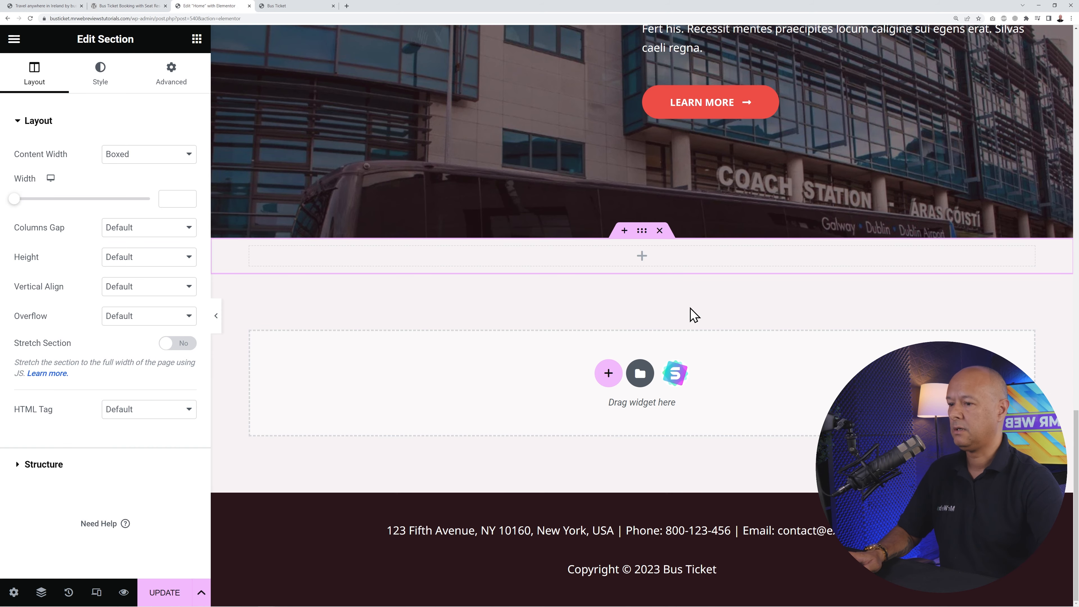
- Place a Shortcode widget in the empty section and paste the bus list shortcode
left_click(197, 39)
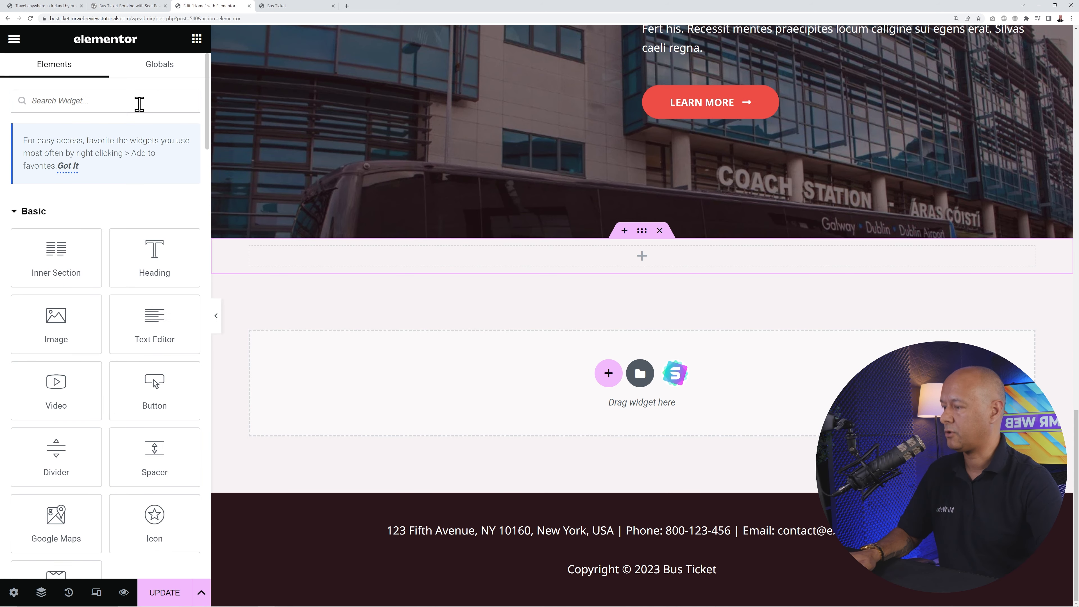
left_click(139, 104)
type("short")
left_click_drag(52, 236, 437, 276)
left_click(125, 221)
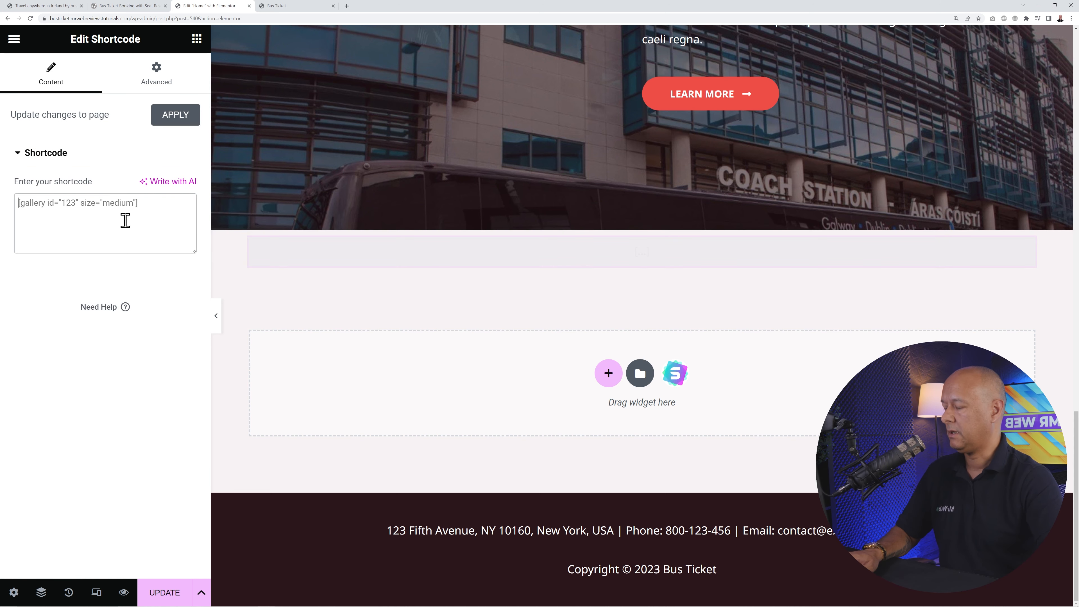
type("[wbtm-bus-list cat=\"show='10']")
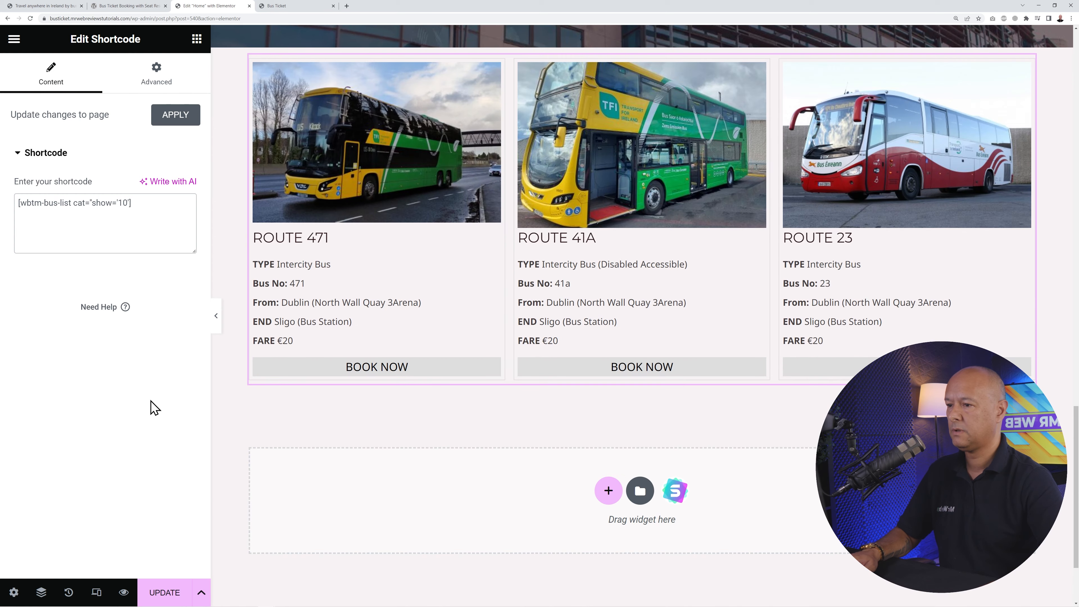
scroll(614, 449, "up", 2)
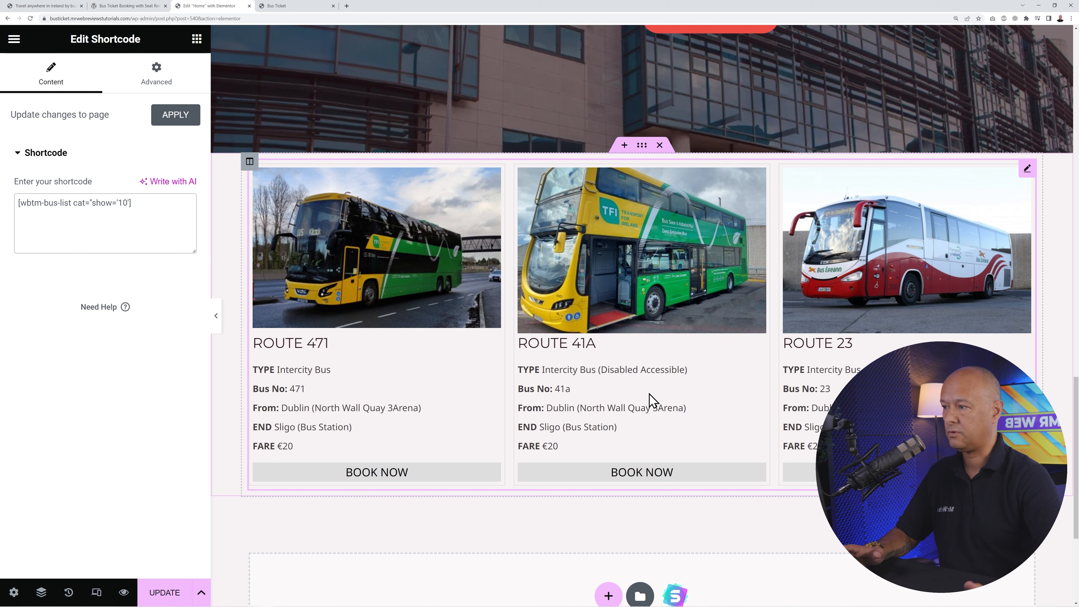
- Give the section 50 px top and bottom padding, save, and view the live site
left_click(642, 146)
left_click(182, 90)
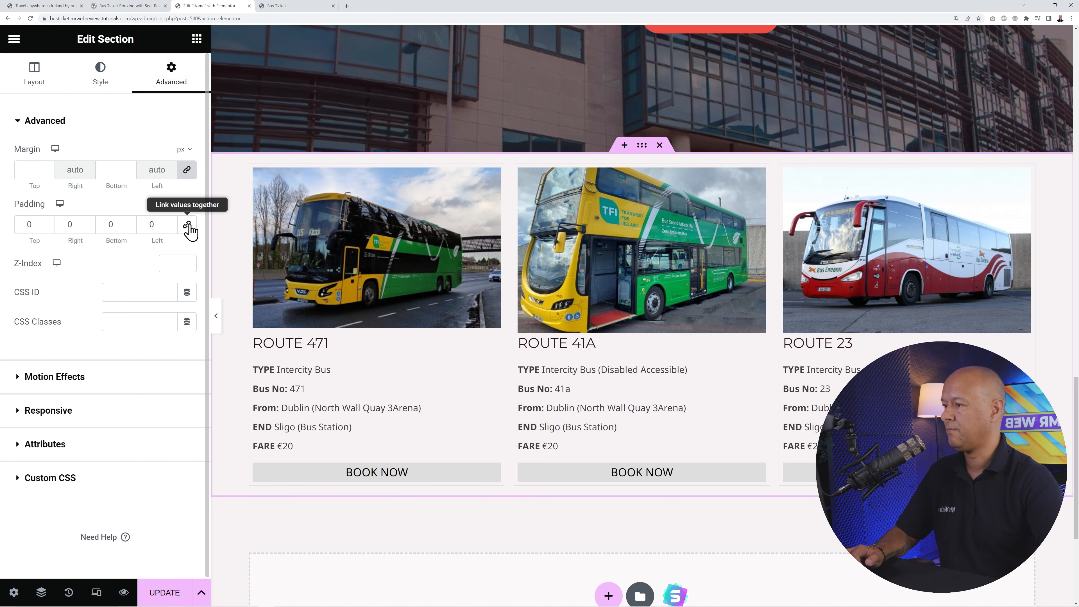
left_click(27, 228)
type("50")
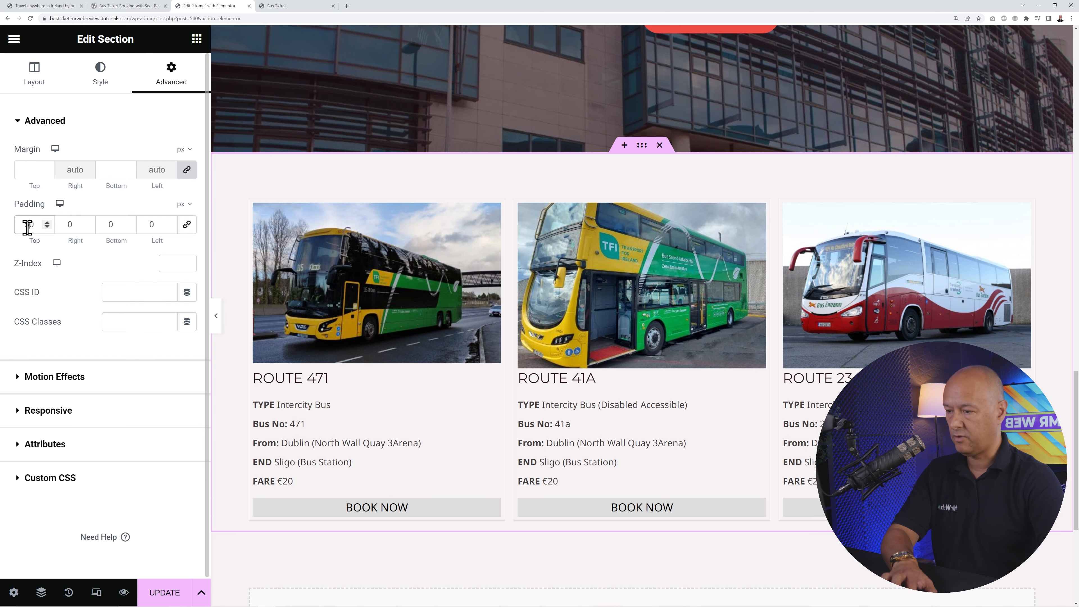
left_click(104, 226)
type("50")
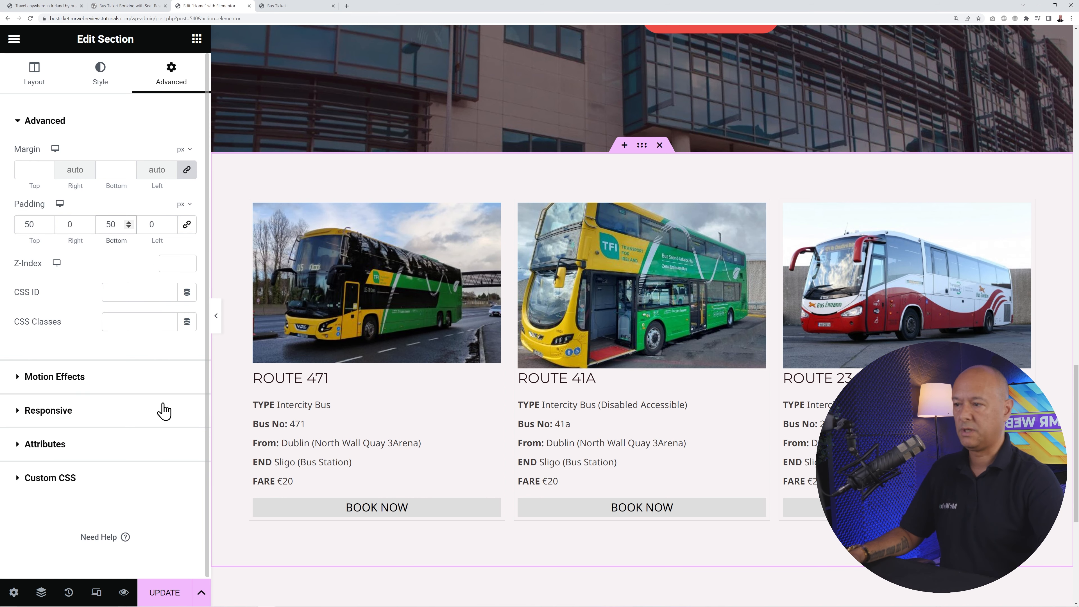
left_click(163, 593)
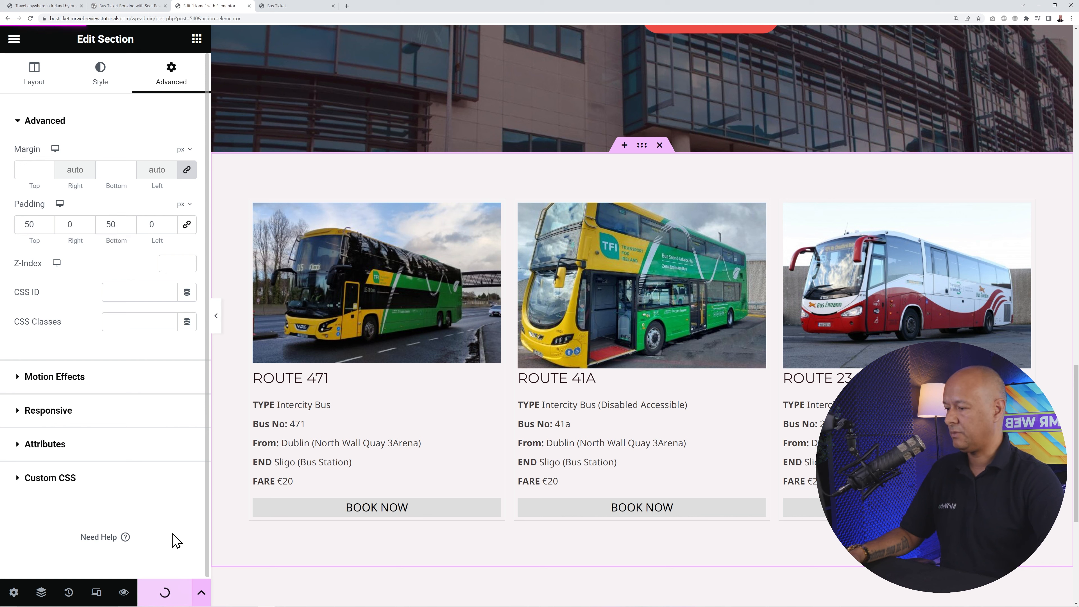
left_click(301, 7)
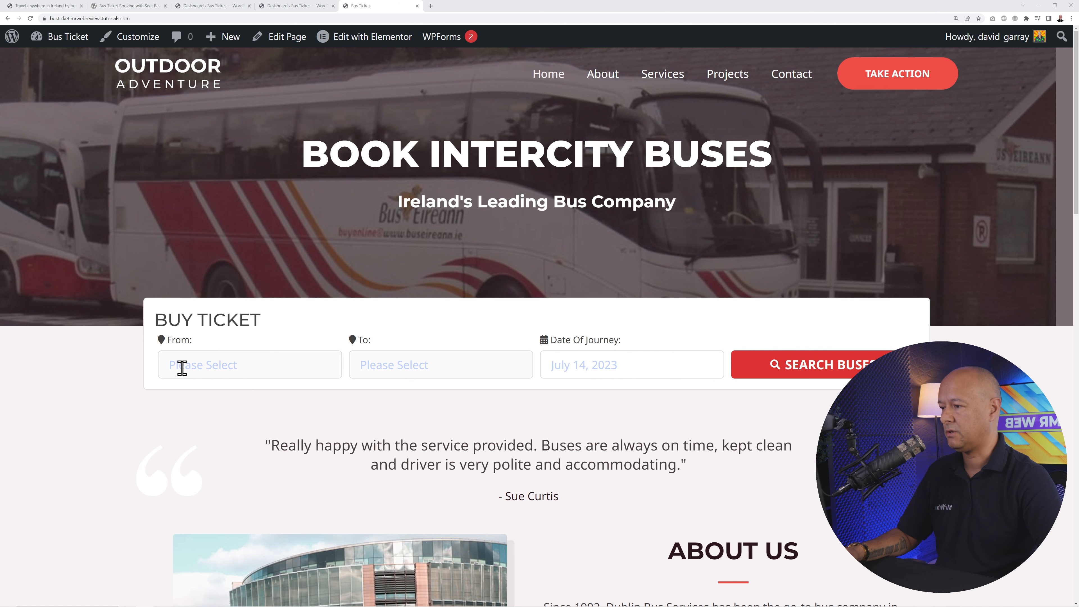
scroll(687, 353, "down", 5)
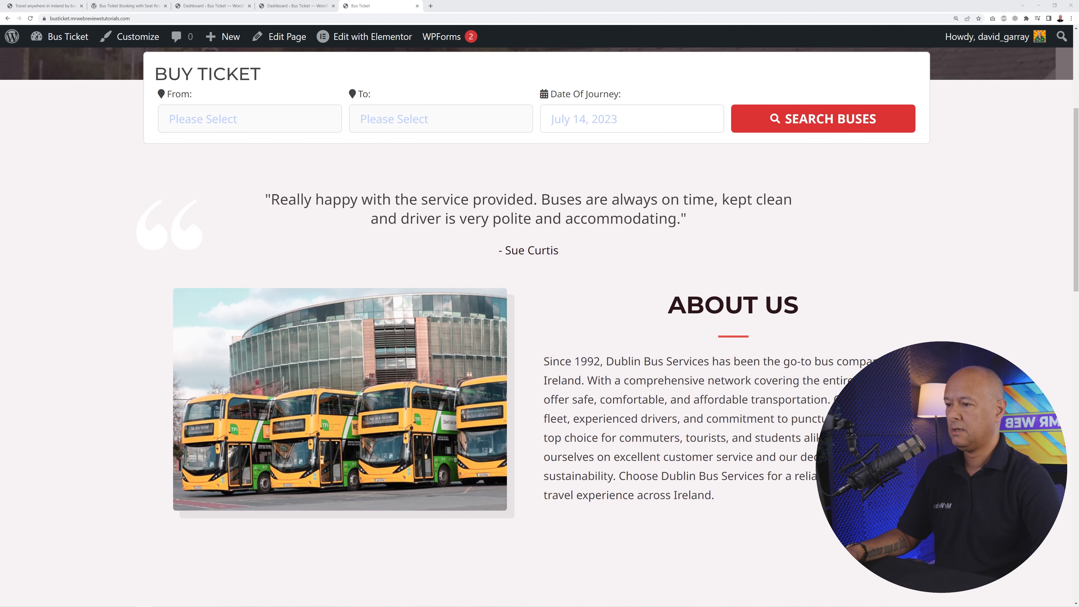
scroll(720, 436, "down", 9)
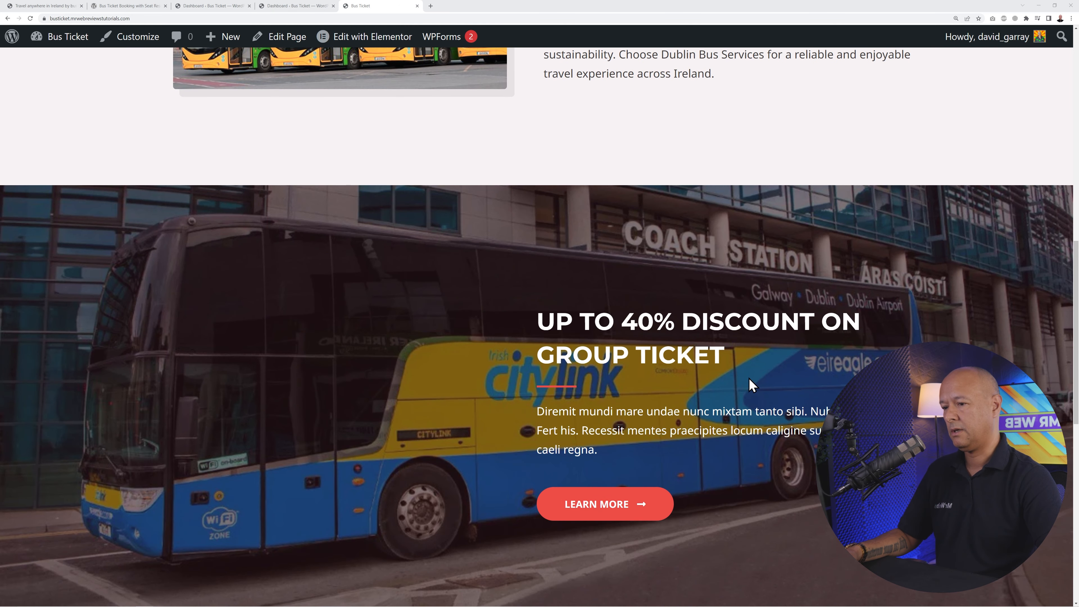
scroll(750, 384, "down", 11)
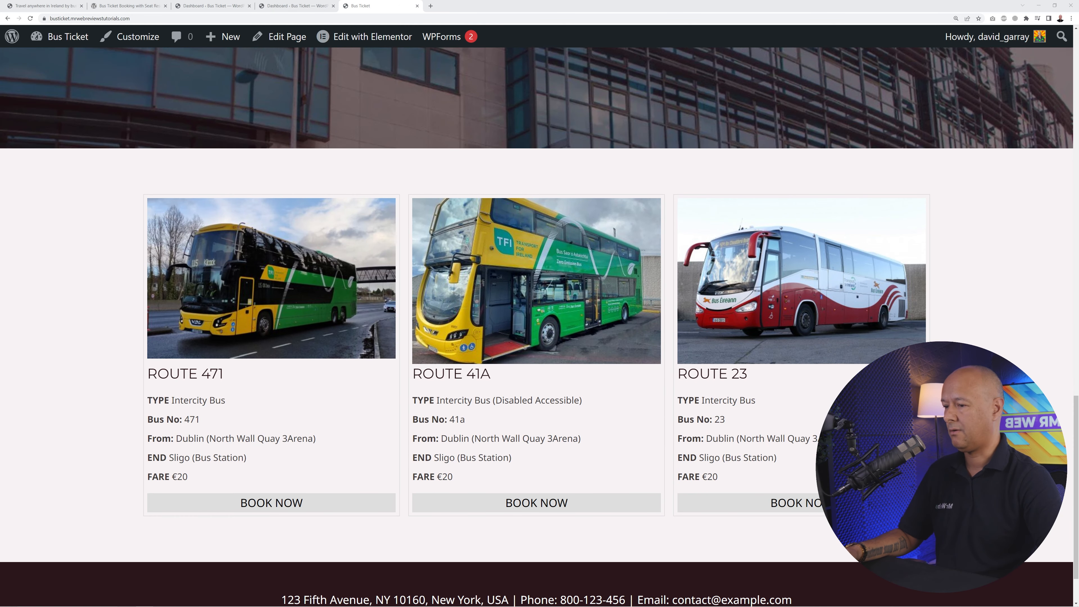
scroll(536, 327, "down", 2)
scroll(537, 328, "up", 20)
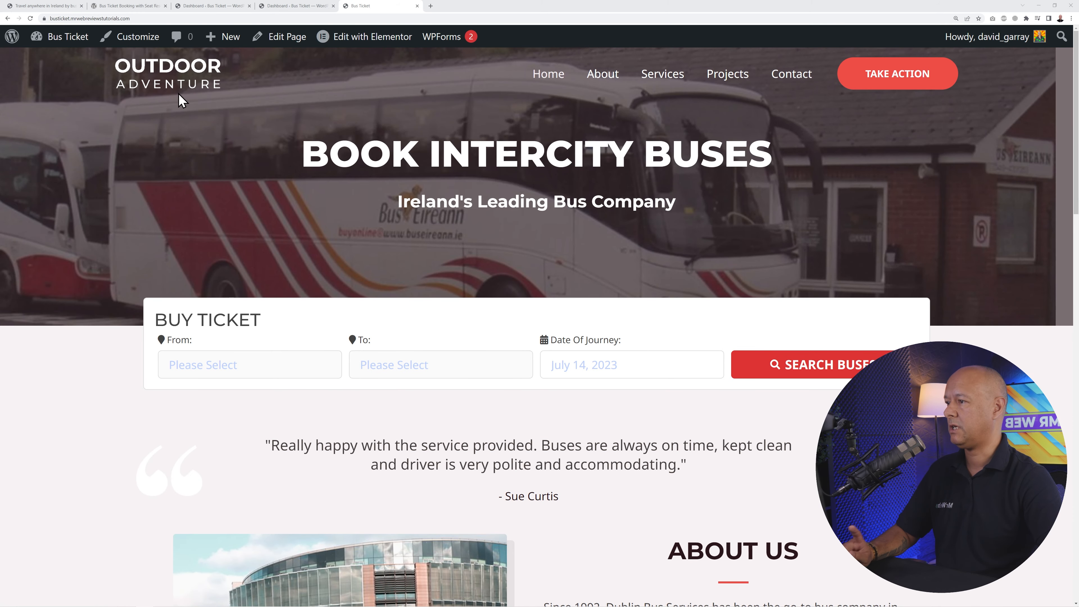
scroll(989, 251, "down", 15)
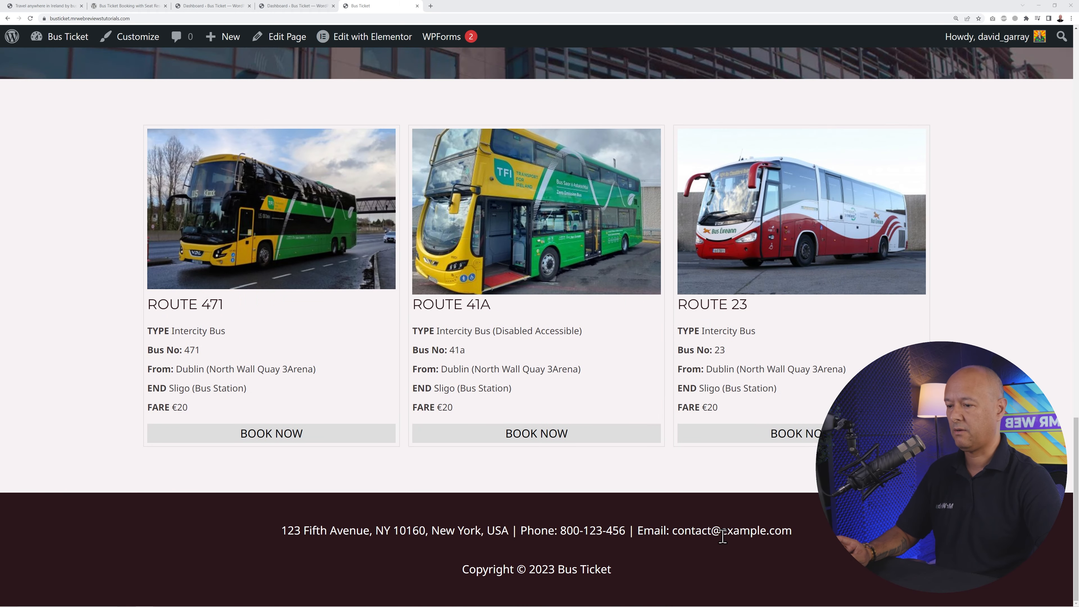
scroll(989, 251, "up", 15)
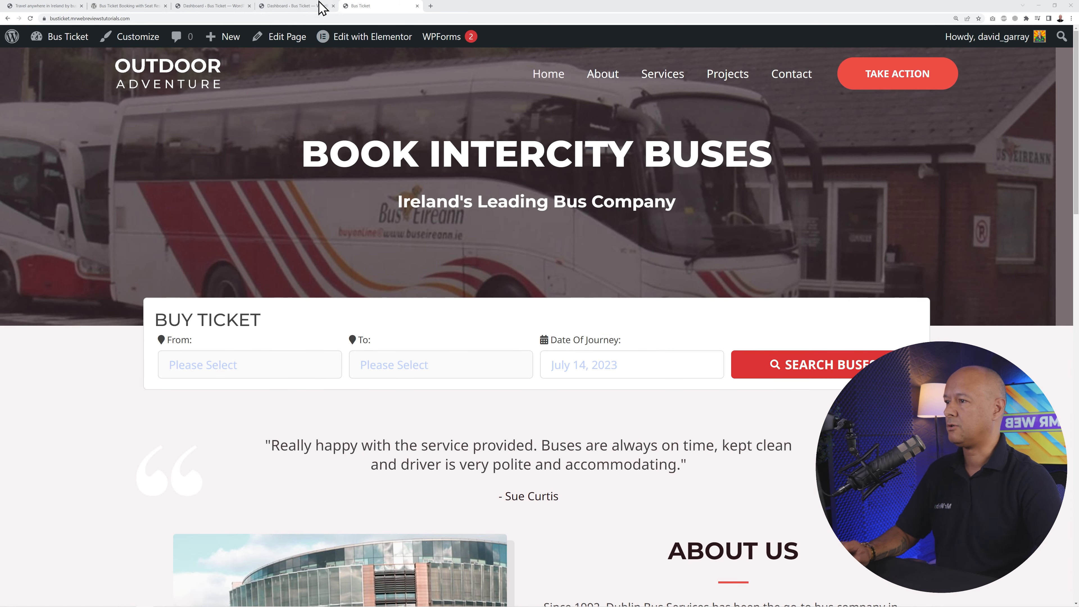
- Open All Pages from the dashboard in a new tab and edit Contact with Elementor
left_click(293, 7)
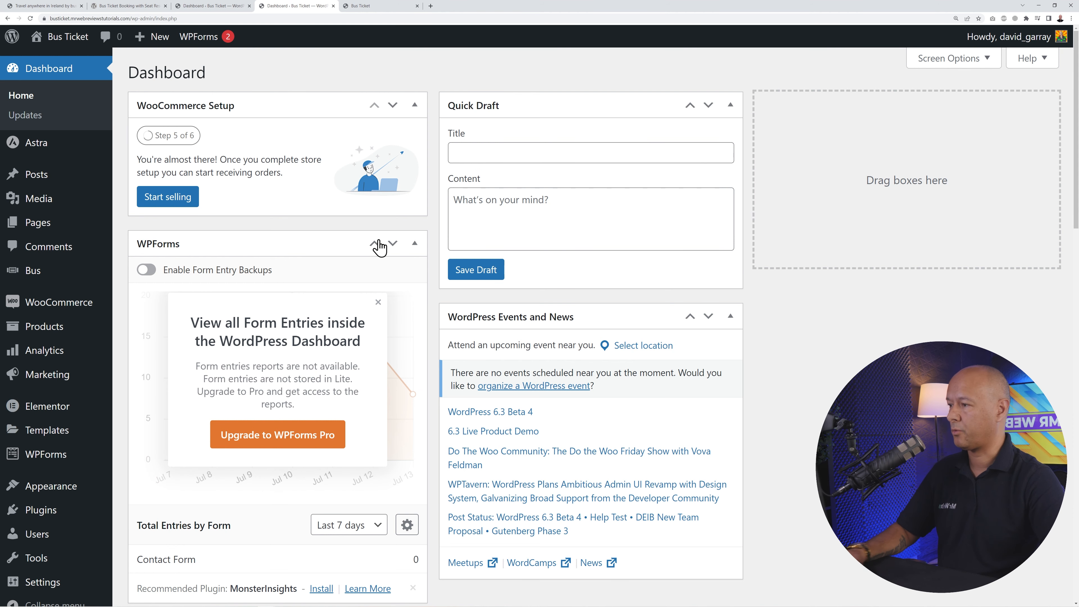
mouse_move(17, 229)
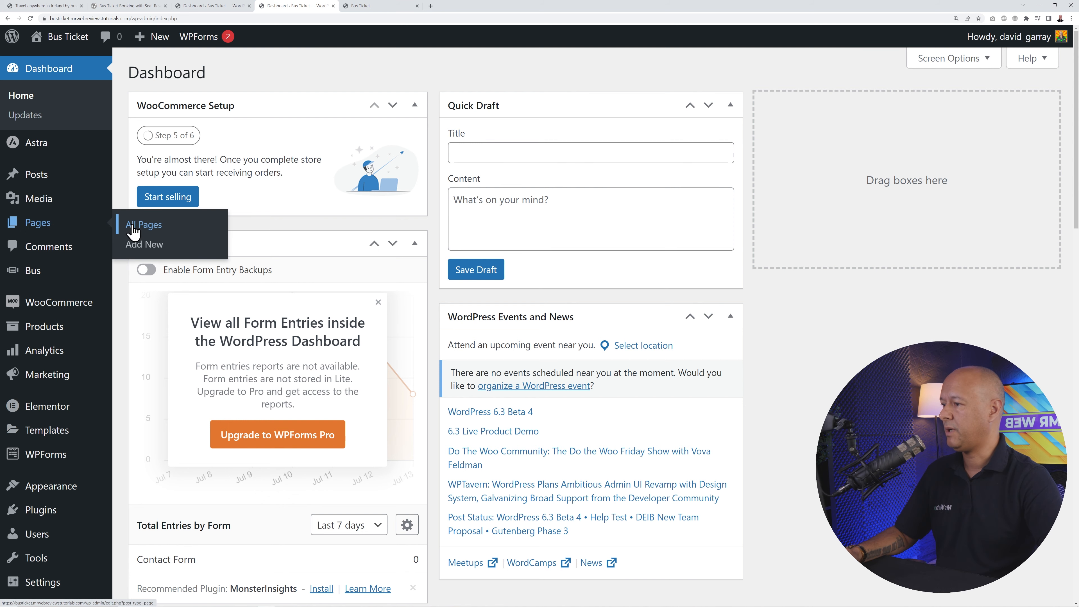
middle_click(155, 226)
left_click(366, 6)
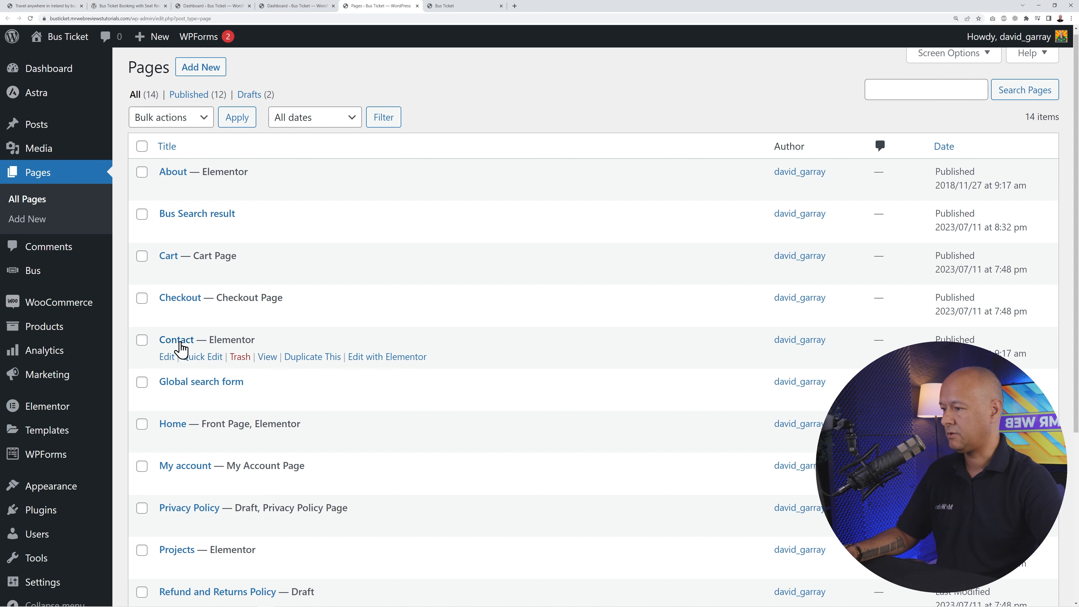
left_click(390, 357)
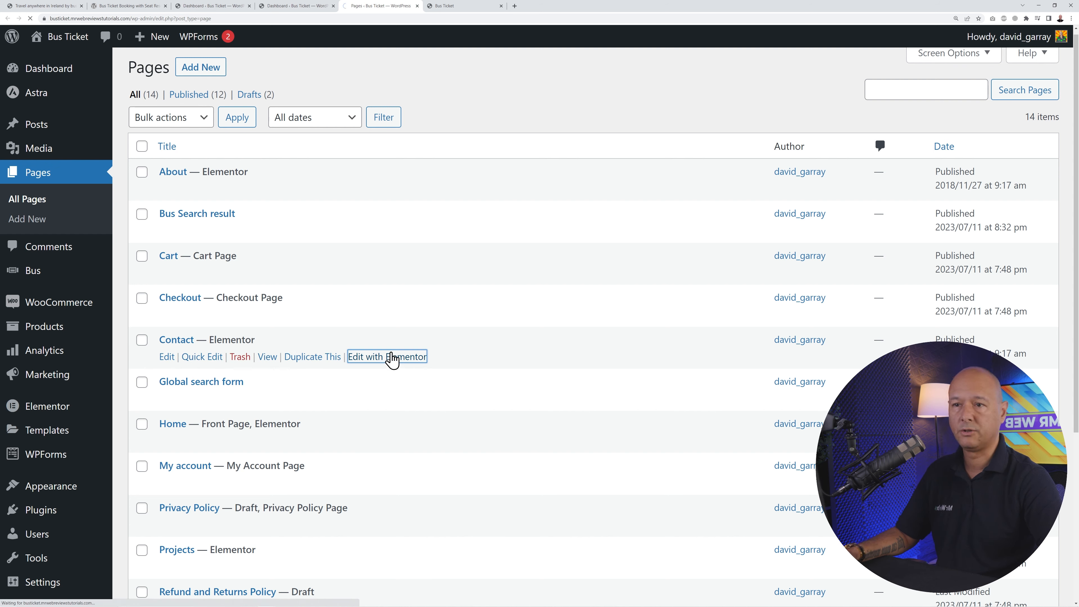
scroll(658, 294, "down", 8)
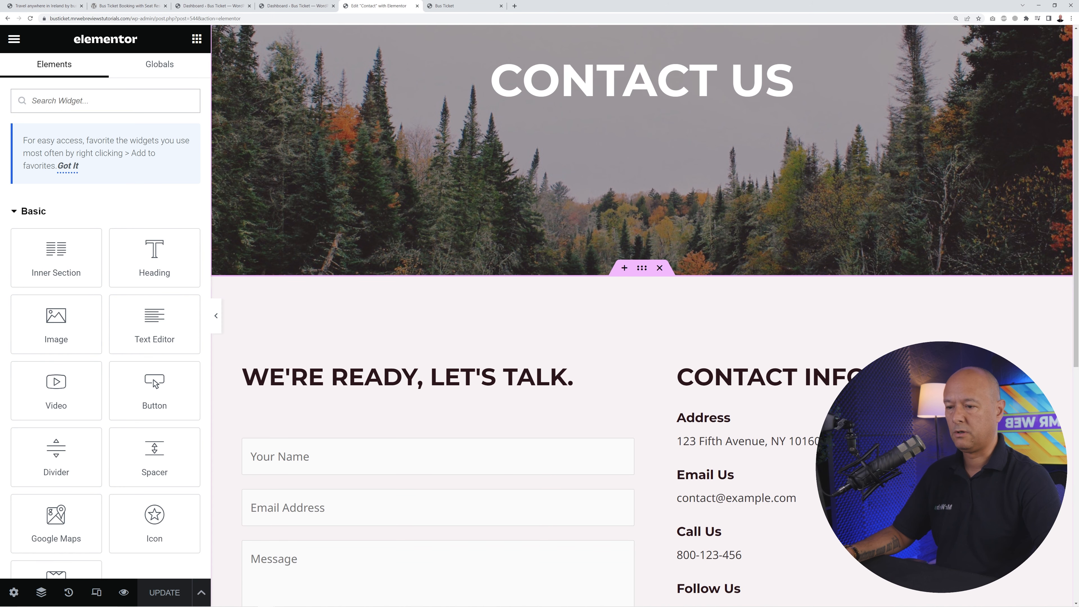
scroll(643, 315, "up", 9)
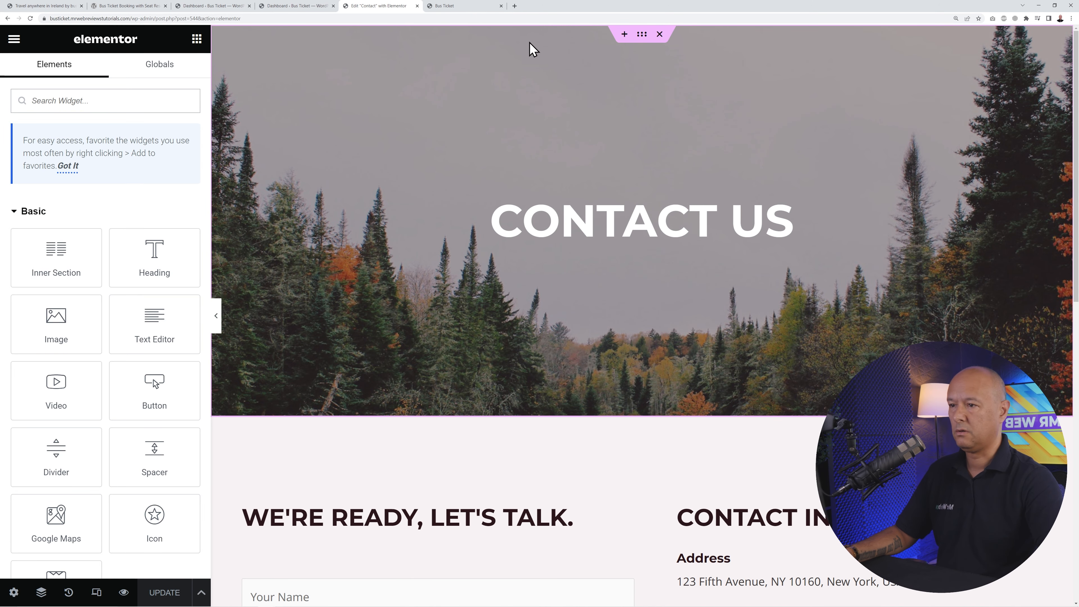
- Replace the hero section's background with the first bus photo from the media library
left_click(633, 35)
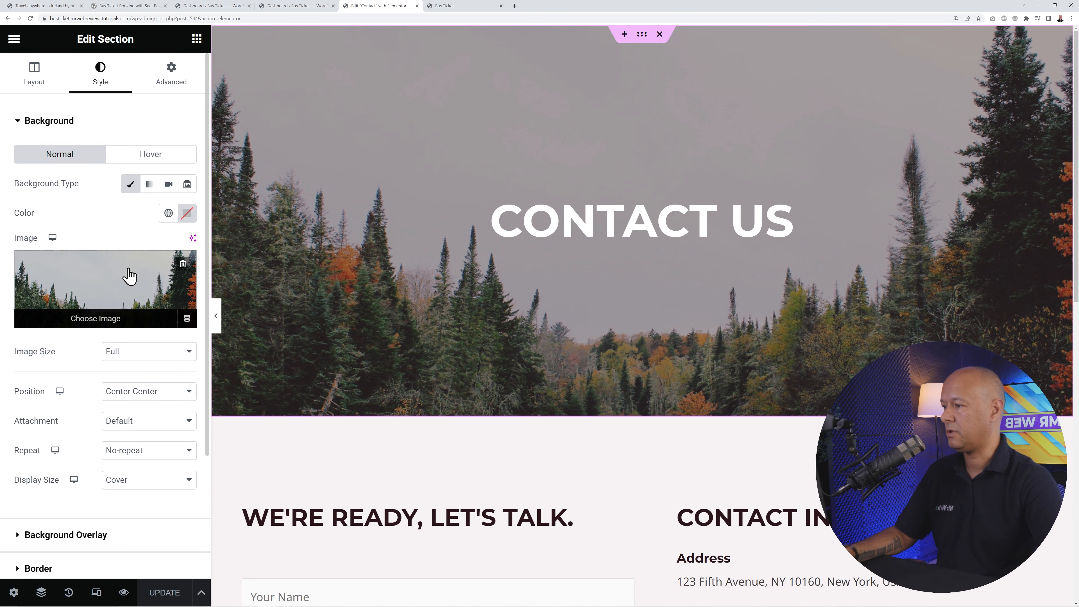
left_click(182, 264)
left_click(111, 295)
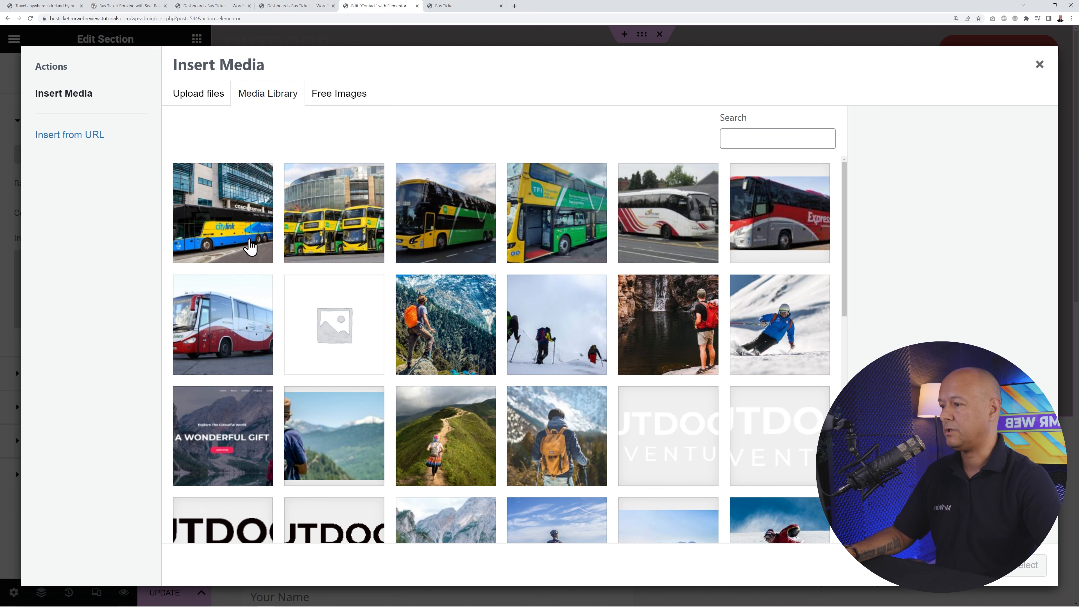
left_click(250, 245)
left_click(1026, 565)
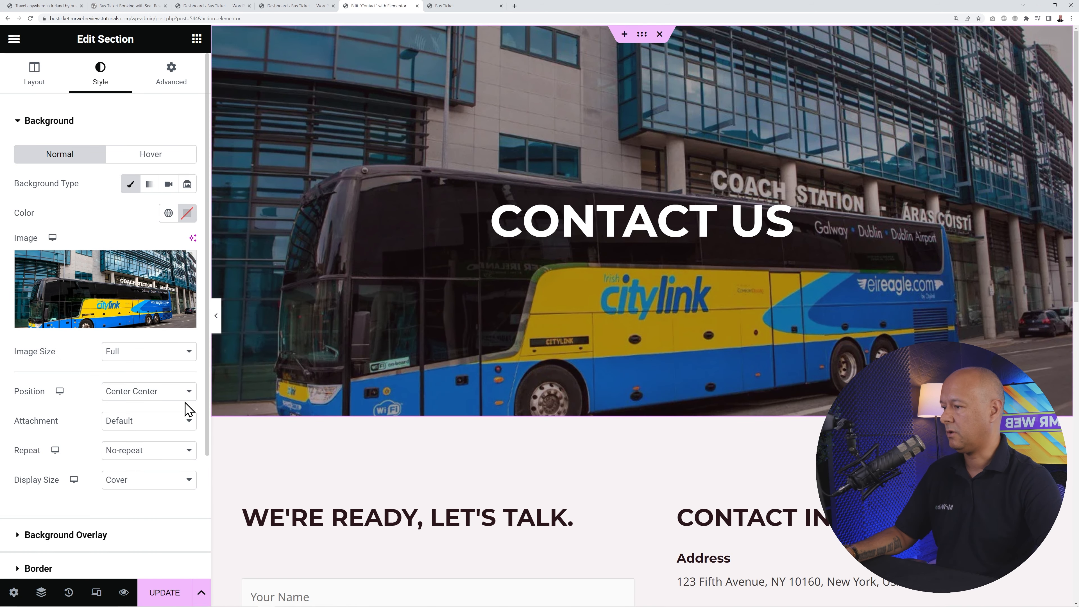
- Set the background position to Custom with a Y offset of -240 px
left_click(186, 393)
left_click(154, 514)
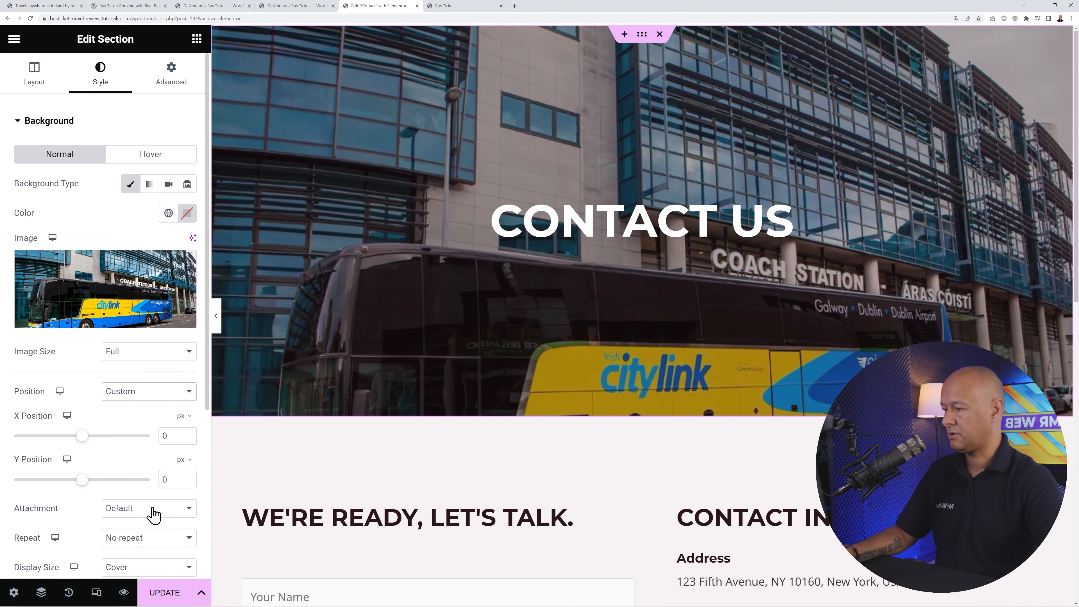
mouse_move(82, 480)
left_mouse_down()
mouse_move(51, 481)
mouse_move(61, 481)
left_mouse_up()
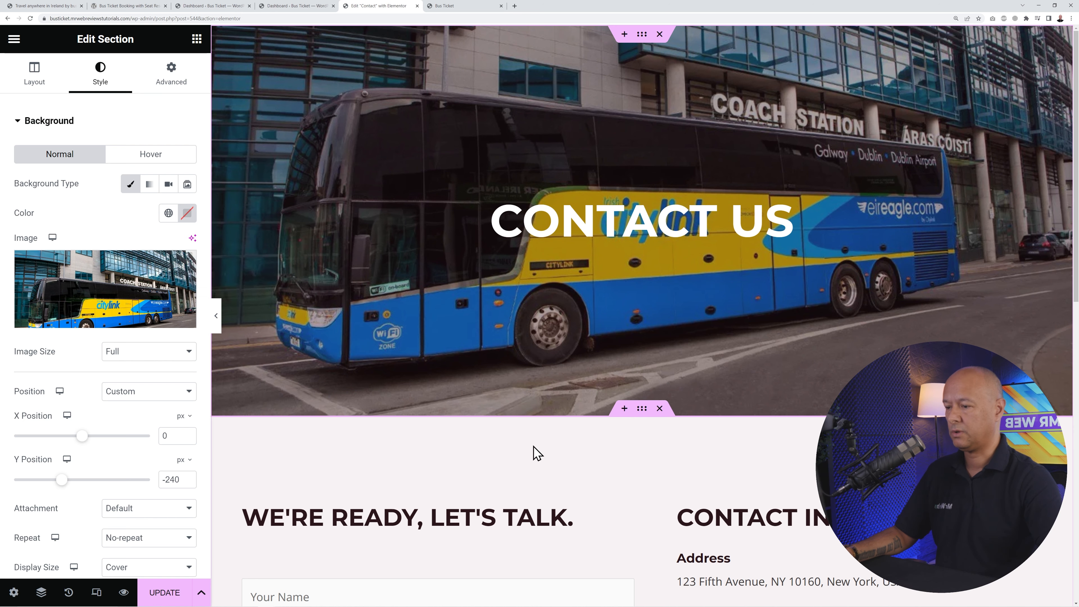
scroll(658, 450, "down", 5)
scroll(658, 449, "down", 3)
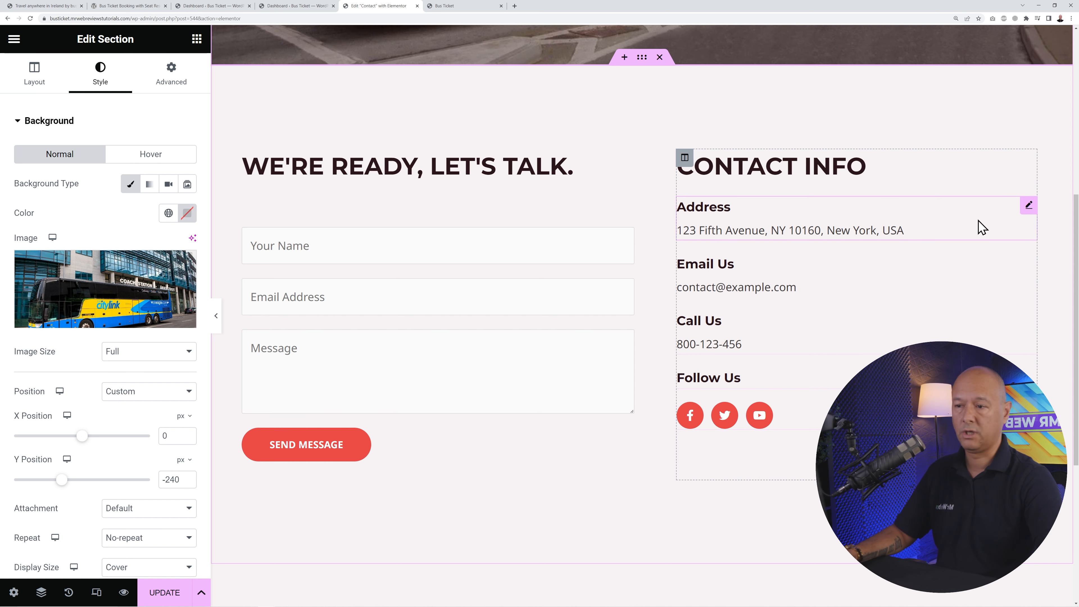
- Replace the Email Us description with the site's new e-mail address
left_click(1027, 207)
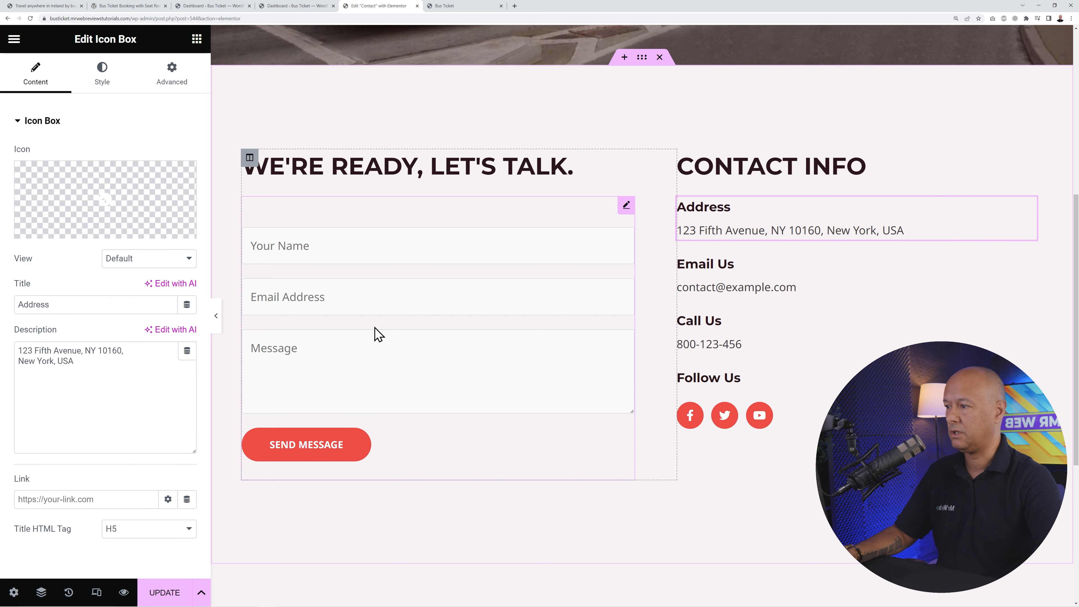
left_click_drag(107, 366, 2, 357)
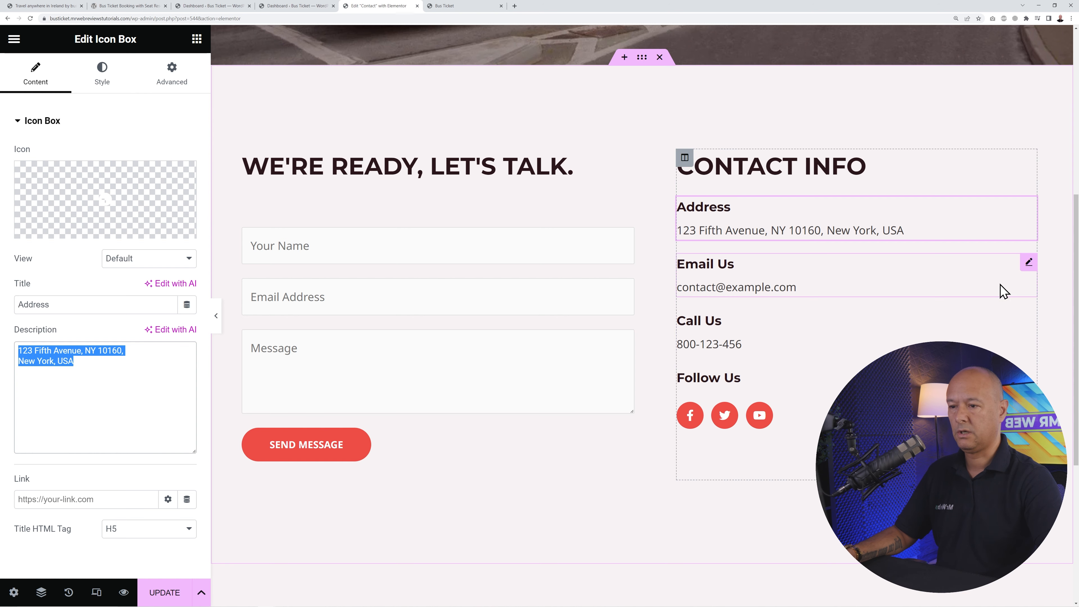
left_click(1028, 265)
left_click_drag(130, 350, 4, 361)
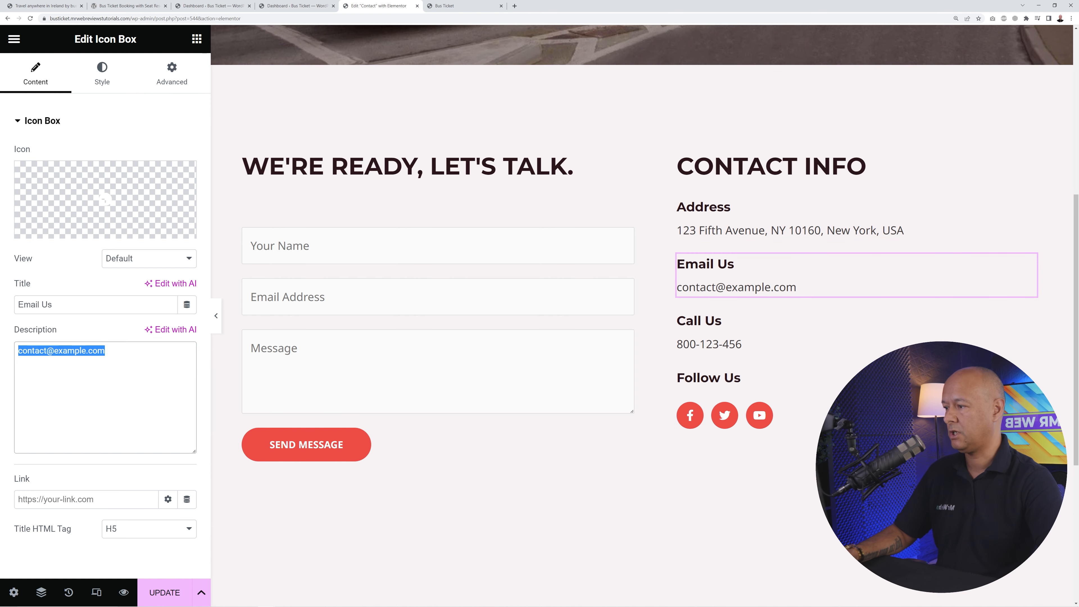
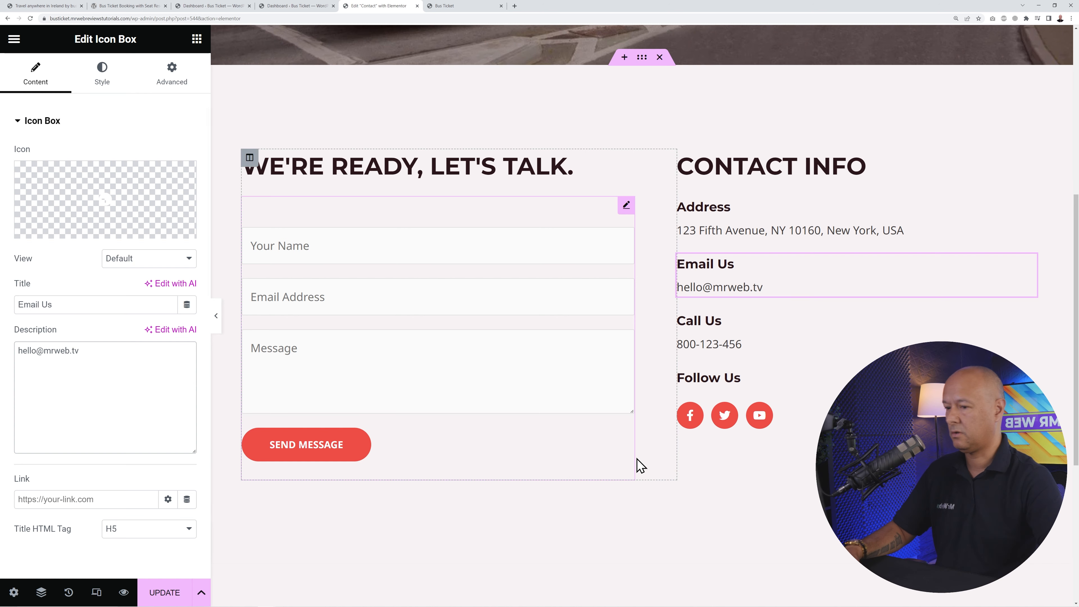
- Replace the Call Us description with the site's new phone number
left_click(1029, 319)
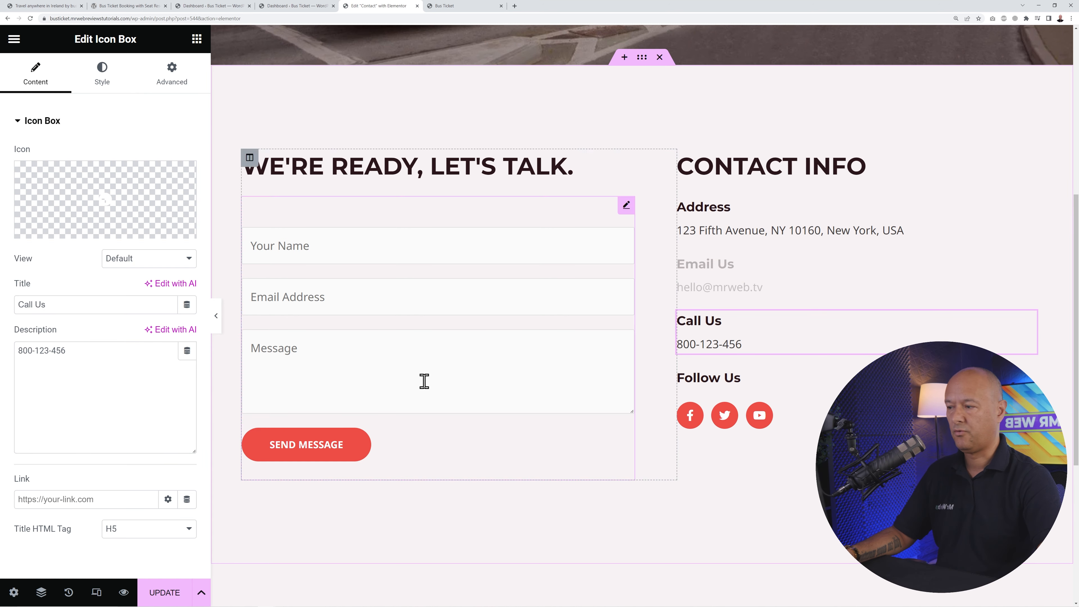
triple_click(137, 350)
type("+1")
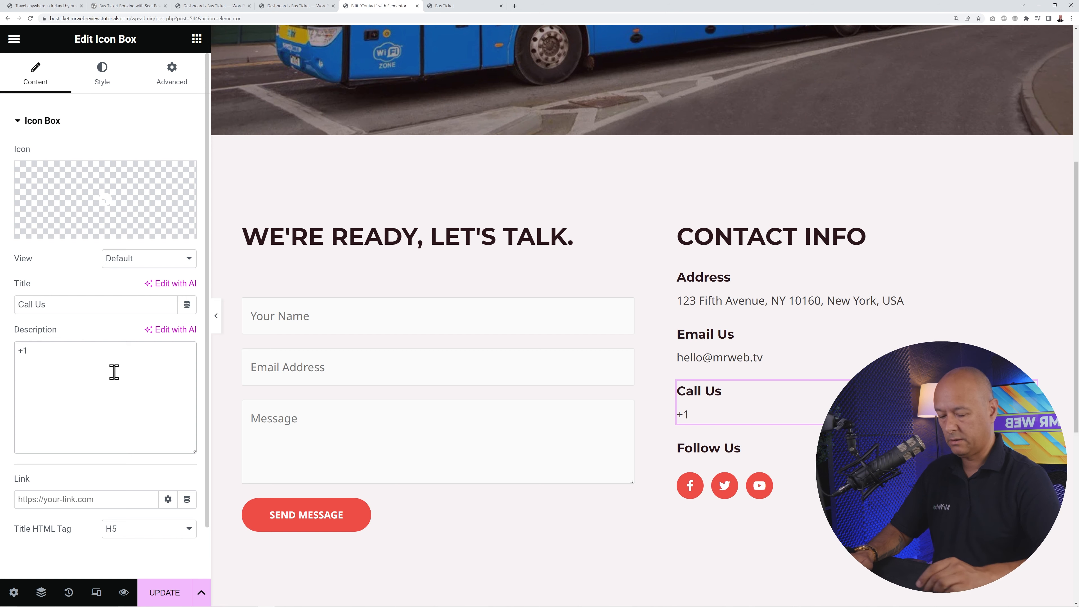
type(" 234 5678")
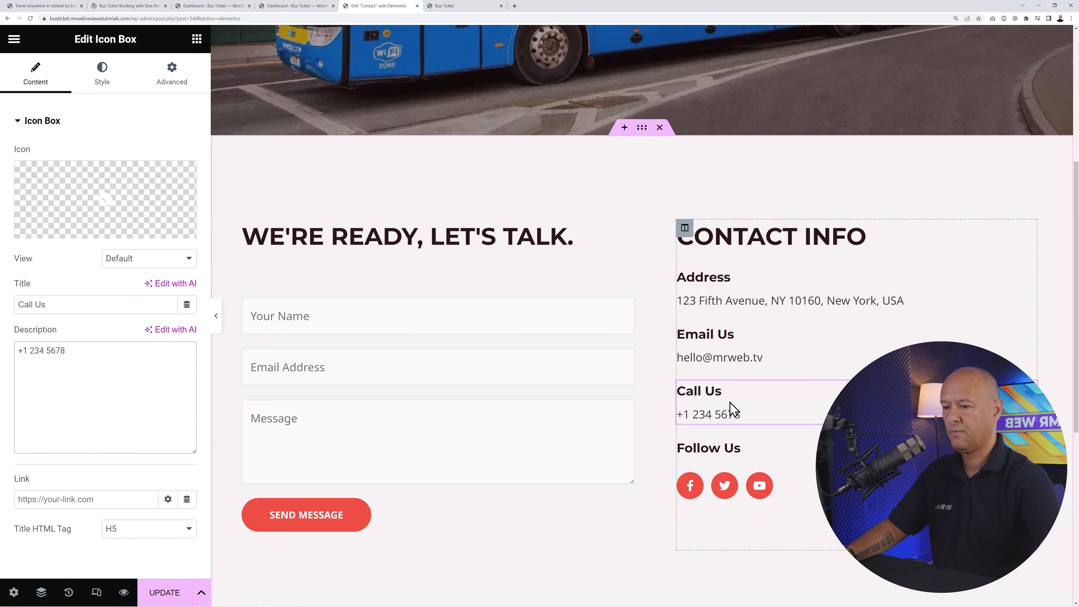
scroll(739, 395, "down", 5)
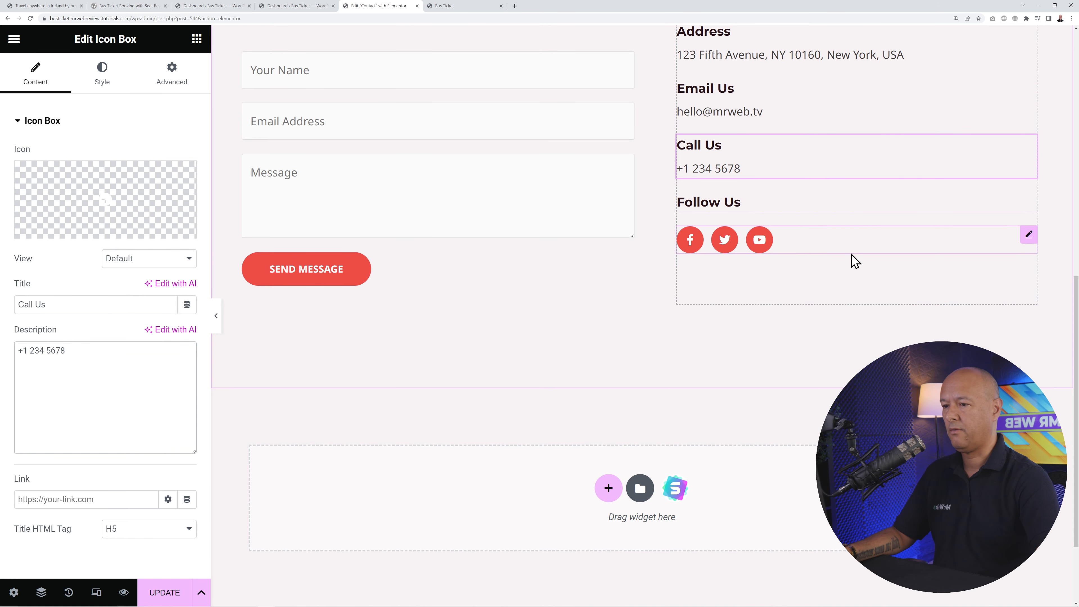
- Add a Linkedin icon item to the Follow Us social icons
left_click(1029, 235)
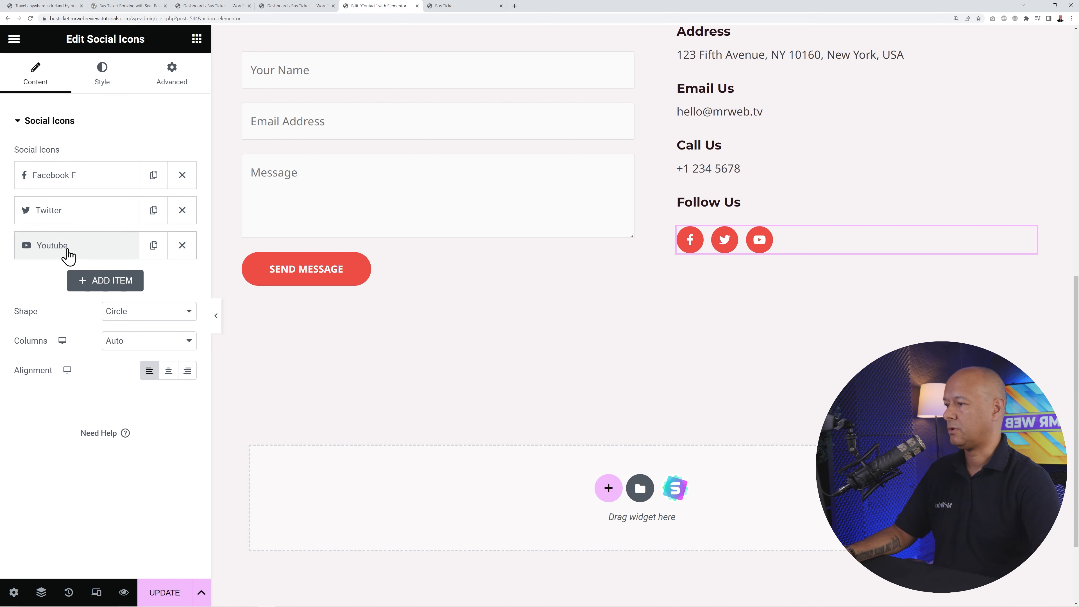
left_click(87, 281)
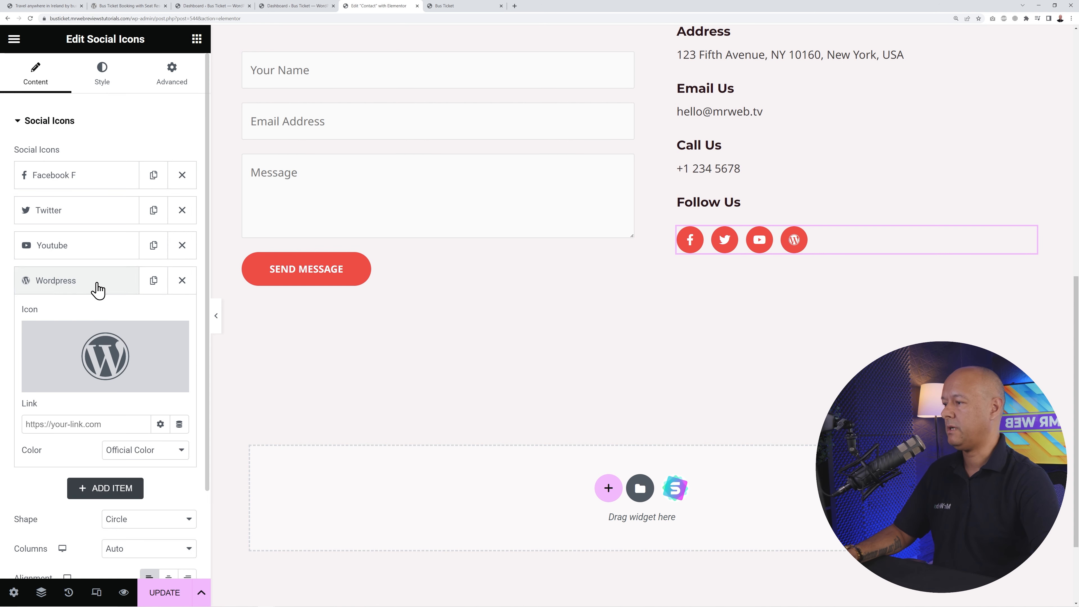
left_click(103, 344)
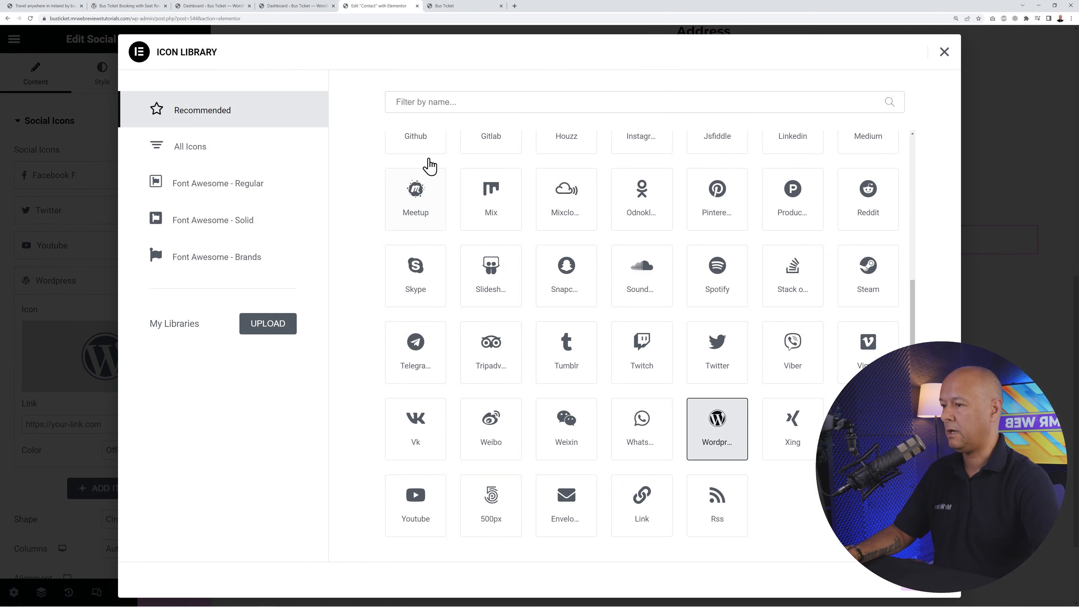
type("link")
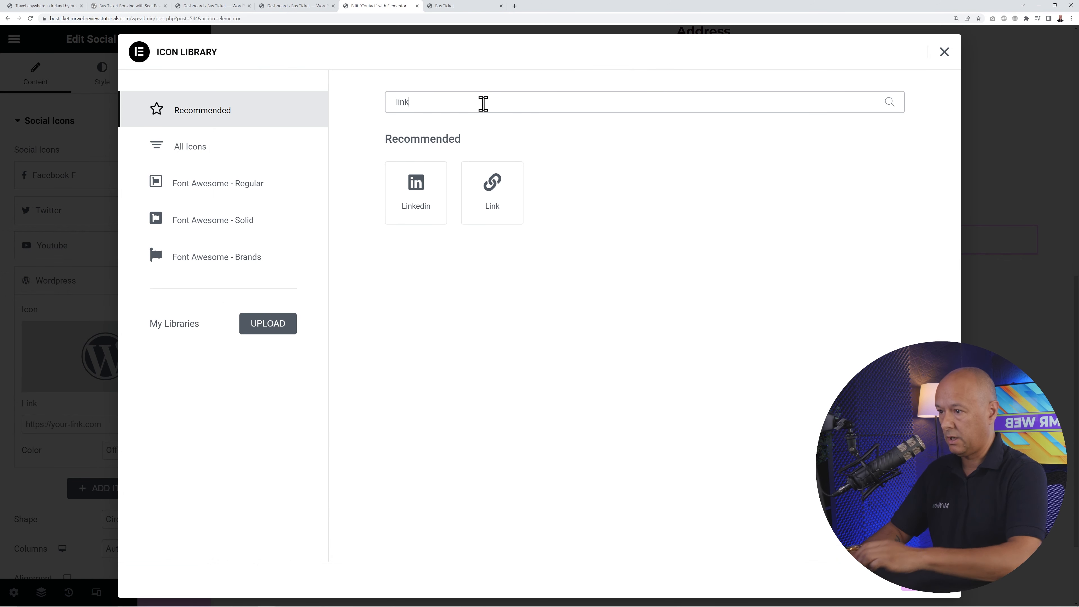
left_click(424, 193)
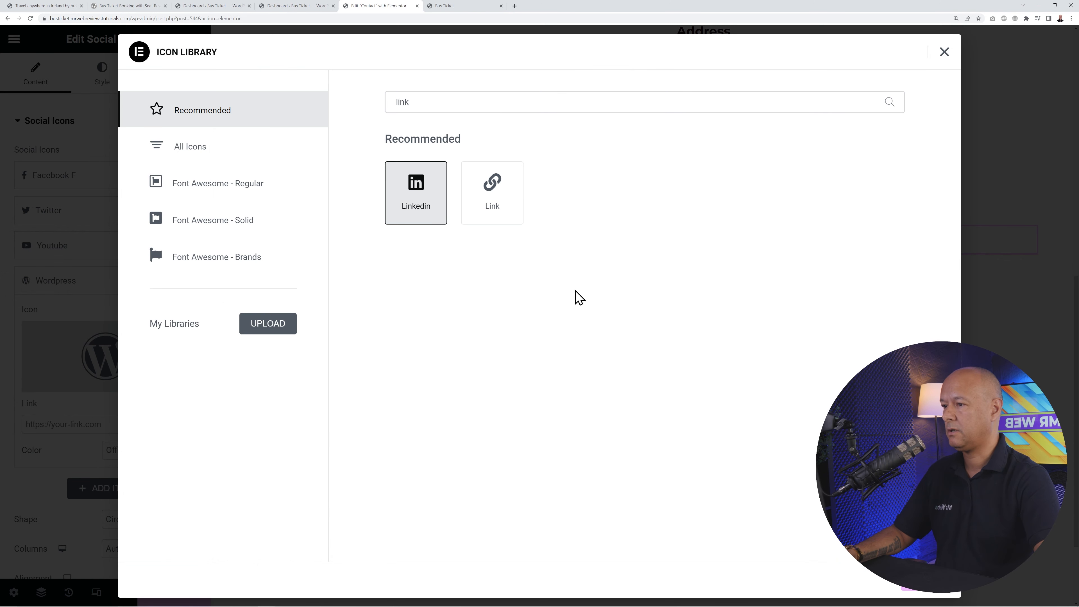
left_click(929, 595)
- Review the Facebook, Twitter and Youtube items, then delete the Linkedin item
left_click(64, 175)
triple_click(85, 318)
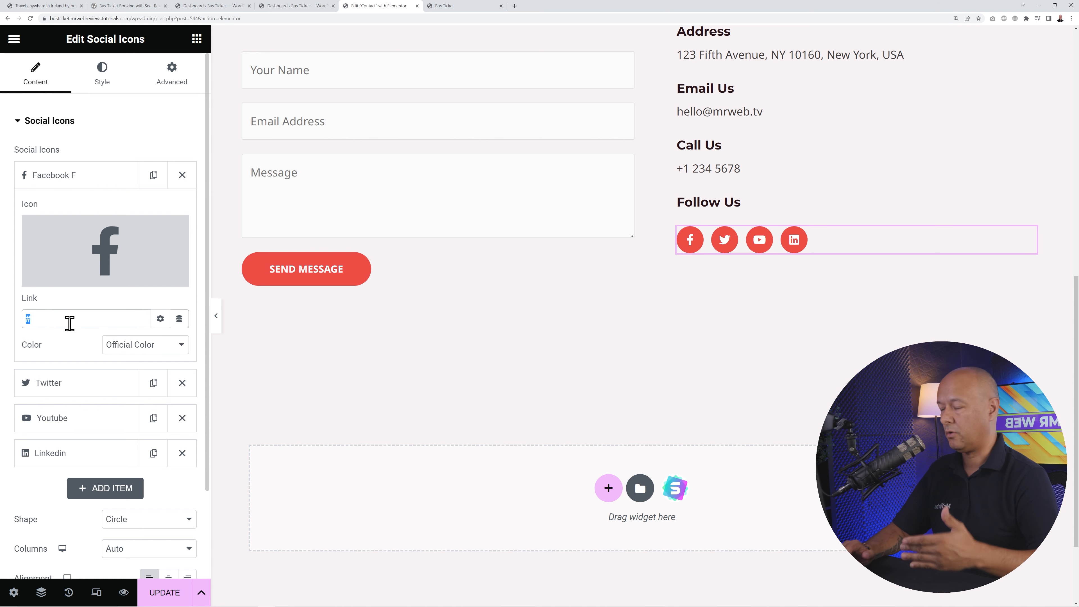
left_click(83, 186)
left_click(87, 218)
left_click(80, 221)
left_click(71, 249)
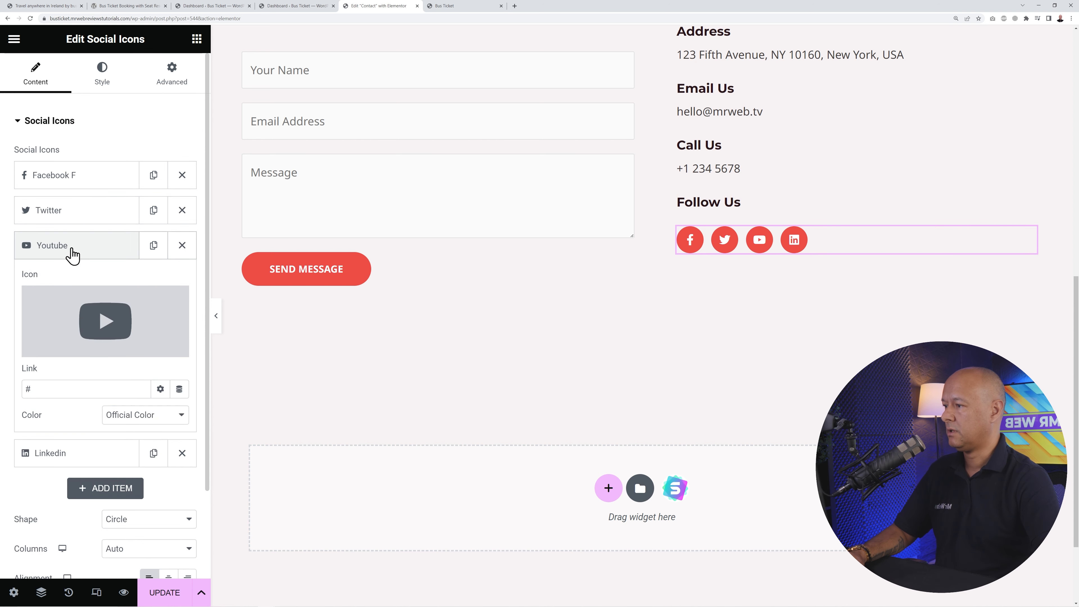
left_click(59, 250)
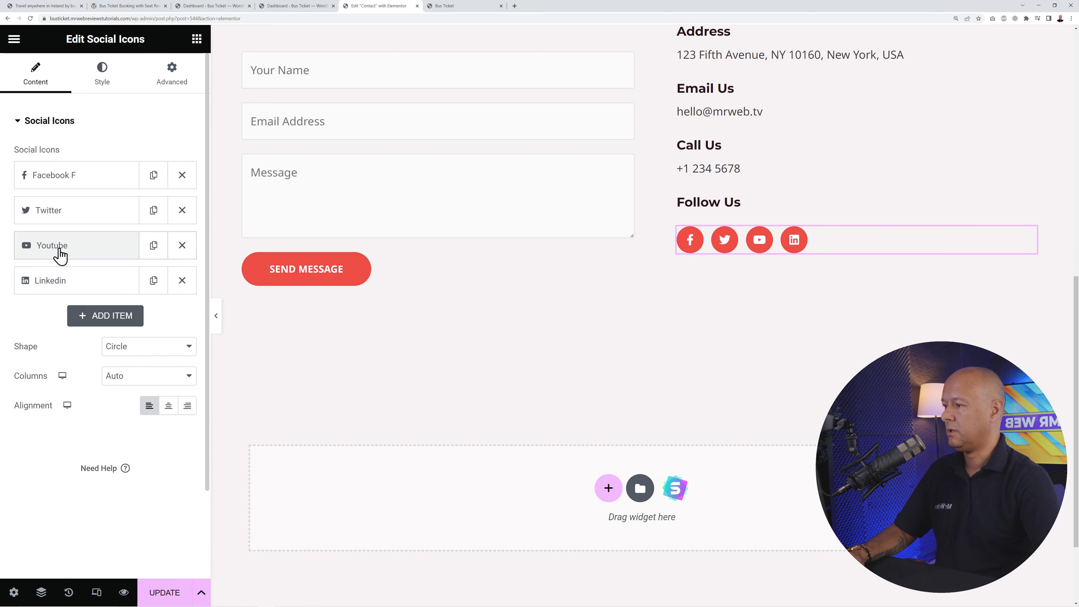
left_click(57, 283)
left_click(56, 284)
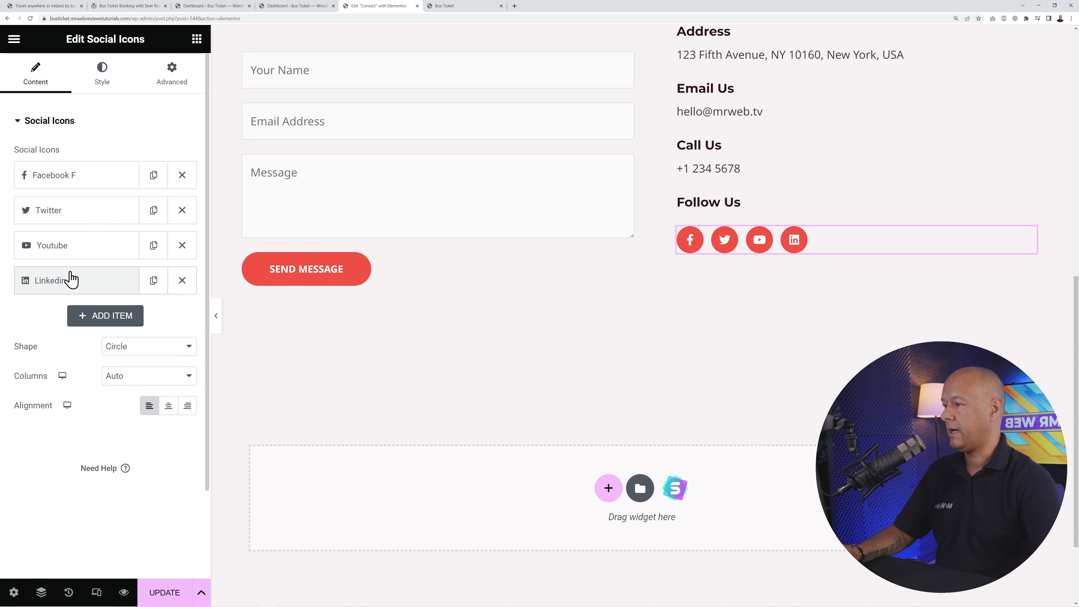
left_click(182, 281)
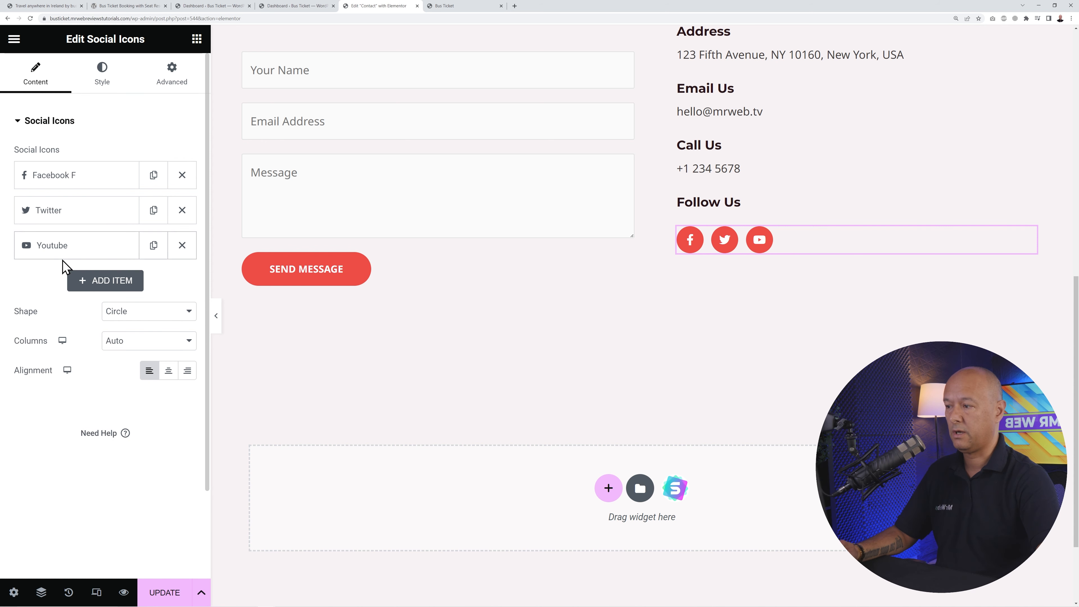
scroll(372, 208, "up", 3)
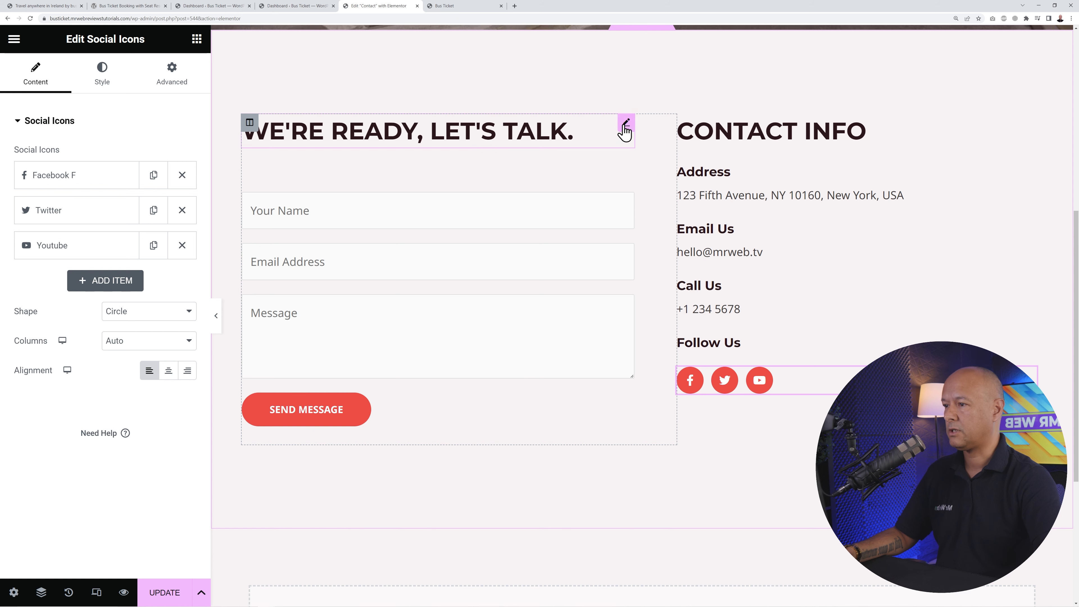
- Change the form heading's title to 'Contact Form'
left_click(625, 127)
triple_click(107, 181)
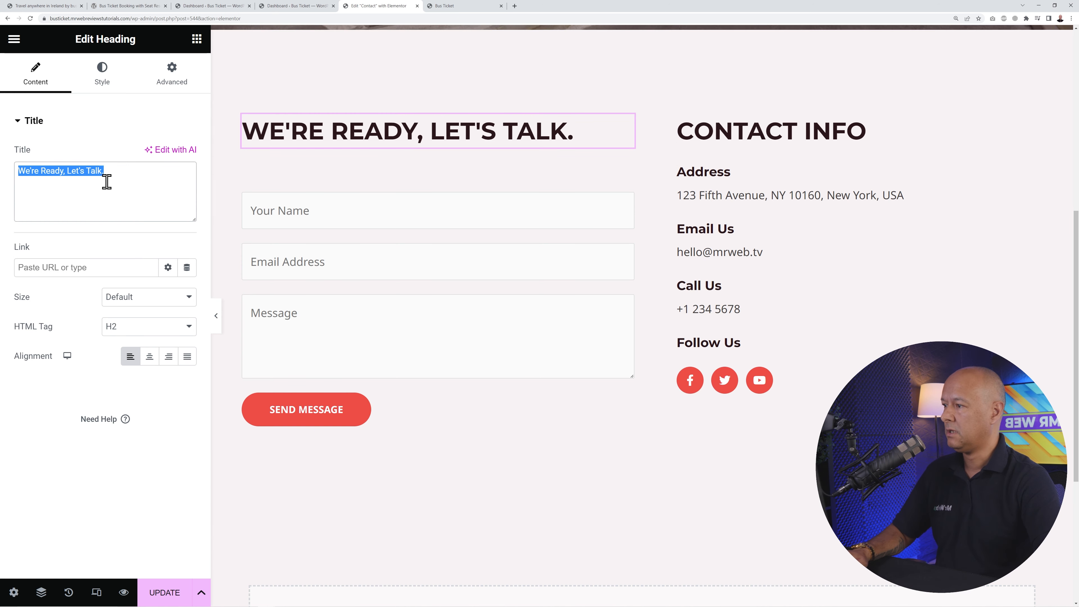
type("Contact Form")
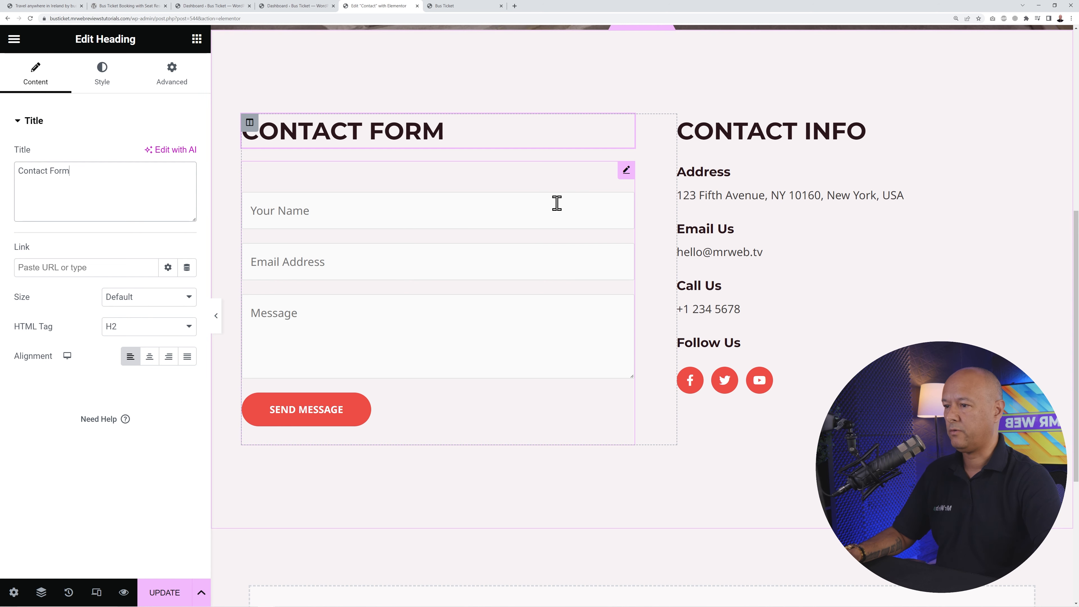
- Open the form widget's [wpforms id="12"] shortcode settings
left_click(624, 172)
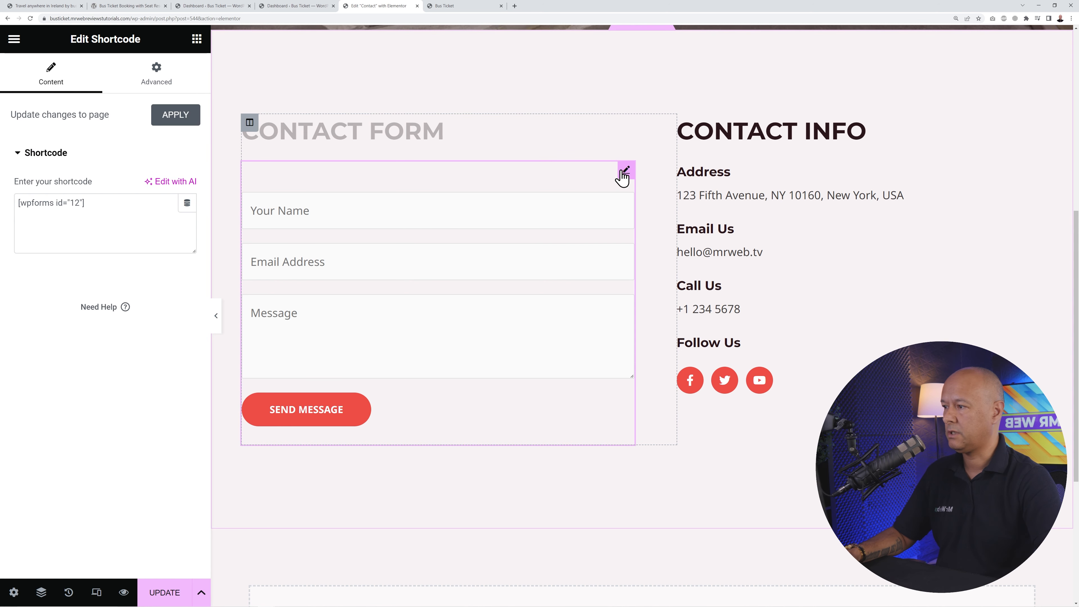
left_click_drag(19, 205, 87, 208)
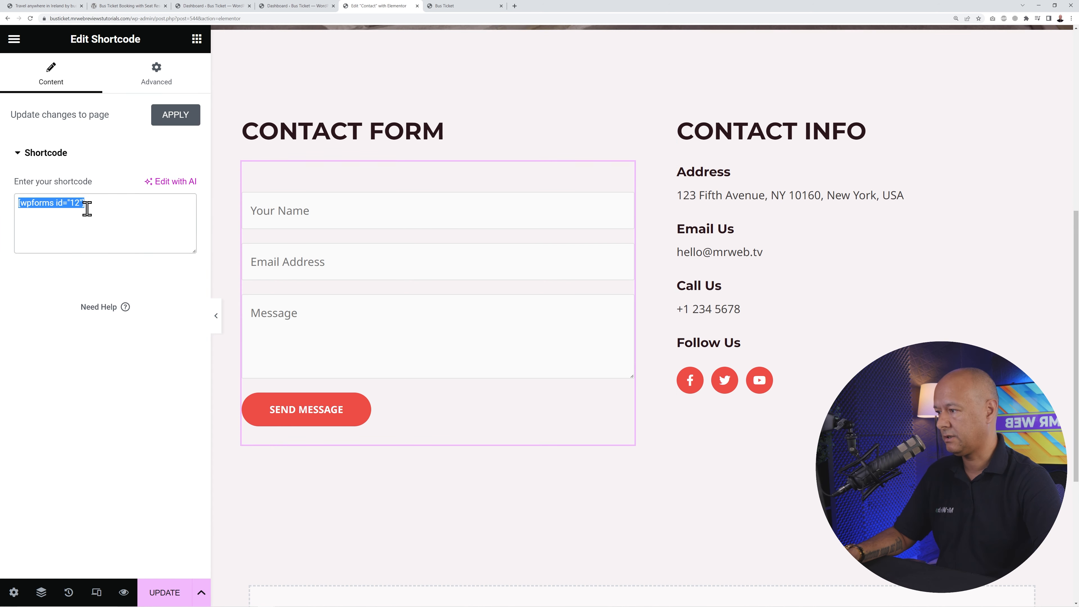
left_click(91, 209)
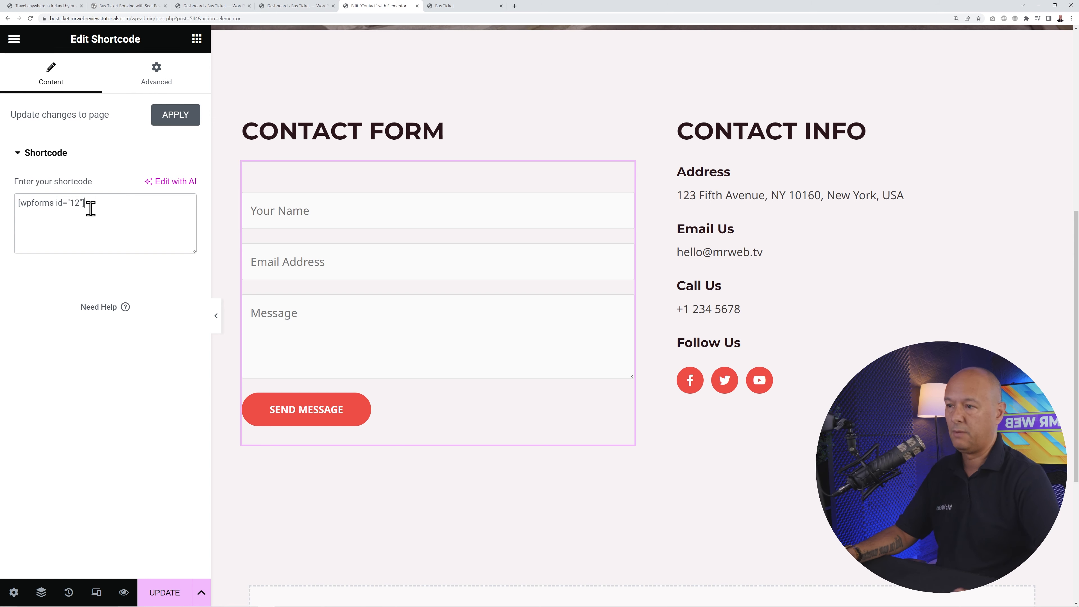
- Find the Contact Form in WPForms' All Forms list and open it in the builder
left_click(291, 7)
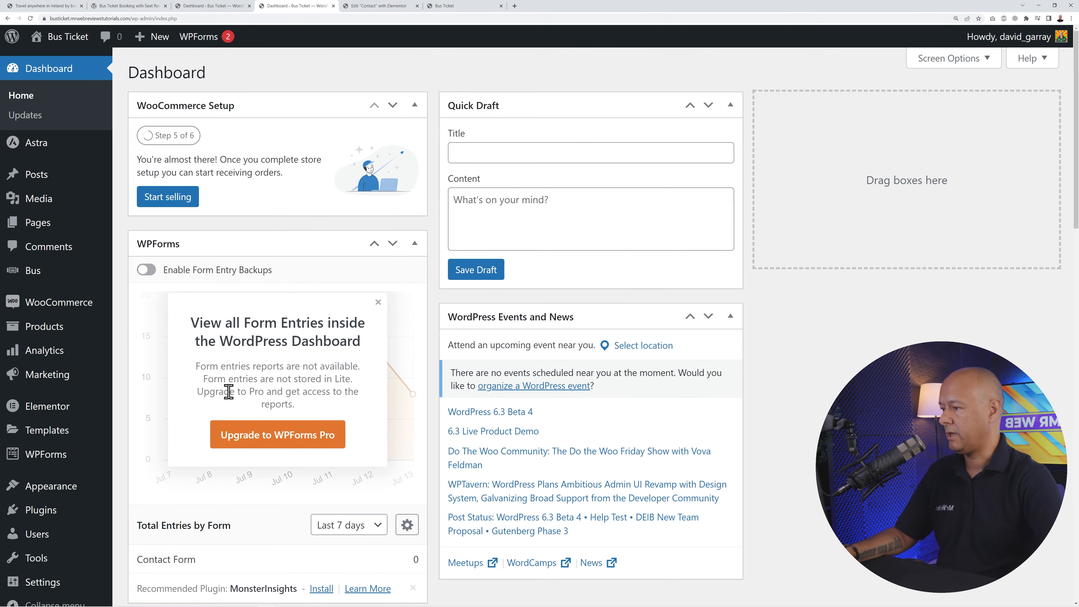
scroll(85, 444, "down", 5)
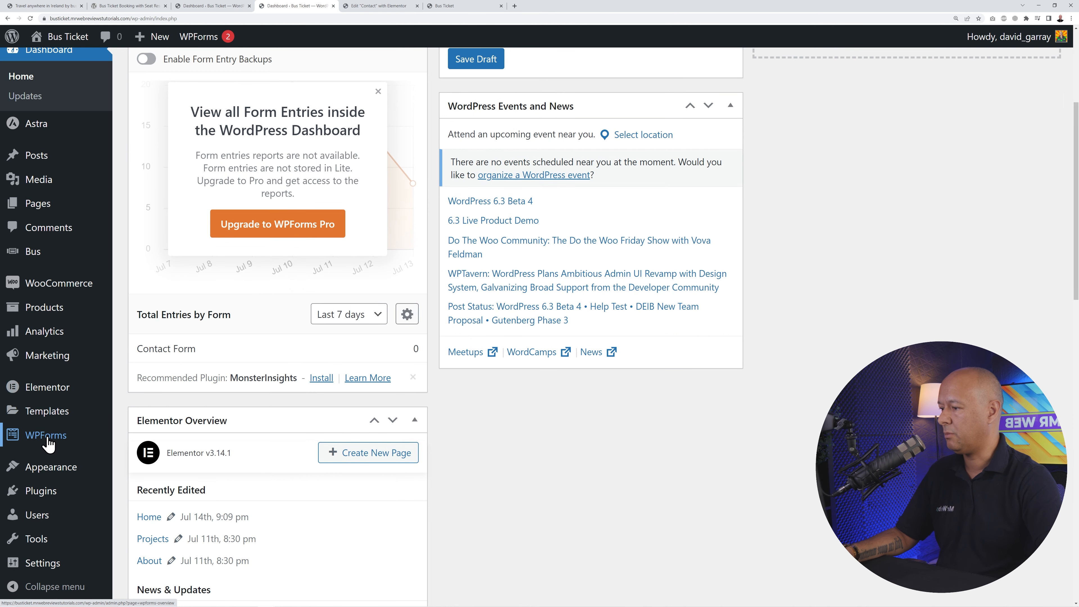
mouse_move(61, 442)
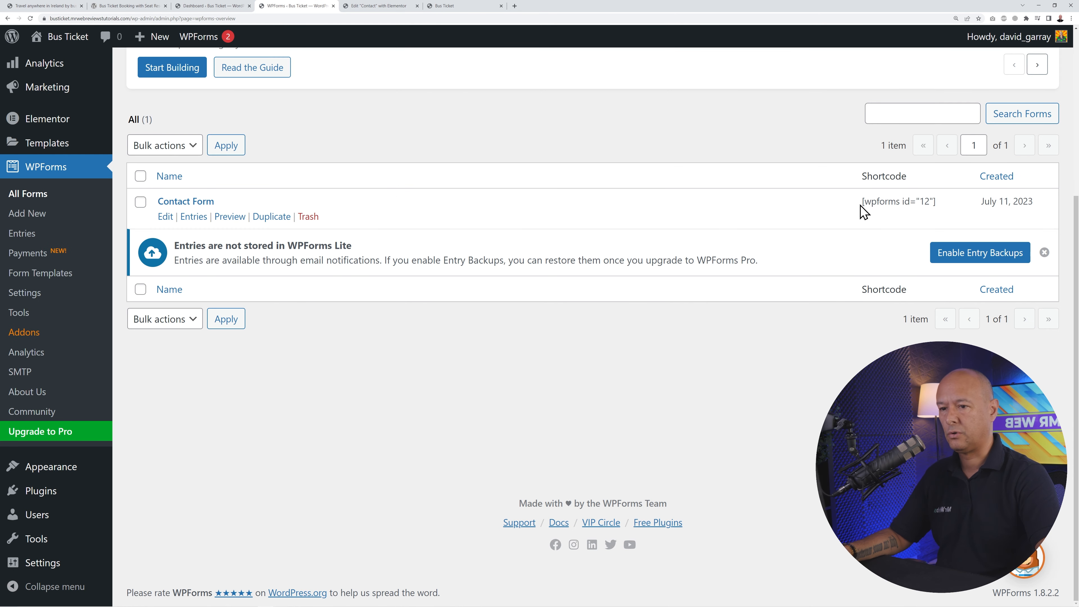
left_click_drag(862, 211, 951, 205)
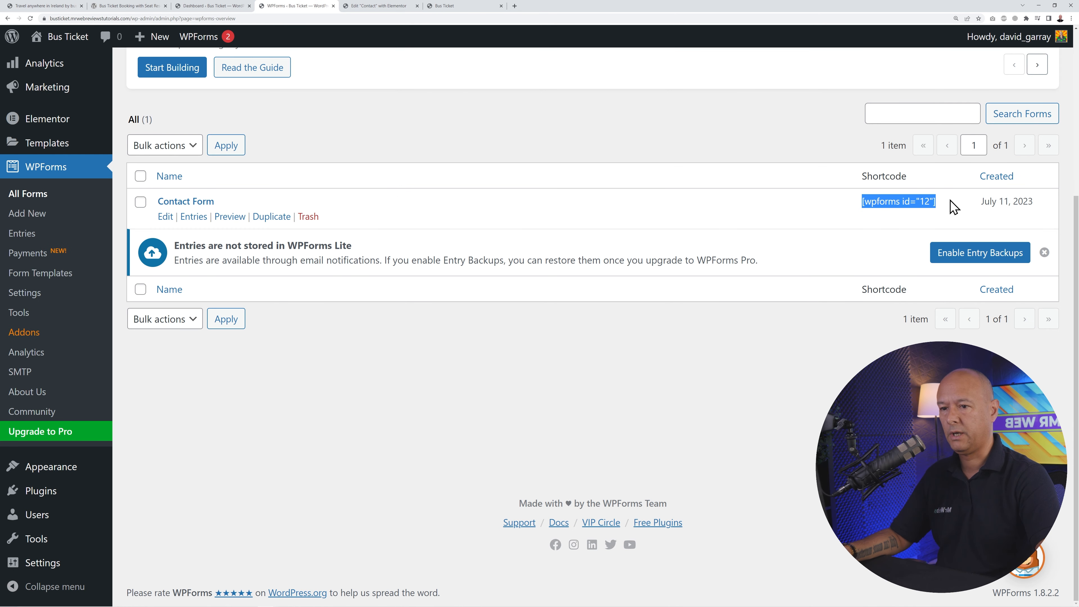
left_click(922, 205)
left_click(361, 6)
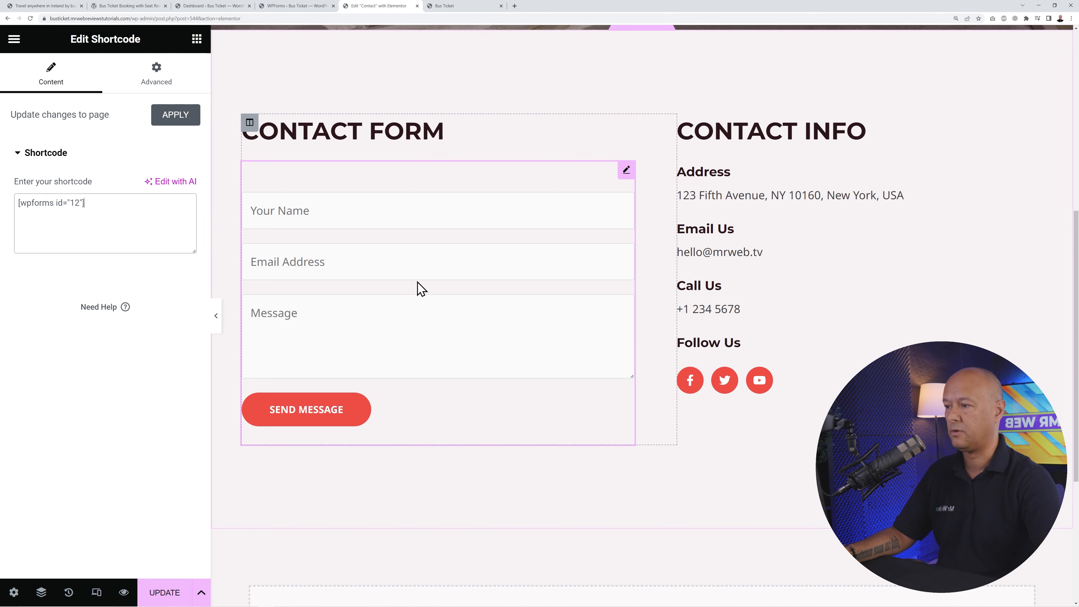
left_click(303, 7)
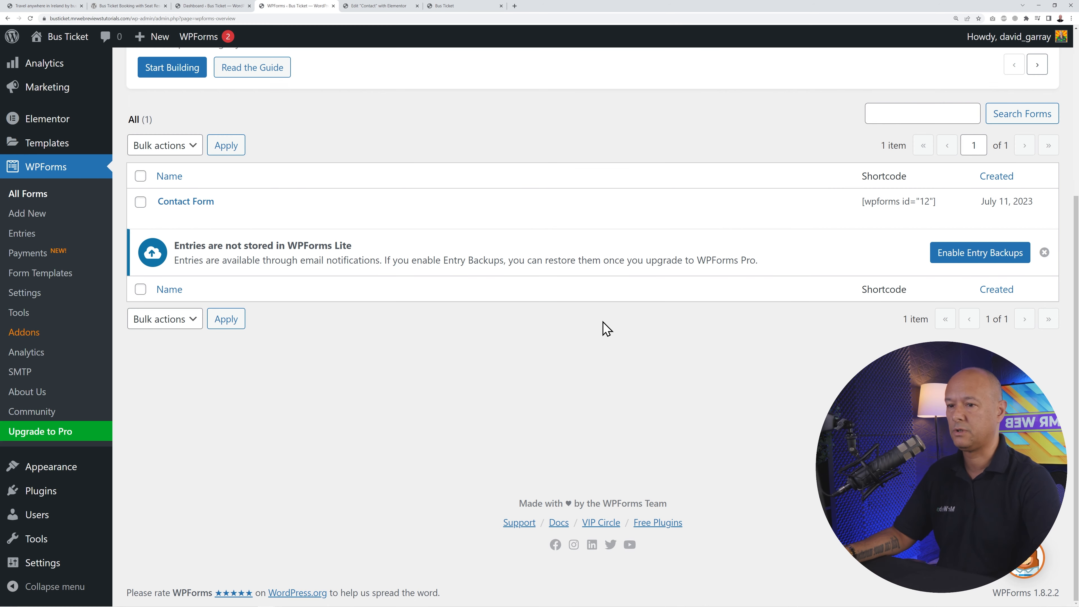
left_click(204, 203)
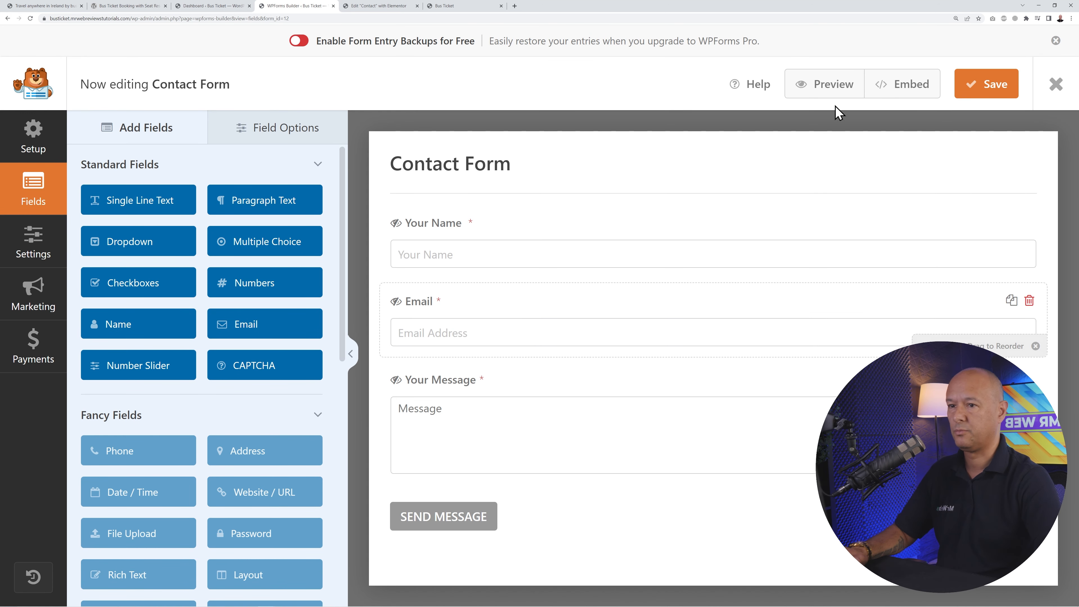
- Dismiss the backups notice and review the Your Name, Email and Your Message field settings
left_click(1055, 41)
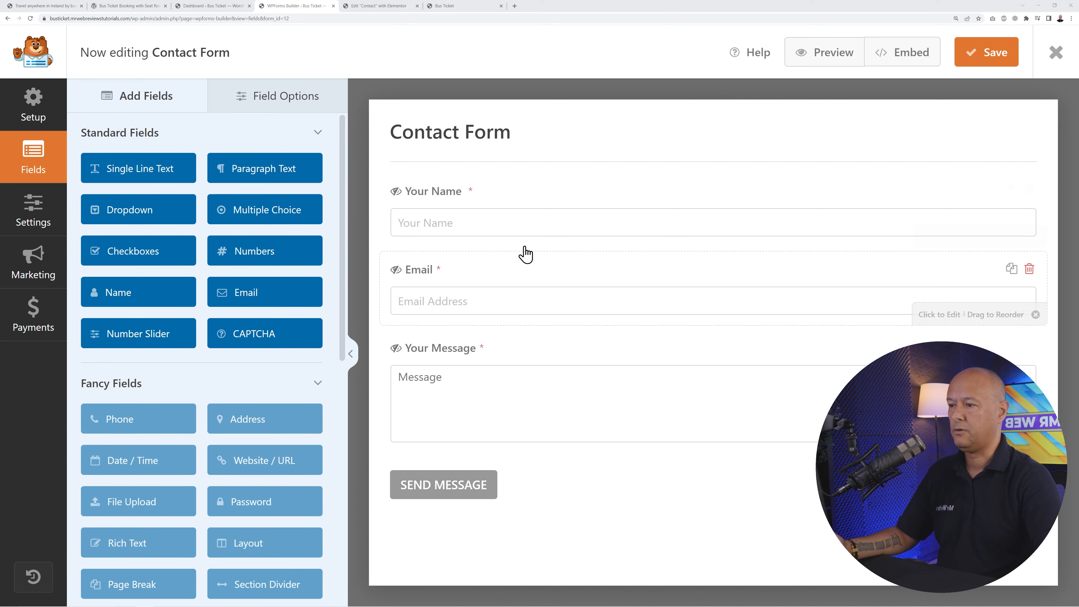
left_click(495, 208)
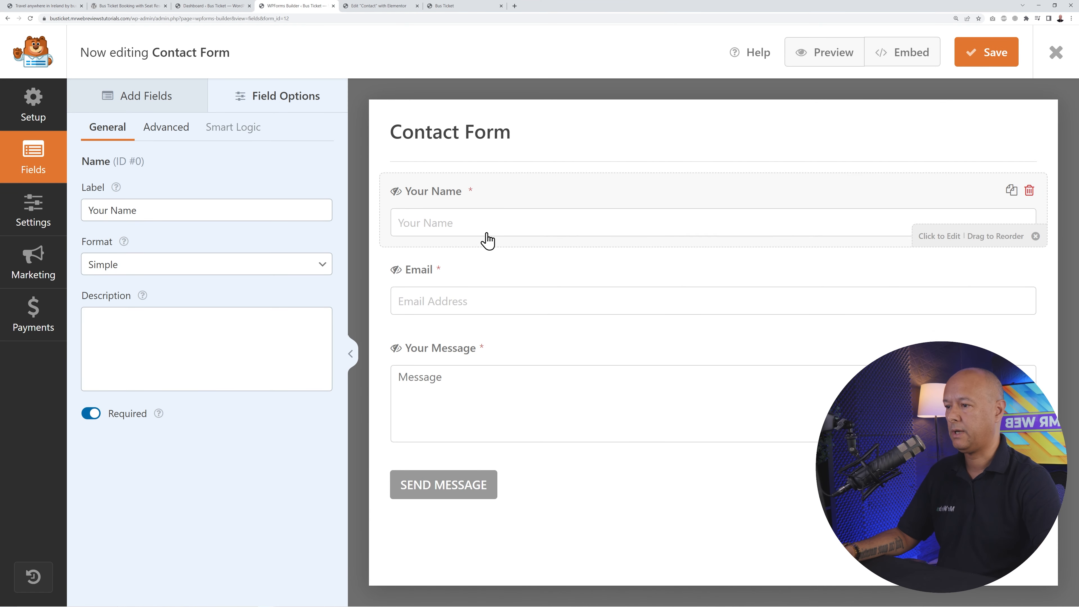
left_click(479, 279)
left_click(499, 353)
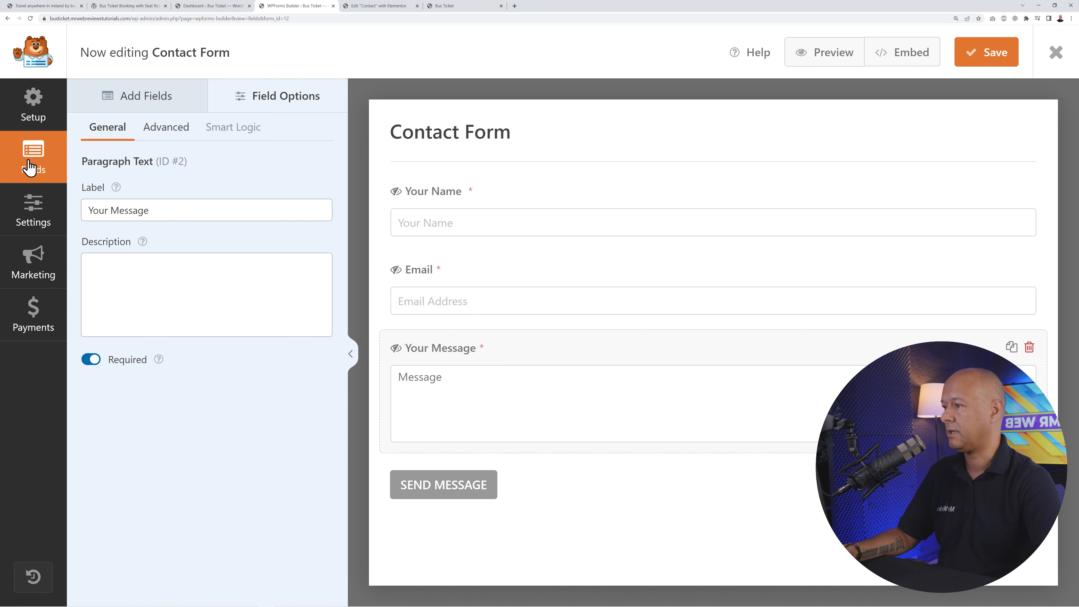
- Add a single-line text field labelled 'Phone Number' between Email and Your Message, marked optional
left_click(134, 102)
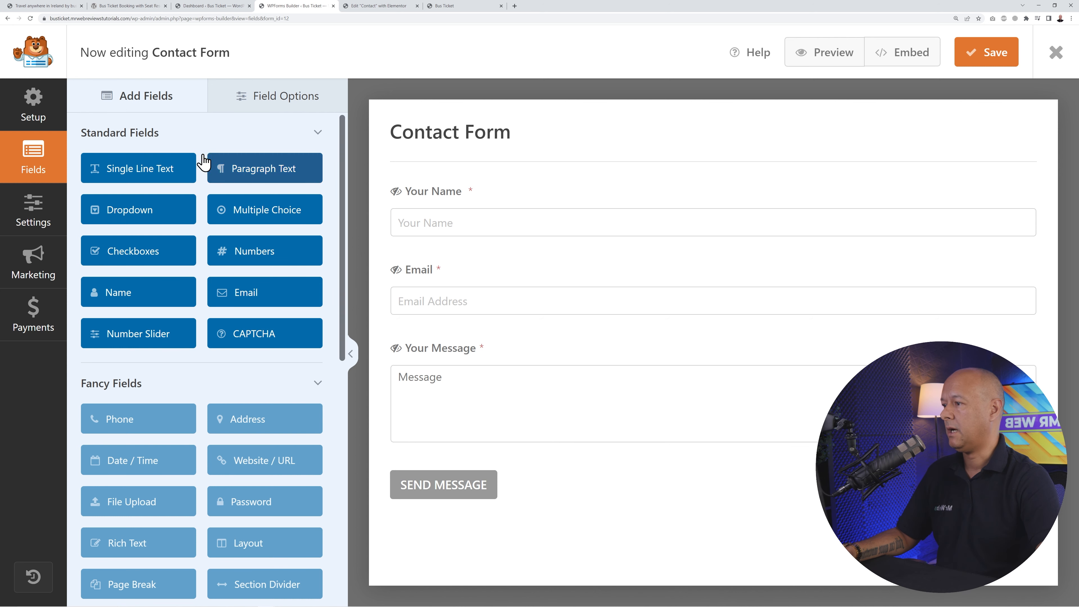
left_click_drag(159, 174, 505, 352)
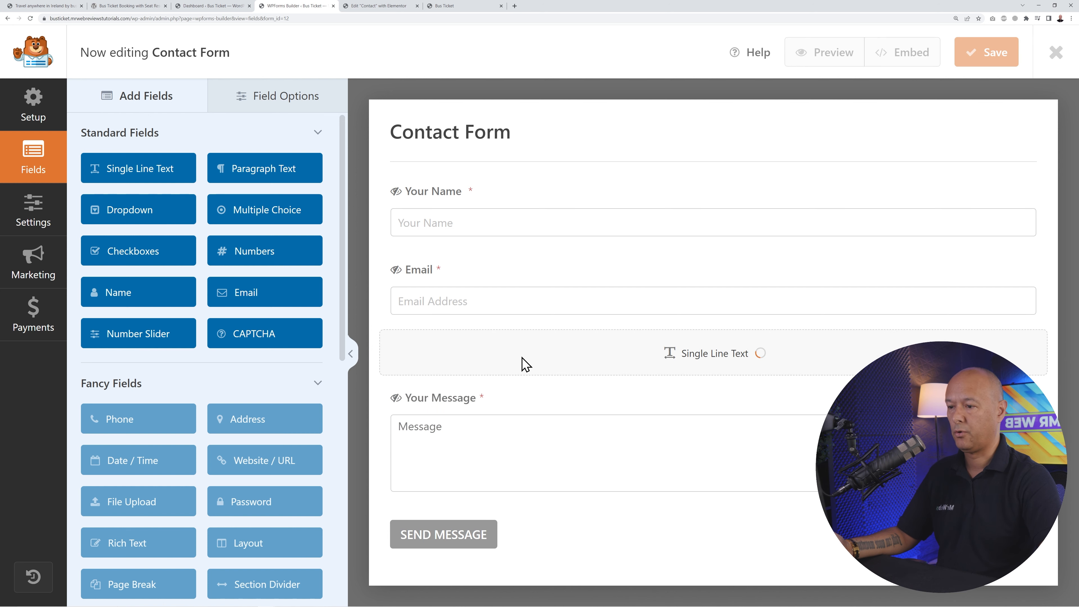
left_click(472, 356)
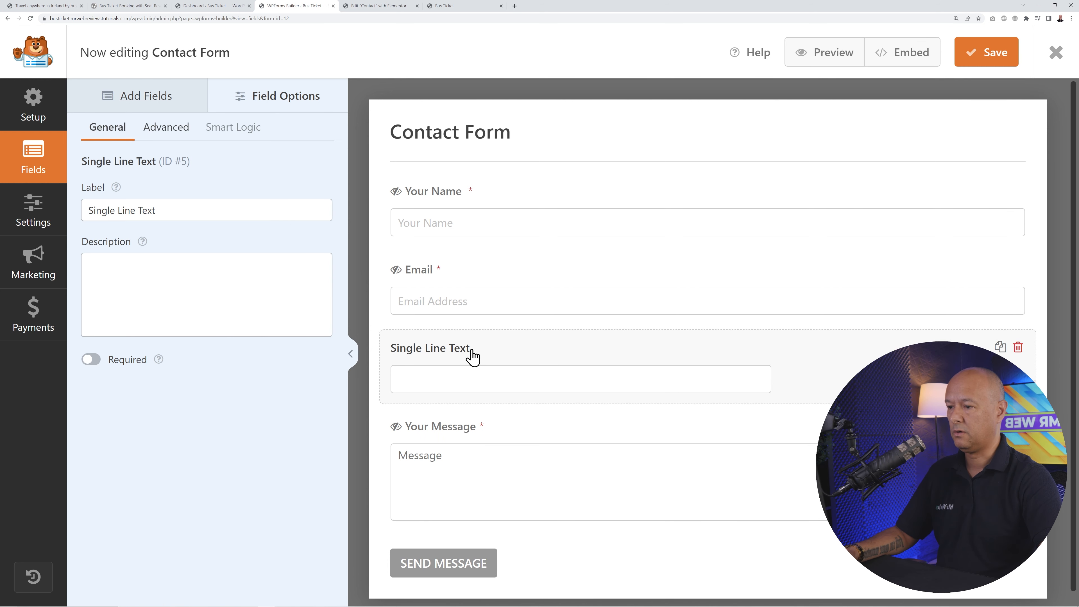
triple_click(231, 211)
type("Pho")
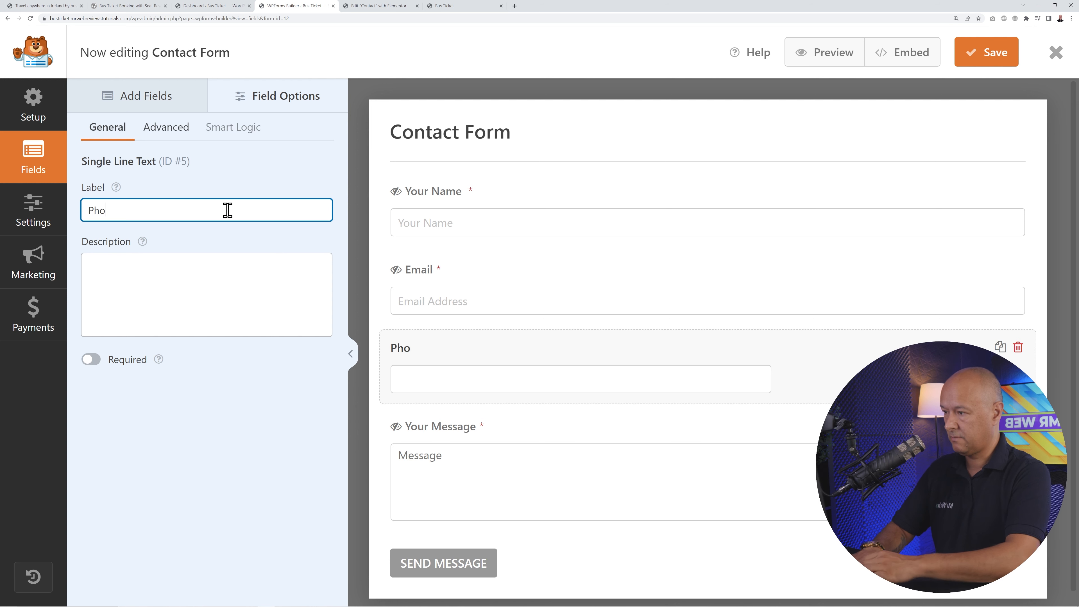
type("ne Number")
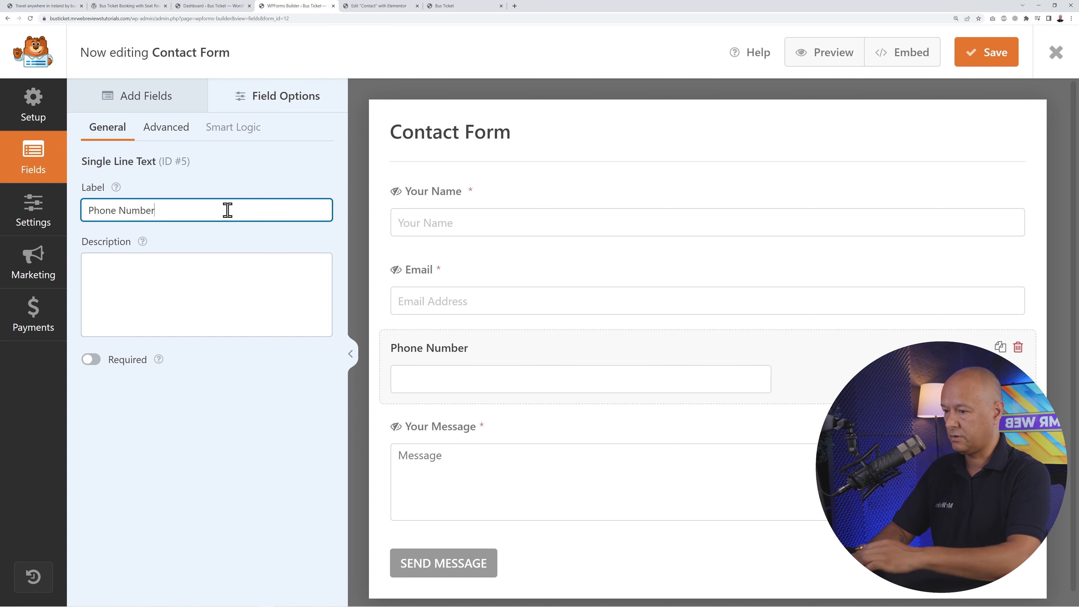
left_click(238, 314)
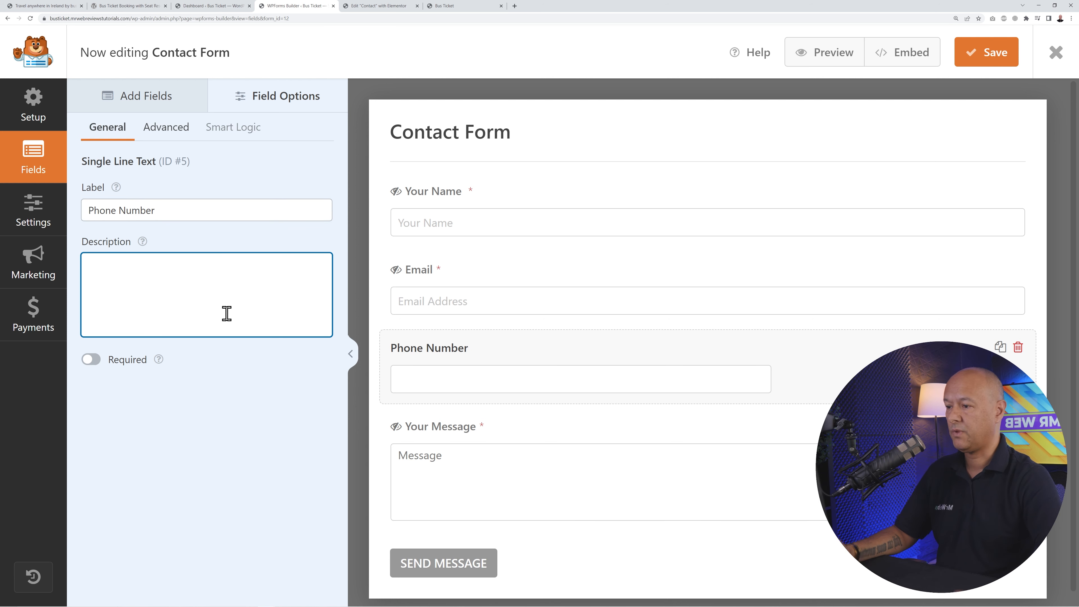
left_click(97, 363)
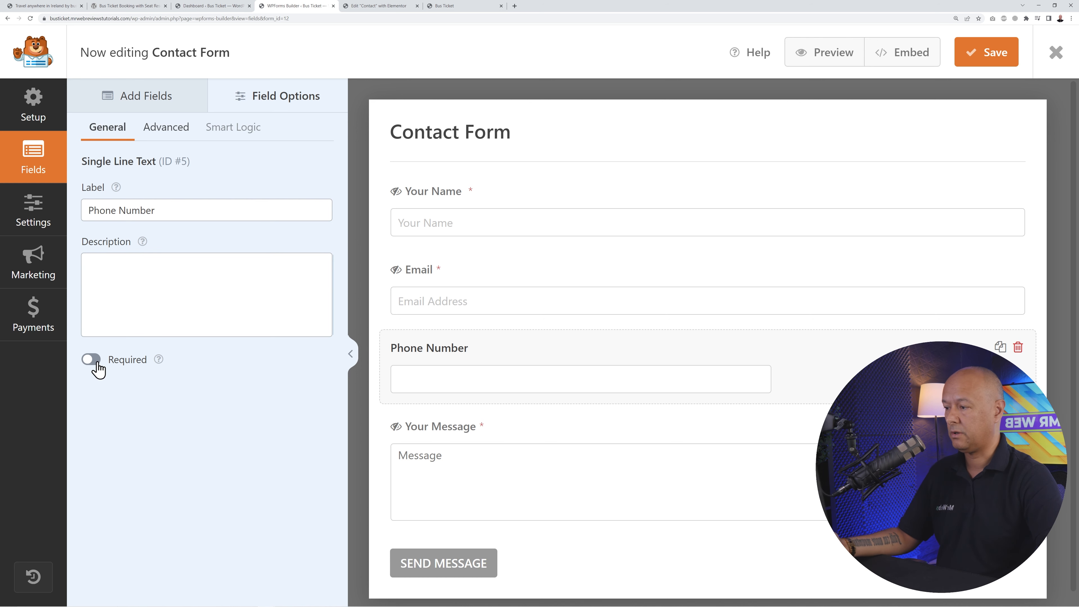
left_click(93, 361)
left_click(186, 294)
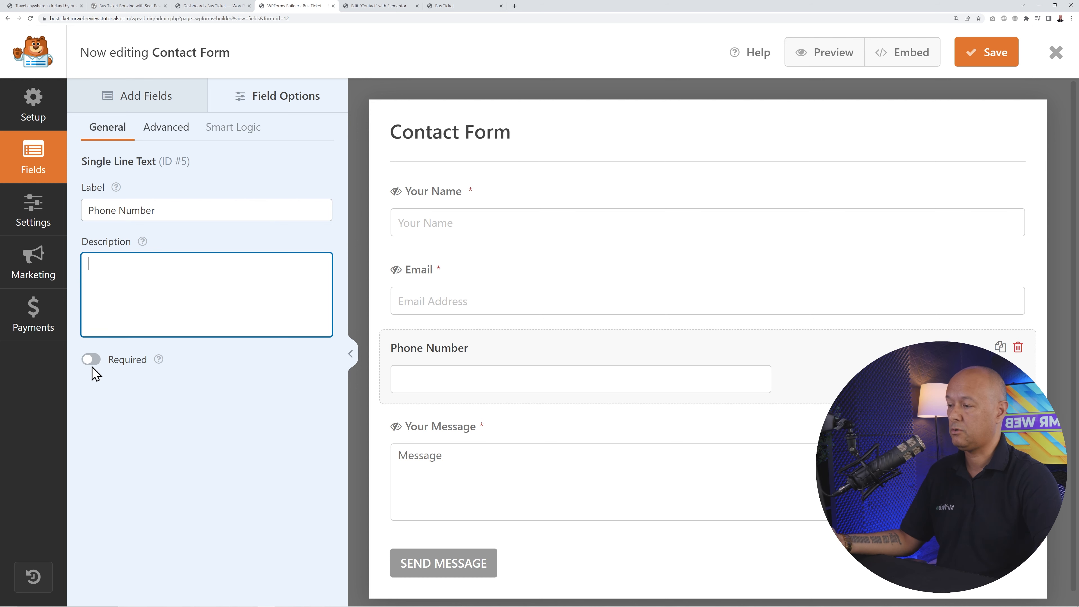
left_click(219, 430)
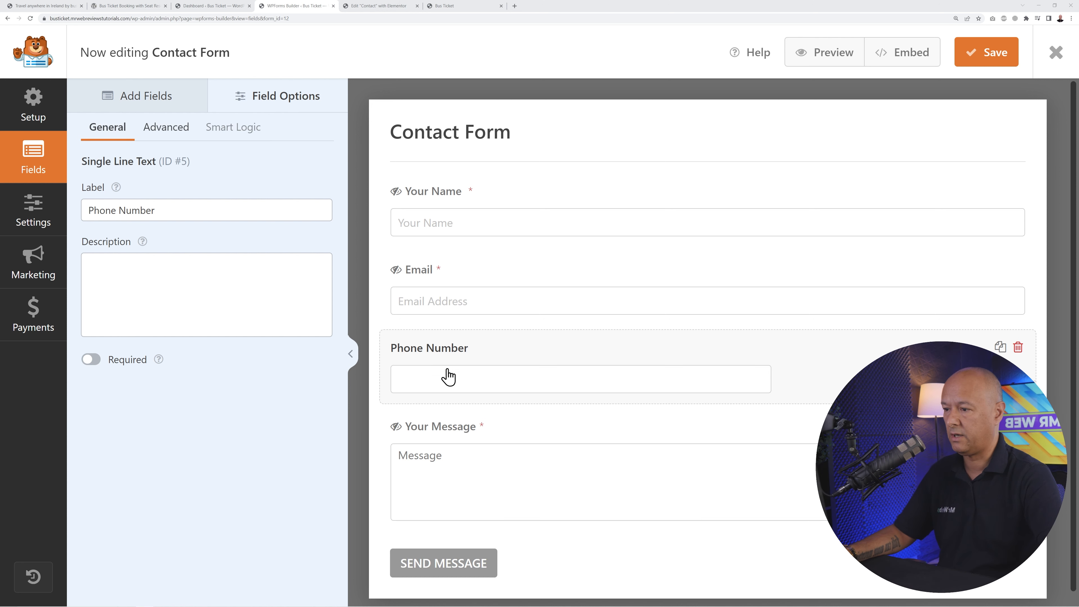
- Hide the Phone Number label, give it the placeholder 'Phone Number', and save the form
left_click(172, 137)
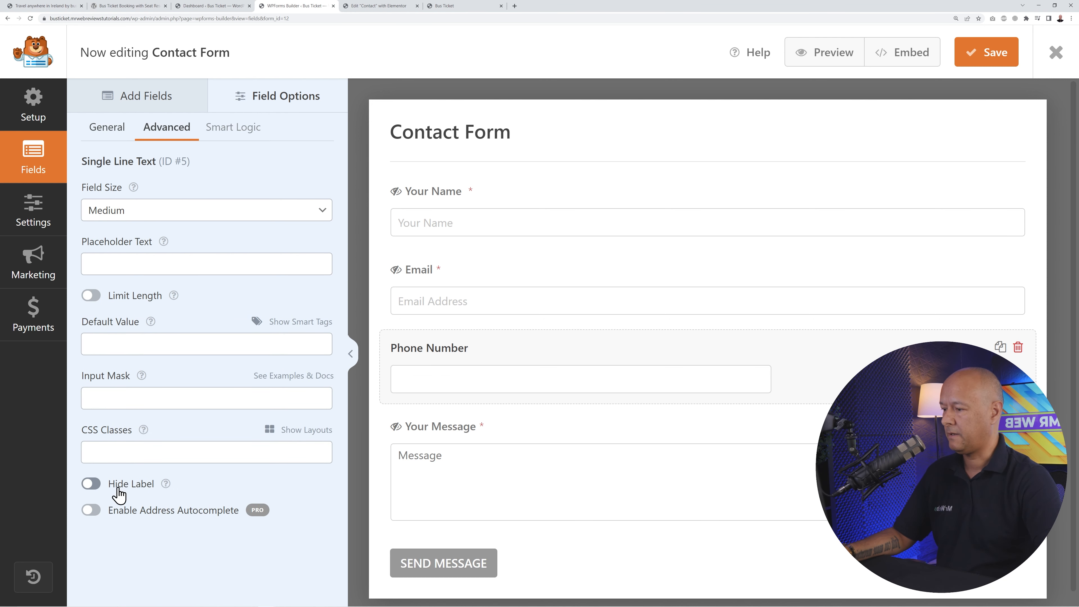
left_click(91, 483)
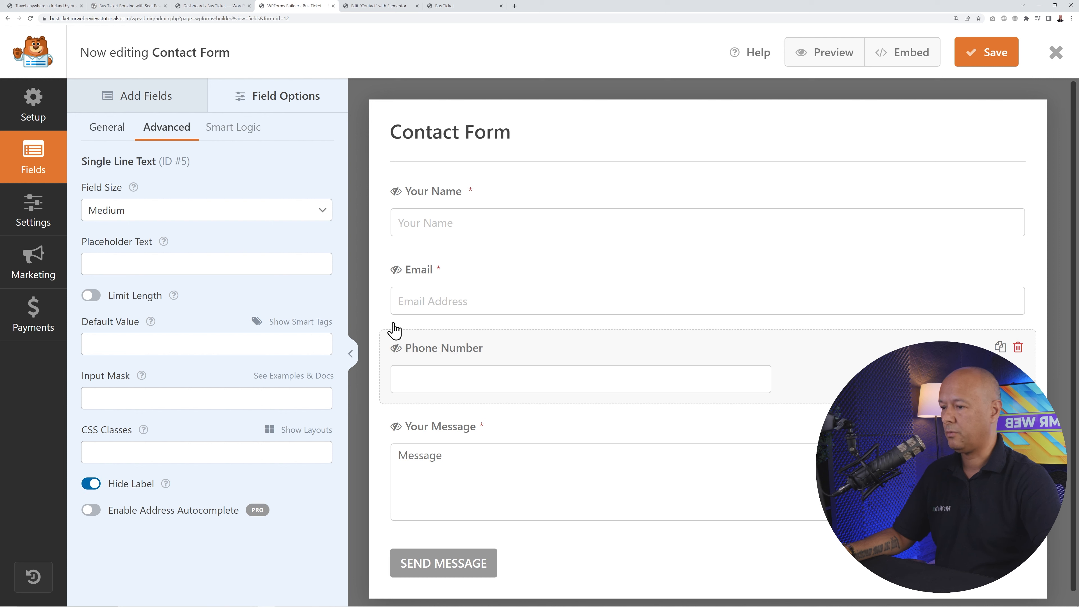
left_click(184, 269)
type("Phone ")
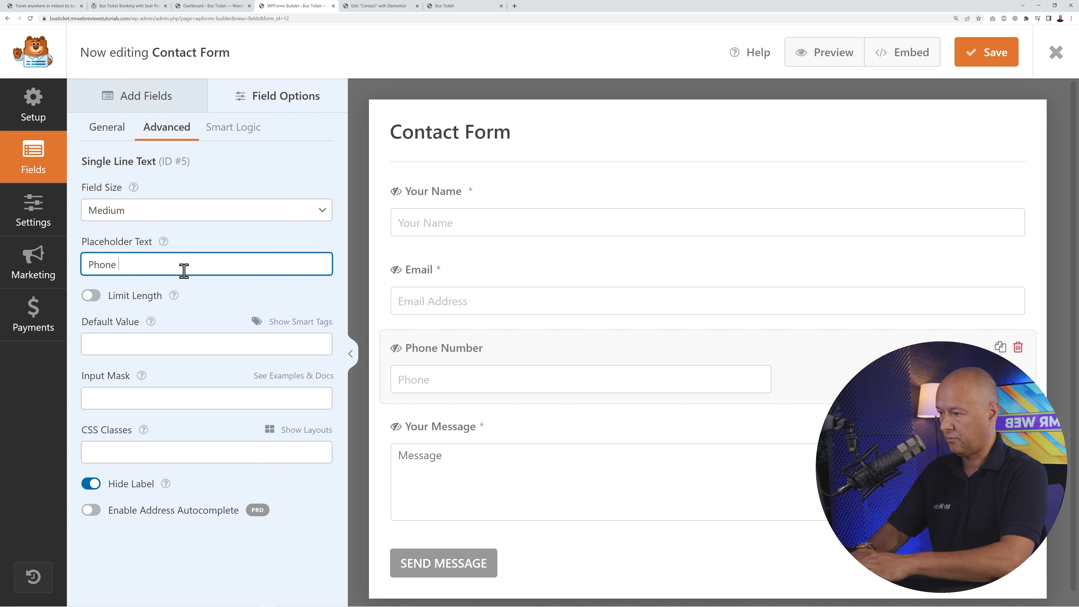
type("Number")
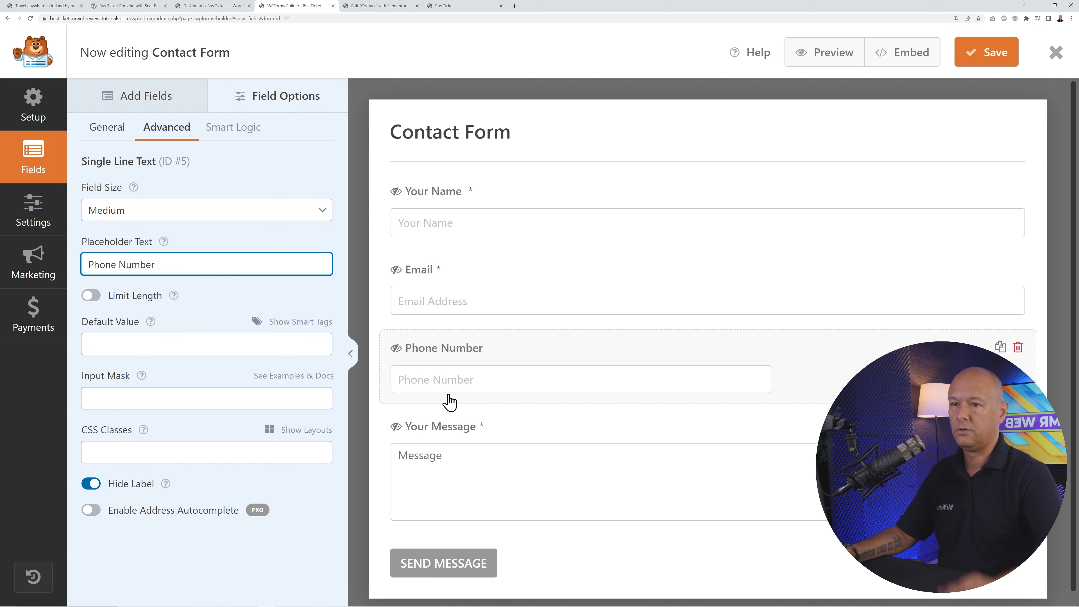
left_click(989, 66)
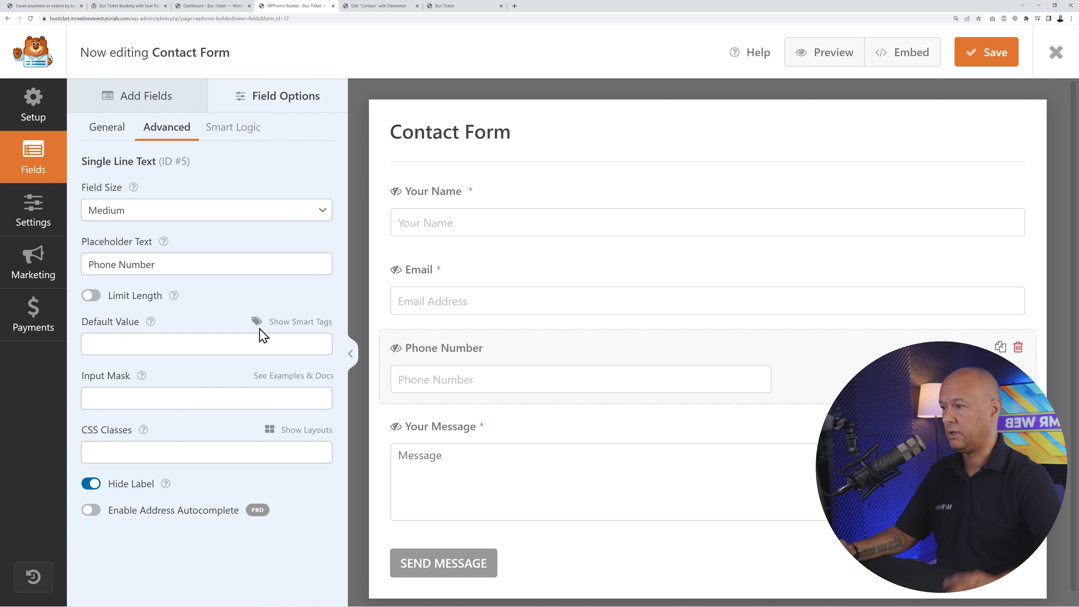
- Open the form's email notification settings and clear the domain warning notice
left_click(57, 224)
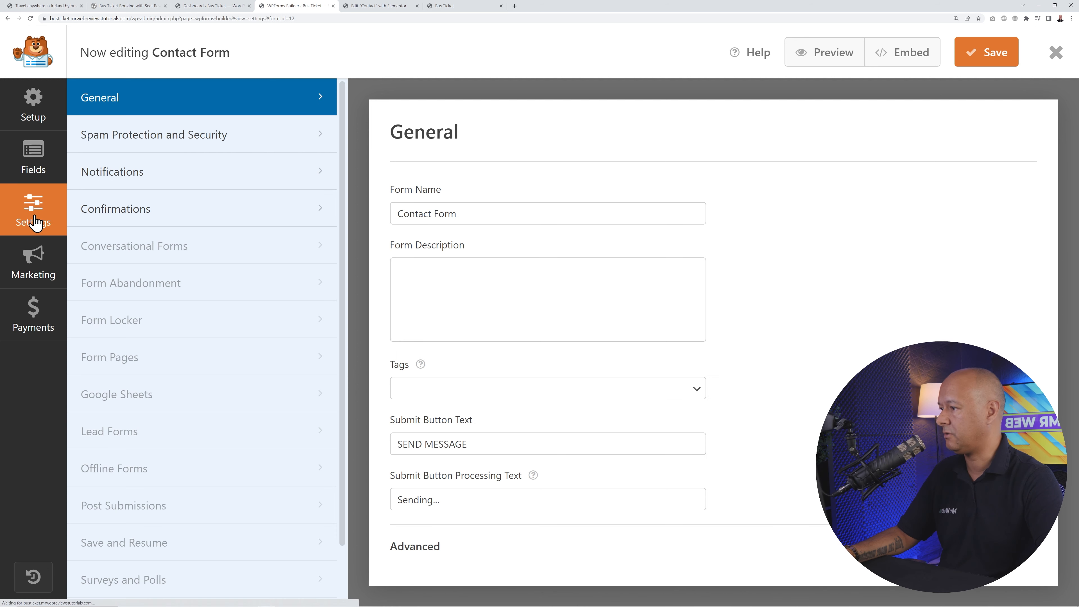
left_click(133, 182)
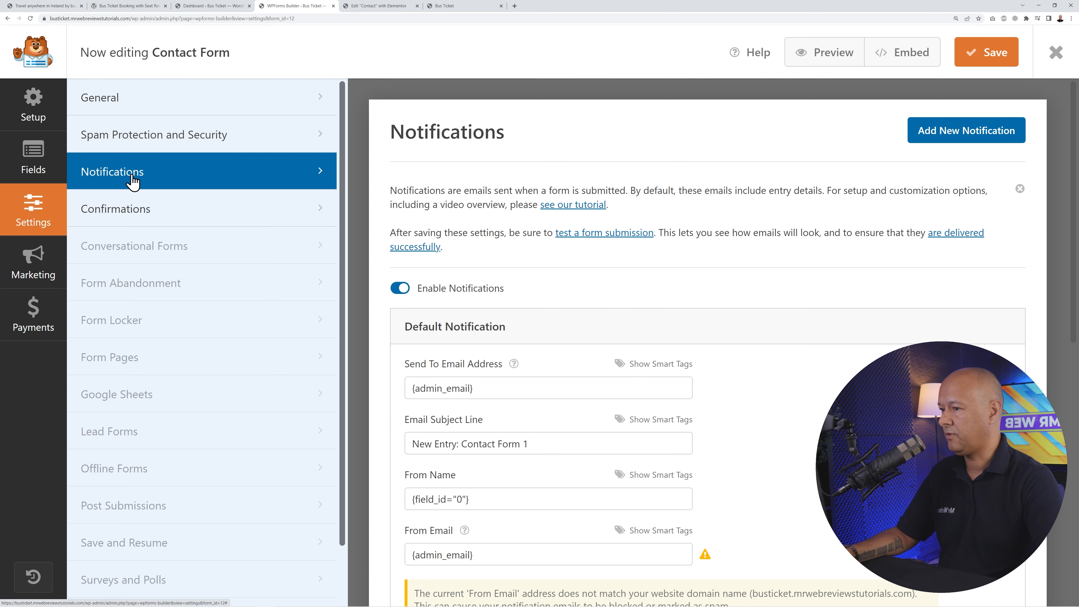
scroll(740, 381, "down", 3)
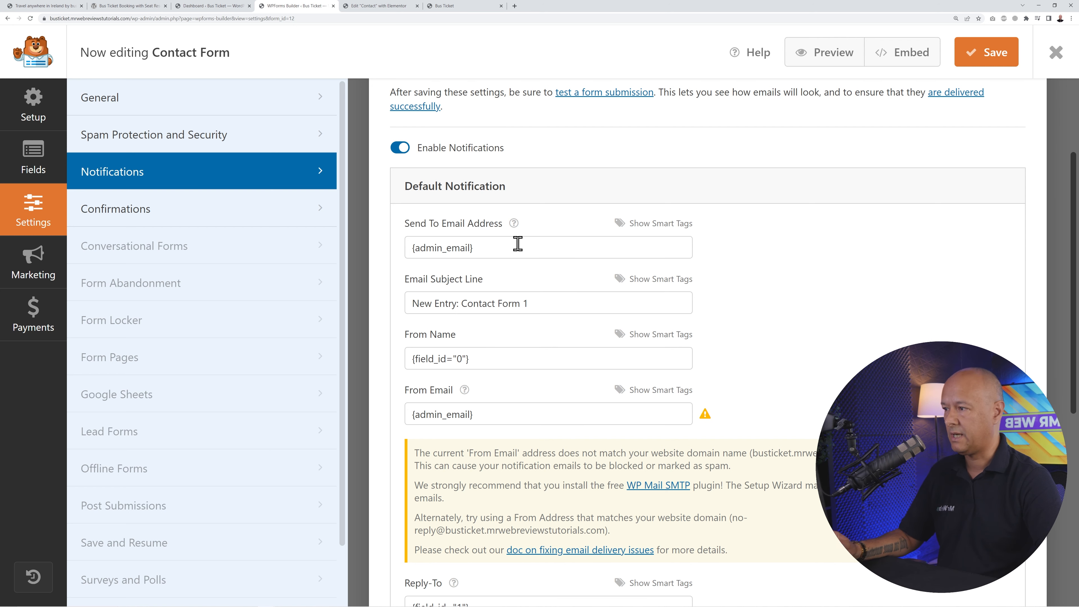
scroll(726, 465, "down", 2)
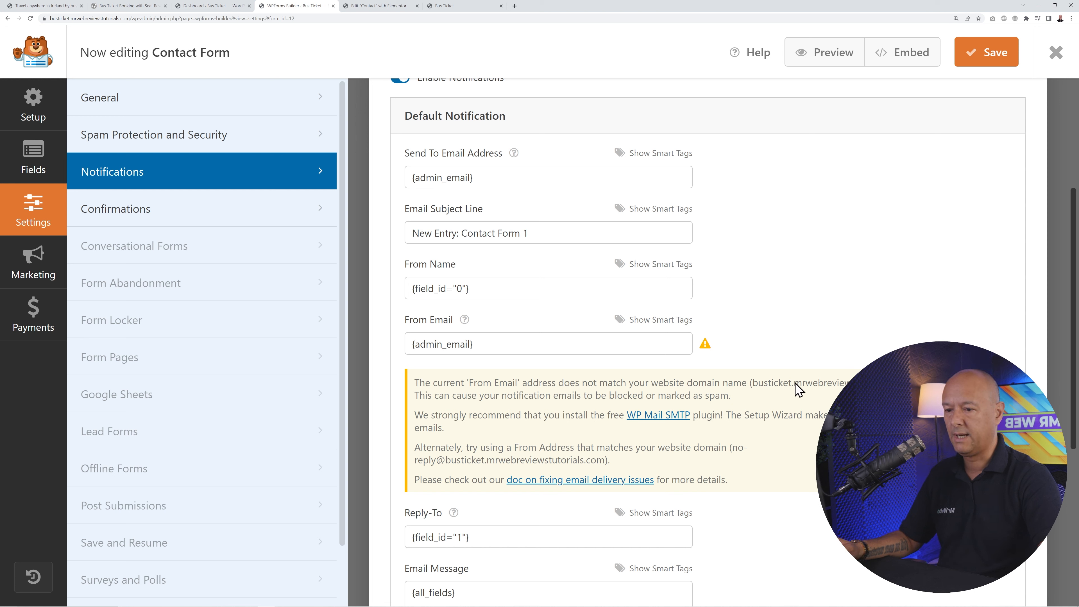
left_click_drag(794, 382, 830, 382)
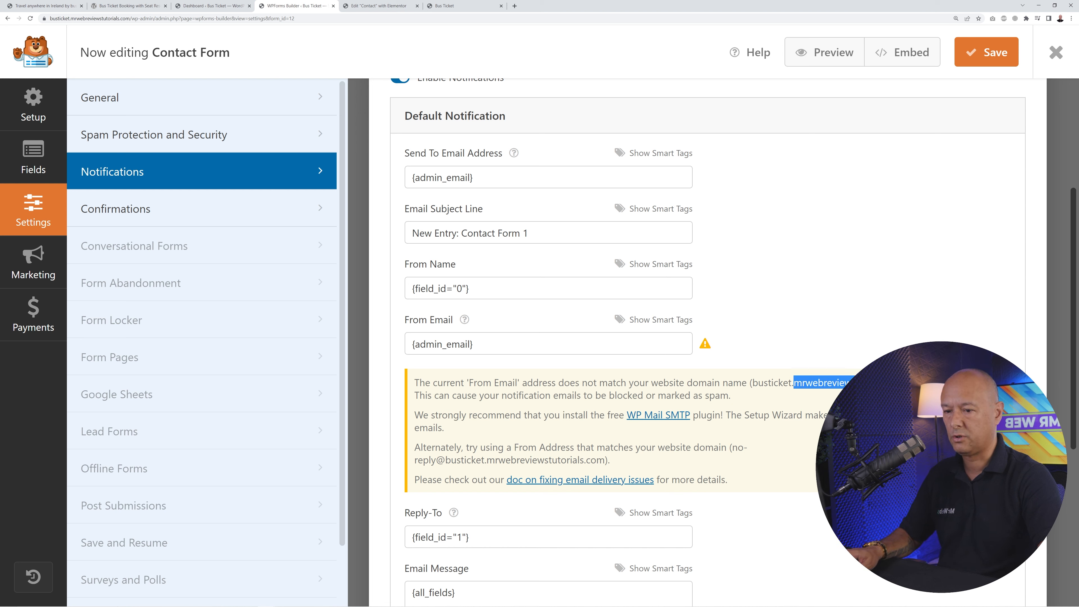
left_click(826, 325)
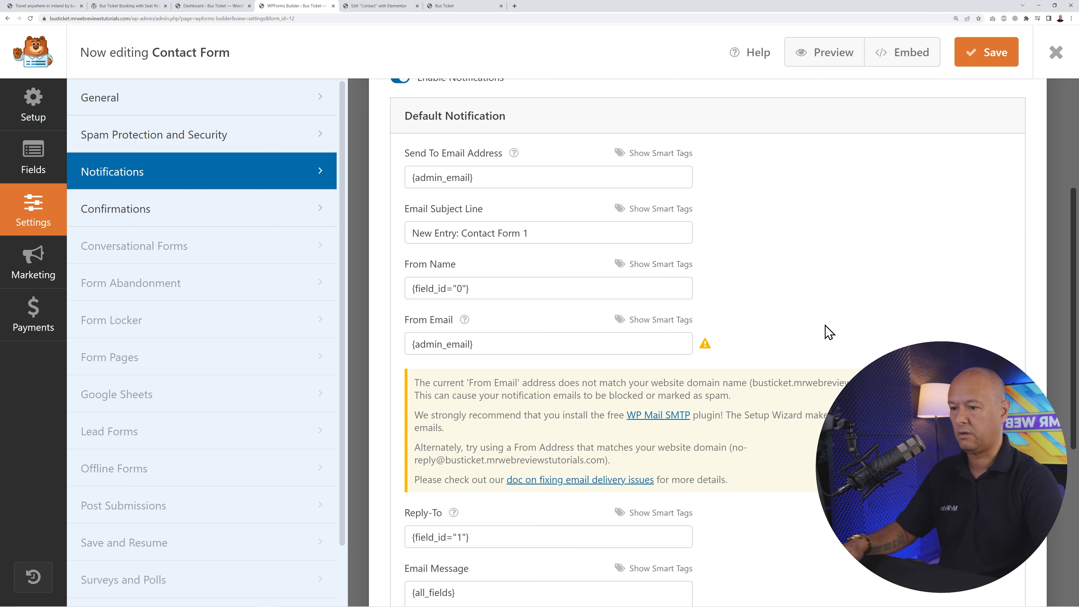
- Set the notification's recipient address to the site's info e-mail address
scroll(828, 331, "up", 3)
triple_click(491, 276)
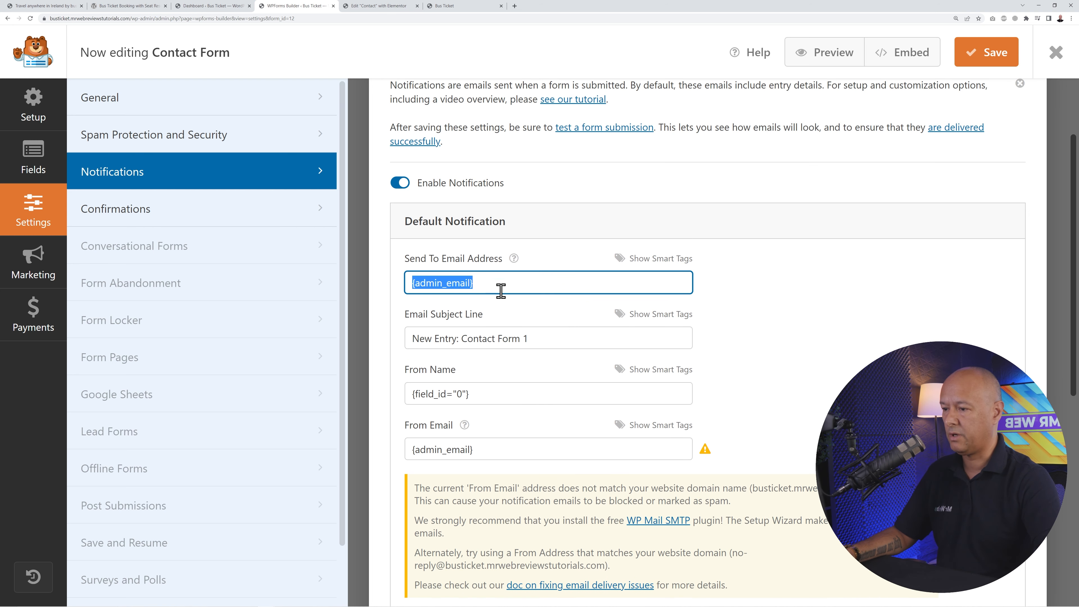
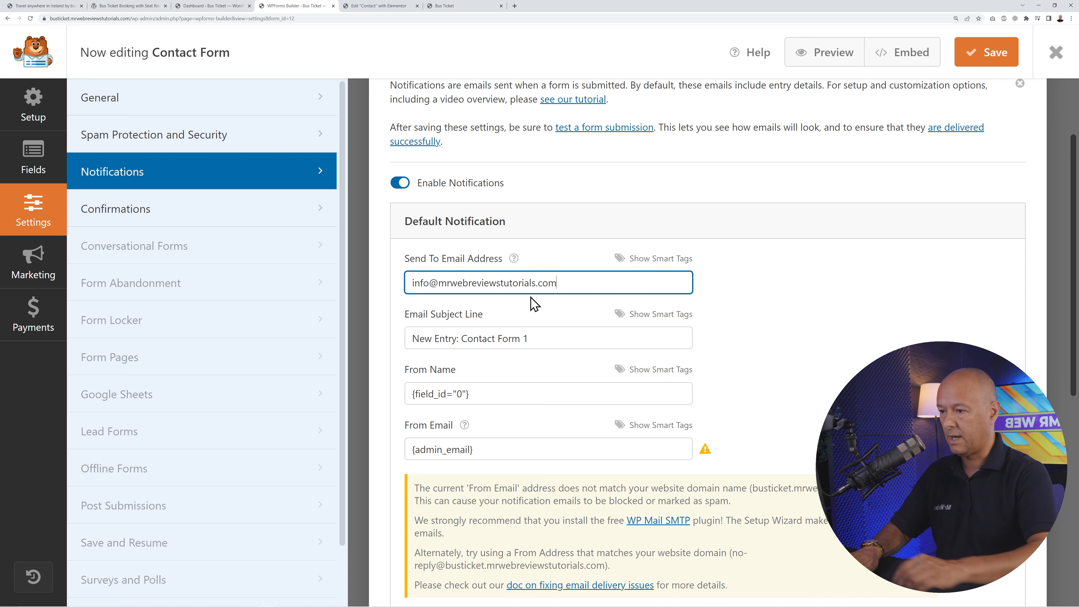
left_click(524, 305)
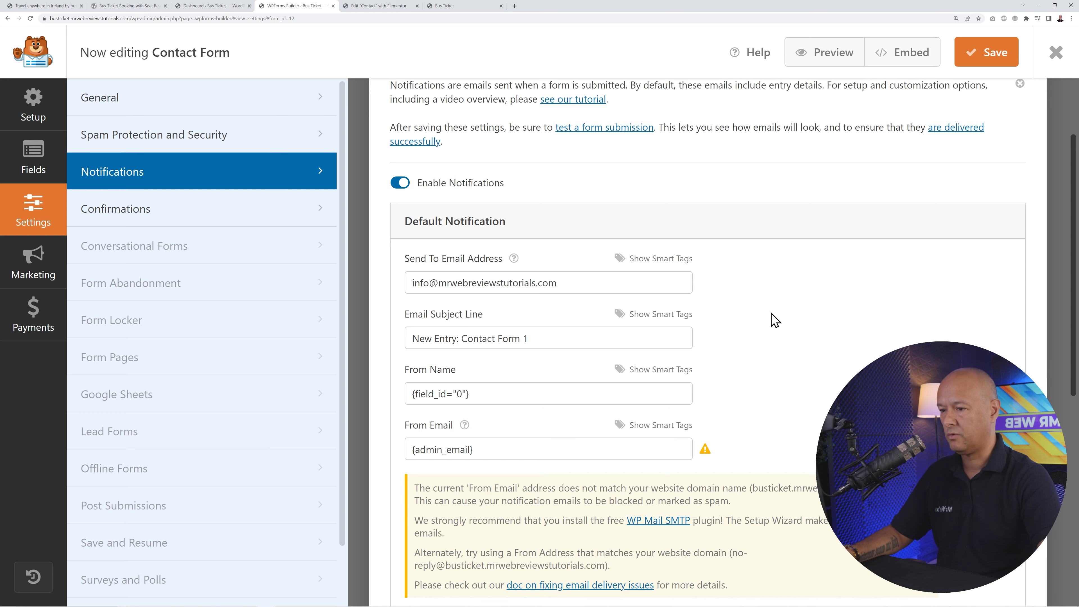
- Replace {admin_email} in From Email with the site's info e-mail address and save the form
scroll(776, 319, "down", 2)
left_click(497, 369)
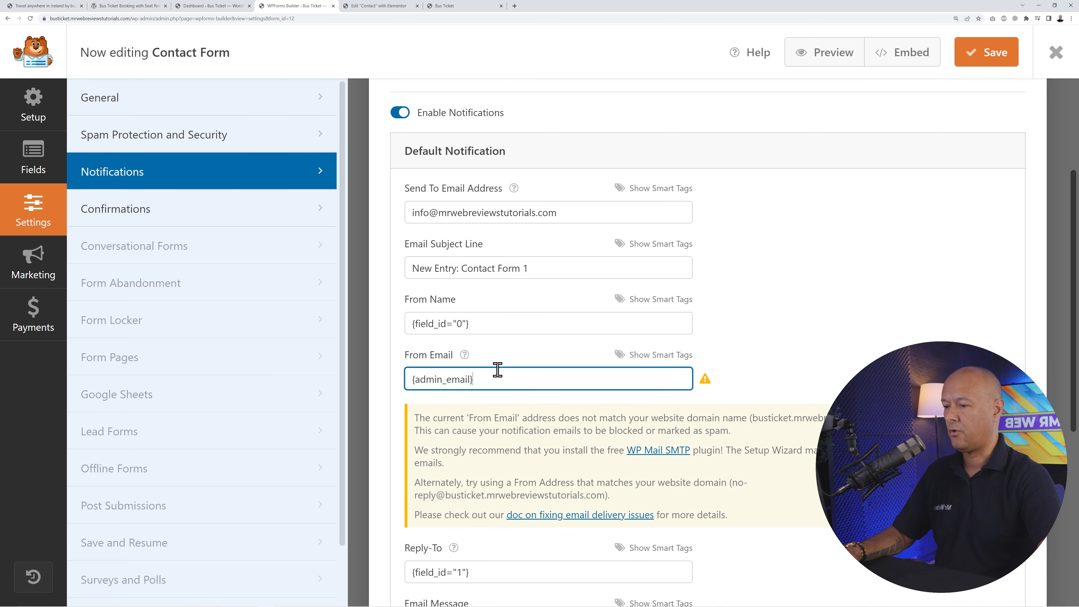
left_click_drag(497, 376, 395, 385)
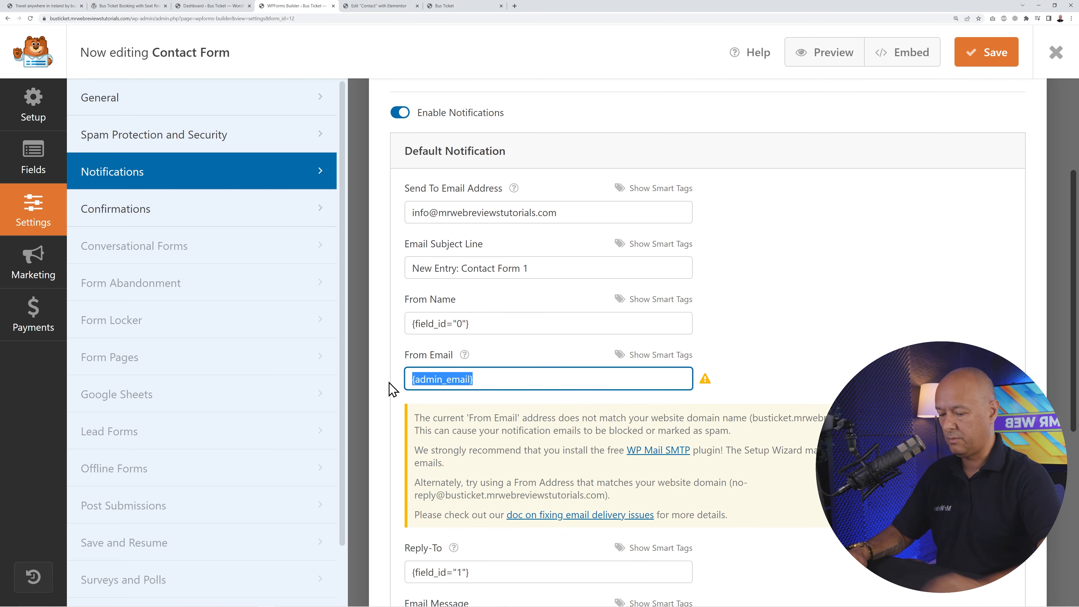
key("BackSpace")
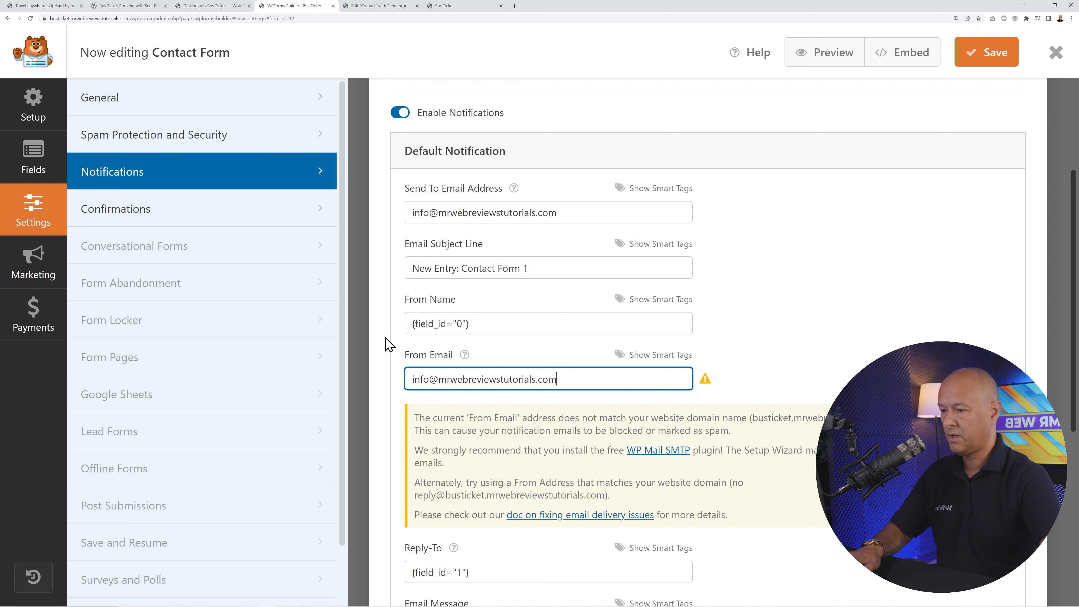
left_click_drag(385, 345, 786, 342)
left_click(786, 342)
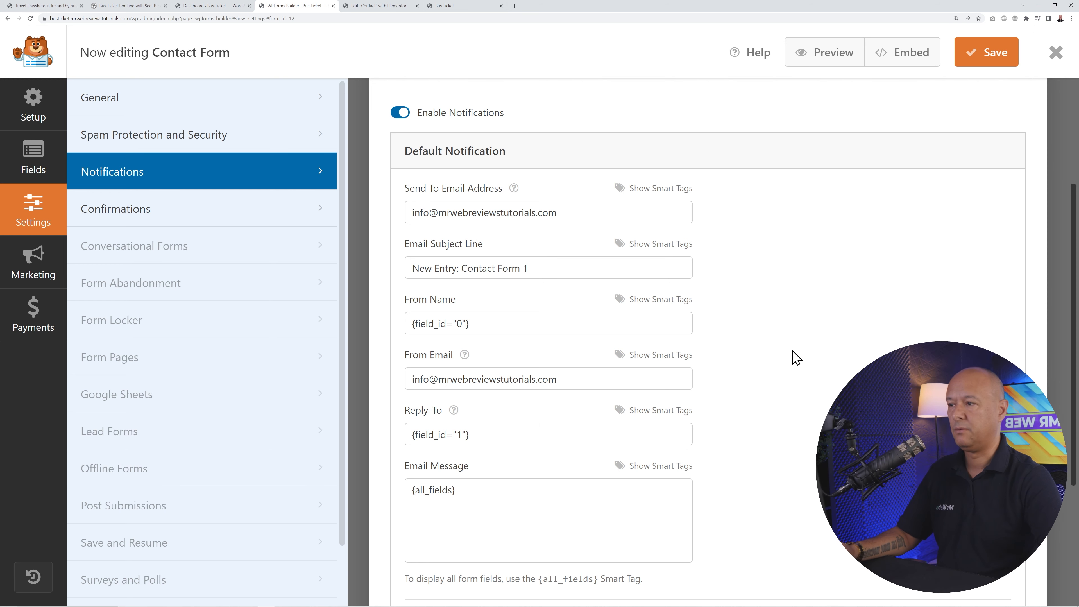
left_click(990, 62)
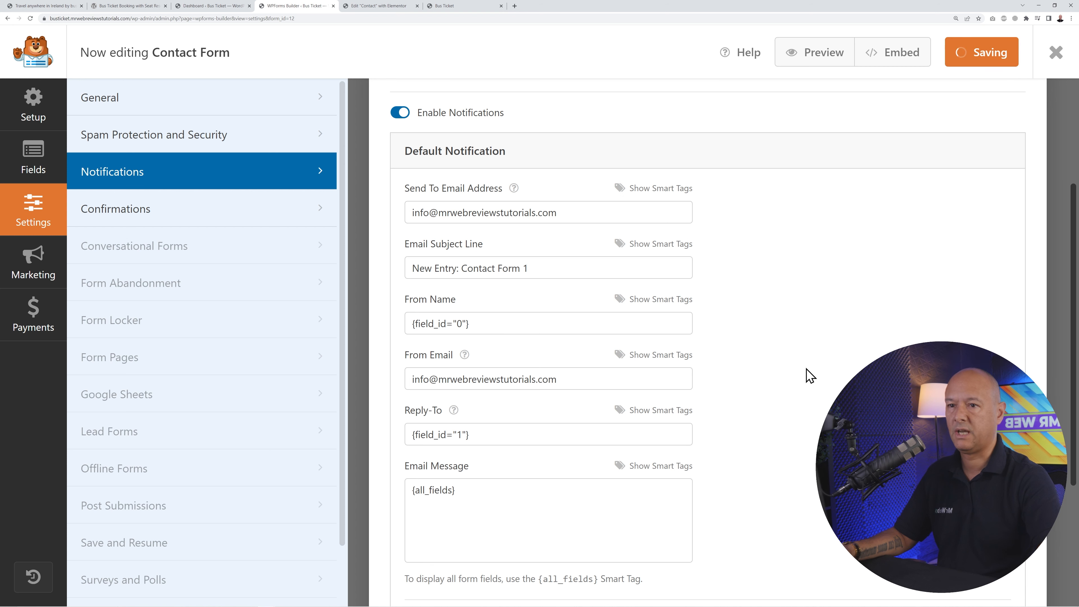
- Review the form's confirmation message, save, and go back to the Elementor Contact page editor
left_click(145, 221)
left_click(638, 379)
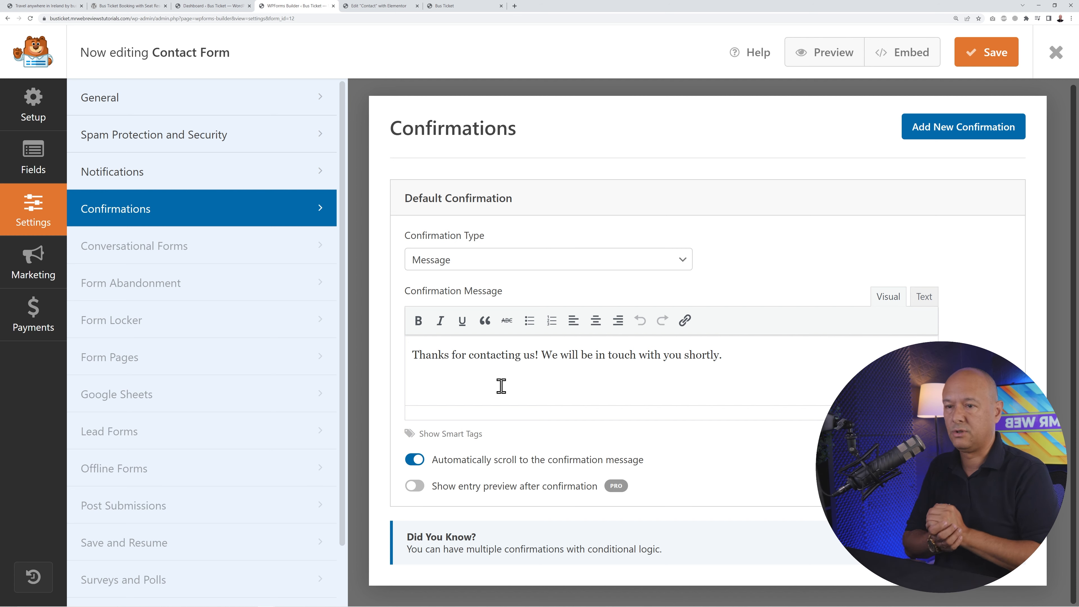
left_click(987, 54)
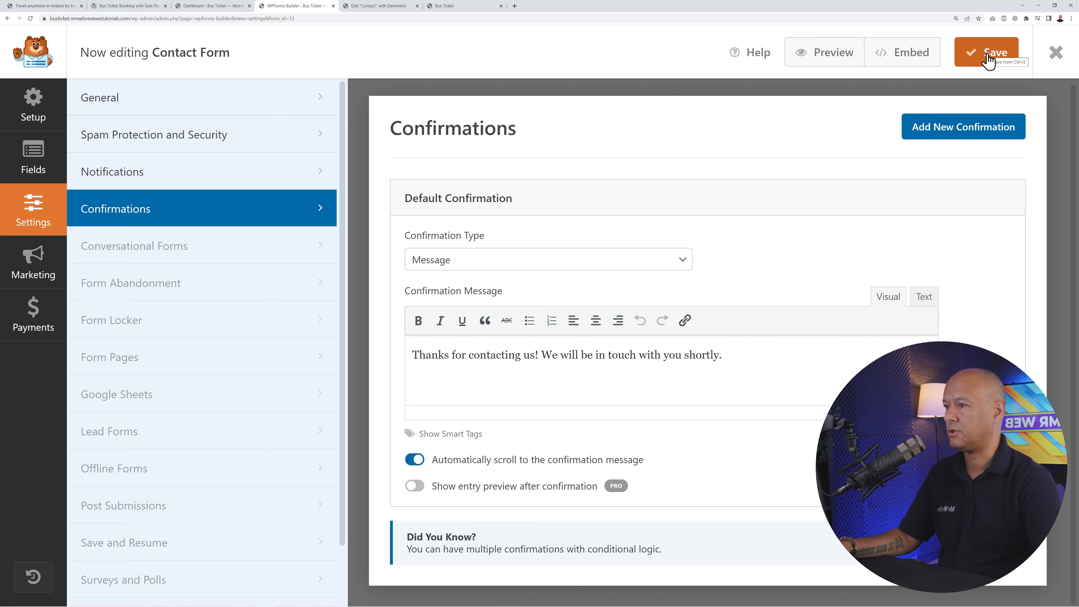
left_click(392, 7)
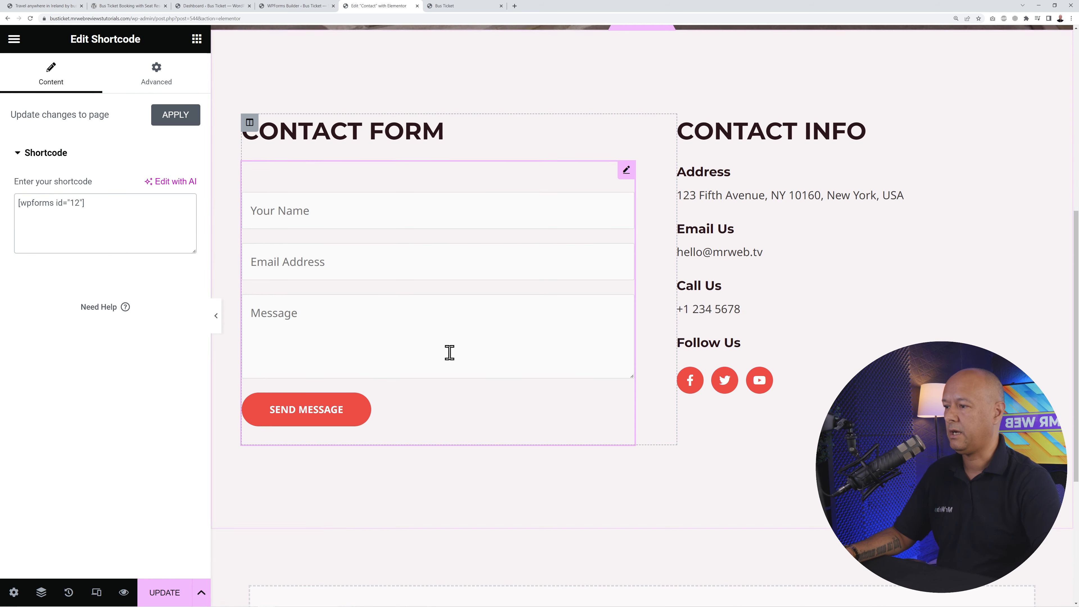
- Update the Contact page and reload Elementor so the form shows Phone Number, then view the homepage
left_click(164, 593)
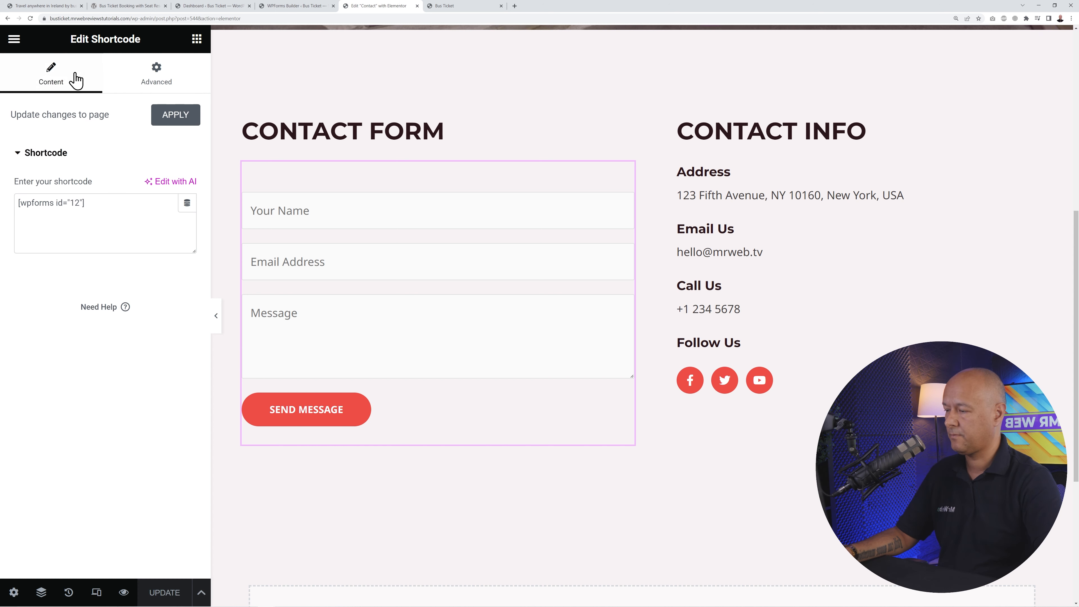
left_click(30, 18)
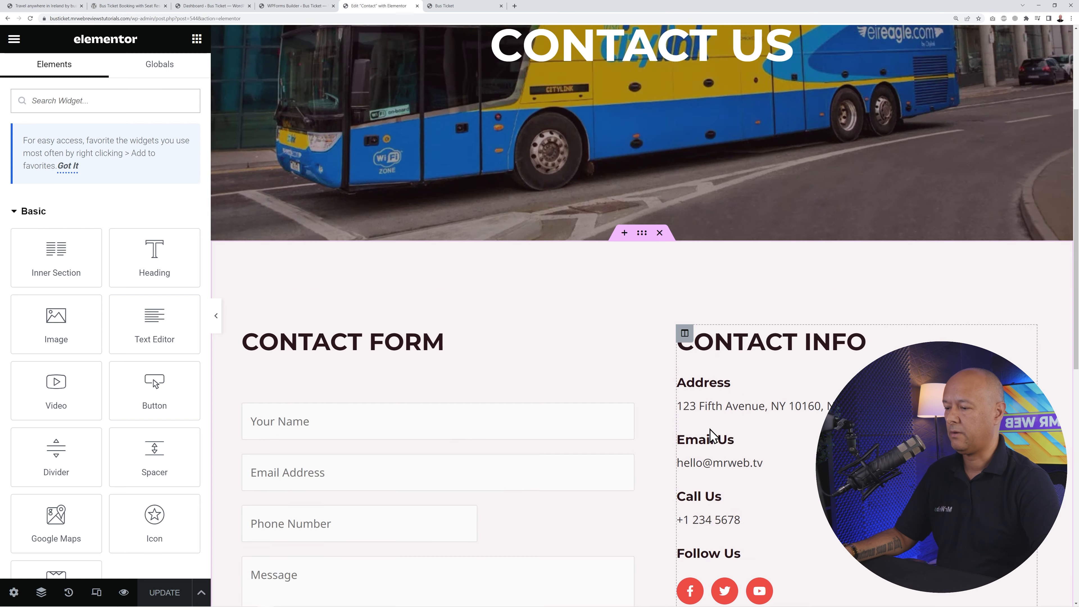
scroll(710, 434, "down", 5)
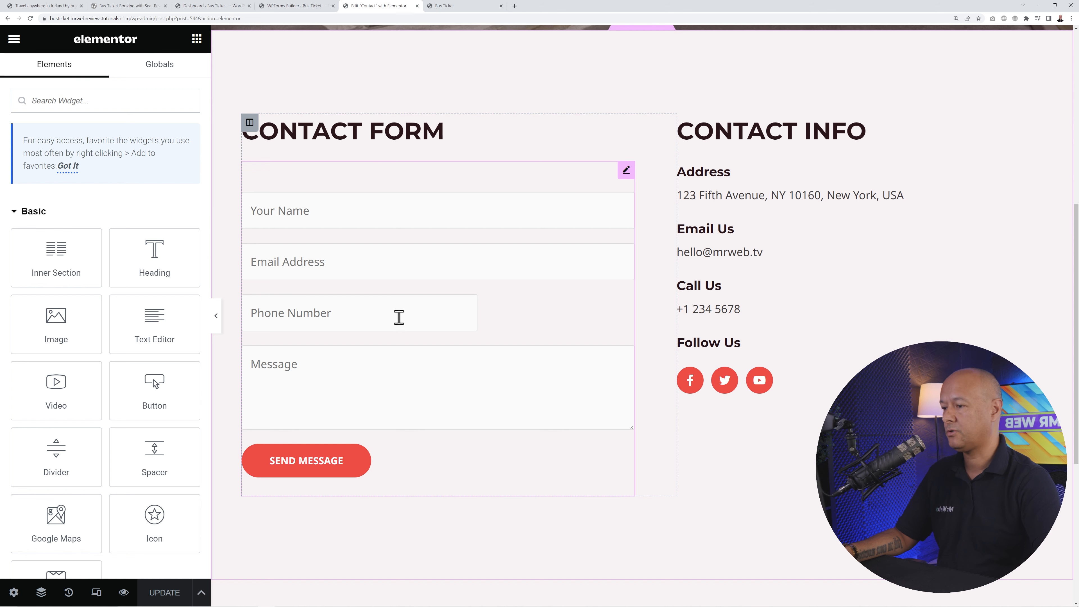
left_click(404, 319)
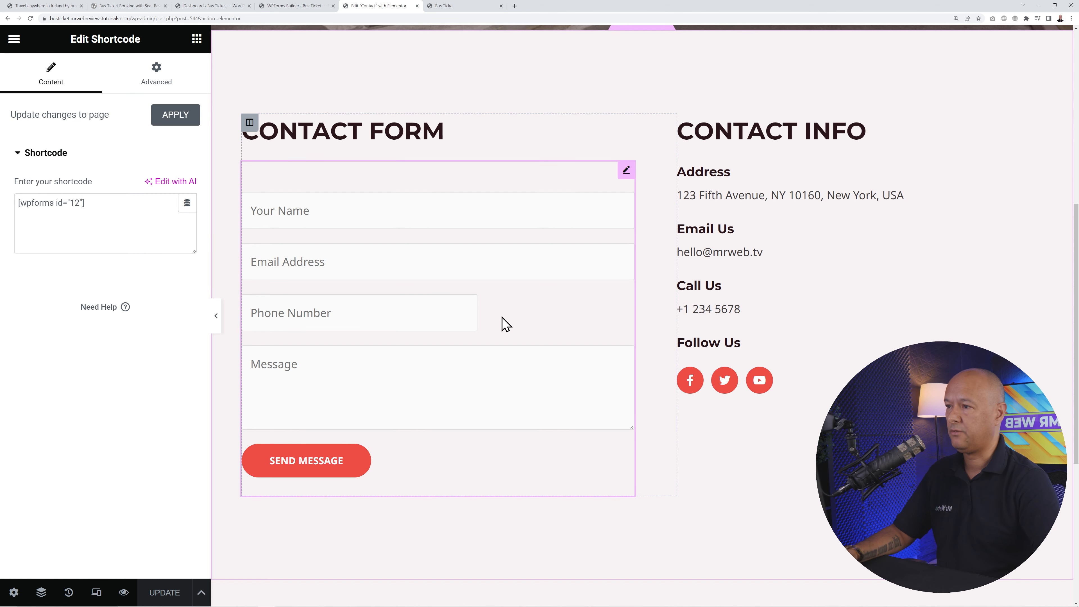
left_click(445, 6)
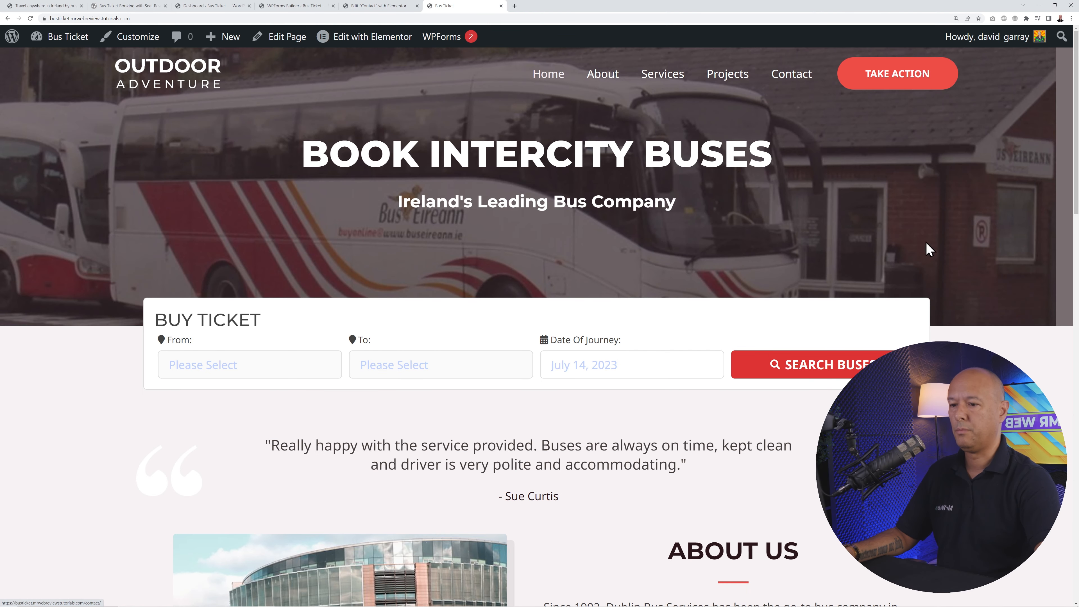
- From the admin dashboard, launch Appearance > Customize for the Bus Ticket site
scroll(927, 248, "down", 15)
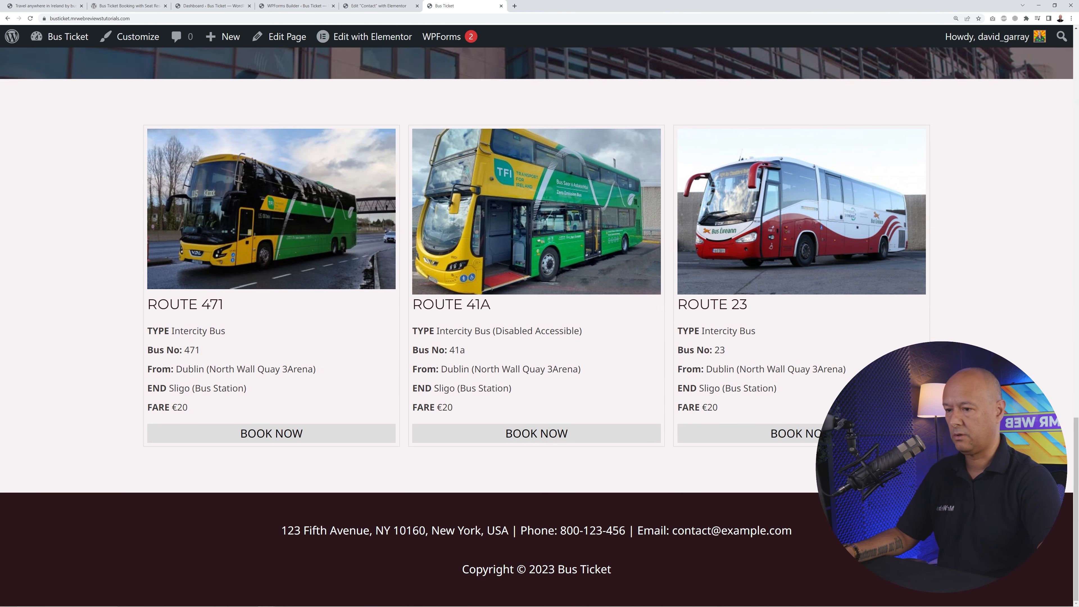
scroll(927, 349, "up", 15)
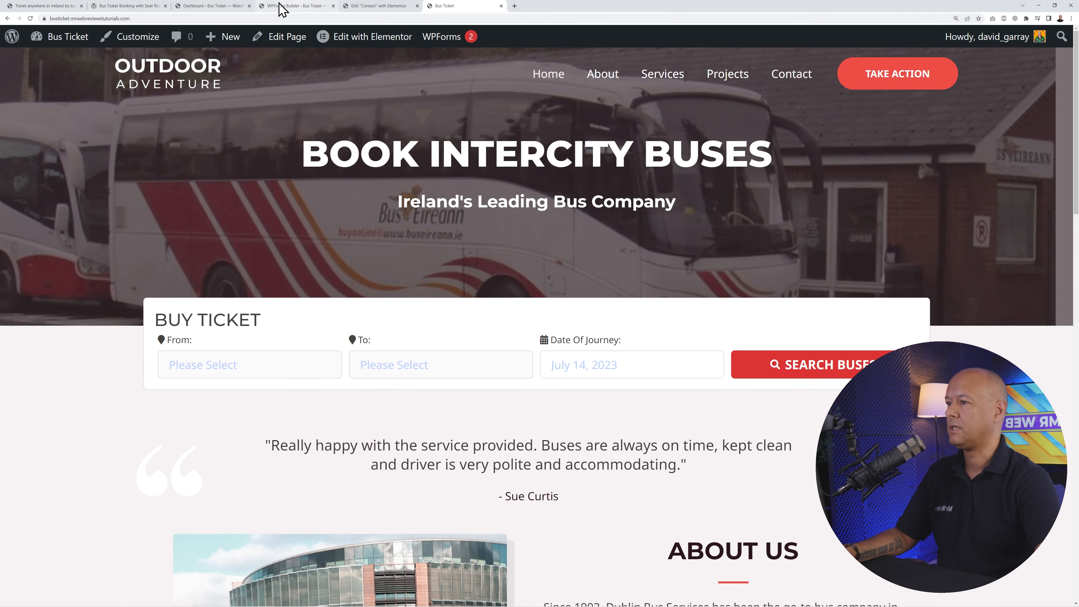
left_click(221, 6)
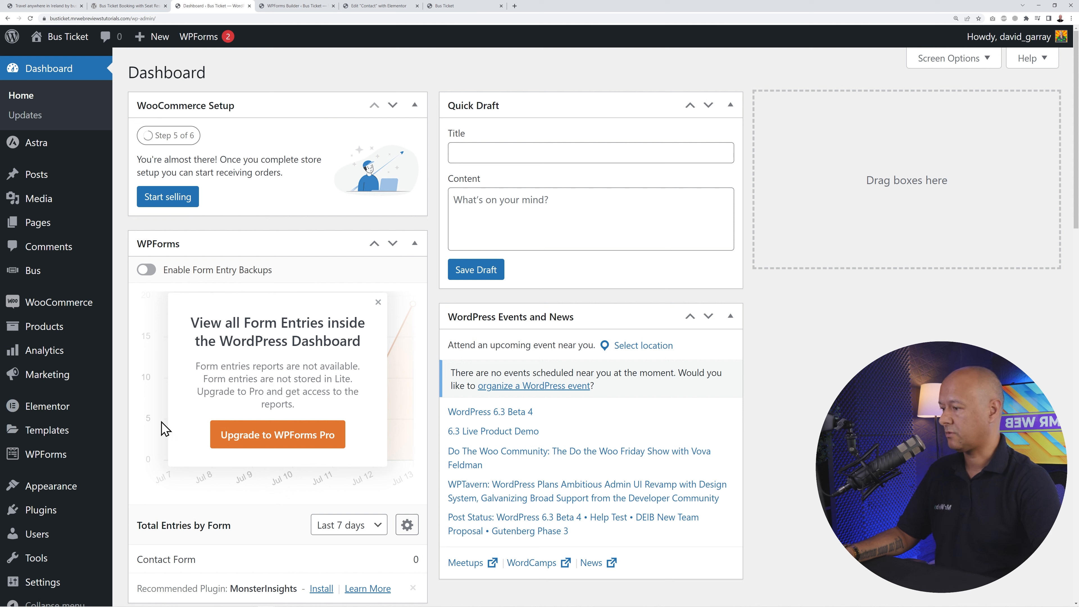
mouse_move(49, 486)
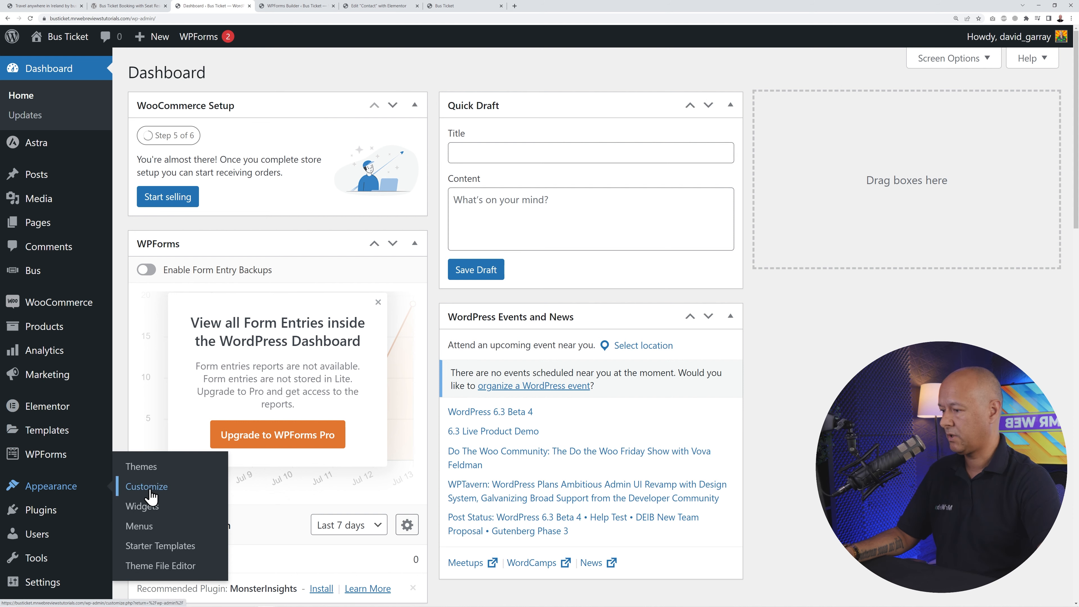
left_click(146, 487)
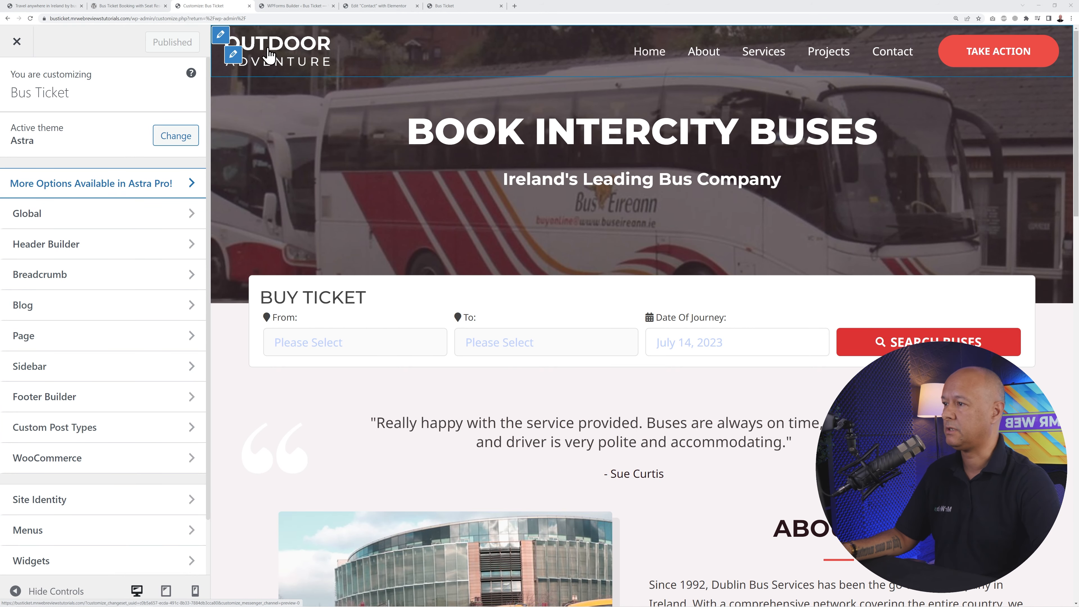
- Replace the transparent header logo with an uploaded Mr-Web-like-Webflow.png image
left_click(234, 59)
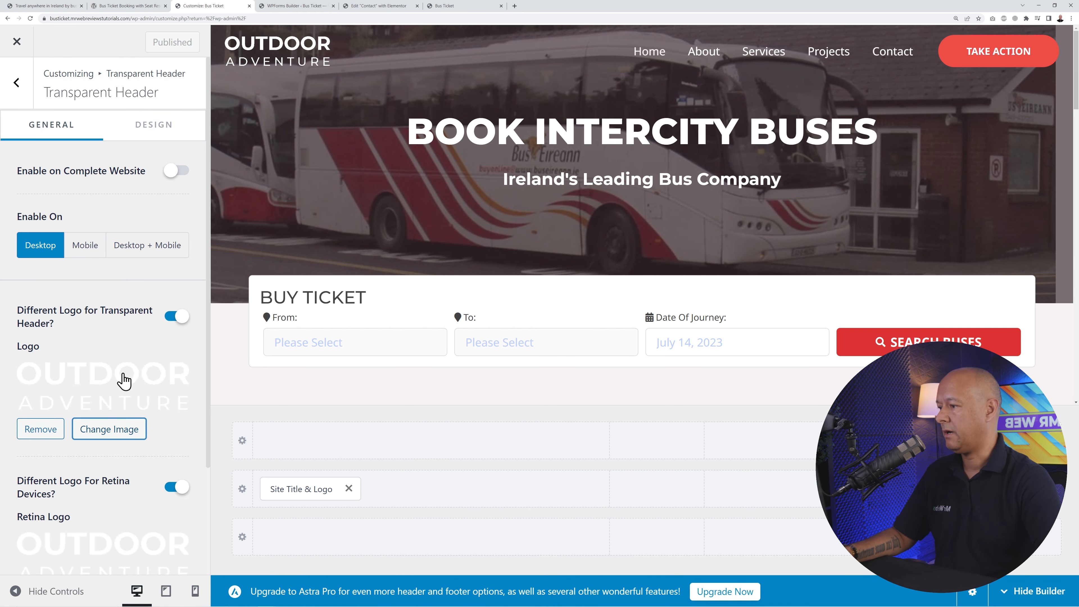
scroll(122, 373, "down", 3)
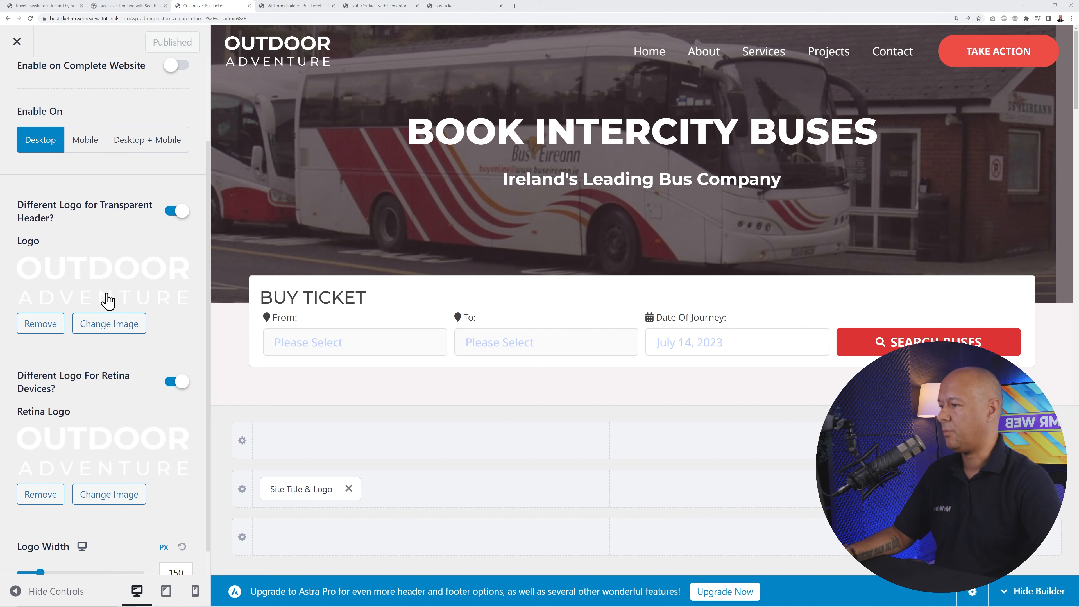
left_click(48, 323)
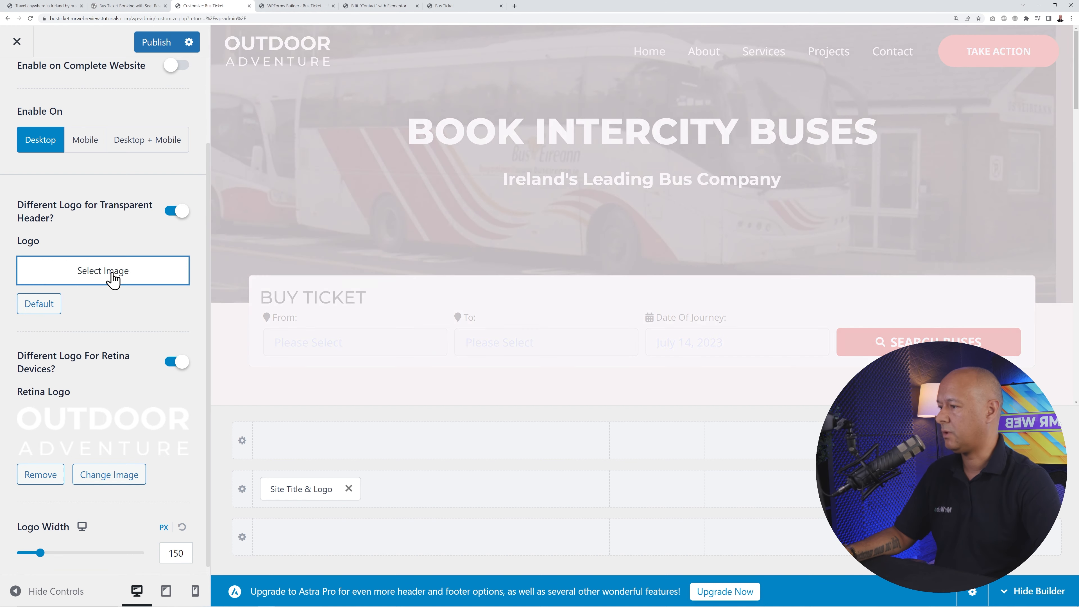
left_click(110, 280)
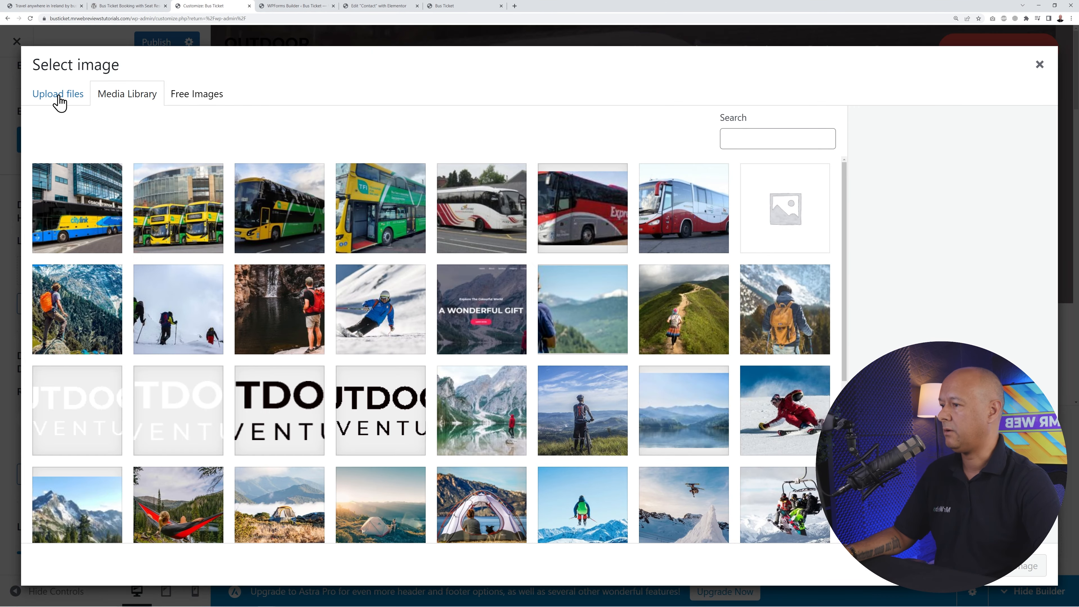
left_click(59, 101)
left_click(535, 319)
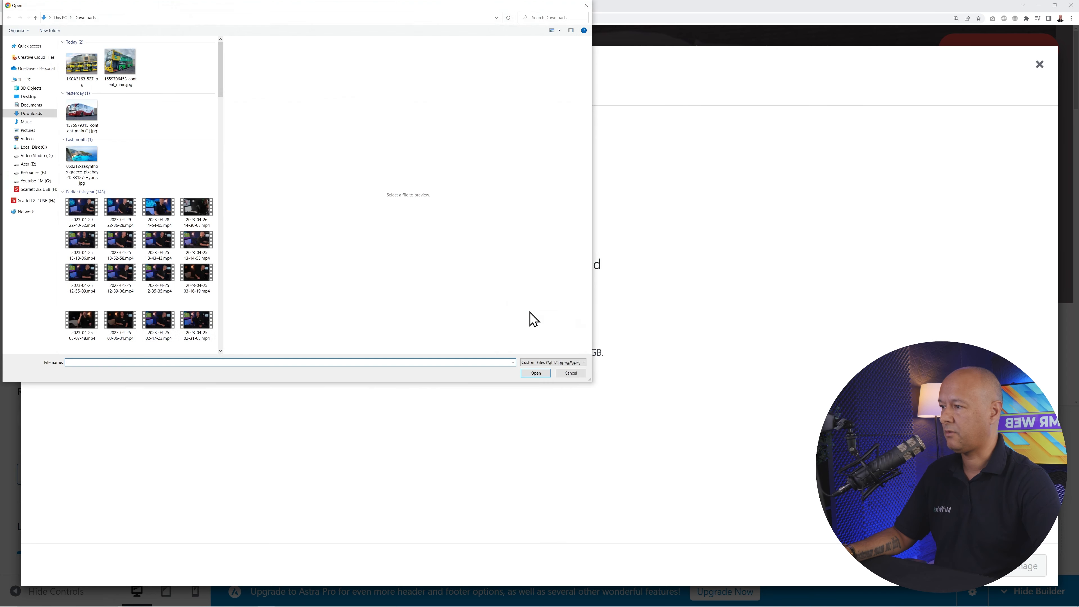
scroll(140, 195, "down", 5)
left_click(82, 183)
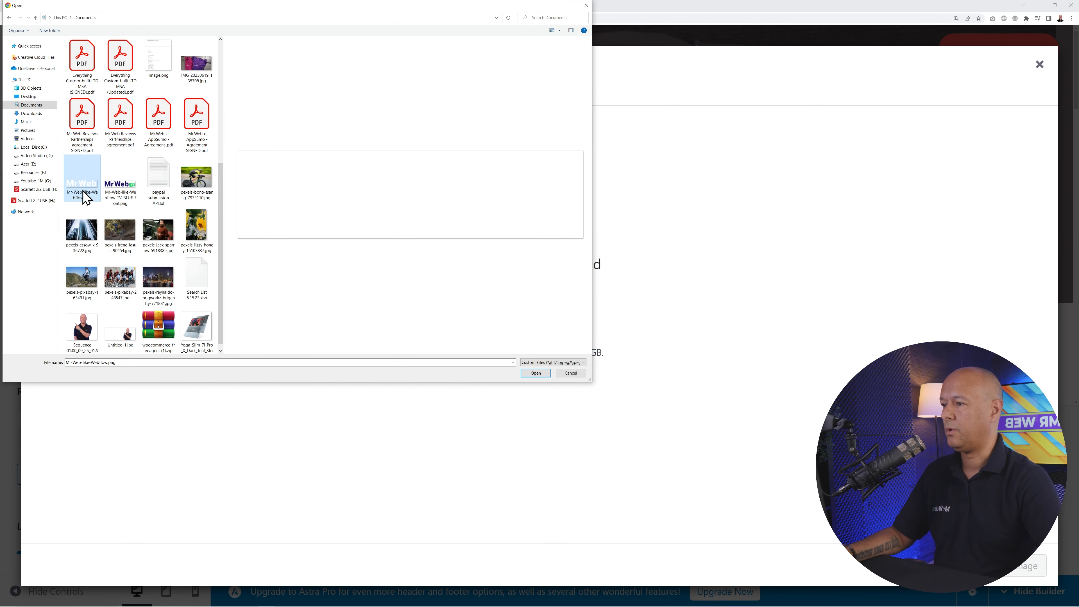
left_click(124, 198)
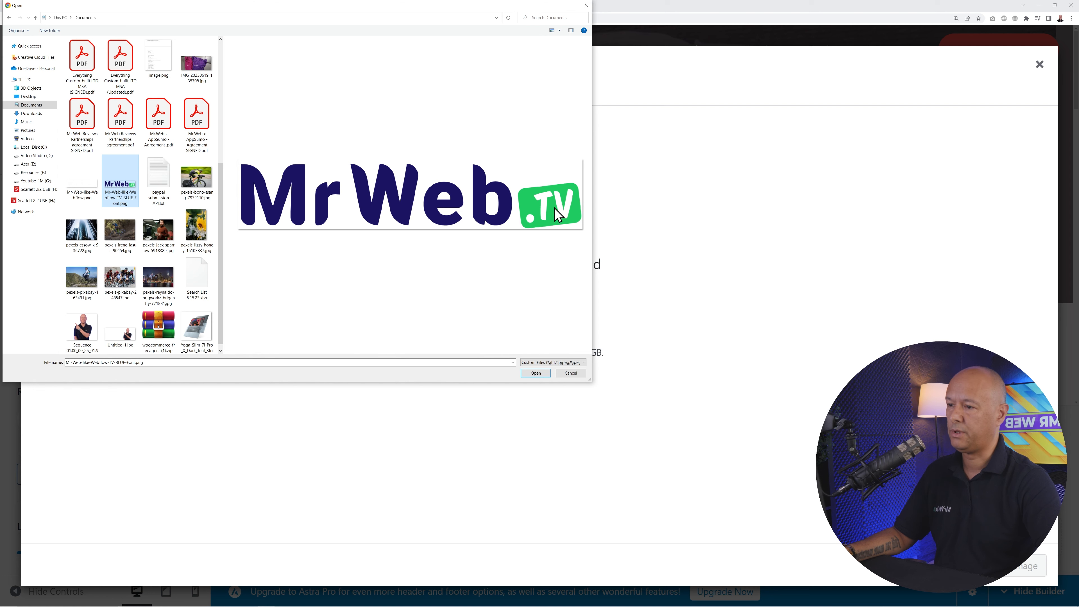
left_click(84, 200)
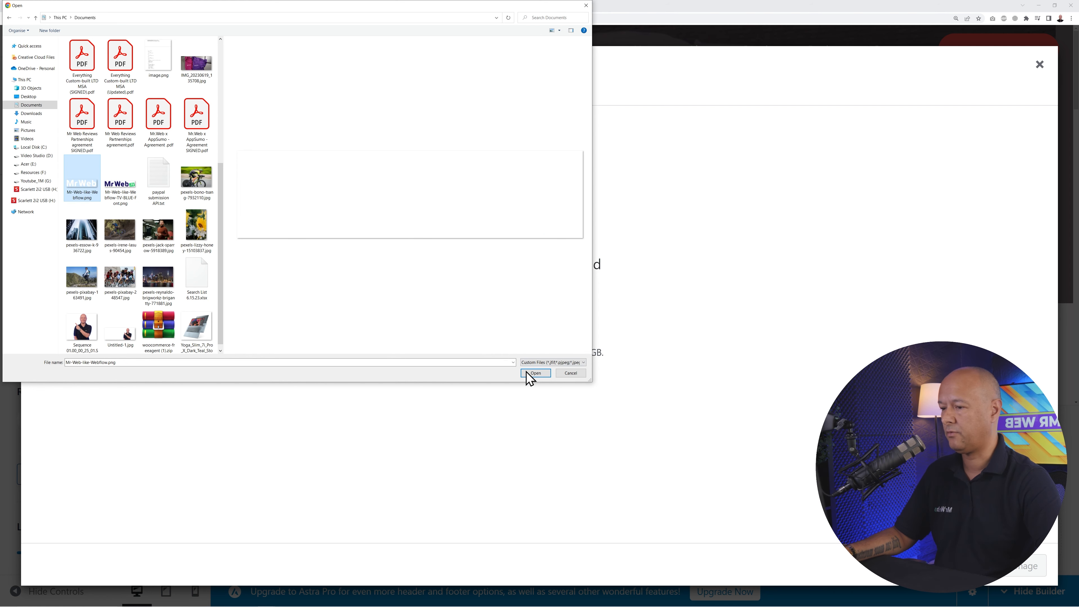
left_click(534, 374)
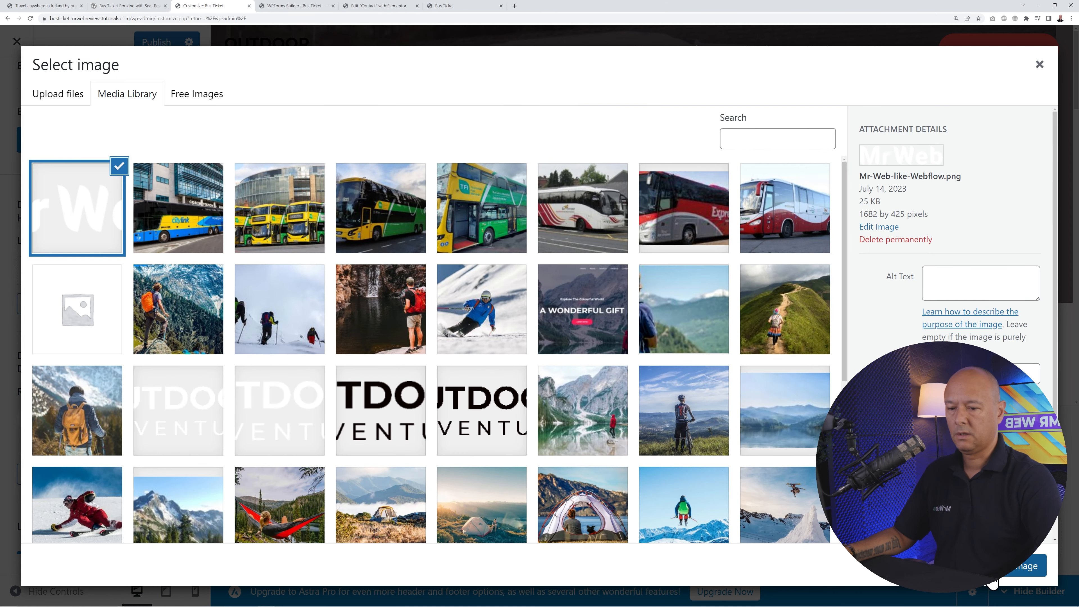
left_click(994, 567)
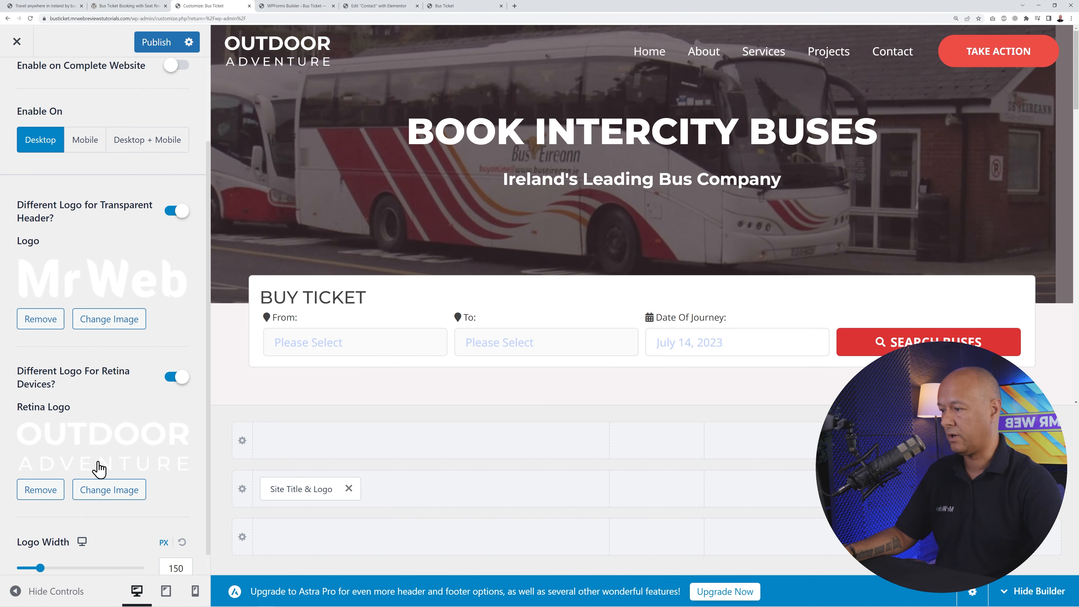
- Set the retina logo to the same MrWeb image from the media library
left_click(103, 450)
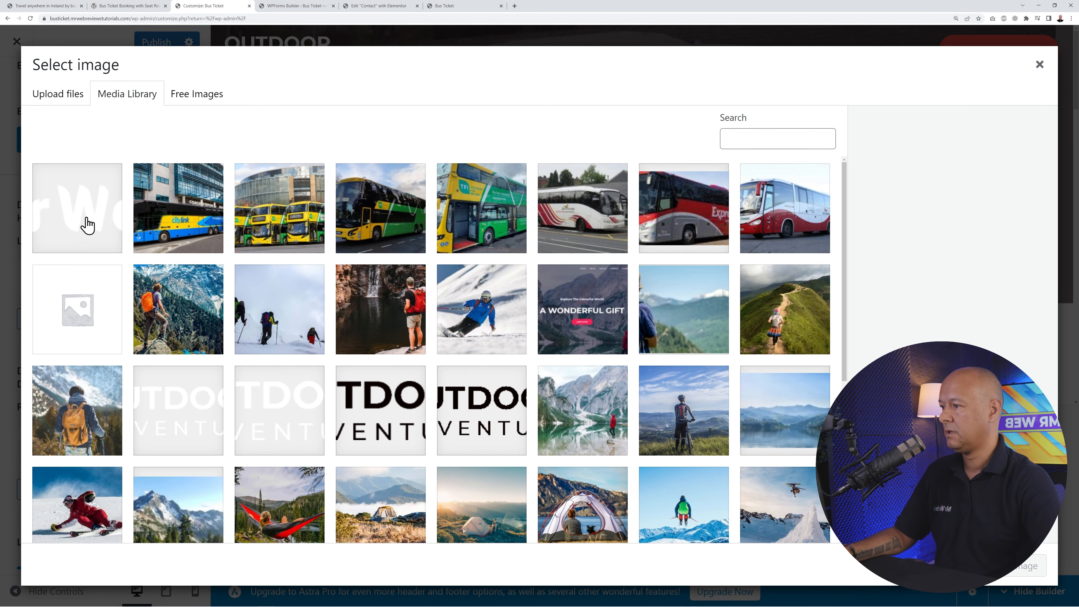
left_click(88, 225)
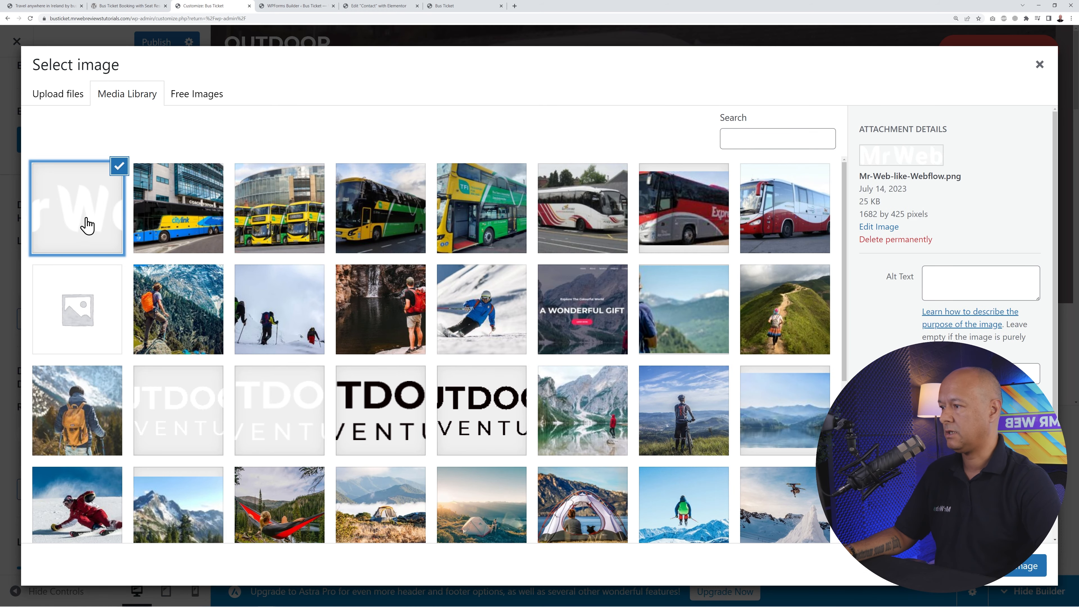
left_click(1023, 567)
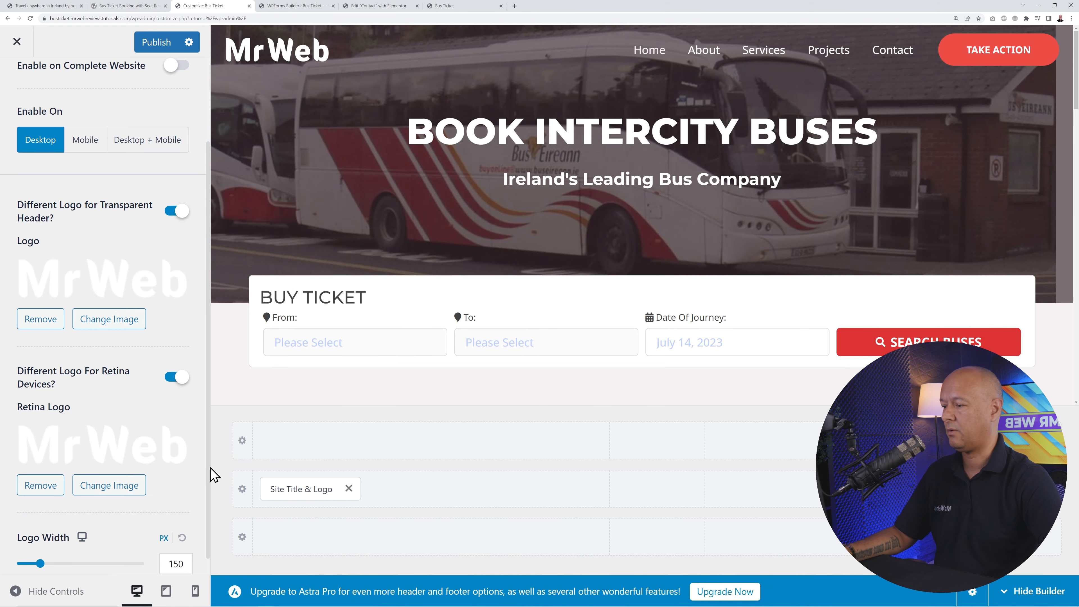
scroll(72, 399, "down", 1)
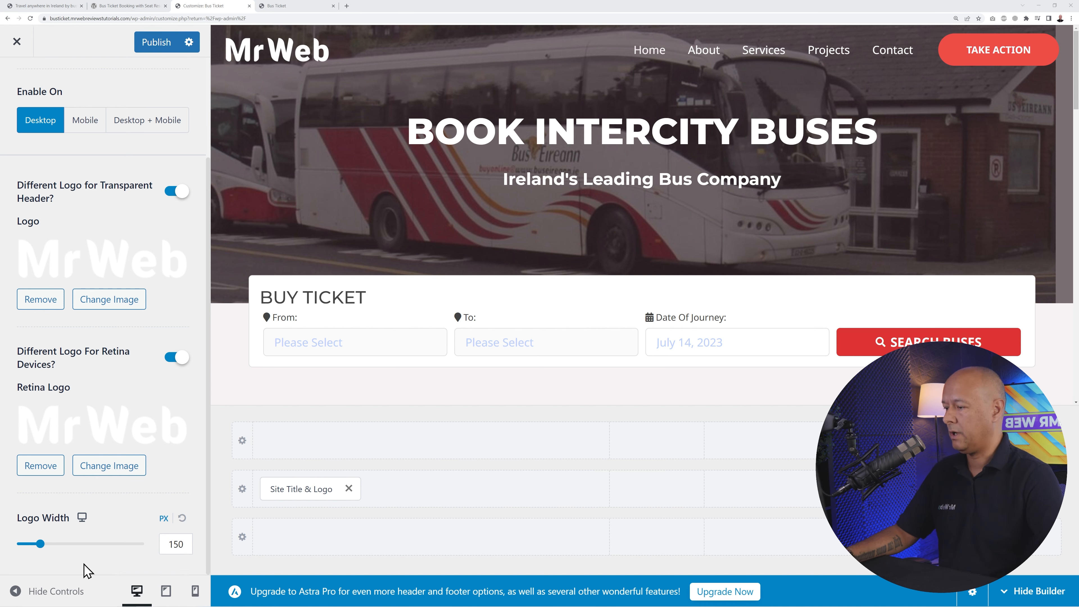
- Shrink the header logo width to 123 px and bring up the TAKE ACTION button's settings
left_click_drag(45, 544, 38, 548)
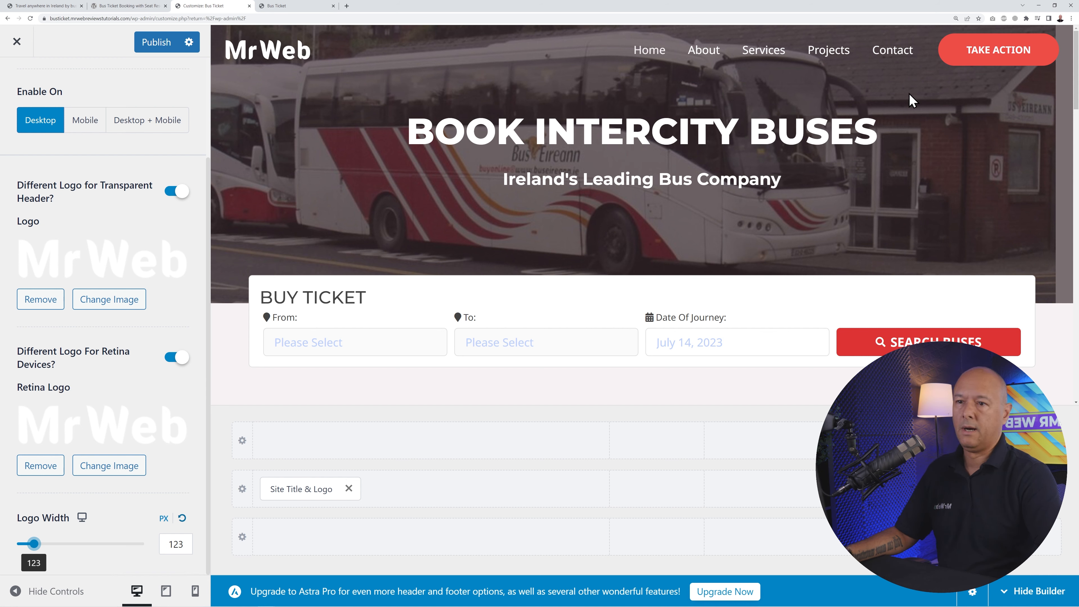
left_click(946, 42)
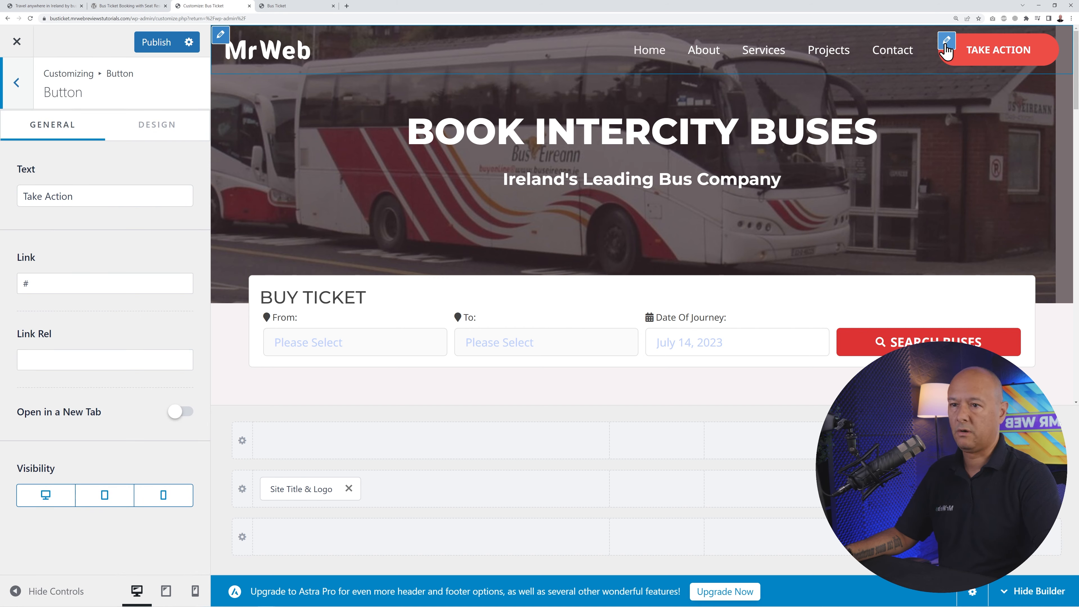
- Relabel the header button 'Contact Us', link it to /contact/, and publish
double_click(80, 285)
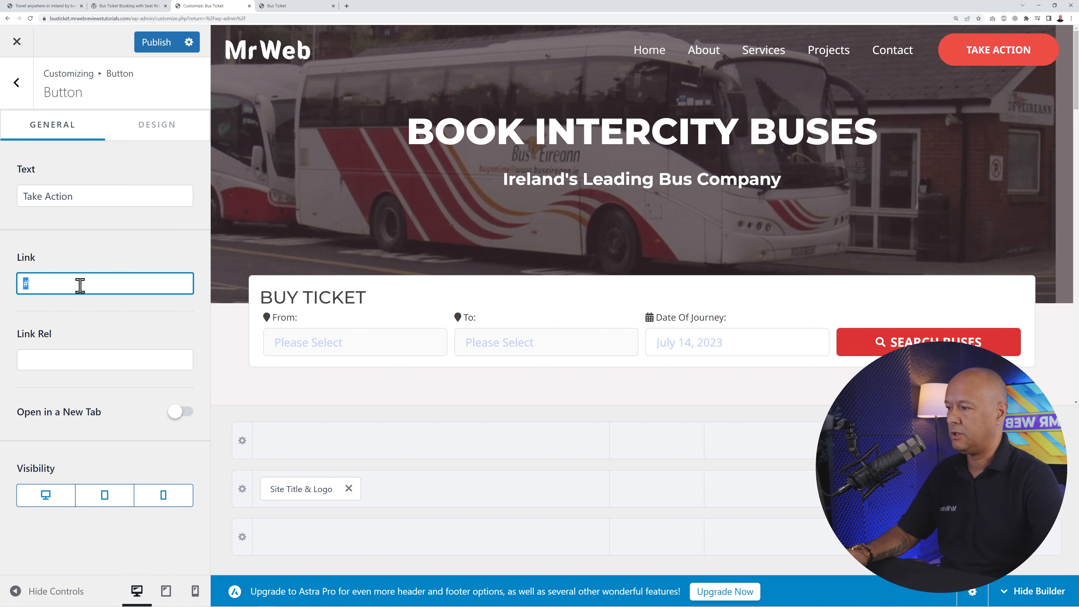
type("/")
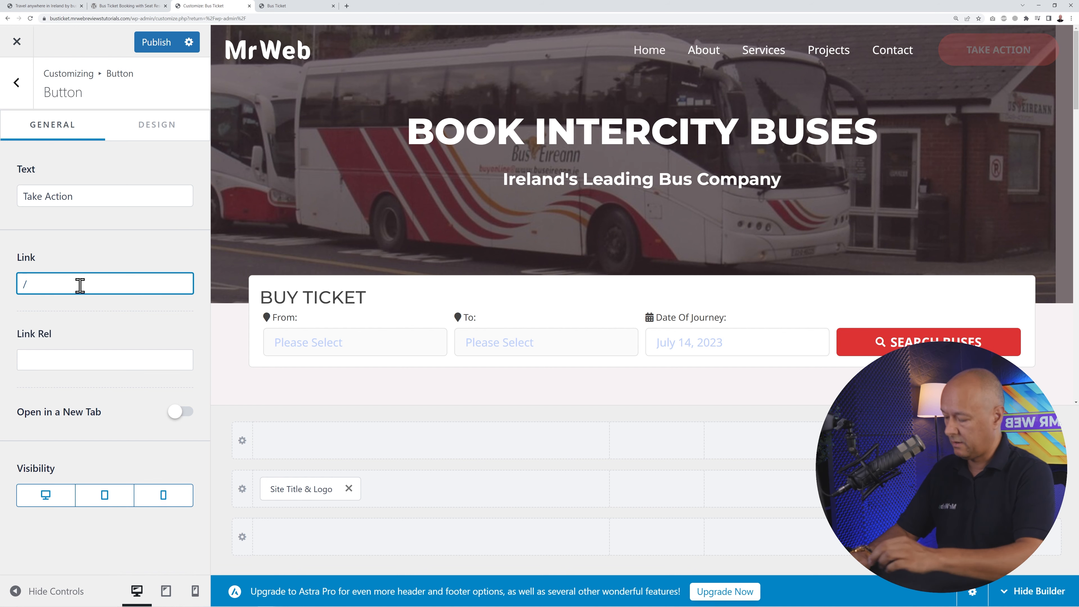
type("contact")
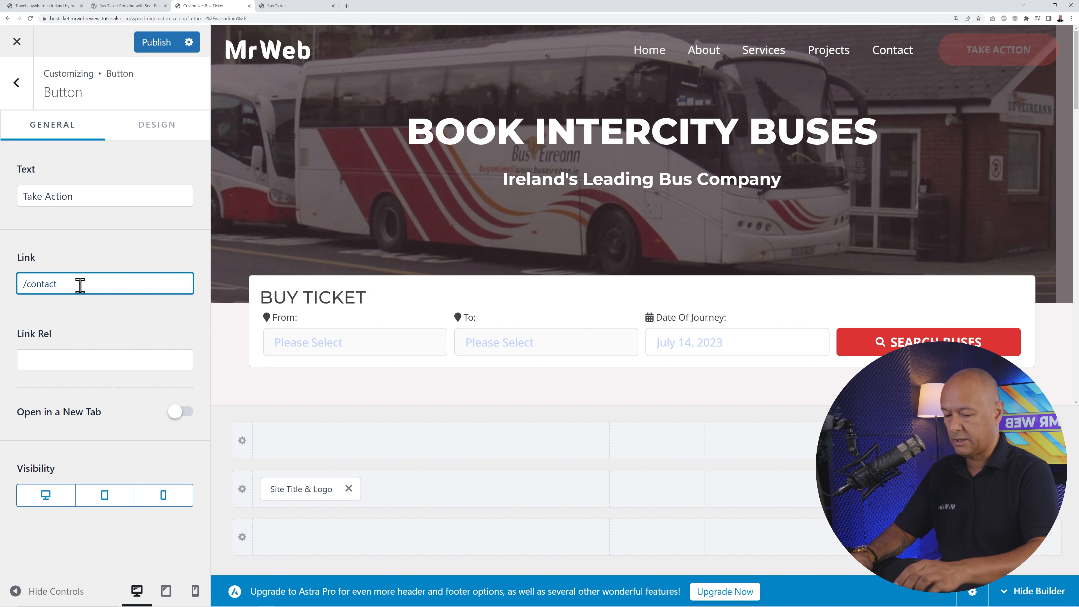
type("/")
left_click_drag(116, 195, 21, 196)
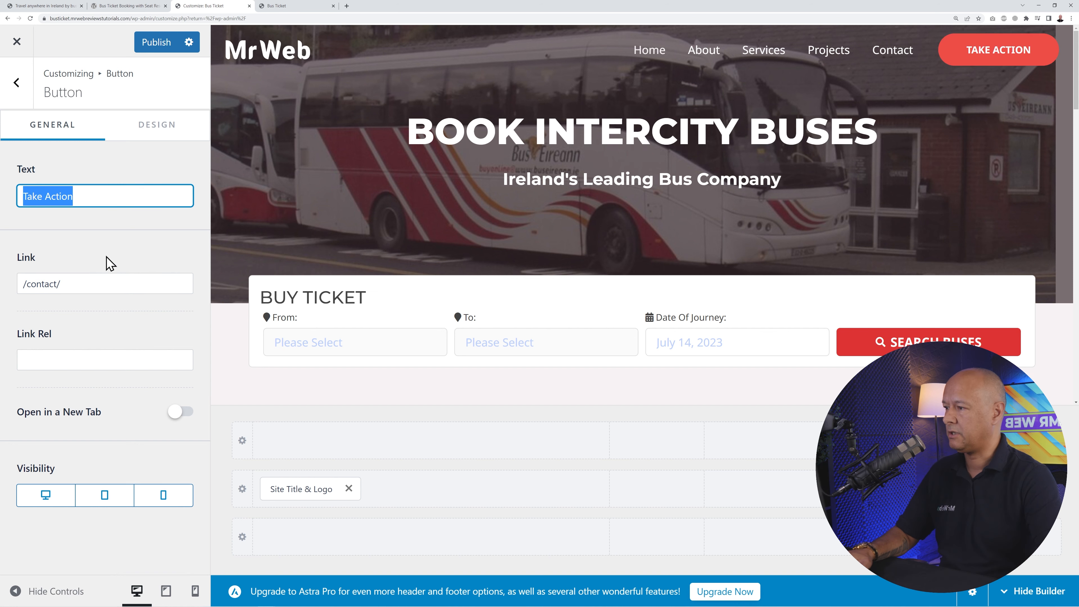
type("Contact Us")
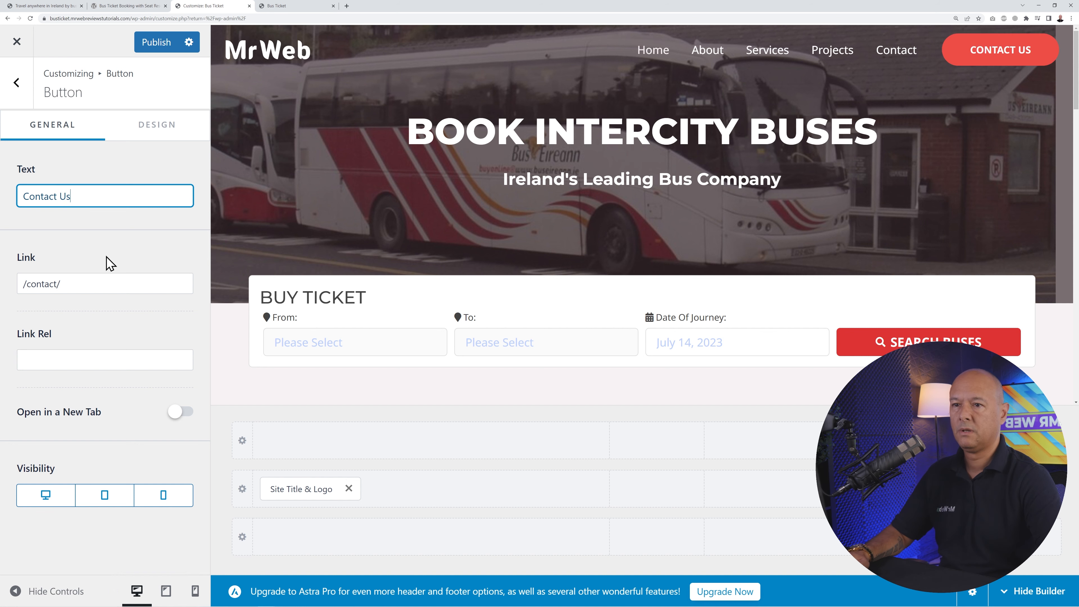
left_click(154, 43)
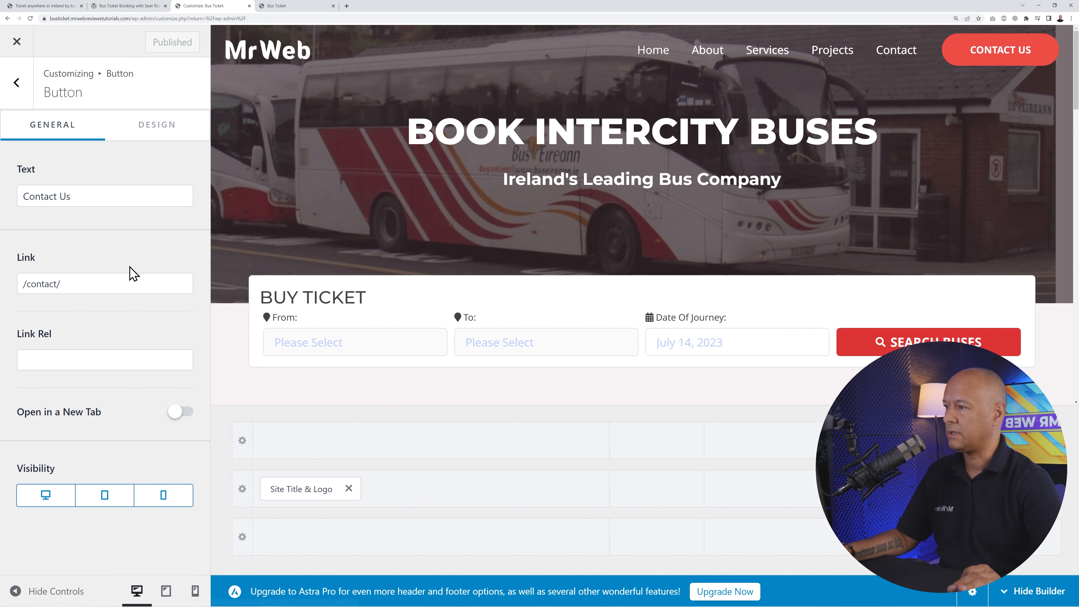
left_click(278, 6)
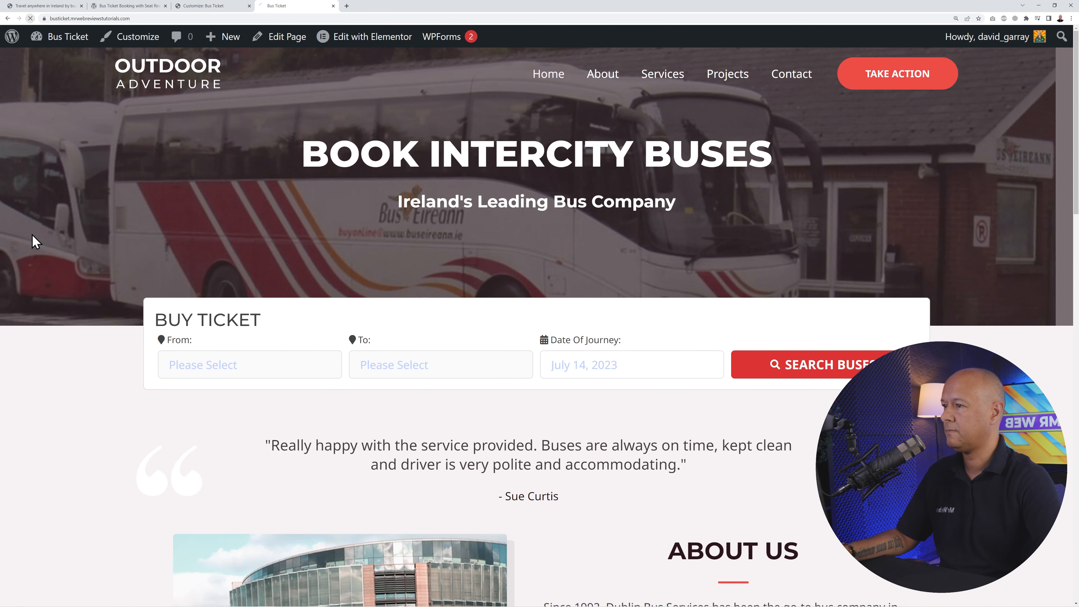
key("F5")
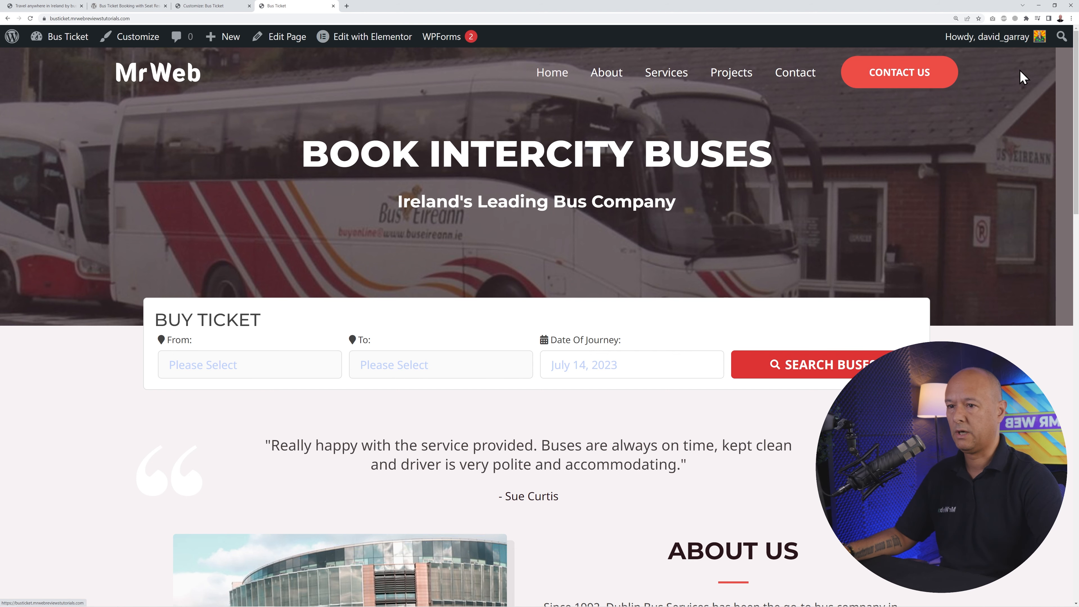
left_click(905, 78)
scroll(964, 242, "down", 8)
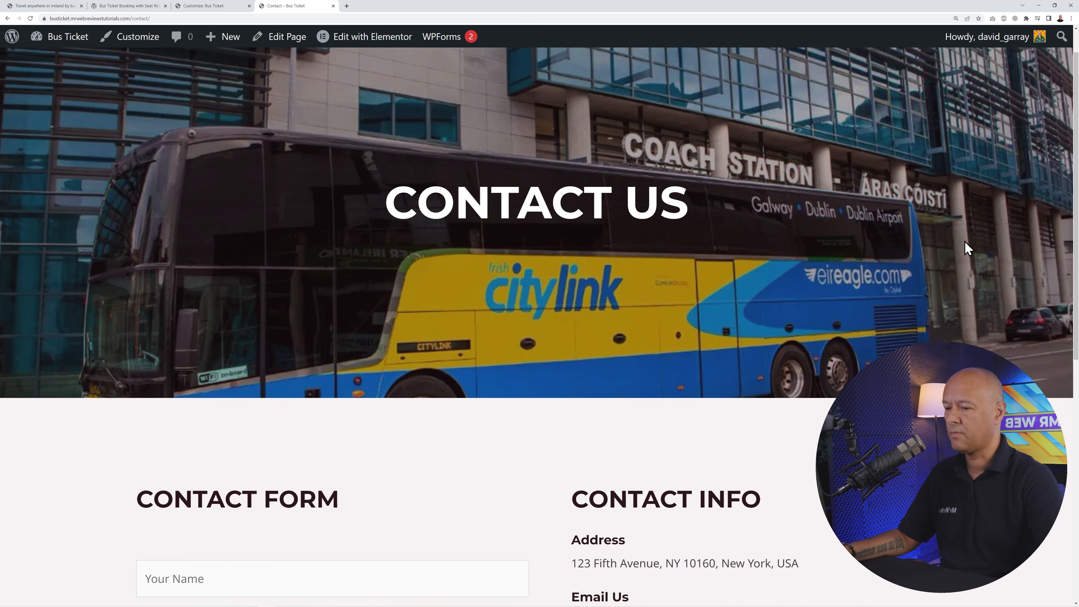
scroll(965, 328, "down", 1)
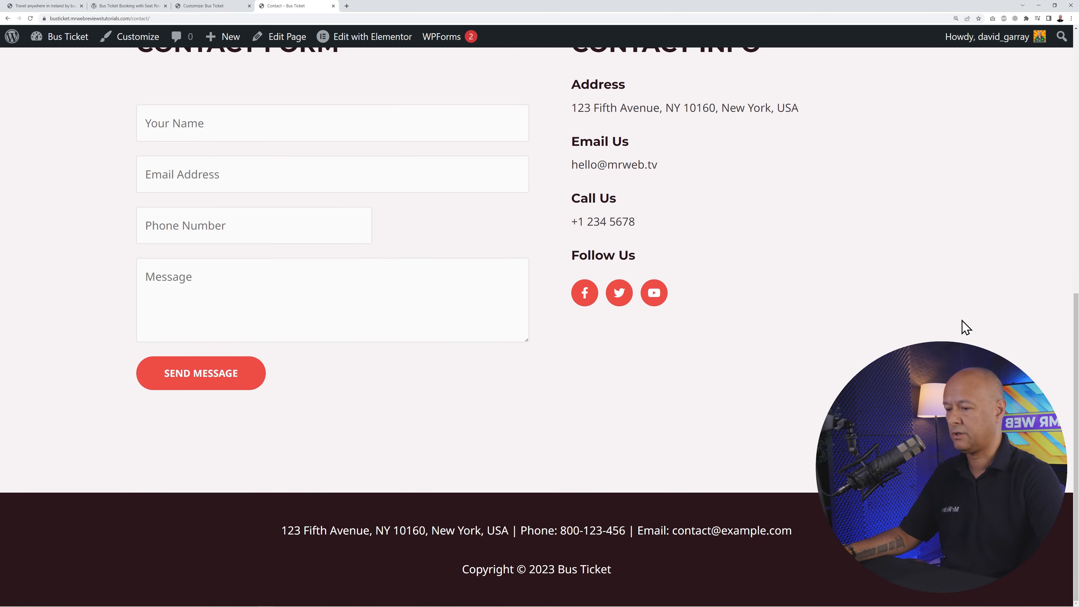
scroll(964, 327, "up", 10)
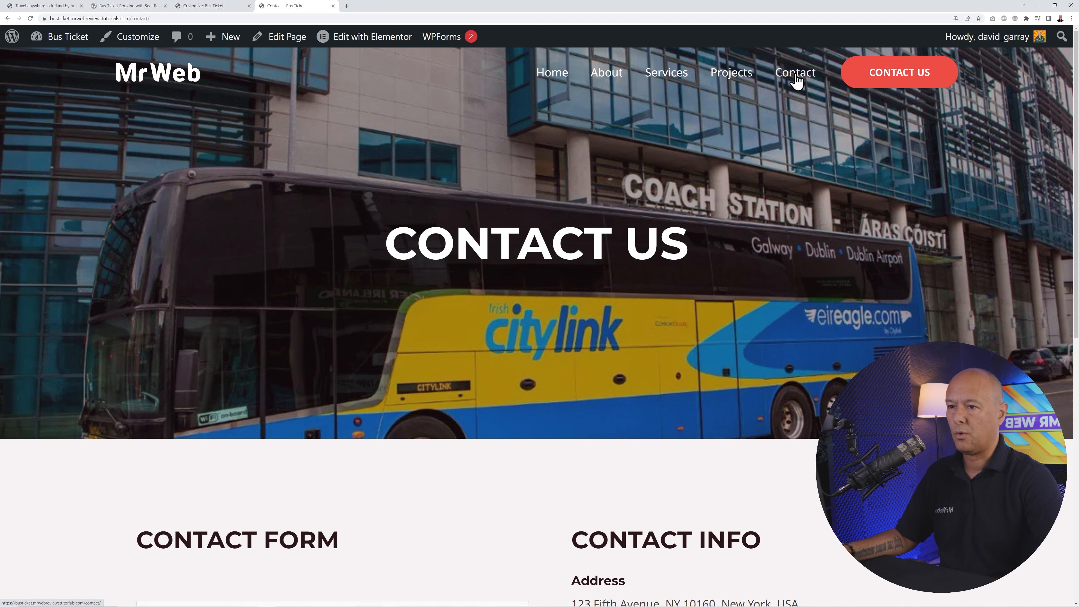
left_click(190, 13)
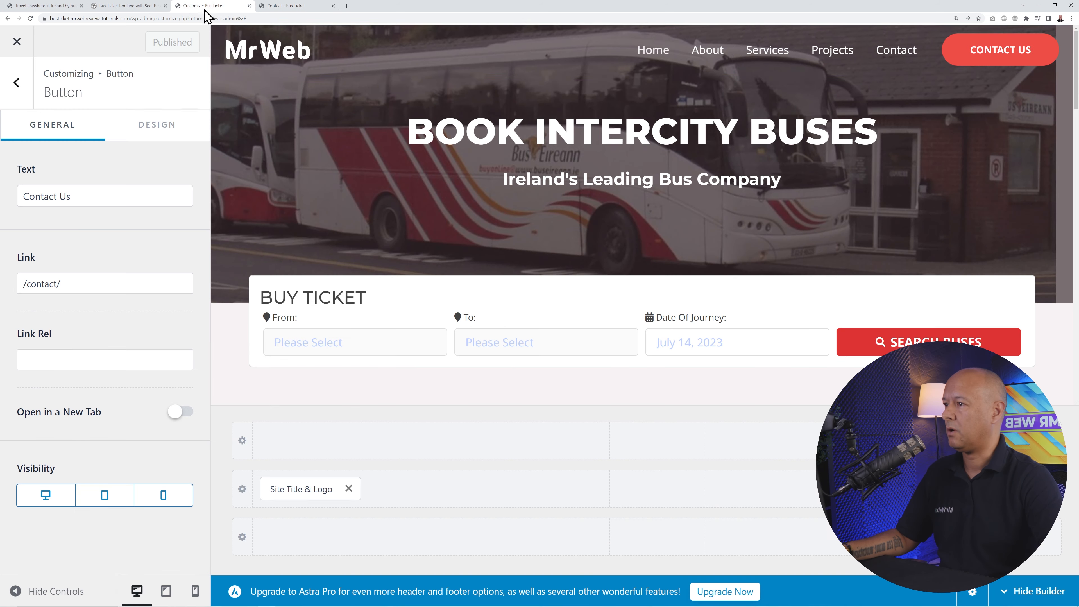
- Leave the Customizer, open Appearance > Menus, and compare against the live header menu
left_click(17, 41)
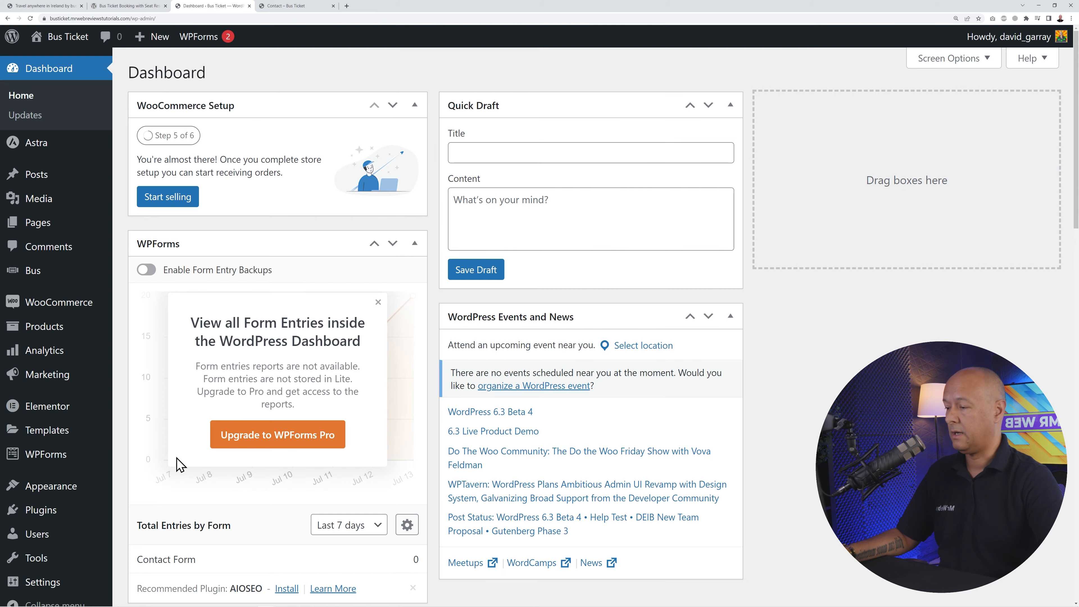
mouse_move(69, 497)
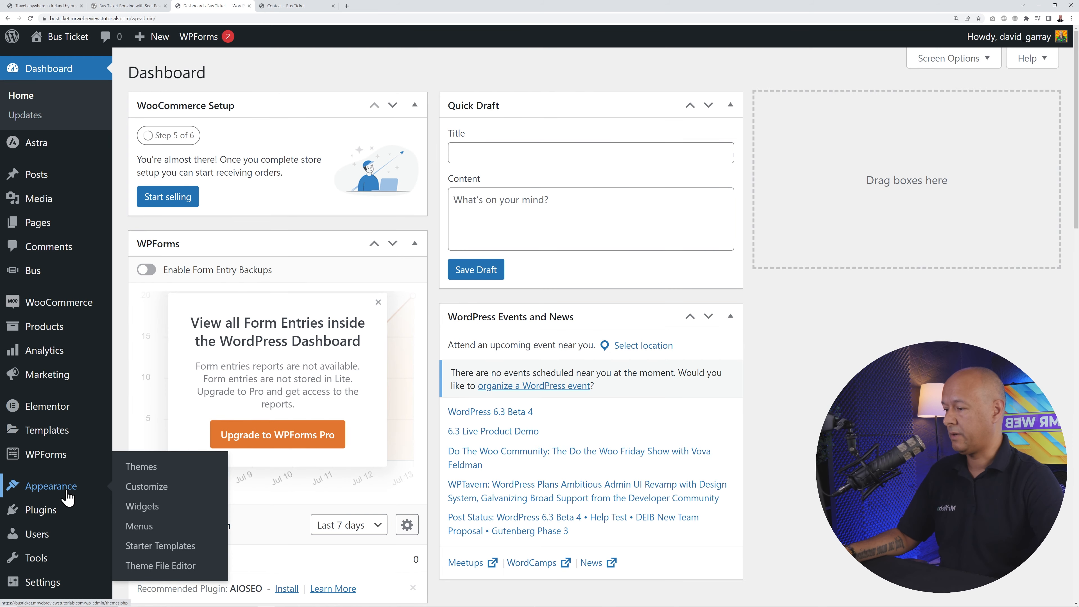
left_click(140, 527)
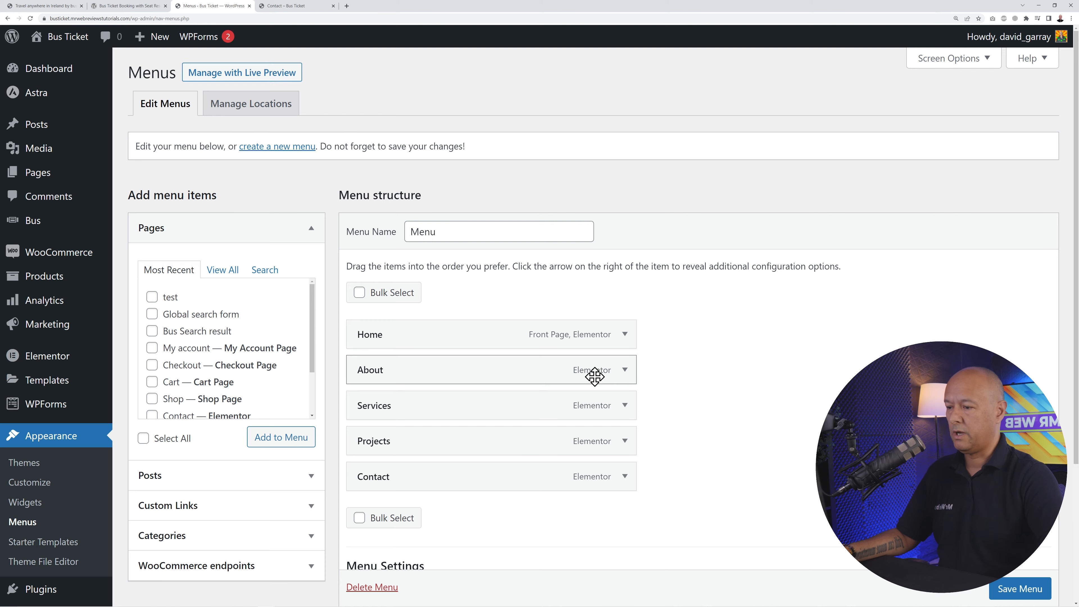
scroll(812, 381, "down", 2)
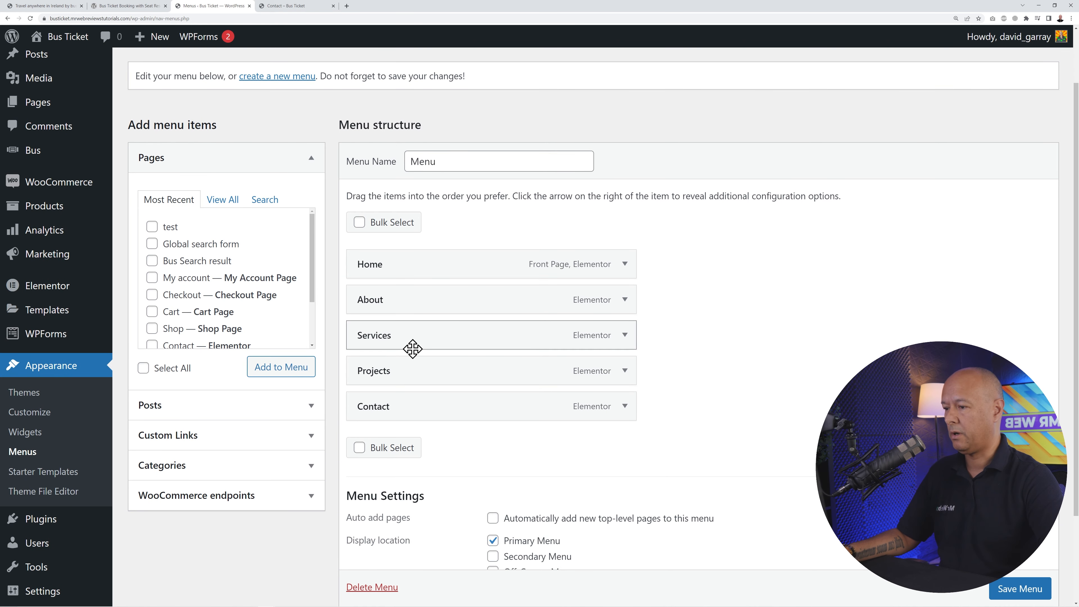
left_click(288, 6)
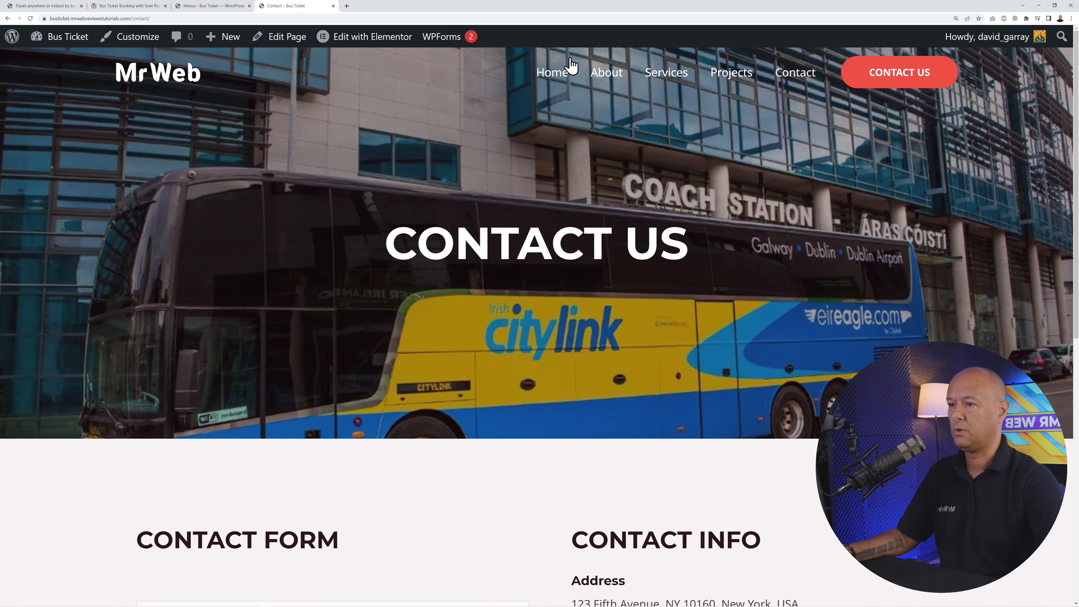
left_click(209, 6)
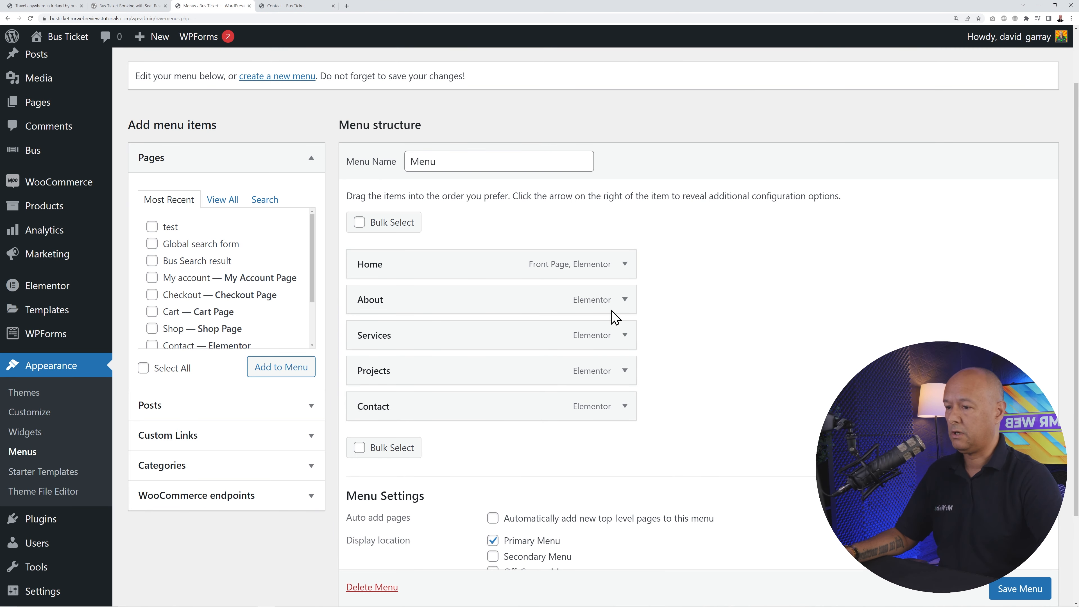
- Bulk-remove About, Services and Projects from the menu, save it, and view the live contact page
left_click(360, 448)
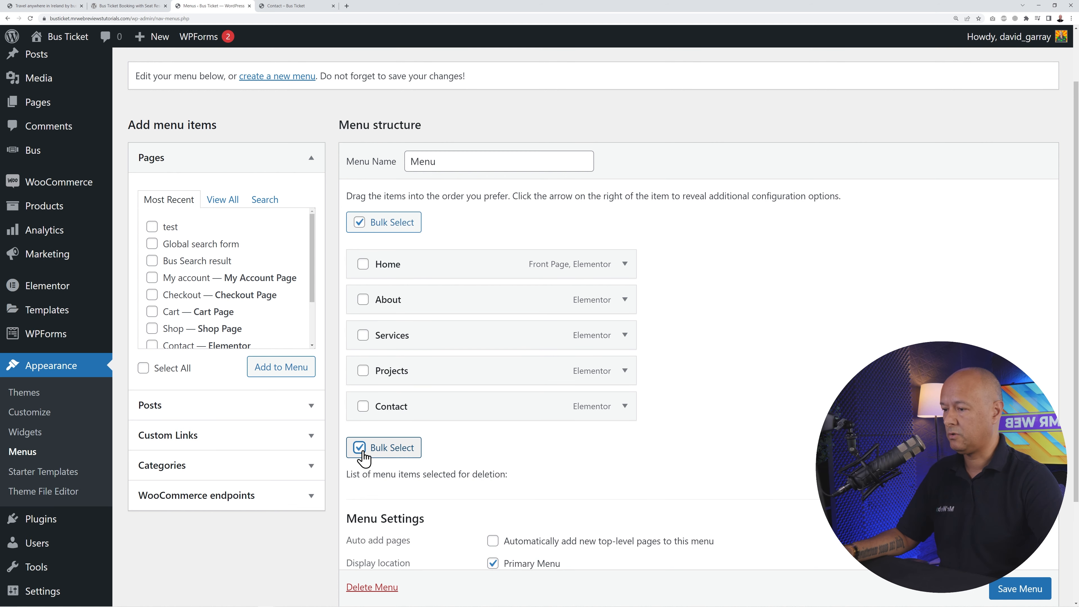
left_click(362, 300)
left_click(363, 336)
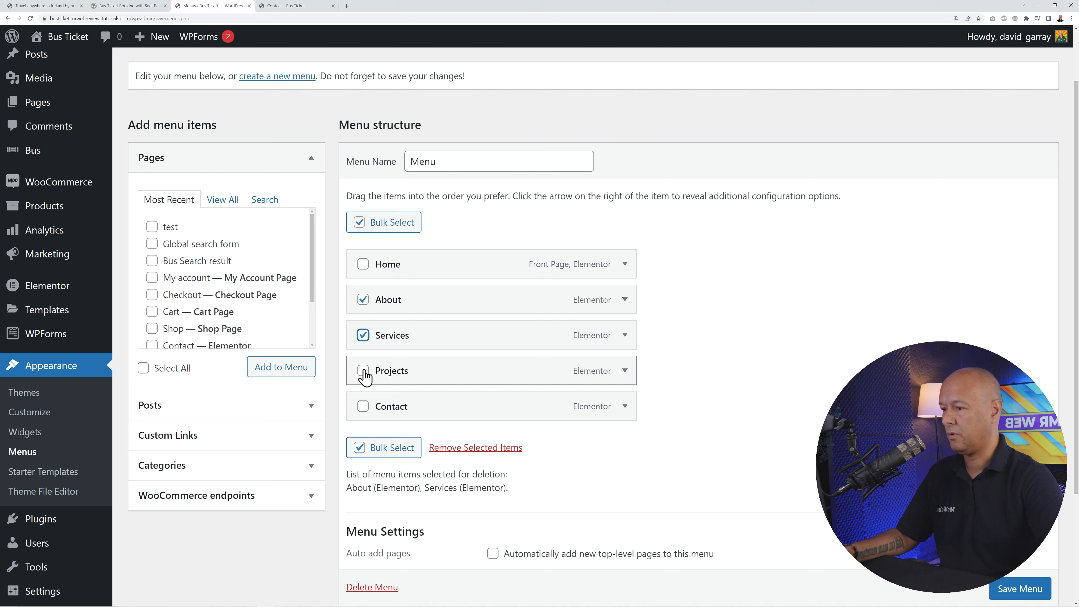
left_click(363, 371)
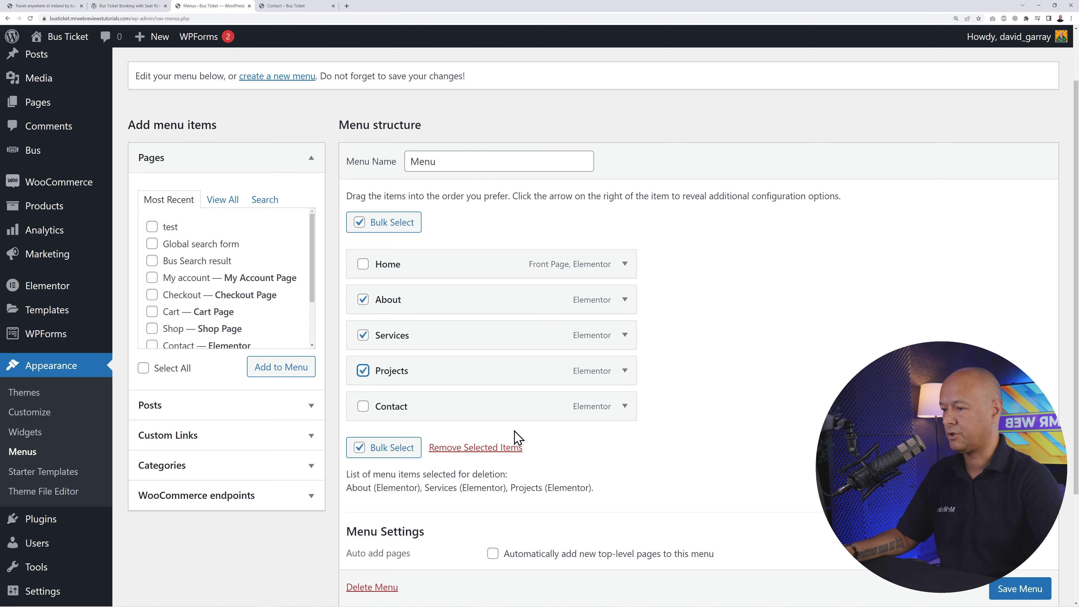
left_click(469, 448)
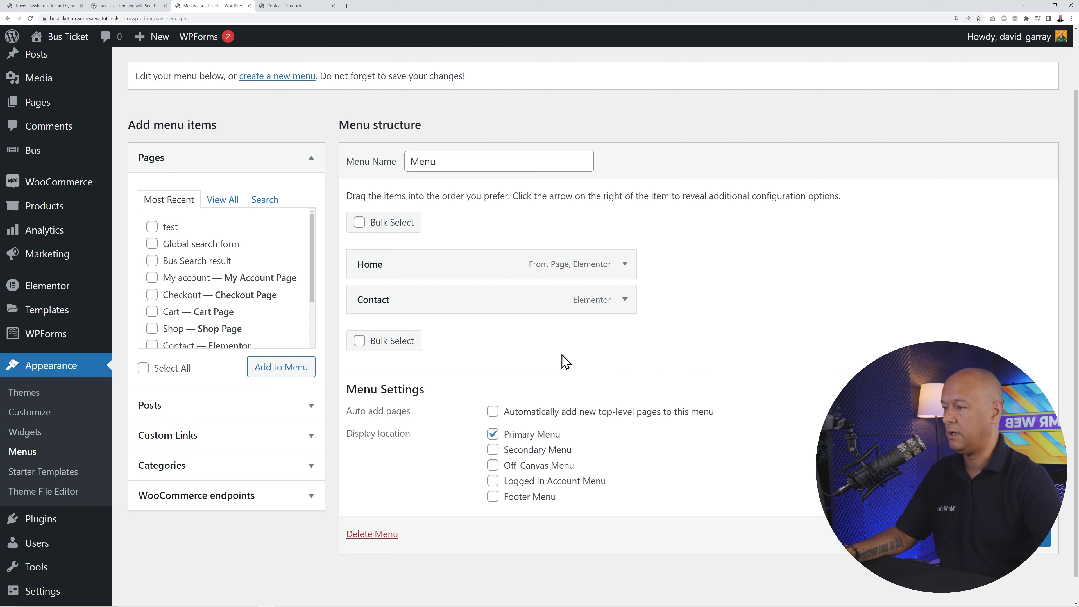
left_click(1024, 536)
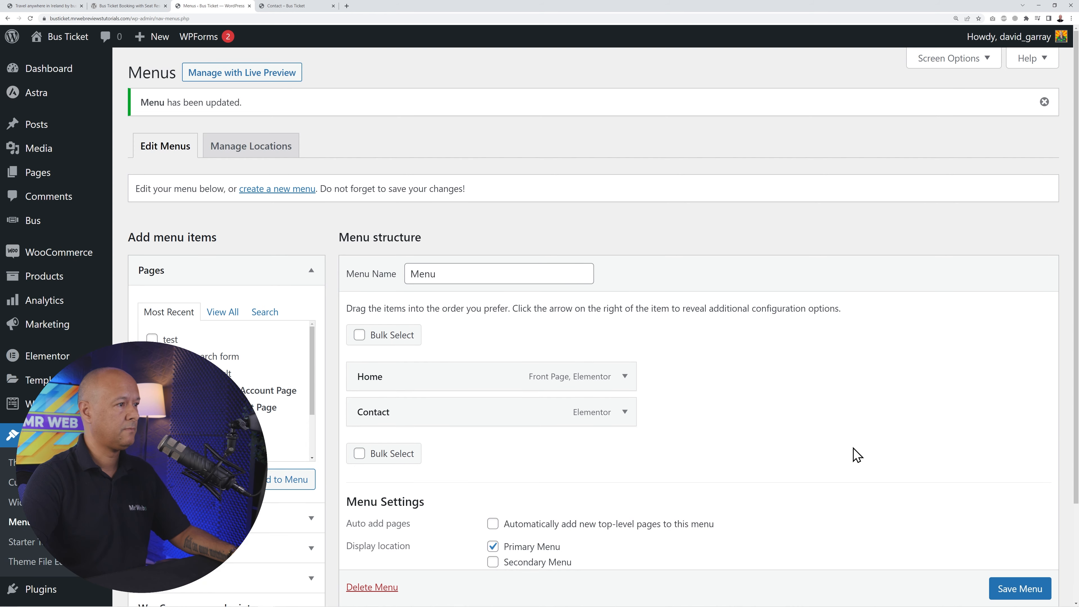
left_click(300, 7)
- Reload the live site to confirm the header shows only Home and Contact, then return to admin
left_click(30, 19)
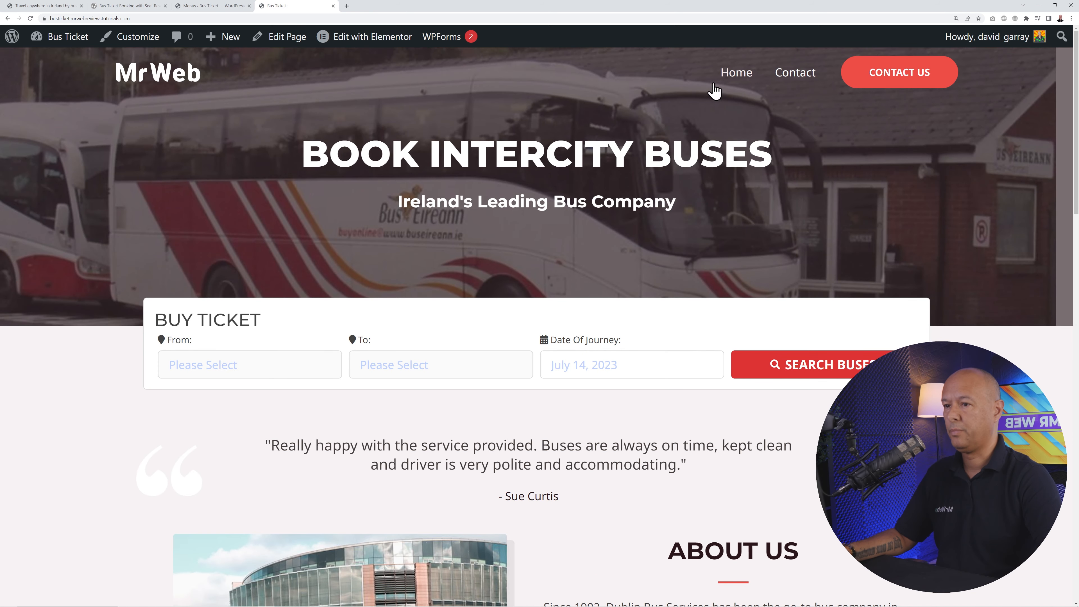
left_click(787, 74)
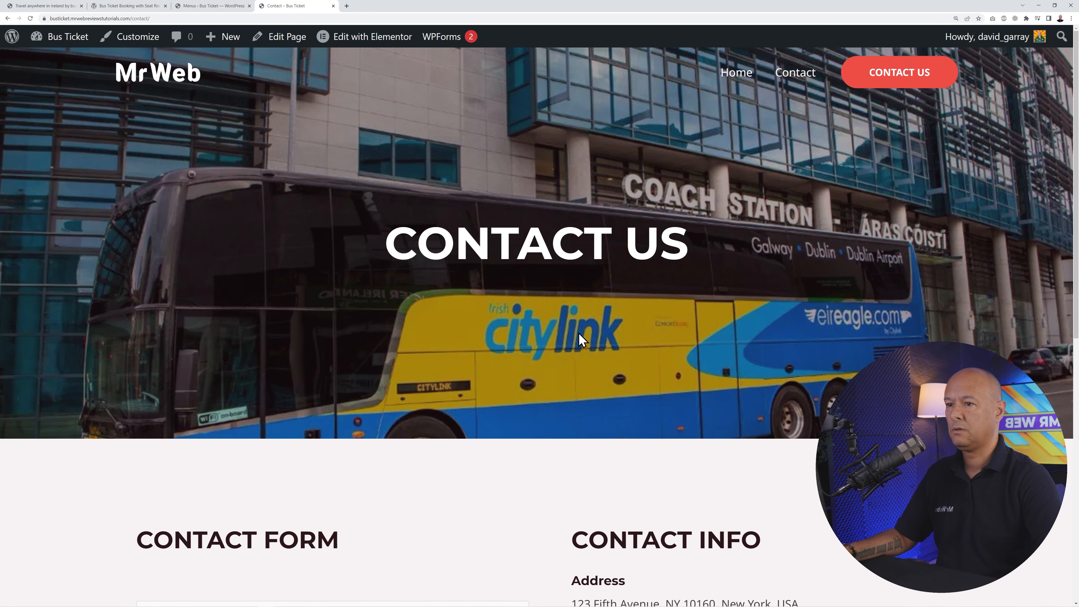
scroll(580, 339, "down", 5)
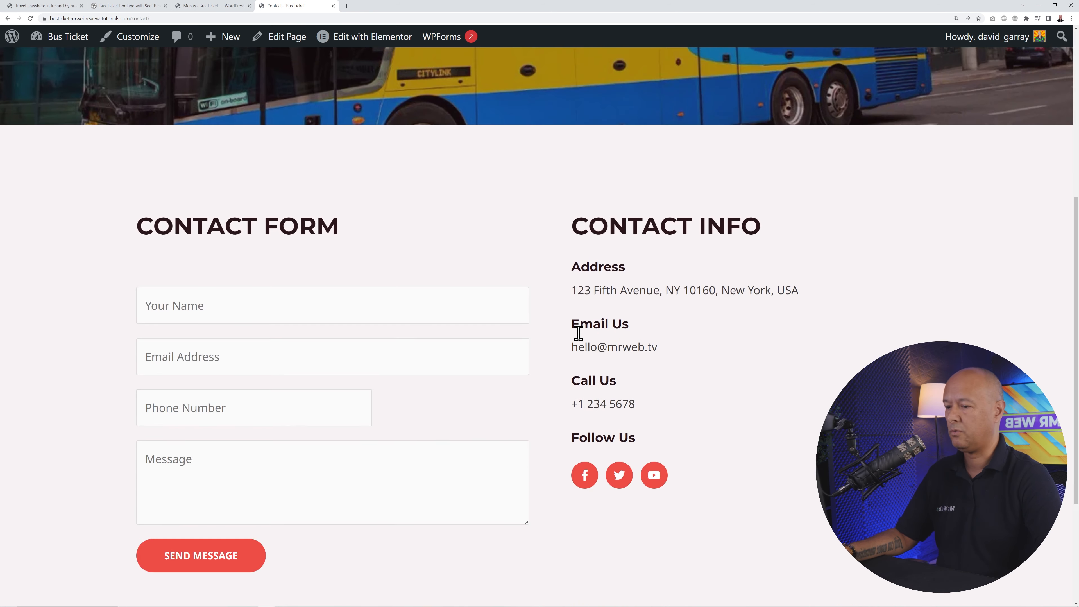
scroll(802, 440, "up", 5)
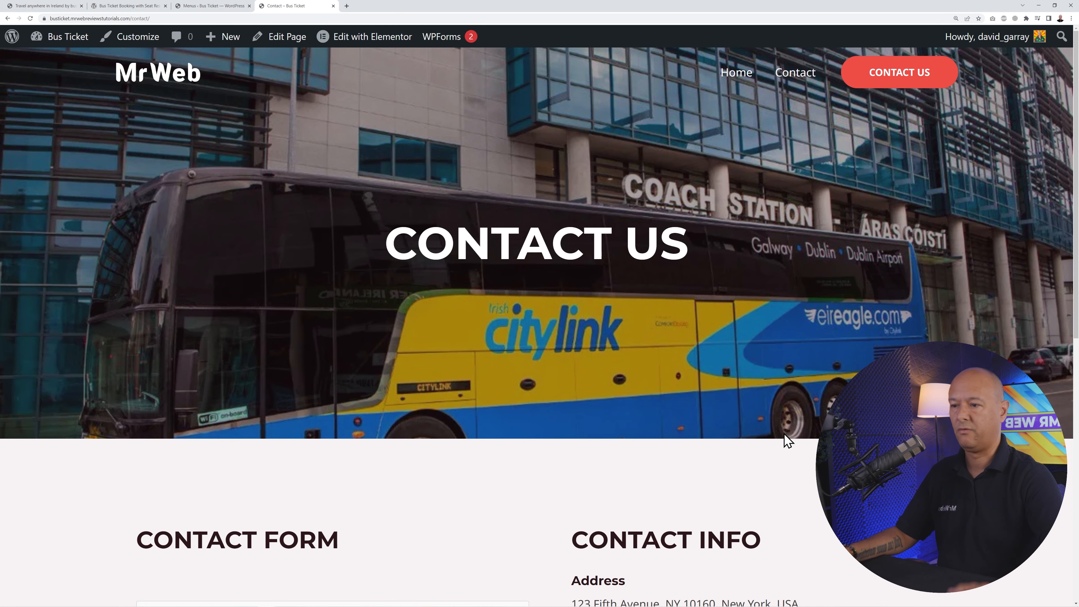
scroll(670, 328, "down", 5)
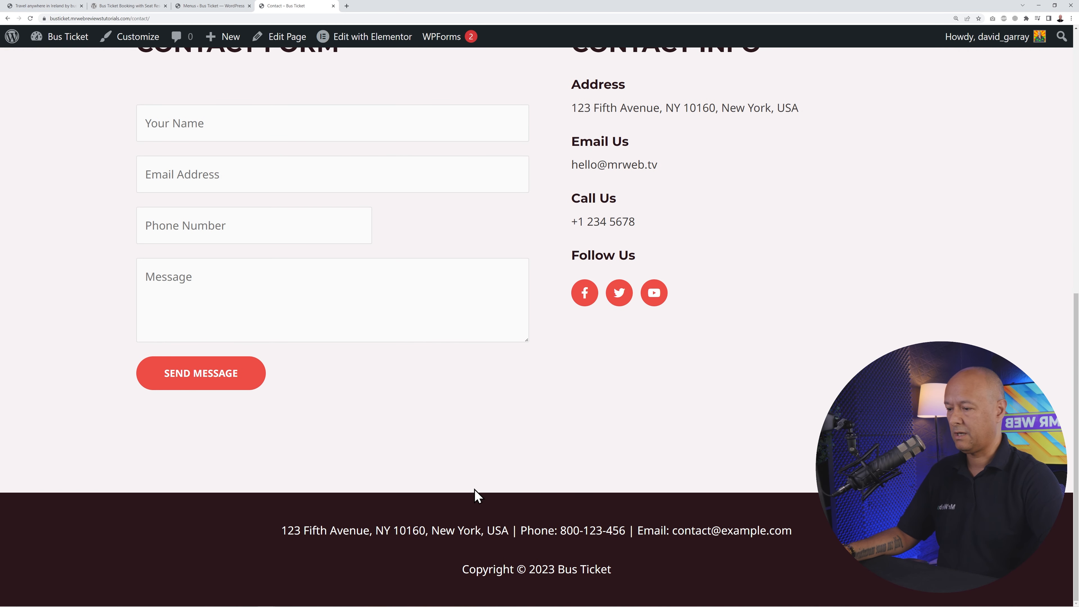
left_click(214, 6)
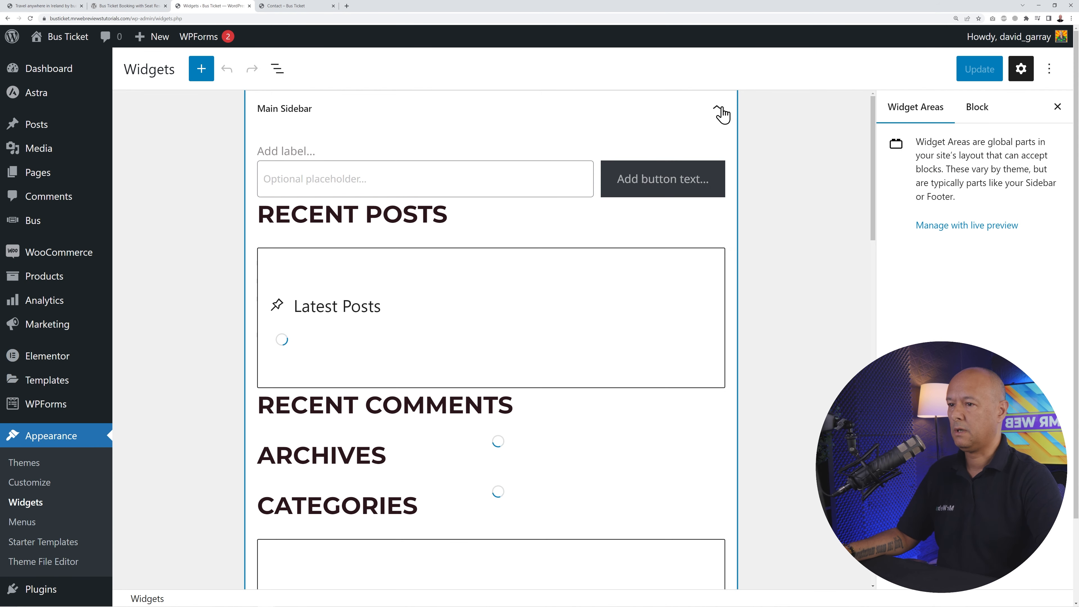
- In Footer Builder Widget 1, overwrite the contact line's old email with the site's real address and update the widgets
left_click(722, 113)
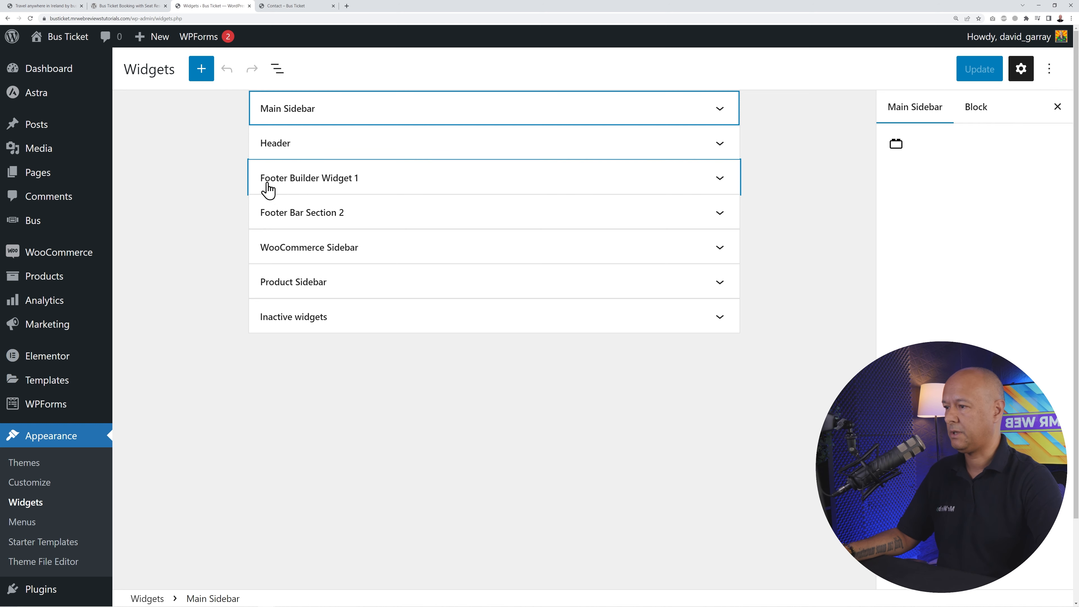
left_click(355, 182)
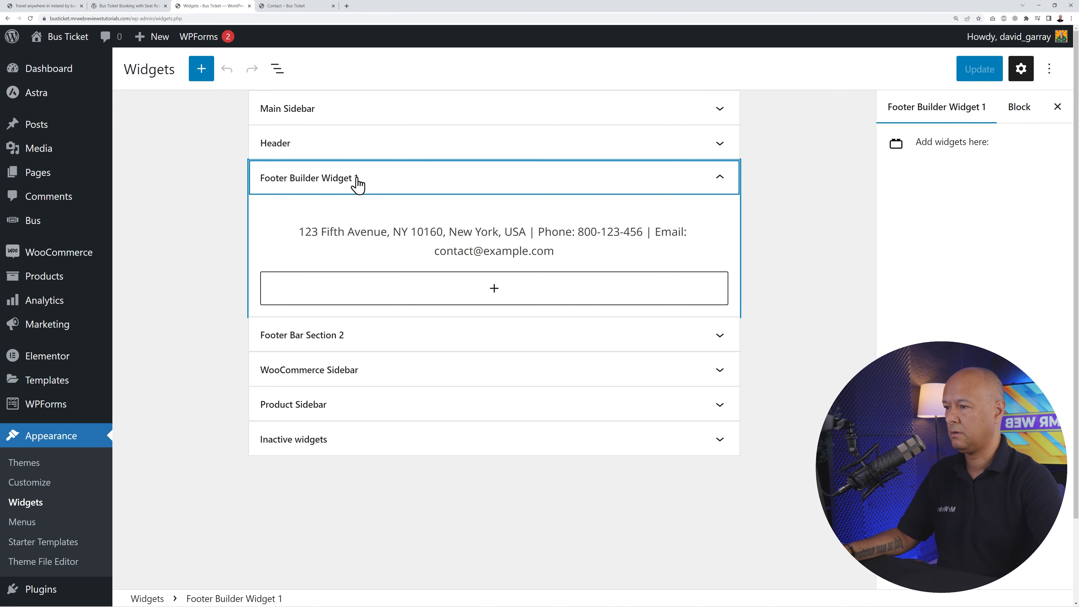
left_click(500, 238)
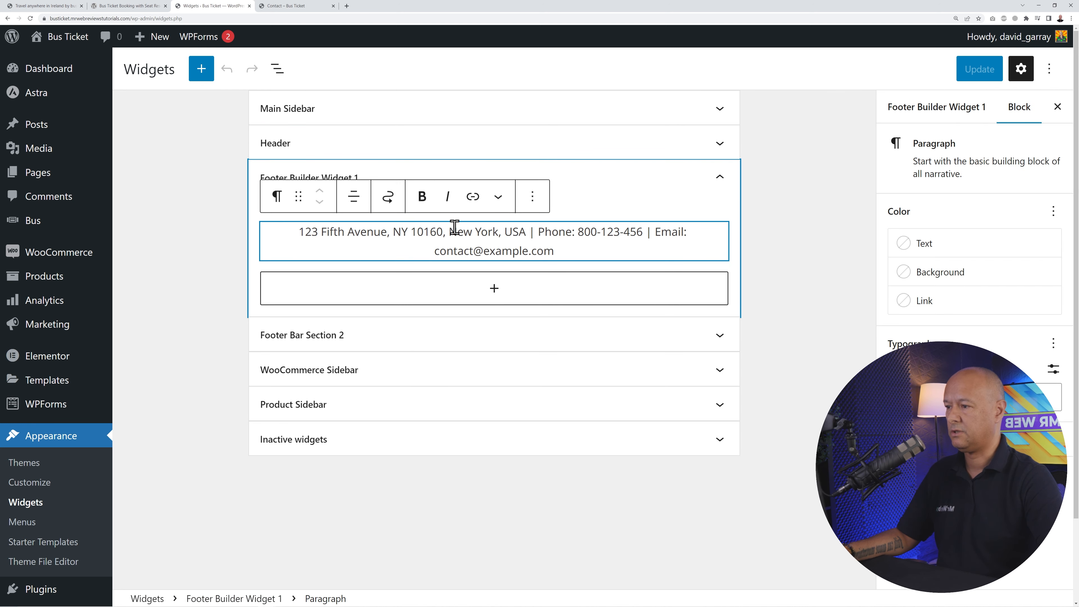
left_click_drag(301, 234, 660, 232)
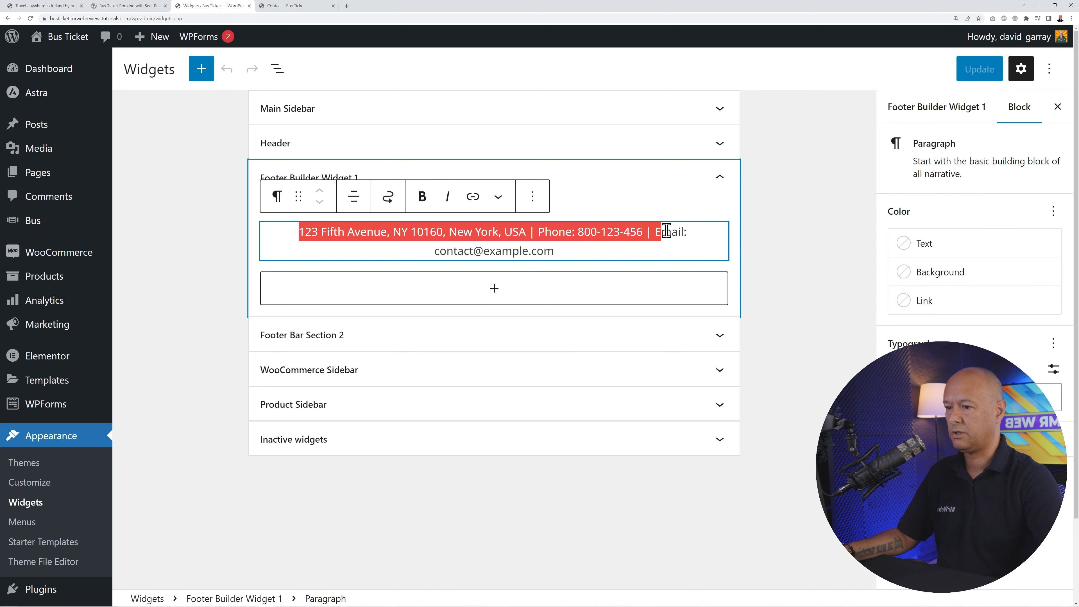
left_click(661, 232)
left_click_drag(437, 254, 556, 251)
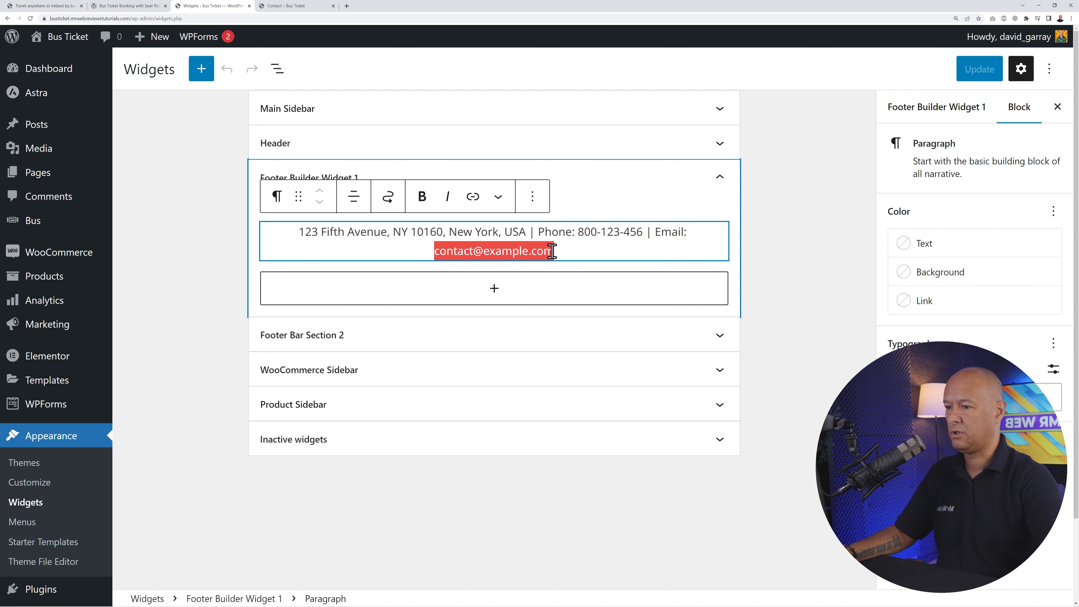
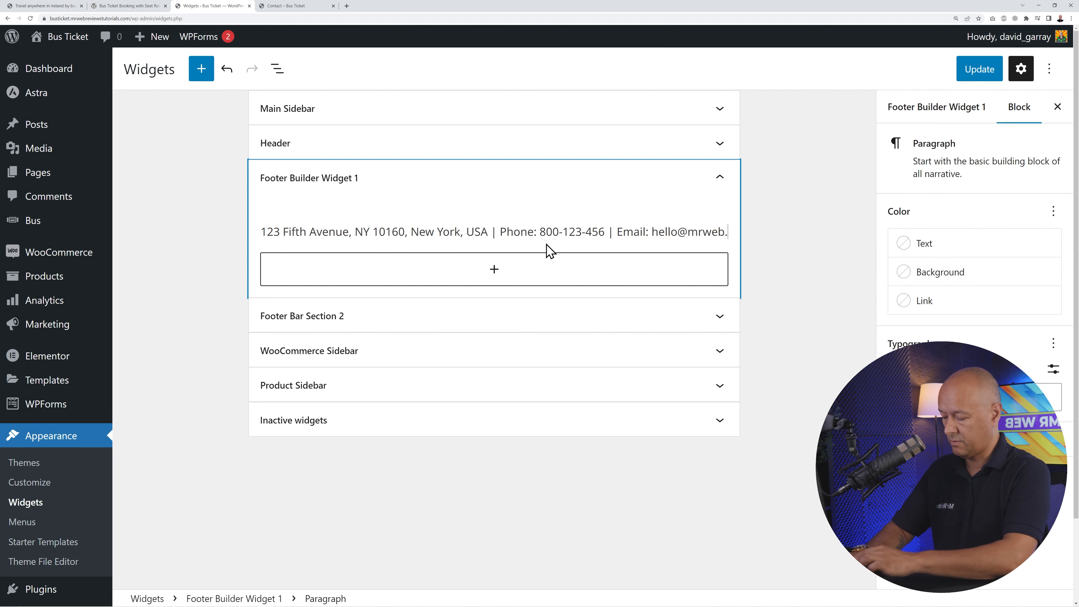
left_click(970, 74)
left_click(300, 6)
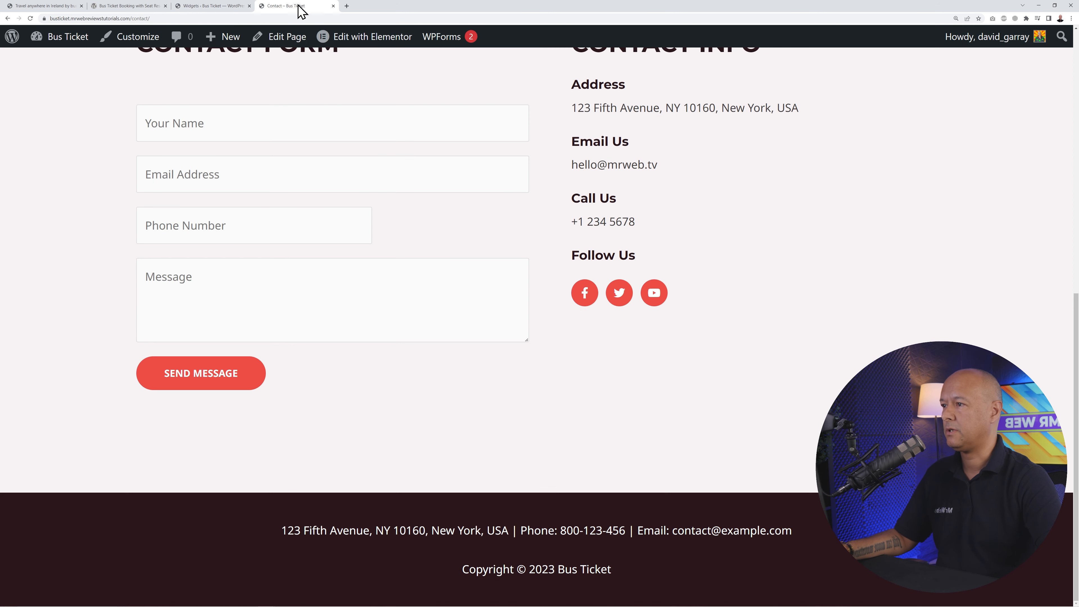
- Reload the Contact page and verify the footer now shows the updated email address
left_click(30, 18)
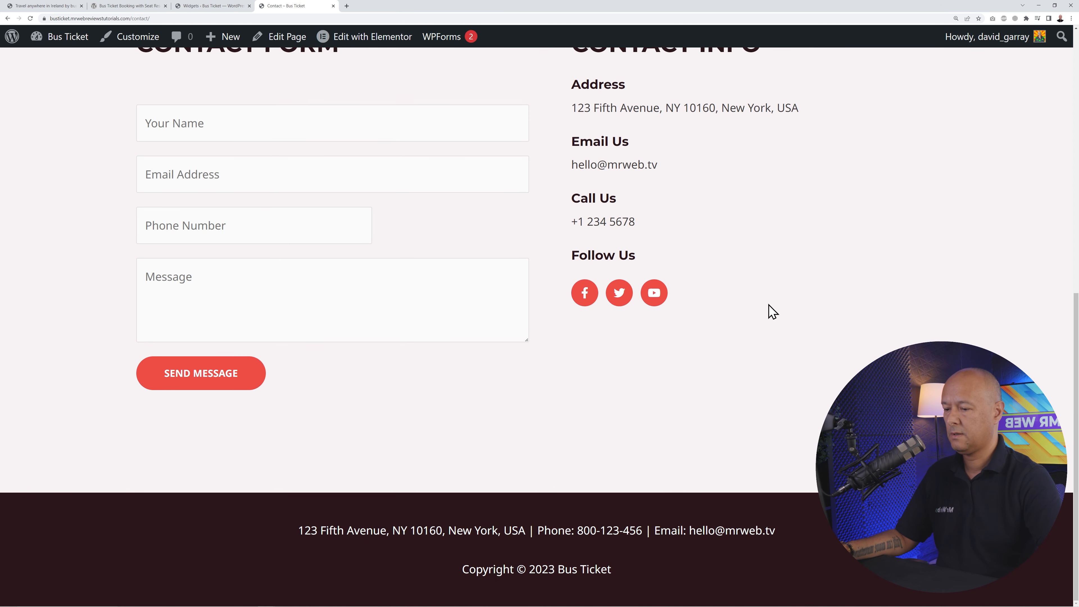
left_click_drag(691, 531, 822, 529)
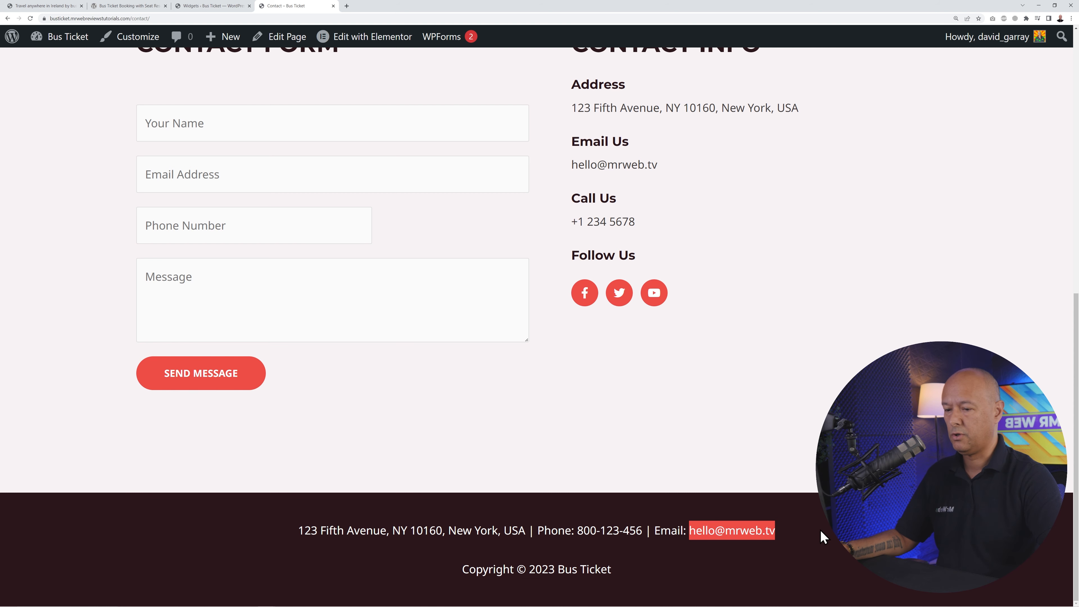
left_click(822, 530)
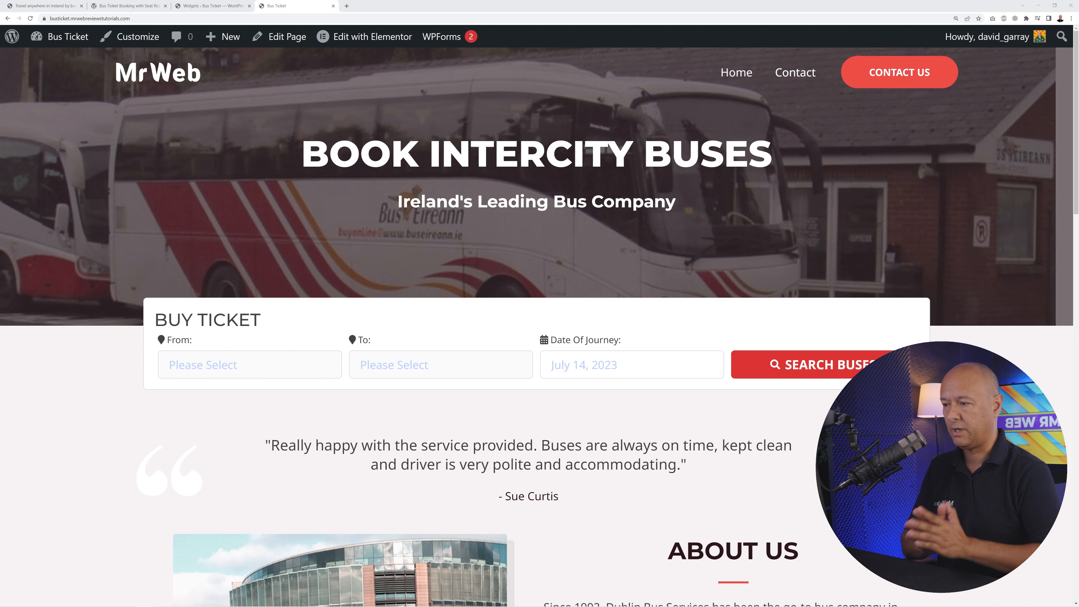
- Search buses from Dublin (North Wall Quay 3Arena) to Sligo (Bus Station) for 2023-07-21
scroll(271, 408, "down", 5)
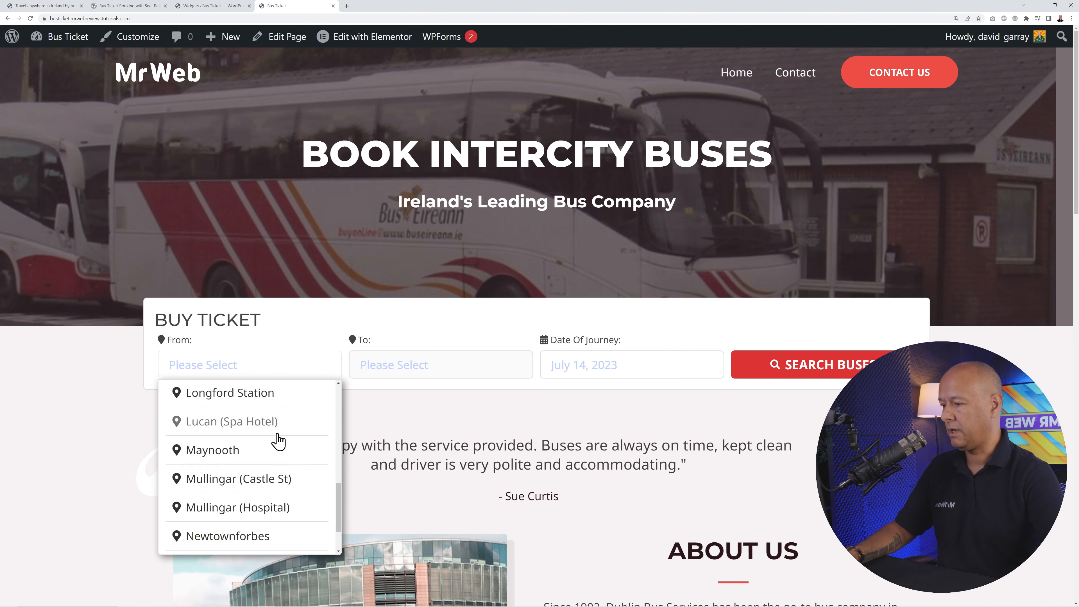
scroll(276, 442, "up", 4)
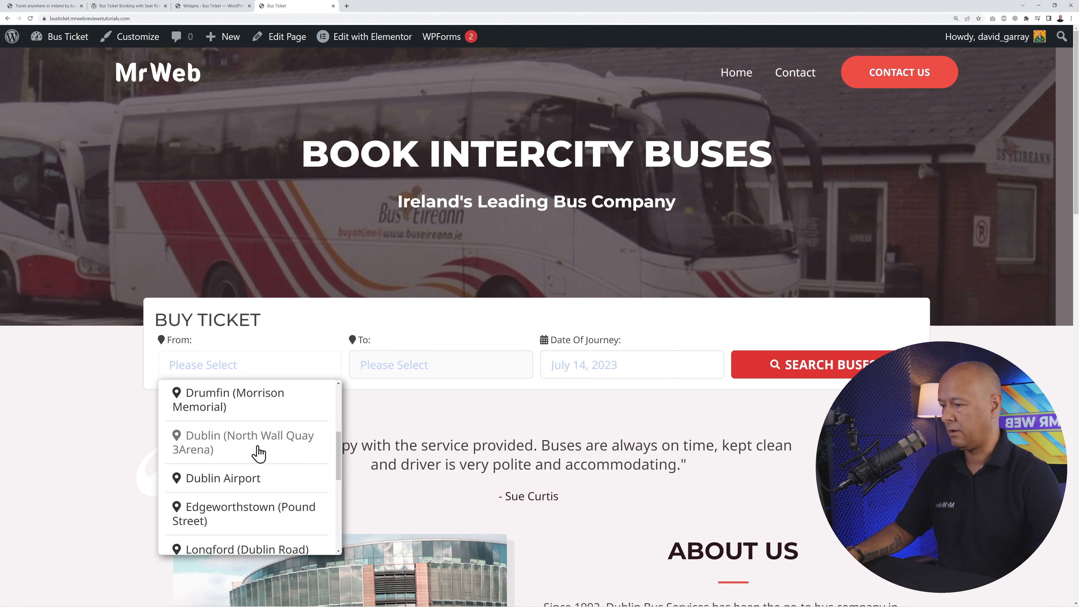
left_click(258, 452)
left_click(457, 369)
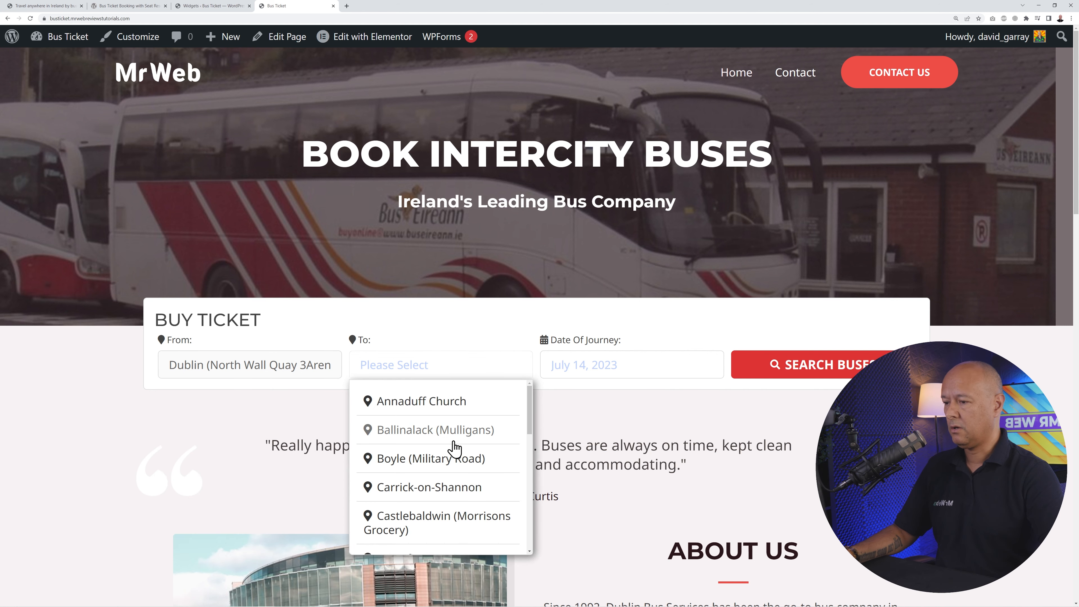
scroll(455, 446, "down", 10)
left_click(444, 536)
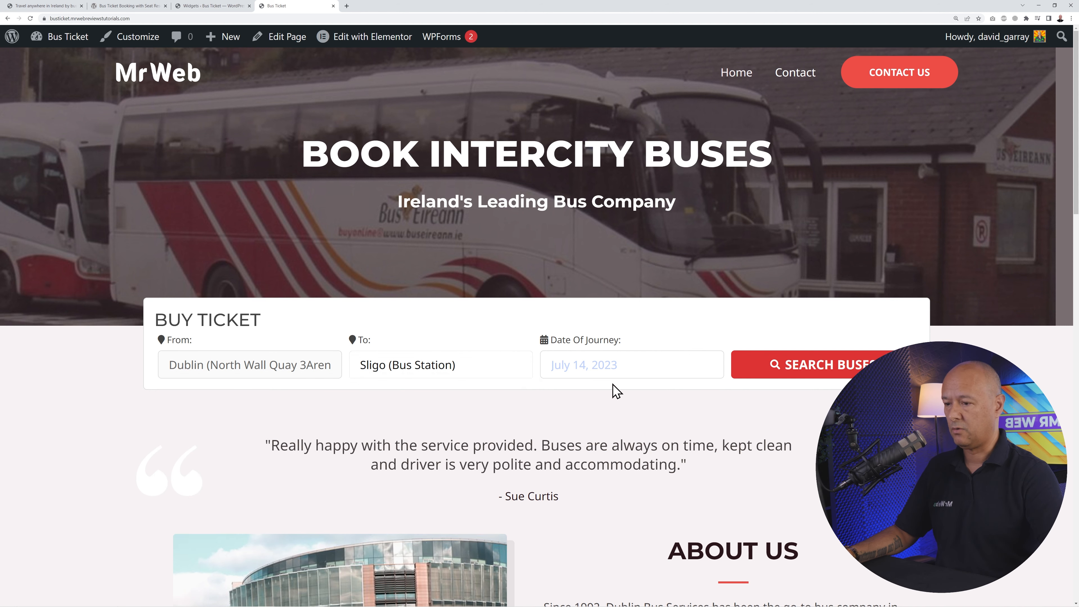
left_click(622, 364)
left_click(679, 538)
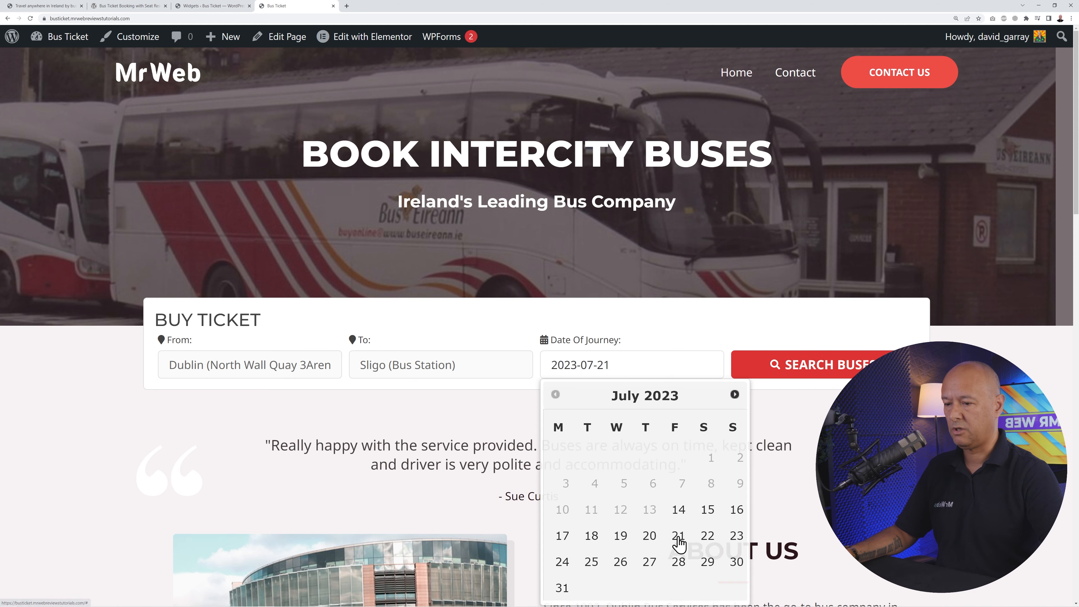
left_click(796, 380)
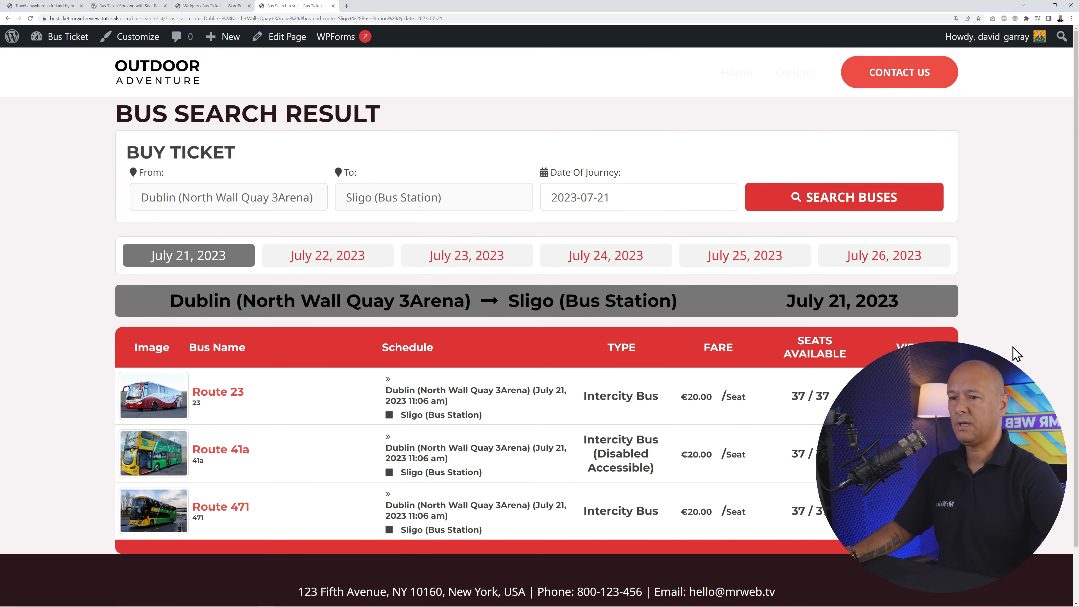
- Show the seat layout for Route 471 in the search results
scroll(391, 426, "down", 2)
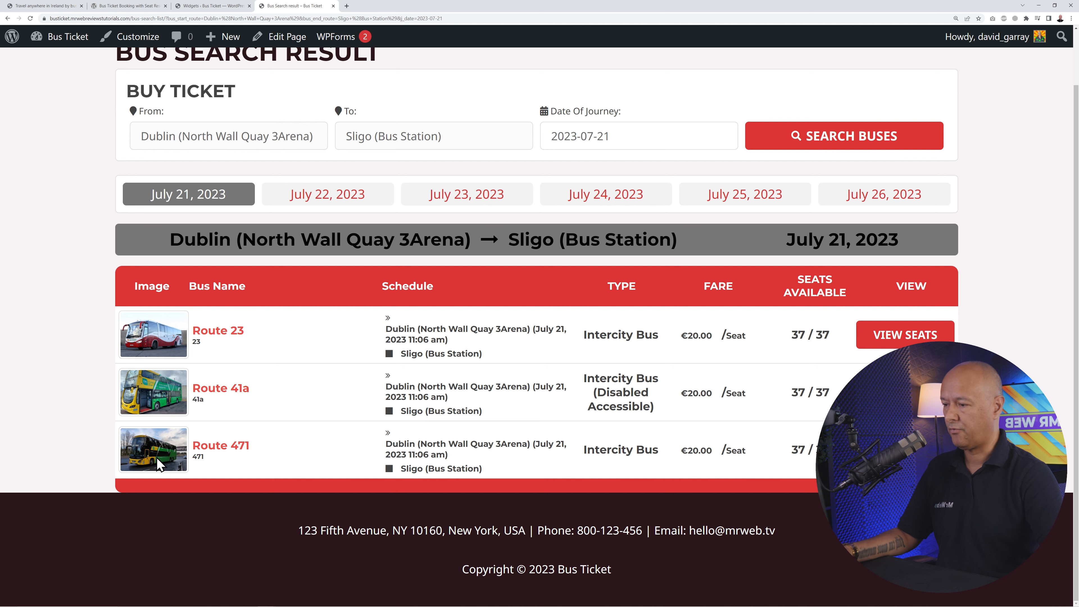
left_click(906, 449)
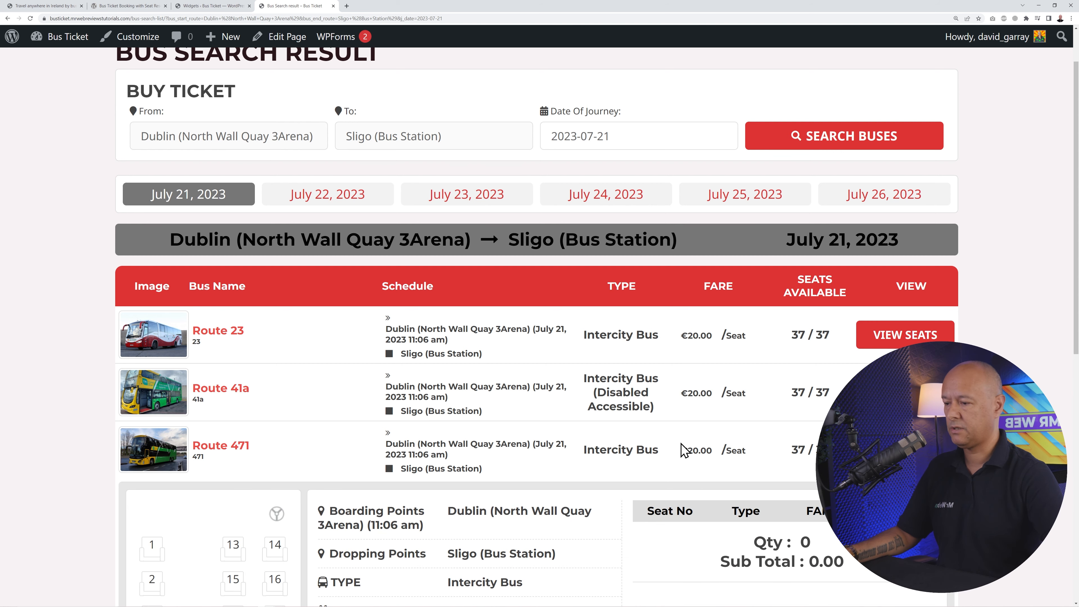
scroll(681, 451, "down", 10)
scroll(592, 459, "down", 2)
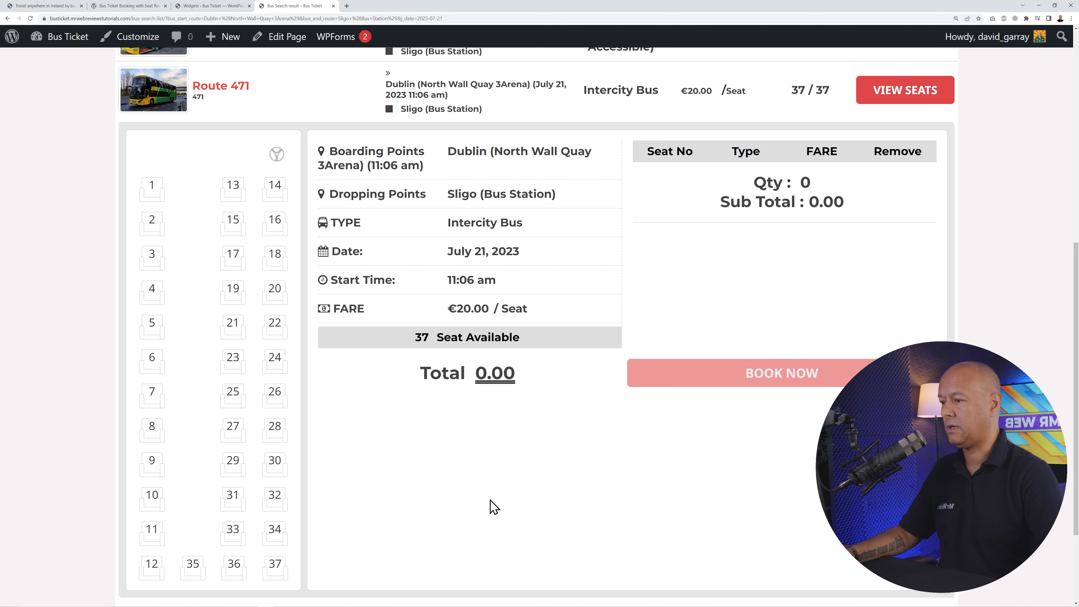
scroll(492, 502, "down", 1)
scroll(491, 500, "up", 1)
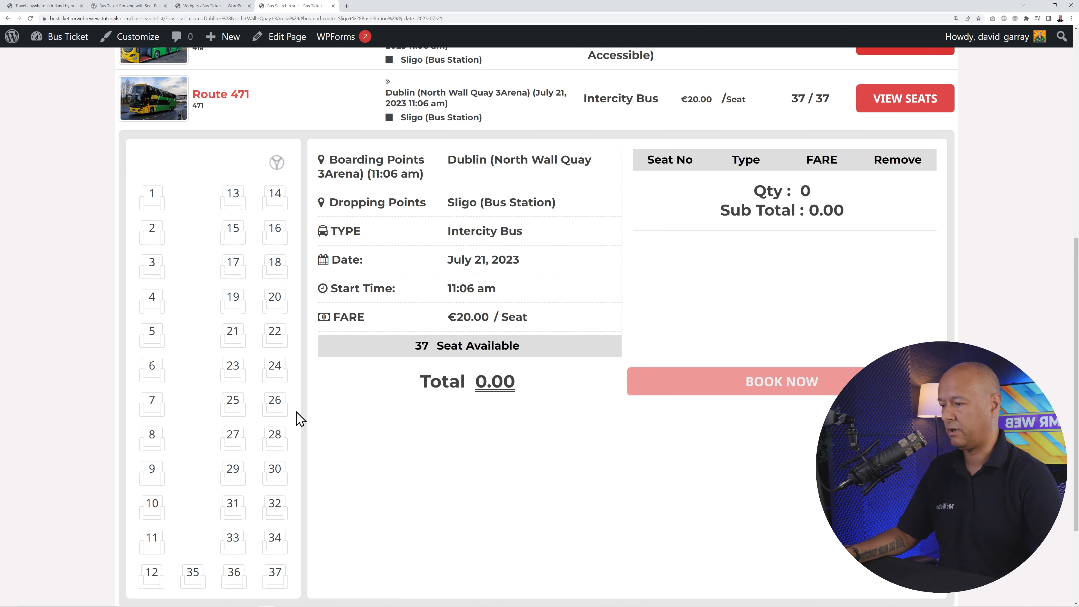
- Pick seats 20 and 19 at the Adult fare and book them for €40.00
mouse_move(272, 301)
left_click(274, 339)
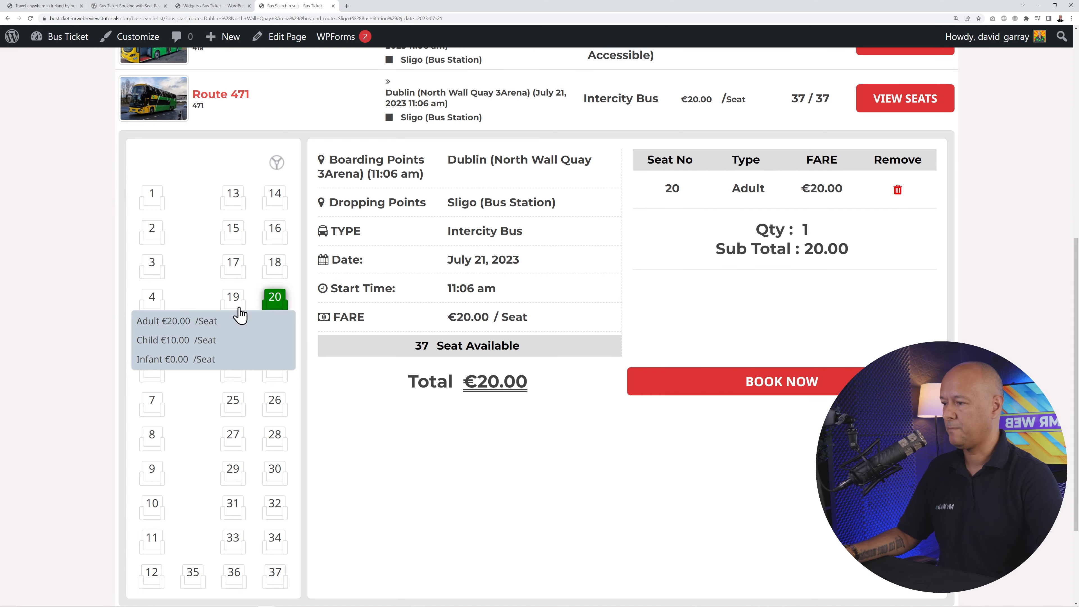
left_click(238, 318)
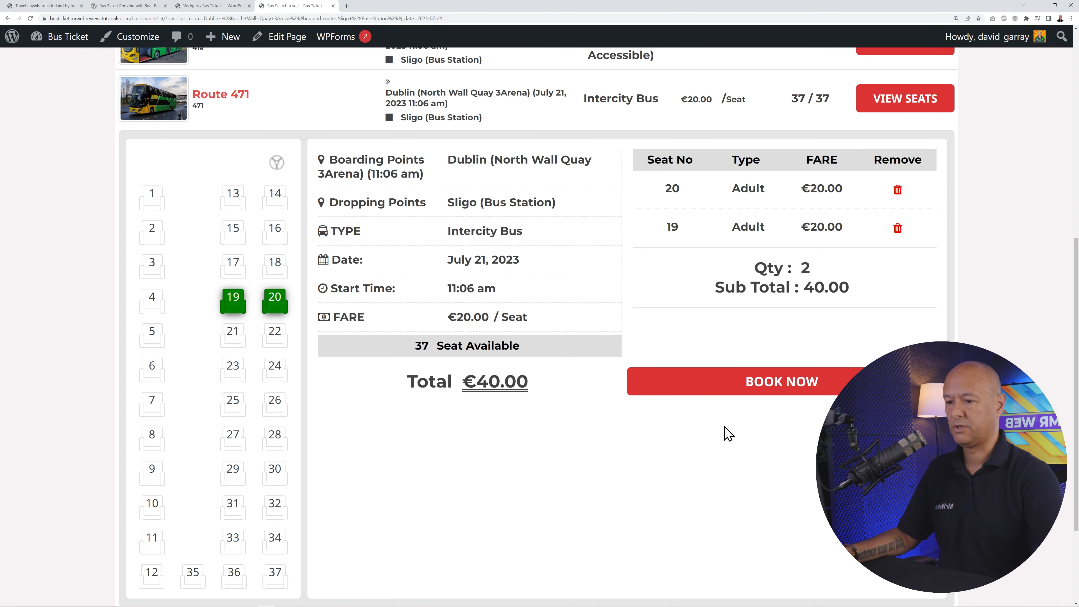
scroll(655, 521, "up", 1)
scroll(656, 520, "down", 3)
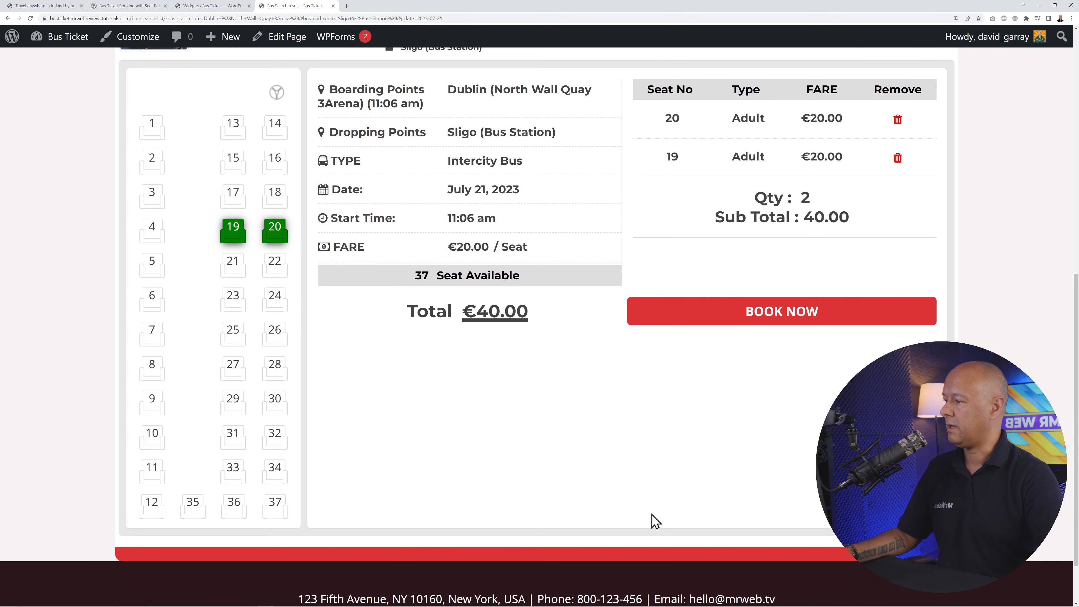
left_click(786, 318)
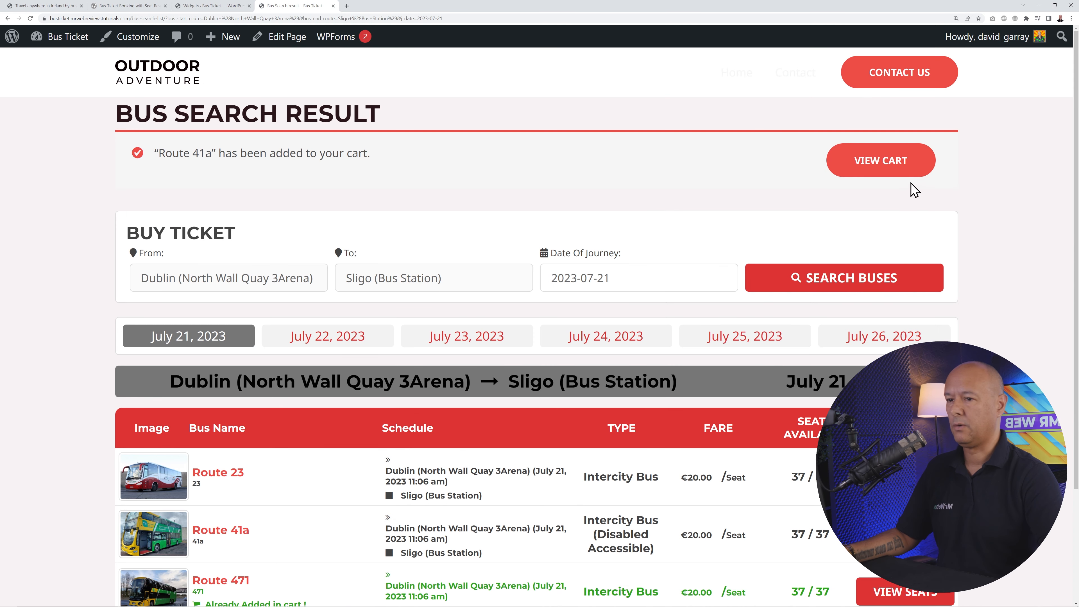
- Open the cart with the €40.00 Route 471 booking and proceed to checkout
left_click(881, 167)
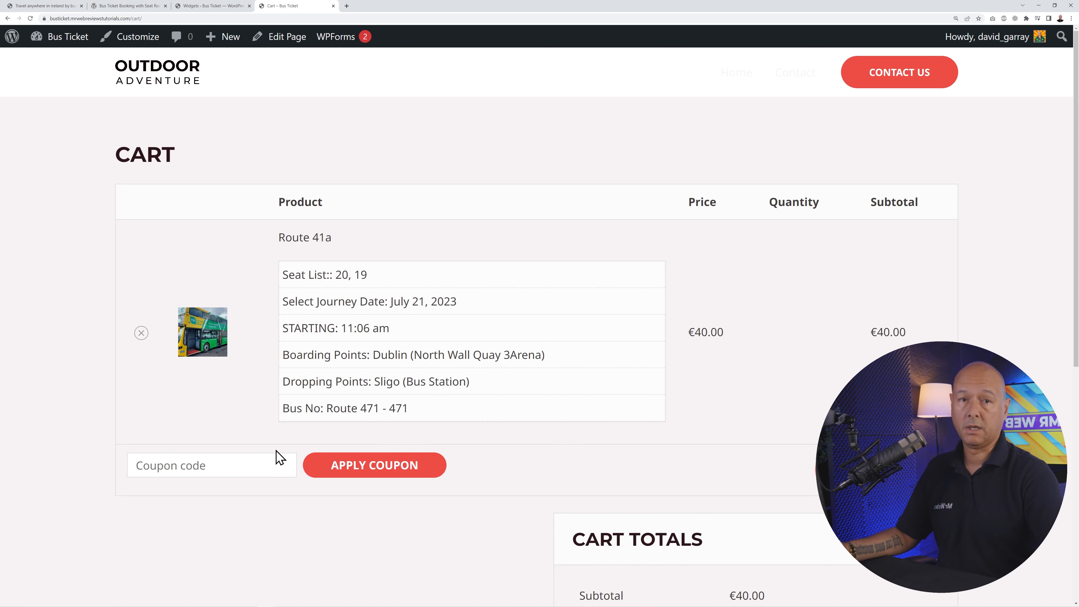
scroll(277, 527, "down", 6)
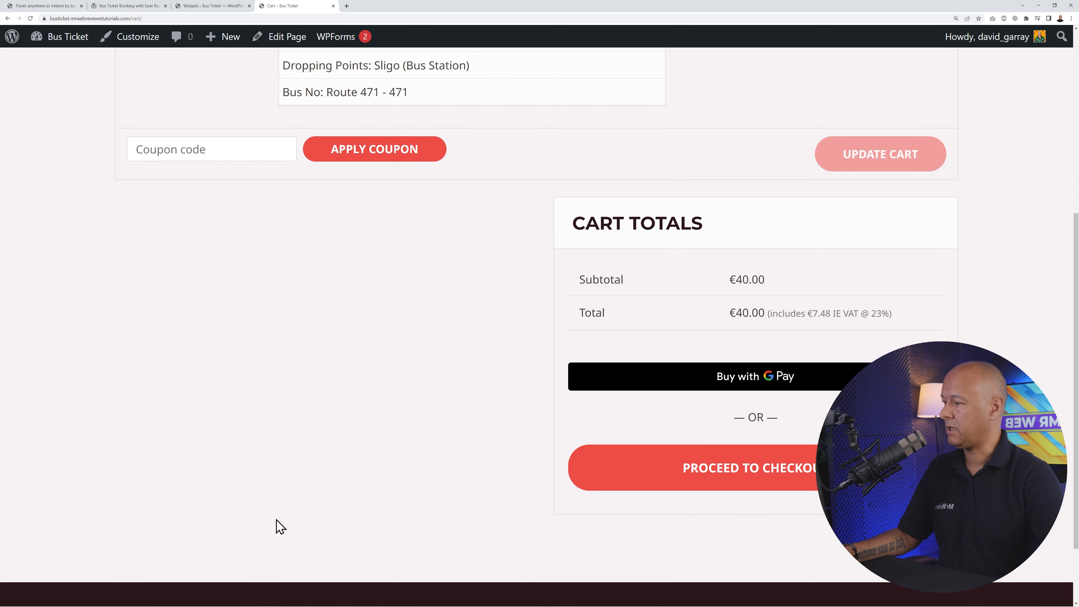
left_click(707, 494)
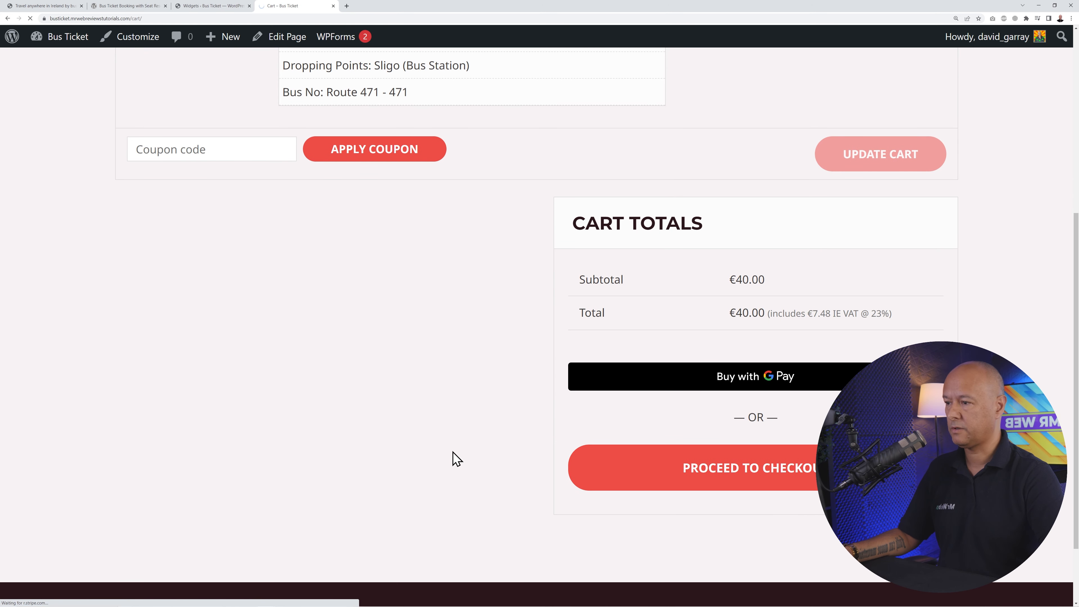
- Scroll the checkout page past billing details to the Credit/Debit Cards form and Place Order
scroll(493, 438, "down", 2)
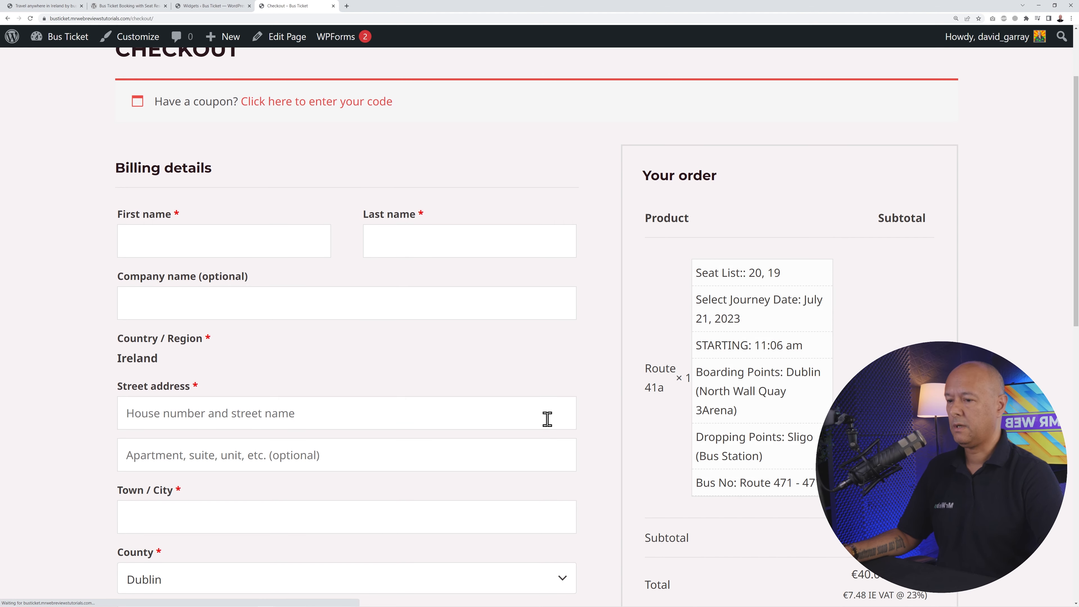
scroll(549, 428, "down", 3)
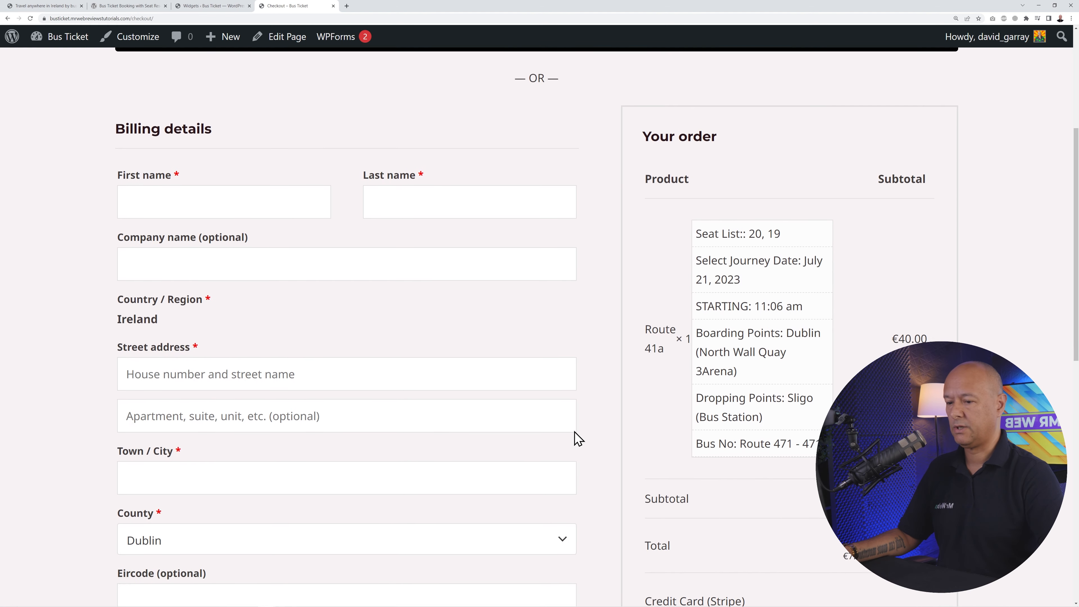
scroll(552, 408, "down", 1)
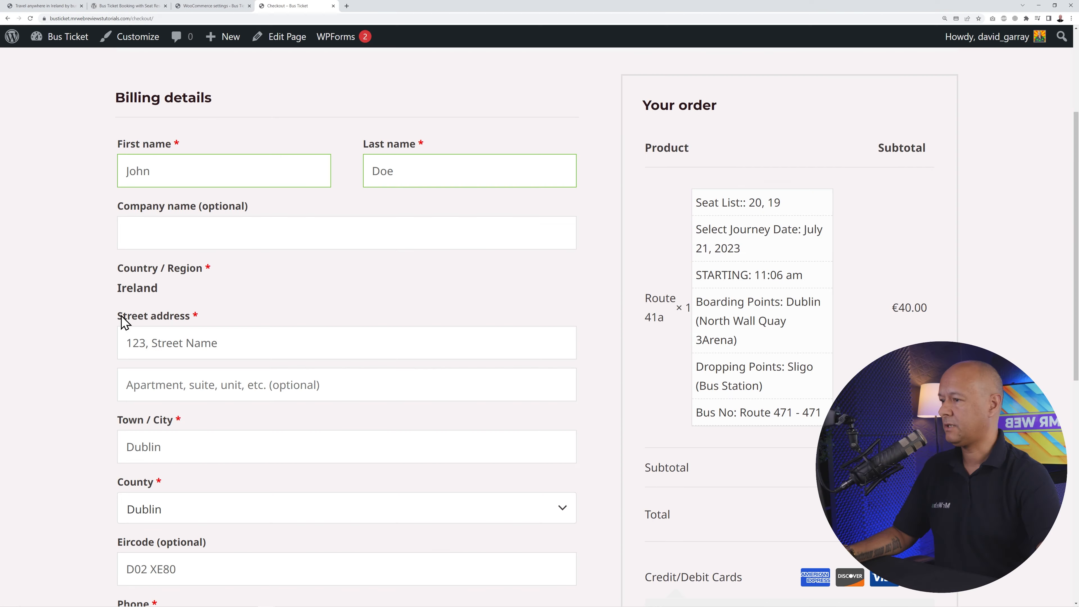
scroll(217, 349, "down", 8)
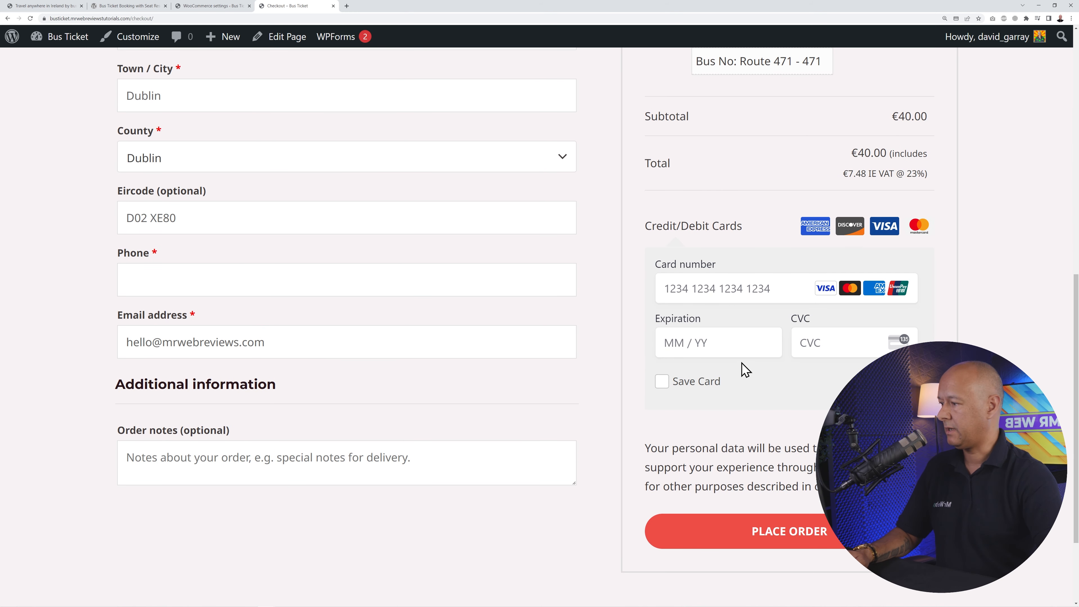
scroll(746, 370, "down", 1)
scroll(737, 261, "down", 1)
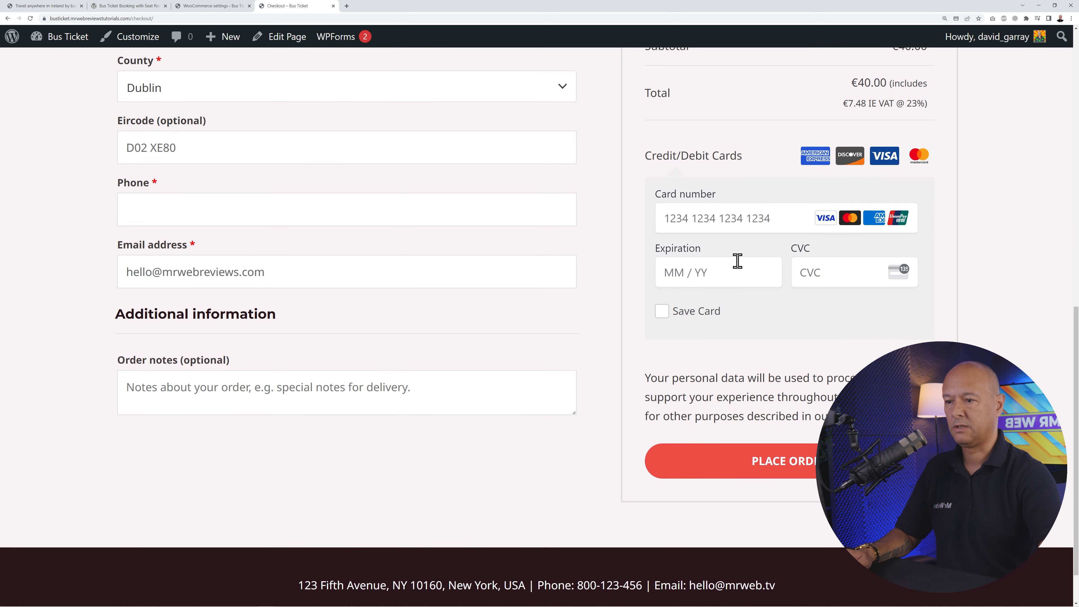
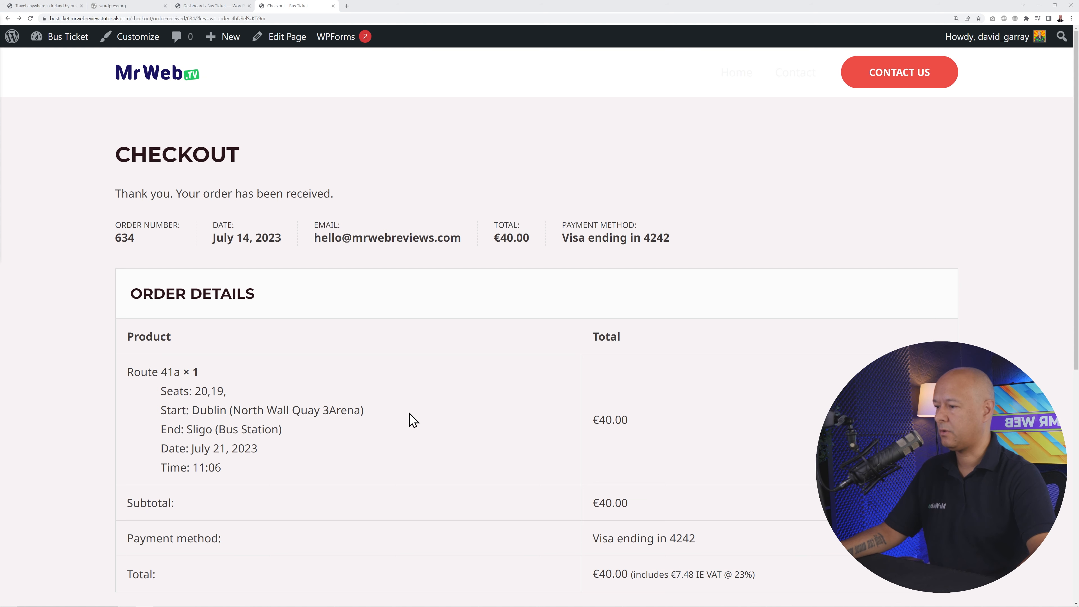
- Review the order-received page: Route 41a, seats 20 and 19, Dublin–Sligo, €40.00, billing details
scroll(414, 421, "down", 3)
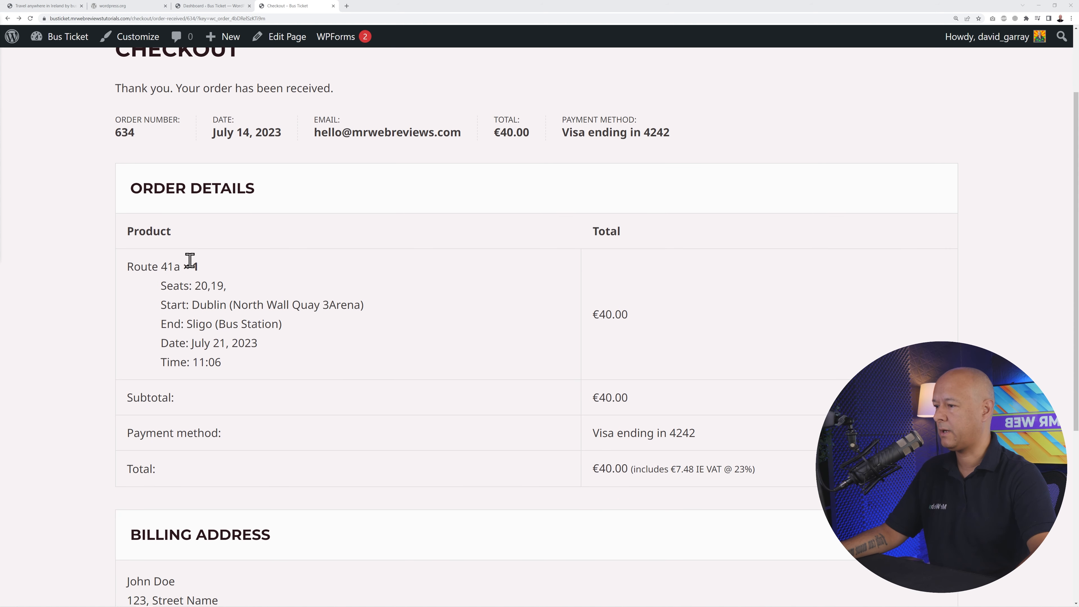
scroll(374, 296, "down", 1)
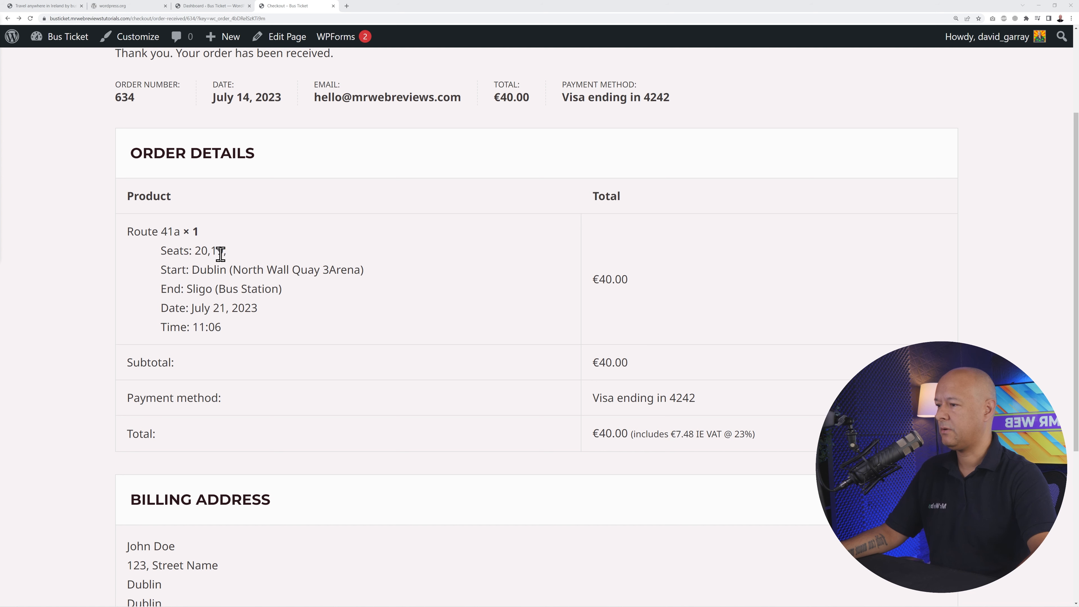
scroll(287, 321, "down", 1)
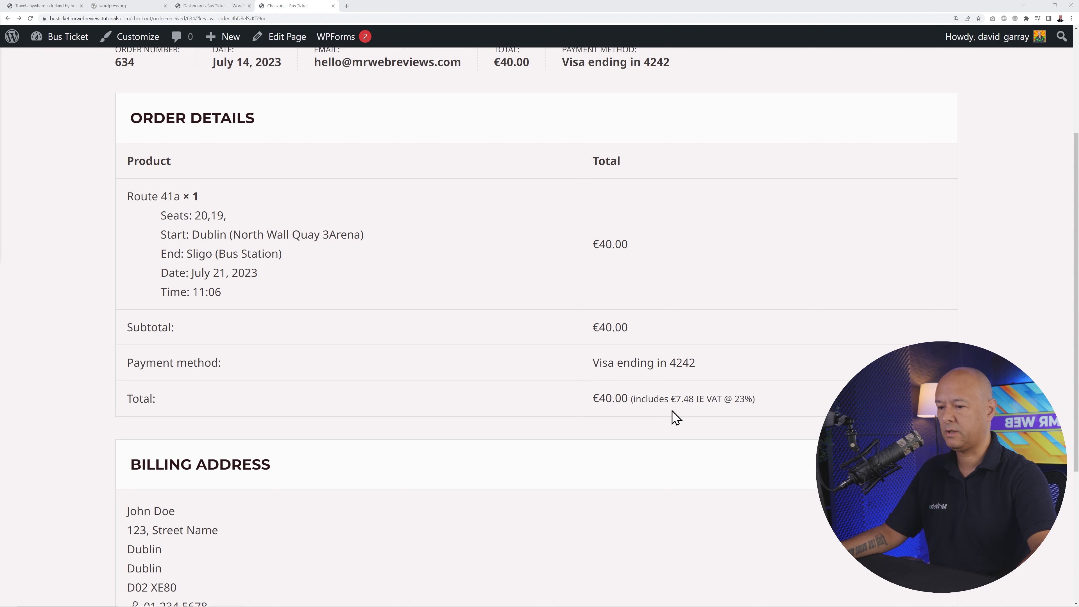
scroll(593, 482, "down", 5)
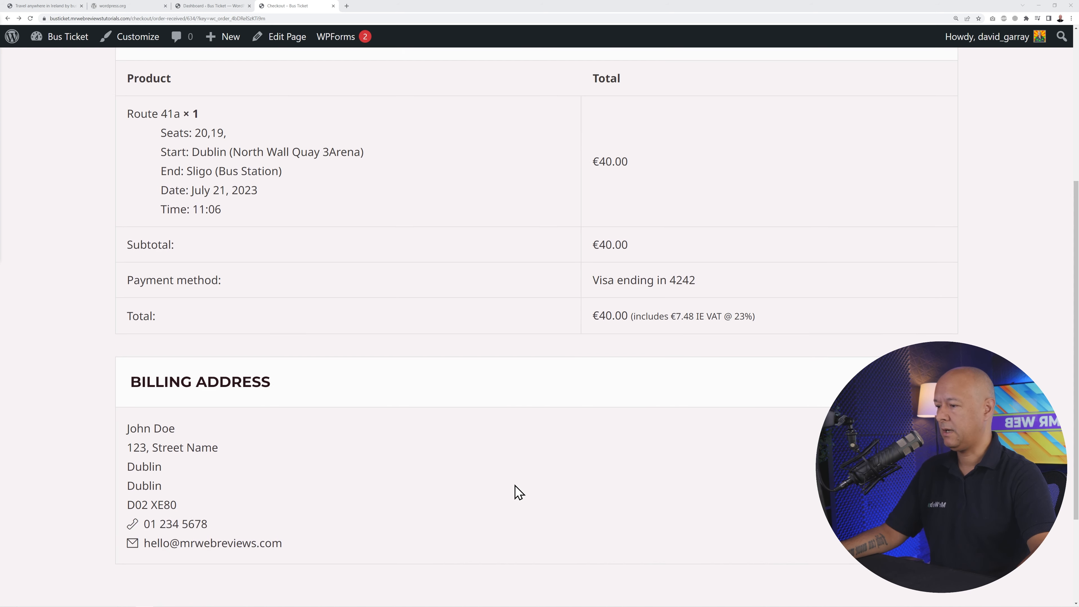
scroll(410, 482, "up", 10)
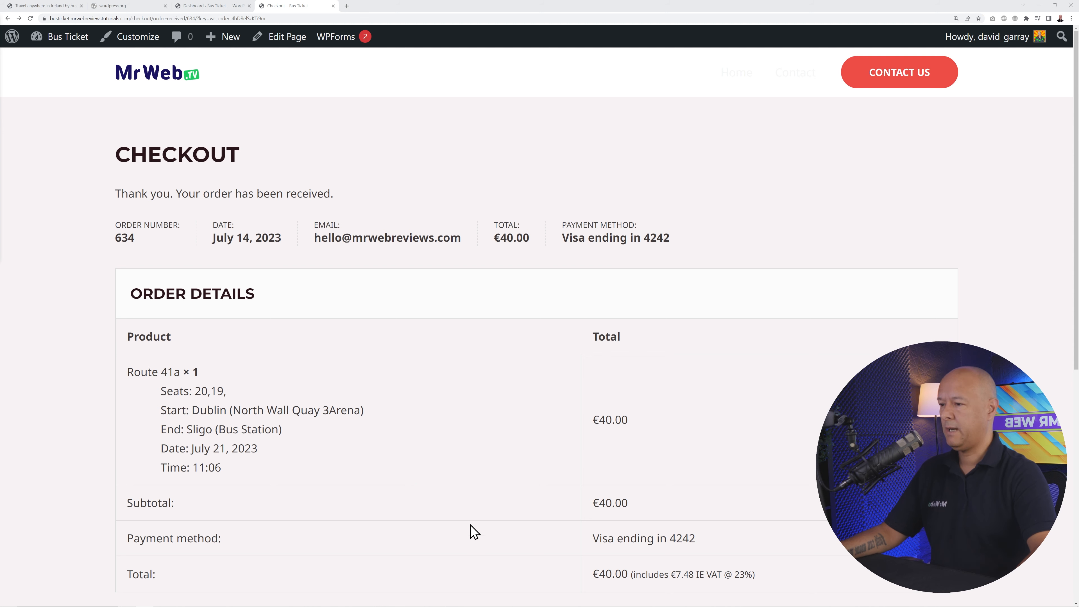
- Open the test order from the WooCommerce Orders list in the admin dashboard
left_click(207, 6)
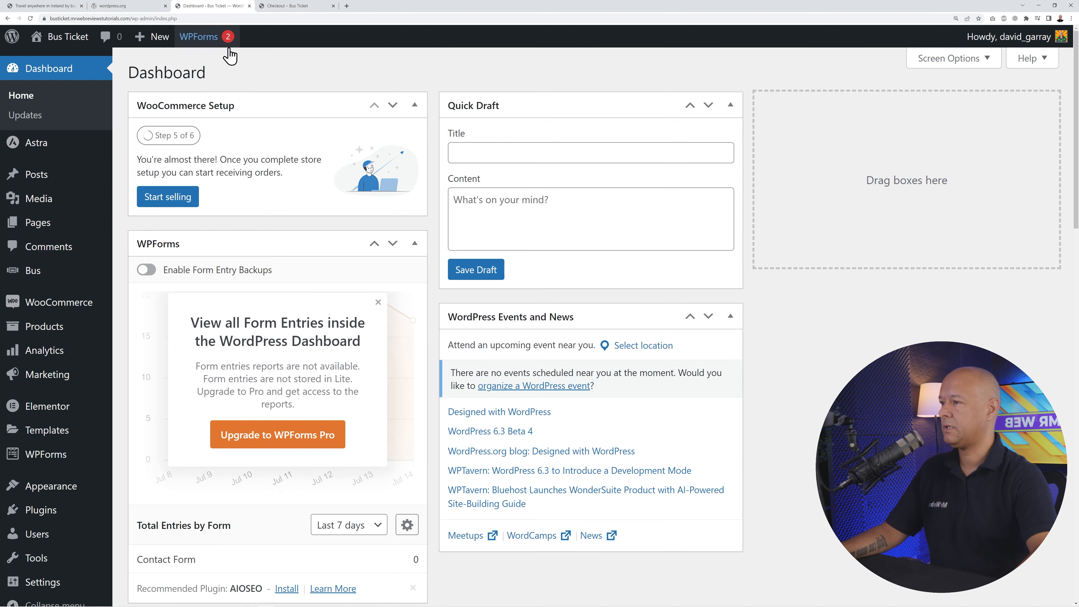
mouse_move(57, 302)
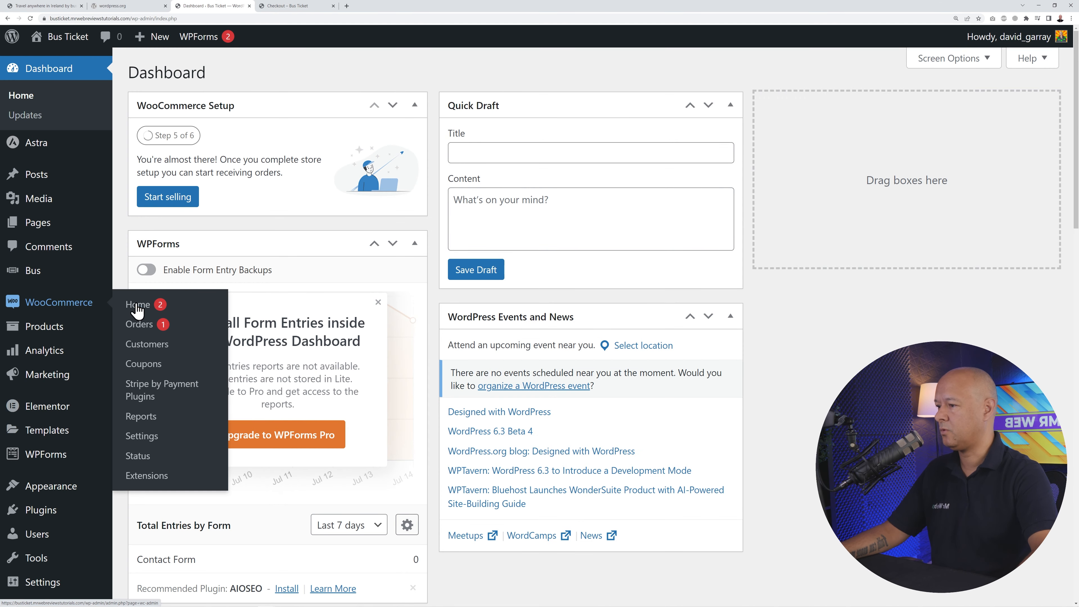
left_click(143, 328)
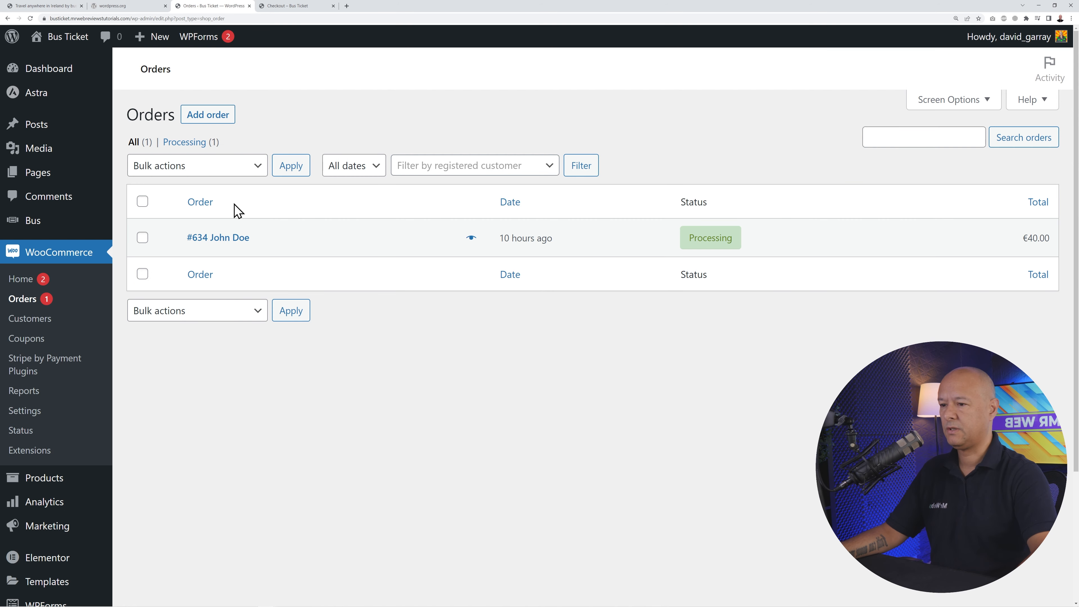
left_click(236, 240)
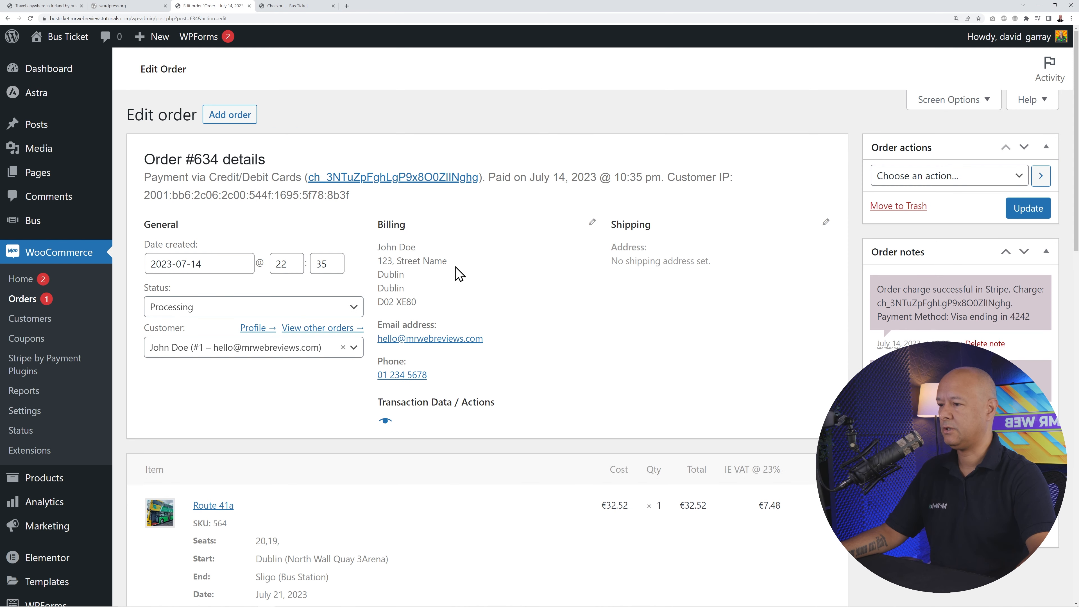
- Check the order's items and payment-success note, then bring up the Bus Ticket Booking plugin page
scroll(675, 342, "down", 6)
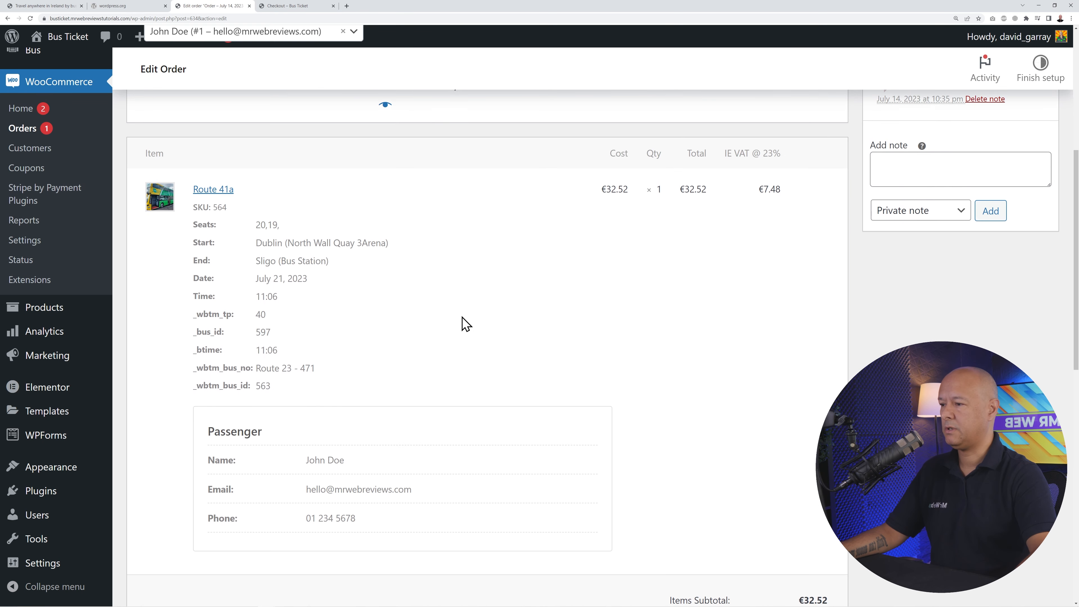
scroll(385, 322, "up", 1)
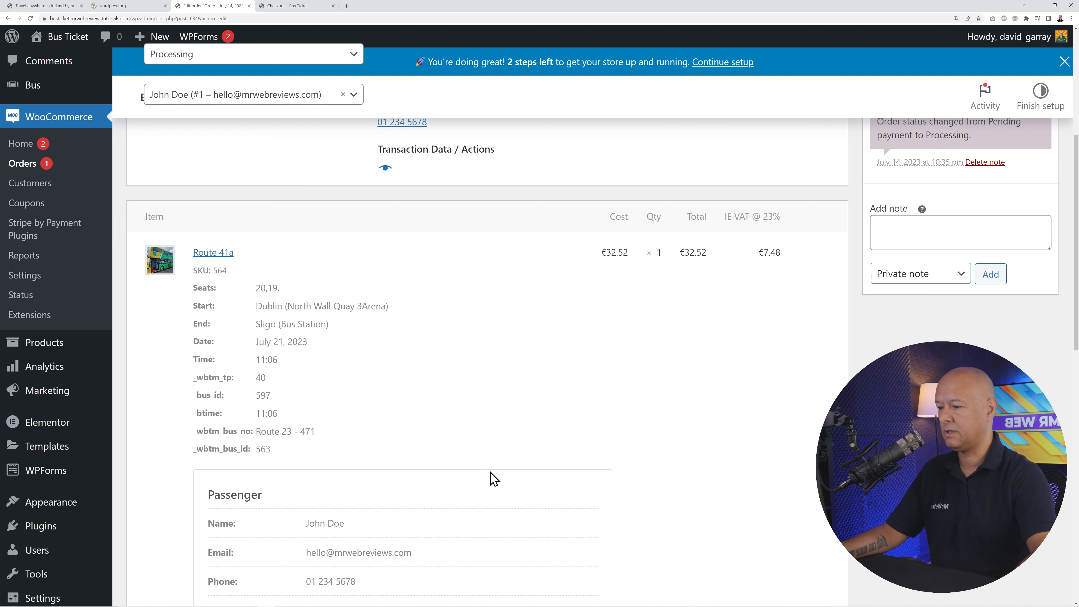
scroll(722, 412, "up", 4)
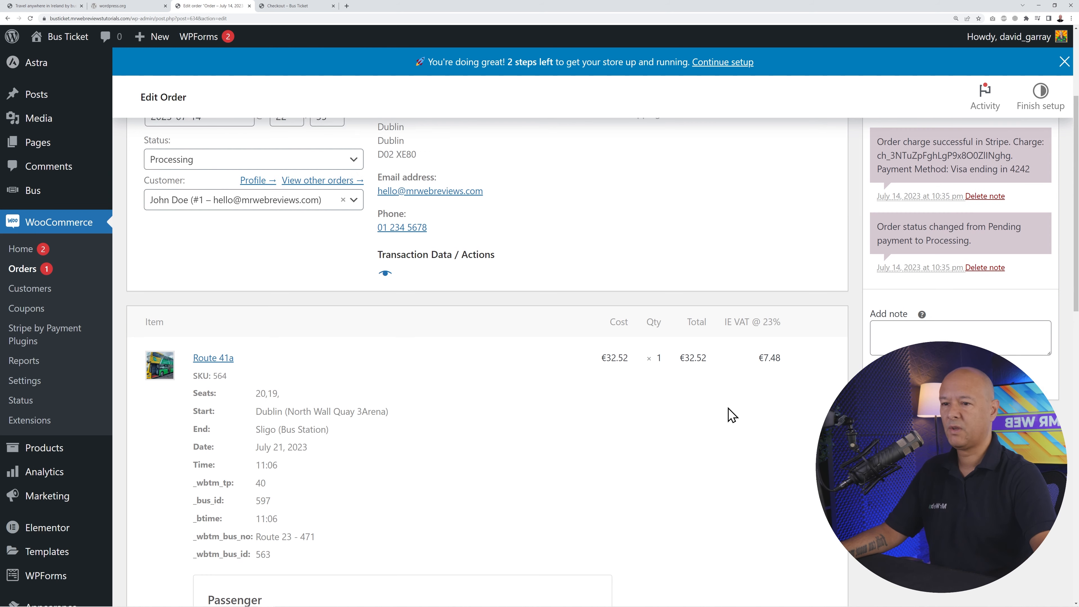
scroll(729, 411, "down", 1)
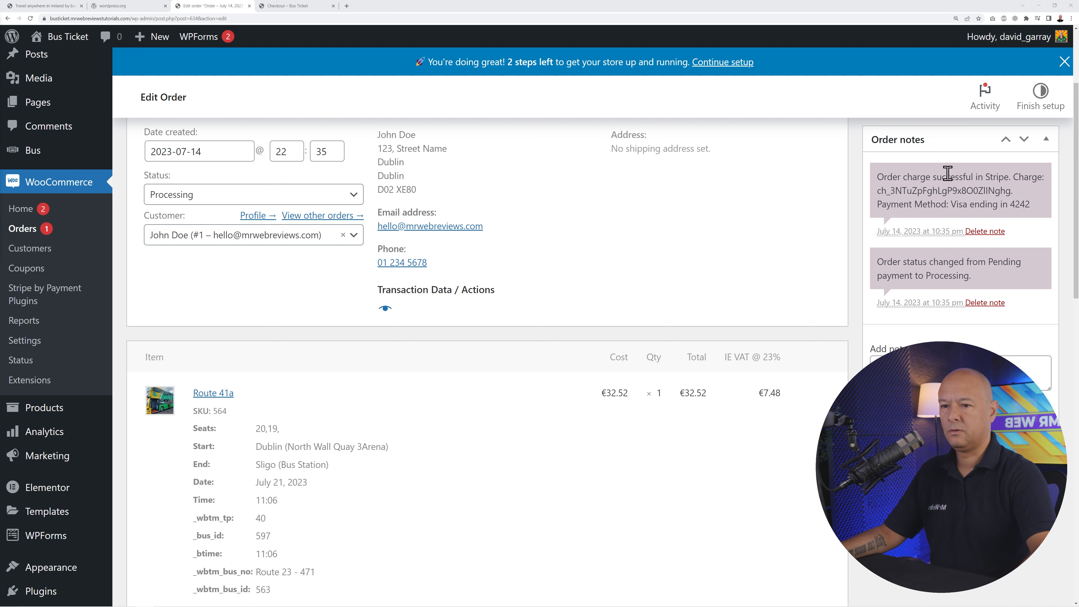
left_click_drag(879, 177, 1004, 178)
left_click(1067, 208)
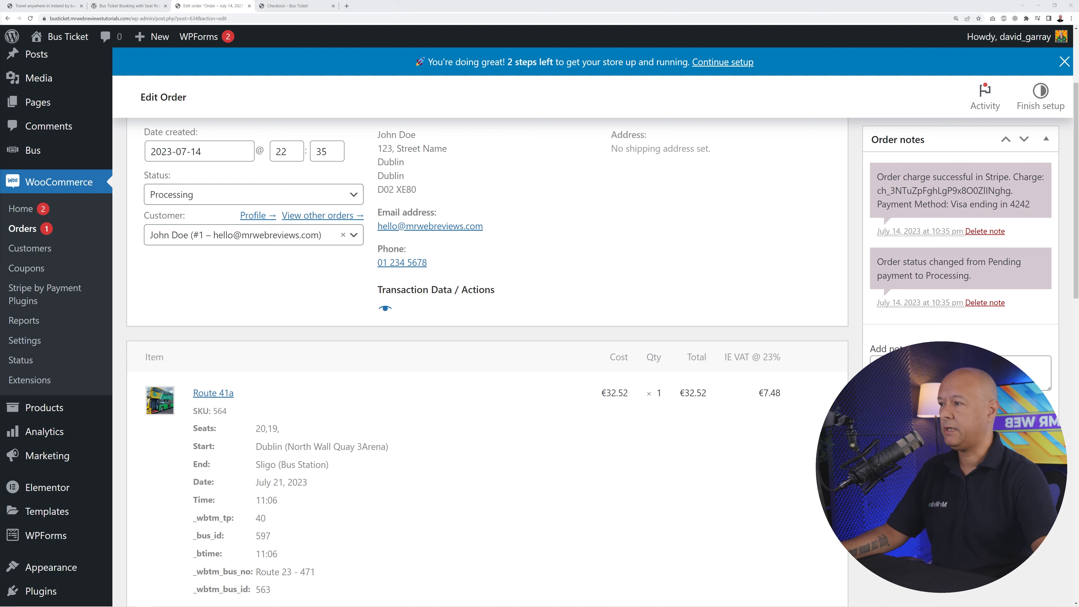
left_click(140, 7)
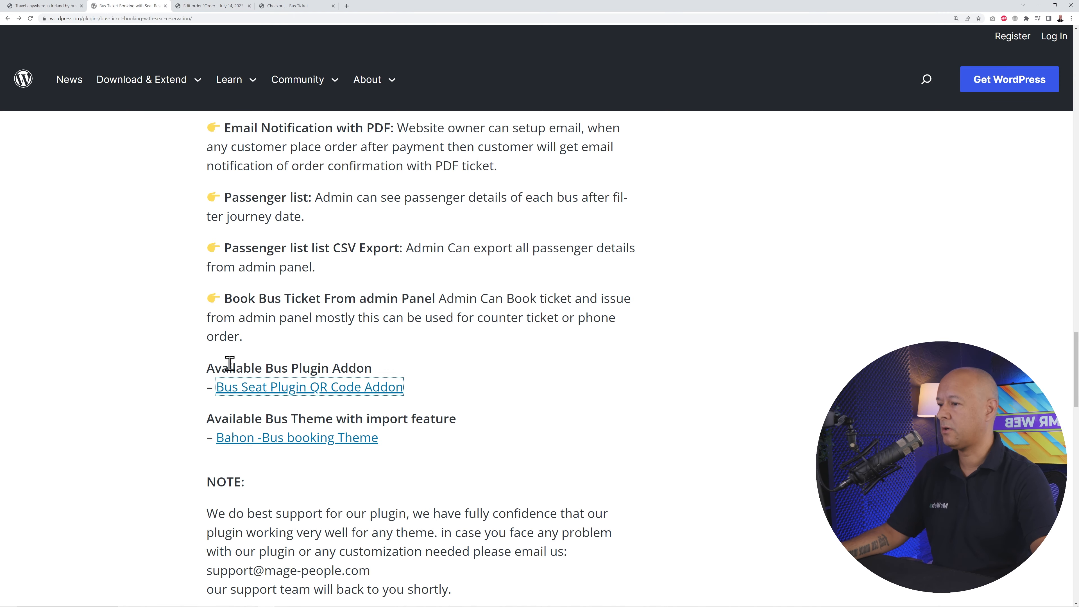
scroll(488, 353, "up", 20)
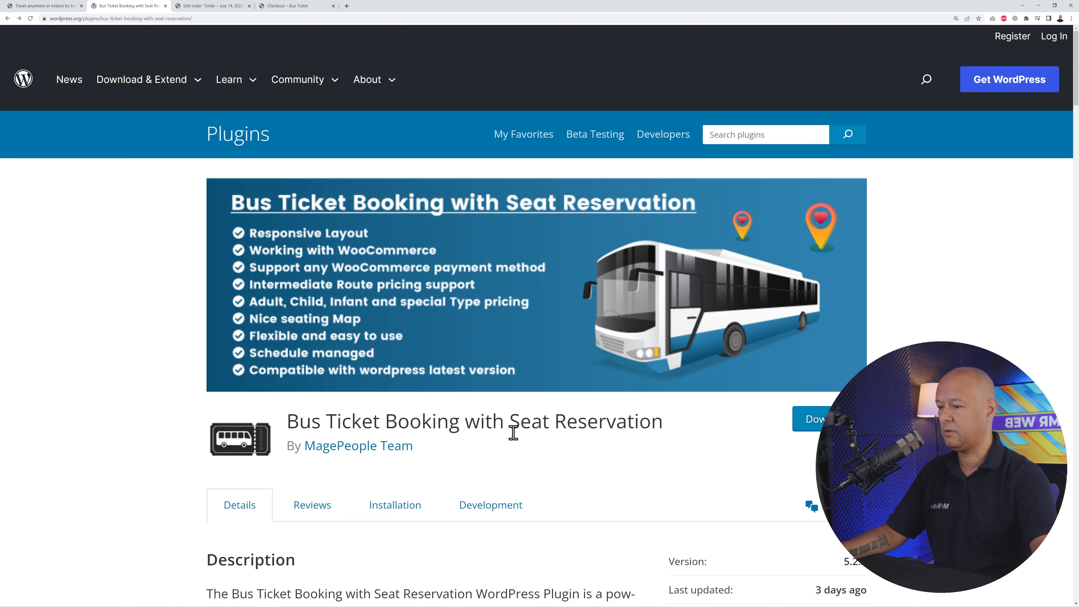
scroll(513, 430, "down", 20)
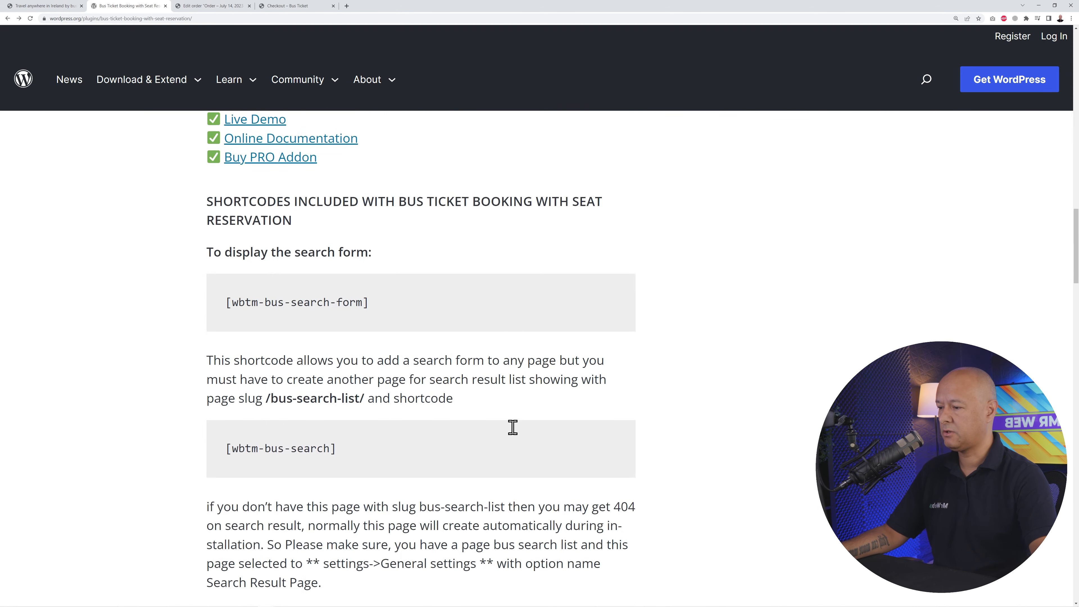
scroll(516, 435, "down", 20)
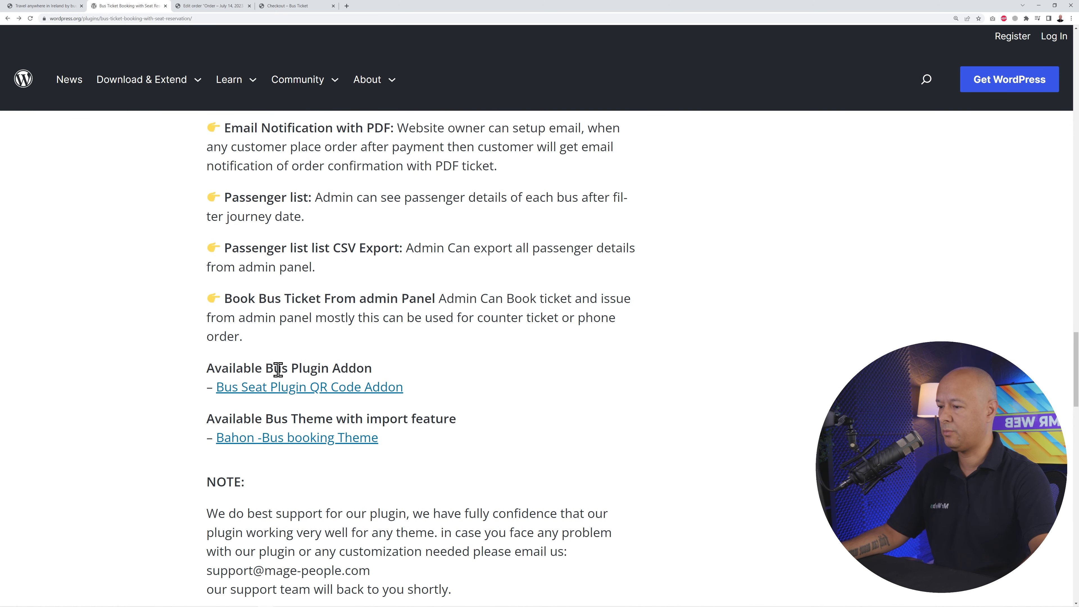
scroll(495, 408, "down", 2)
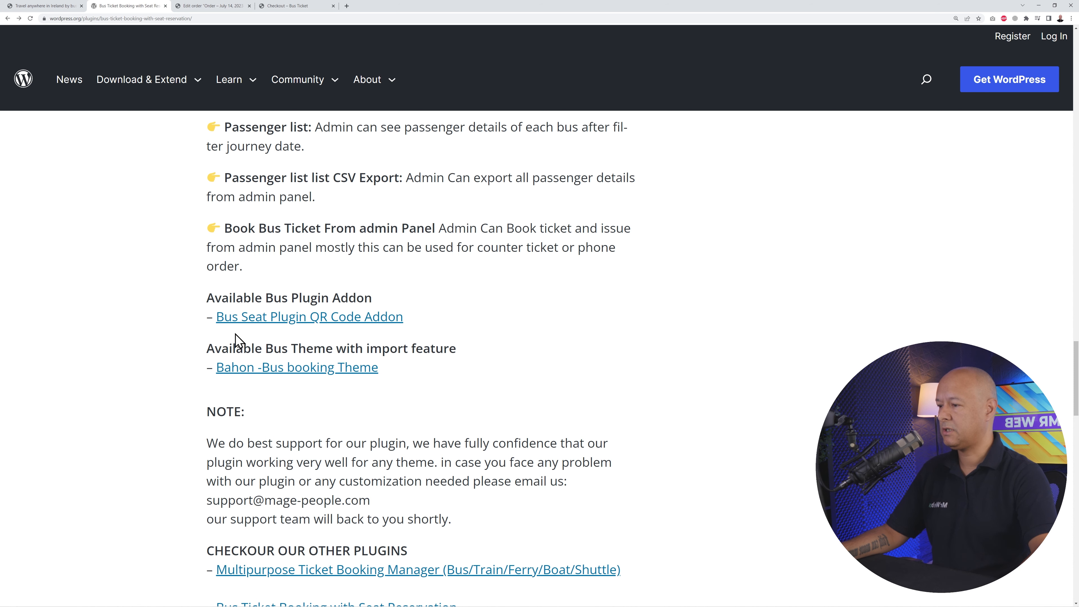
right_click(344, 327)
left_click(370, 334)
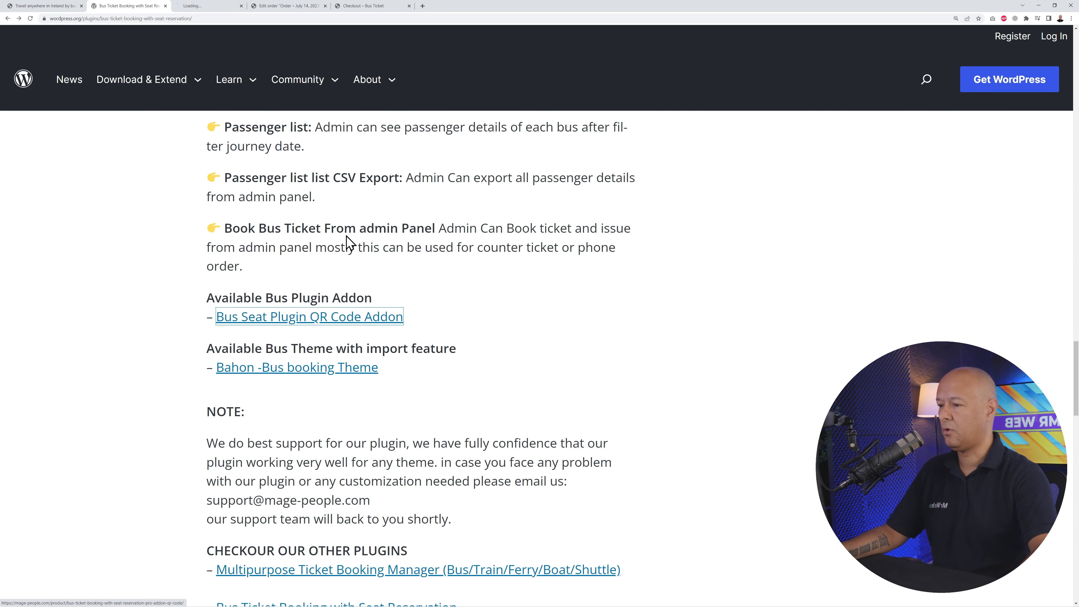
- Show the QR Code addon's lifetime pricing: $149 Starter and $299 Business
left_click(204, 6)
scroll(397, 434, "down", 3)
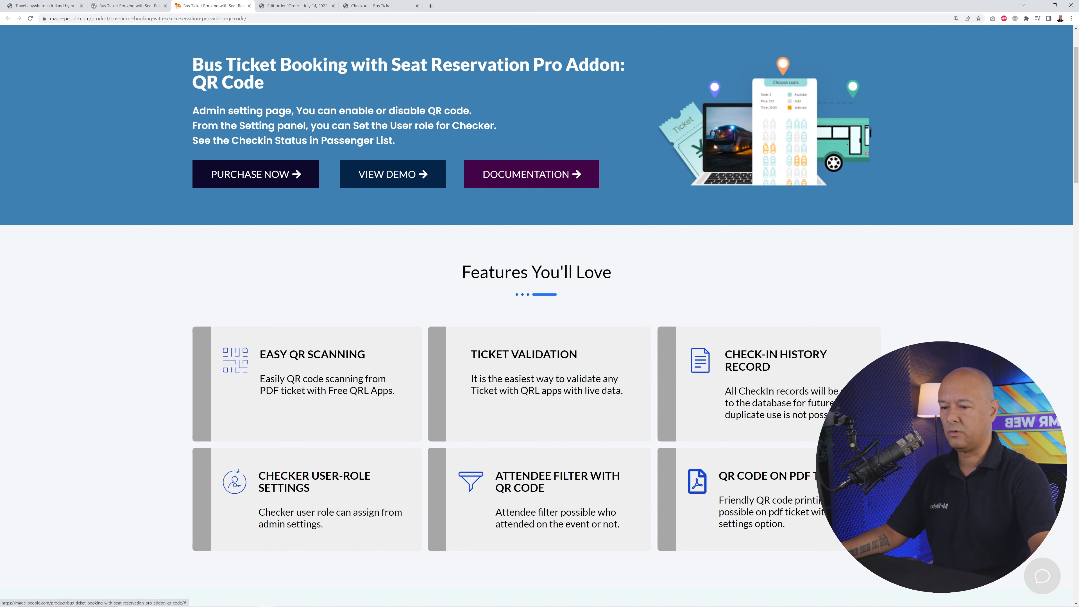
scroll(539, 316, "down", 2)
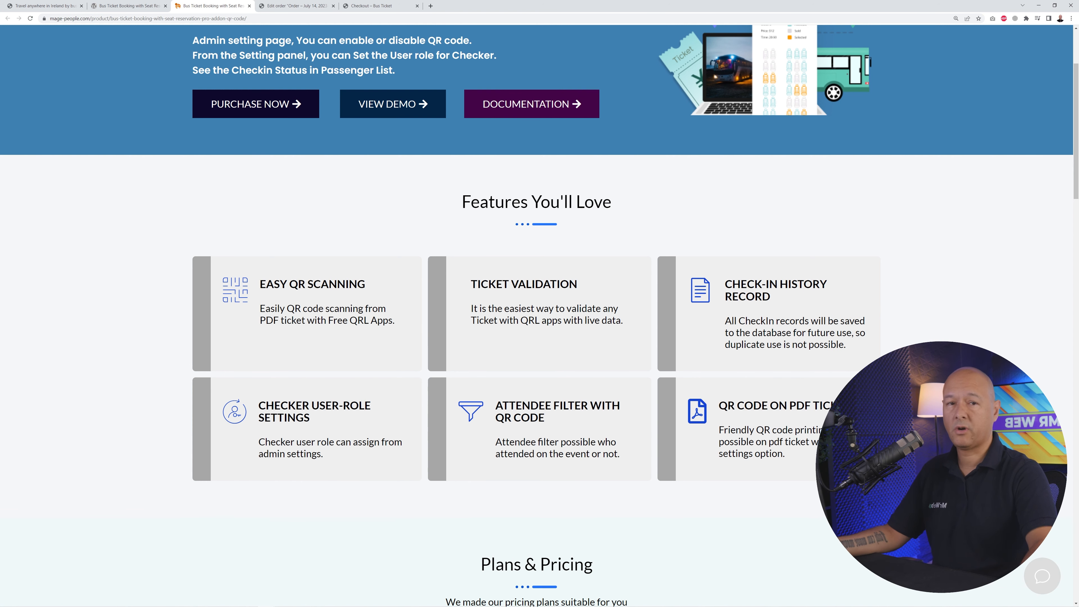
scroll(539, 315, "down", 2)
scroll(539, 316, "down", 3)
scroll(418, 377, "down", 5)
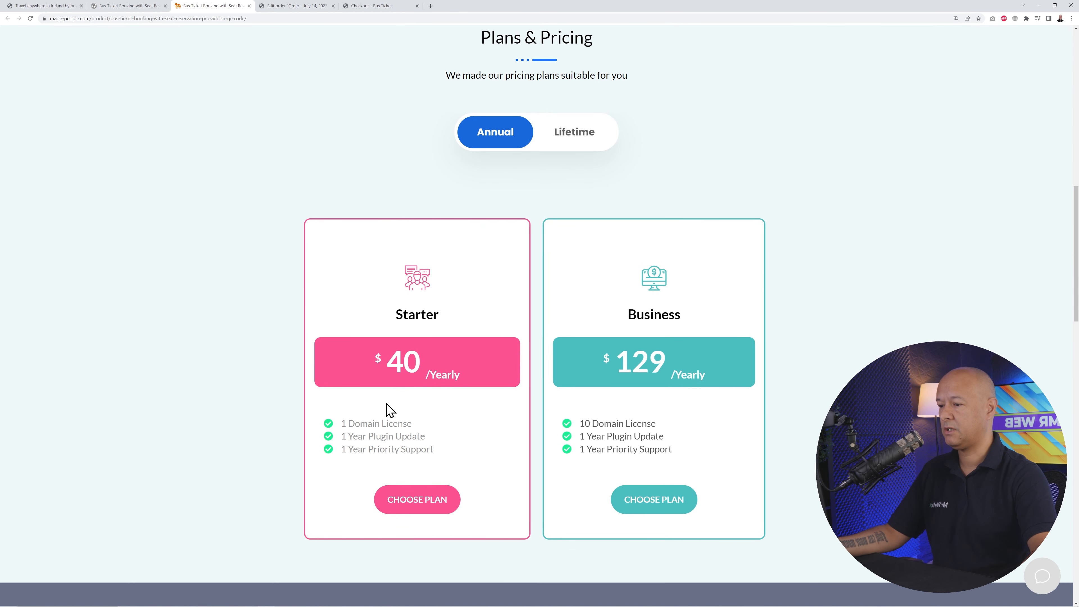
left_click(557, 137)
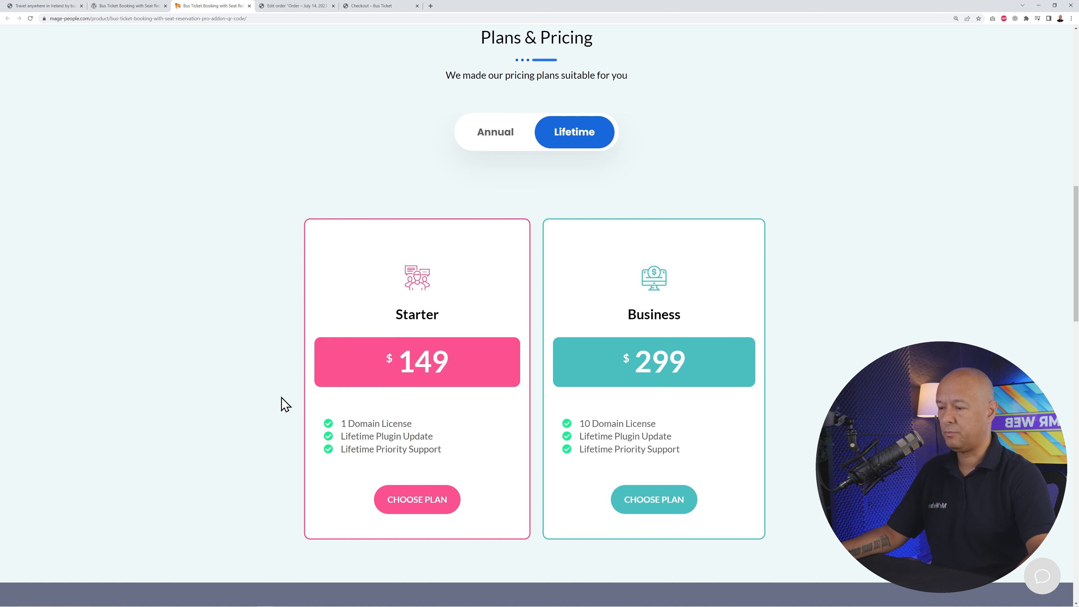
- Glance back over the addon and plugin directory pages, then return to the checkout confirmation
key("Home")
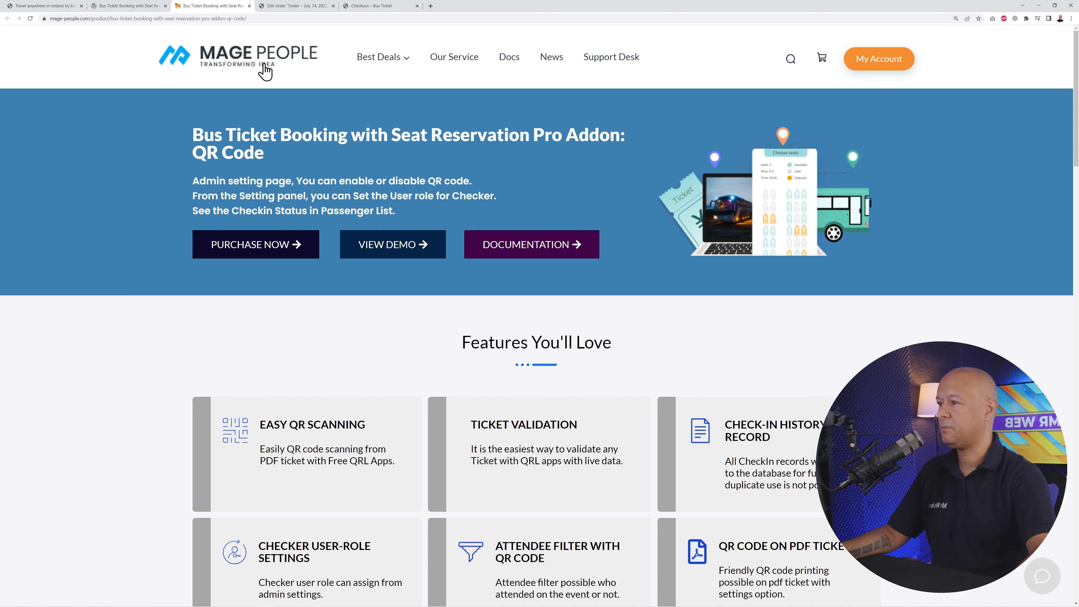
left_click(135, 6)
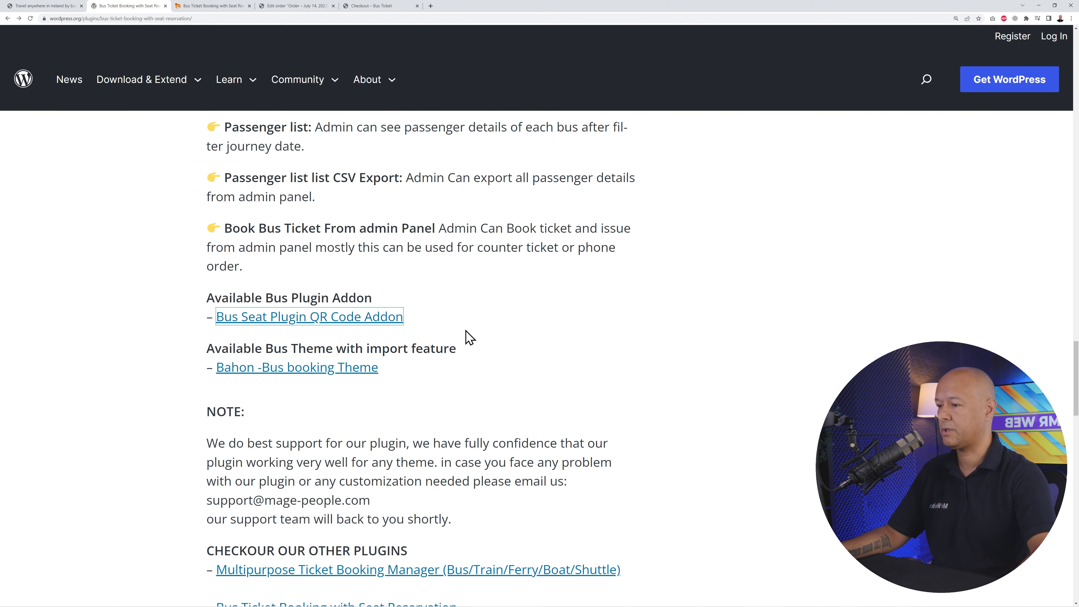
left_click(197, 6)
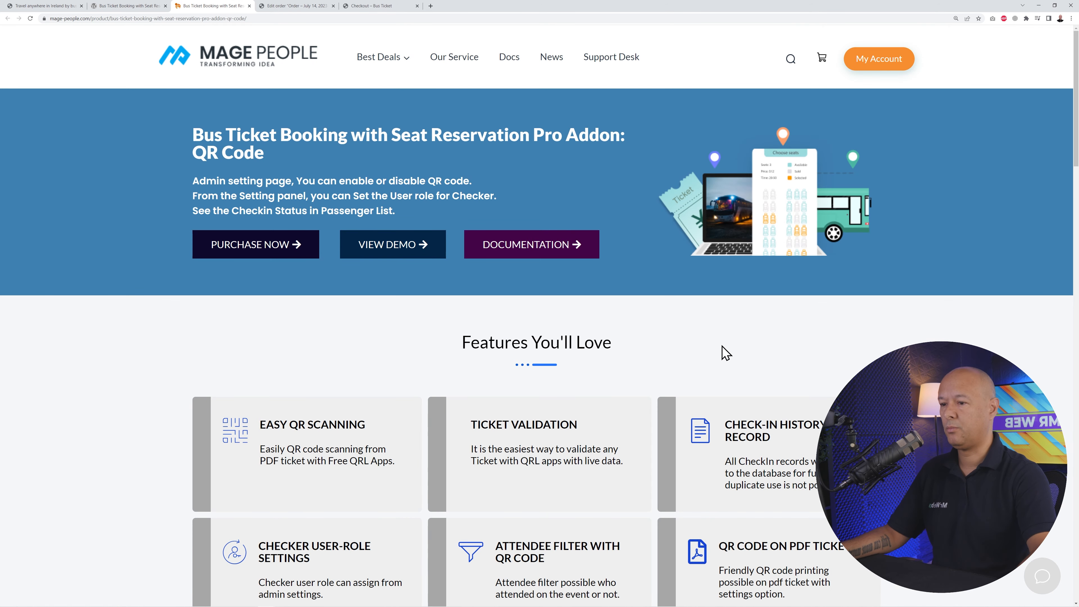
scroll(876, 343, "down", 10)
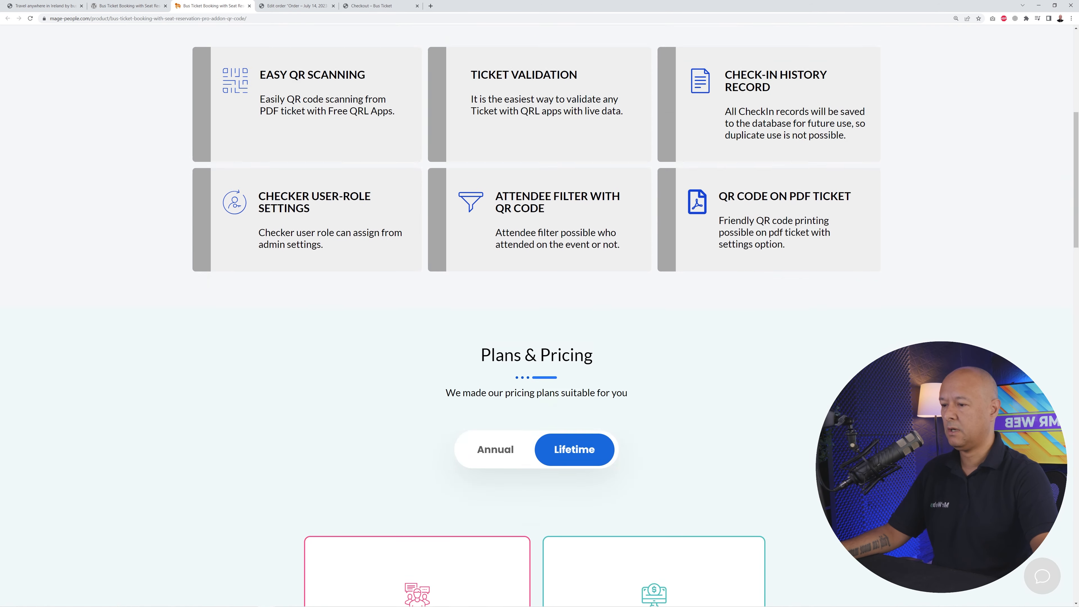
scroll(826, 264, "up", 1)
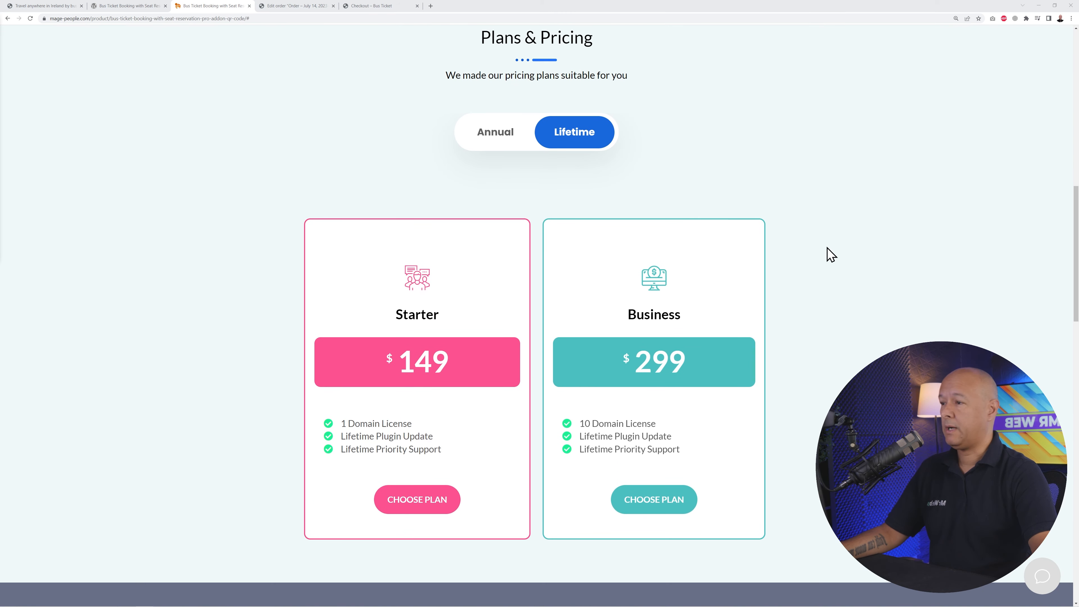
left_click(378, 7)
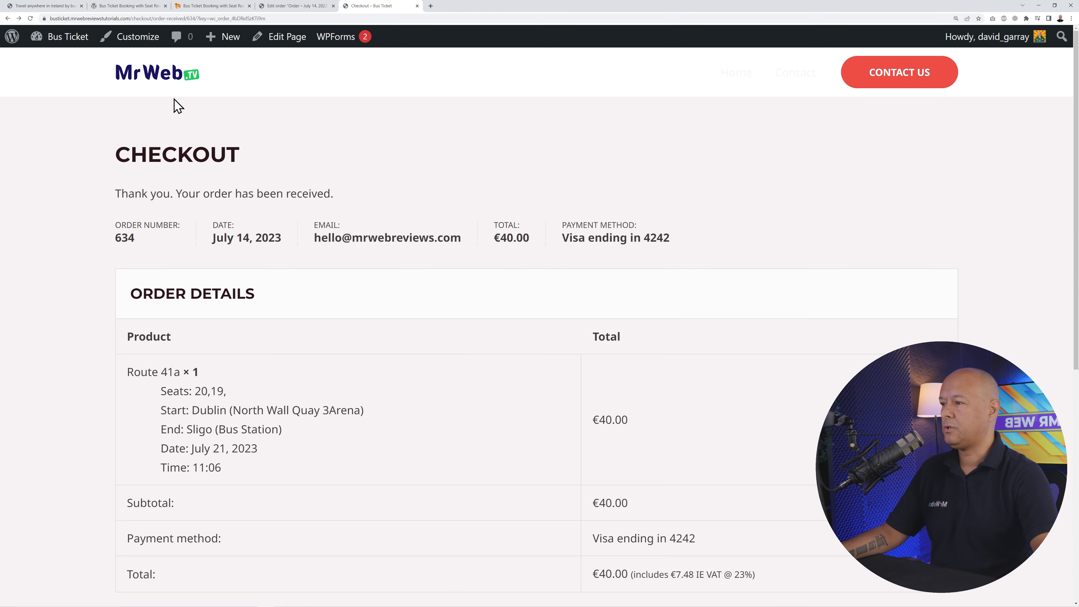
- Load the Book Intercity Buses homepage, then return to the test order's Edit Order screen
left_click(169, 83)
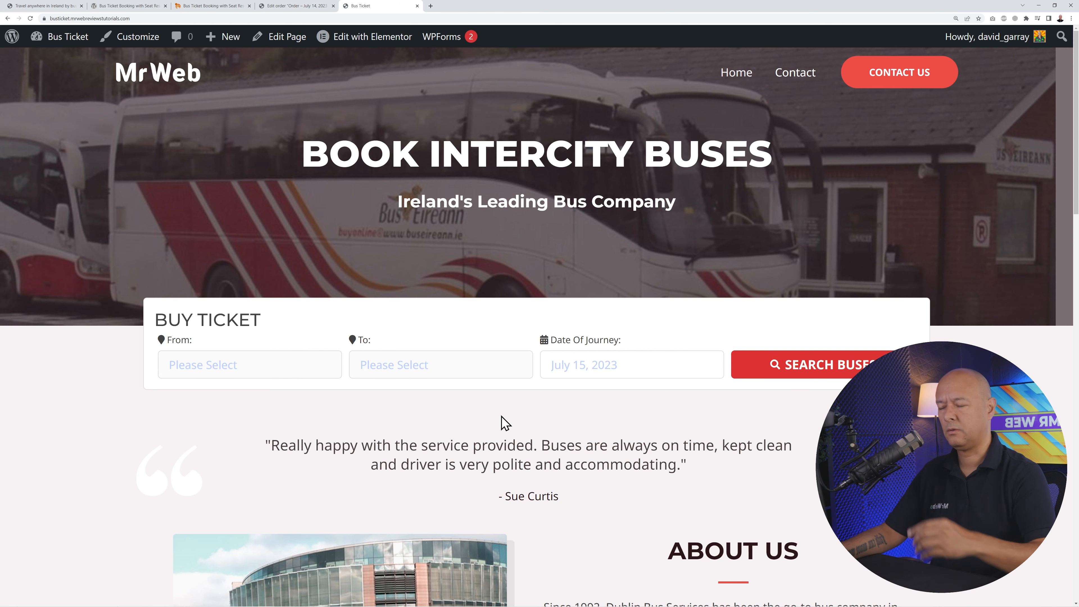
left_click(300, 6)
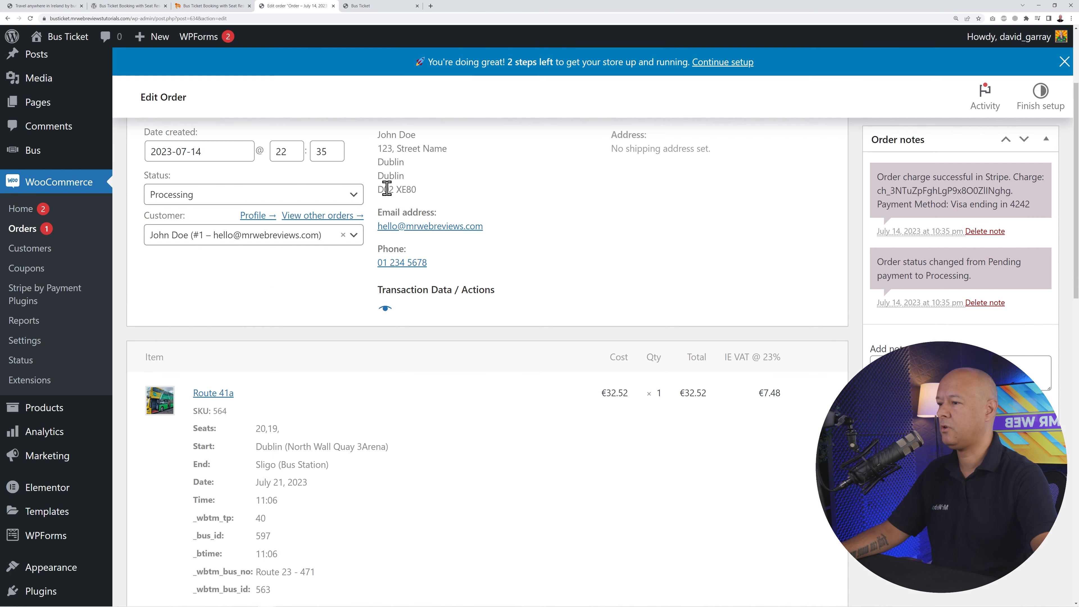
- Set Bus Settings' Show return field to Enable, save, and reload the homepage to see Return Date
mouse_move(33, 150)
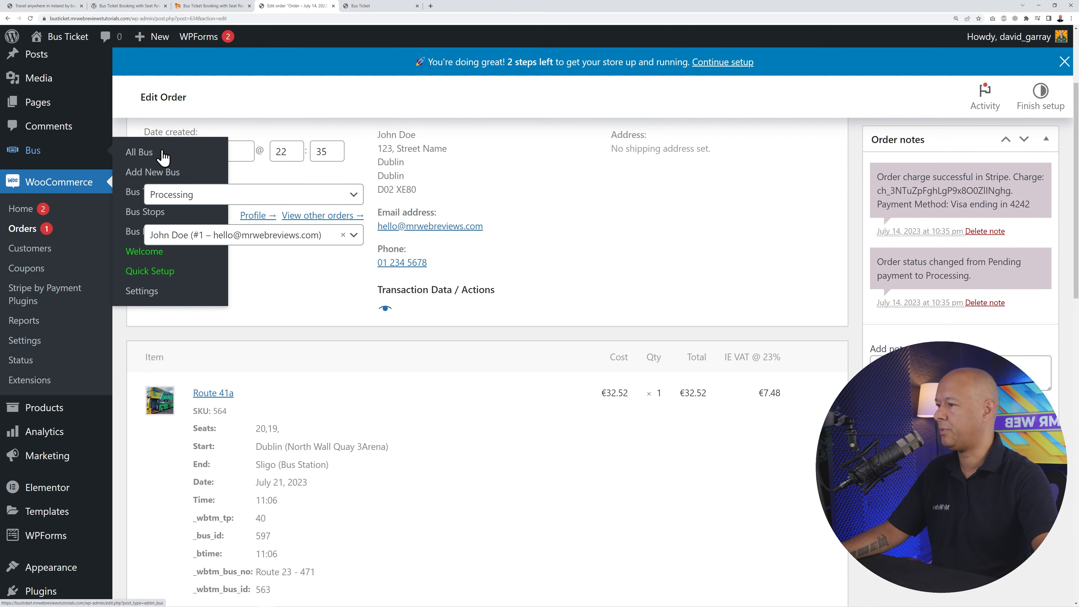
left_click(147, 294)
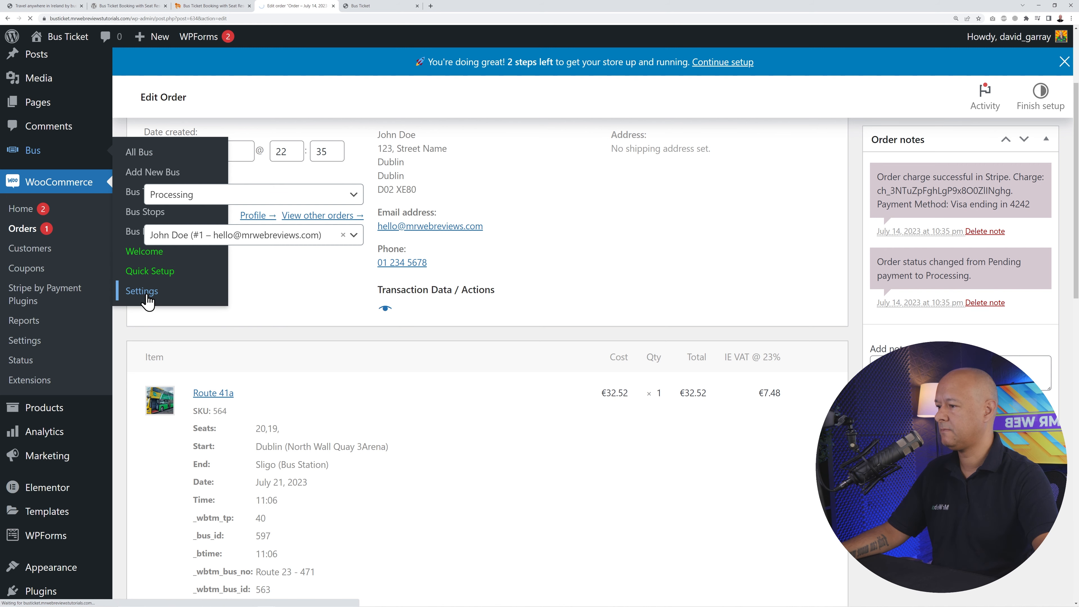
scroll(429, 395, "down", 3)
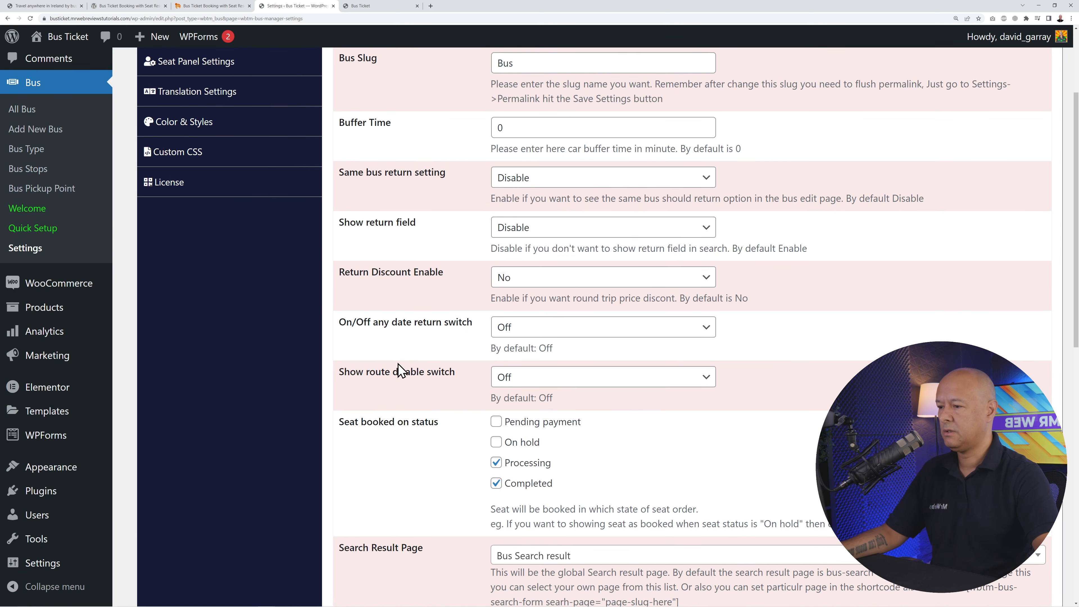
left_click(604, 228)
left_click(552, 247)
scroll(552, 272, "down", 10)
left_click(1013, 531)
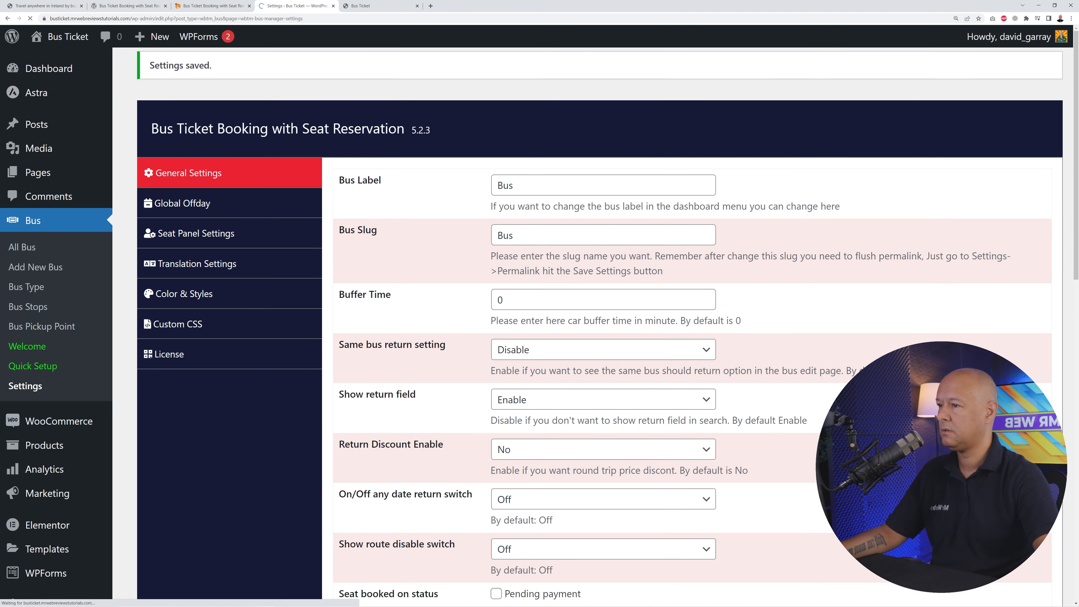
left_click(370, 6)
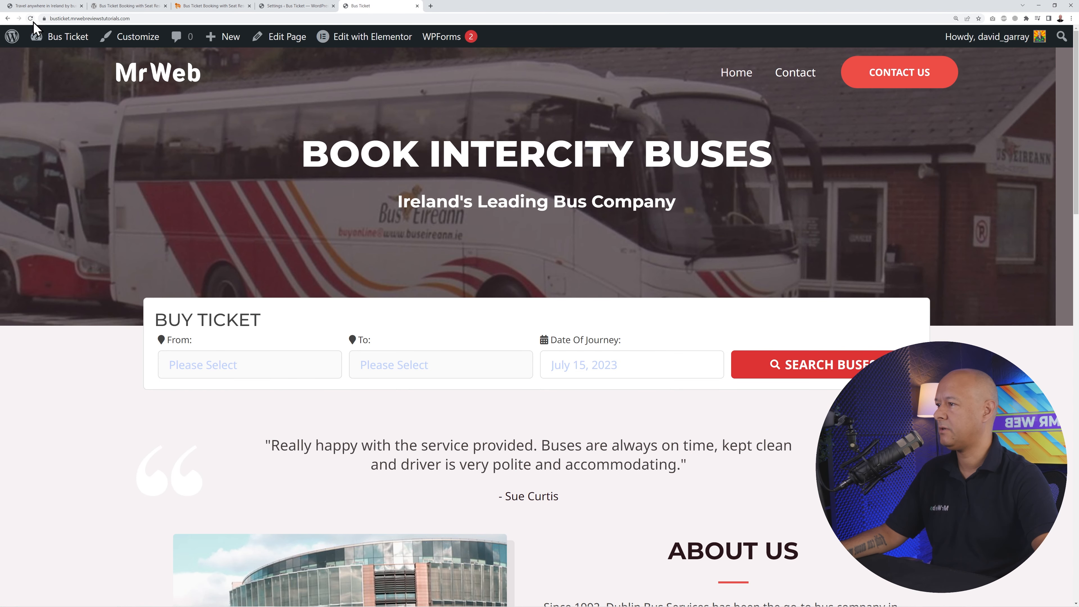
left_click(32, 41)
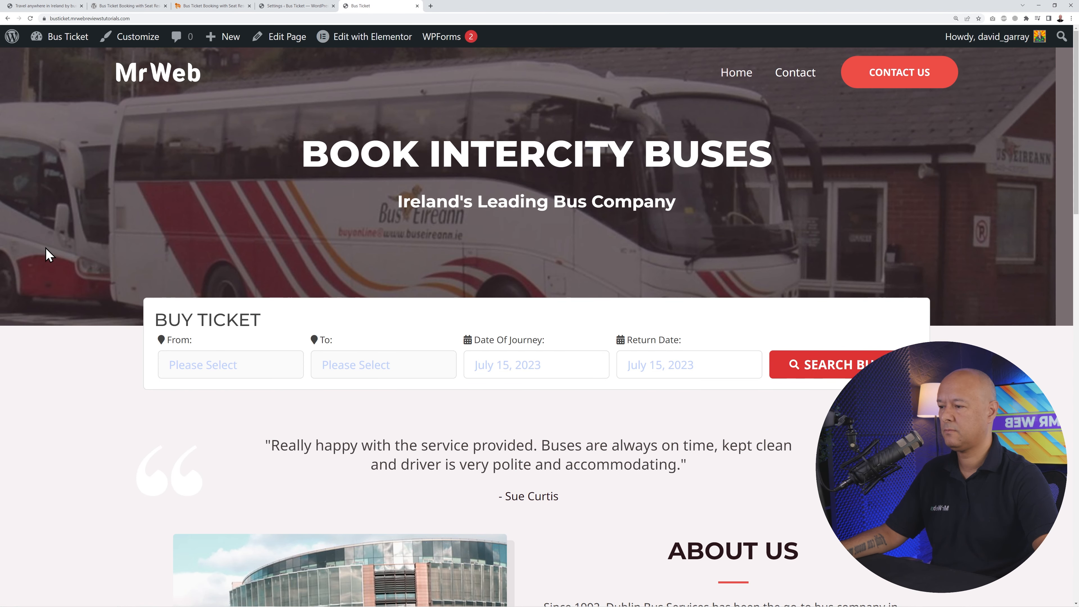